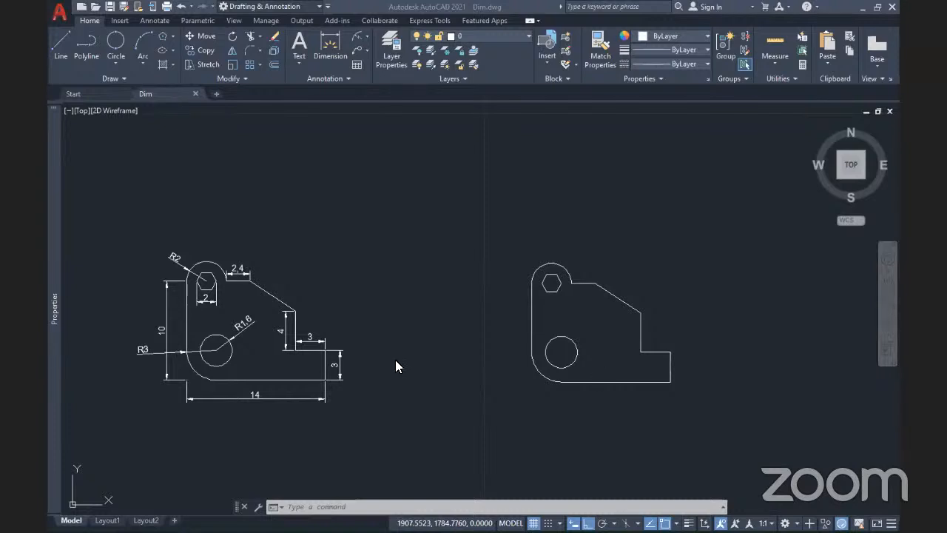
Step: Crossing-select the undimensioned right-hand bracket and move it a short distance left, toward the dimensioned one
{"action": "scroll", "coordinate": [395, 359], "scroll_direction": "up", "scroll_amount": 2}
{"action": "scroll", "coordinate": [265, 366], "scroll_direction": "down", "scroll_amount": 2}
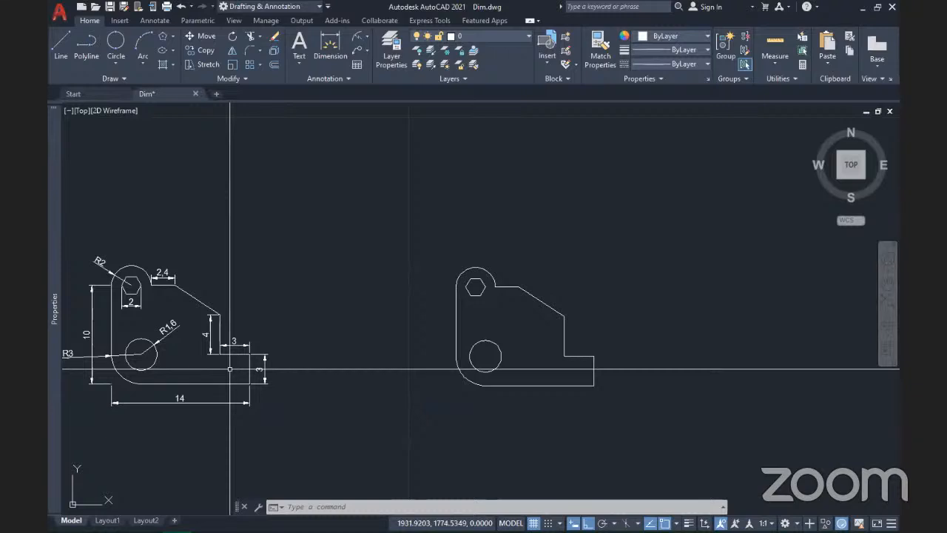
{"action": "mouse_move", "coordinate": [175, 363]}
{"action": "middle_mouse_down"}
{"action": "mouse_move", "coordinate": [211, 356]}
{"action": "mouse_move", "coordinate": [215, 343]}
{"action": "mouse_move", "coordinate": [218, 356]}
{"action": "mouse_move", "coordinate": [245, 341]}
{"action": "mouse_move", "coordinate": [215, 344]}
{"action": "middle_mouse_up"}
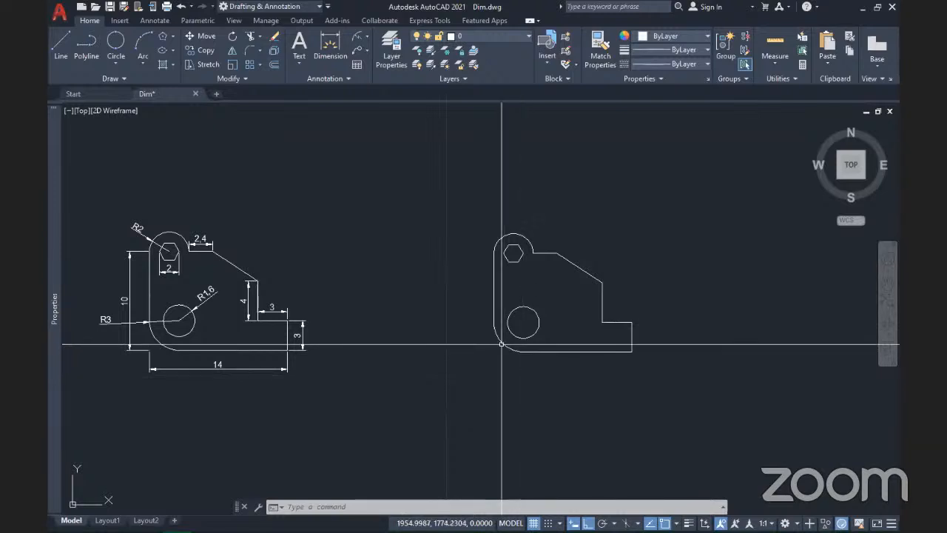
{"action": "middle_click_drag", "start_coordinate": [502, 344], "coordinate": [508, 350]}
{"action": "left_click", "coordinate": [694, 397]}
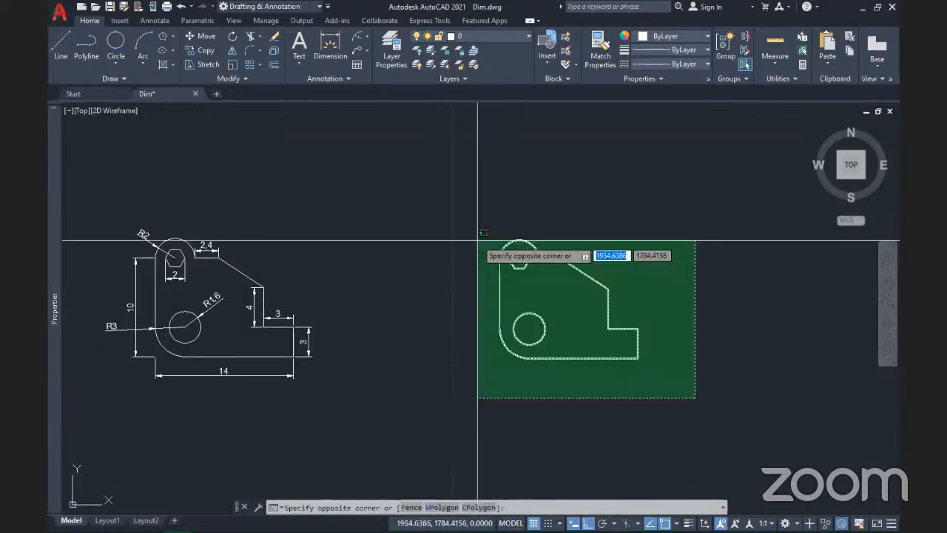
{"action": "left_click", "coordinate": [479, 240]}
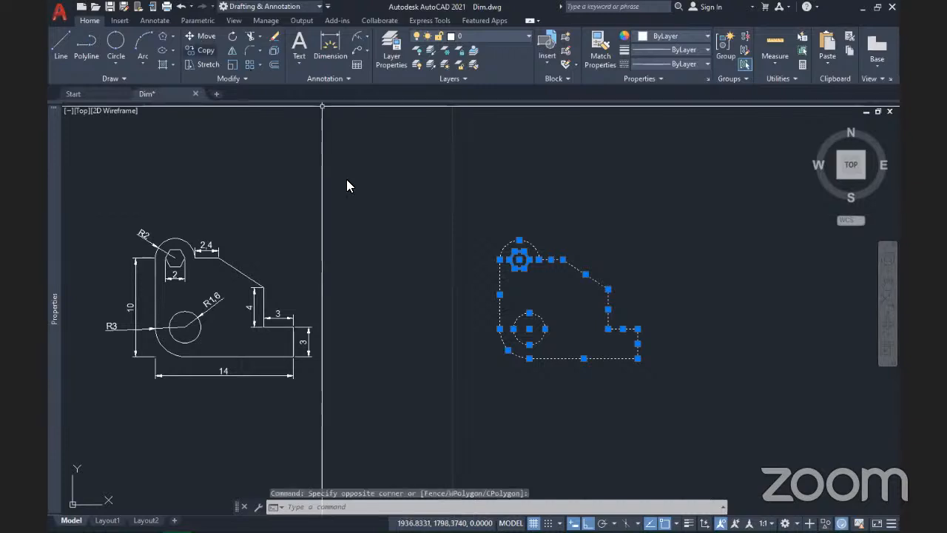
{"action": "left_click", "coordinate": [201, 51]}
{"action": "left_click", "coordinate": [724, 418]}
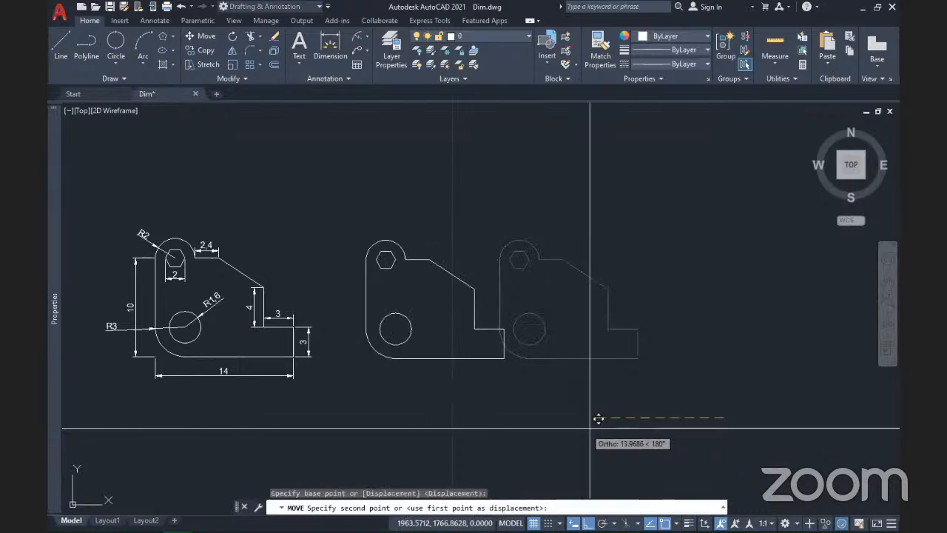
{"action": "left_click", "coordinate": [688, 417]}
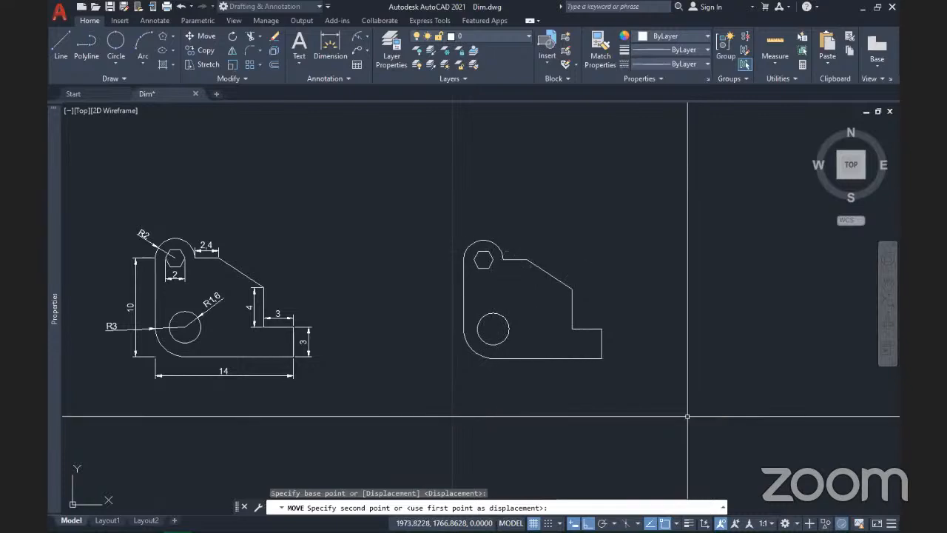
{"action": "scroll", "coordinate": [487, 367], "scroll_direction": "up", "scroll_amount": 2}
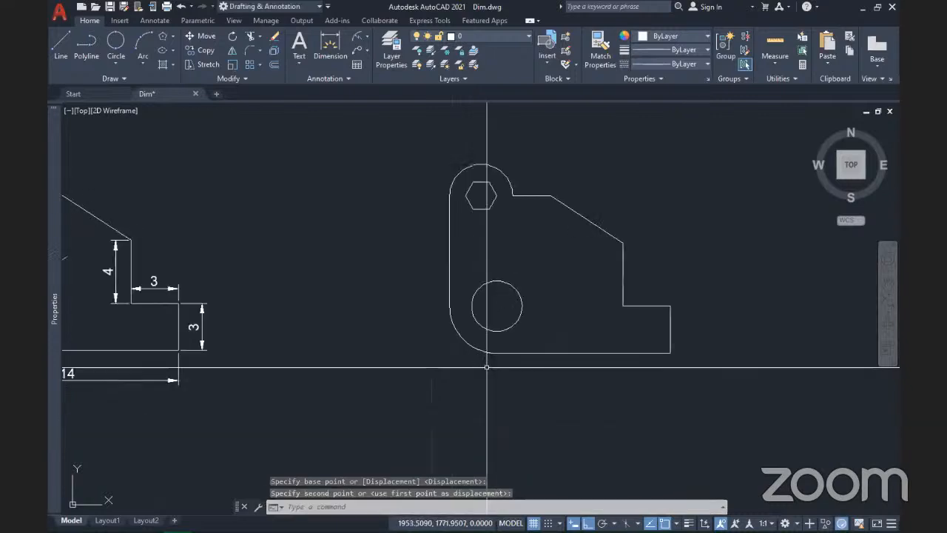
{"action": "scroll", "coordinate": [603, 364], "scroll_direction": "down", "scroll_amount": 2}
{"action": "scroll", "coordinate": [605, 364], "scroll_direction": "down", "scroll_amount": 1}
{"action": "scroll", "coordinate": [606, 366], "scroll_direction": "up", "scroll_amount": 1}
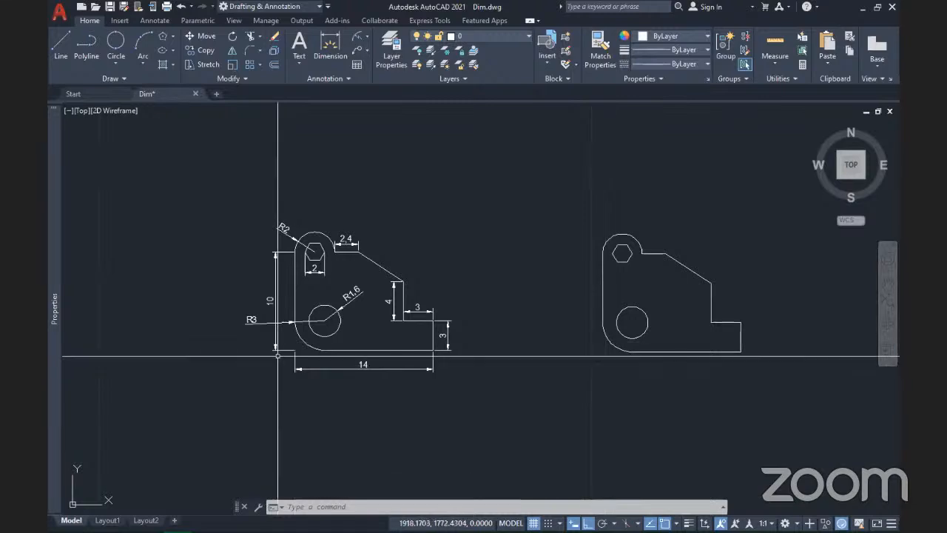
{"action": "scroll", "coordinate": [277, 356], "scroll_direction": "up", "scroll_amount": 3}
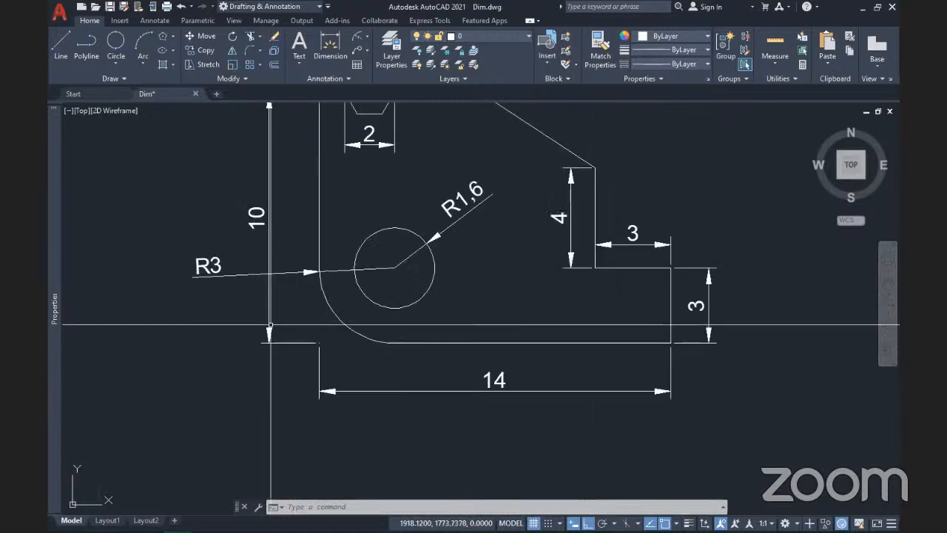
{"action": "scroll", "coordinate": [428, 398], "scroll_direction": "down", "scroll_amount": 2}
{"action": "middle_click_drag", "start_coordinate": [427, 397], "coordinate": [301, 401]}
{"action": "scroll", "coordinate": [301, 401], "scroll_direction": "down", "scroll_amount": 2}
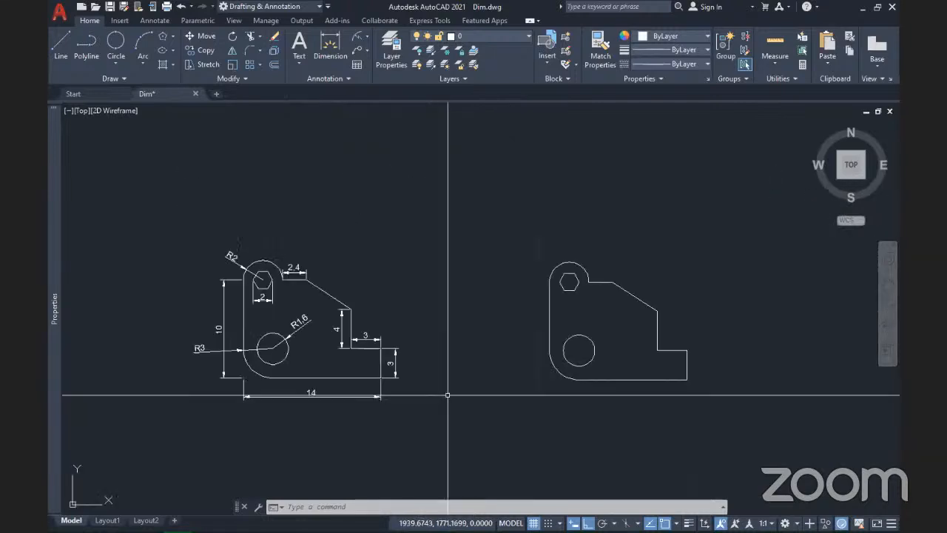
{"action": "middle_click_drag", "start_coordinate": [534, 397], "coordinate": [465, 389]}
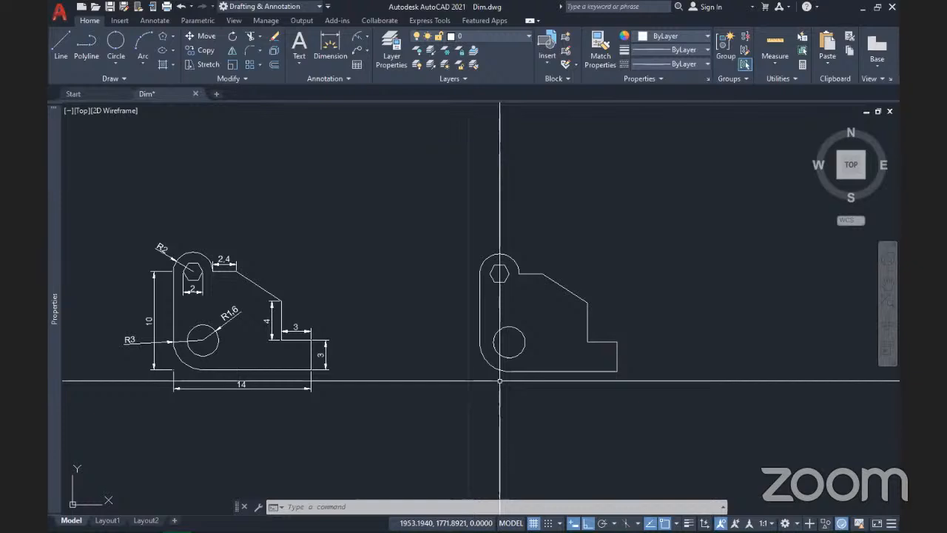
{"action": "scroll", "coordinate": [501, 380], "scroll_direction": "up", "scroll_amount": 2}
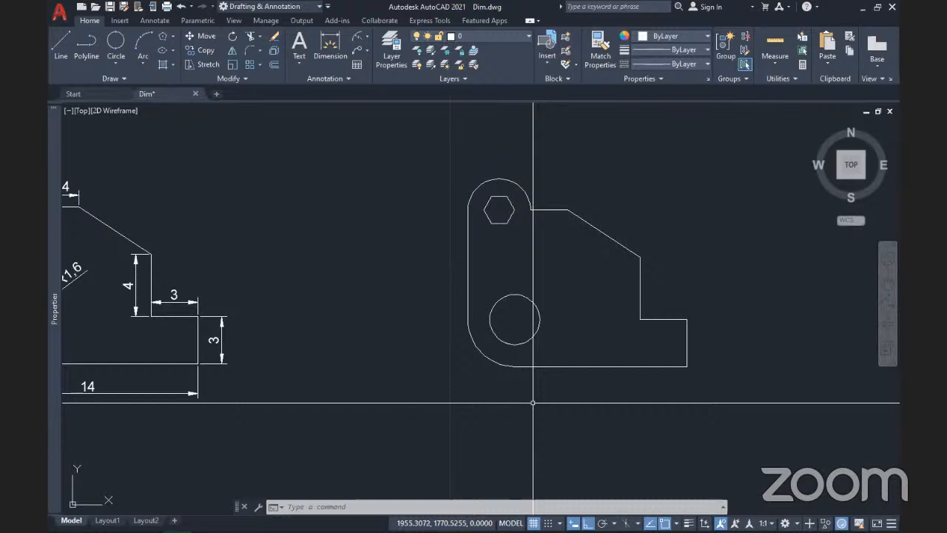
{"action": "middle_click_drag", "start_coordinate": [578, 412], "coordinate": [570, 411]}
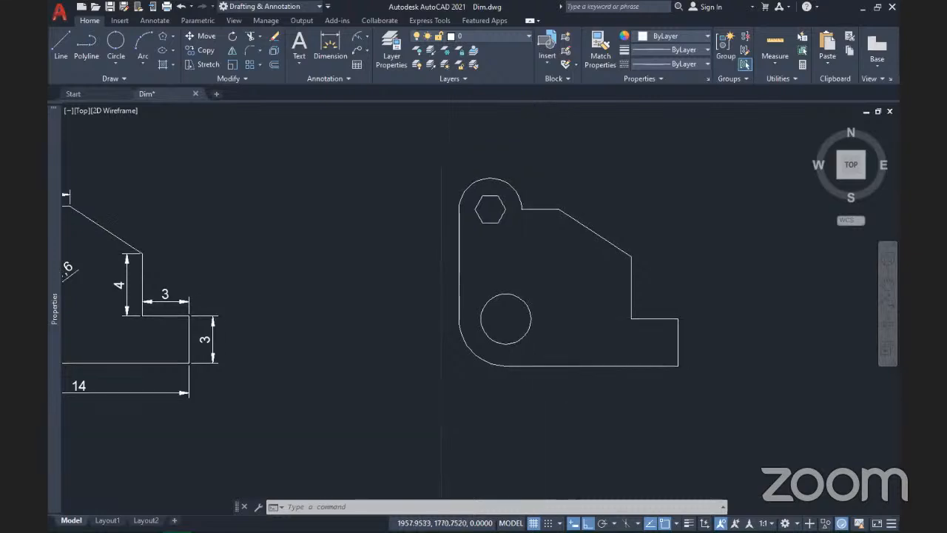
{"action": "scroll", "coordinate": [560, 396], "scroll_direction": "down", "scroll_amount": 2}
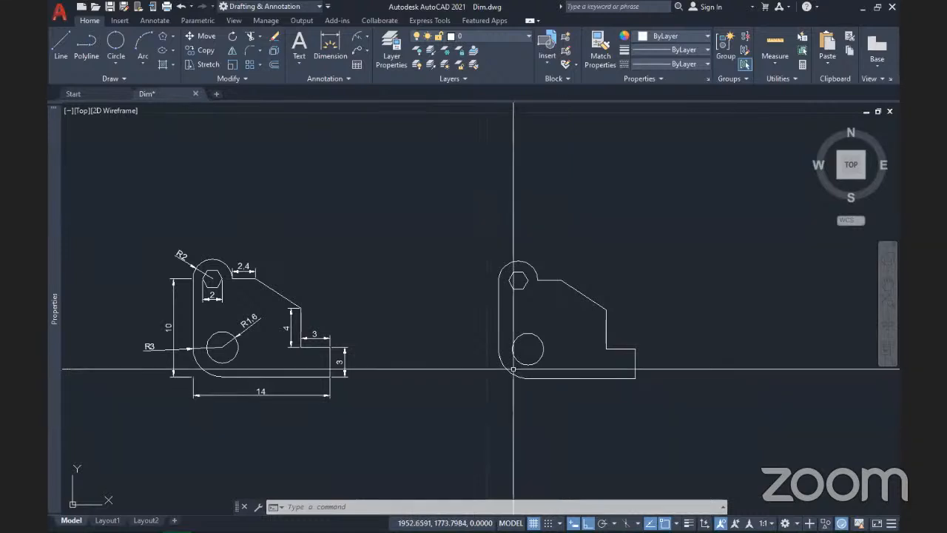
{"action": "scroll", "coordinate": [512, 368], "scroll_direction": "up", "scroll_amount": 2}
{"action": "mouse_move", "coordinate": [514, 371]}
{"action": "middle_mouse_down"}
{"action": "mouse_move", "coordinate": [585, 356]}
{"action": "mouse_move", "coordinate": [586, 370]}
{"action": "mouse_move", "coordinate": [668, 368]}
{"action": "middle_mouse_up"}
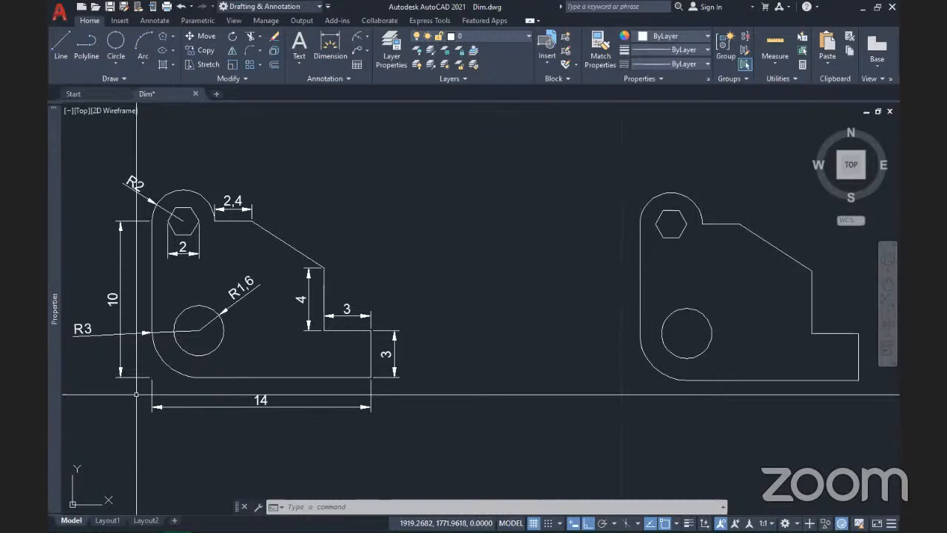
{"action": "mouse_move", "coordinate": [561, 397]}
{"action": "middle_mouse_down"}
{"action": "mouse_move", "coordinate": [495, 395]}
{"action": "mouse_move", "coordinate": [548, 397]}
{"action": "middle_mouse_up"}
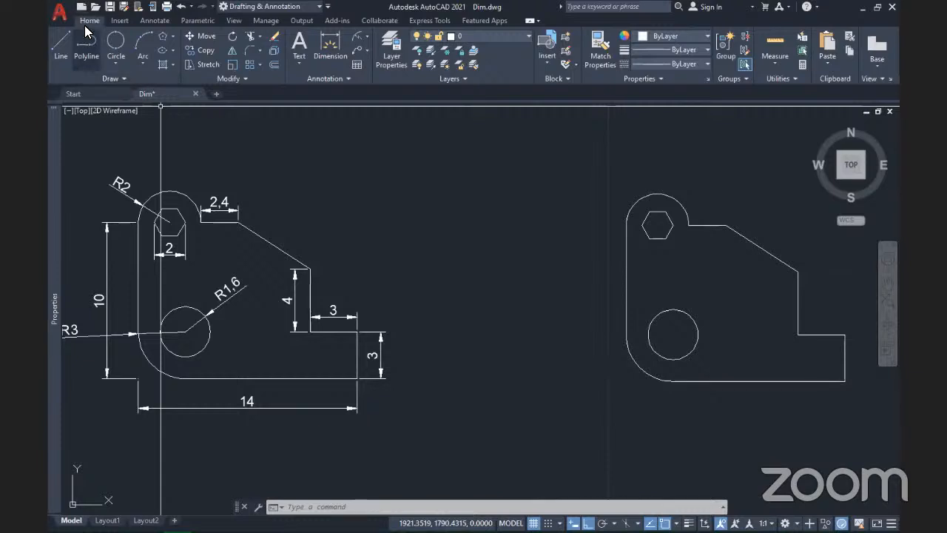
Step: Place a point at the virtual lower-left corner where the part's left and bottom edges would meet
{"action": "left_click", "coordinate": [127, 75]}
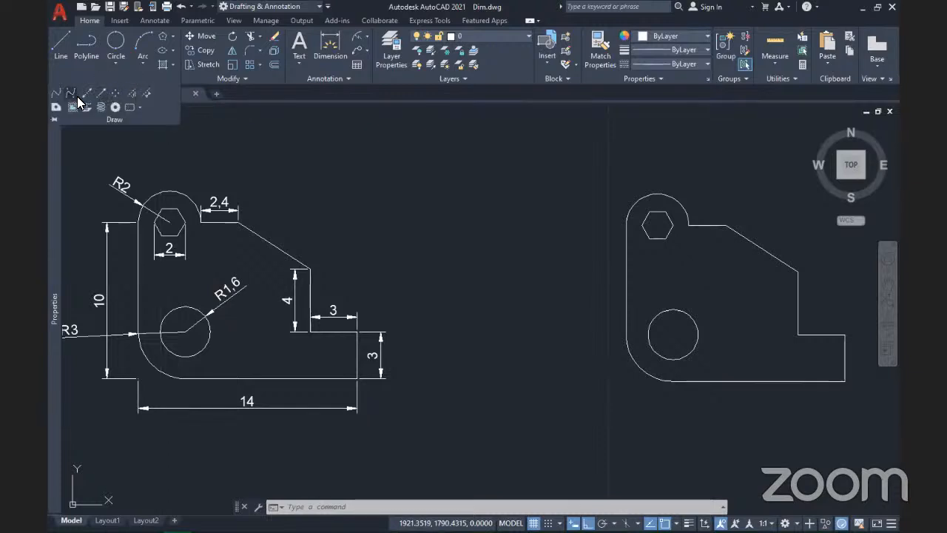
{"action": "left_click", "coordinate": [115, 95]}
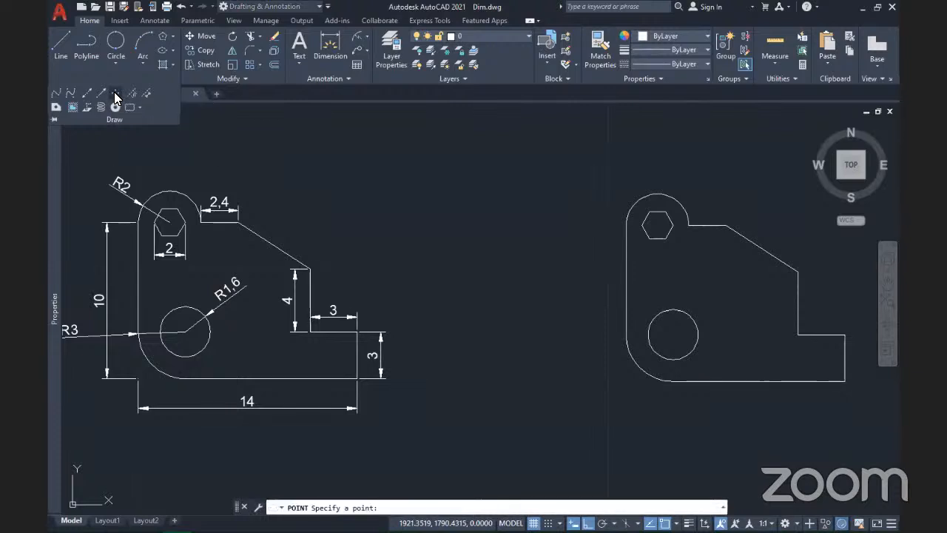
{"action": "middle_click_drag", "start_coordinate": [629, 402], "coordinate": [569, 390]}
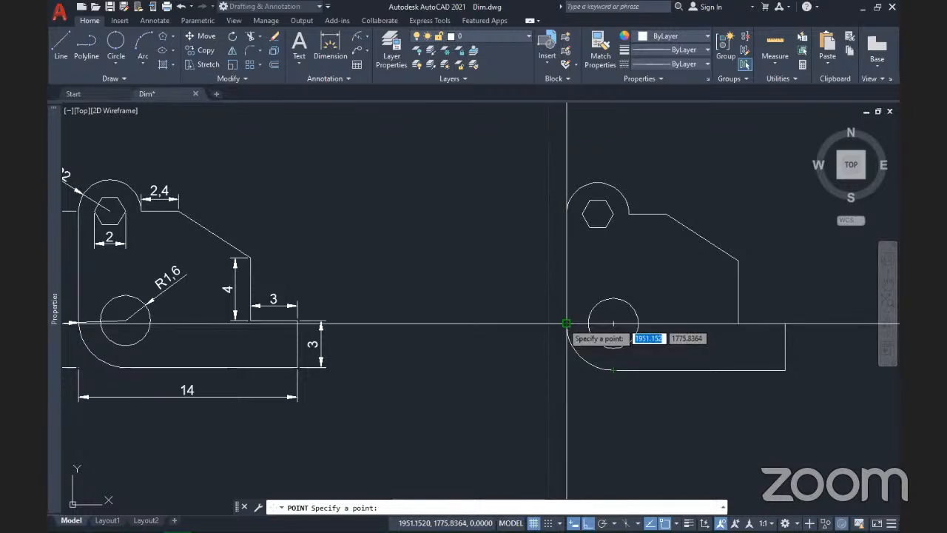
{"action": "left_click", "coordinate": [566, 370]}
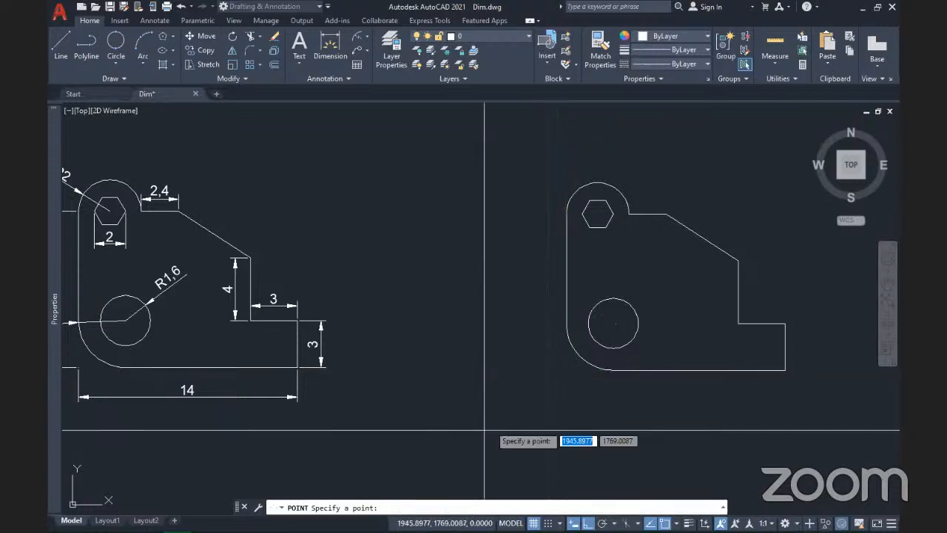
{"action": "key", "text": "Escape"}
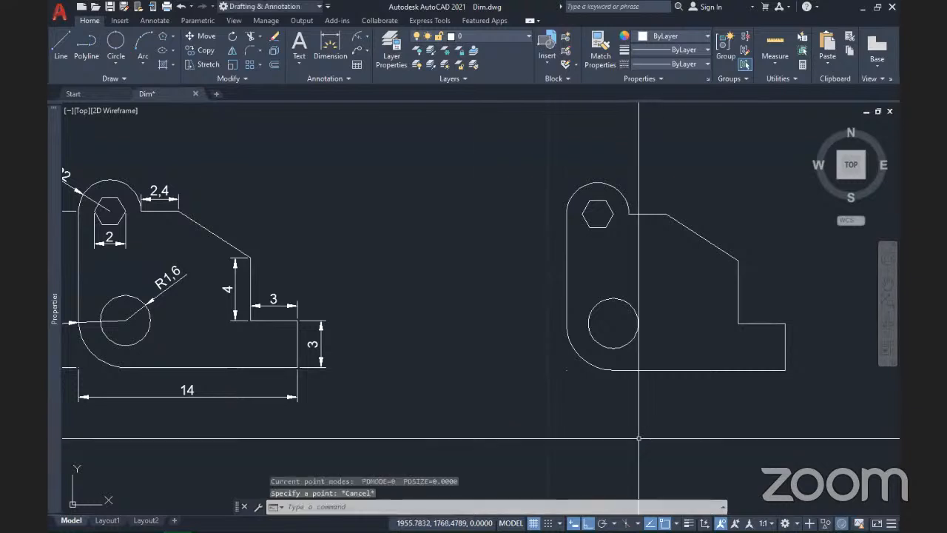
{"action": "mouse_move", "coordinate": [647, 423]}
{"action": "middle_mouse_down"}
{"action": "mouse_move", "coordinate": [626, 448]}
{"action": "mouse_move", "coordinate": [710, 438]}
{"action": "mouse_move", "coordinate": [573, 424]}
{"action": "middle_mouse_up"}
{"action": "scroll", "coordinate": [708, 439], "scroll_direction": "down", "scroll_amount": 2}
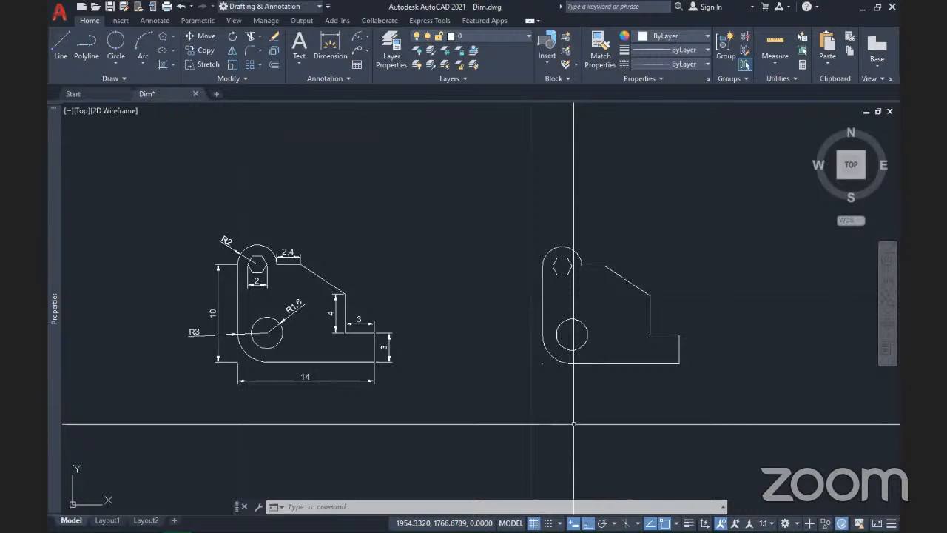
{"action": "middle_click_drag", "start_coordinate": [624, 393], "coordinate": [567, 396]}
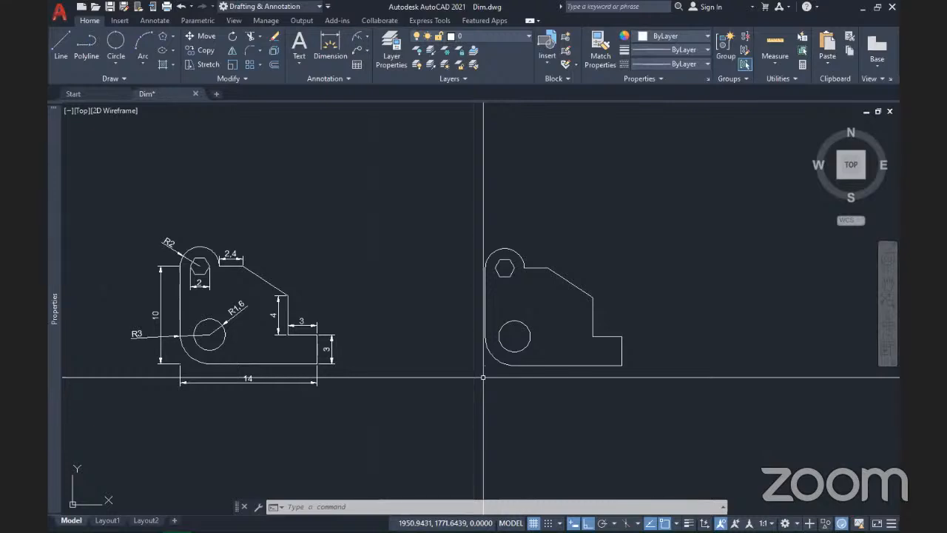
{"action": "middle_click_drag", "start_coordinate": [498, 375], "coordinate": [460, 373]}
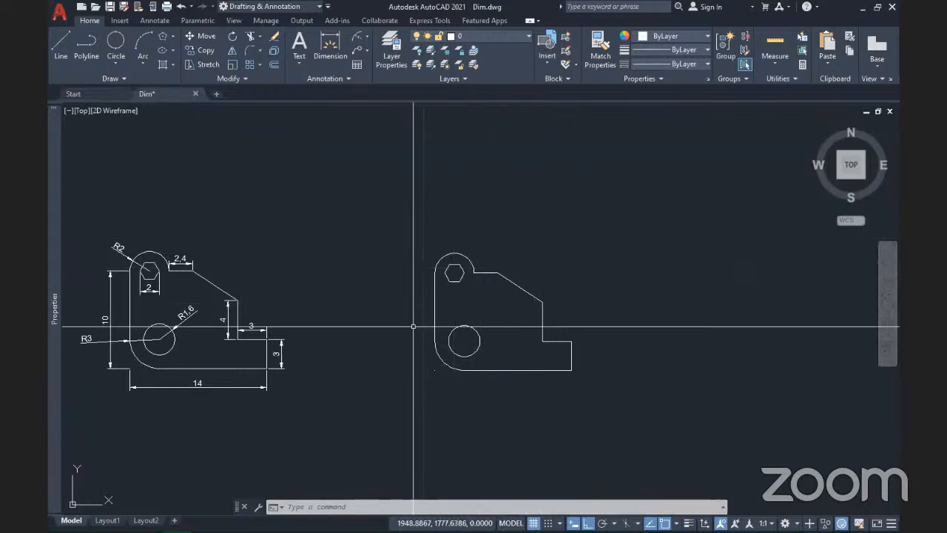
{"action": "middle_click_drag", "start_coordinate": [425, 353], "coordinate": [411, 339]}
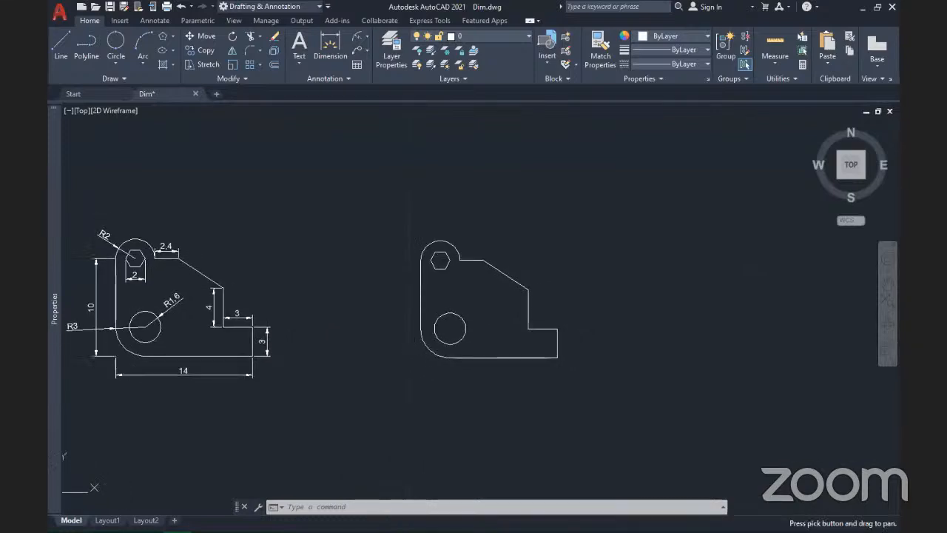
{"action": "middle_click_drag", "start_coordinate": [331, 346], "coordinate": [373, 362]}
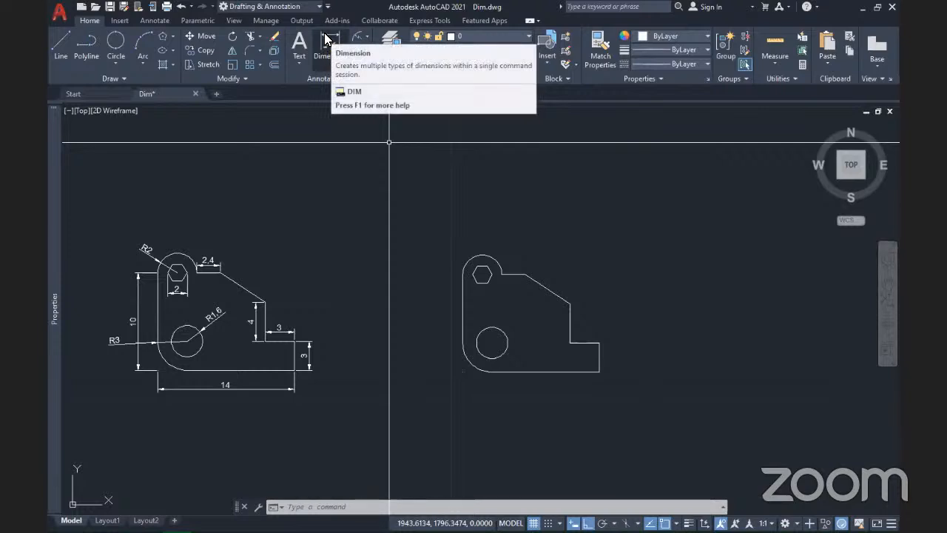
Step: Run DIM and add the R3 radius on the fillet and the 11 length along the bottom edge
{"action": "left_click", "coordinate": [368, 37]}
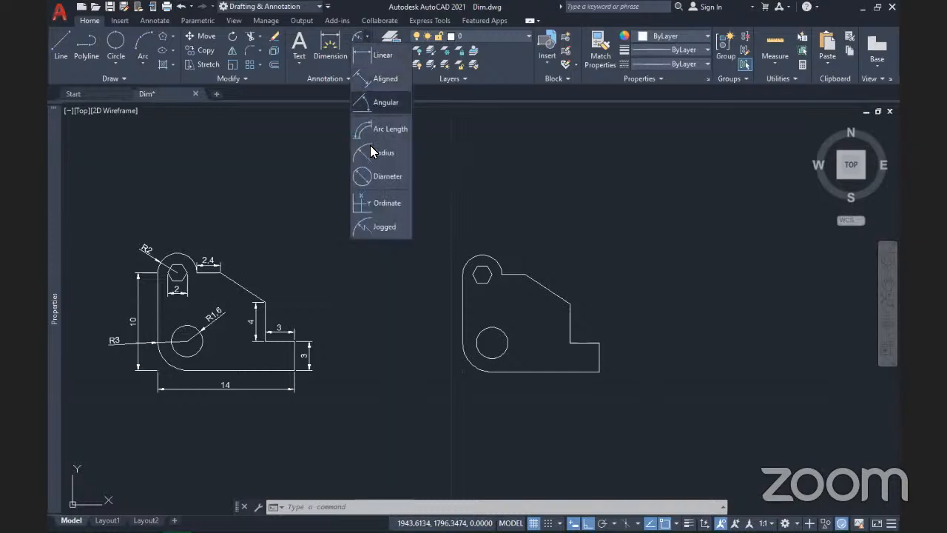
{"action": "left_click", "coordinate": [330, 46]}
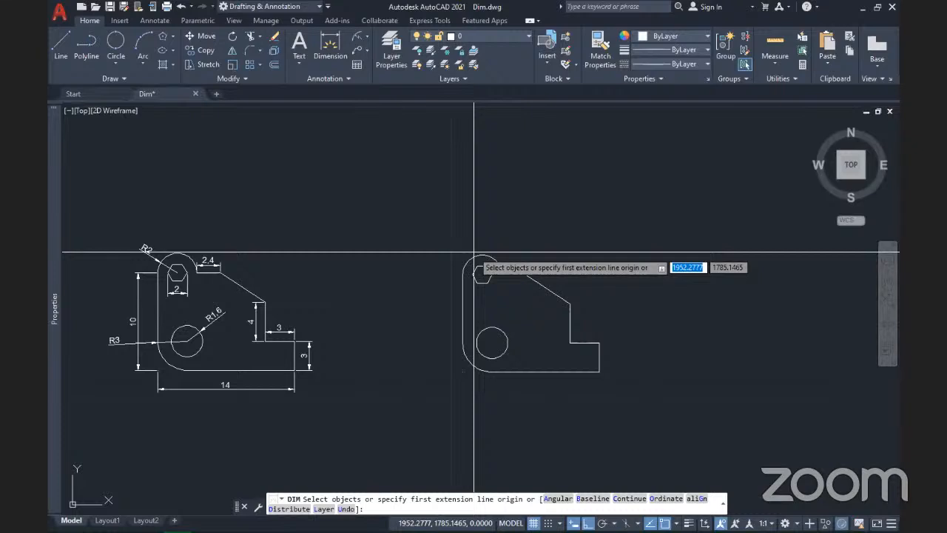
{"action": "scroll", "coordinate": [510, 400], "scroll_direction": "up", "scroll_amount": 2}
{"action": "scroll", "coordinate": [510, 401], "scroll_direction": "up", "scroll_amount": 2}
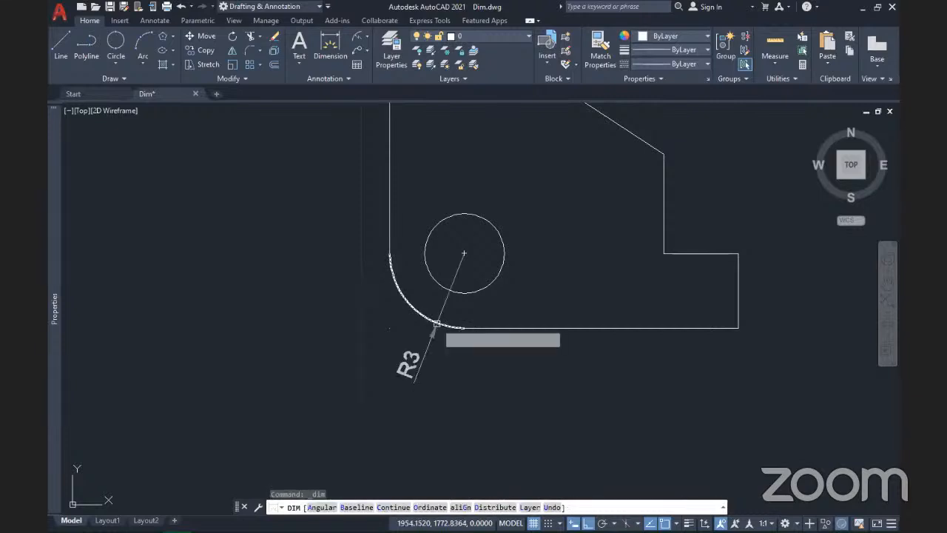
{"action": "left_click", "coordinate": [433, 323]}
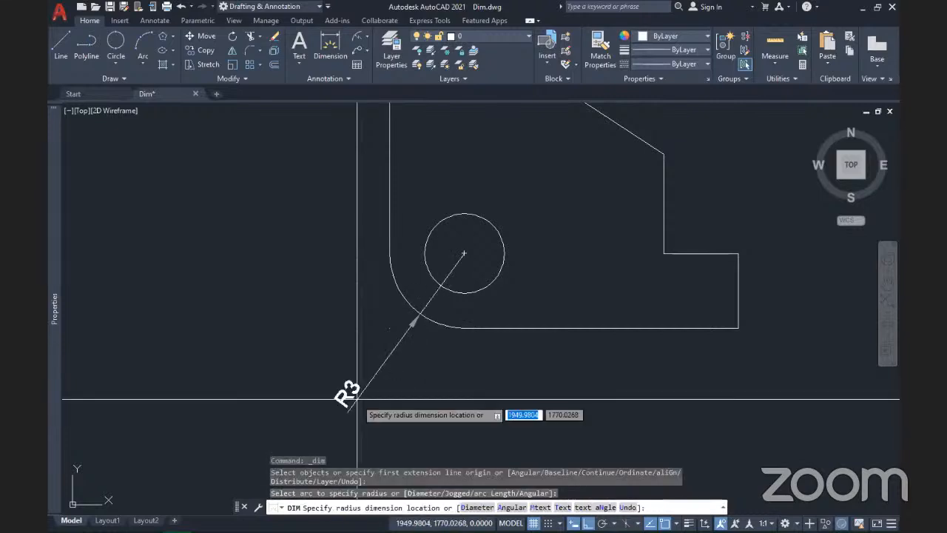
{"action": "left_click", "coordinate": [352, 340]}
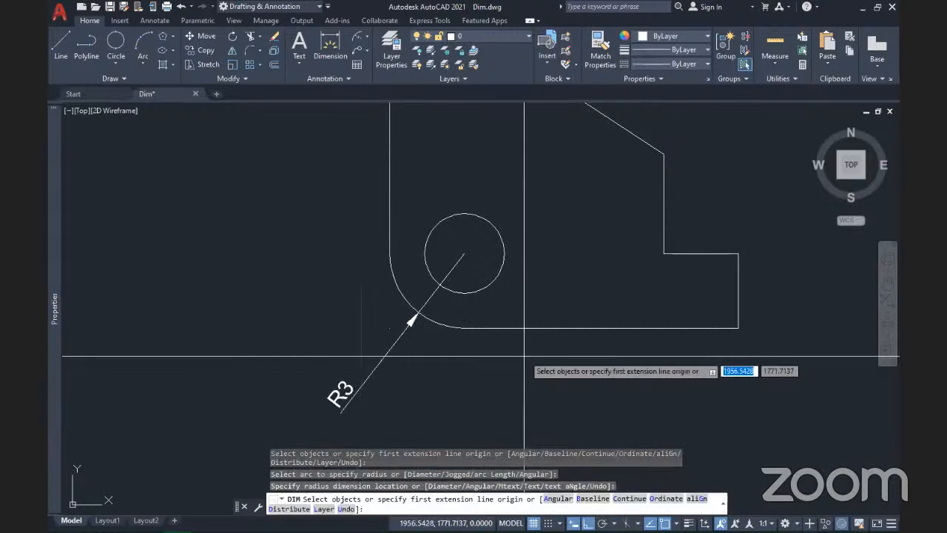
{"action": "left_click", "coordinate": [481, 328]}
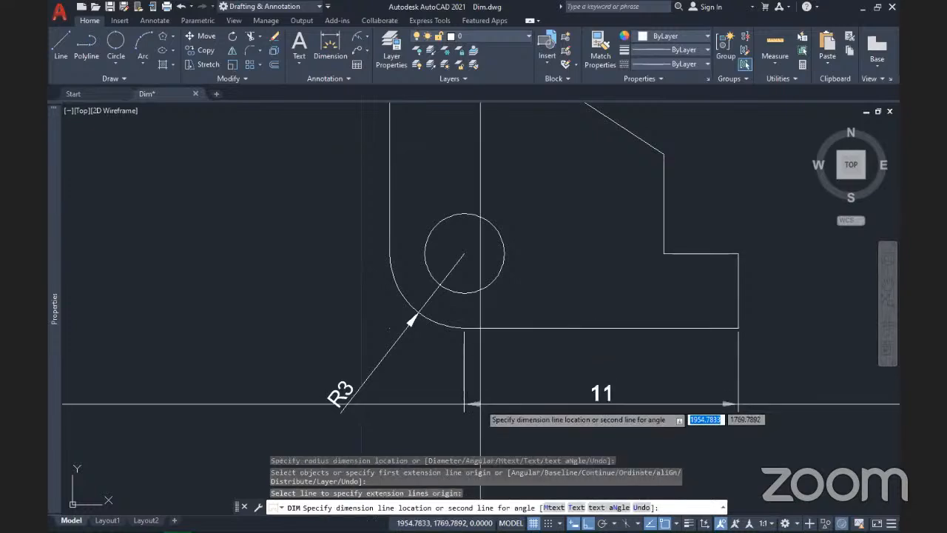
{"action": "left_click", "coordinate": [481, 404]}
Step: Add the 4,6 dimension across the sloped edge, then end the dimension command
{"action": "middle_click_drag", "start_coordinate": [644, 286], "coordinate": [490, 317]}
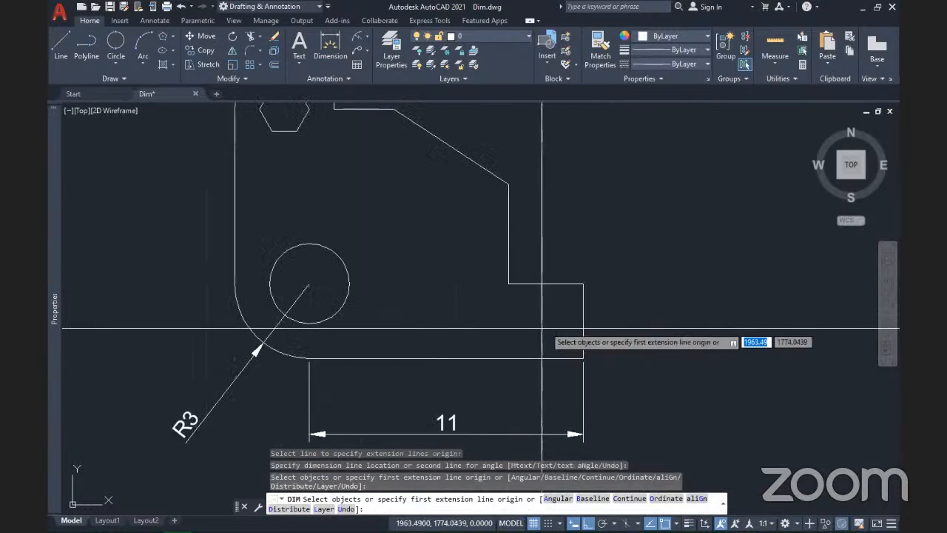
{"action": "left_click", "coordinate": [490, 177]}
{"action": "key", "text": "Return"}
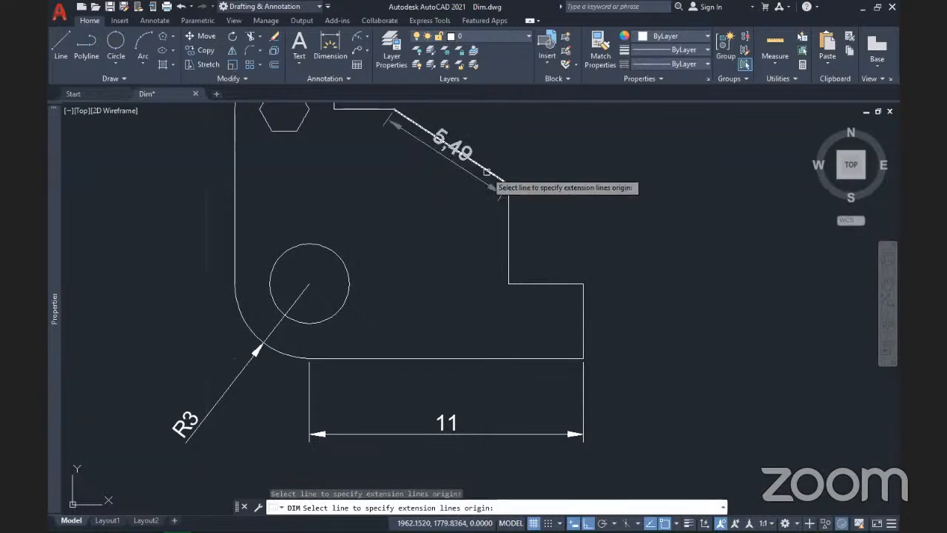
{"action": "left_click", "coordinate": [490, 175]}
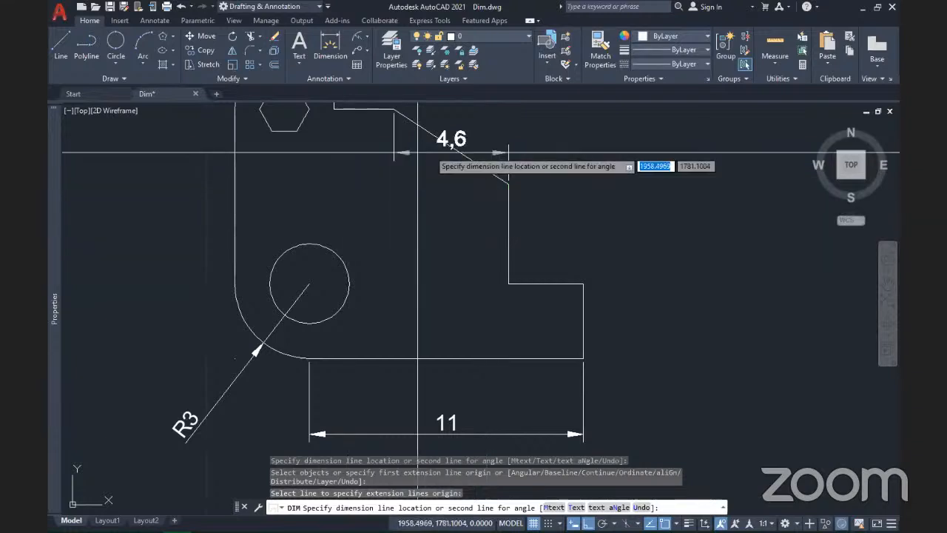
{"action": "left_click", "coordinate": [475, 202]}
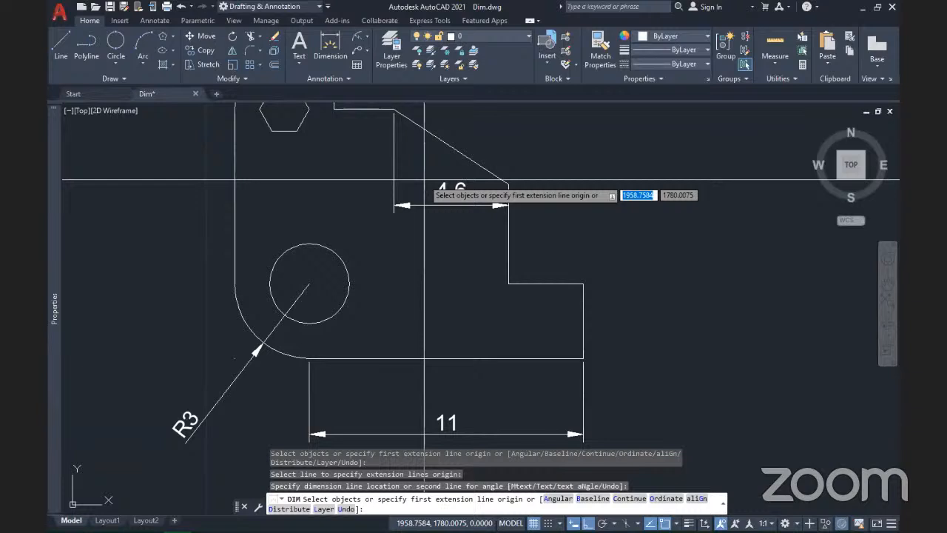
{"action": "middle_click_drag", "start_coordinate": [424, 181], "coordinate": [429, 232]}
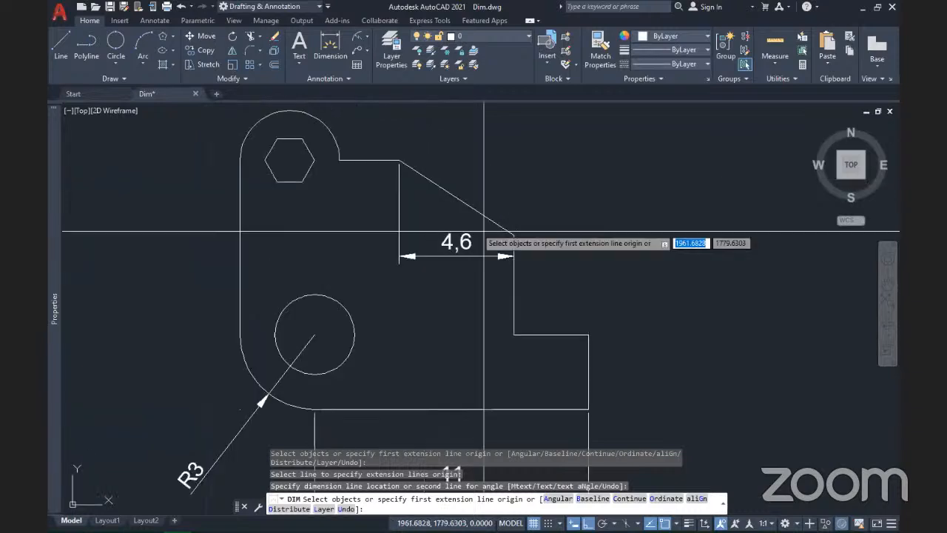
{"action": "key", "text": "Return"}
{"action": "left_click", "coordinate": [448, 189]}
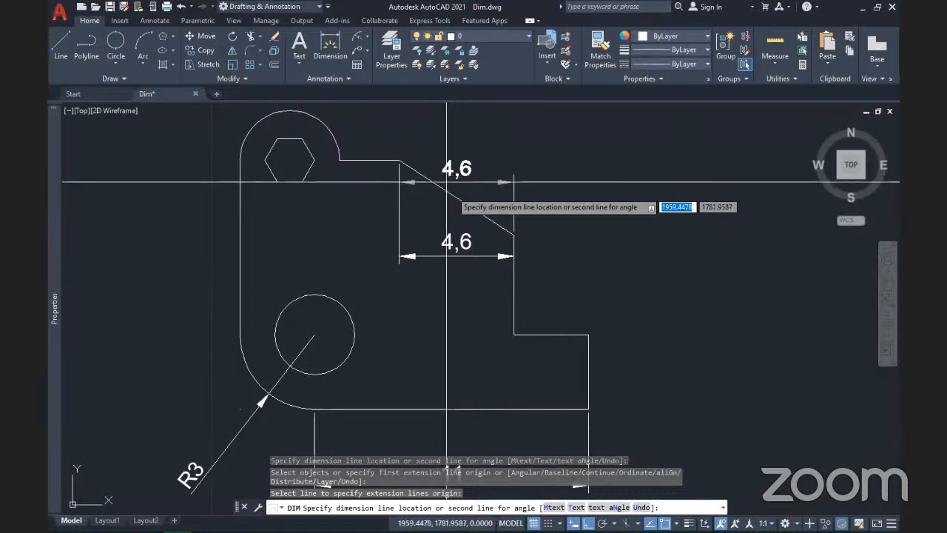
{"action": "key", "text": "Escape"}
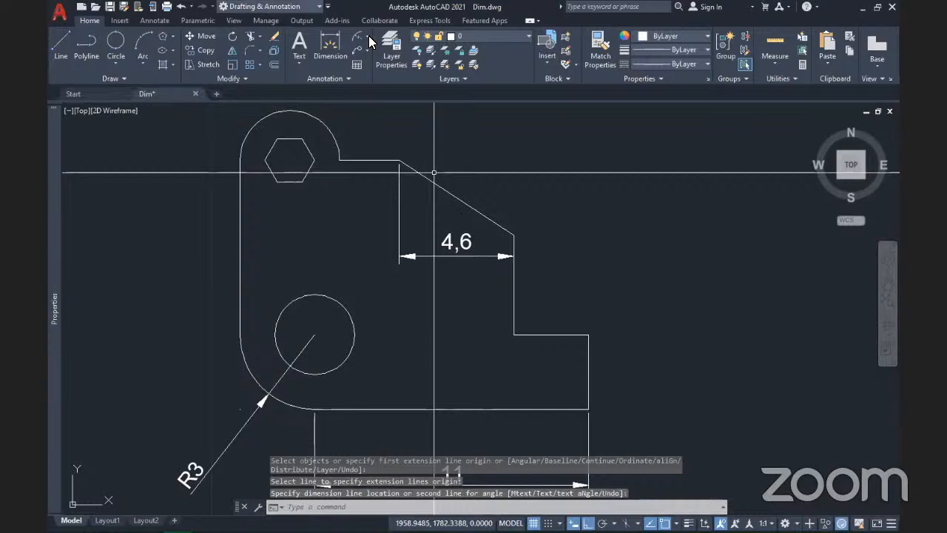
Step: Add an aligned 5,49 dimension between both ends of the sloped edge
{"action": "left_click", "coordinate": [368, 40]}
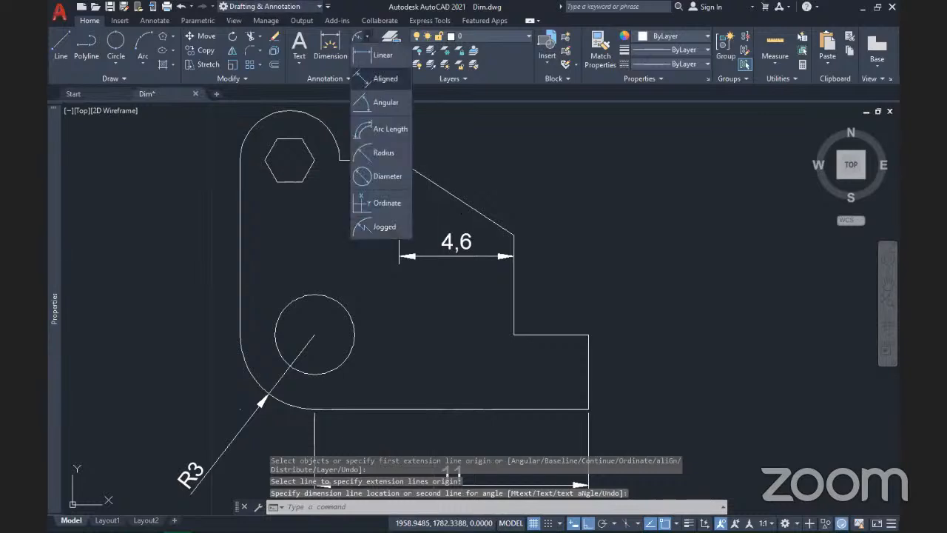
{"action": "left_click", "coordinate": [373, 78]}
{"action": "left_click", "coordinate": [400, 160]}
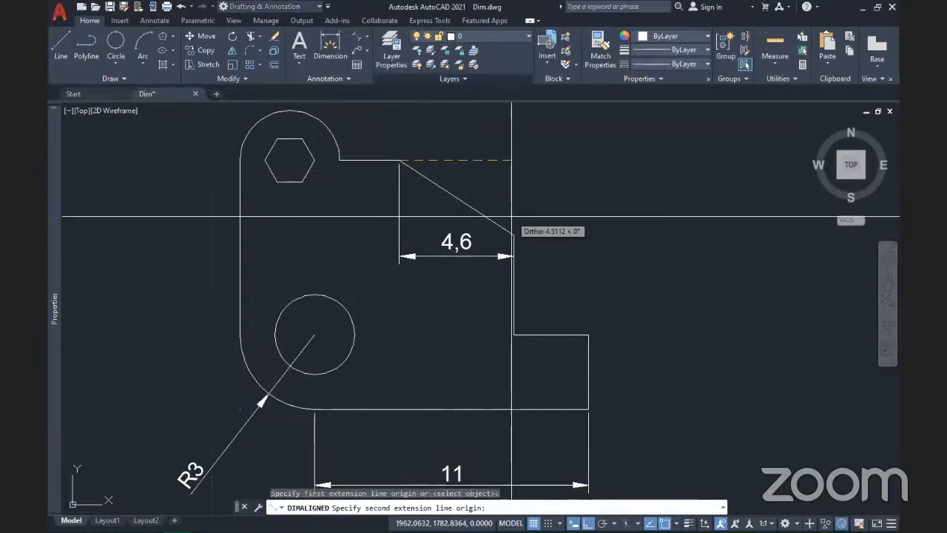
{"action": "left_click", "coordinate": [514, 235]}
{"action": "left_click", "coordinate": [477, 185]}
Step: Window-select the 4,6 width dimension
{"action": "mouse_move", "coordinate": [439, 230]}
{"action": "middle_mouse_down"}
{"action": "mouse_move", "coordinate": [483, 265]}
{"action": "mouse_move", "coordinate": [391, 221]}
{"action": "middle_mouse_up"}
{"action": "scroll", "coordinate": [483, 265], "scroll_direction": "down", "scroll_amount": 2}
{"action": "middle_click_drag", "start_coordinate": [474, 324], "coordinate": [460, 384]}
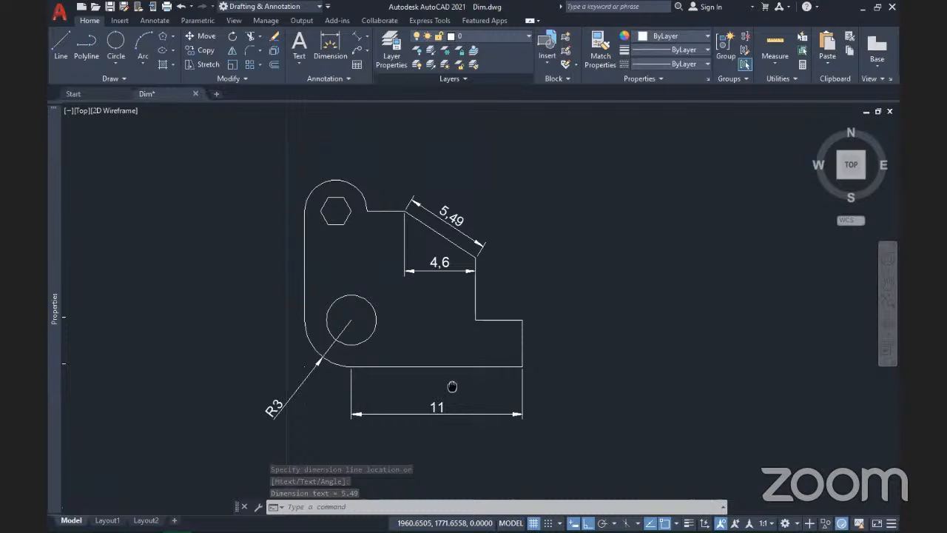
{"action": "scroll", "coordinate": [451, 264], "scroll_direction": "up", "scroll_amount": 4}
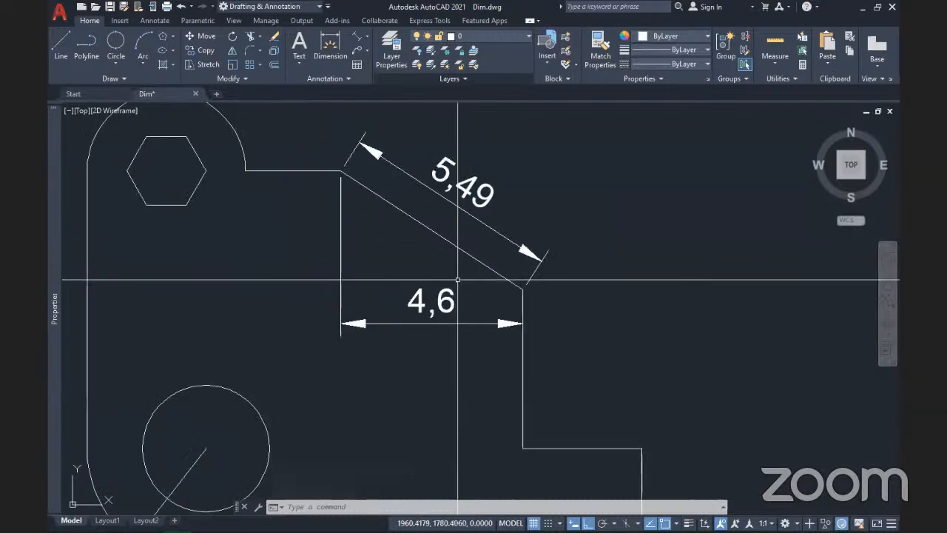
{"action": "left_click", "coordinate": [464, 385]}
{"action": "left_click", "coordinate": [319, 286]}
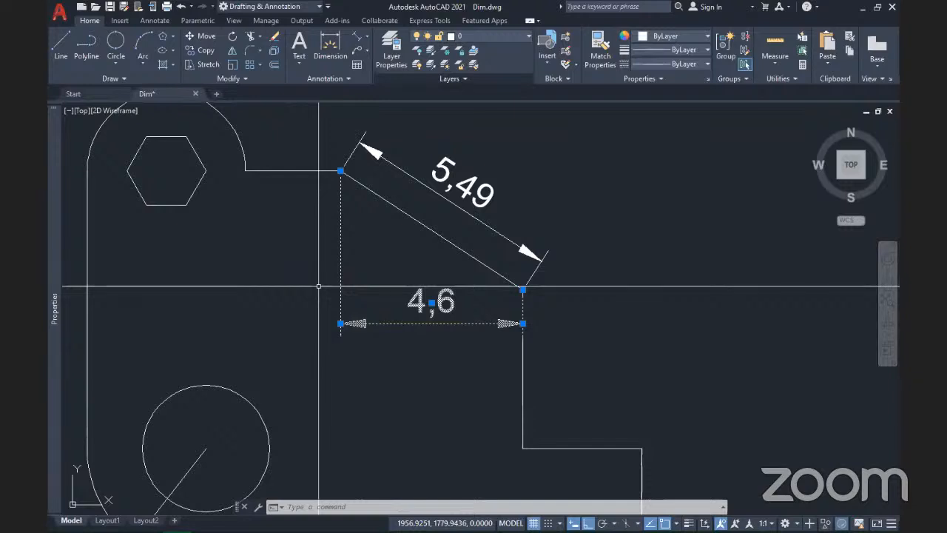
Step: Delete the 4,6 dimension, then window-select and delete the R3 and 11 dimensions
{"action": "key", "text": "Delete"}
{"action": "scroll", "coordinate": [493, 216], "scroll_direction": "down", "scroll_amount": 3}
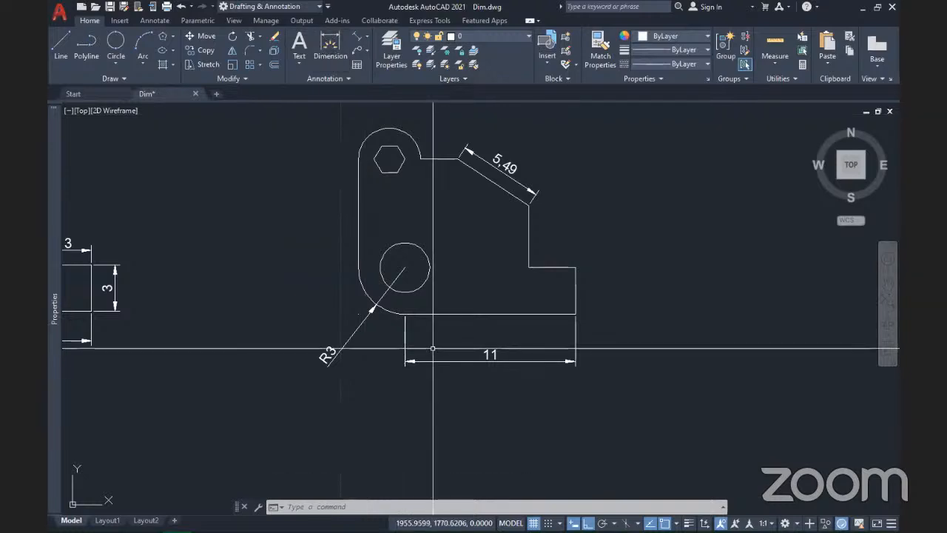
{"action": "left_click", "coordinate": [417, 427]}
{"action": "left_click", "coordinate": [353, 395]}
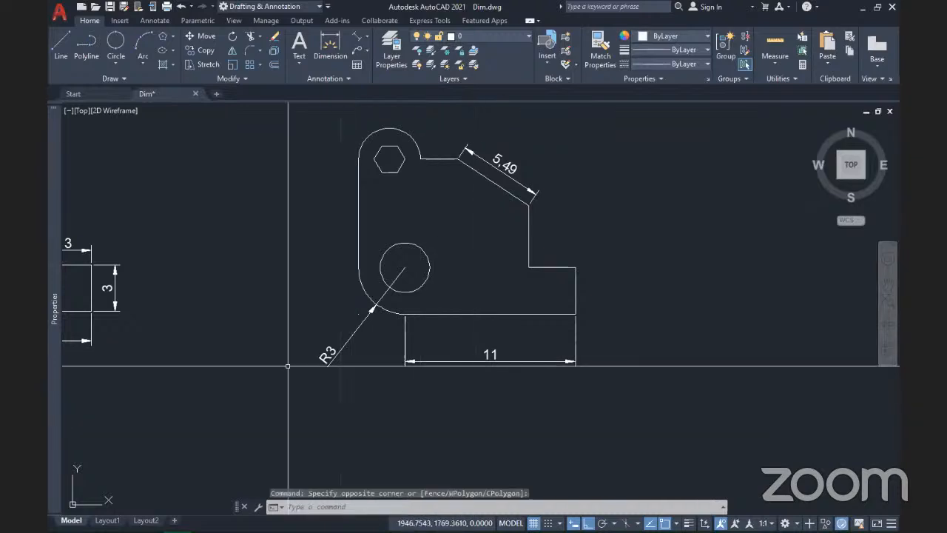
{"action": "left_click", "coordinate": [463, 422]}
{"action": "left_click", "coordinate": [287, 337]}
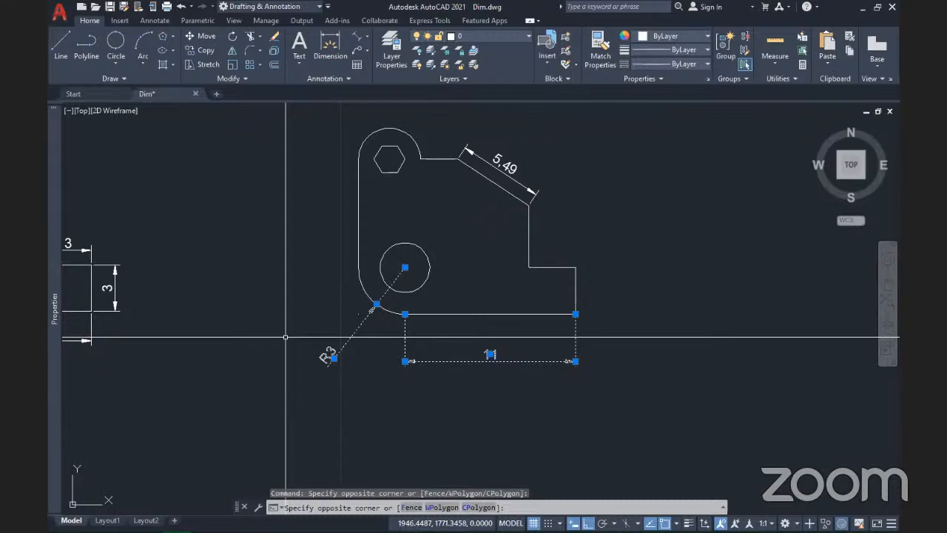
{"action": "key", "text": "Delete"}
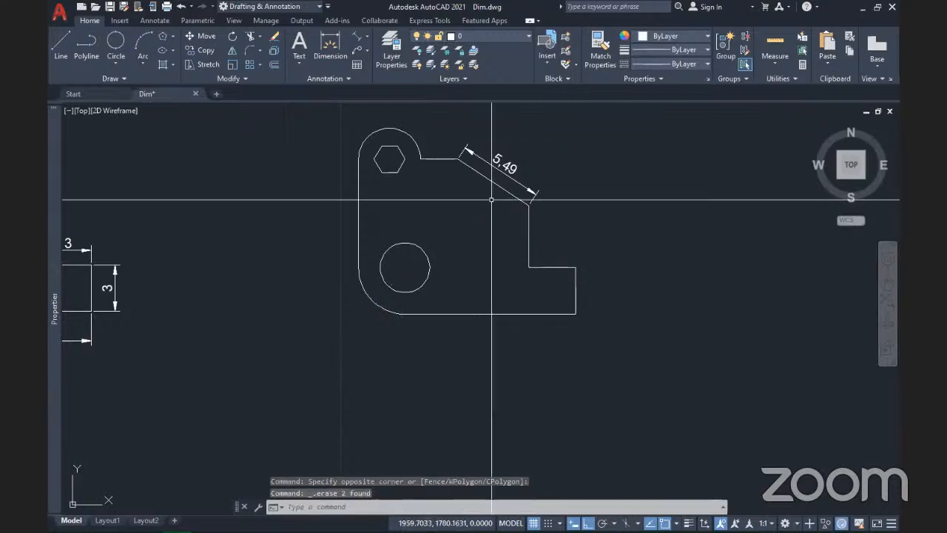
Step: Window-select and delete the remaining 5,49 aligned dimension
{"action": "middle_click_drag", "start_coordinate": [492, 199], "coordinate": [486, 271]}
{"action": "left_click", "coordinate": [548, 262]}
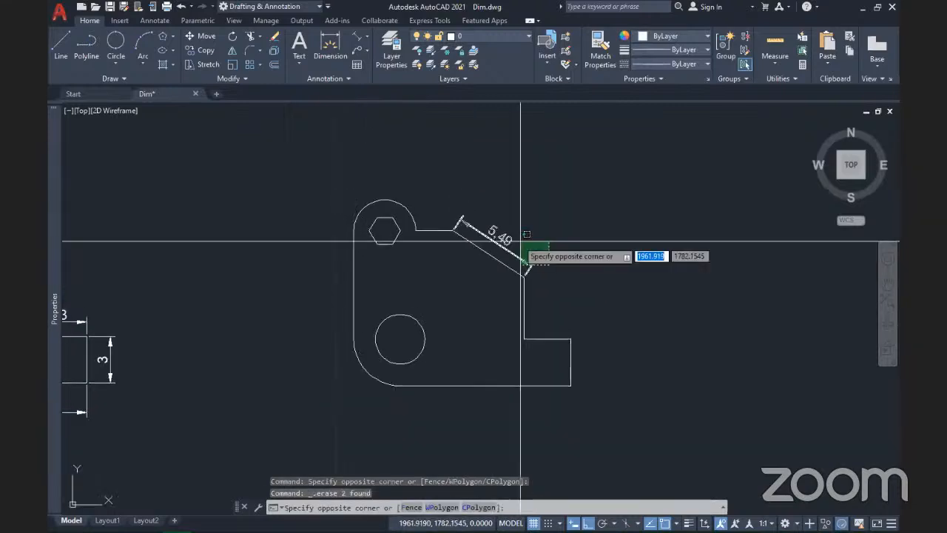
{"action": "left_click", "coordinate": [518, 239]}
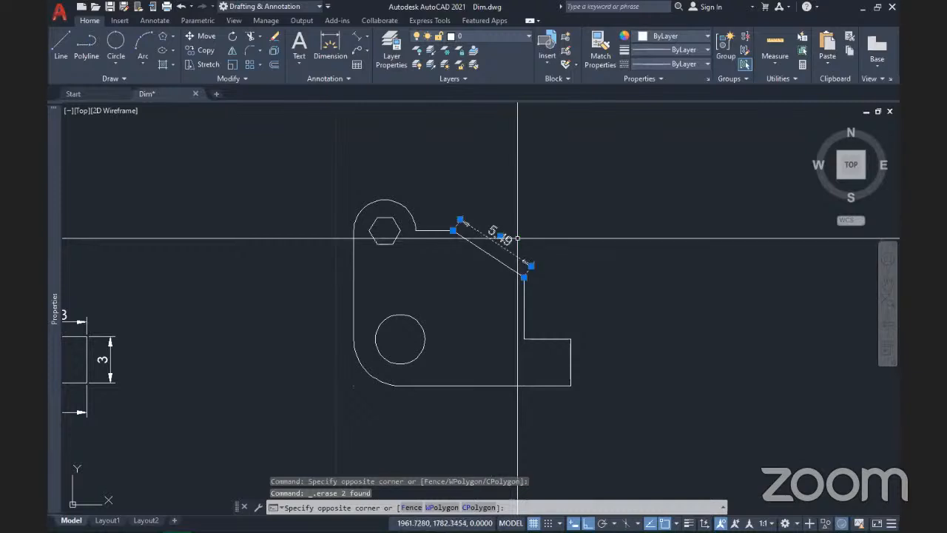
{"action": "key", "text": "Delete"}
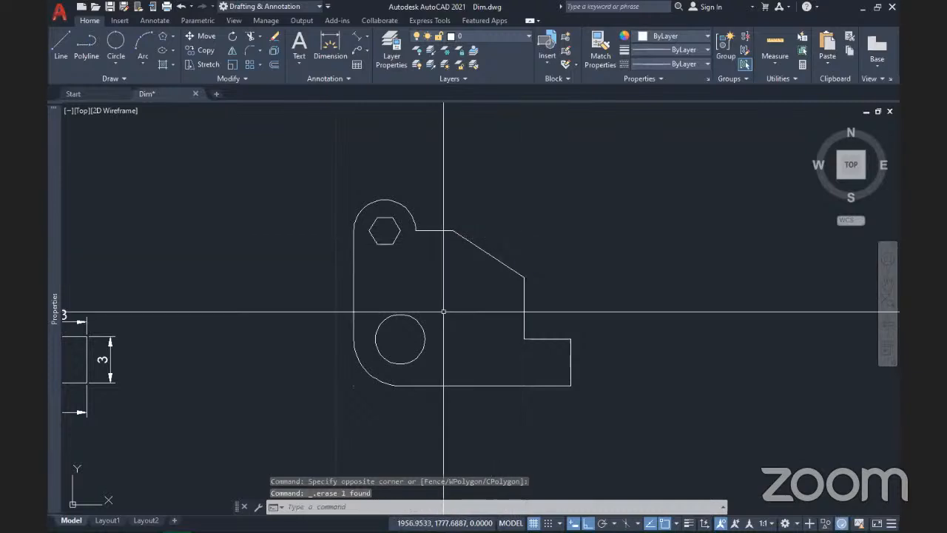
{"action": "mouse_move", "coordinate": [443, 311]}
{"action": "middle_mouse_down"}
{"action": "mouse_move", "coordinate": [489, 302]}
{"action": "mouse_move", "coordinate": [726, 320]}
{"action": "mouse_move", "coordinate": [735, 317]}
{"action": "mouse_move", "coordinate": [704, 315]}
{"action": "mouse_move", "coordinate": [737, 313]}
{"action": "mouse_move", "coordinate": [730, 298]}
{"action": "middle_mouse_up"}
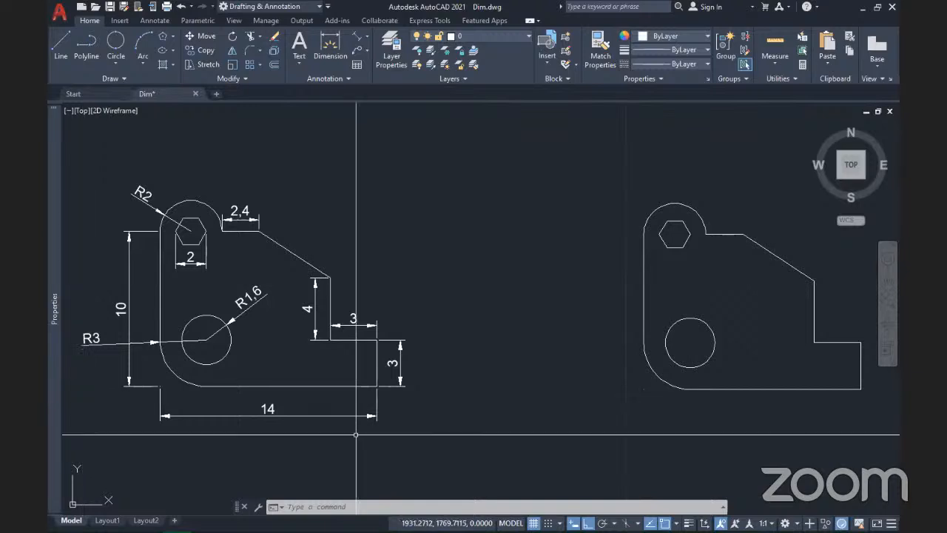
{"action": "mouse_move", "coordinate": [546, 420]}
{"action": "middle_mouse_down"}
{"action": "mouse_move", "coordinate": [444, 427]}
{"action": "mouse_move", "coordinate": [453, 423]}
{"action": "middle_mouse_up"}
{"action": "middle_click_drag", "start_coordinate": [354, 396], "coordinate": [552, 393]}
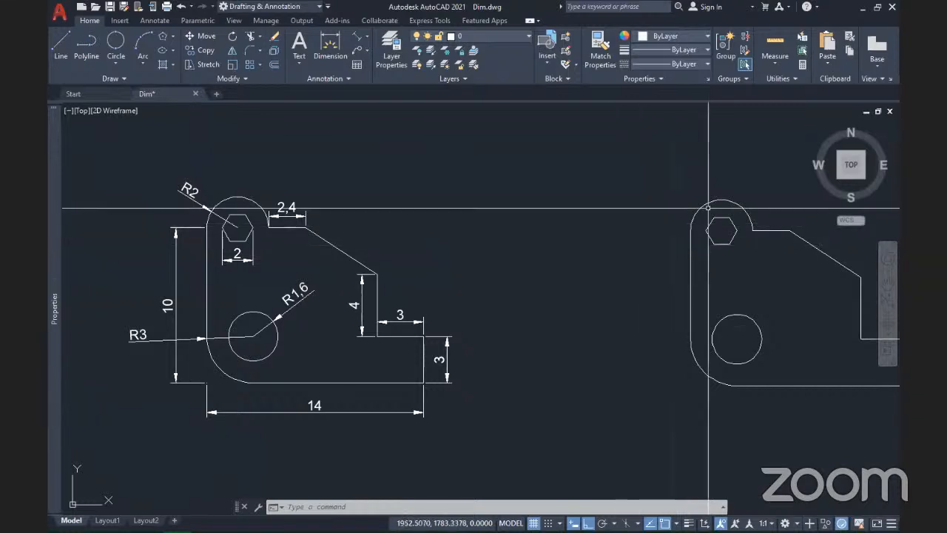
{"action": "middle_click_drag", "start_coordinate": [705, 299], "coordinate": [591, 289]}
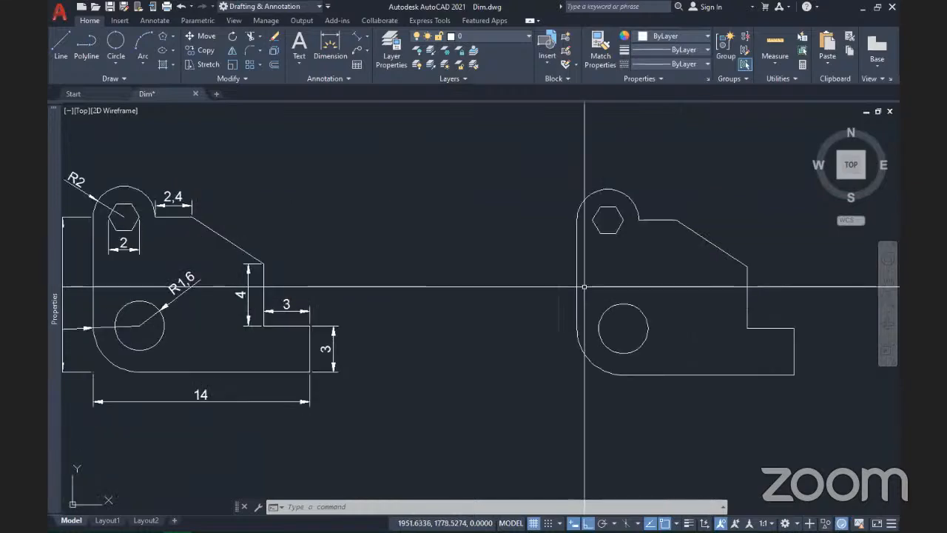
{"action": "left_click", "coordinate": [367, 36]}
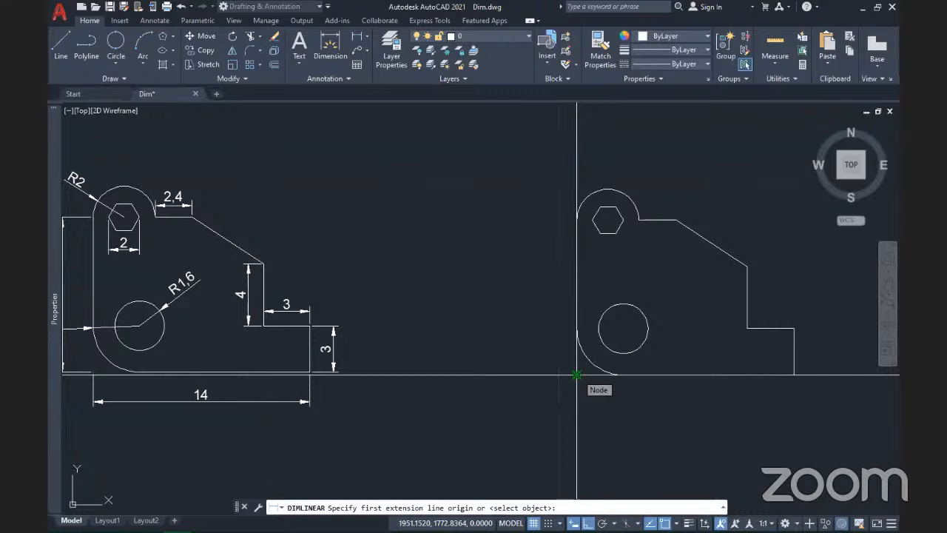
{"action": "key", "text": "Escape"}
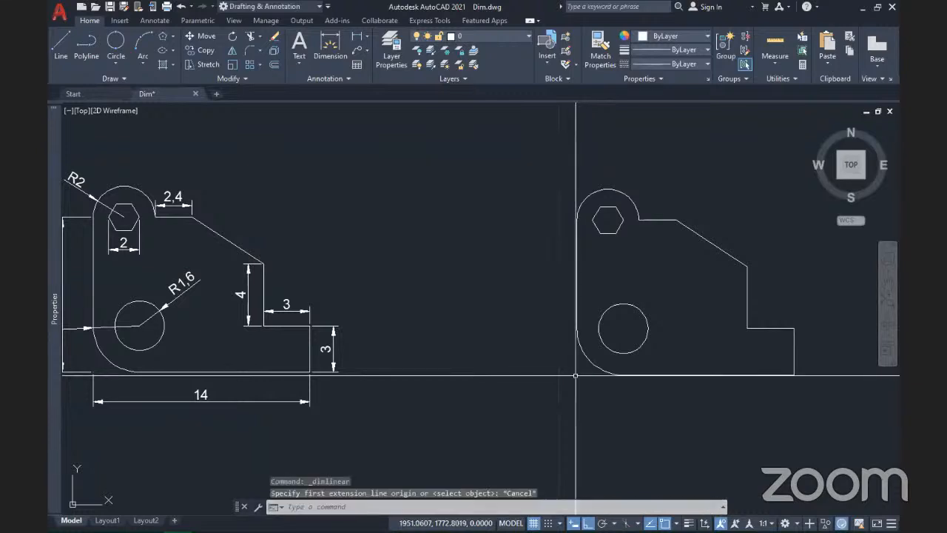
{"action": "middle_click_drag", "start_coordinate": [649, 397], "coordinate": [725, 412]}
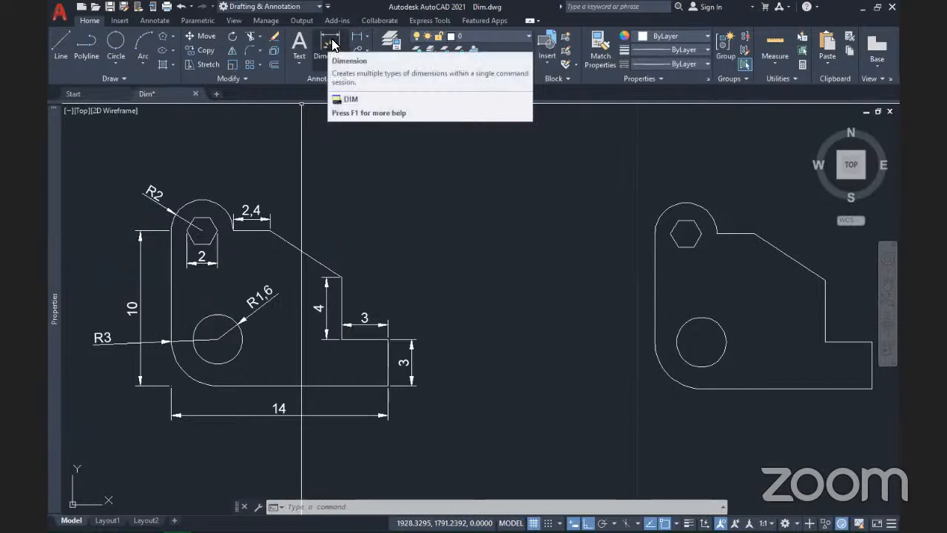
Step: Trial-dimension the left edge (7) and the circle (R1.6) with DIM, then undo them
{"action": "left_click", "coordinate": [333, 45]}
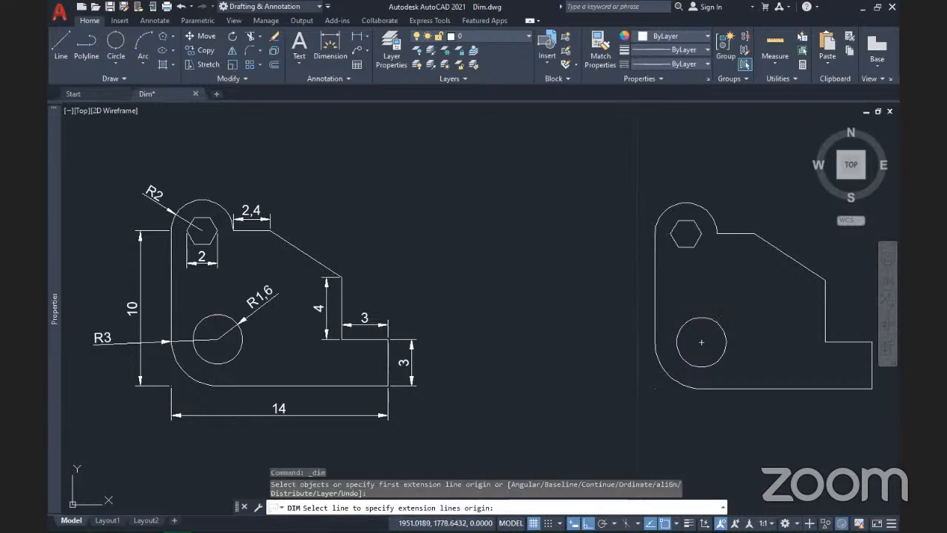
{"action": "left_click", "coordinate": [655, 319]}
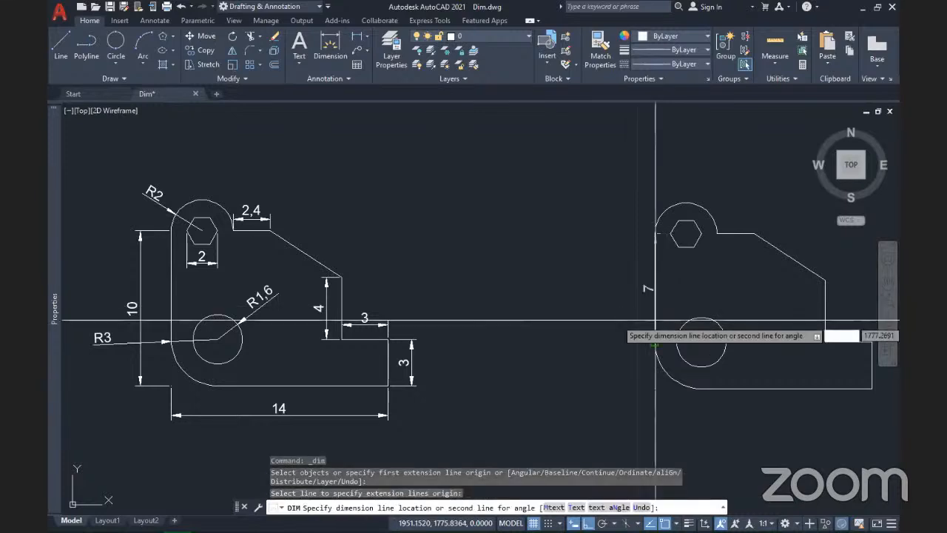
{"action": "left_click", "coordinate": [598, 334]}
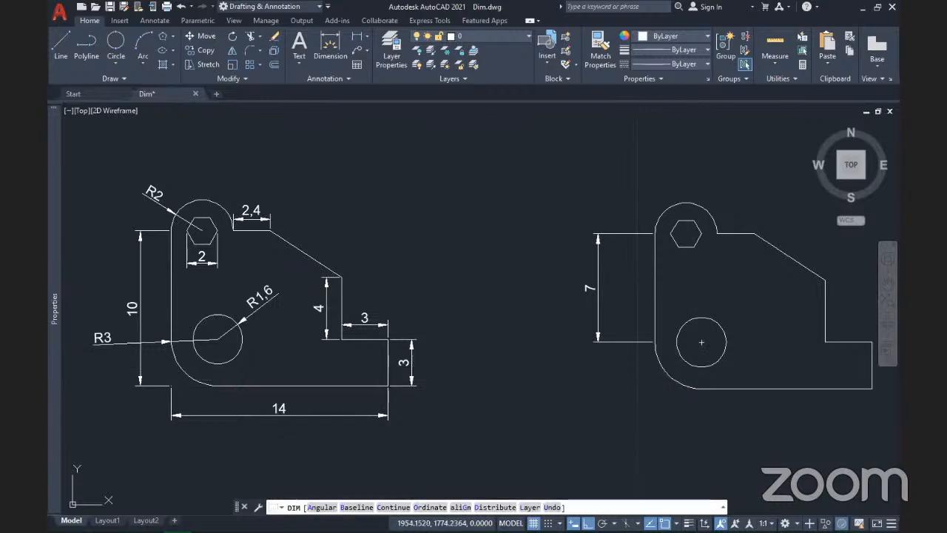
{"action": "left_click", "coordinate": [690, 361]}
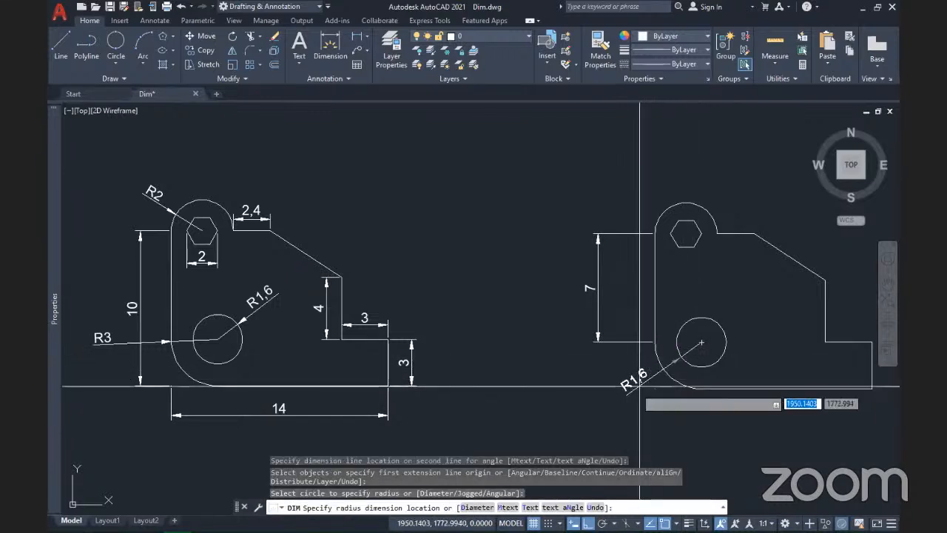
{"action": "left_click", "coordinate": [603, 397]}
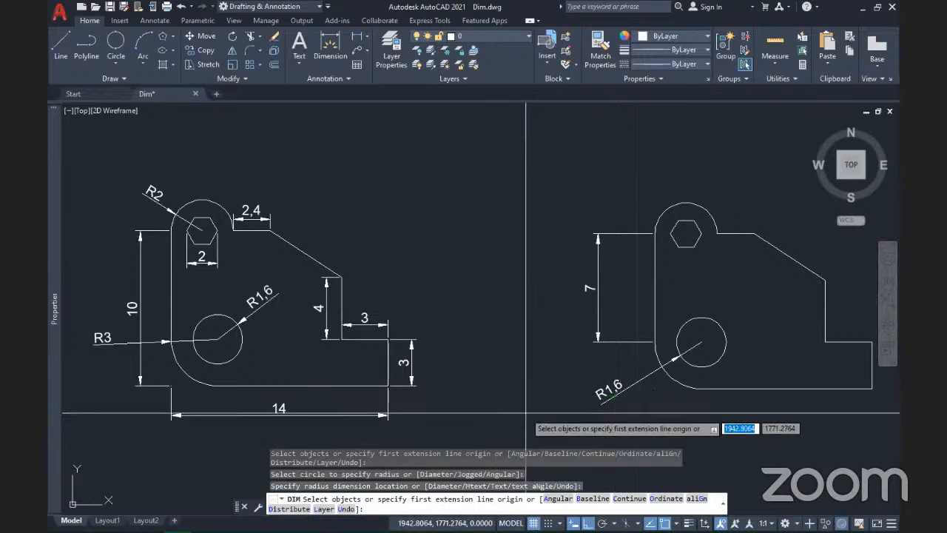
{"action": "key", "text": "ctrl+z"}
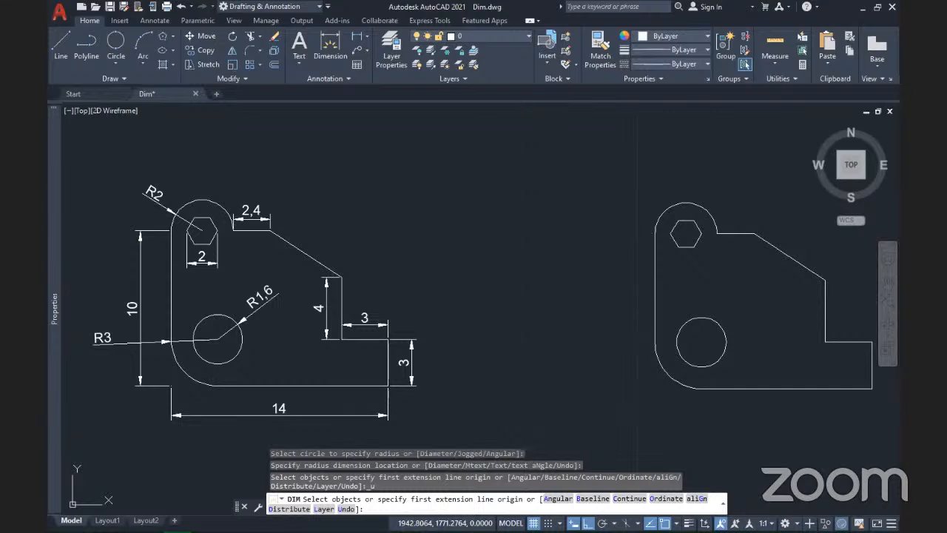
{"action": "middle_click_drag", "start_coordinate": [628, 317], "coordinate": [537, 317]}
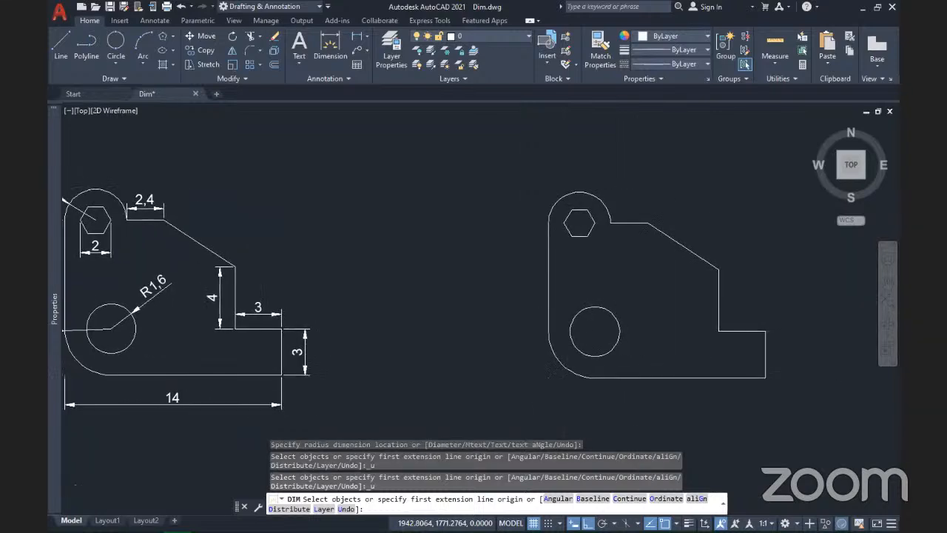
{"action": "mouse_move", "coordinate": [553, 367]}
{"action": "middle_mouse_down"}
{"action": "mouse_move", "coordinate": [587, 358]}
{"action": "mouse_move", "coordinate": [552, 372]}
{"action": "middle_mouse_up"}
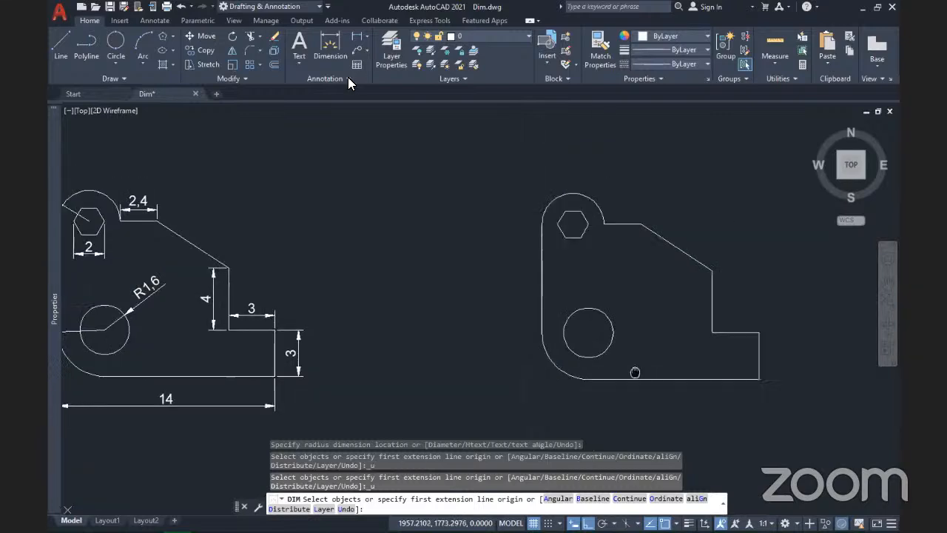
Step: Start a Linear dimension from the Annotation dimension list and display the object snap modes menu
{"action": "left_click", "coordinate": [367, 37]}
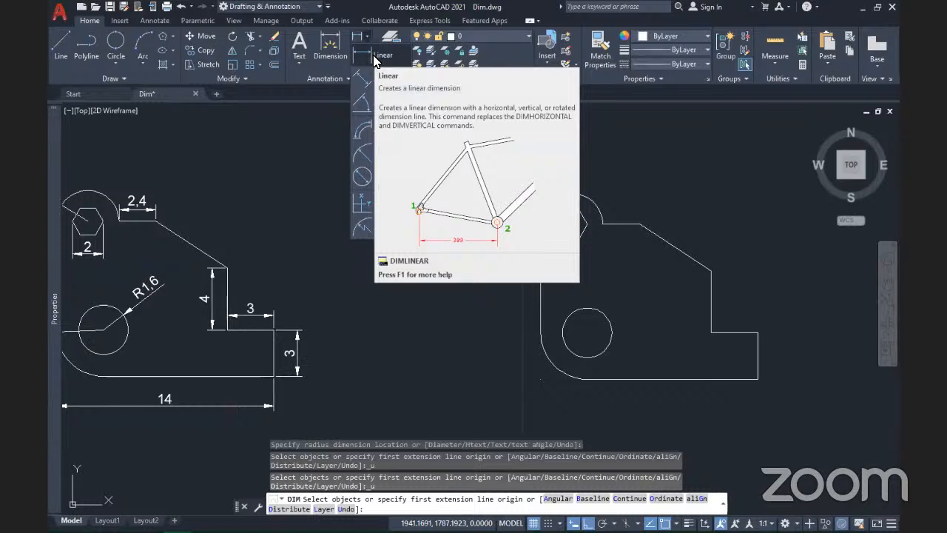
{"action": "left_click", "coordinate": [374, 57]}
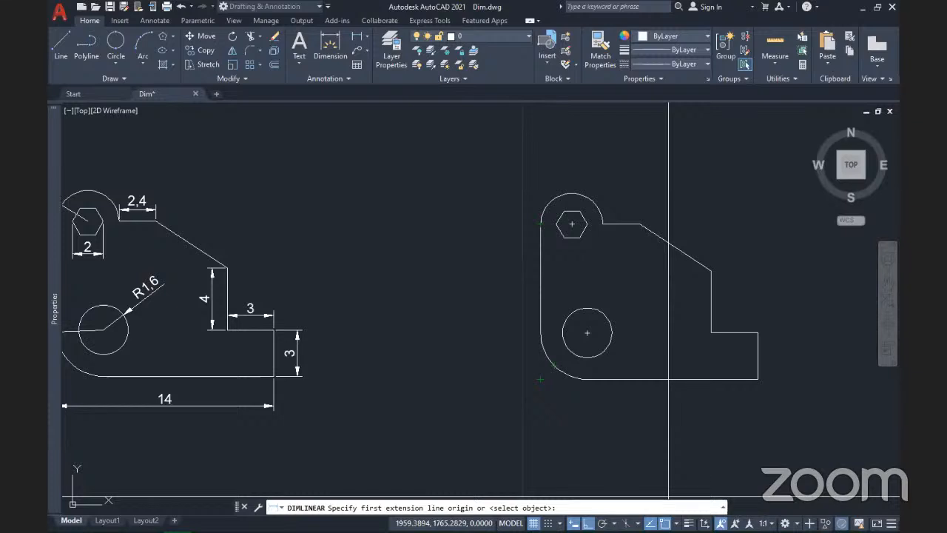
{"action": "left_click", "coordinate": [675, 524]}
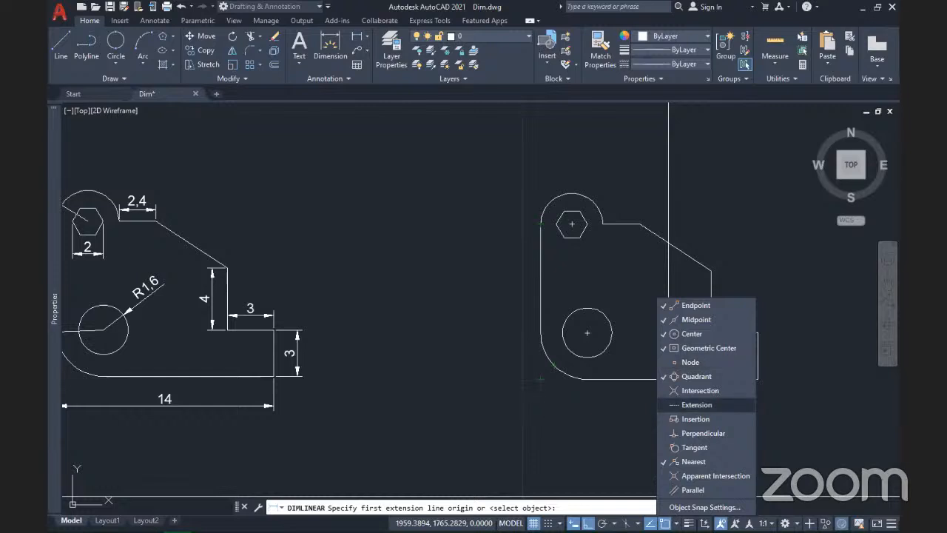
Step: Switch off Nearest object snap, enable Node snapping, and cancel the pending linear dimension
{"action": "left_click", "coordinate": [541, 394]}
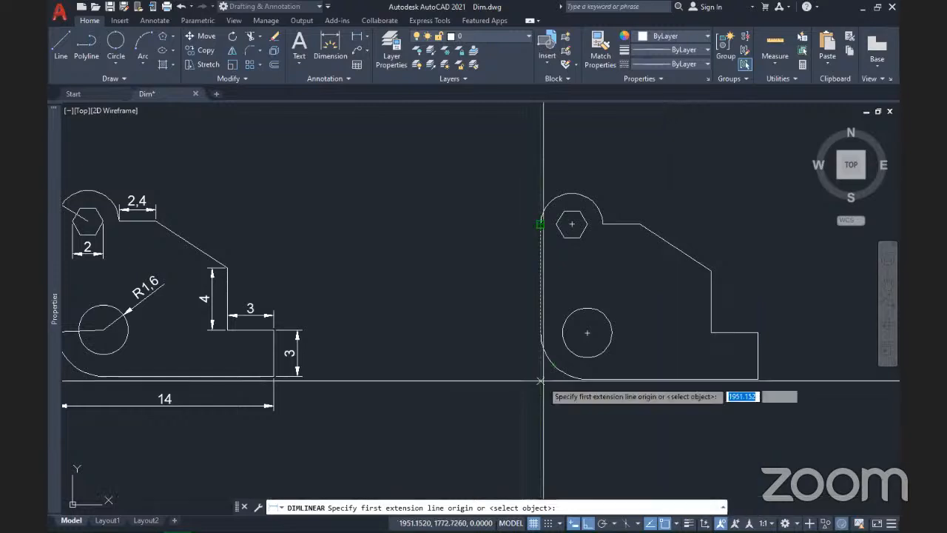
{"action": "scroll", "coordinate": [541, 382], "scroll_direction": "up", "scroll_amount": 4}
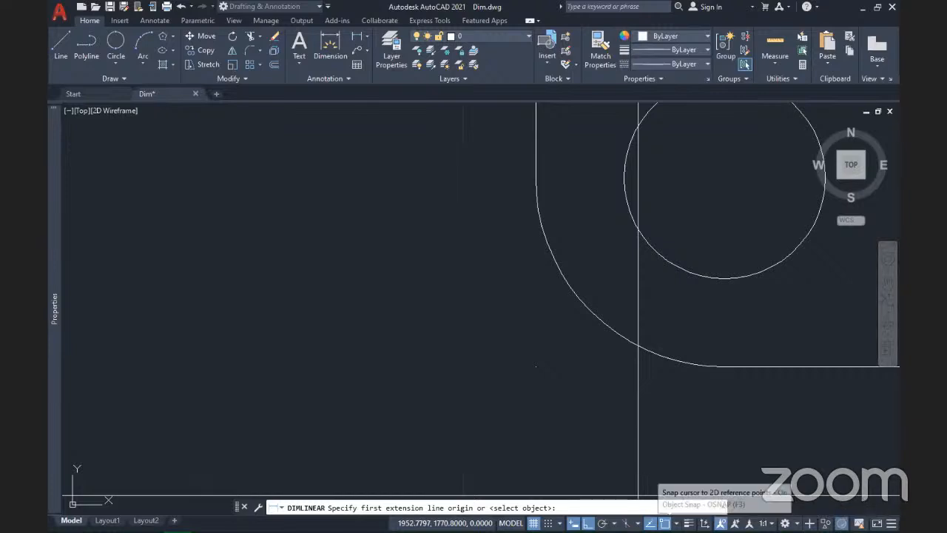
{"action": "right_click", "coordinate": [661, 521]}
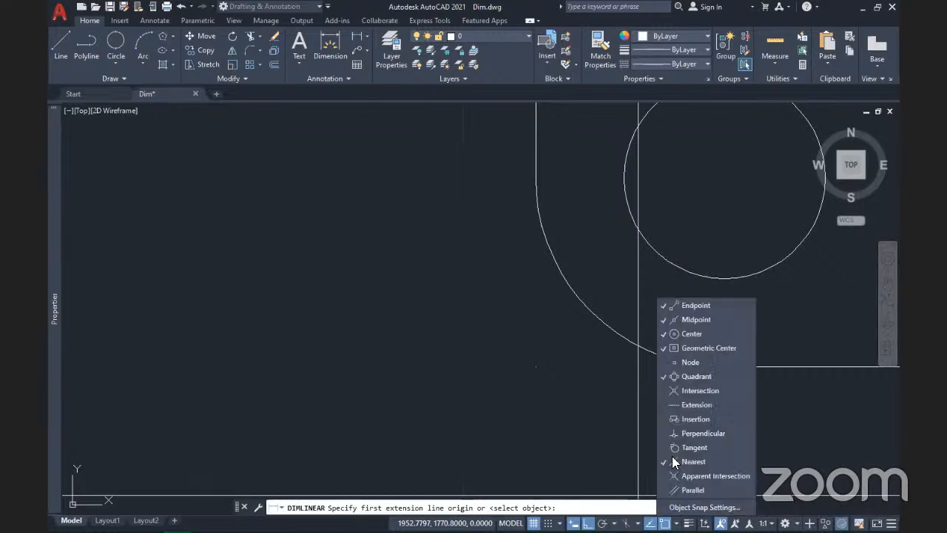
{"action": "left_click", "coordinate": [693, 462]}
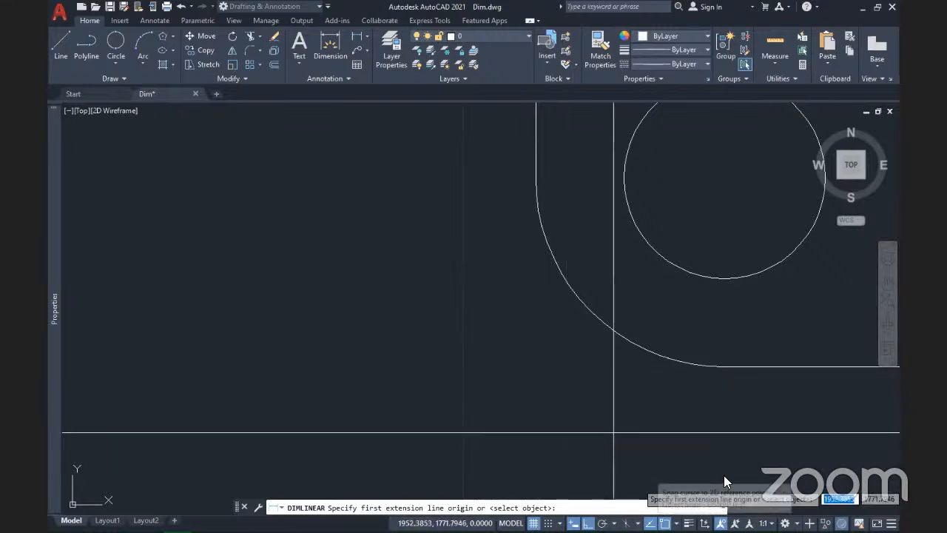
{"action": "right_click", "coordinate": [667, 368], "text": "shift"}
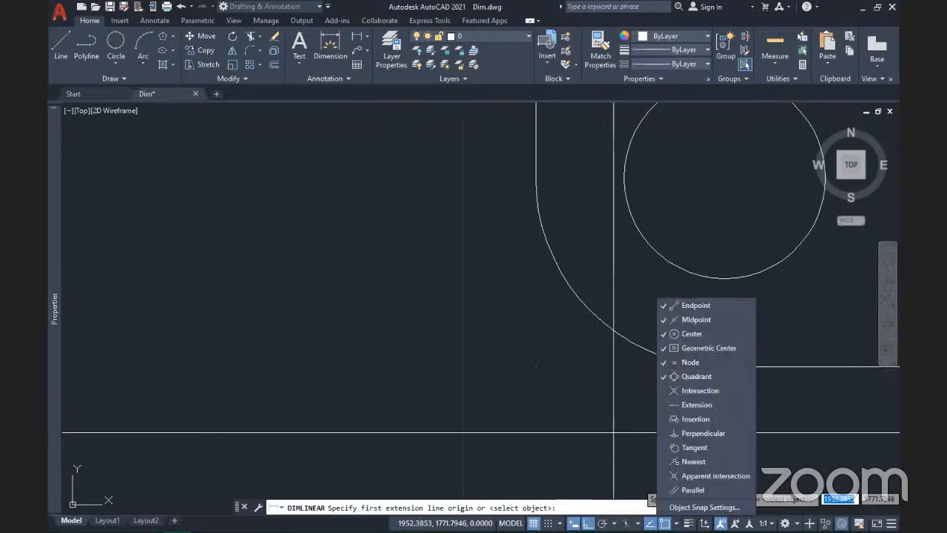
{"action": "scroll", "coordinate": [544, 441], "scroll_direction": "down", "scroll_amount": 1}
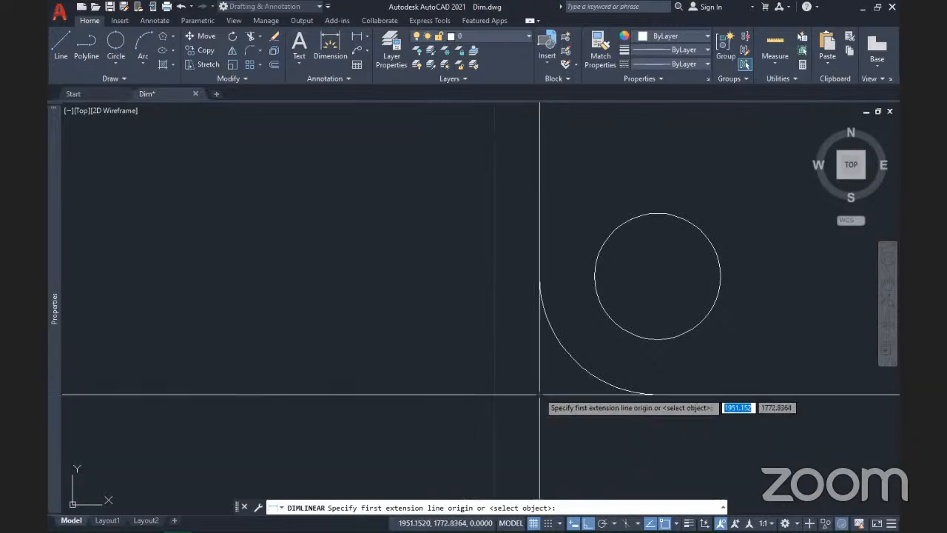
{"action": "scroll", "coordinate": [539, 394], "scroll_direction": "down", "scroll_amount": 1}
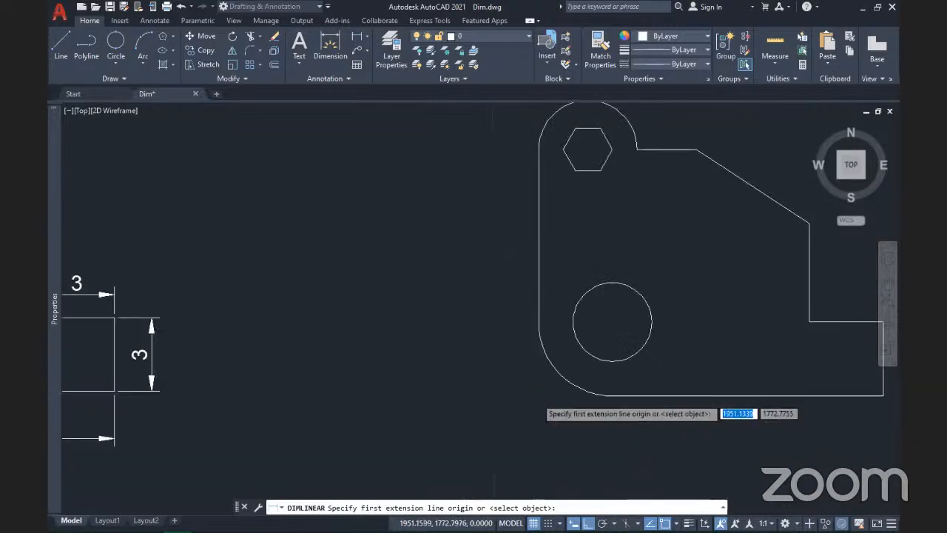
{"action": "middle_click_drag", "start_coordinate": [567, 434], "coordinate": [472, 439]}
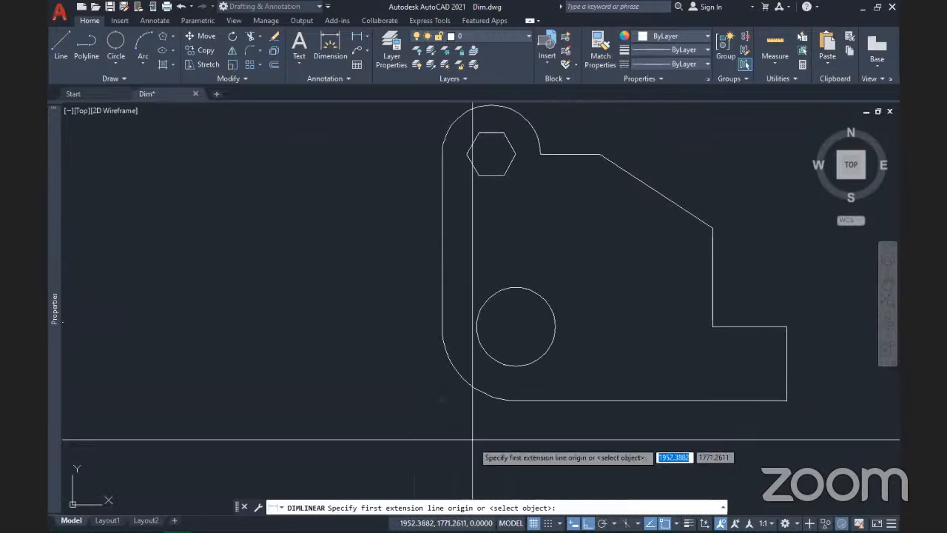
{"action": "key", "text": "Escape"}
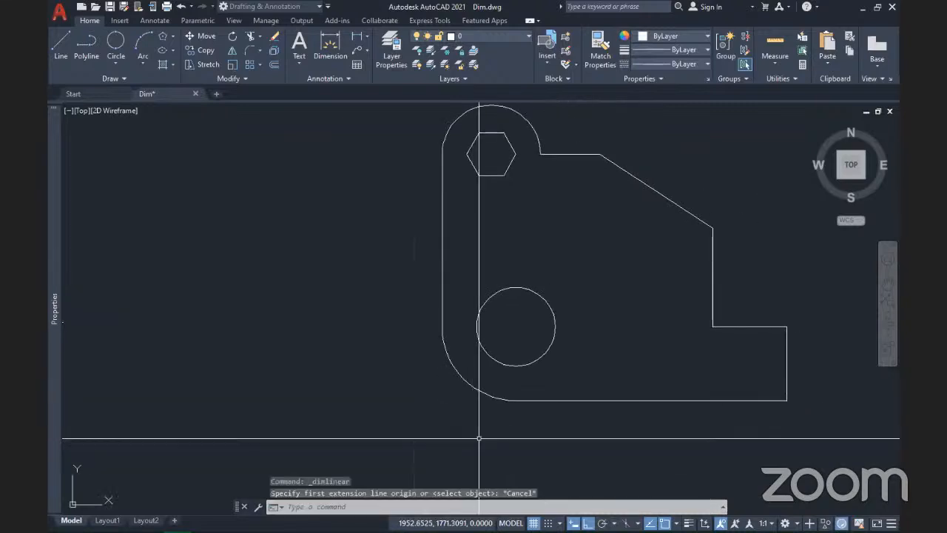
{"action": "mouse_move", "coordinate": [498, 281]}
{"action": "middle_mouse_down"}
{"action": "mouse_move", "coordinate": [496, 308]}
{"action": "mouse_move", "coordinate": [519, 292]}
{"action": "mouse_move", "coordinate": [509, 363]}
{"action": "middle_mouse_up"}
Step: Add a vertical 10 linear dimension from the lower-left corner to the top of the left edge, placed left of the part
{"action": "scroll", "coordinate": [497, 308], "scroll_direction": "down", "scroll_amount": 2}
{"action": "scroll", "coordinate": [518, 292], "scroll_direction": "up", "scroll_amount": 2}
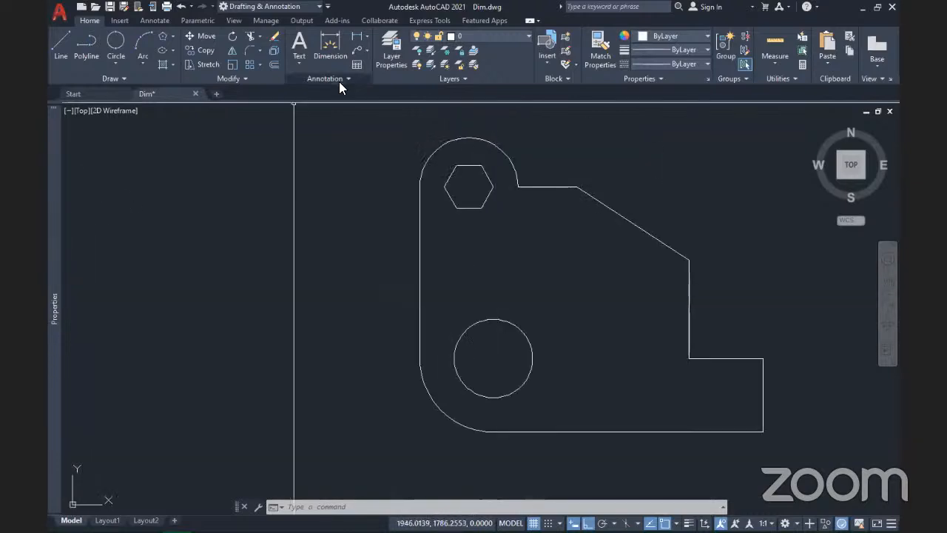
{"action": "left_click", "coordinate": [367, 37]}
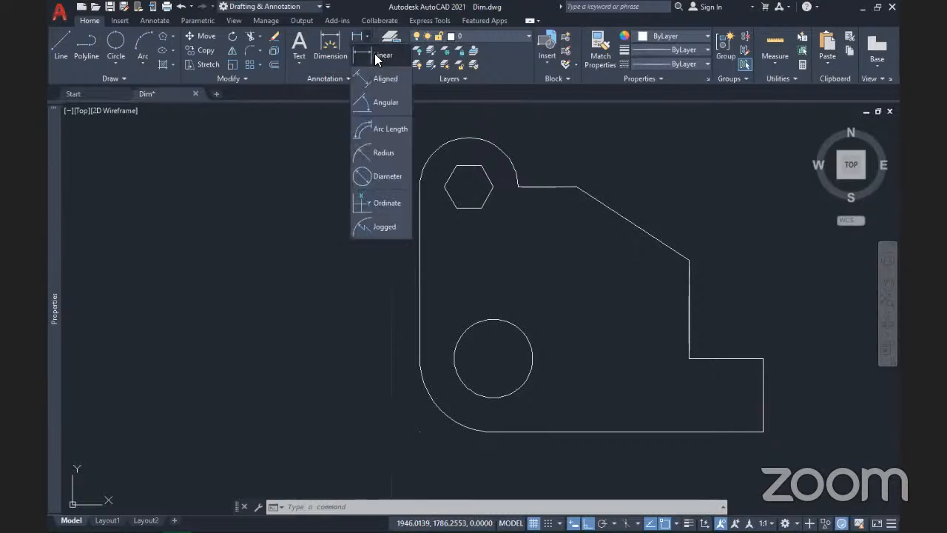
{"action": "left_click", "coordinate": [383, 54]}
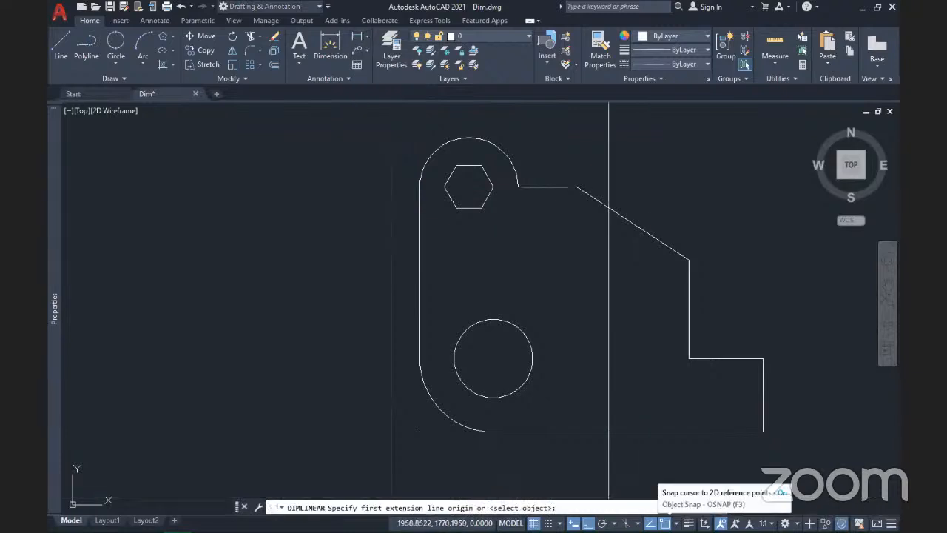
{"action": "right_click", "coordinate": [657, 404], "text": "shift"}
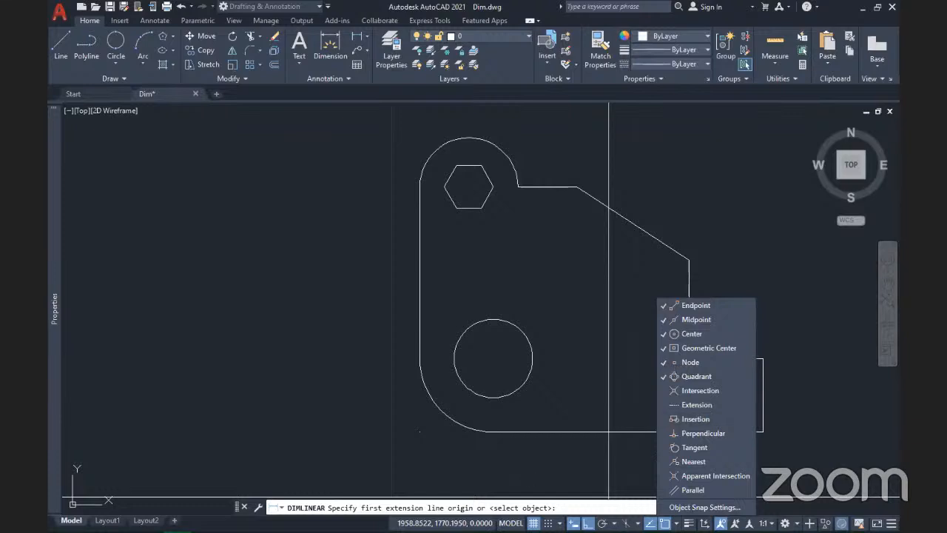
{"action": "key", "text": "Escape"}
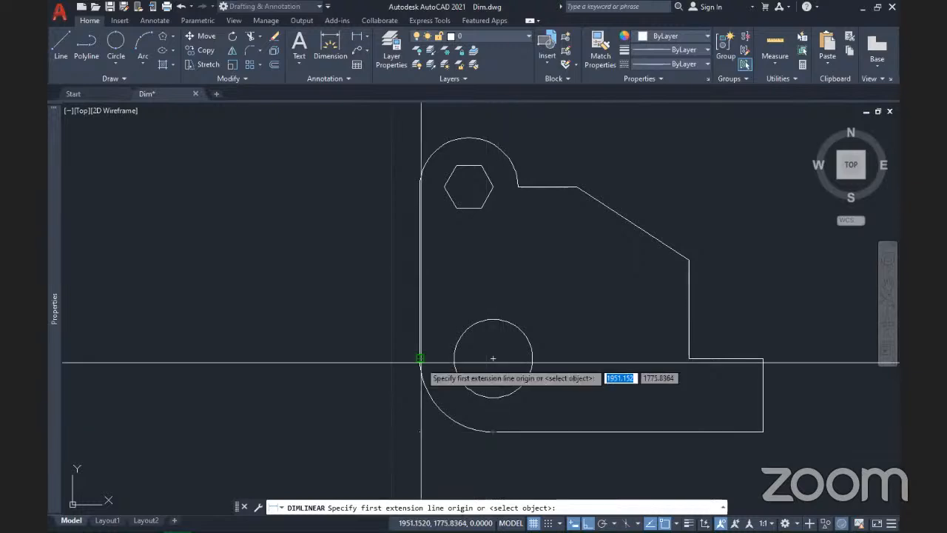
{"action": "left_click", "coordinate": [420, 432]}
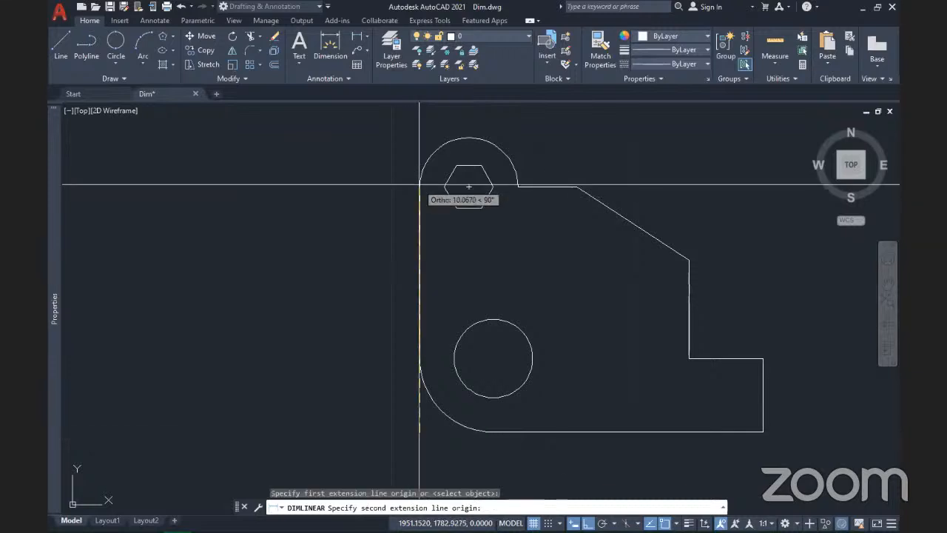
{"action": "left_click", "coordinate": [420, 186]}
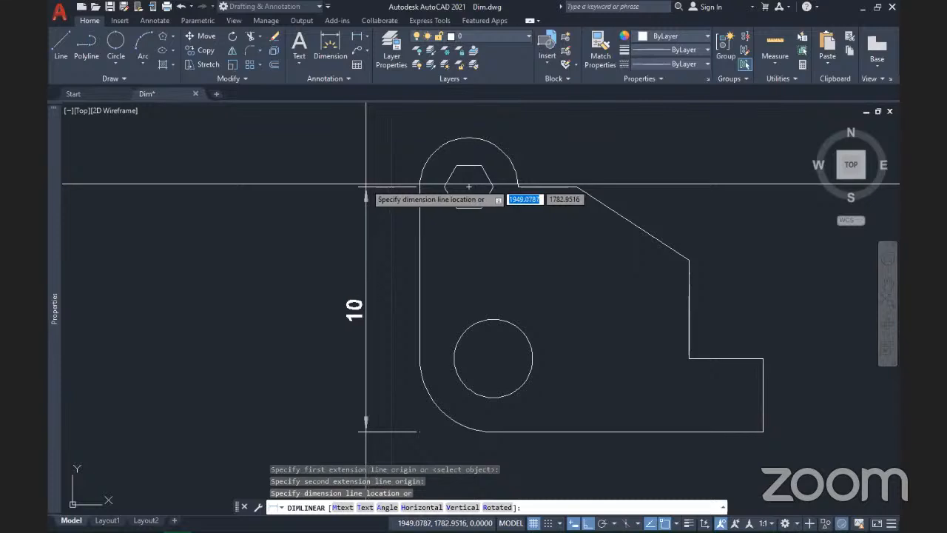
{"action": "left_click", "coordinate": [366, 183]}
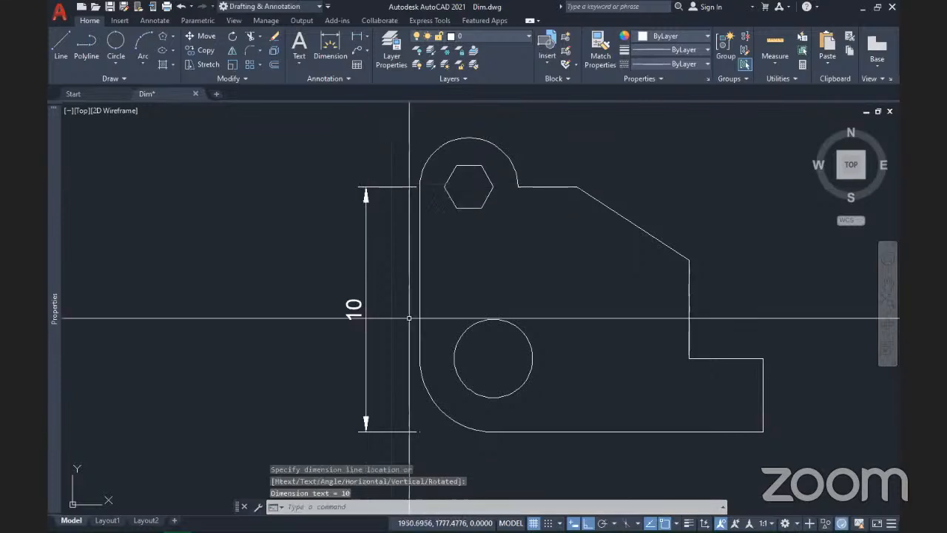
{"action": "middle_click_drag", "start_coordinate": [421, 314], "coordinate": [464, 287]}
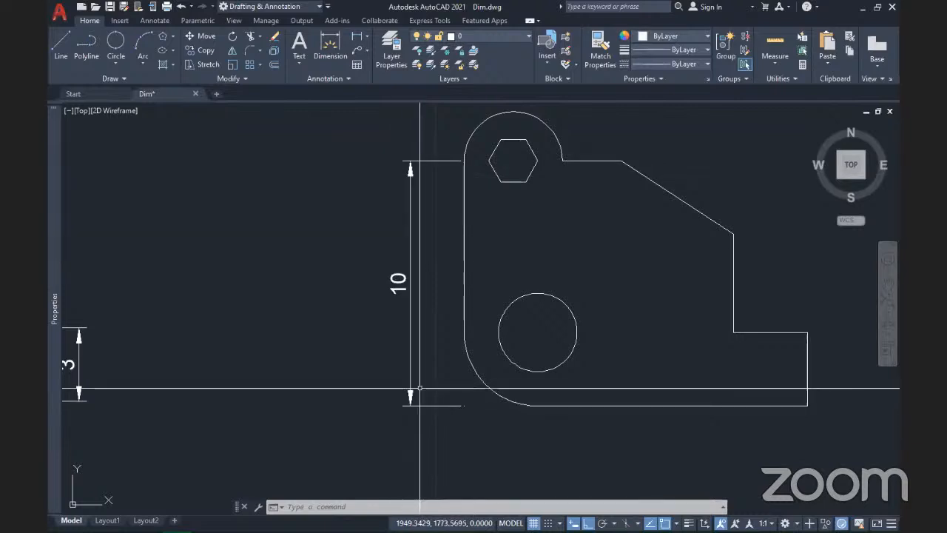
{"action": "middle_click_drag", "start_coordinate": [447, 284], "coordinate": [411, 291]}
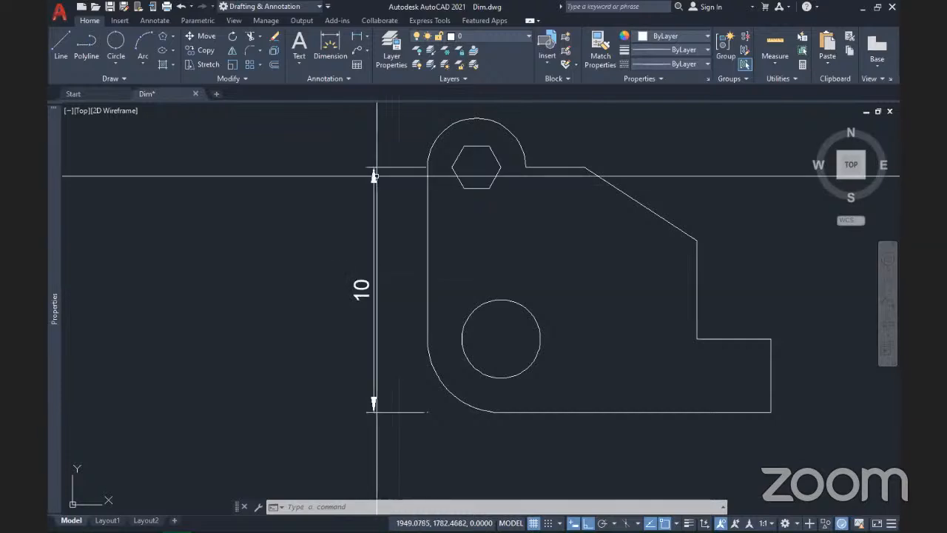
{"action": "left_click", "coordinate": [363, 291]}
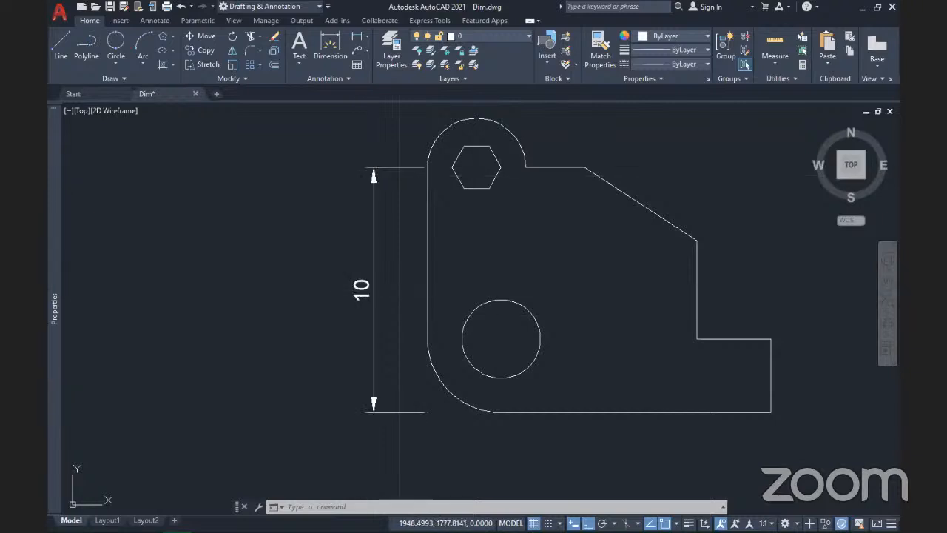
Step: Grip-stretch the 10 dimension's lower endpoint below the part so it reads 15,01
{"action": "left_click", "coordinate": [361, 291]}
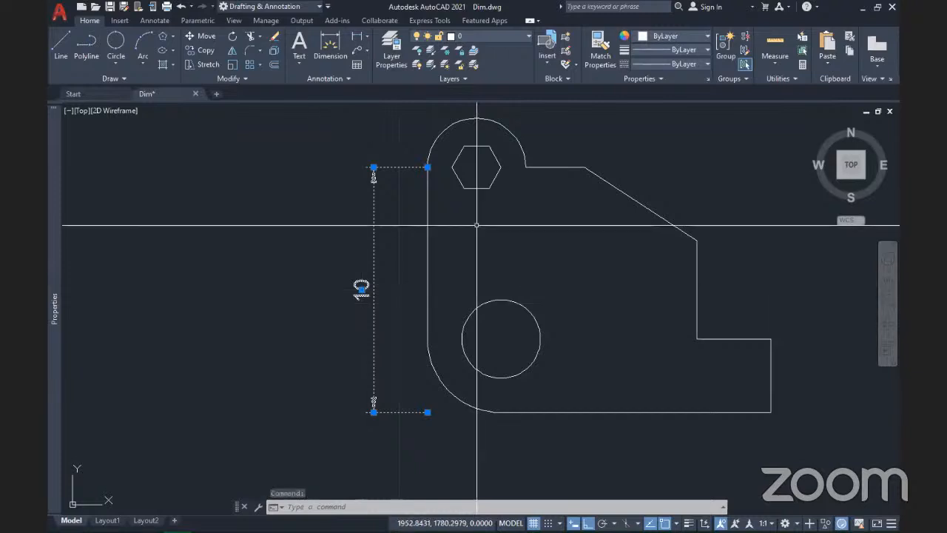
{"action": "scroll", "coordinate": [482, 216], "scroll_direction": "down", "scroll_amount": 2}
{"action": "scroll", "coordinate": [446, 334], "scroll_direction": "up", "scroll_amount": 2}
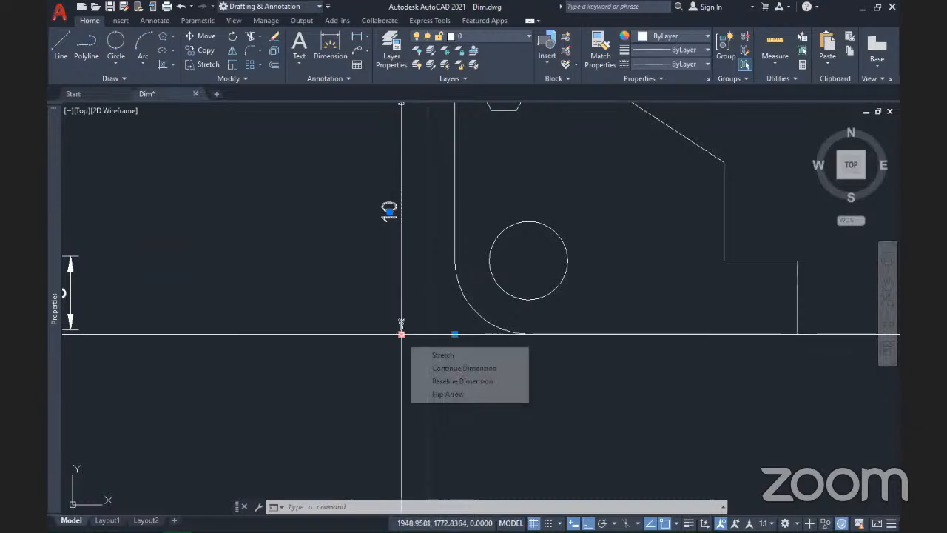
{"action": "left_click", "coordinate": [400, 334]}
{"action": "key", "text": "Escape"}
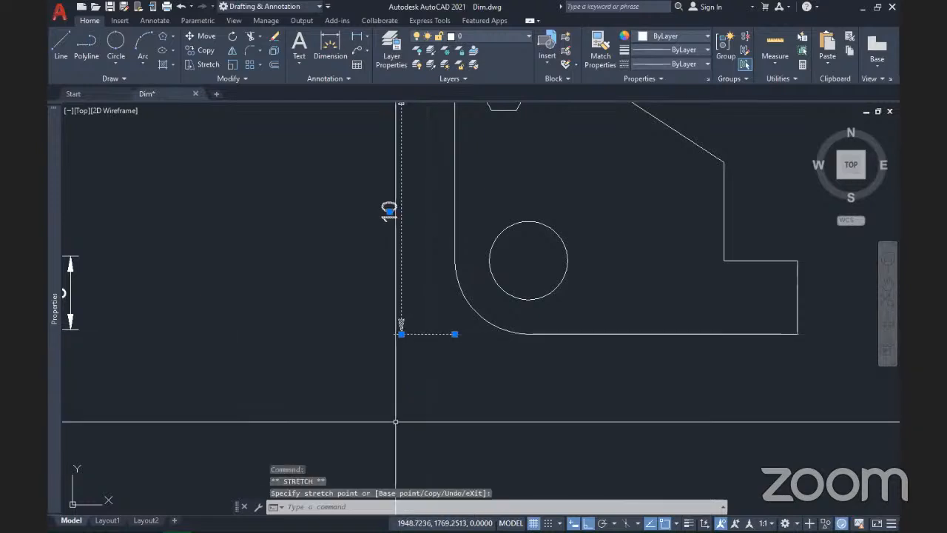
{"action": "left_click", "coordinate": [401, 333]}
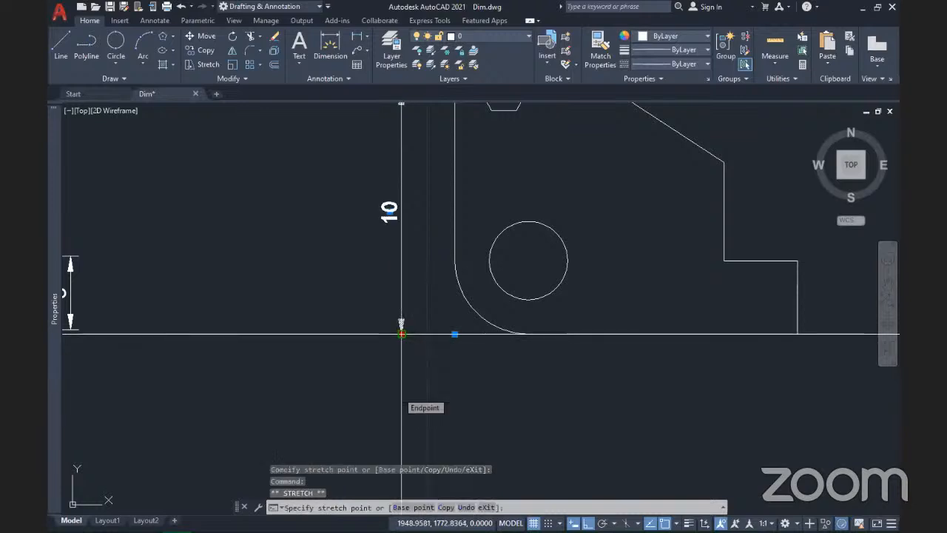
{"action": "key", "text": "Escape"}
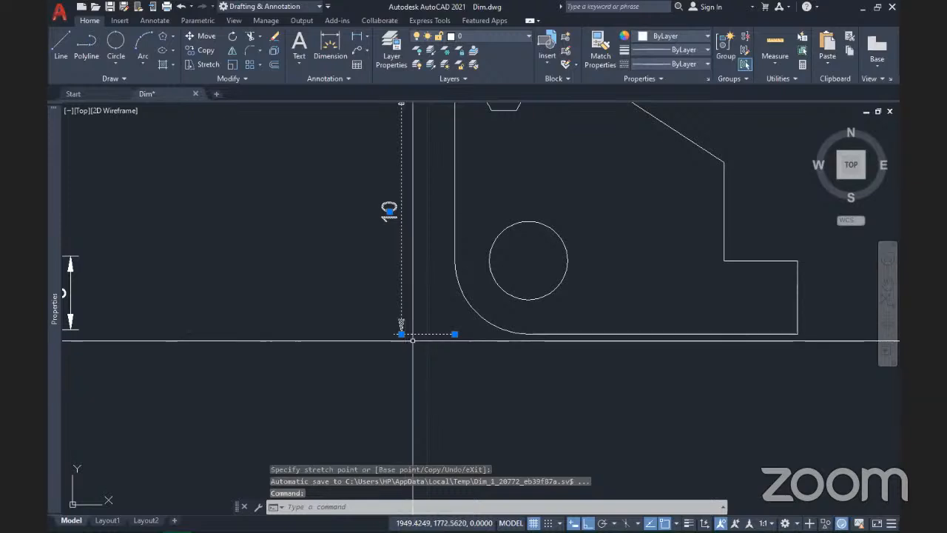
{"action": "left_click", "coordinate": [455, 333]}
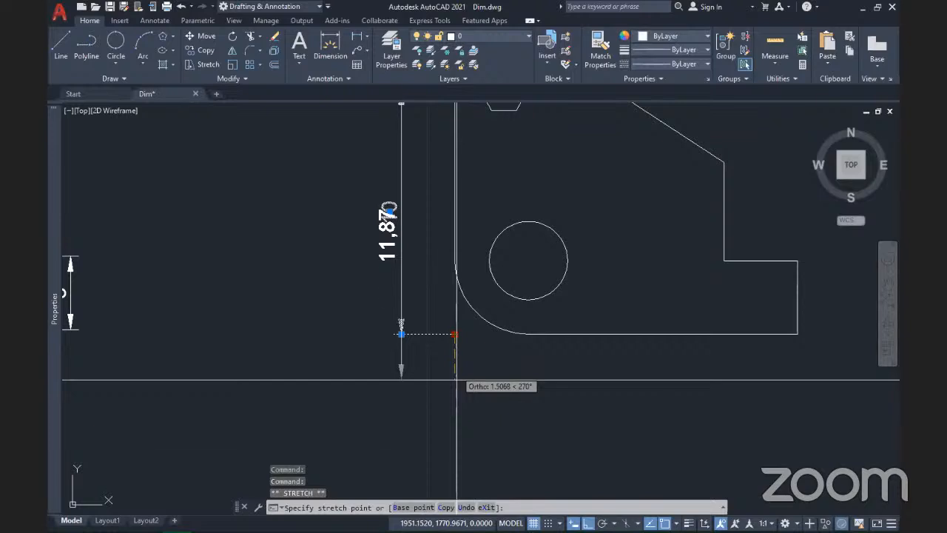
{"action": "left_click", "coordinate": [442, 457]}
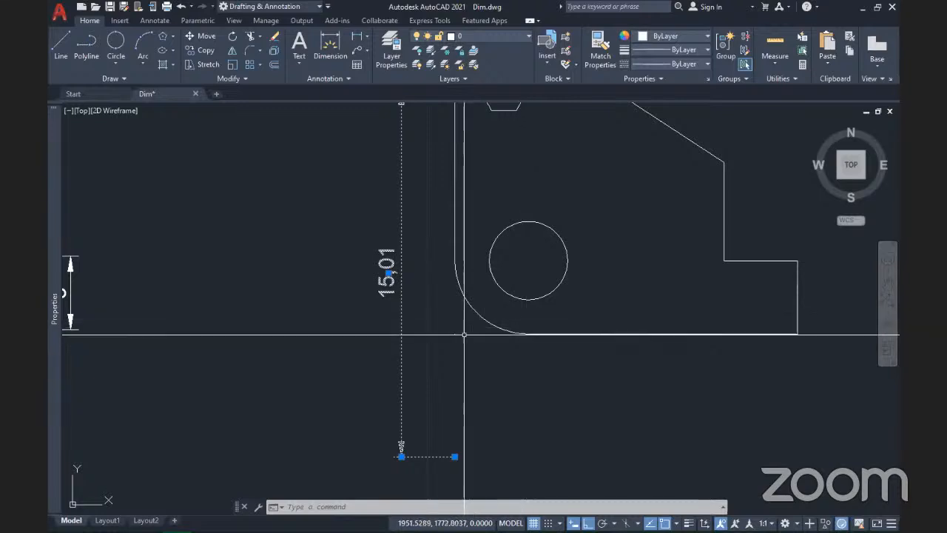
{"action": "scroll", "coordinate": [464, 335], "scroll_direction": "down", "scroll_amount": 2}
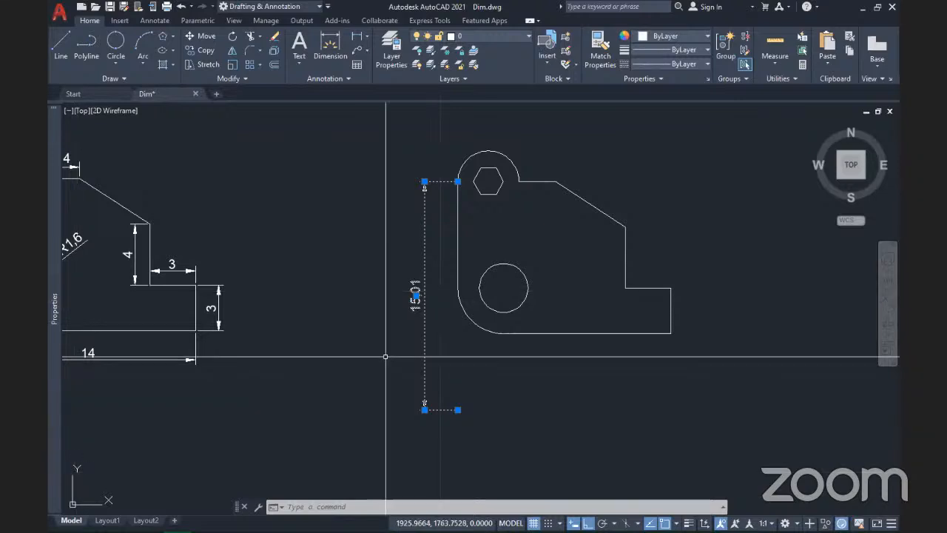
Step: Undo the grip stretch so the vertical dimension reads 10 again
{"action": "key", "text": "Escape"}
{"action": "scroll", "coordinate": [461, 333], "scroll_direction": "up", "scroll_amount": 2}
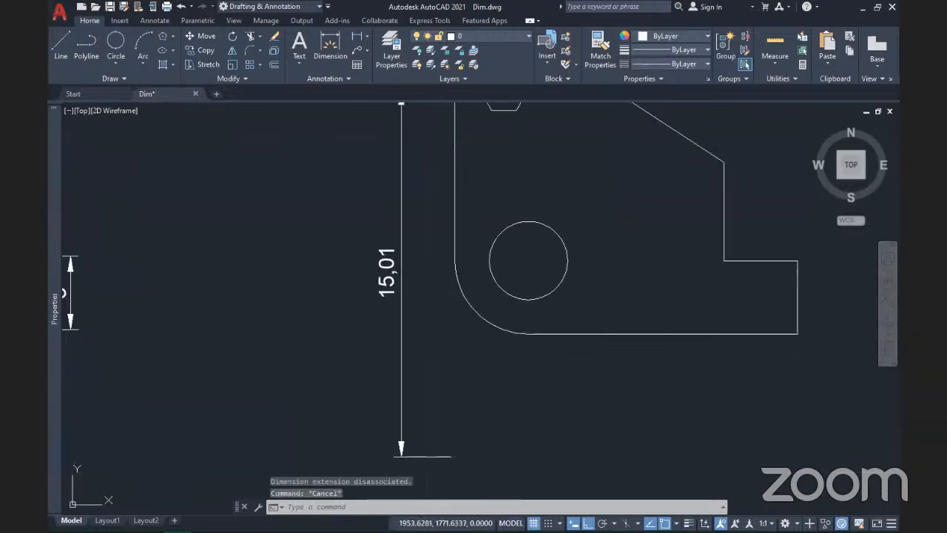
{"action": "key", "text": "ctrl+z"}
{"action": "key", "text": "ctrl+z"}
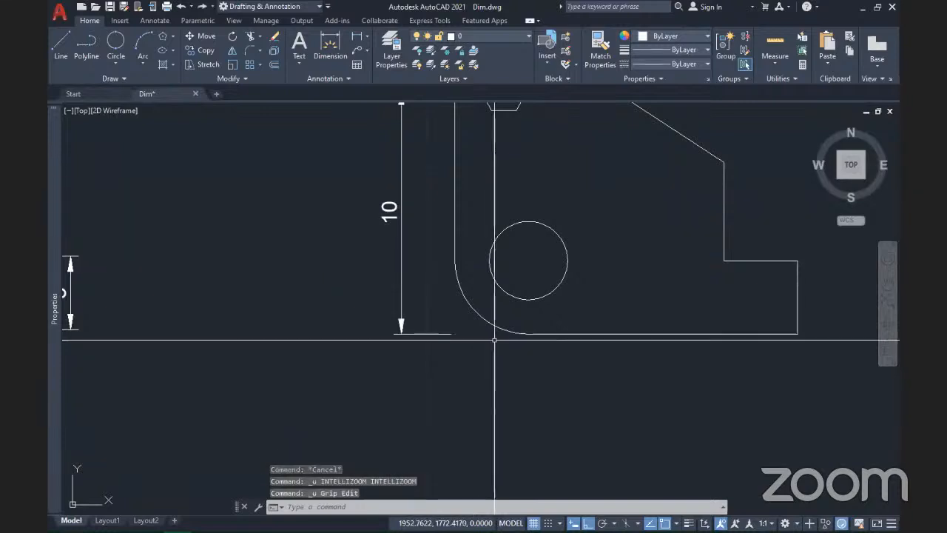
Step: Select the vertical 10 dimension with a crossing window and delete it
{"action": "middle_click_drag", "start_coordinate": [514, 221], "coordinate": [533, 308]}
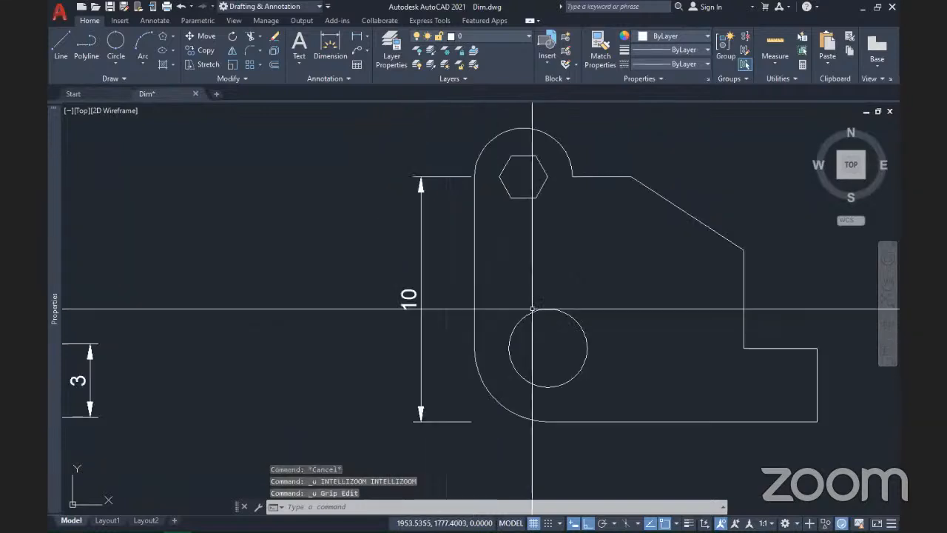
{"action": "scroll", "coordinate": [533, 308], "scroll_direction": "down", "scroll_amount": 2}
{"action": "left_click", "coordinate": [474, 389]}
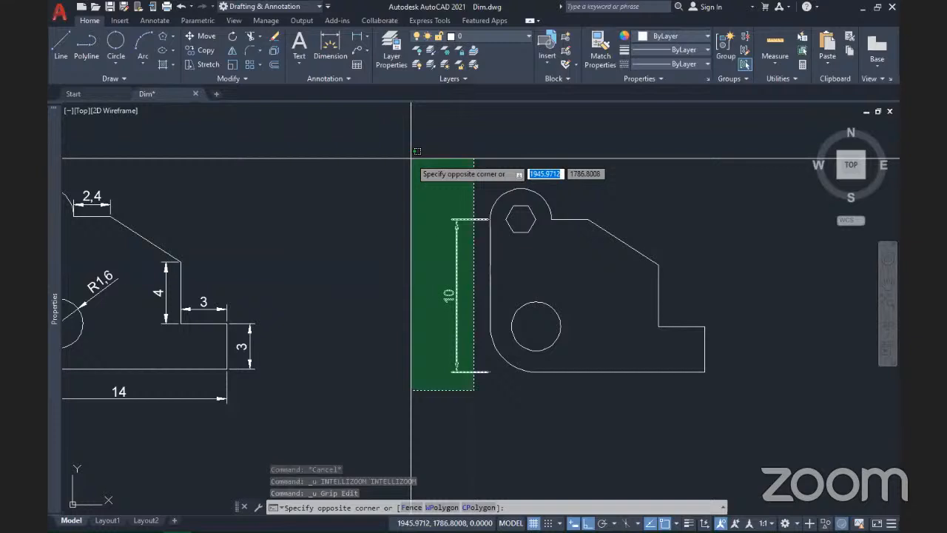
{"action": "left_click", "coordinate": [406, 194]}
{"action": "key", "text": "Delete"}
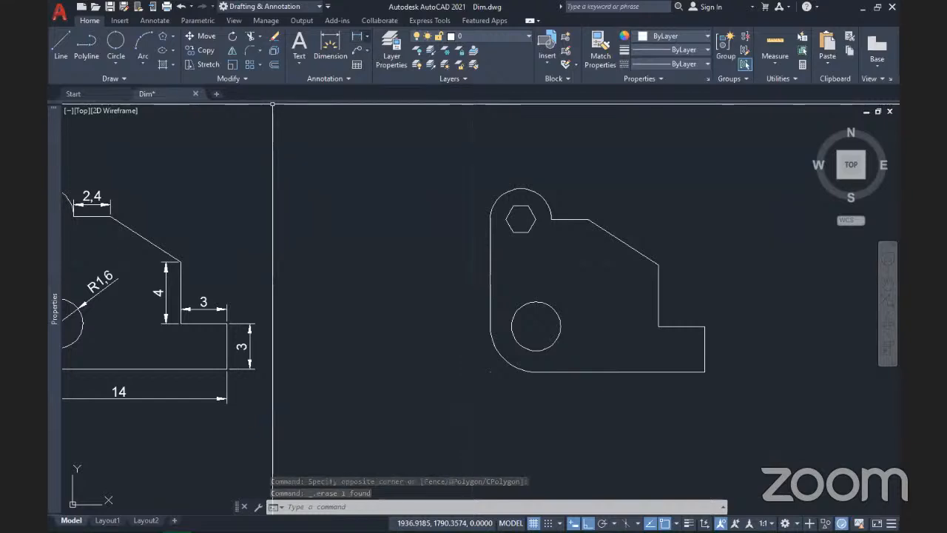
{"action": "left_click", "coordinate": [358, 37]}
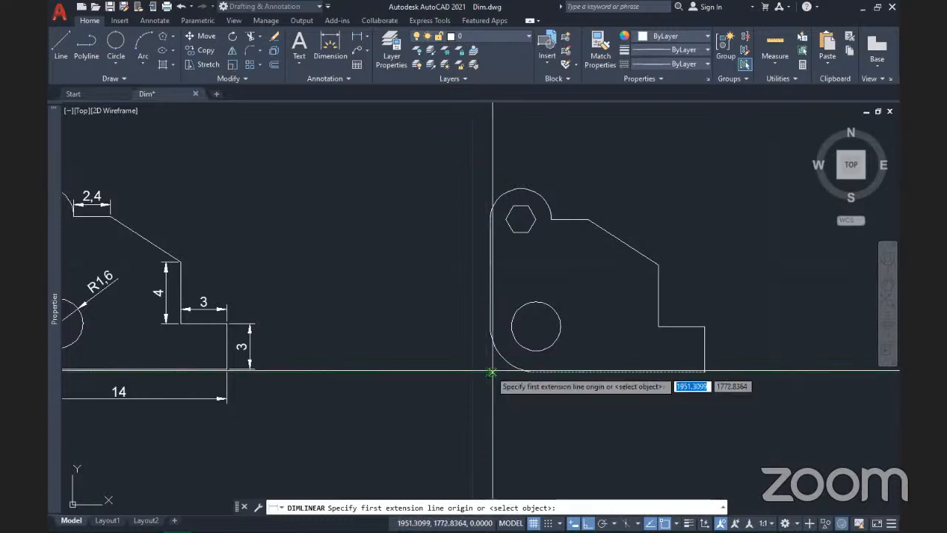
Step: Dimension the part's left edge from its lower-left corner to the top edge, reading 10
{"action": "left_click", "coordinate": [493, 371]}
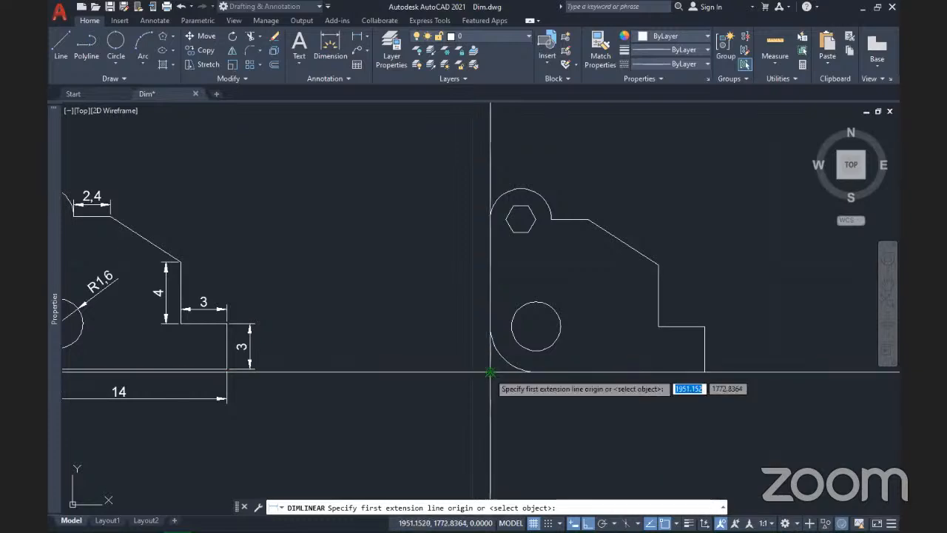
{"action": "left_click", "coordinate": [491, 372]}
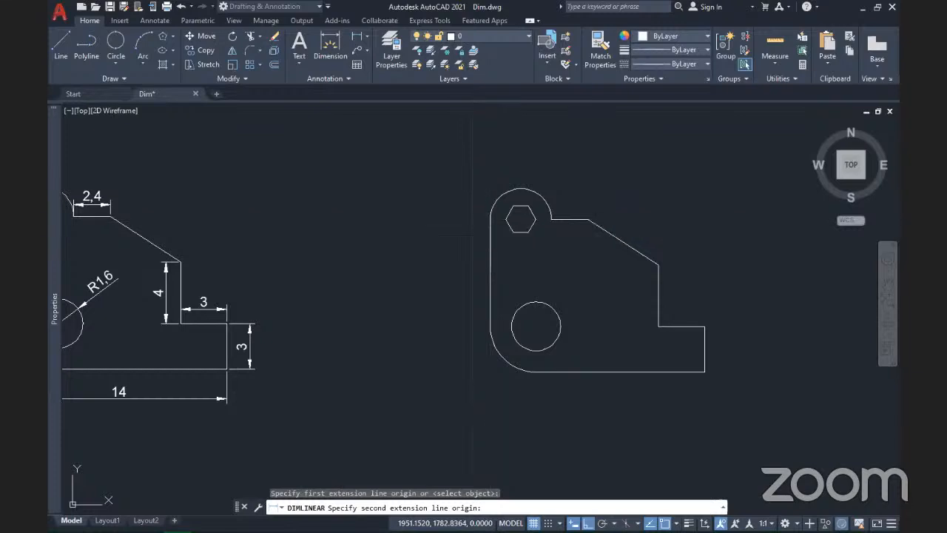
{"action": "left_click", "coordinate": [491, 215]}
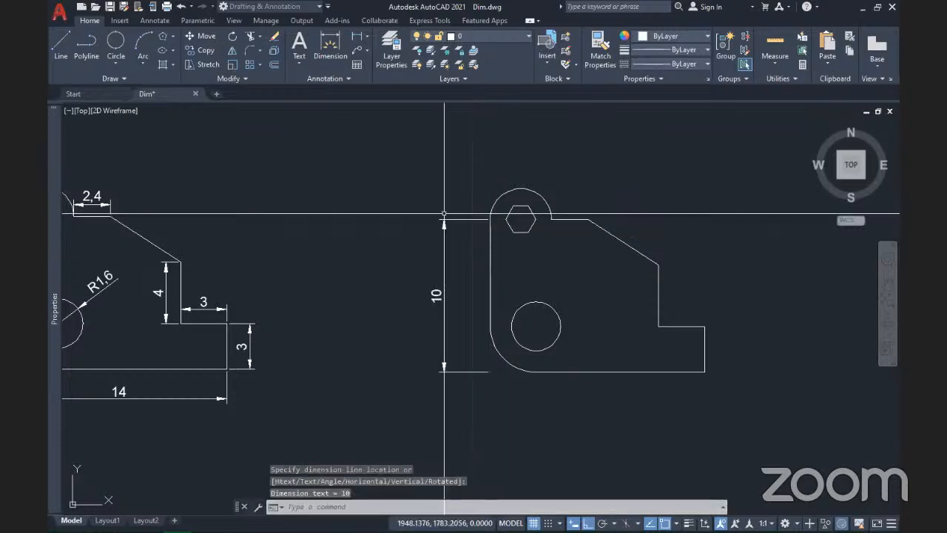
{"action": "scroll", "coordinate": [481, 316], "scroll_direction": "up", "scroll_amount": 4}
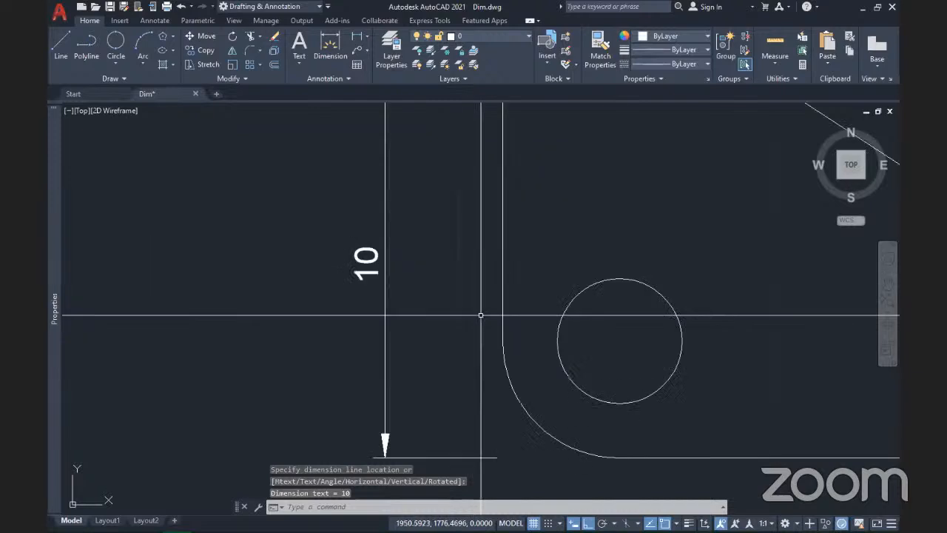
{"action": "scroll", "coordinate": [481, 316], "scroll_direction": "down", "scroll_amount": 2}
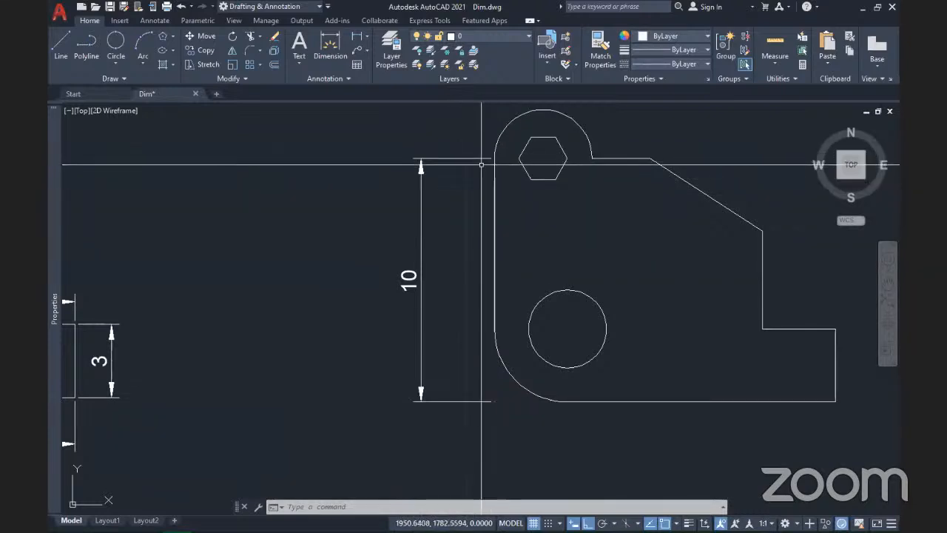
{"action": "left_click", "coordinate": [419, 349]}
{"action": "left_click", "coordinate": [369, 280]}
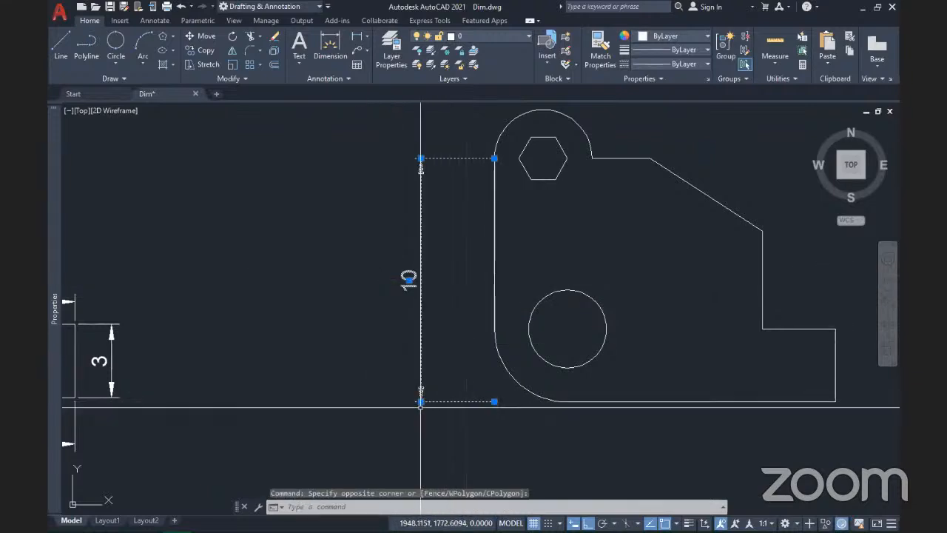
{"action": "mouse_move", "coordinate": [422, 401]}
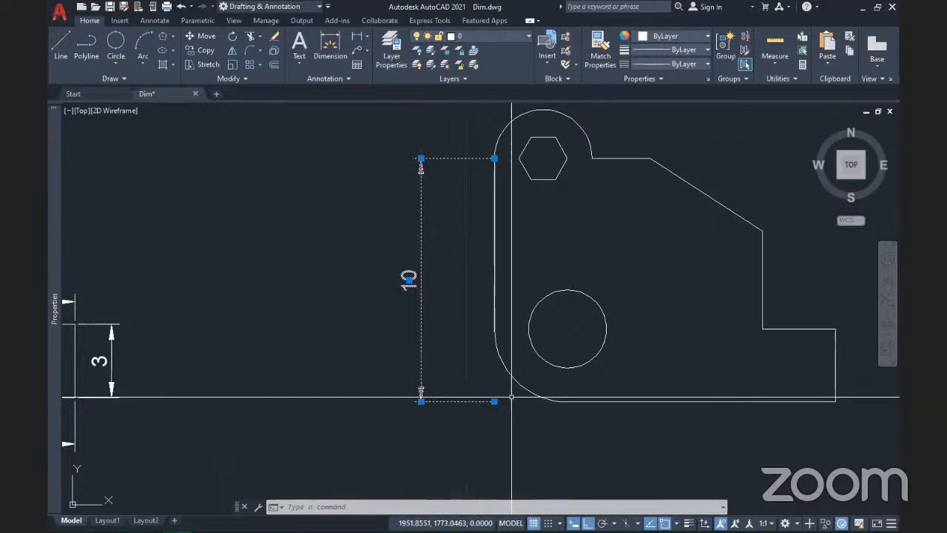
{"action": "left_click", "coordinate": [494, 401]}
{"action": "scroll", "coordinate": [495, 401], "scroll_direction": "down", "scroll_amount": 2}
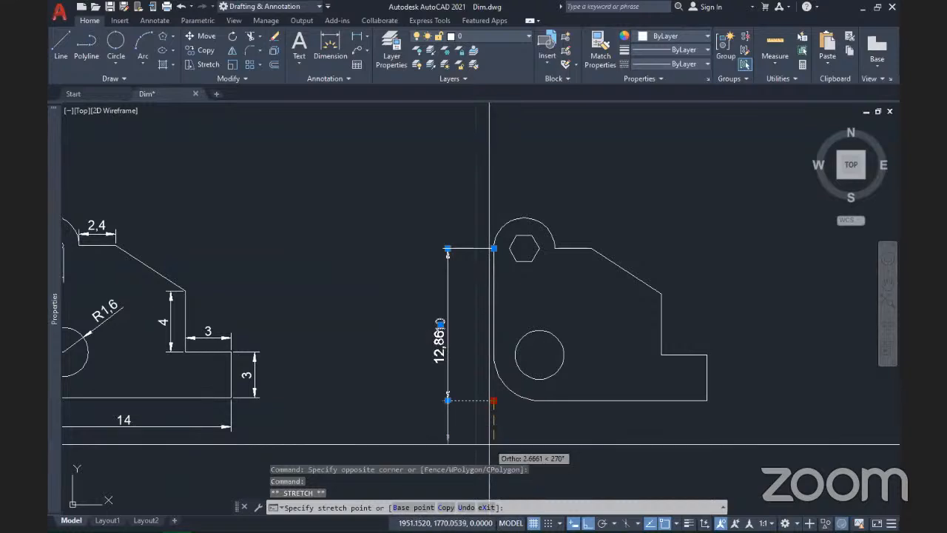
{"action": "left_click", "coordinate": [494, 455]}
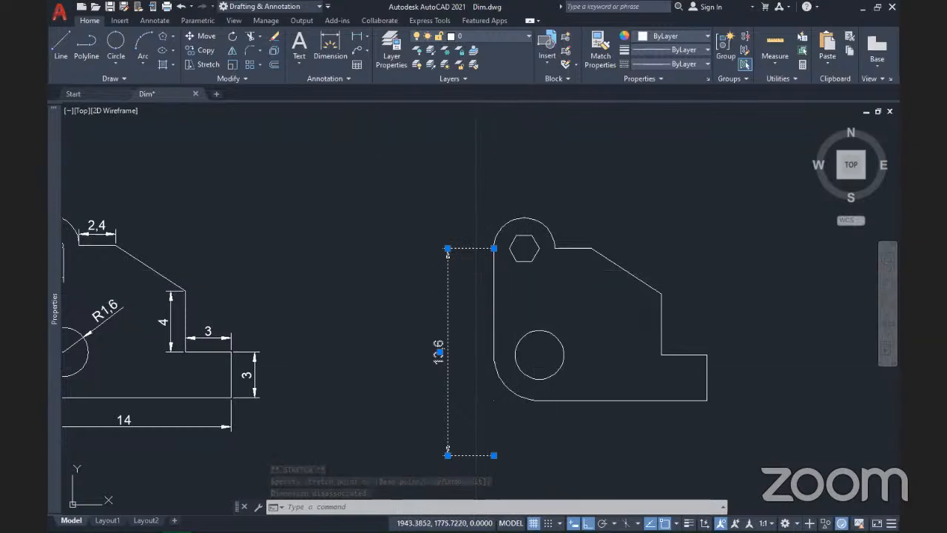
{"action": "key", "text": "Escape"}
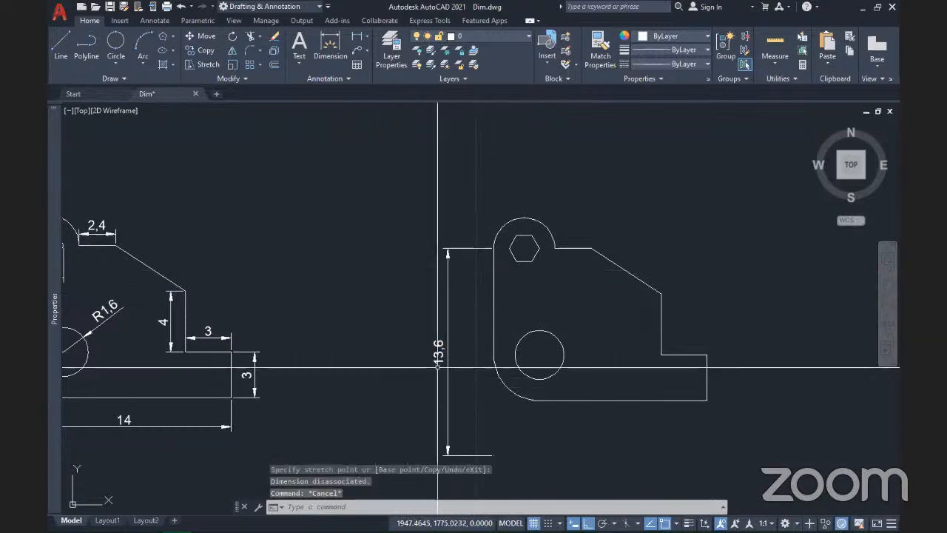
{"action": "mouse_move", "coordinate": [439, 233]}
{"action": "middle_mouse_down"}
{"action": "mouse_move", "coordinate": [420, 283]}
{"action": "mouse_move", "coordinate": [419, 457]}
{"action": "middle_mouse_up"}
{"action": "scroll", "coordinate": [440, 322], "scroll_direction": "down", "scroll_amount": 4}
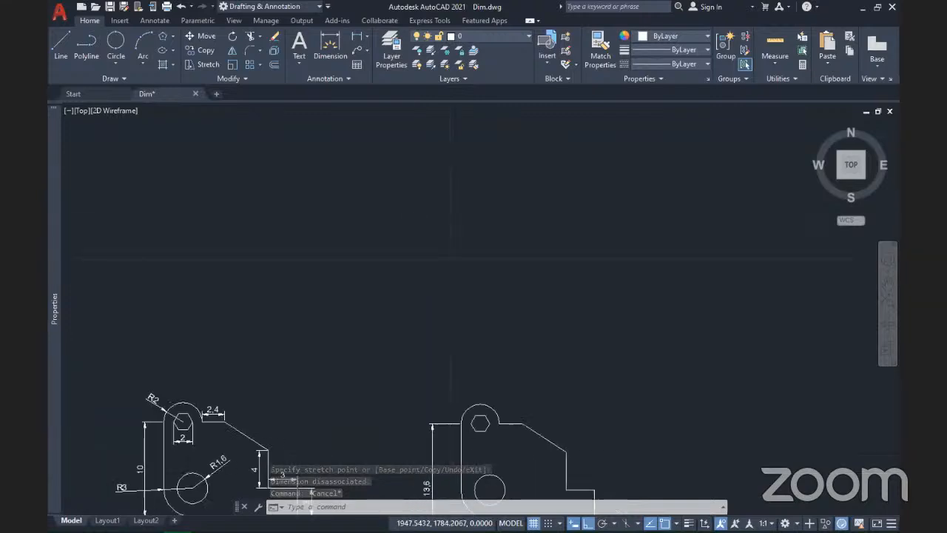
{"action": "key", "text": "ctrl+z"}
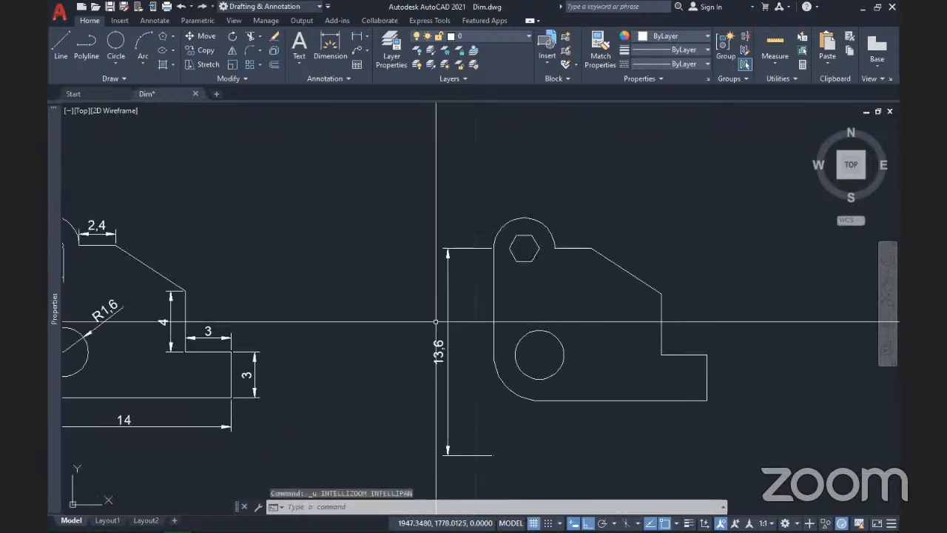
{"action": "key", "text": "ctrl+z"}
{"action": "middle_click_drag", "start_coordinate": [481, 254], "coordinate": [446, 472]}
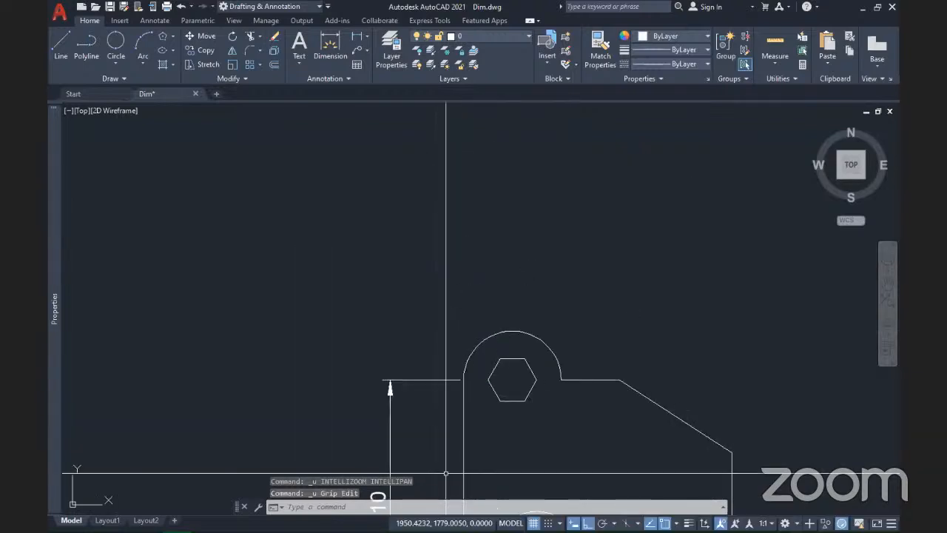
Step: Pan to empty space and draw a single horizontal line from left to right
{"action": "scroll", "coordinate": [446, 473], "scroll_direction": "down", "scroll_amount": 4}
{"action": "middle_click_drag", "start_coordinate": [511, 284], "coordinate": [459, 351]}
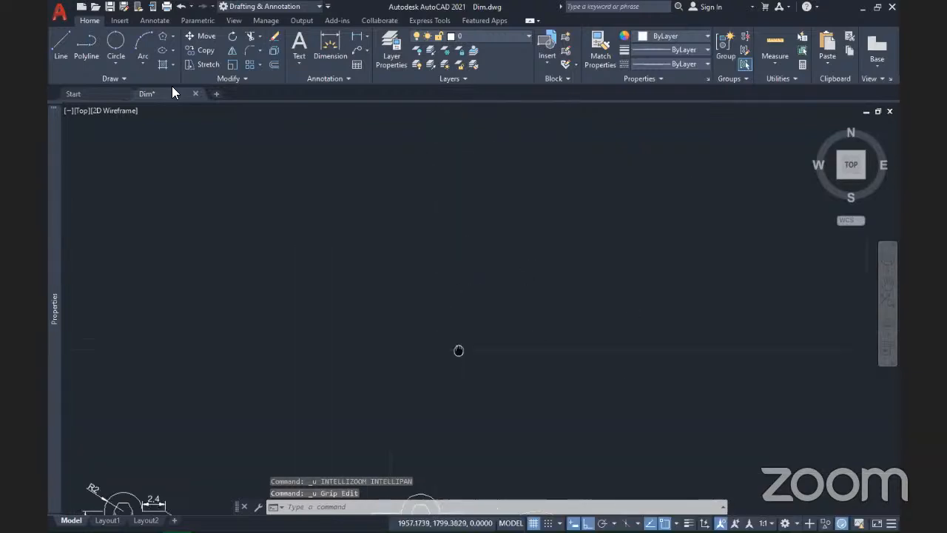
{"action": "left_click", "coordinate": [61, 46]}
{"action": "left_click", "coordinate": [326, 310]}
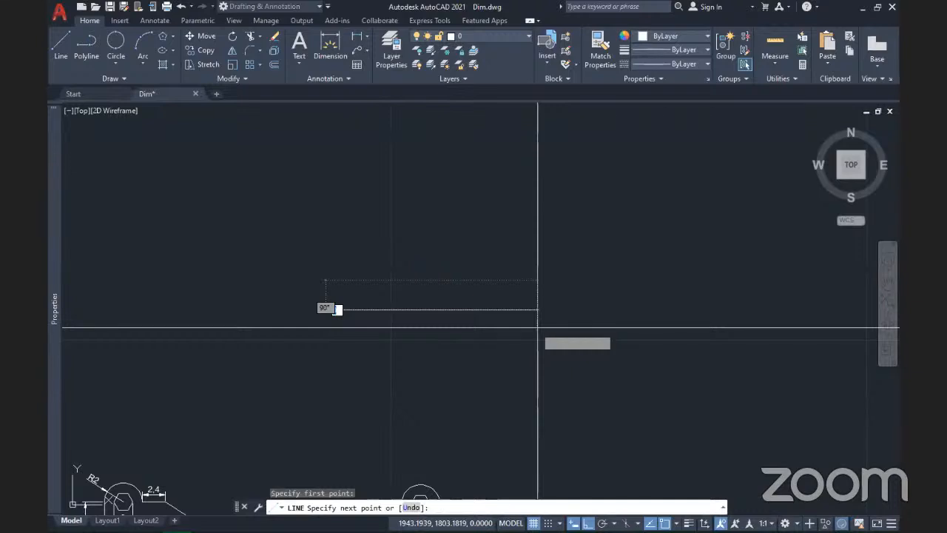
{"action": "left_click", "coordinate": [616, 318]}
{"action": "key", "text": "Return"}
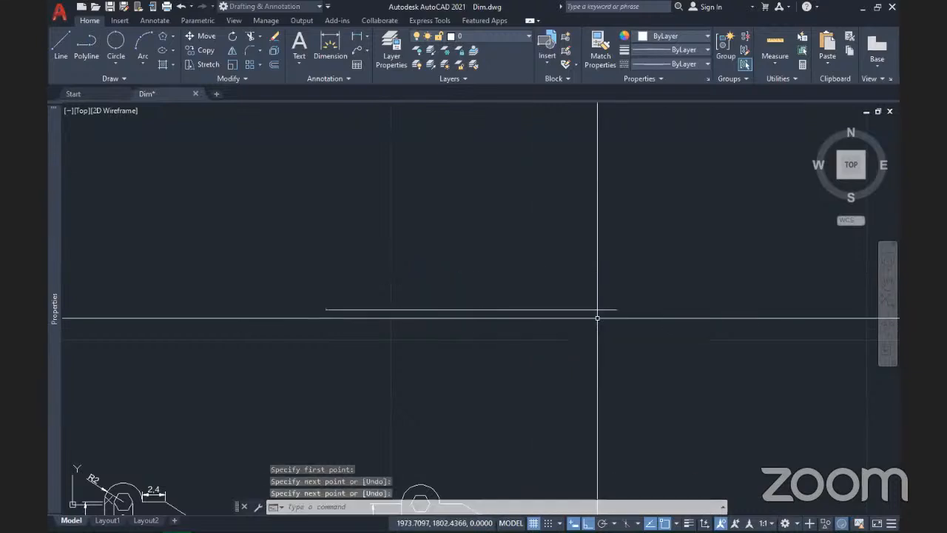
Step: Place a horizontal 30,52 linear dimension above the line, snapped to both endpoints
{"action": "left_click", "coordinate": [366, 36]}
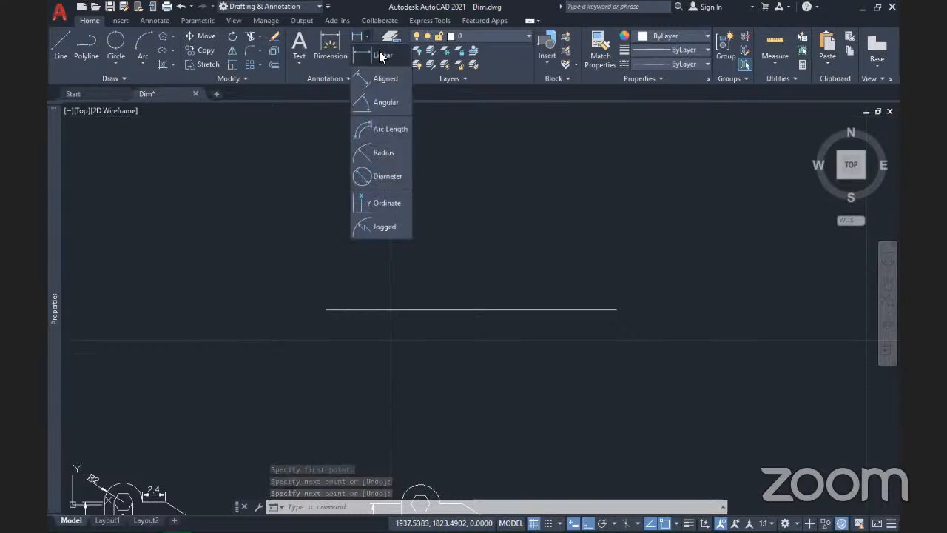
{"action": "left_click", "coordinate": [361, 72]}
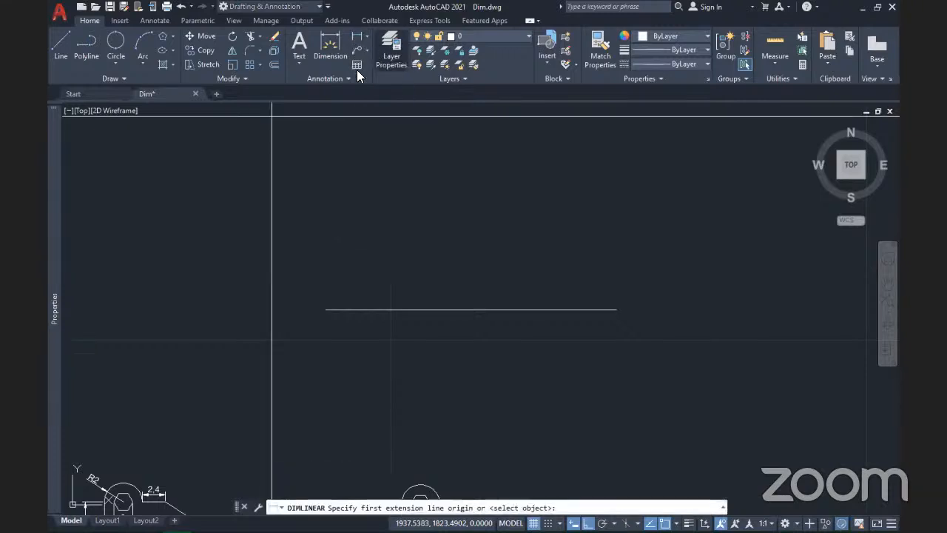
{"action": "left_click", "coordinate": [326, 310]}
{"action": "left_click", "coordinate": [615, 310]}
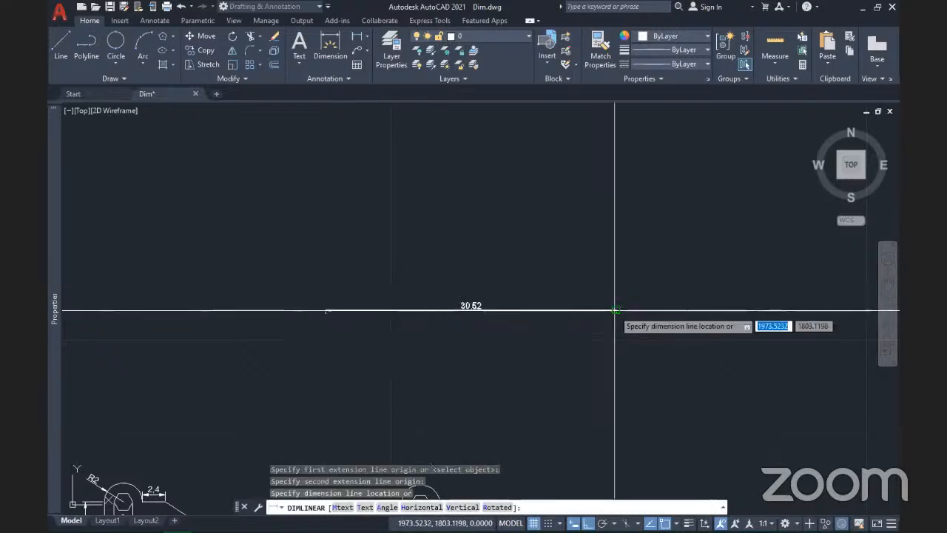
{"action": "left_click", "coordinate": [600, 256]}
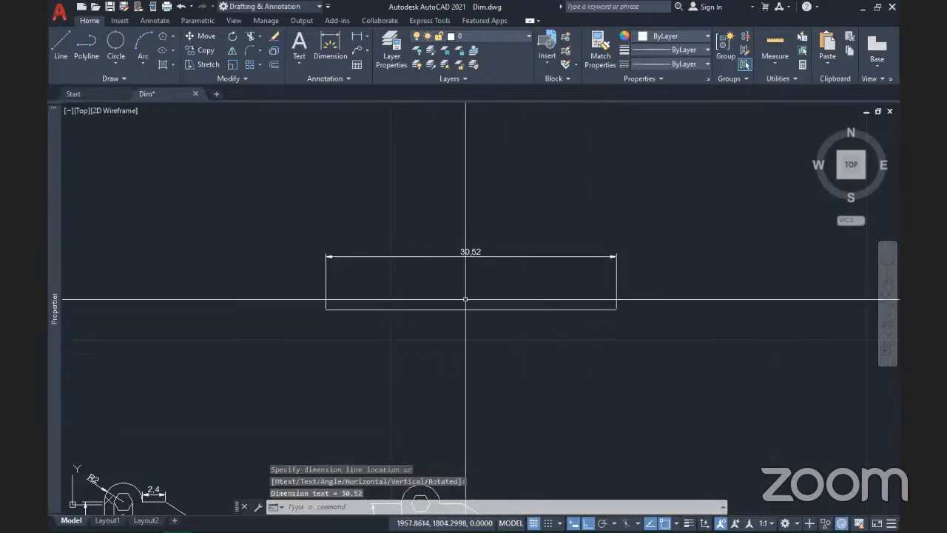
{"action": "scroll", "coordinate": [466, 299], "scroll_direction": "up", "scroll_amount": 2}
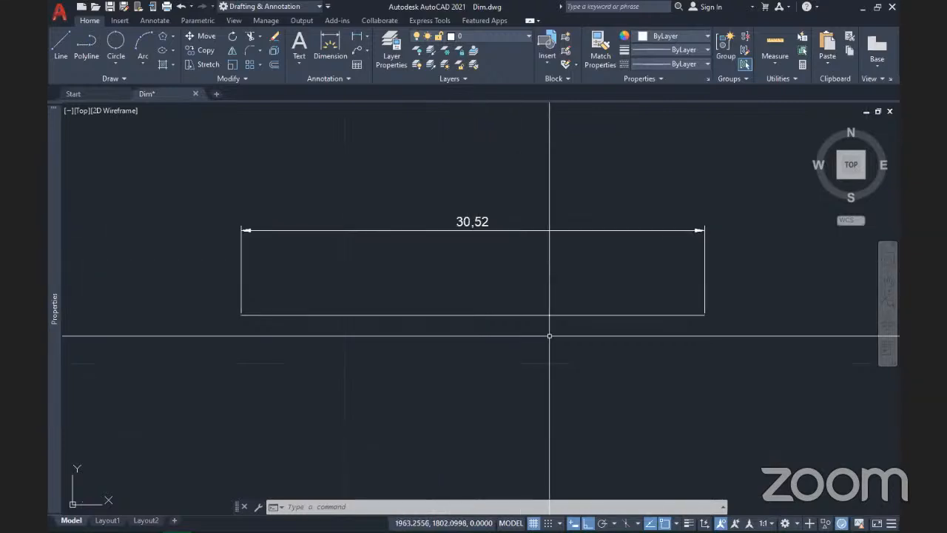
Step: Grip-stretch the 30,52 dimension's right end past the line to read 34,35, then save
{"action": "mouse_move", "coordinate": [467, 366]}
{"action": "middle_mouse_down"}
{"action": "mouse_move", "coordinate": [413, 349]}
{"action": "mouse_move", "coordinate": [424, 366]}
{"action": "middle_mouse_up"}
{"action": "left_click", "coordinate": [522, 276]}
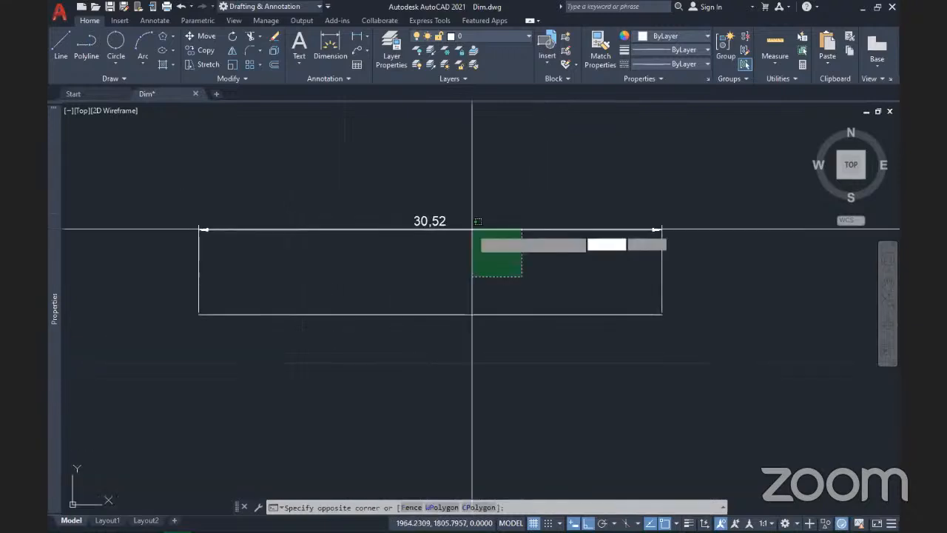
{"action": "left_click", "coordinate": [473, 230]}
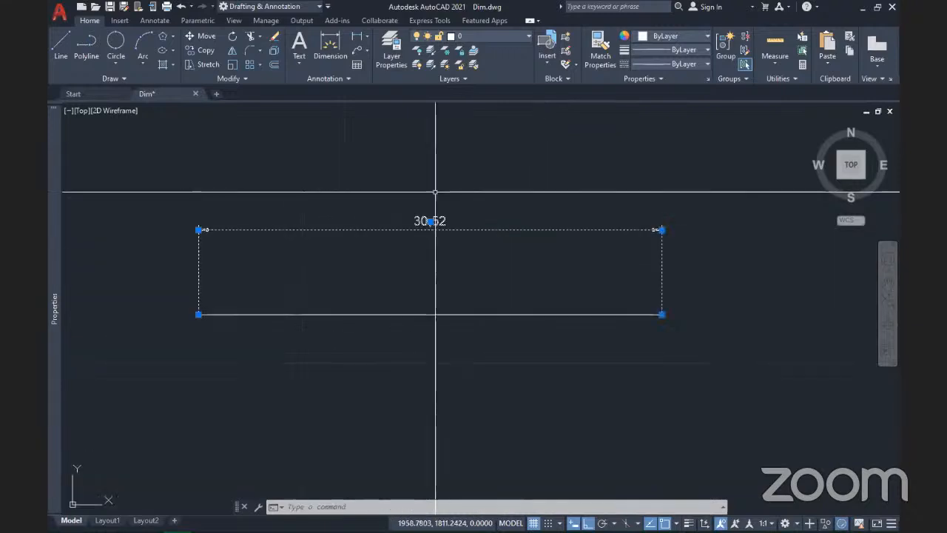
{"action": "left_click", "coordinate": [662, 314]}
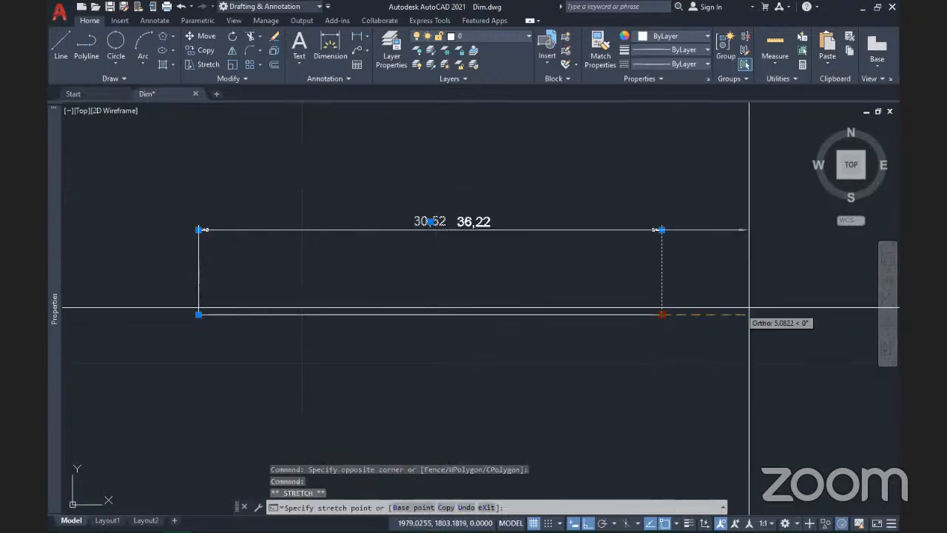
{"action": "left_click", "coordinate": [792, 305]}
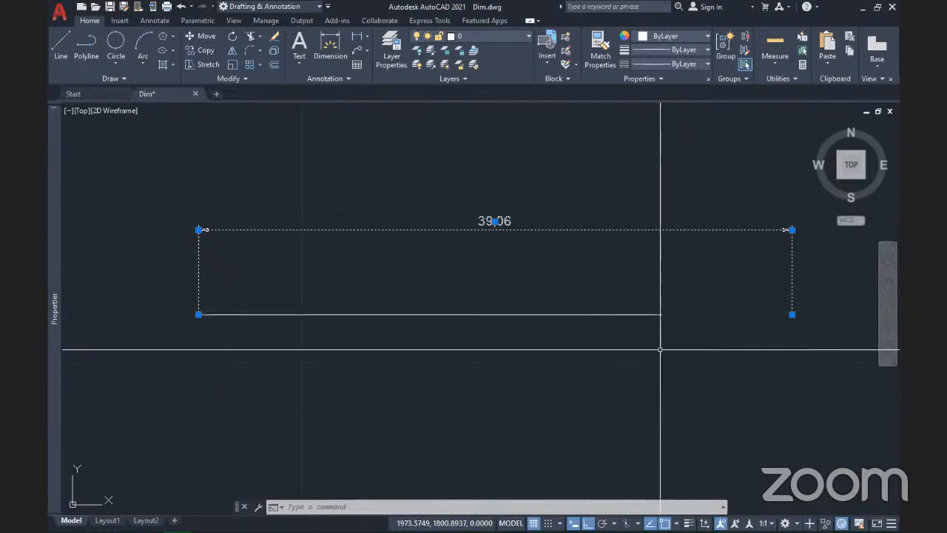
{"action": "left_click", "coordinate": [793, 316]}
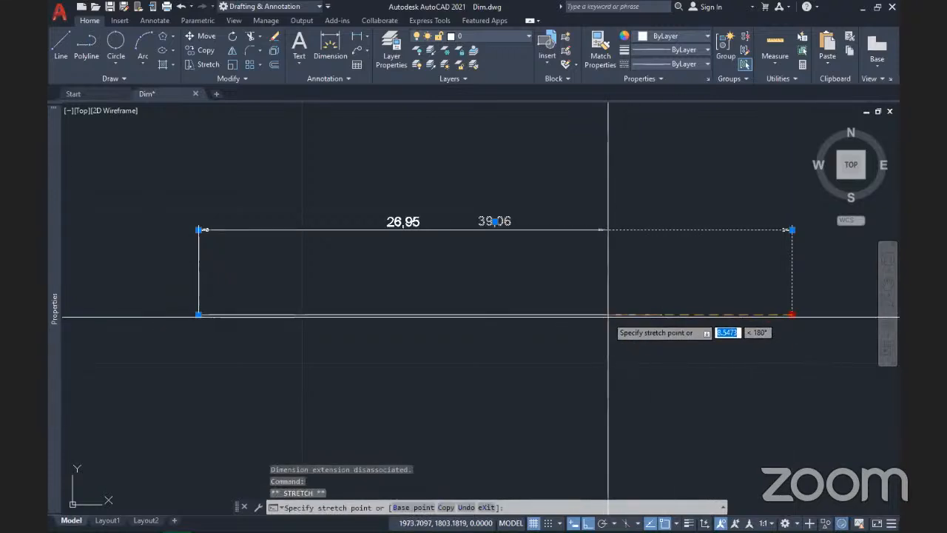
{"action": "left_click", "coordinate": [722, 315]}
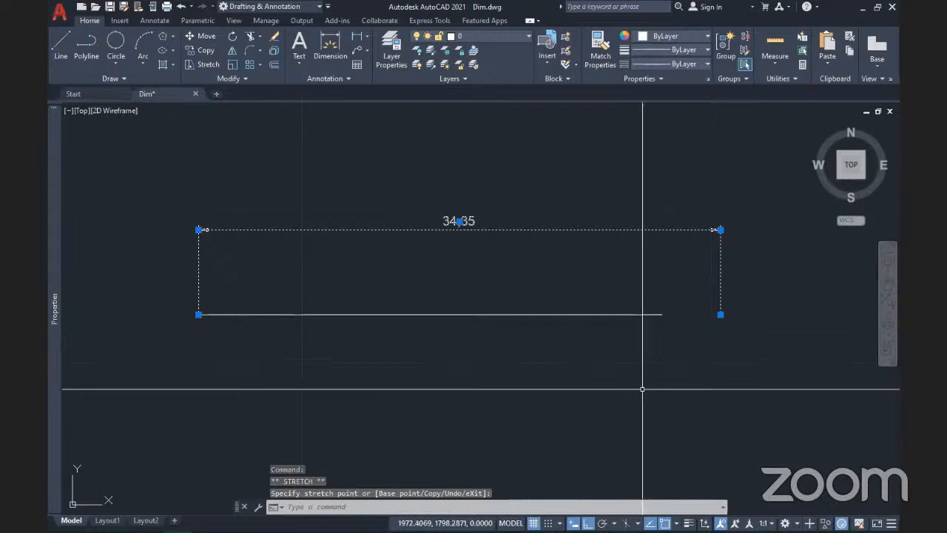
{"action": "key", "text": "Escape"}
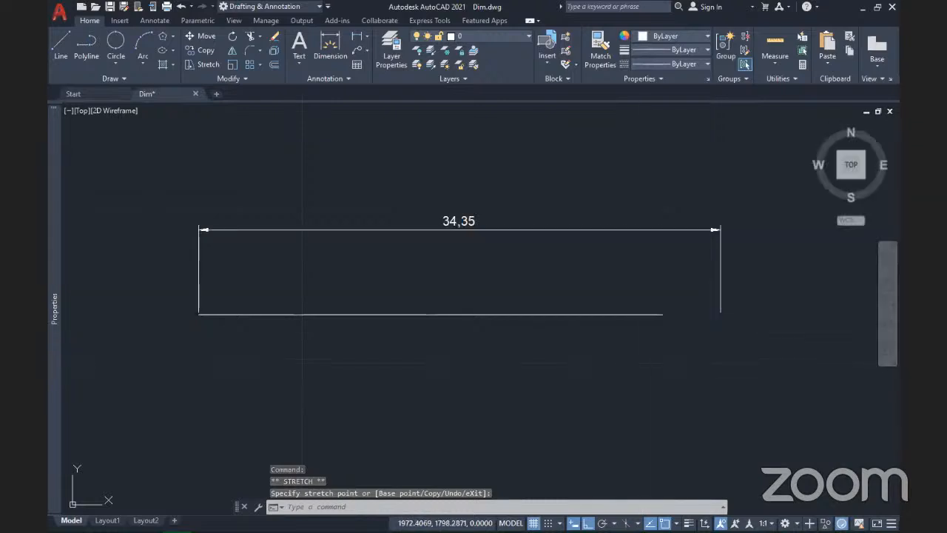
{"action": "key", "text": "ctrl+s"}
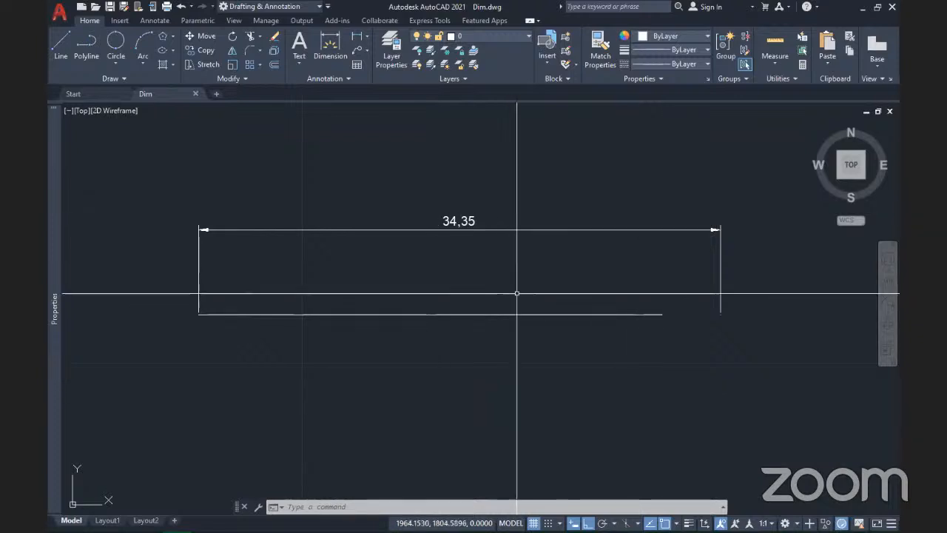
Step: Delete the stretched 34,35 dimension
{"action": "left_click", "coordinate": [493, 292]}
{"action": "left_click", "coordinate": [375, 214]}
{"action": "key", "text": "Delete"}
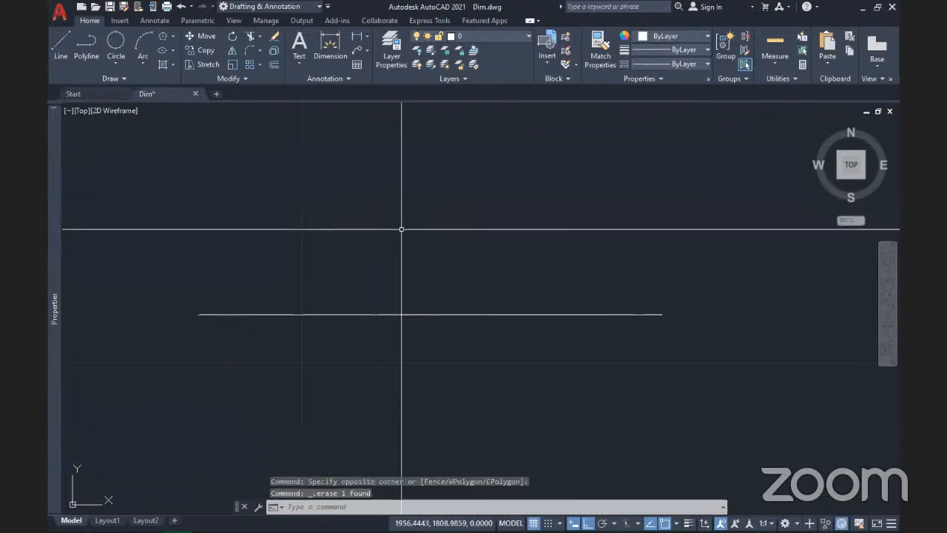
Step: Dimension the line end to end again as 30,52, placed above it
{"action": "left_click", "coordinate": [359, 38]}
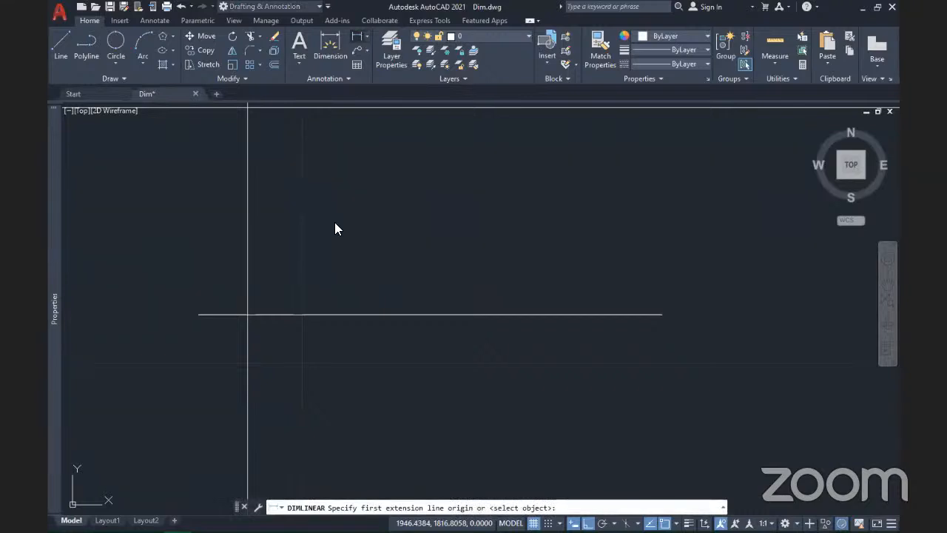
{"action": "left_click", "coordinate": [198, 315]}
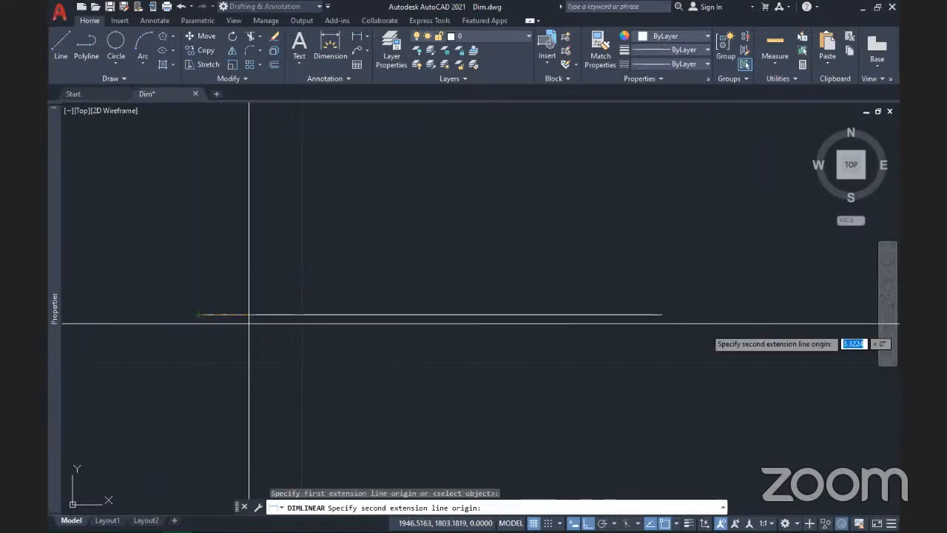
{"action": "left_click", "coordinate": [666, 314]}
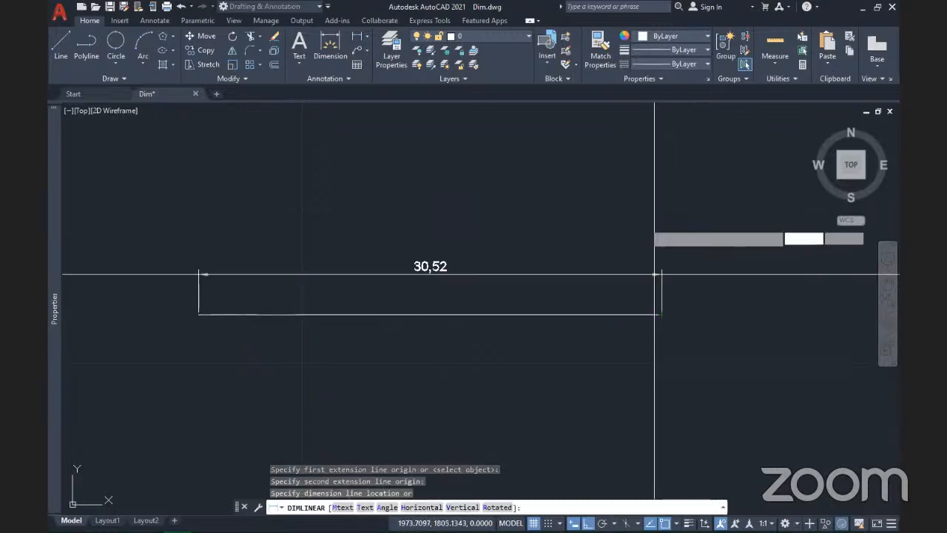
{"action": "left_click", "coordinate": [655, 221]}
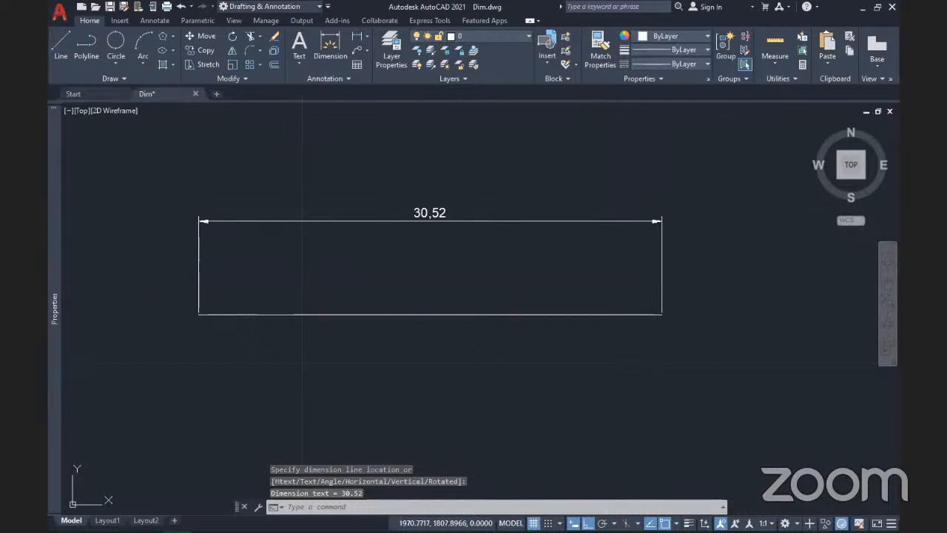
{"action": "left_click", "coordinate": [617, 244]}
{"action": "left_click", "coordinate": [466, 178]}
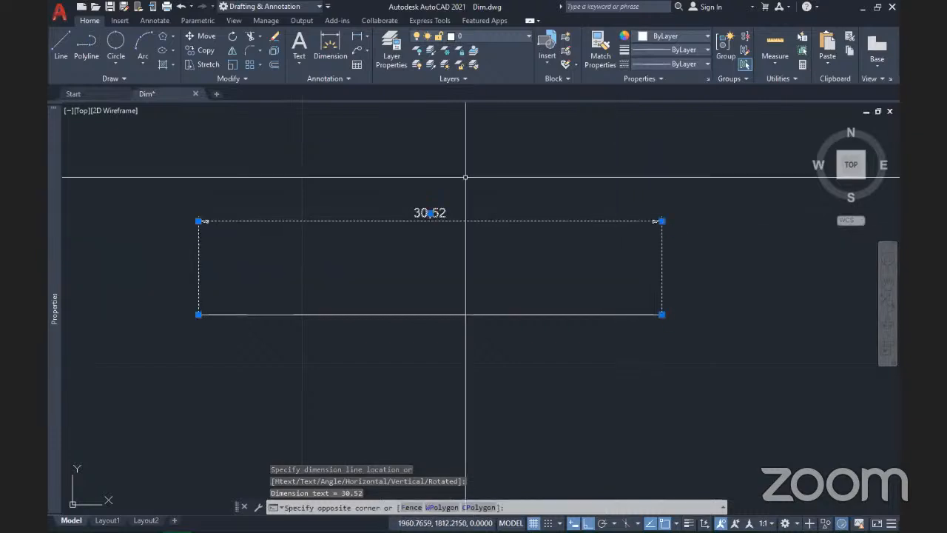
{"action": "left_click", "coordinate": [465, 177]}
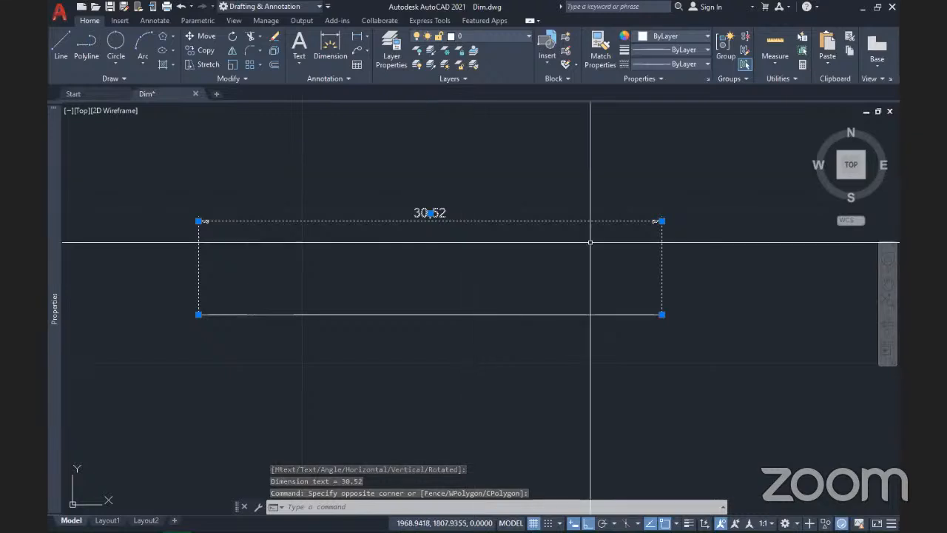
{"action": "left_click", "coordinate": [662, 220]}
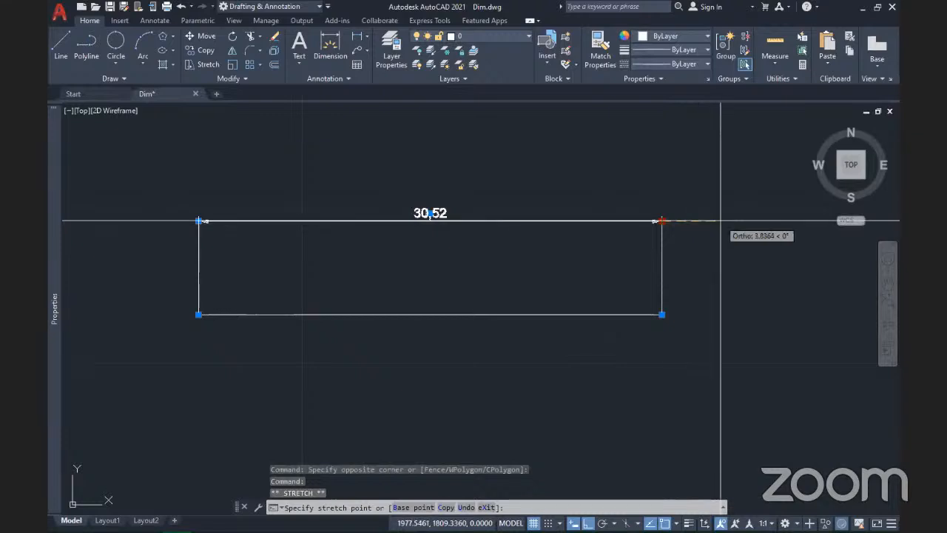
{"action": "left_click", "coordinate": [655, 221]}
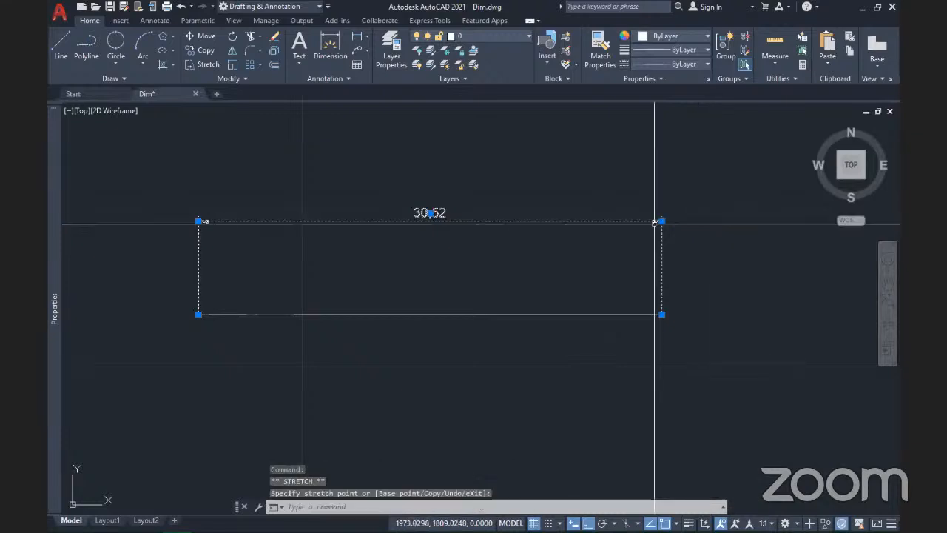
{"action": "left_click", "coordinate": [661, 221]}
{"action": "key", "text": "Escape"}
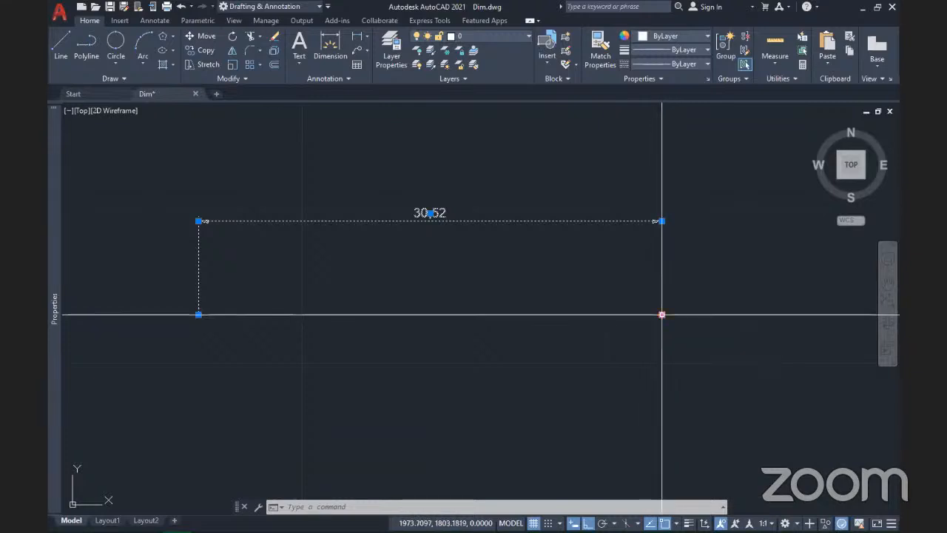
{"action": "left_click", "coordinate": [662, 315]}
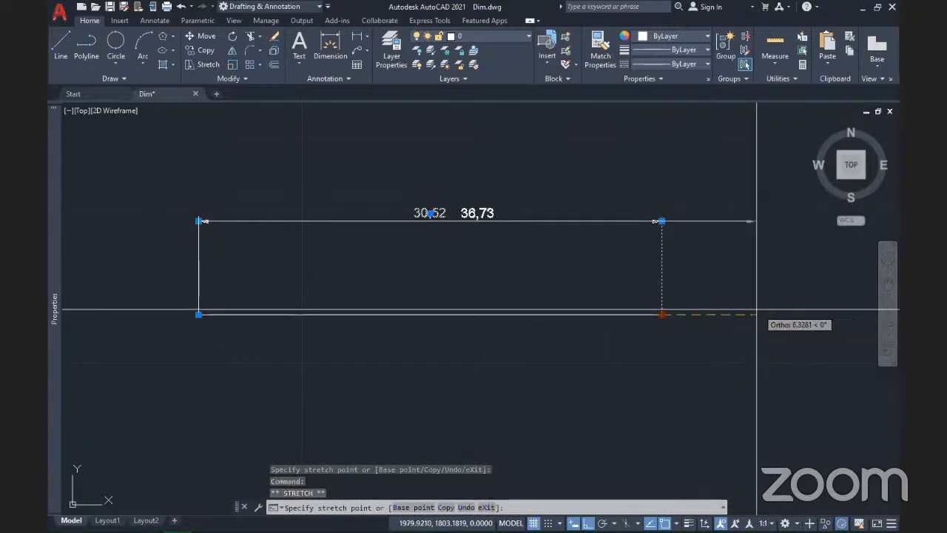
{"action": "left_click", "coordinate": [804, 306]}
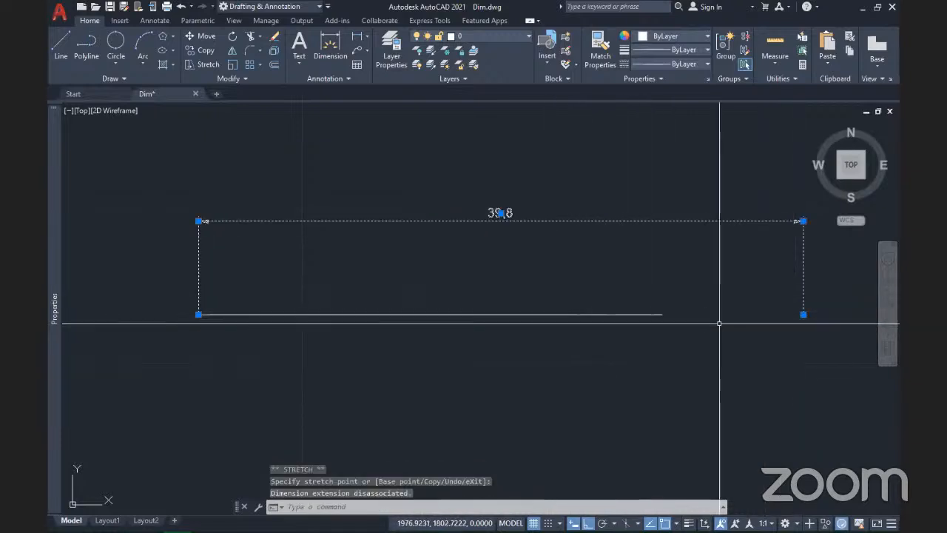
{"action": "left_click", "coordinate": [804, 220]}
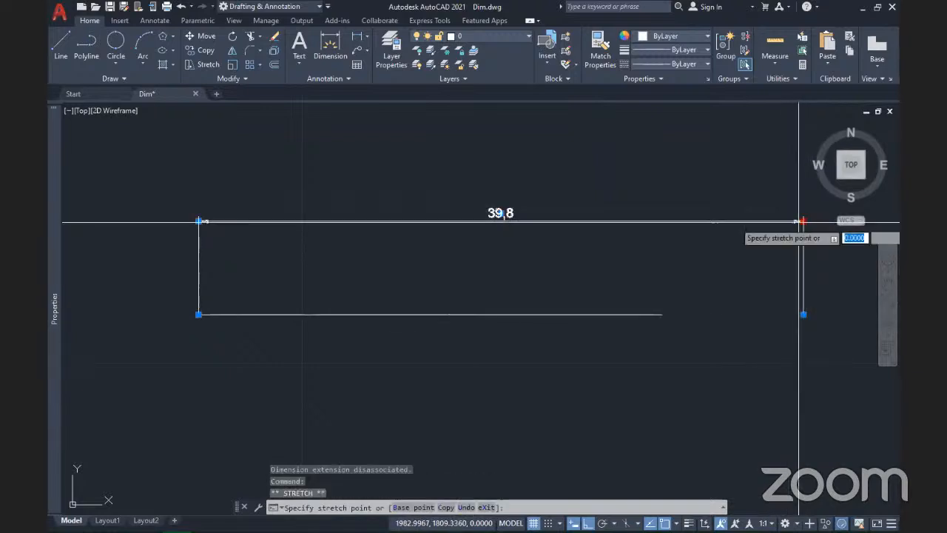
{"action": "right_click", "coordinate": [692, 220]}
{"action": "key", "text": "Escape"}
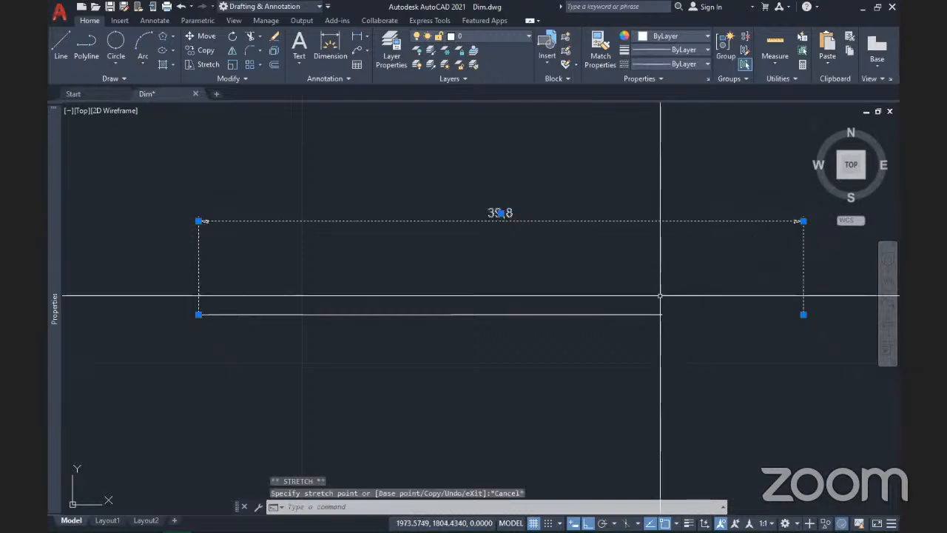
{"action": "key", "text": "Escape"}
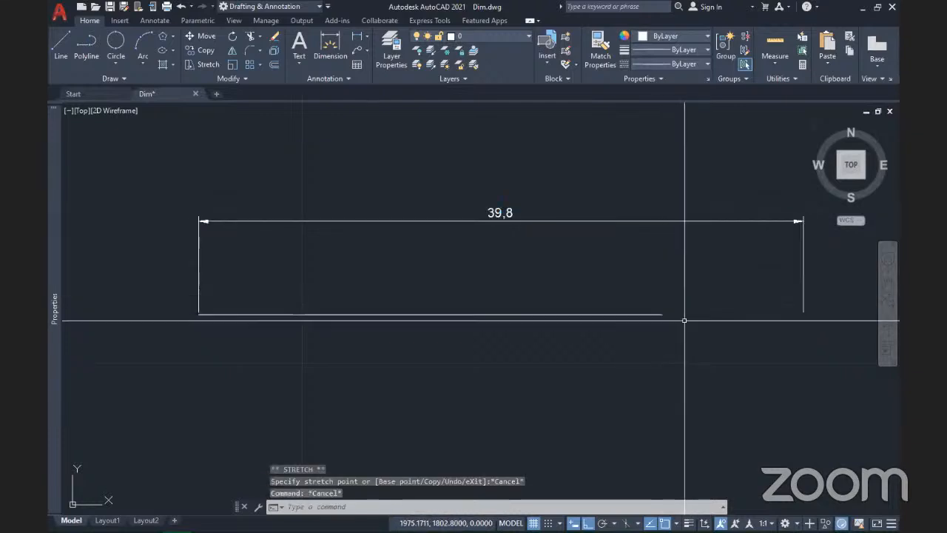
{"action": "key", "text": "ctrl+z"}
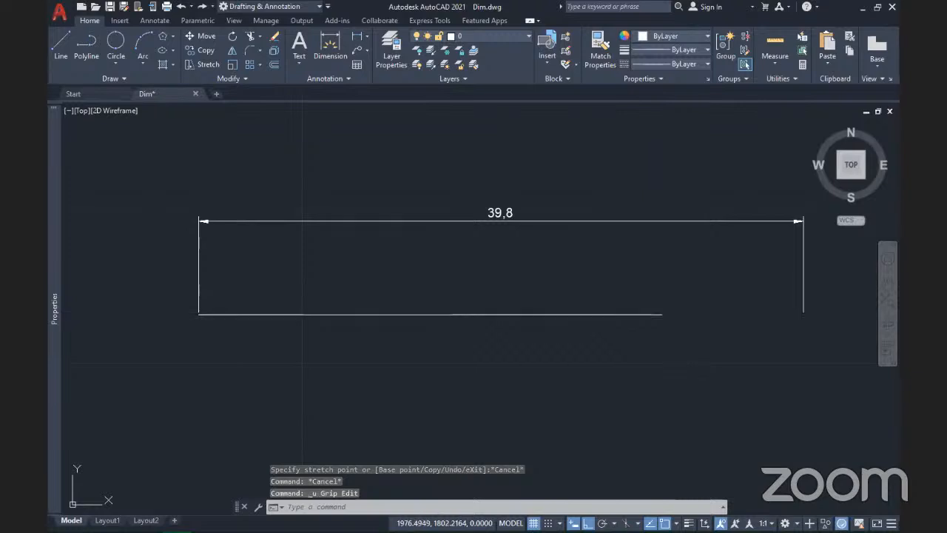
{"action": "key", "text": "ctrl+z"}
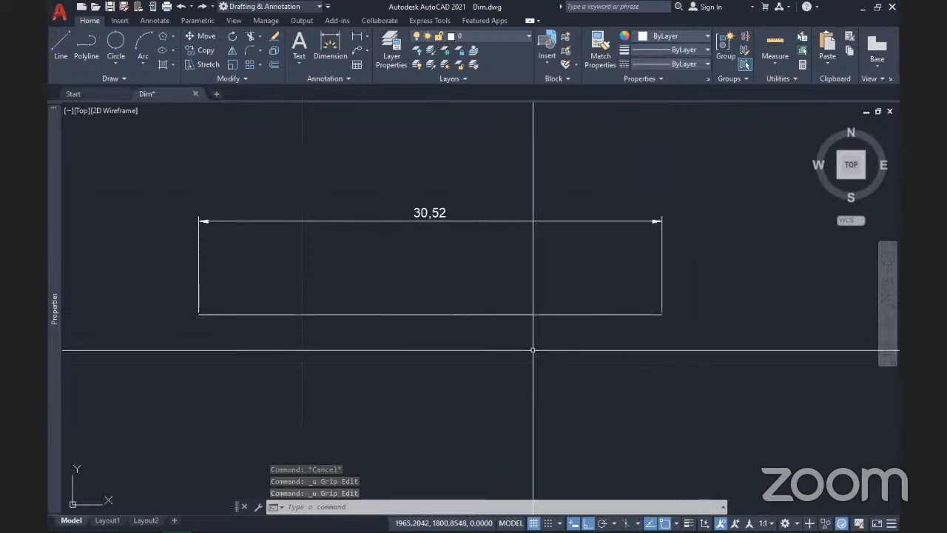
{"action": "left_click", "coordinate": [261, 279]}
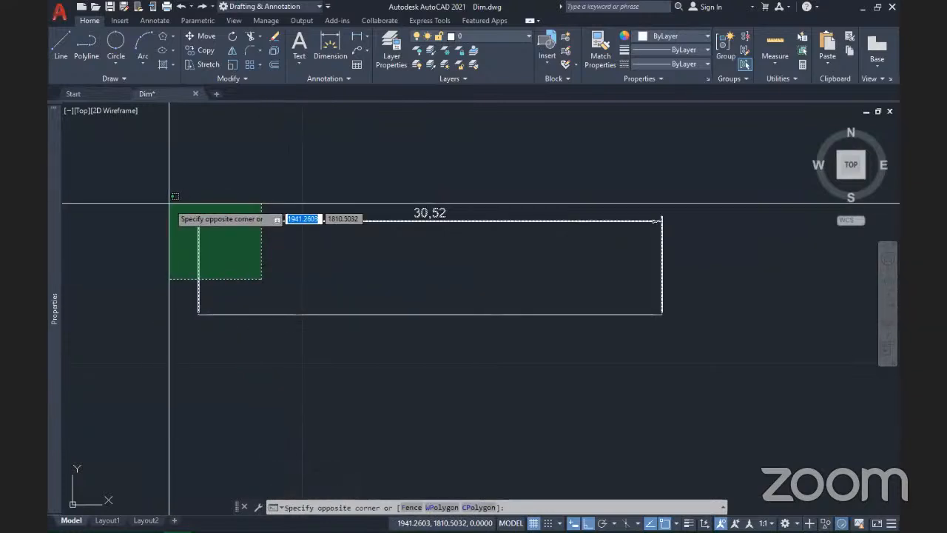
{"action": "left_click", "coordinate": [248, 267]}
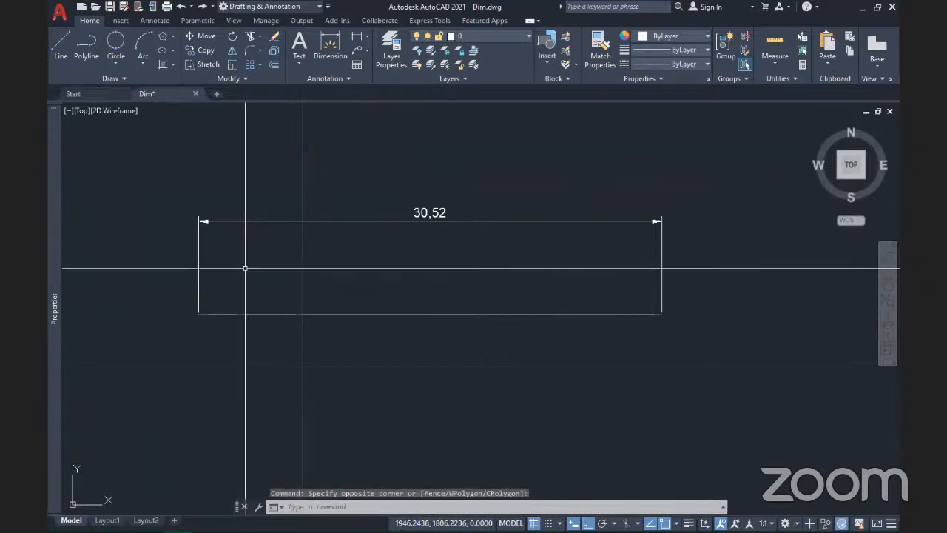
{"action": "mouse_move", "coordinate": [398, 287]}
{"action": "middle_mouse_down"}
{"action": "mouse_move", "coordinate": [353, 298]}
{"action": "mouse_move", "coordinate": [356, 309]}
{"action": "middle_mouse_up"}
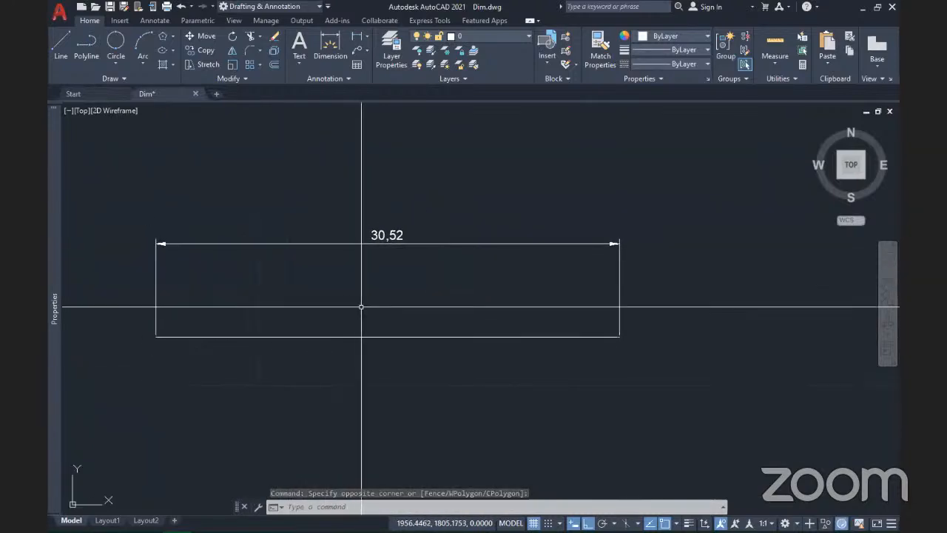
{"action": "left_click", "coordinate": [415, 295]}
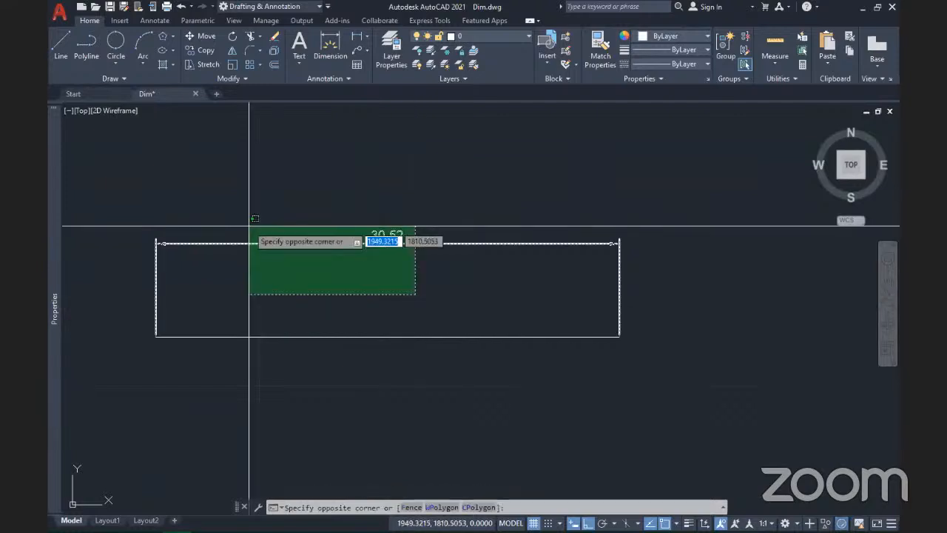
{"action": "left_click", "coordinate": [250, 226]}
{"action": "key", "text": "Escape"}
{"action": "scroll", "coordinate": [470, 275], "scroll_direction": "down", "scroll_amount": 5}
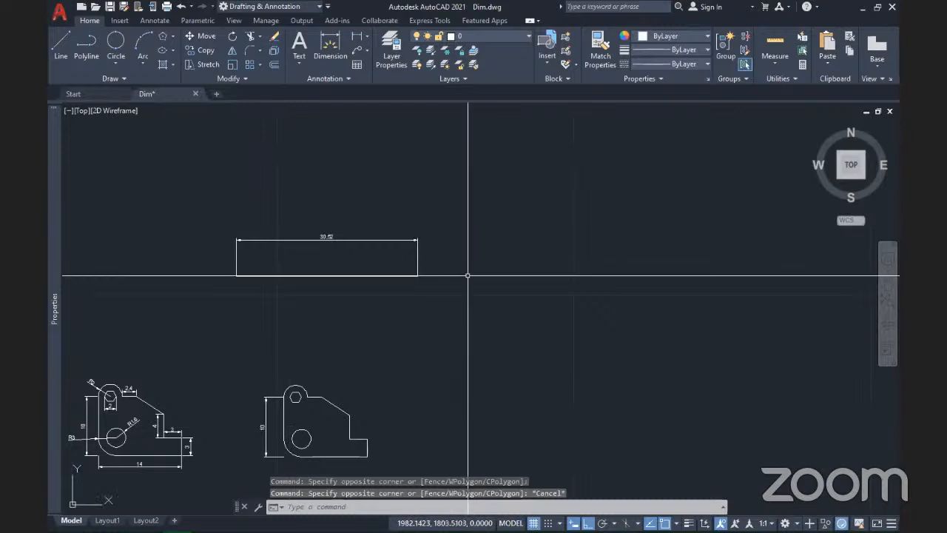
Step: Draw a second horizontal line about 30.19 long right of the dimensioned line
{"action": "left_click", "coordinate": [66, 37]}
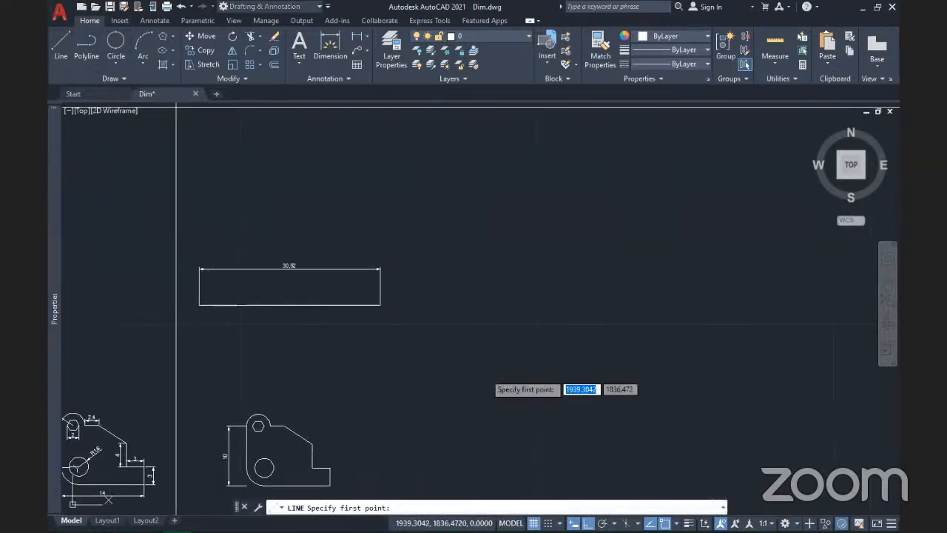
{"action": "left_click", "coordinate": [449, 305]}
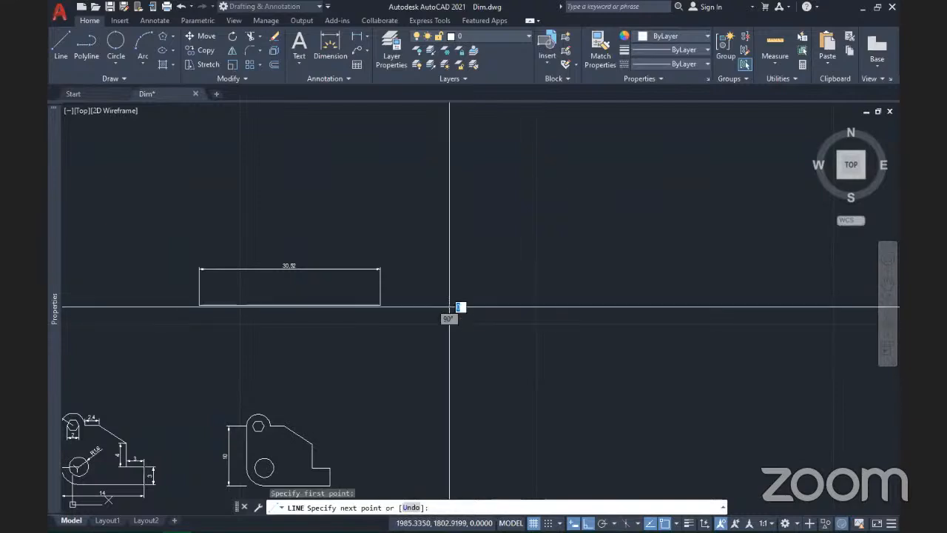
{"action": "left_click", "coordinate": [629, 313]}
{"action": "key", "text": "Return"}
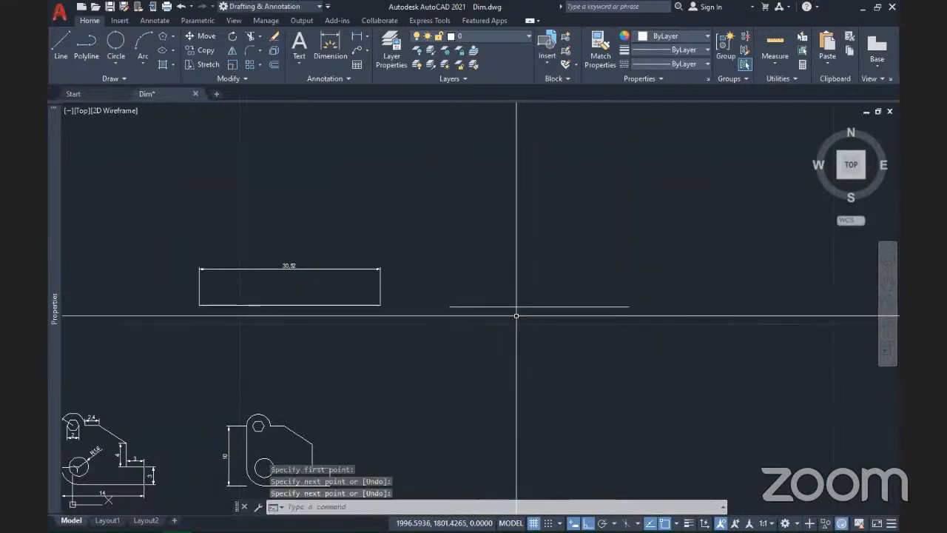
{"action": "scroll", "coordinate": [516, 316], "scroll_direction": "up", "scroll_amount": 2}
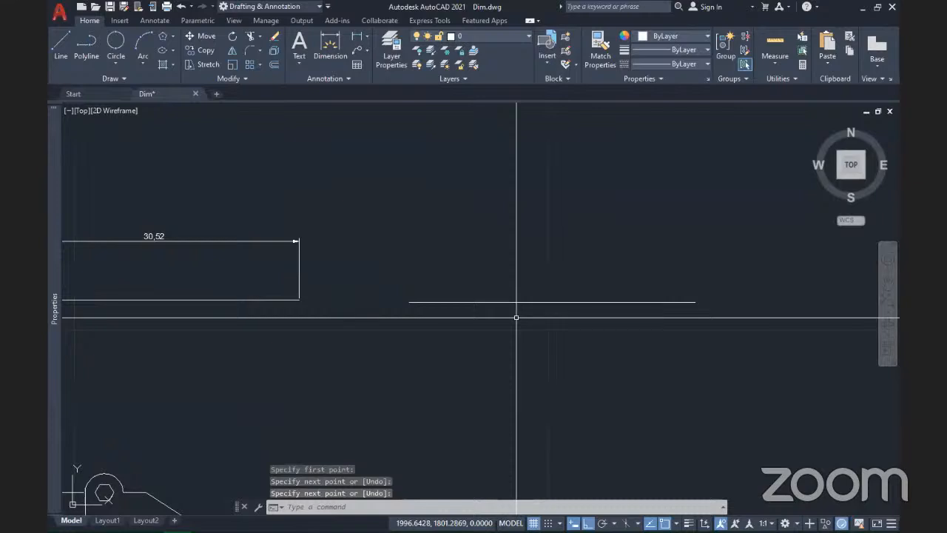
{"action": "scroll", "coordinate": [292, 297], "scroll_direction": "down", "scroll_amount": 2}
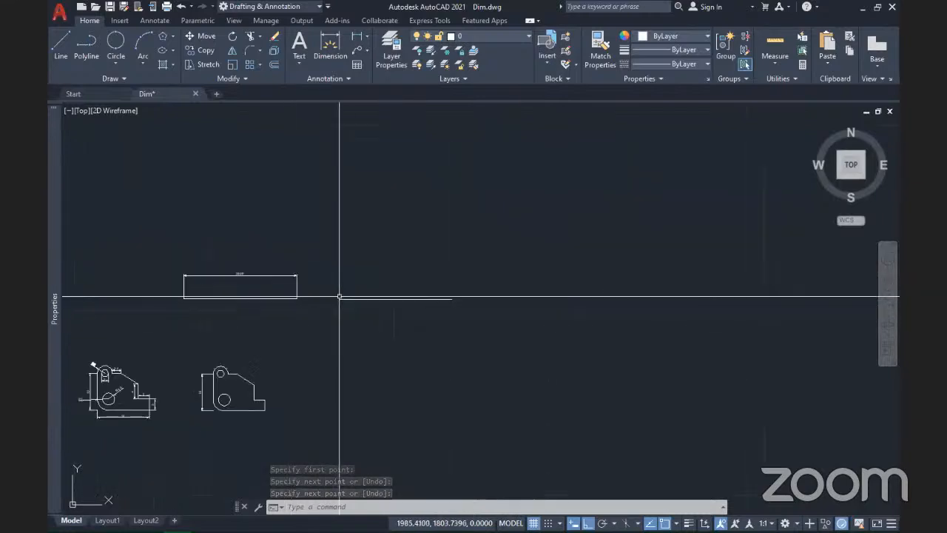
{"action": "scroll", "coordinate": [259, 299], "scroll_direction": "up", "scroll_amount": 2}
Step: Set the DIMASSOC system variable to 1 so new dimensions are non-associative
{"action": "left_click", "coordinate": [308, 268]}
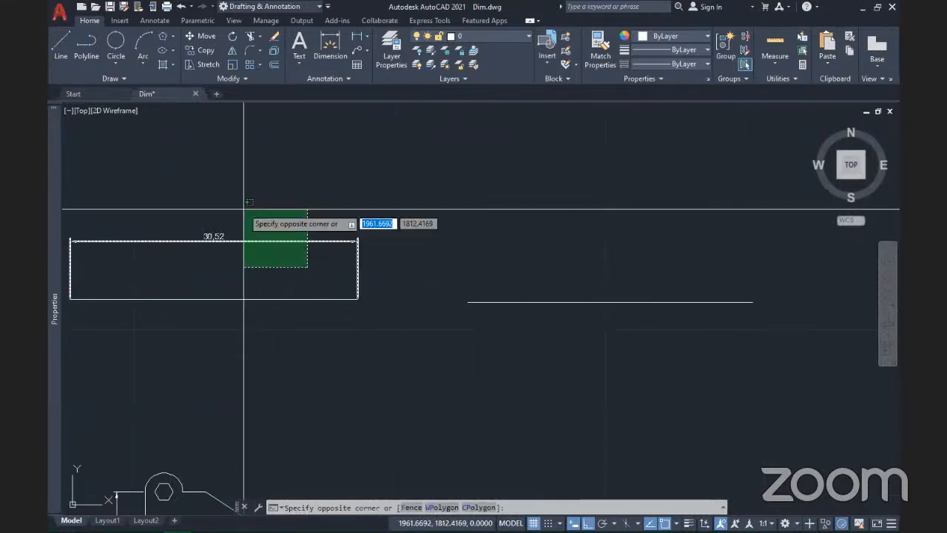
{"action": "left_click", "coordinate": [248, 255]}
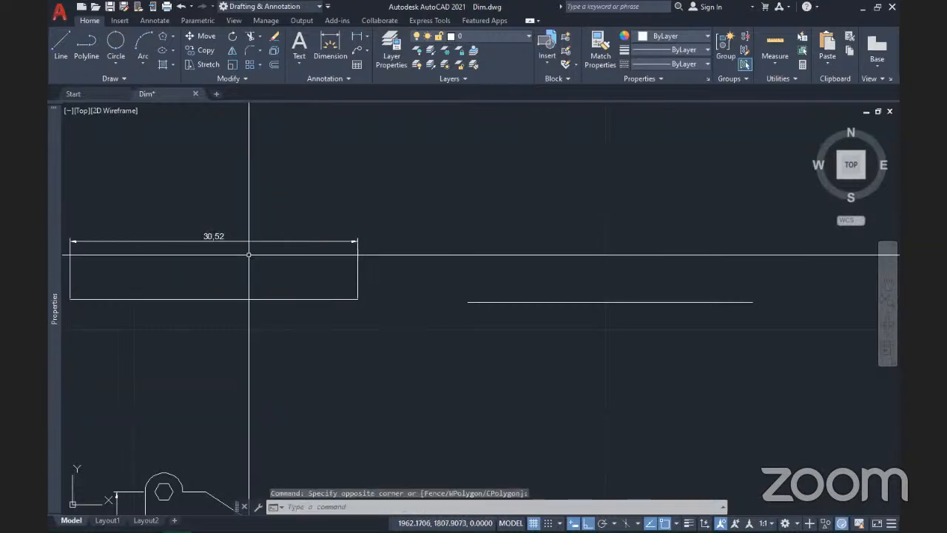
{"action": "type", "text": "dimassoc"}
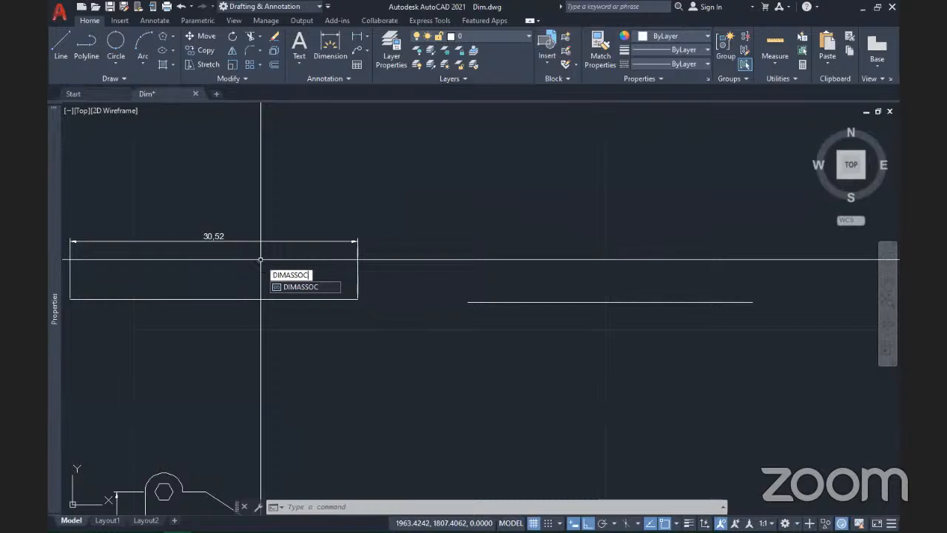
{"action": "key", "text": "Return"}
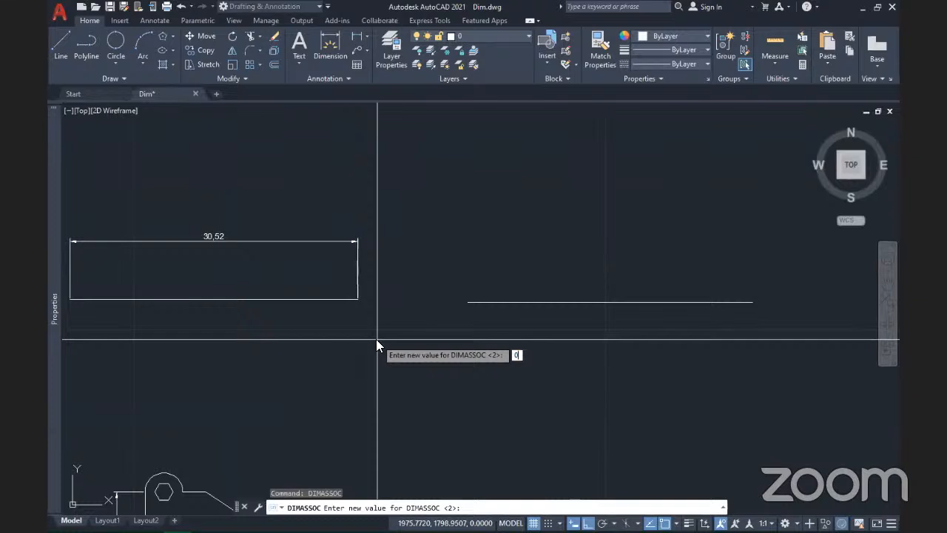
{"action": "type", "text": "0"}
{"action": "key", "text": "BackSpace"}
{"action": "type", "text": "1"}
{"action": "key", "text": "Return"}
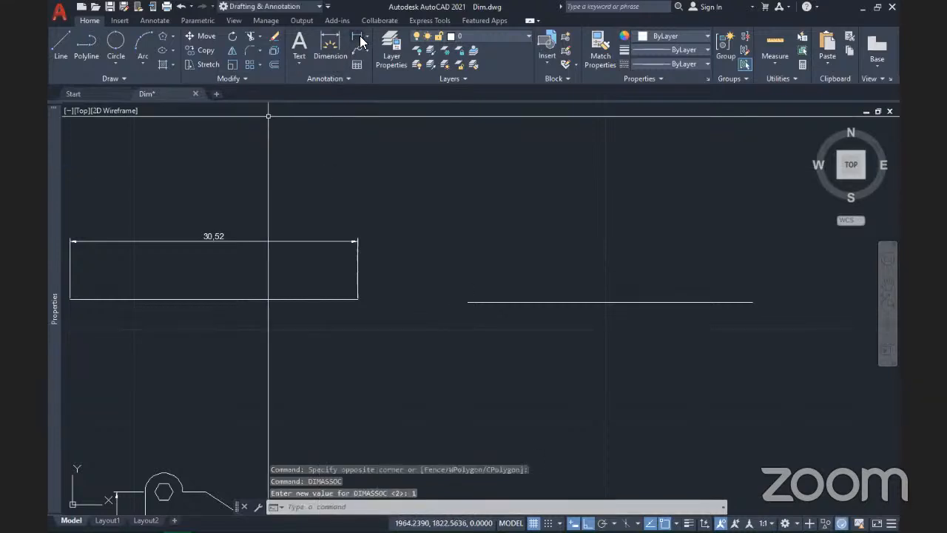
Step: Add a 30,19 linear dimension above the new line
{"action": "left_click", "coordinate": [360, 42]}
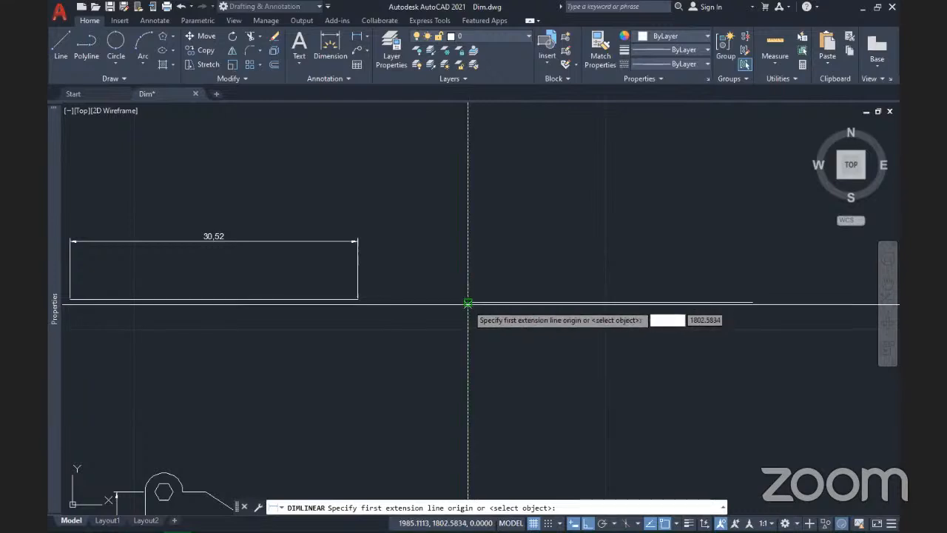
{"action": "left_click", "coordinate": [468, 303]}
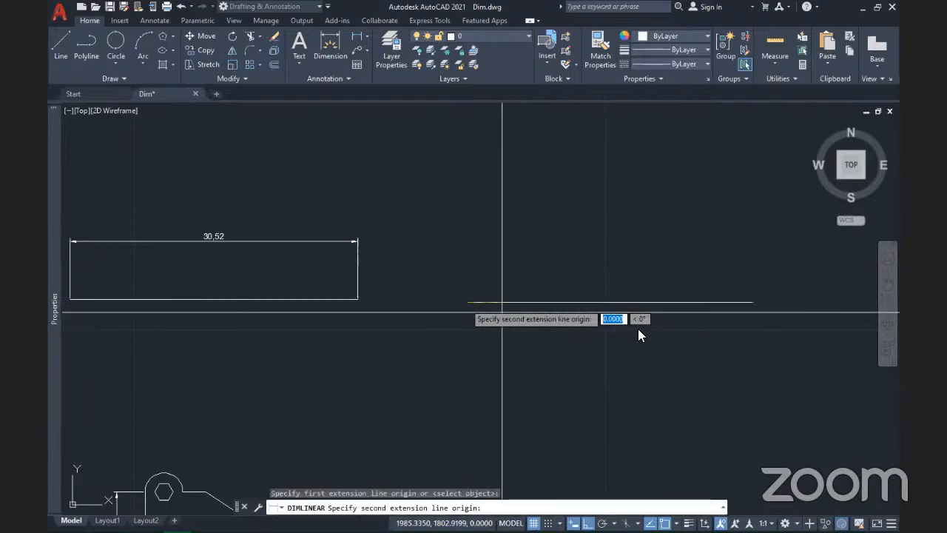
{"action": "left_click", "coordinate": [752, 302]}
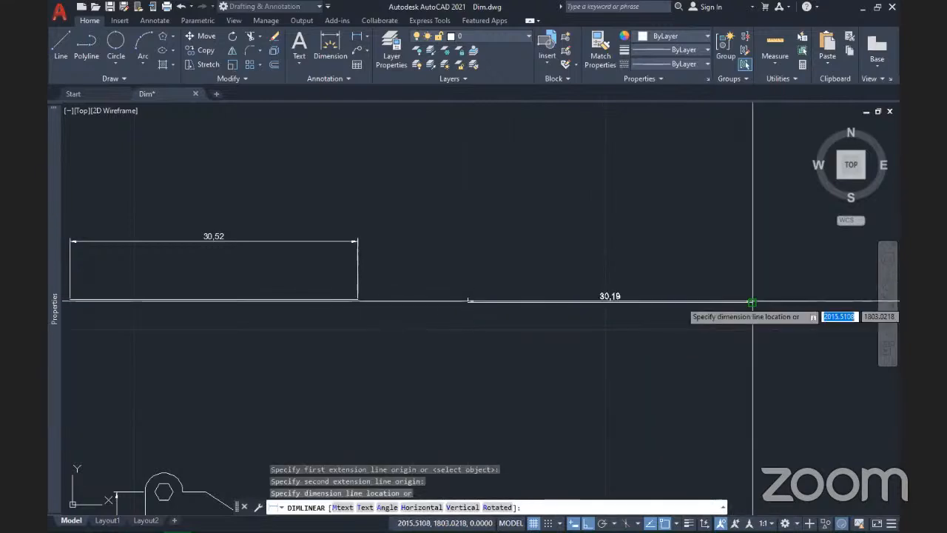
{"action": "left_click", "coordinate": [740, 266]}
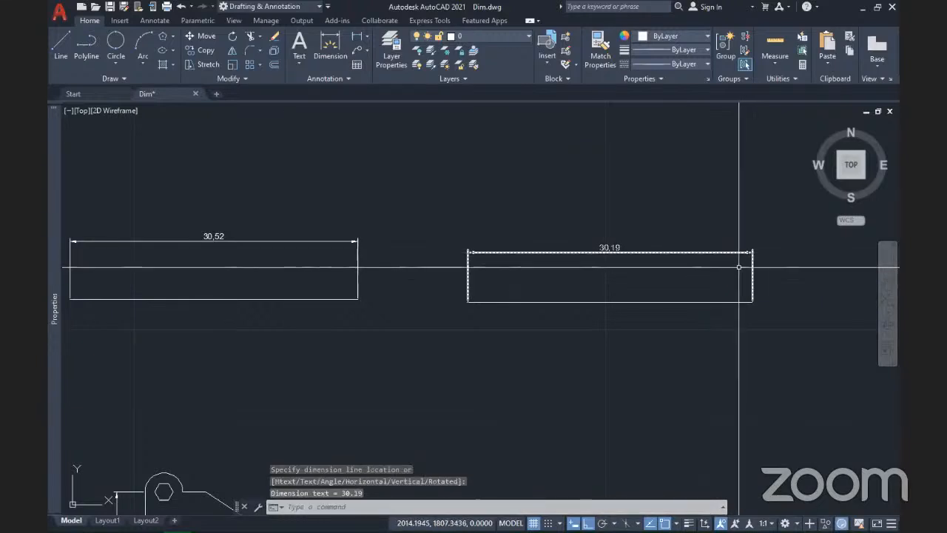
Step: Stretch the first line's left end leftward so its dimension reads 54.49
{"action": "scroll", "coordinate": [674, 297], "scroll_direction": "down", "scroll_amount": 2}
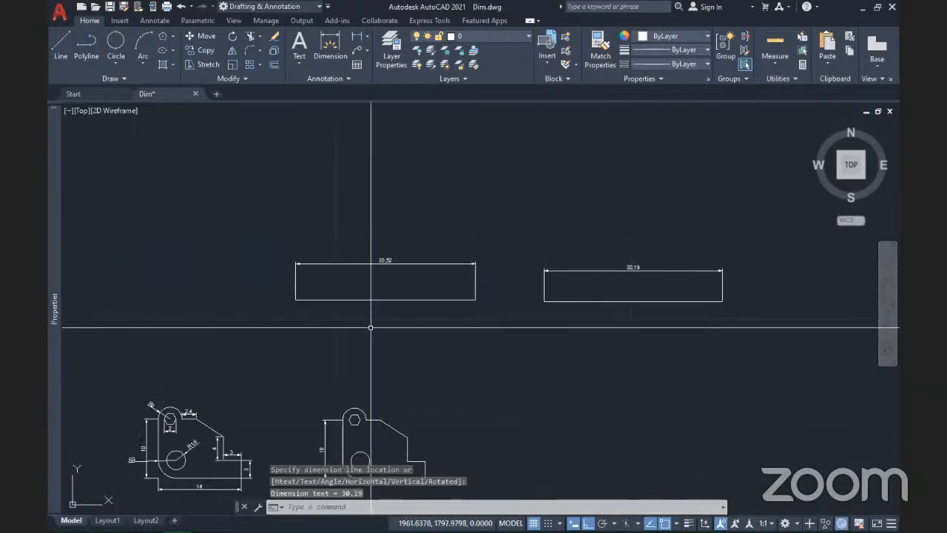
{"action": "left_click", "coordinate": [320, 299]}
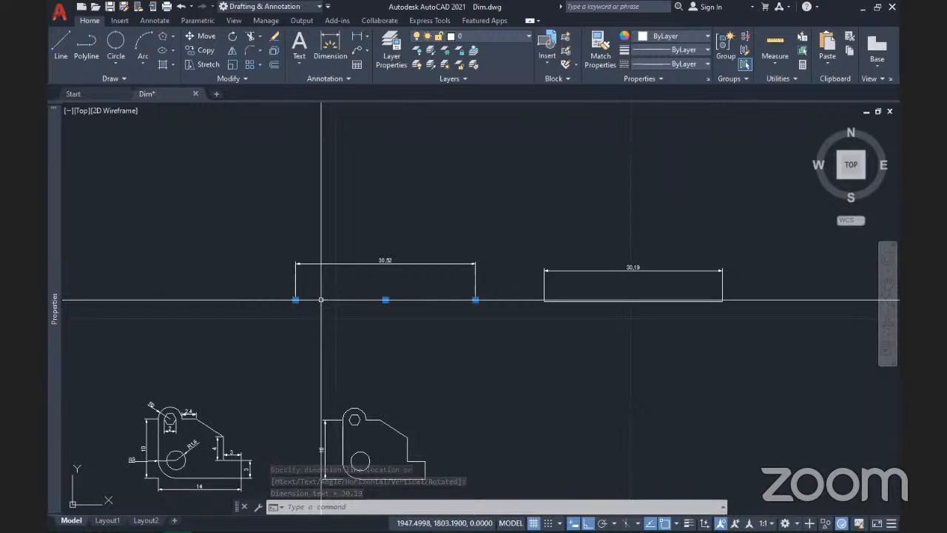
{"action": "left_click", "coordinate": [295, 300]}
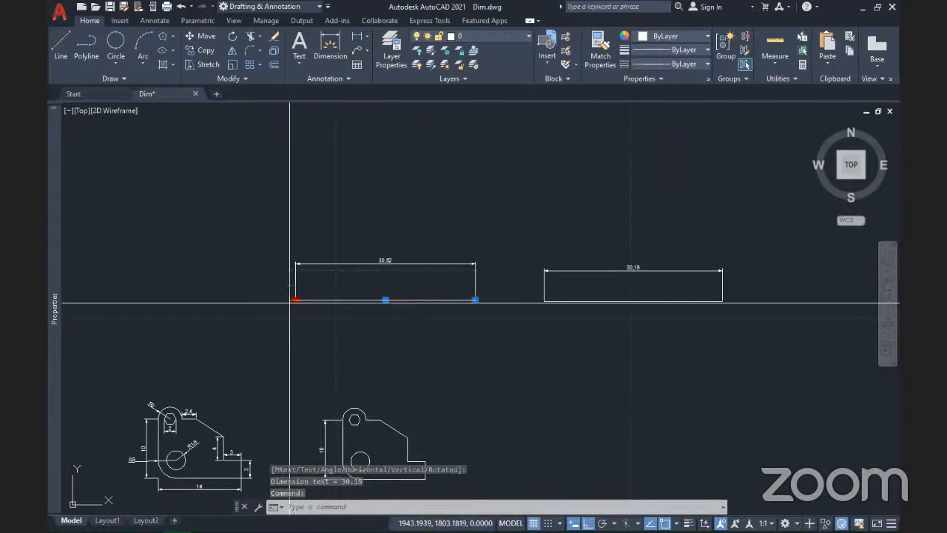
{"action": "left_click", "coordinate": [154, 300]}
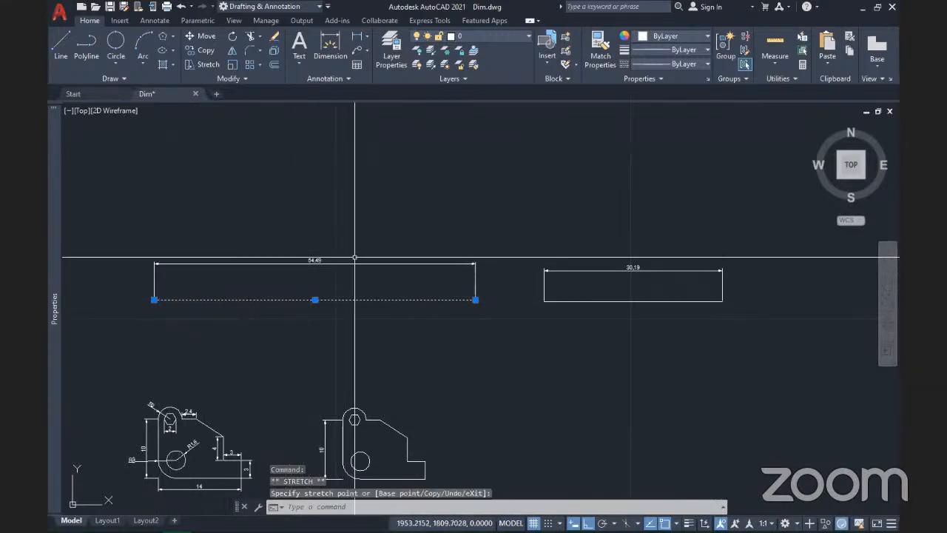
Step: Drag the first line's left endpoint further left so its dimension grows to 82.98
{"action": "mouse_move", "coordinate": [154, 297]}
{"action": "middle_mouse_down"}
{"action": "mouse_move", "coordinate": [339, 272]}
{"action": "mouse_move", "coordinate": [320, 291]}
{"action": "middle_mouse_up"}
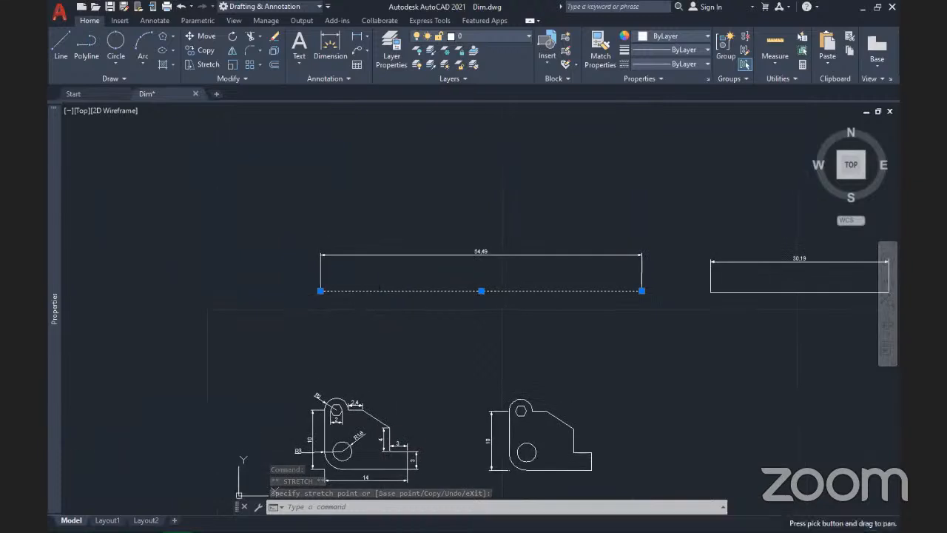
{"action": "left_click", "coordinate": [321, 291]}
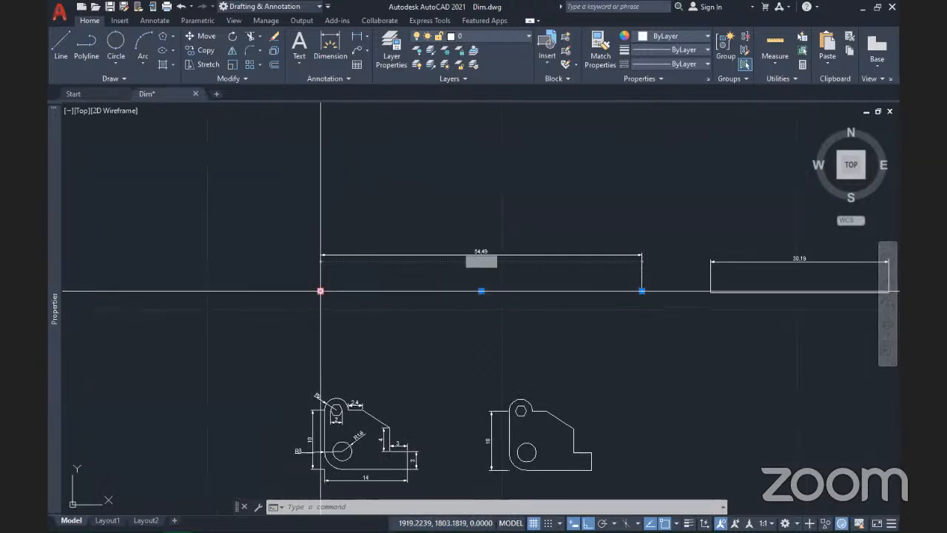
{"action": "left_click", "coordinate": [152, 291]}
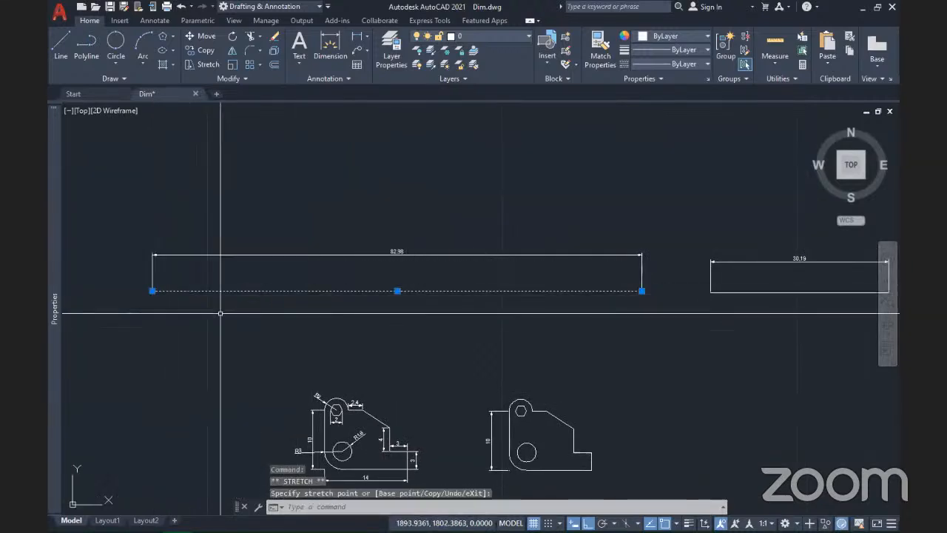
{"action": "mouse_move", "coordinate": [499, 332]}
{"action": "middle_mouse_down"}
{"action": "mouse_move", "coordinate": [416, 353]}
{"action": "mouse_move", "coordinate": [497, 363]}
{"action": "middle_mouse_up"}
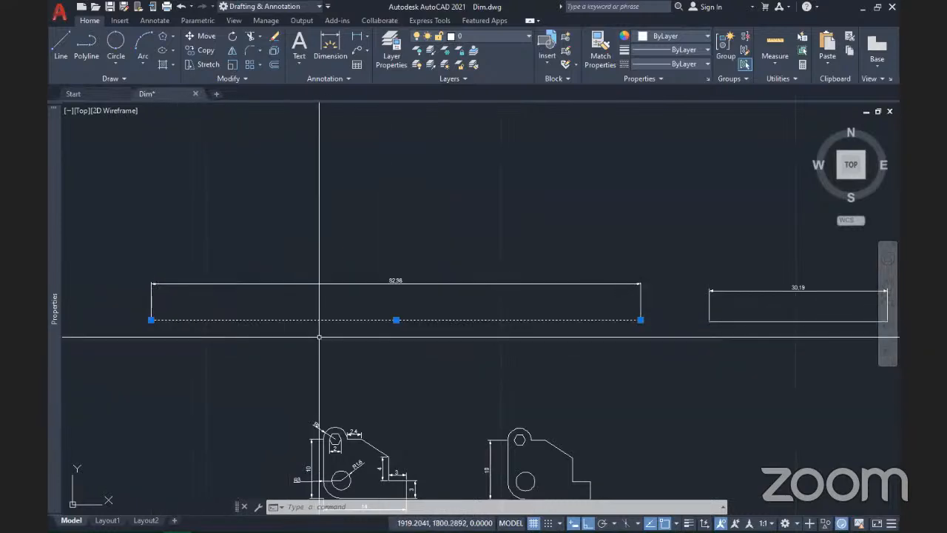
Step: Grip-stretch the short line's right end far to the right, leaving its 30,19 dimension unchanged
{"action": "scroll", "coordinate": [330, 337], "scroll_direction": "down", "scroll_amount": 2}
{"action": "mouse_move", "coordinate": [503, 364]}
{"action": "middle_mouse_down"}
{"action": "mouse_move", "coordinate": [392, 364]}
{"action": "mouse_move", "coordinate": [378, 377]}
{"action": "middle_mouse_up"}
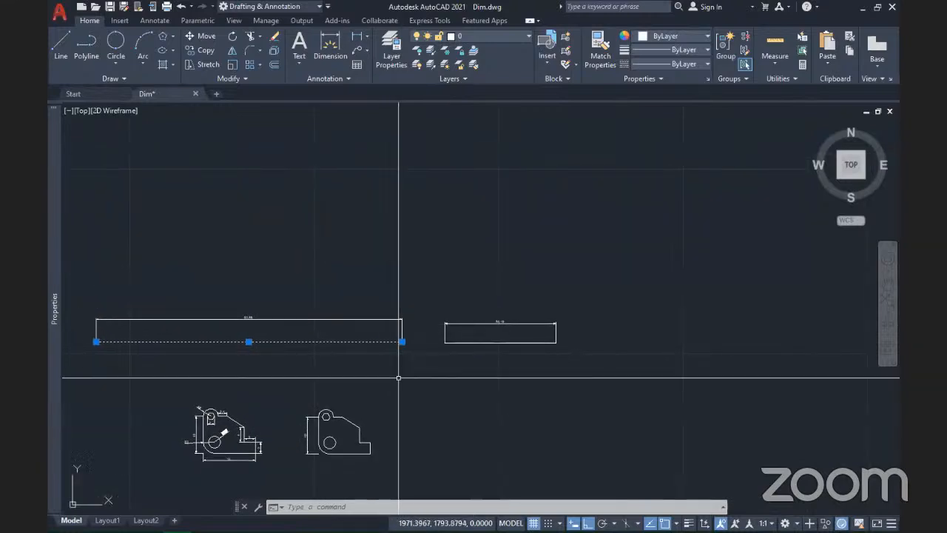
{"action": "scroll", "coordinate": [549, 372], "scroll_direction": "up", "scroll_amount": 2}
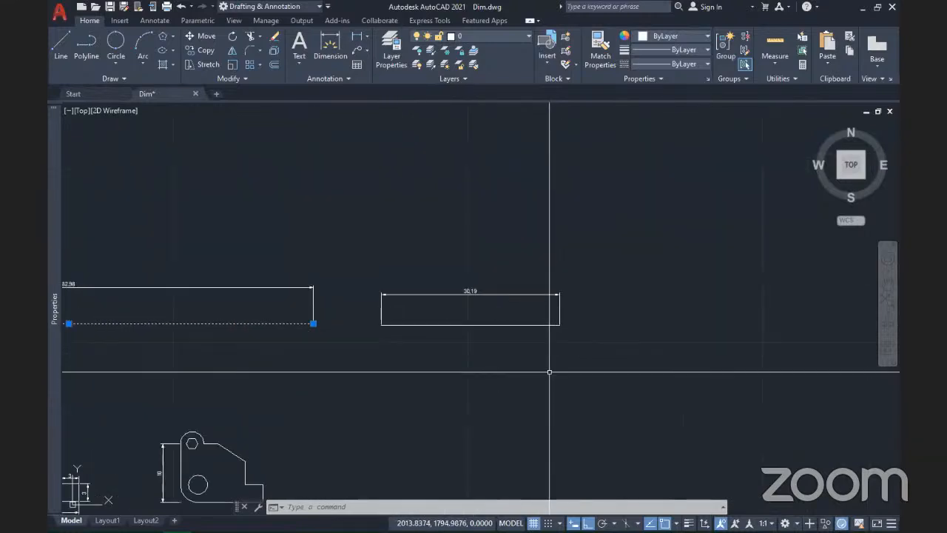
{"action": "left_click", "coordinate": [508, 330]}
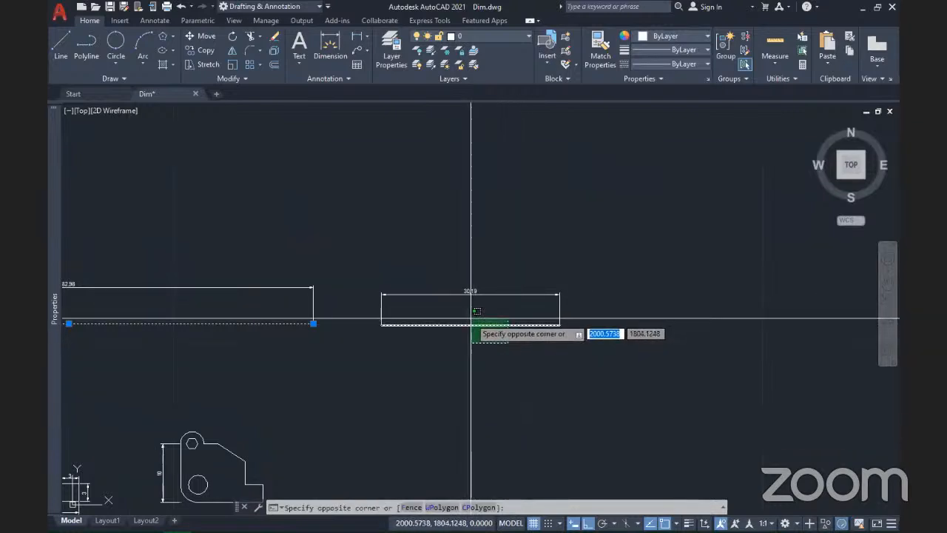
{"action": "left_click", "coordinate": [470, 324]}
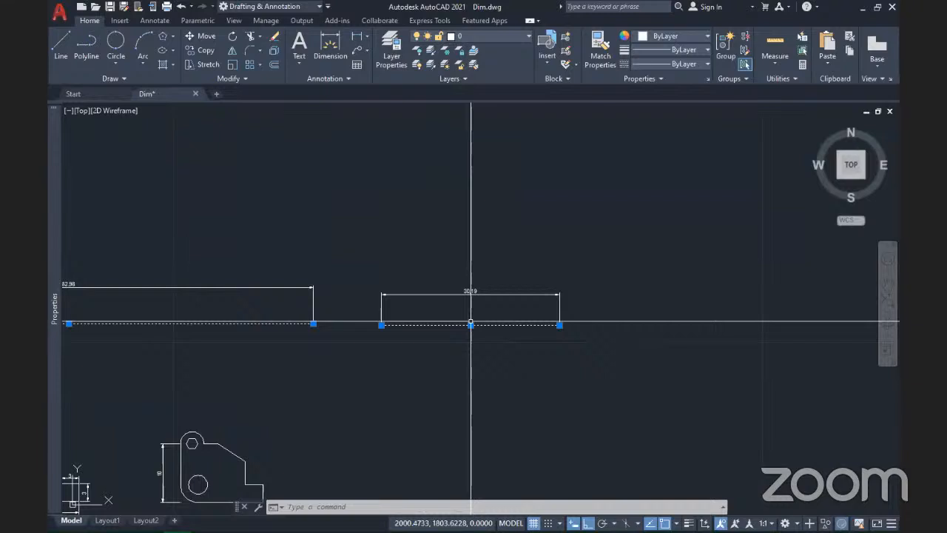
{"action": "left_click", "coordinate": [582, 332]}
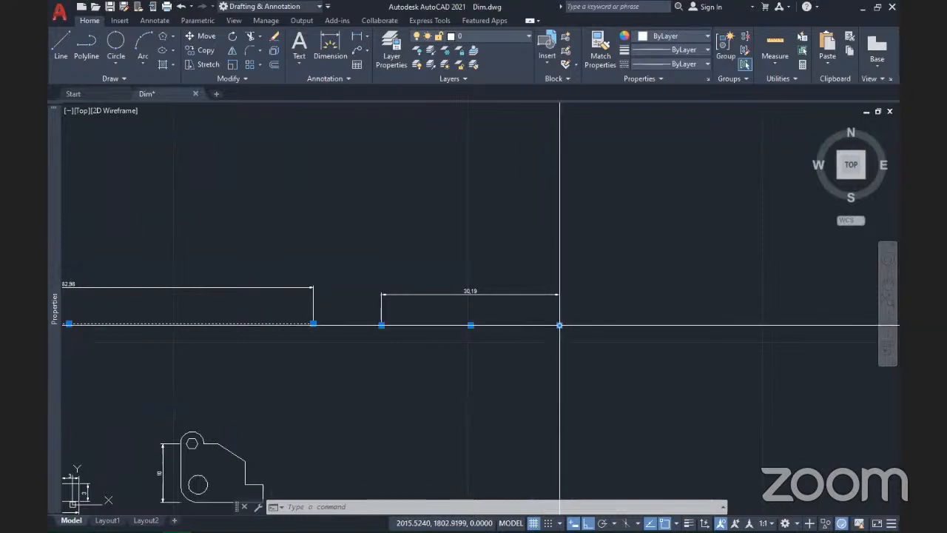
{"action": "mouse_move", "coordinate": [560, 326]}
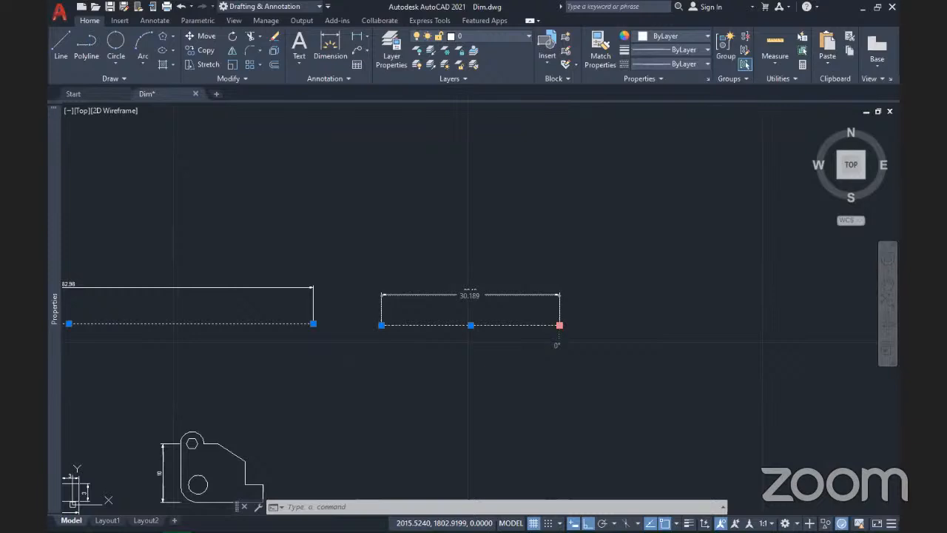
{"action": "left_click", "coordinate": [562, 325]}
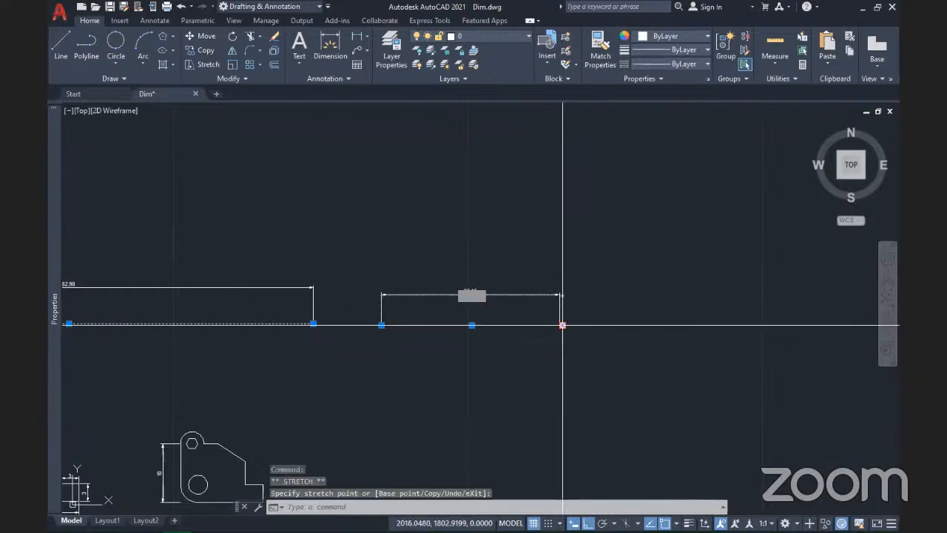
{"action": "key", "text": "ctrl+z"}
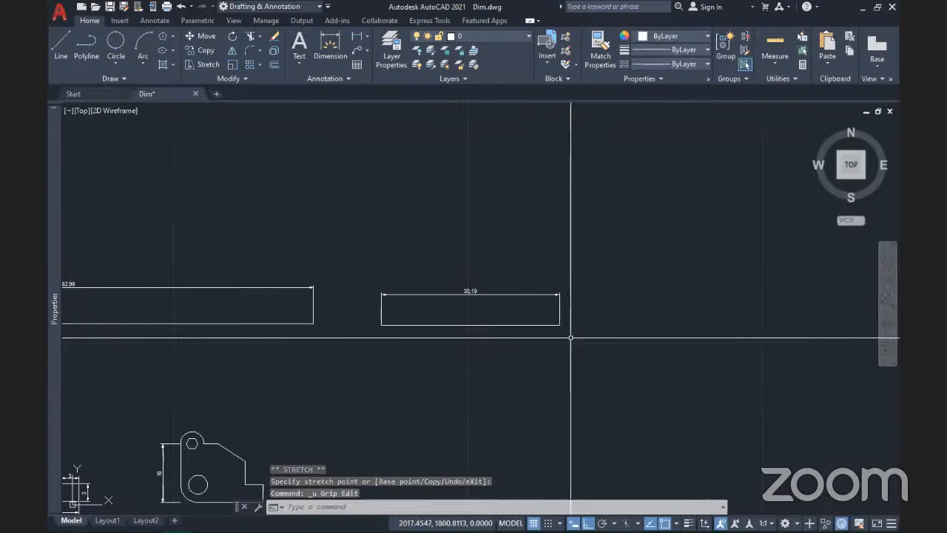
{"action": "left_click", "coordinate": [523, 325]}
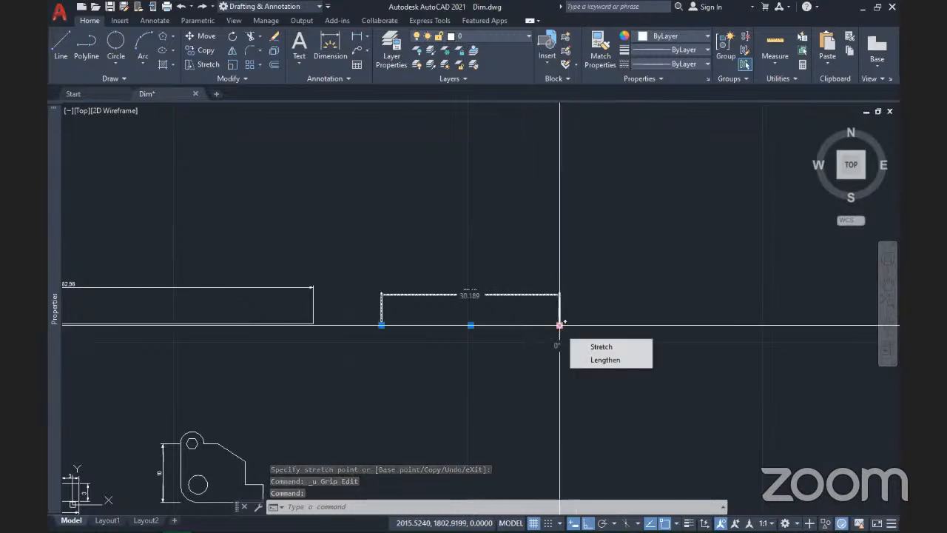
{"action": "left_click", "coordinate": [559, 324]}
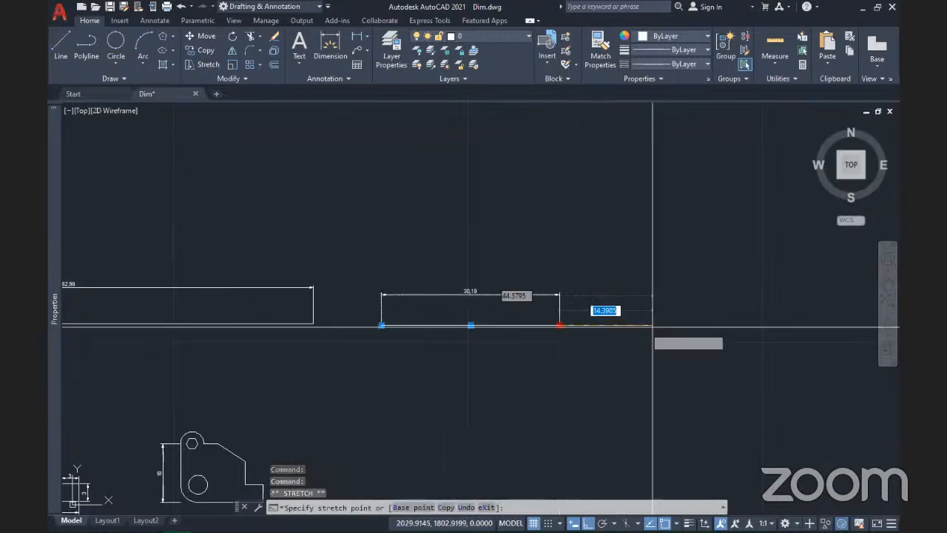
{"action": "left_click", "coordinate": [709, 325]}
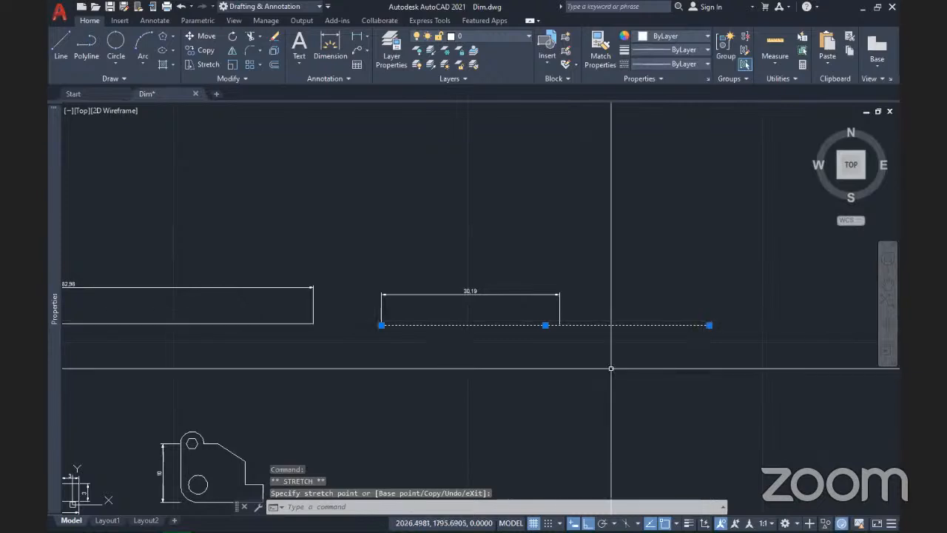
{"action": "scroll", "coordinate": [547, 364], "scroll_direction": "up", "scroll_amount": 2}
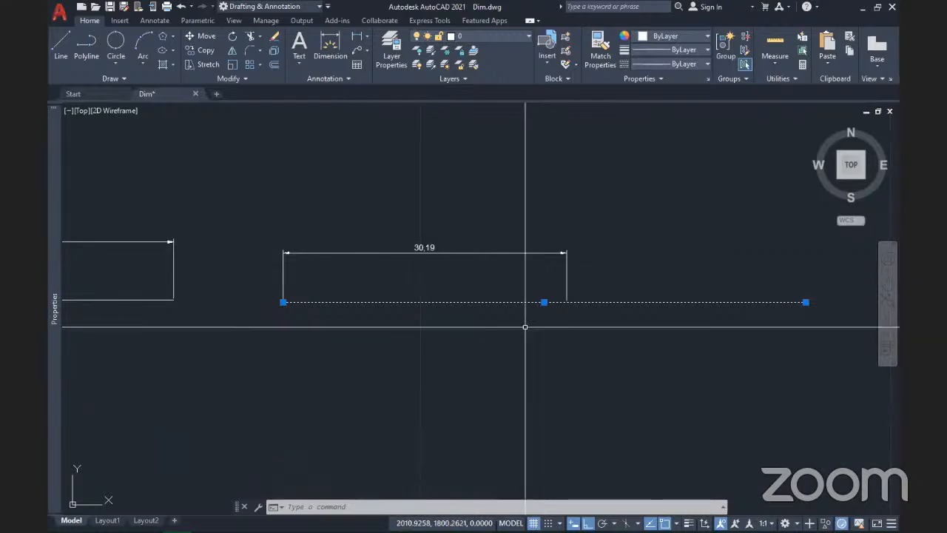
{"action": "scroll", "coordinate": [604, 320], "scroll_direction": "down", "scroll_amount": 2}
{"action": "mouse_move", "coordinate": [370, 344]}
{"action": "middle_mouse_down"}
{"action": "mouse_move", "coordinate": [503, 362]}
{"action": "mouse_move", "coordinate": [467, 374]}
{"action": "middle_mouse_up"}
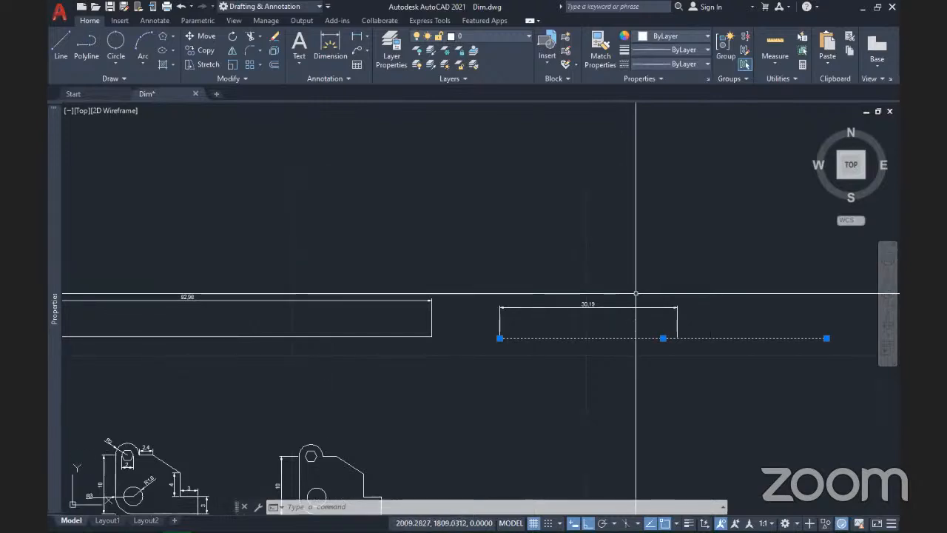
{"action": "middle_click_drag", "start_coordinate": [543, 332], "coordinate": [788, 353]}
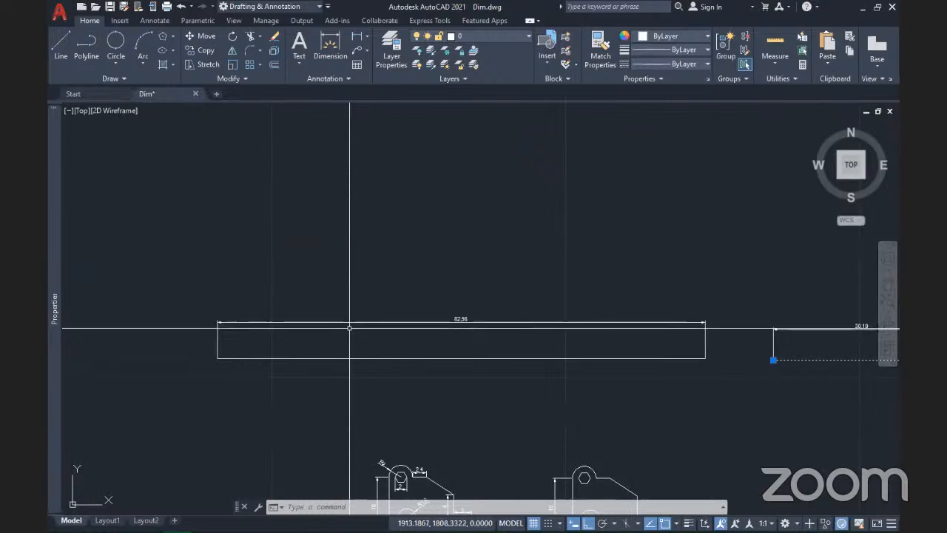
{"action": "middle_click_drag", "start_coordinate": [590, 383], "coordinate": [451, 375]}
{"action": "scroll", "coordinate": [452, 374], "scroll_direction": "down", "scroll_amount": 2}
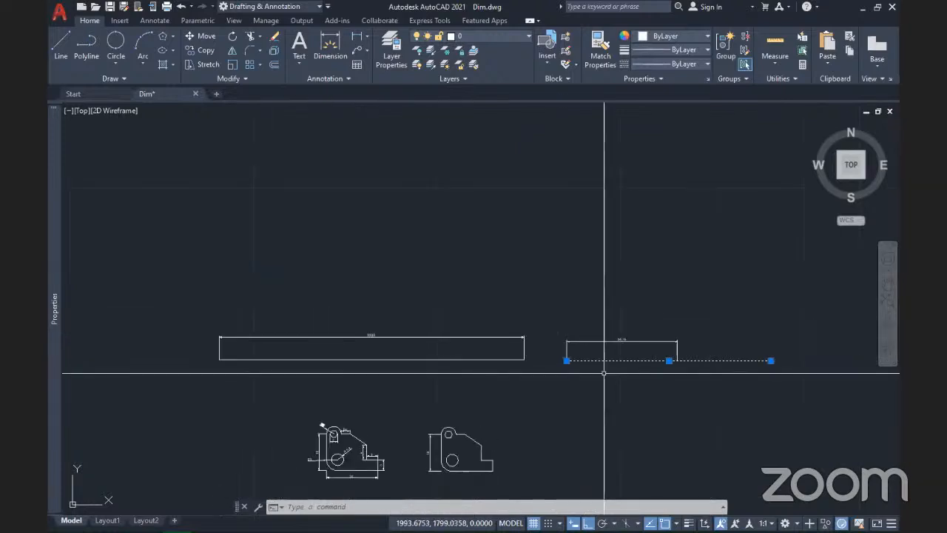
{"action": "scroll", "coordinate": [577, 354], "scroll_direction": "up", "scroll_amount": 2}
{"action": "scroll", "coordinate": [576, 349], "scroll_direction": "up", "scroll_amount": 2}
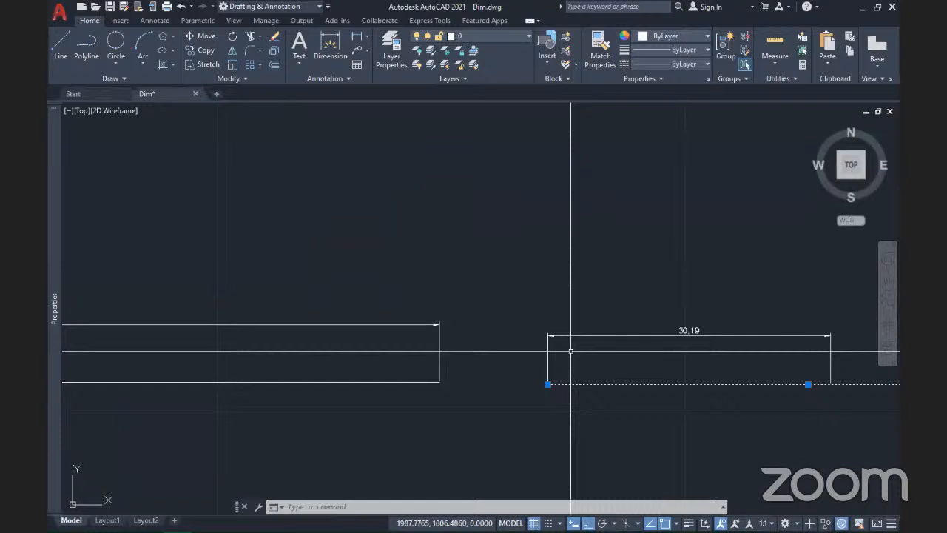
{"action": "scroll", "coordinate": [587, 402], "scroll_direction": "down", "scroll_amount": 2}
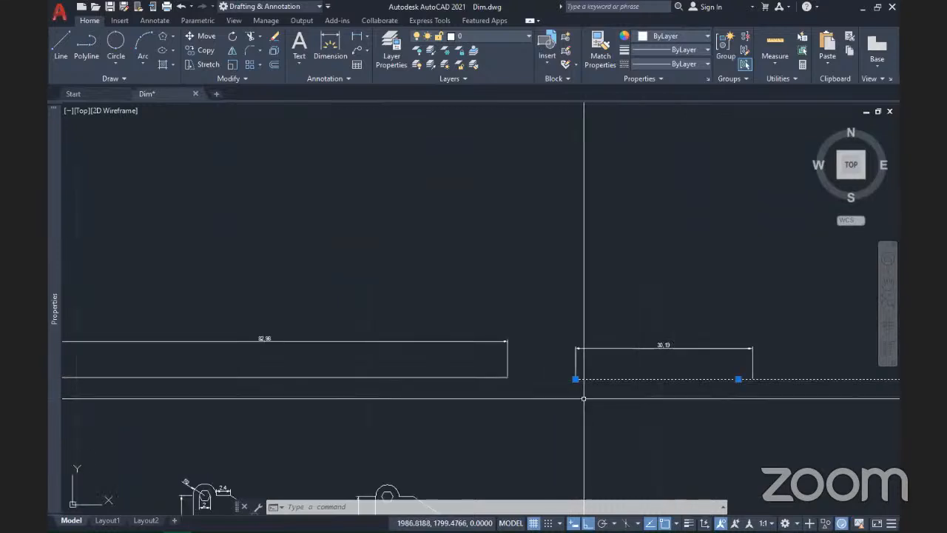
{"action": "middle_click_drag", "start_coordinate": [484, 387], "coordinate": [578, 391]}
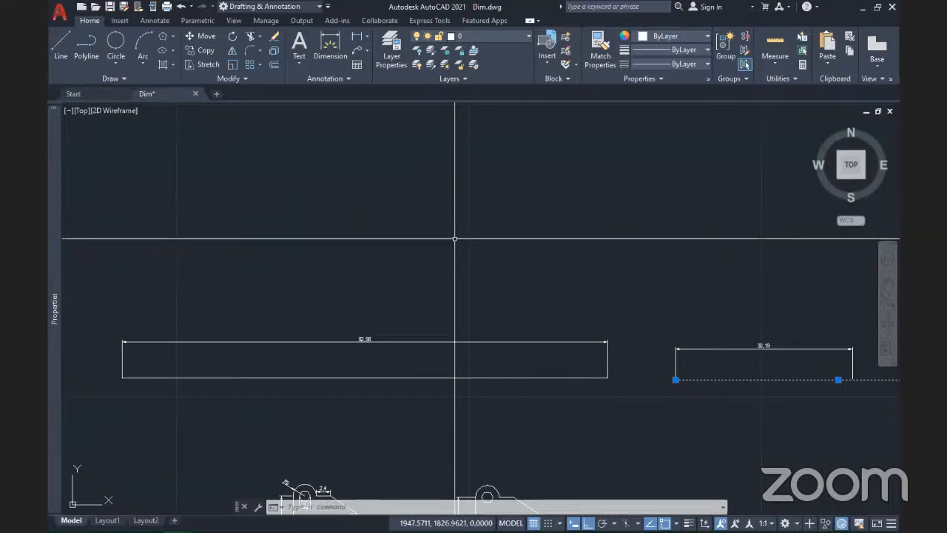
{"action": "middle_click_drag", "start_coordinate": [455, 238], "coordinate": [460, 399]}
{"action": "scroll", "coordinate": [443, 359], "scroll_direction": "down", "scroll_amount": 2}
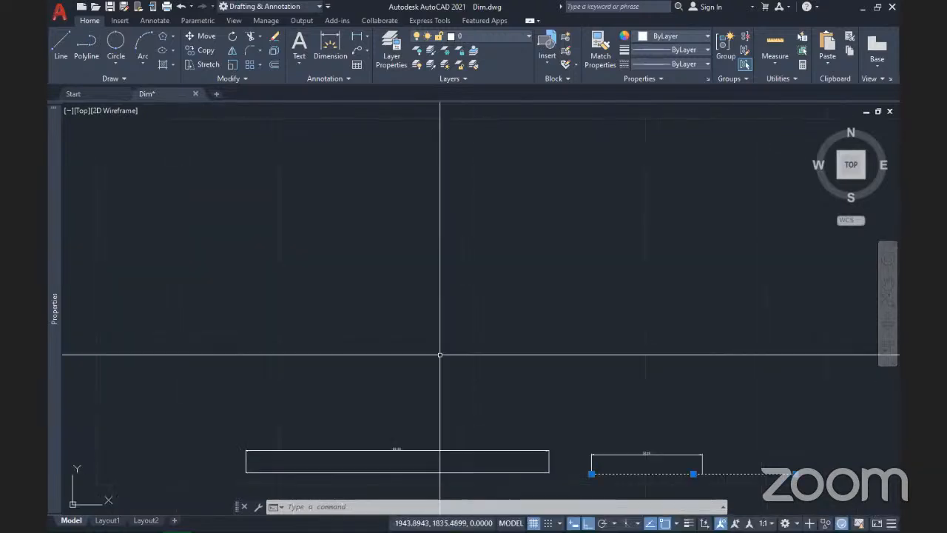
{"action": "scroll", "coordinate": [496, 472], "scroll_direction": "up", "scroll_amount": 5}
{"action": "scroll", "coordinate": [496, 473], "scroll_direction": "up", "scroll_amount": 2}
{"action": "mouse_move", "coordinate": [506, 443]}
{"action": "middle_mouse_down"}
{"action": "mouse_move", "coordinate": [636, 327]}
{"action": "mouse_move", "coordinate": [580, 355]}
{"action": "middle_mouse_up"}
{"action": "scroll", "coordinate": [636, 328], "scroll_direction": "down", "scroll_amount": 4}
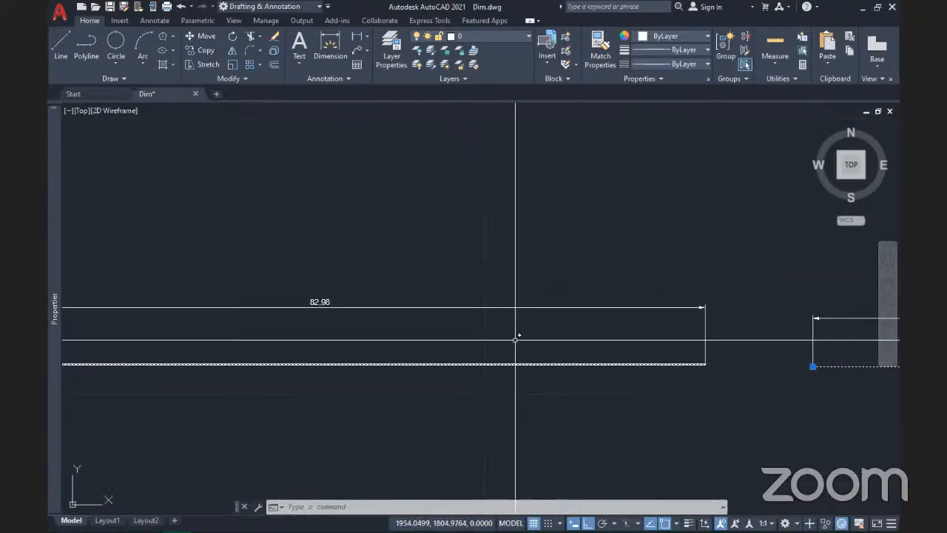
{"action": "scroll", "coordinate": [443, 370], "scroll_direction": "down", "scroll_amount": 2}
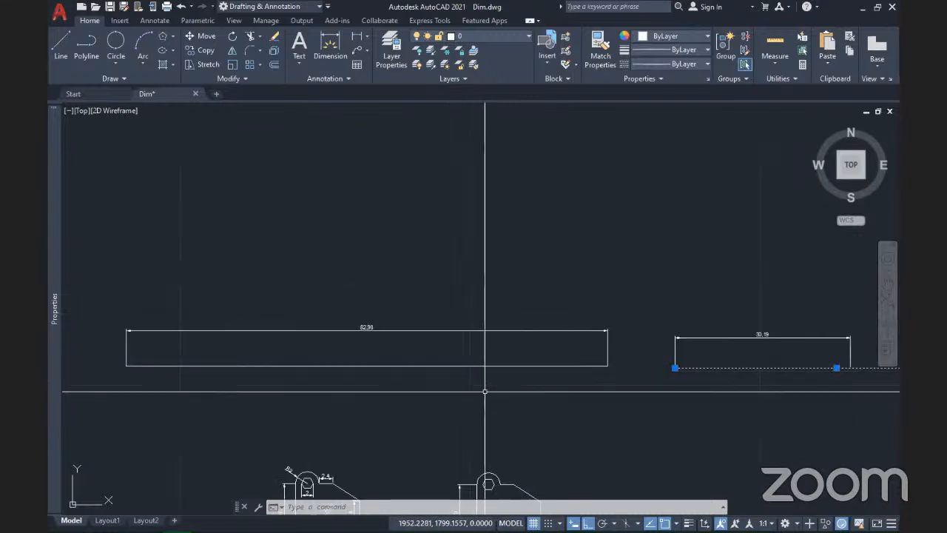
Step: Set the DIMASSOC system variable to 2
{"action": "type", "text": "dim"}
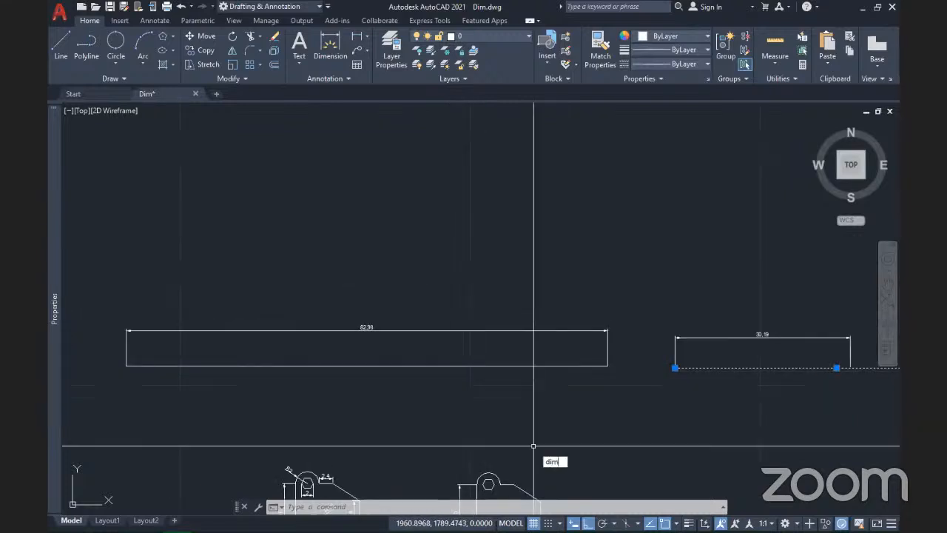
{"action": "type", "text": "assoc"}
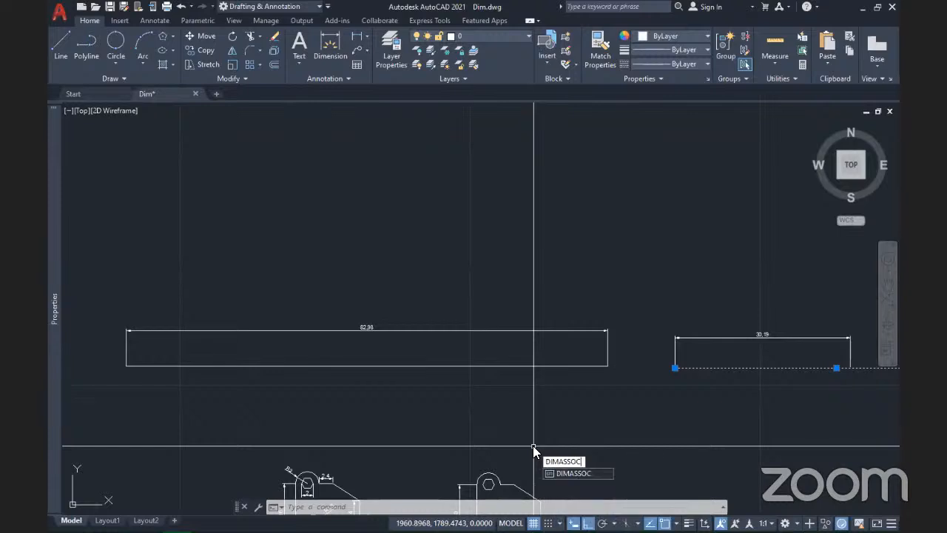
{"action": "key", "text": "Return"}
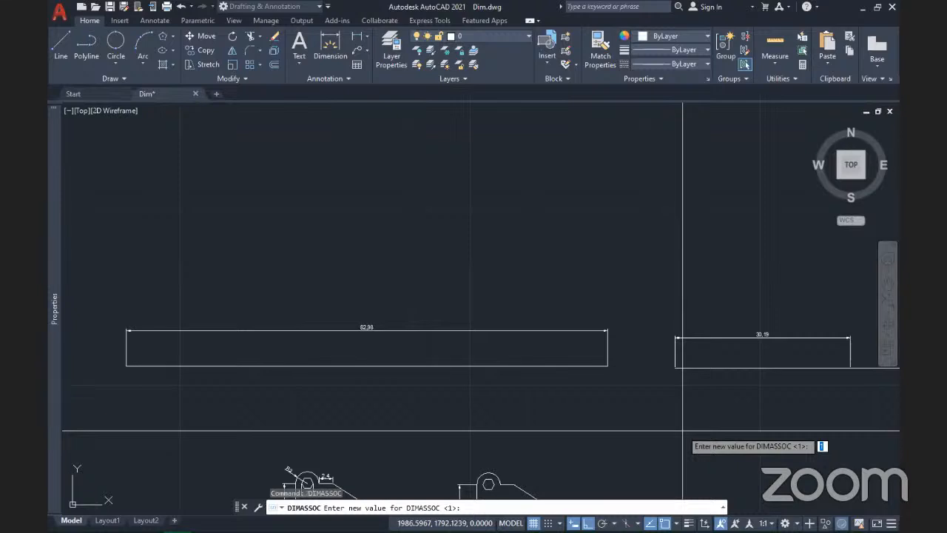
{"action": "type", "text": "2"}
{"action": "key", "text": "Return"}
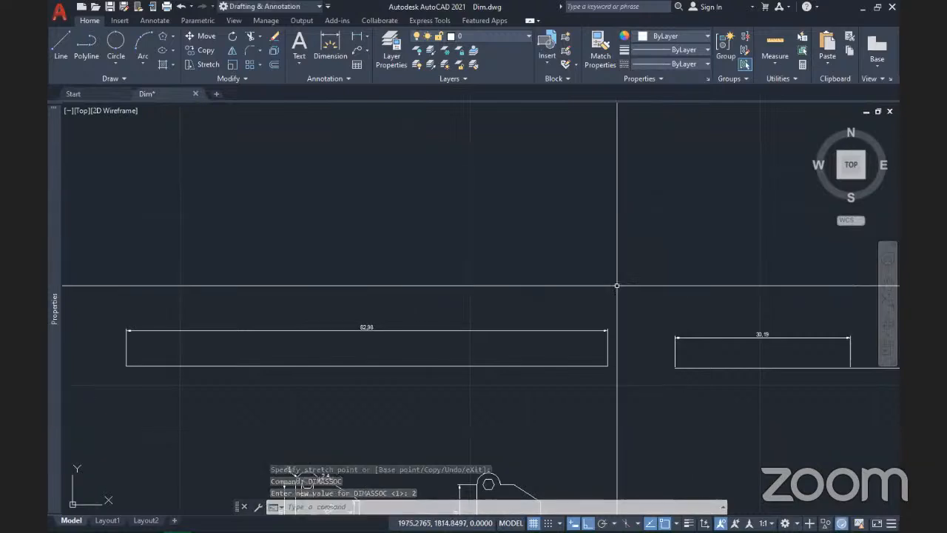
Step: Add a 55.63 linear dimension below the long stretched line, spanning both its ends
{"action": "scroll", "coordinate": [151, 174], "scroll_direction": "down", "scroll_amount": 2}
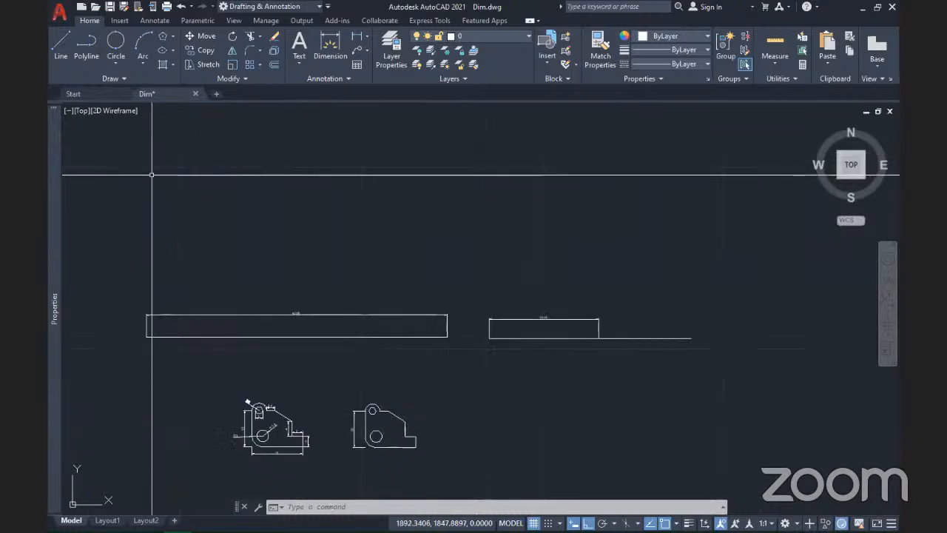
{"action": "scroll", "coordinate": [152, 174], "scroll_direction": "down", "scroll_amount": 2}
{"action": "scroll", "coordinate": [414, 296], "scroll_direction": "up", "scroll_amount": 3}
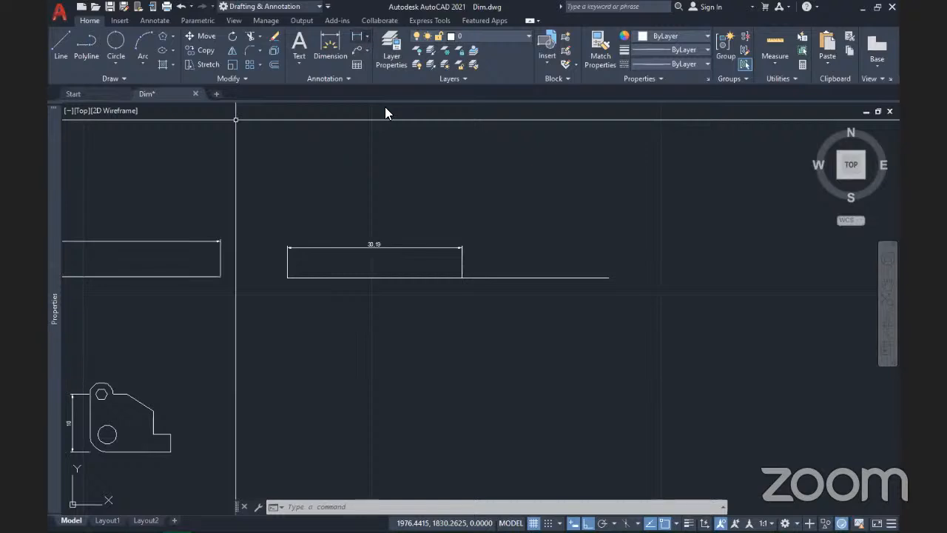
{"action": "left_click", "coordinate": [366, 36]}
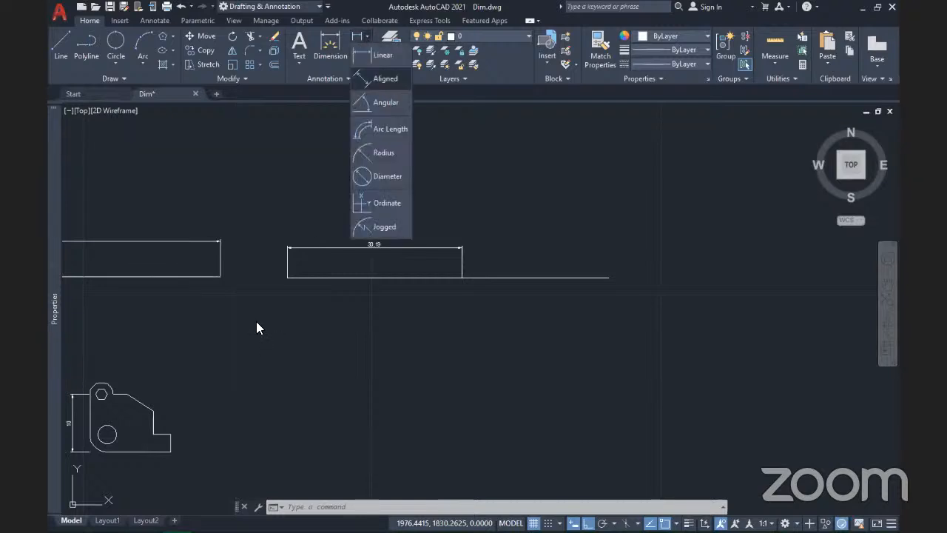
{"action": "left_click", "coordinate": [382, 78]}
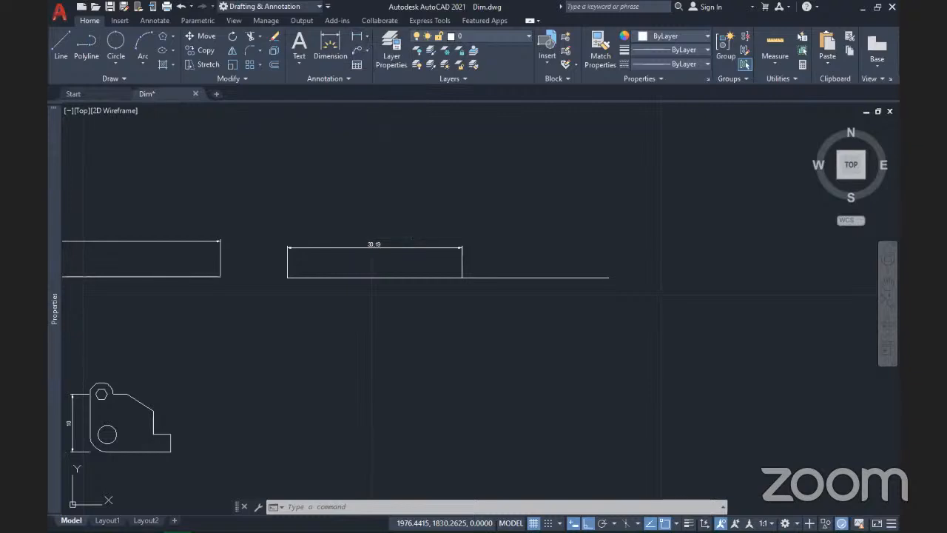
{"action": "left_click", "coordinate": [357, 36]}
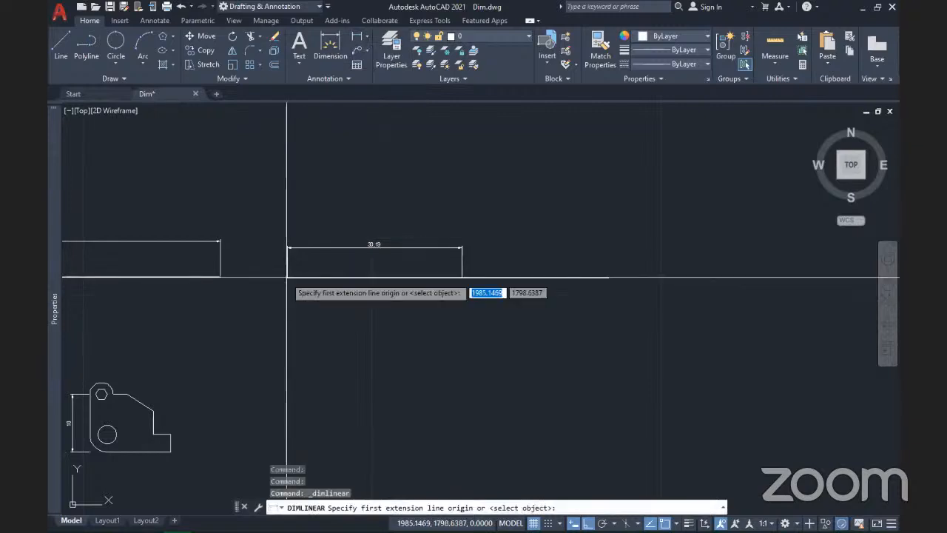
{"action": "left_click", "coordinate": [288, 278]}
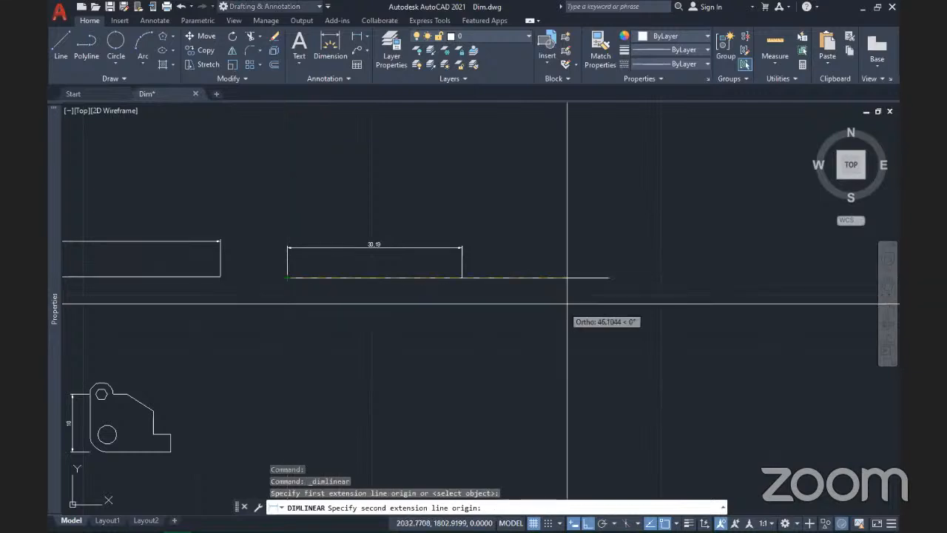
{"action": "left_click", "coordinate": [609, 278]}
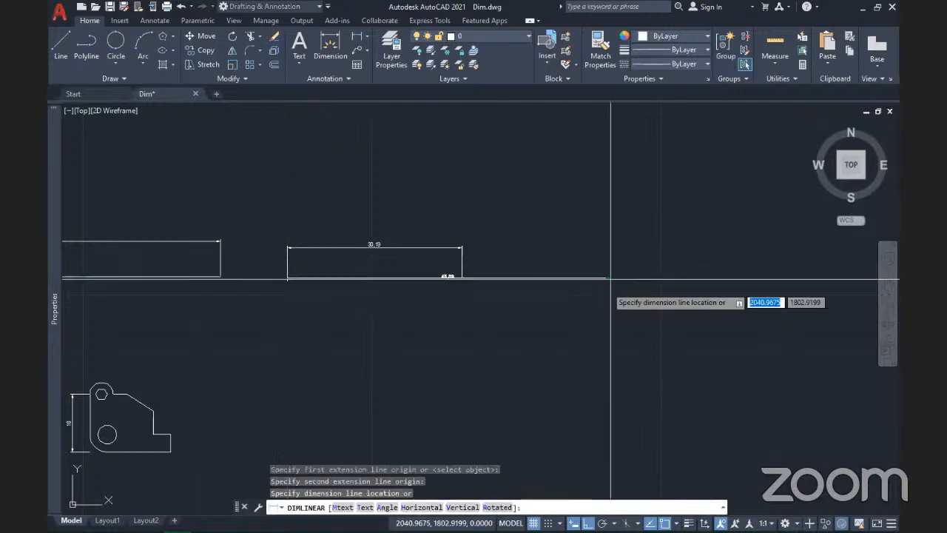
{"action": "left_click", "coordinate": [552, 357]}
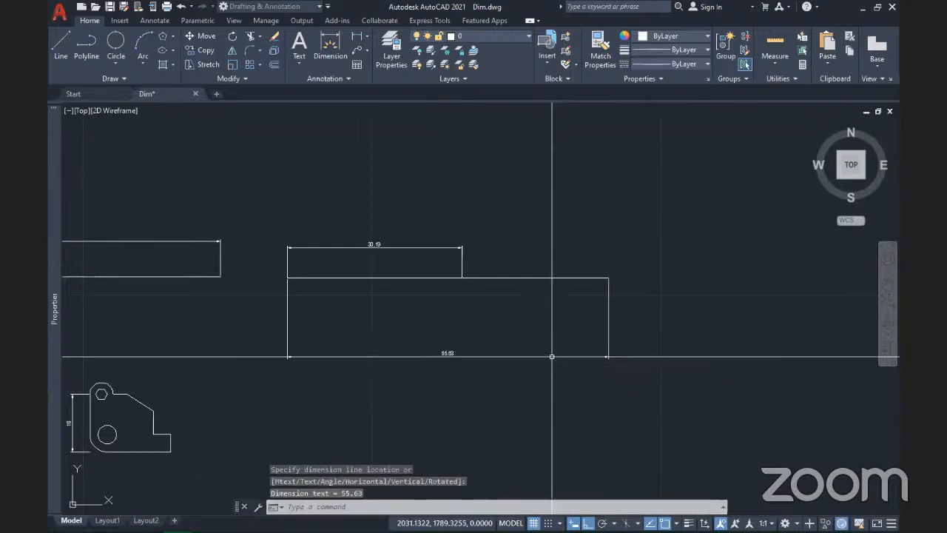
{"action": "scroll", "coordinate": [442, 355], "scroll_direction": "up", "scroll_amount": 2}
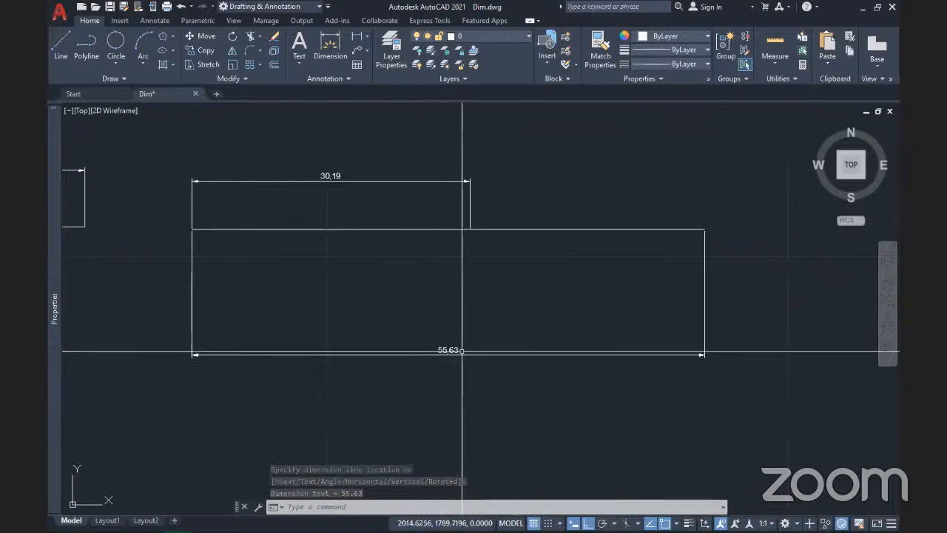
Step: Grip-stretch the long line's right end so its dimension updates from 55.63 to 79.89
{"action": "left_click", "coordinate": [624, 250]}
{"action": "left_click", "coordinate": [482, 297]}
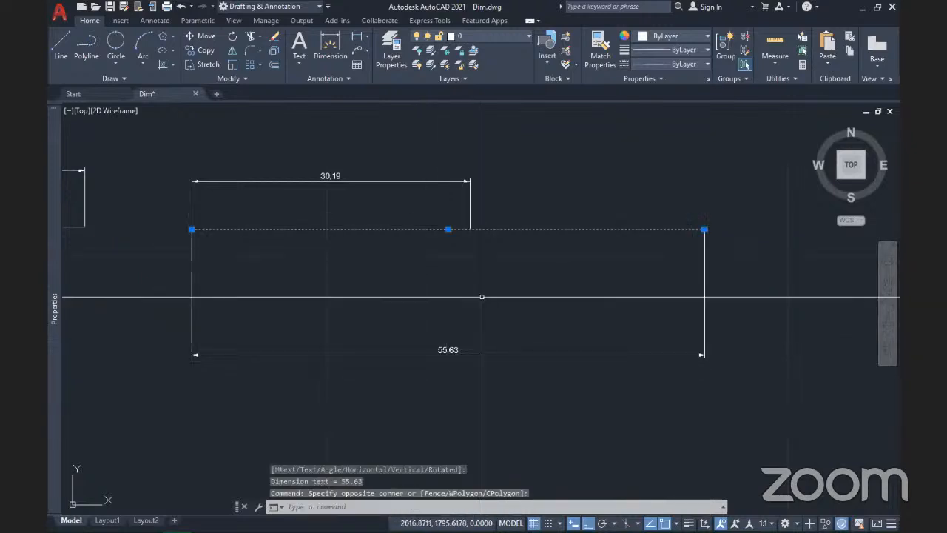
{"action": "scroll", "coordinate": [482, 297], "scroll_direction": "down", "scroll_amount": 2}
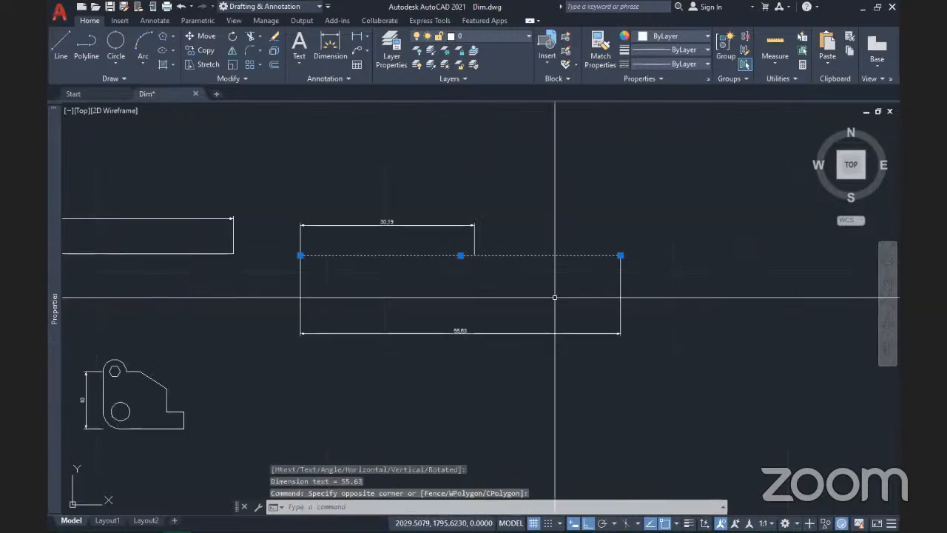
{"action": "left_click", "coordinate": [621, 255]}
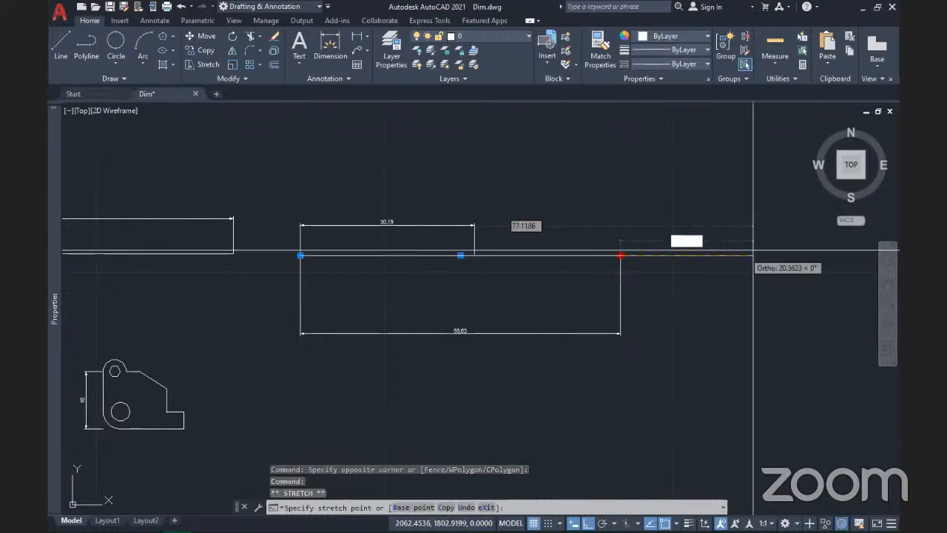
{"action": "left_click", "coordinate": [760, 255]}
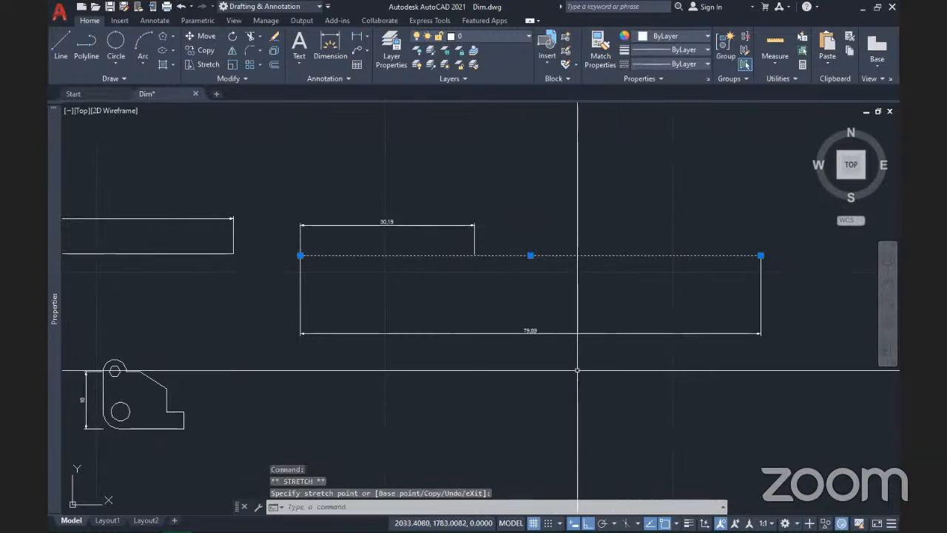
{"action": "key", "text": "Escape"}
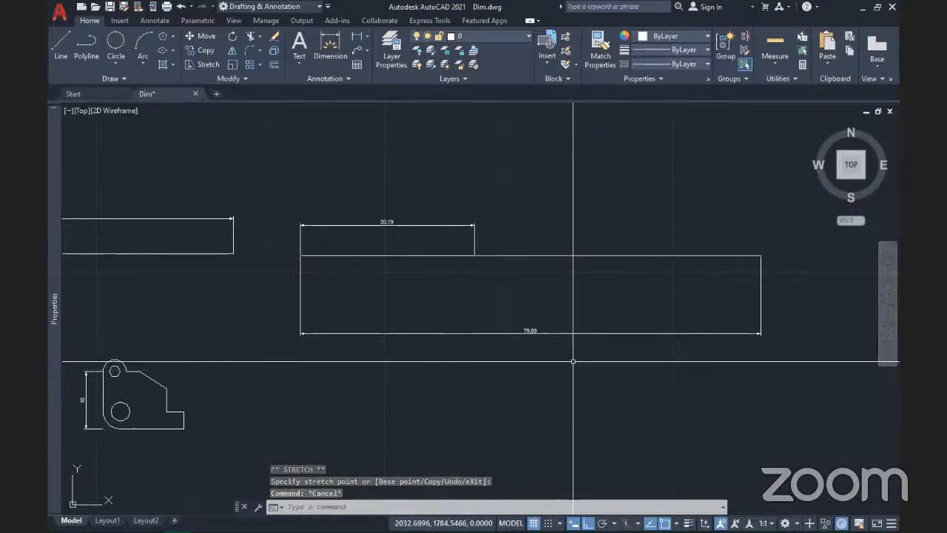
{"action": "scroll", "coordinate": [573, 361], "scroll_direction": "down", "scroll_amount": 4}
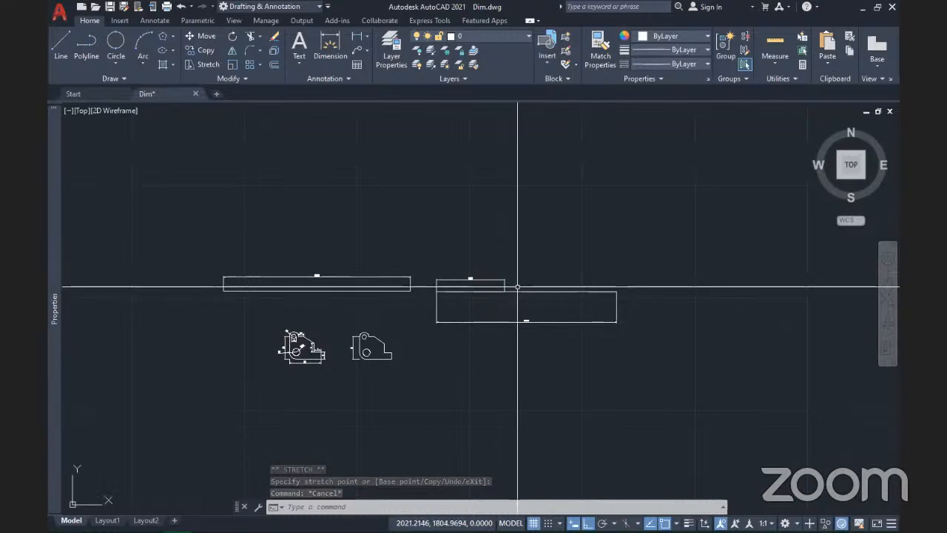
{"action": "scroll", "coordinate": [519, 290], "scroll_direction": "up", "scroll_amount": 4}
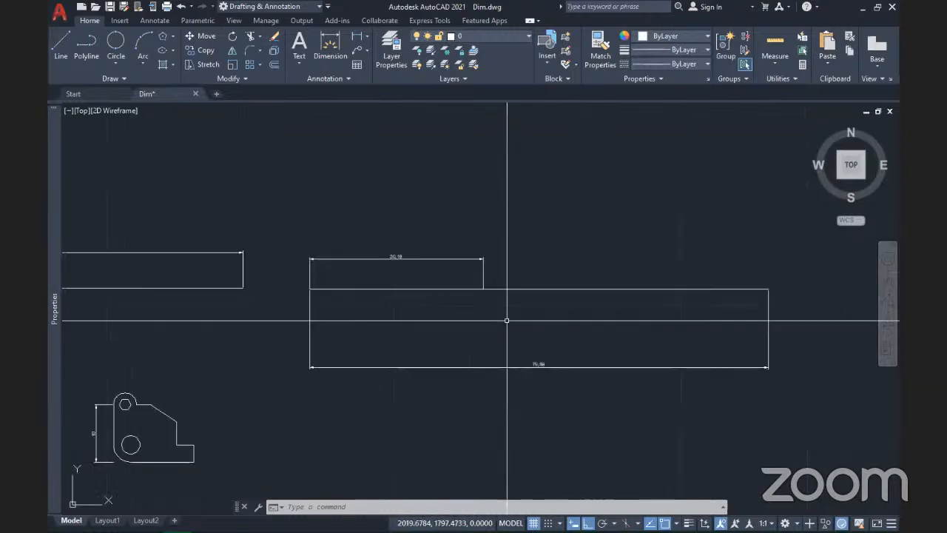
{"action": "scroll", "coordinate": [506, 321], "scroll_direction": "up", "scroll_amount": 2}
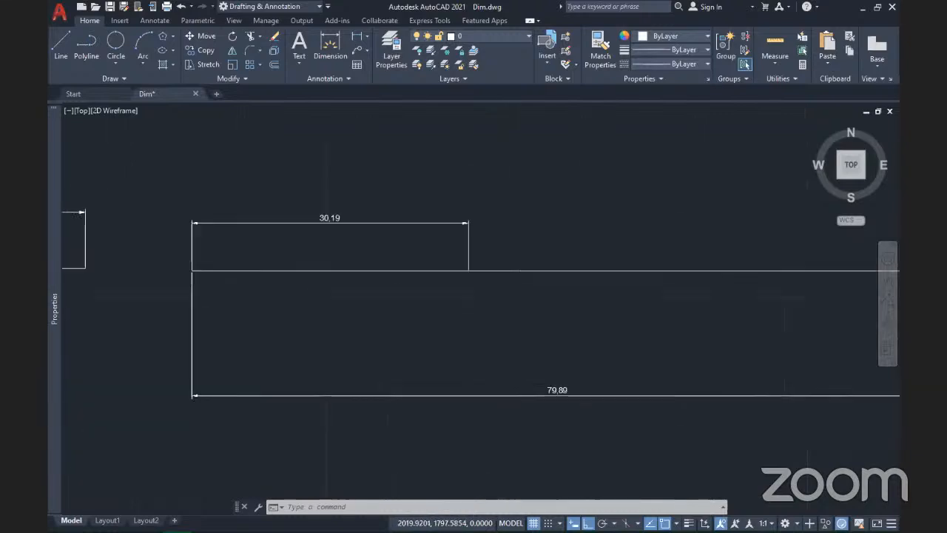
{"action": "scroll", "coordinate": [509, 321], "scroll_direction": "down", "scroll_amount": 2}
Step: Start a new line in empty space above, placing its first point
{"action": "left_click", "coordinate": [60, 46]}
{"action": "mouse_move", "coordinate": [583, 371]}
{"action": "middle_mouse_down"}
{"action": "mouse_move", "coordinate": [191, 346]}
{"action": "mouse_move", "coordinate": [337, 485]}
{"action": "middle_mouse_up"}
{"action": "left_click", "coordinate": [319, 309]}
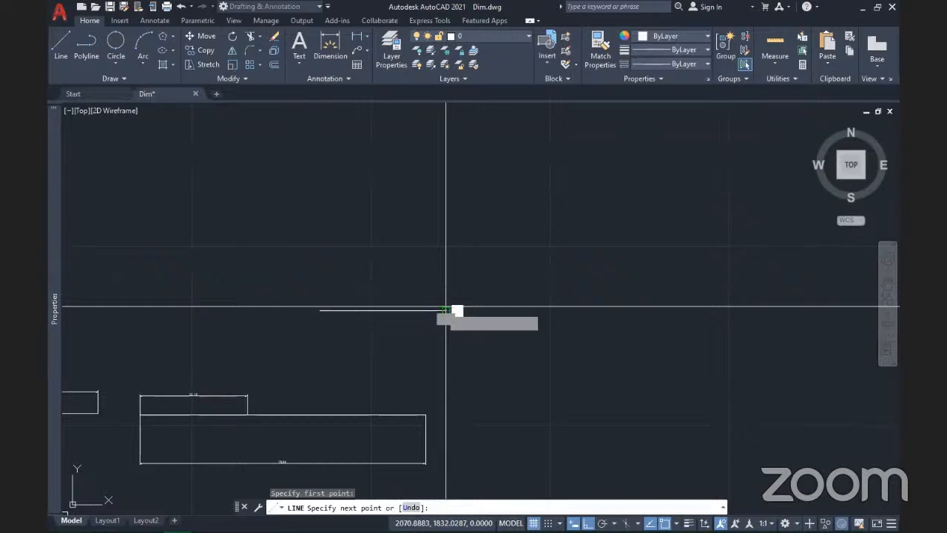
Step: Finish the short horizontal line and set DIMASSOC to 1
{"action": "left_click", "coordinate": [446, 310]}
{"action": "key", "text": "Return"}
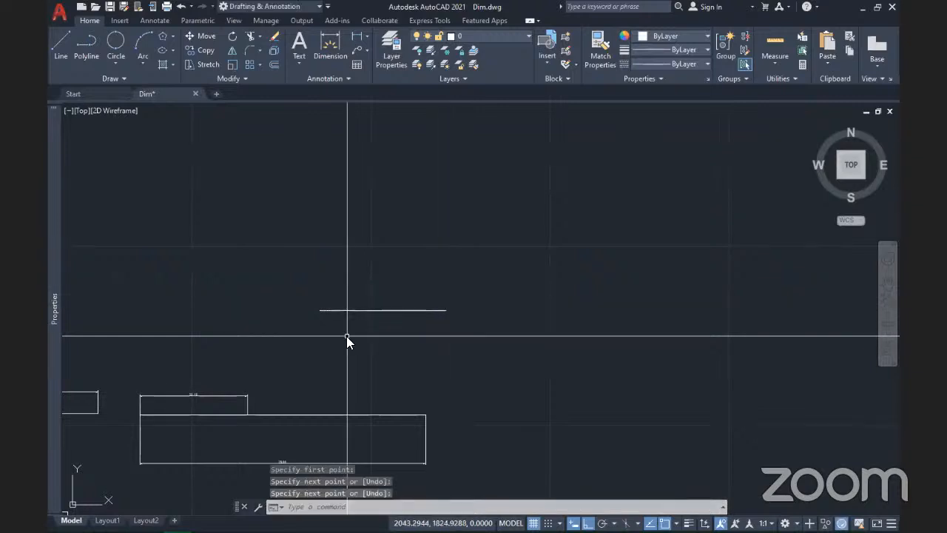
{"action": "type", "text": "dimassoc"}
{"action": "key", "text": "Return"}
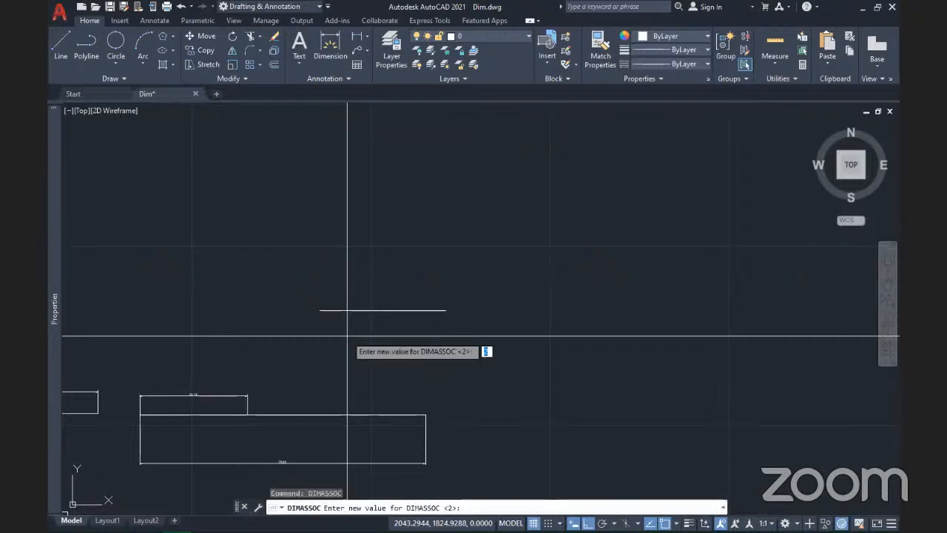
{"action": "type", "text": "1"}
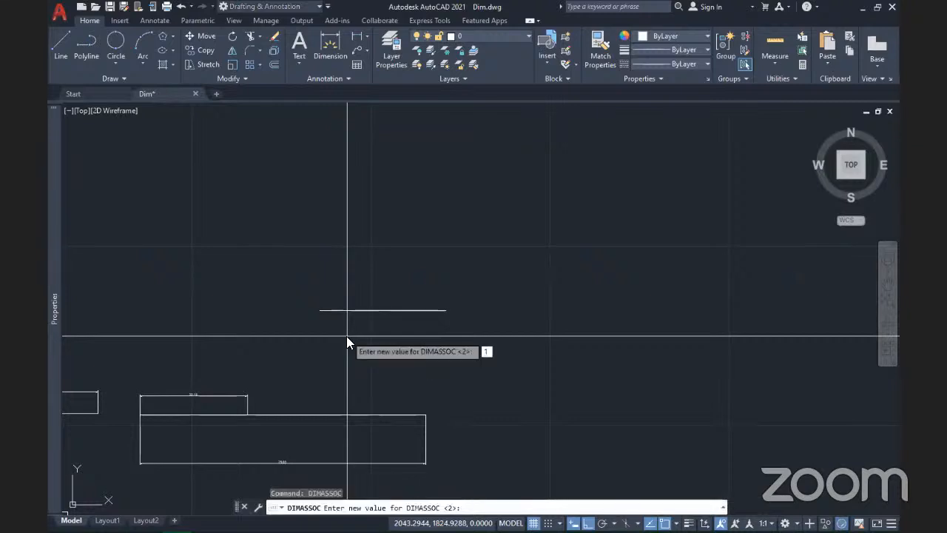
{"action": "key", "text": "Return"}
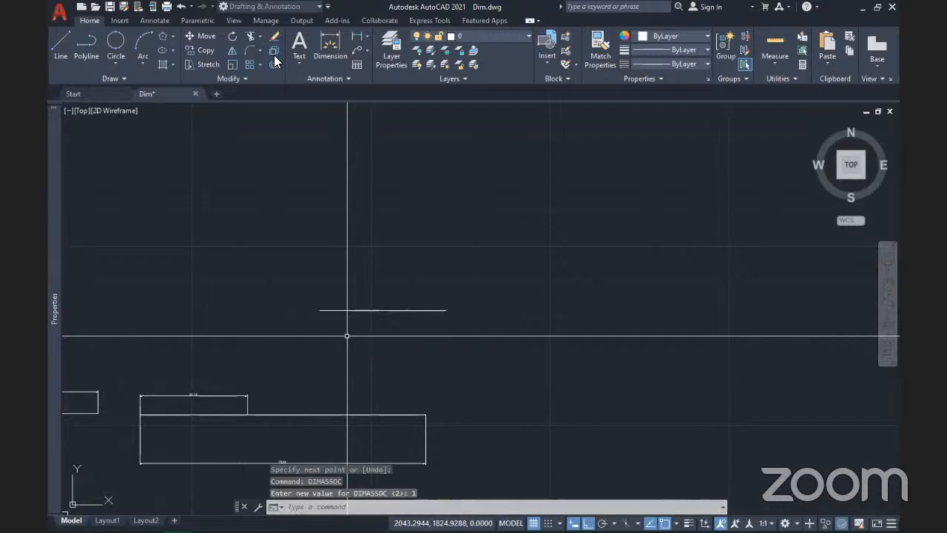
Step: Place a trial 34.2 linear dimension above the short line
{"action": "left_click", "coordinate": [368, 43]}
{"action": "left_click", "coordinate": [378, 55]}
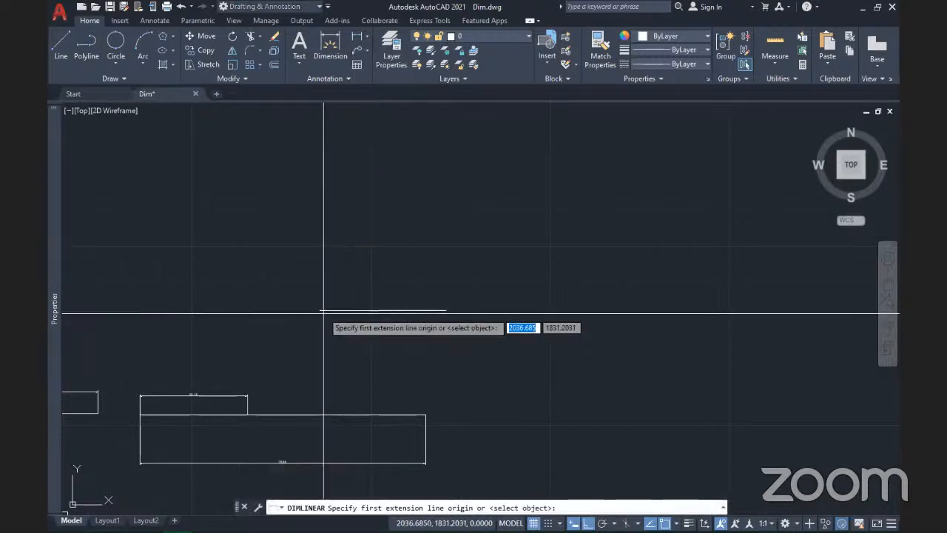
{"action": "left_click", "coordinate": [324, 310]}
{"action": "left_click", "coordinate": [444, 310]}
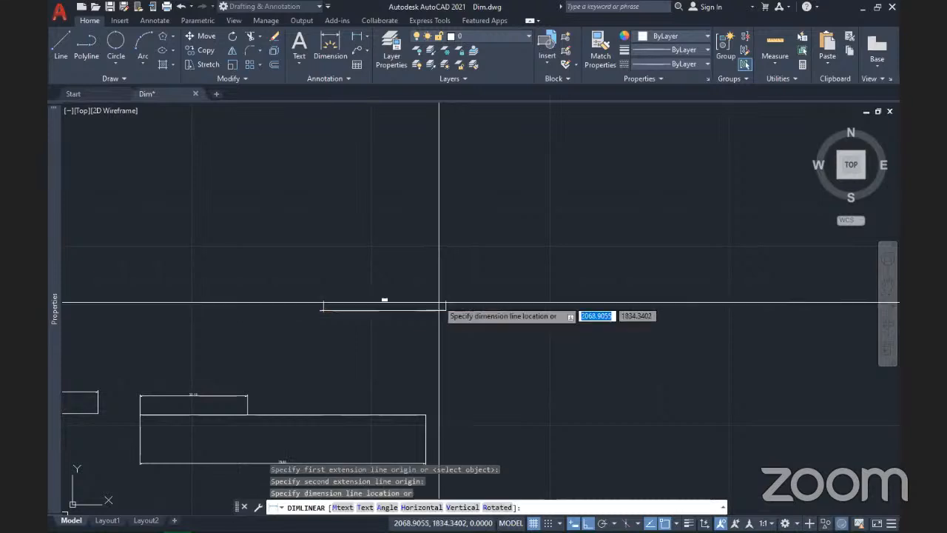
{"action": "left_click", "coordinate": [437, 267]}
{"action": "key", "text": "Return"}
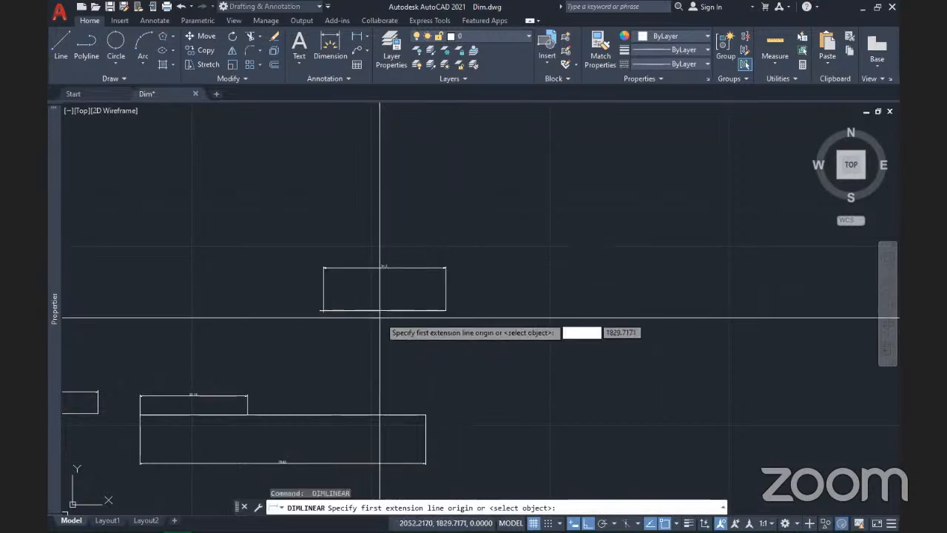
{"action": "key", "text": "Return"}
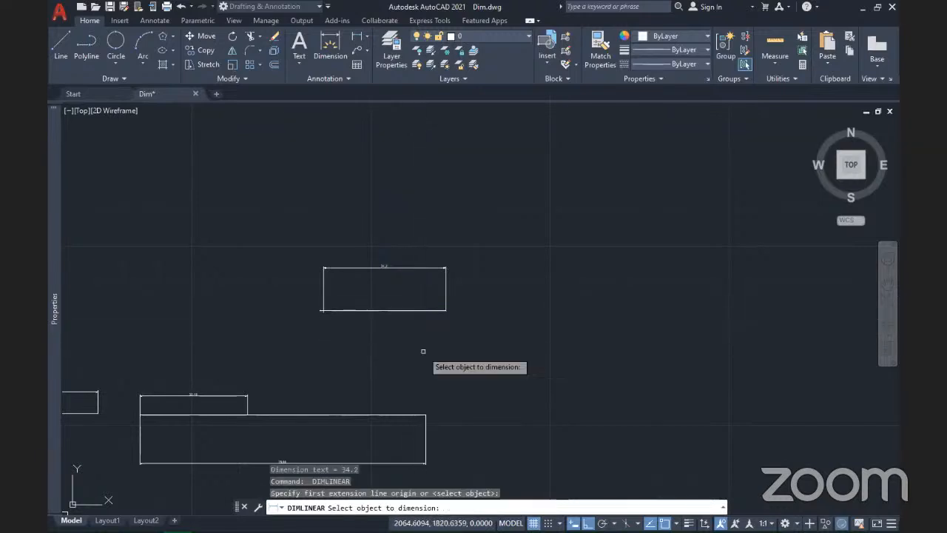
{"action": "key", "text": "Escape"}
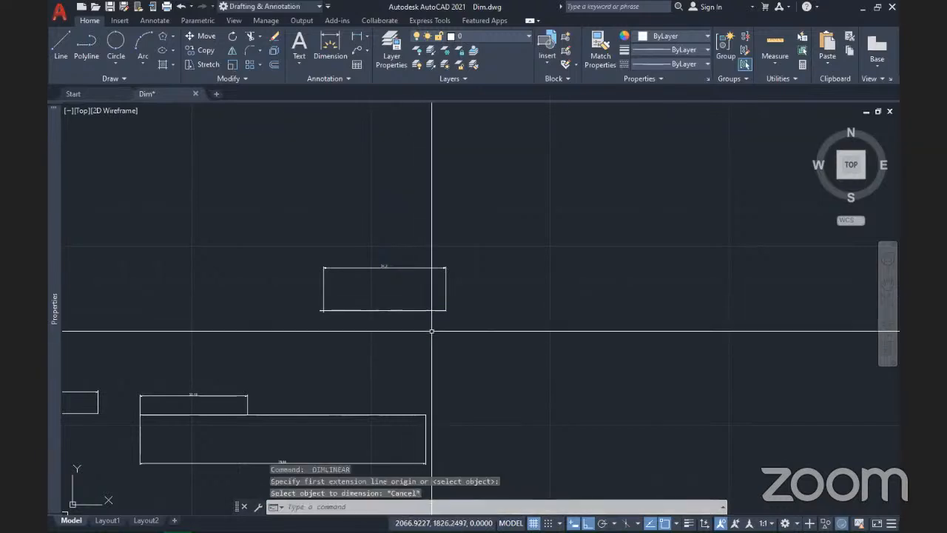
Step: Erase the trial 34.2 dimension and start a fresh linear dimension
{"action": "scroll", "coordinate": [441, 323], "scroll_direction": "up", "scroll_amount": 4}
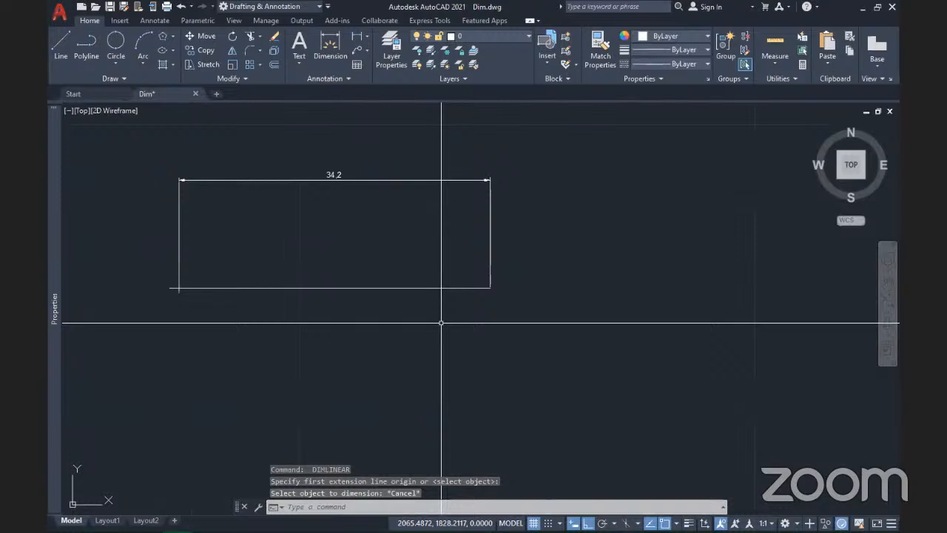
{"action": "scroll", "coordinate": [442, 320], "scroll_direction": "down", "scroll_amount": 2}
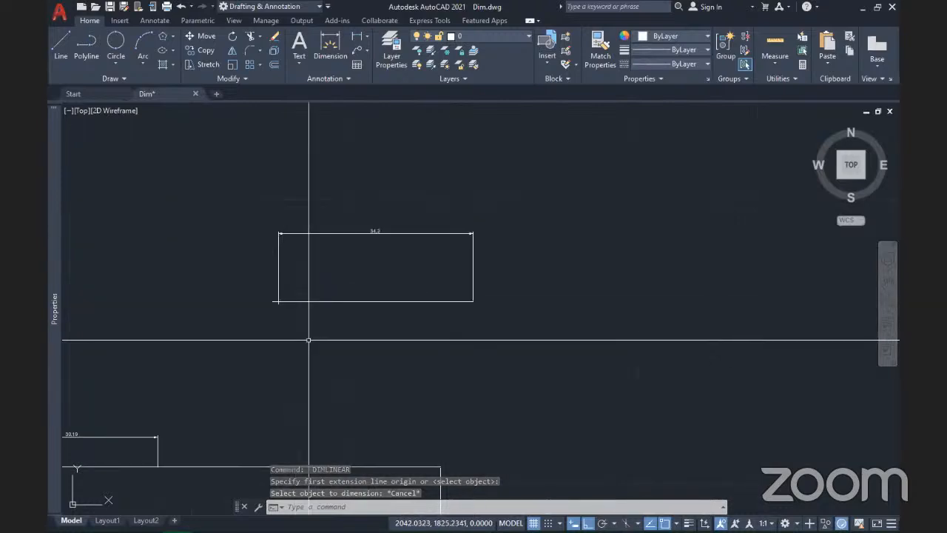
{"action": "scroll", "coordinate": [308, 340], "scroll_direction": "down", "scroll_amount": 2}
{"action": "key", "text": "ctrl+z"}
{"action": "key", "text": "ctrl+z"}
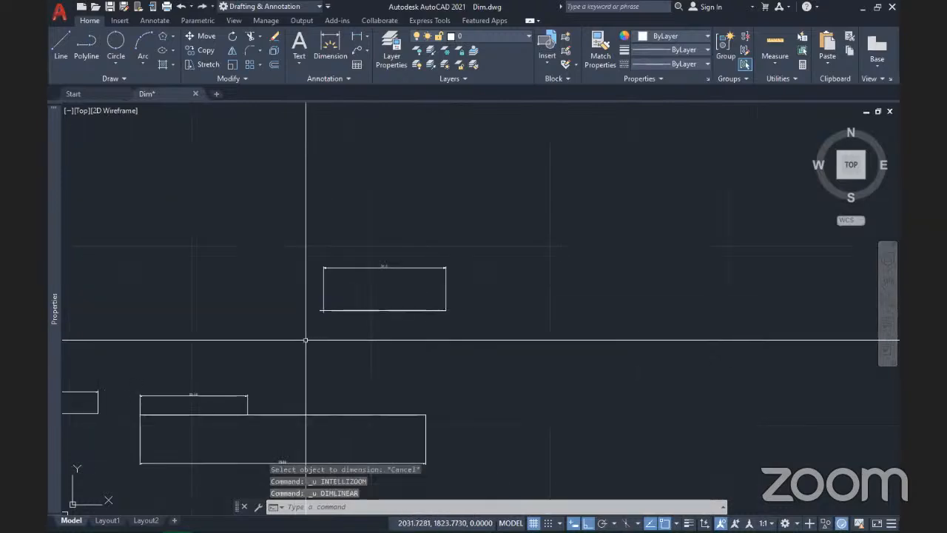
{"action": "left_click", "coordinate": [334, 310]}
{"action": "left_click", "coordinate": [304, 239]}
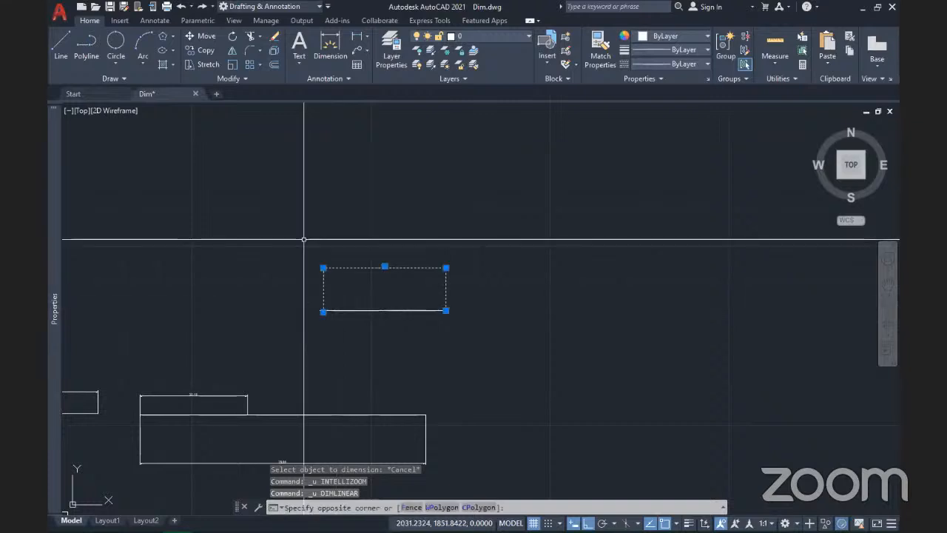
{"action": "left_click", "coordinate": [300, 240]}
{"action": "key", "text": "Delete"}
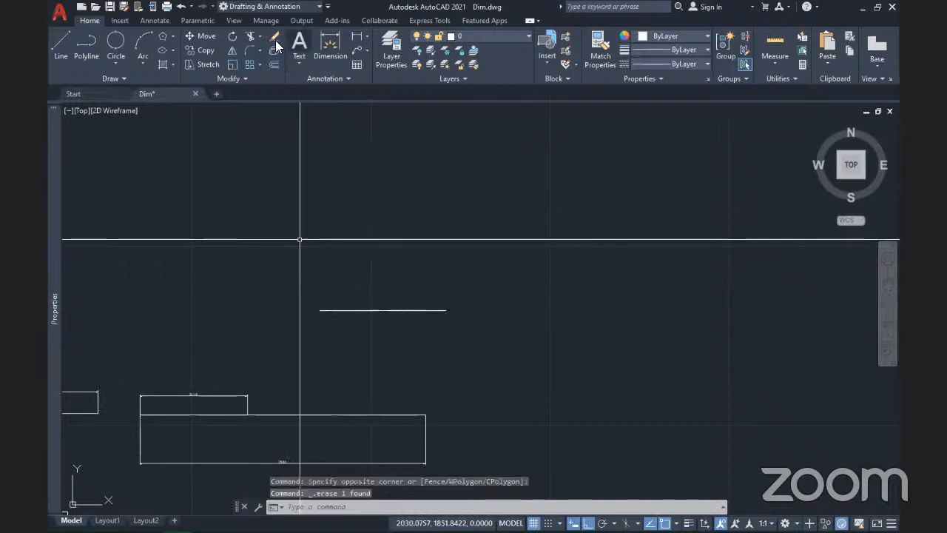
{"action": "left_click", "coordinate": [367, 37]}
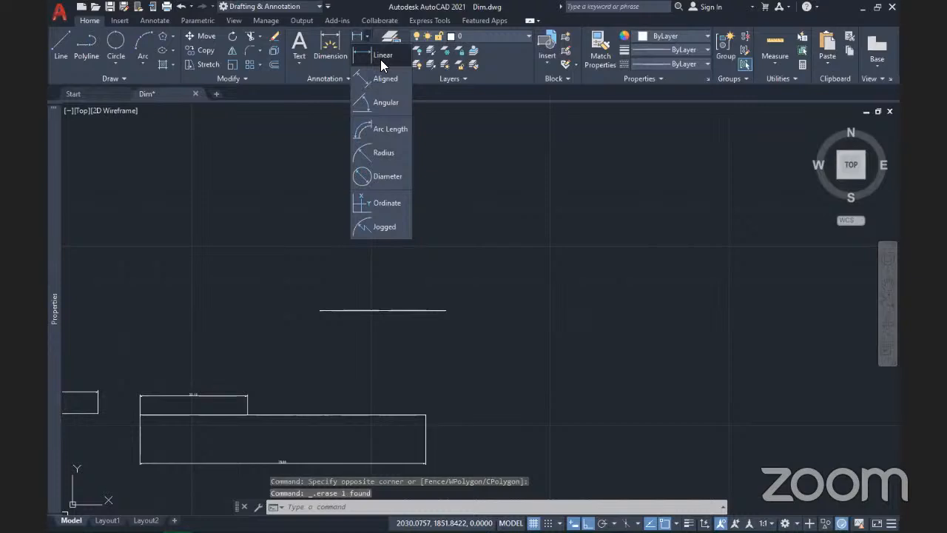
{"action": "left_click", "coordinate": [381, 56]}
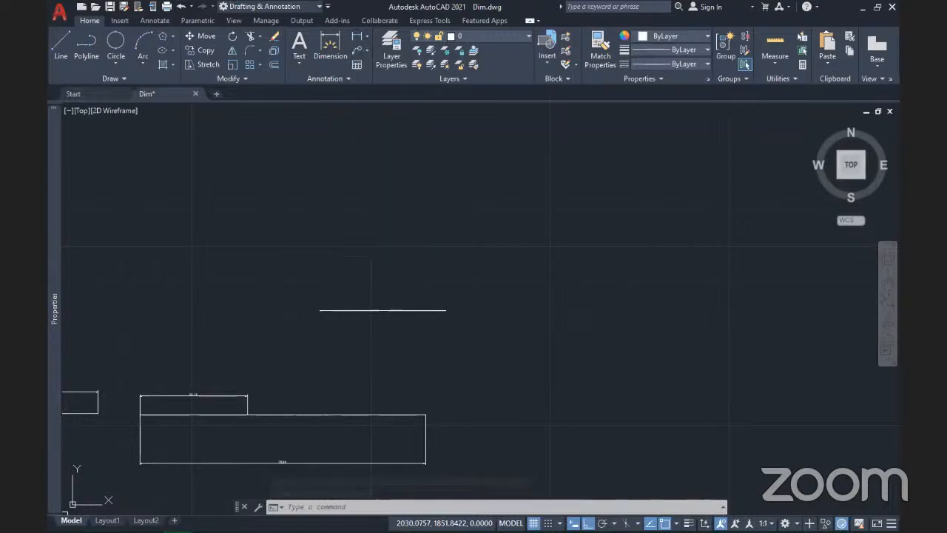
Step: Place a 35.19 linear dimension just above the short line, then select the line
{"action": "left_click", "coordinate": [320, 310]}
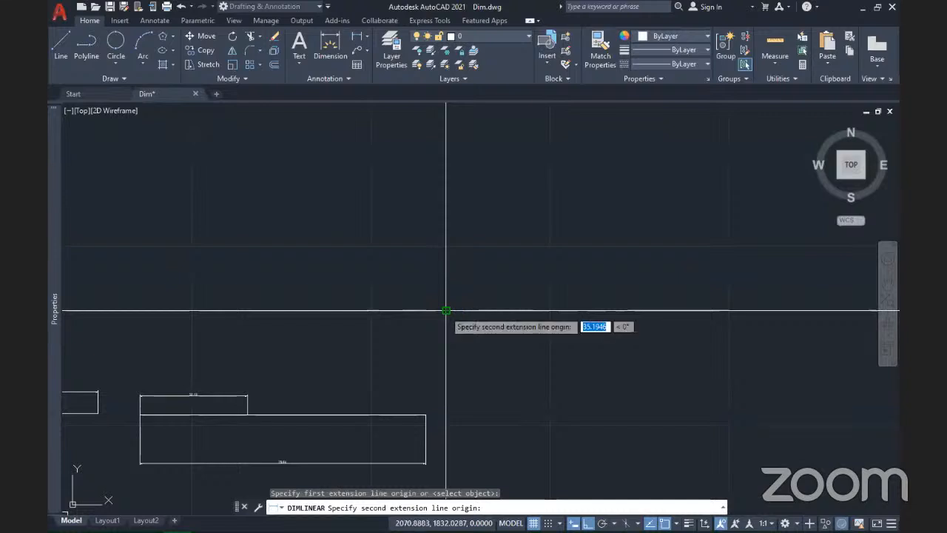
{"action": "left_click", "coordinate": [446, 310]}
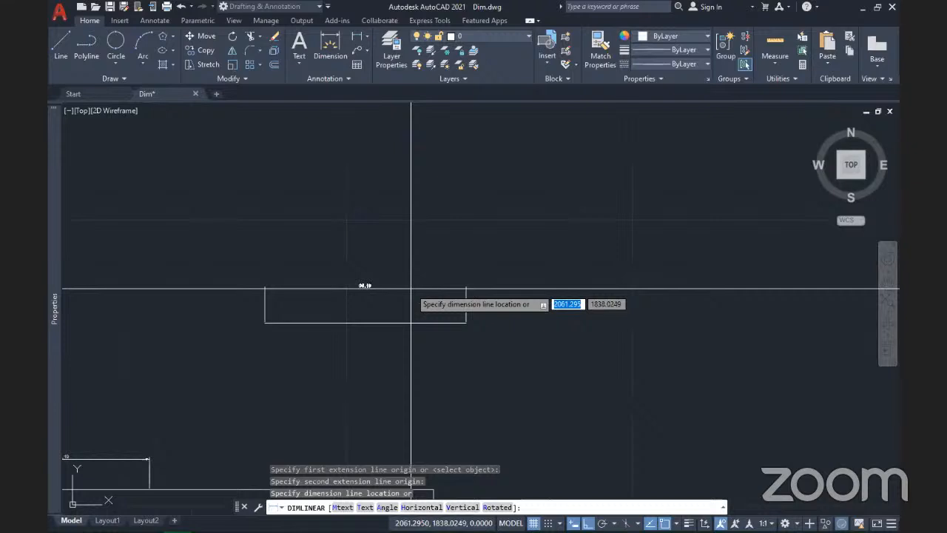
{"action": "scroll", "coordinate": [410, 286], "scroll_direction": "up", "scroll_amount": 5}
{"action": "scroll", "coordinate": [410, 288], "scroll_direction": "down", "scroll_amount": 2}
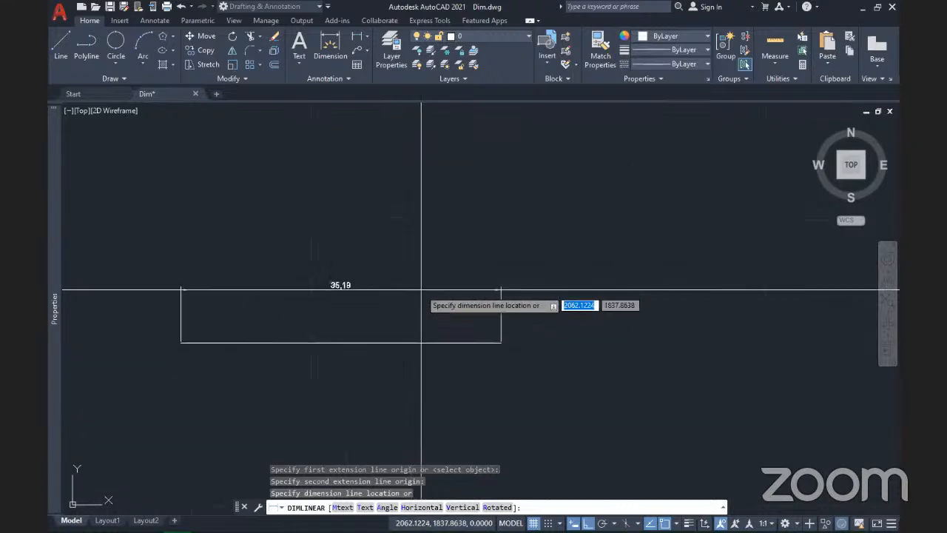
{"action": "left_click", "coordinate": [416, 292]}
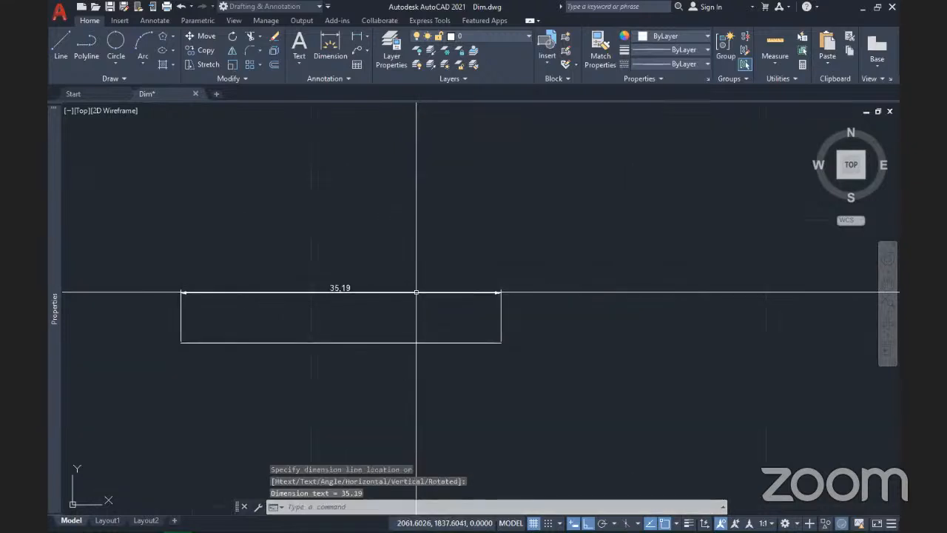
{"action": "left_click", "coordinate": [363, 353]}
{"action": "left_click", "coordinate": [323, 333]}
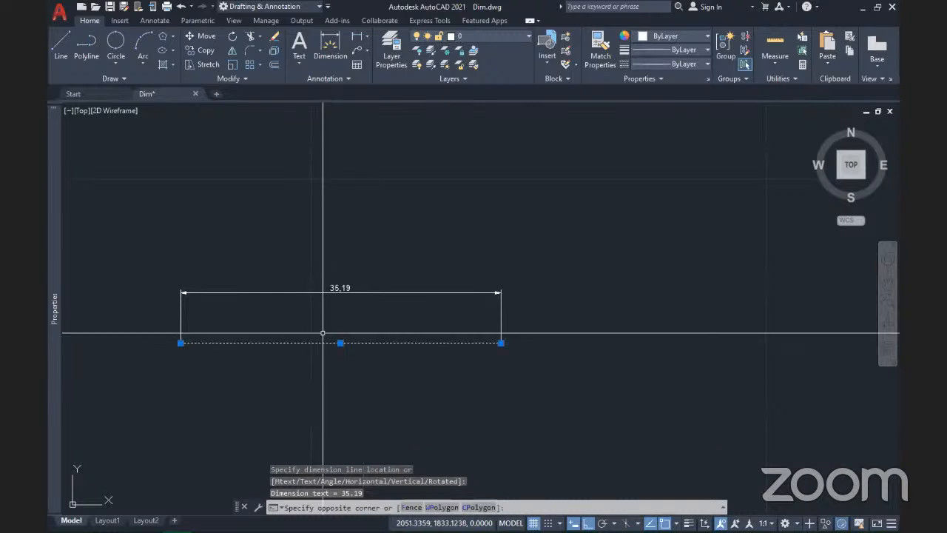
Step: Stretch the line's right end well past its dimension, which still reads 35,19
{"action": "left_click", "coordinate": [501, 343]}
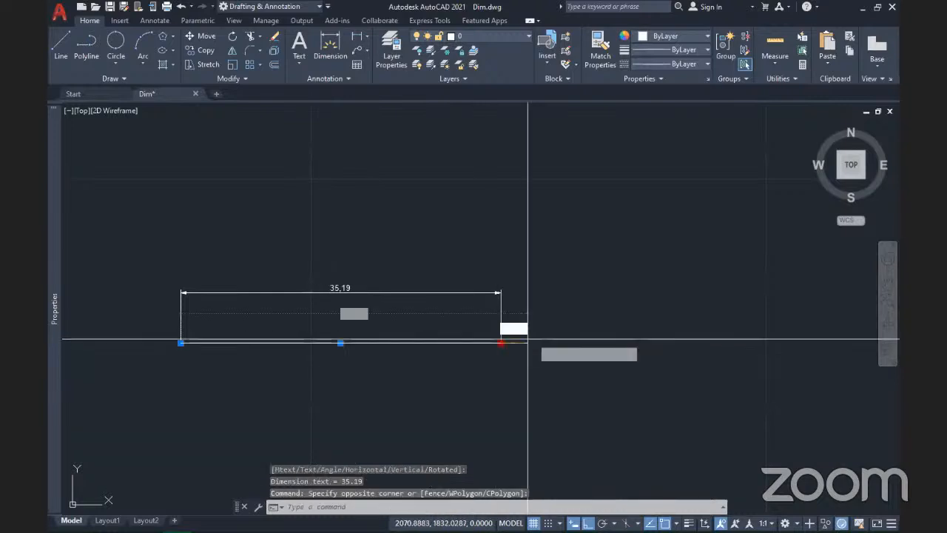
{"action": "left_click", "coordinate": [684, 318]}
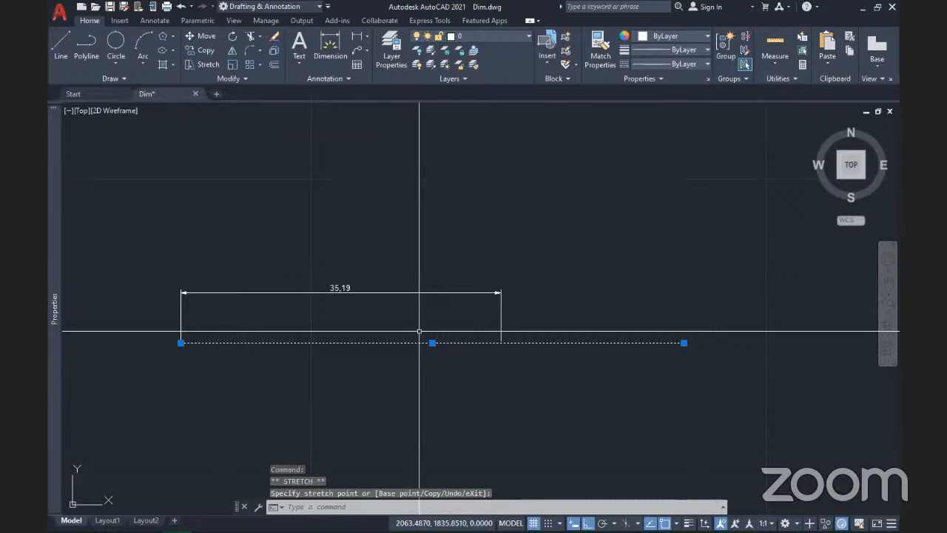
{"action": "scroll", "coordinate": [494, 261], "scroll_direction": "down", "scroll_amount": 6}
{"action": "scroll", "coordinate": [495, 261], "scroll_direction": "down", "scroll_amount": 2}
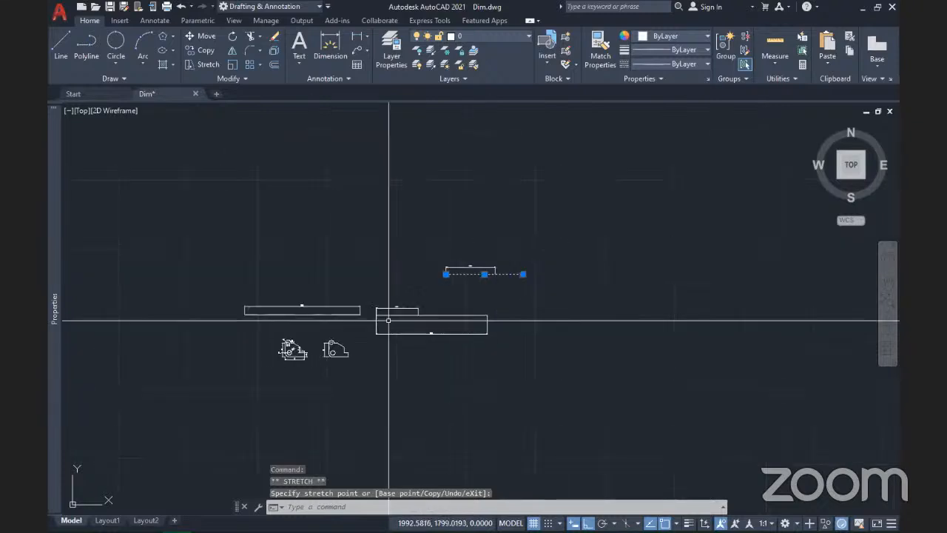
{"action": "scroll", "coordinate": [403, 311], "scroll_direction": "up", "scroll_amount": 2}
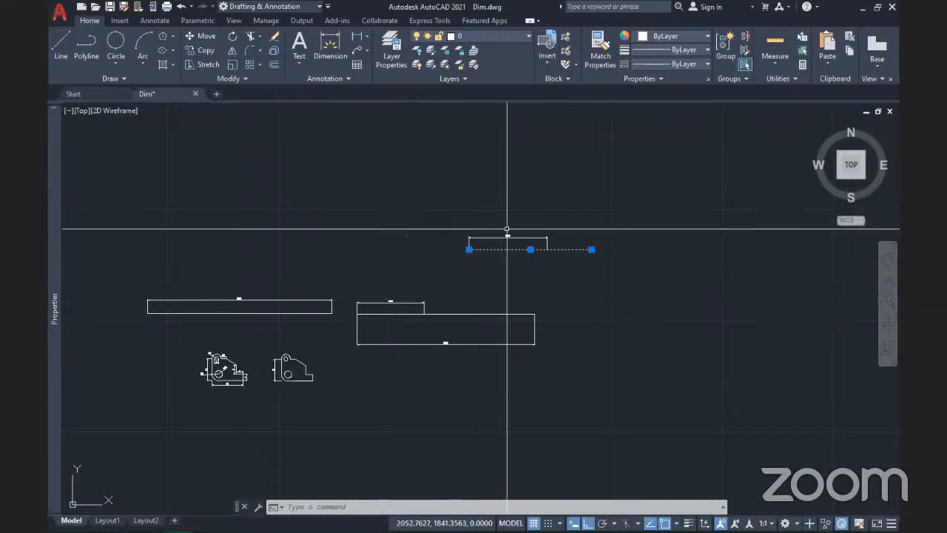
{"action": "scroll", "coordinate": [507, 229], "scroll_direction": "up", "scroll_amount": 4}
{"action": "scroll", "coordinate": [505, 228], "scroll_direction": "up", "scroll_amount": 2}
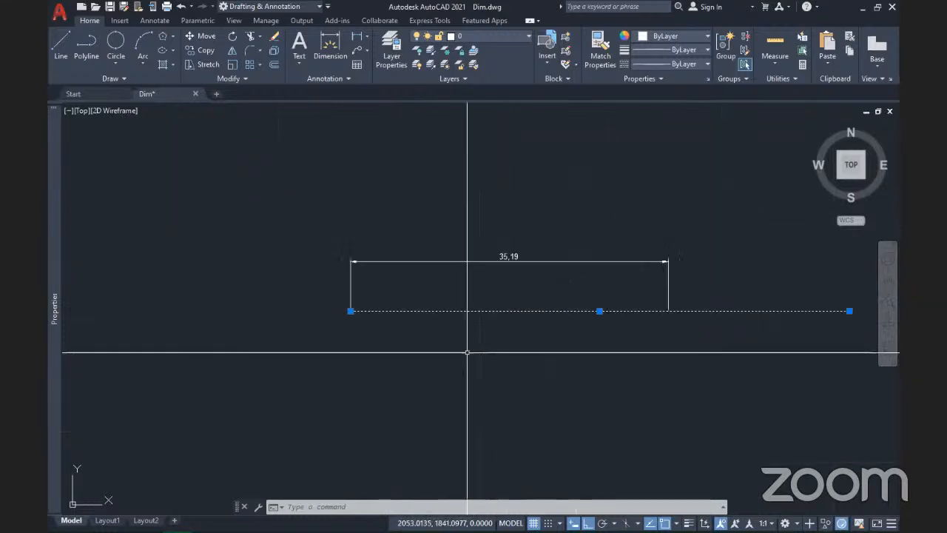
{"action": "key", "text": "Escape"}
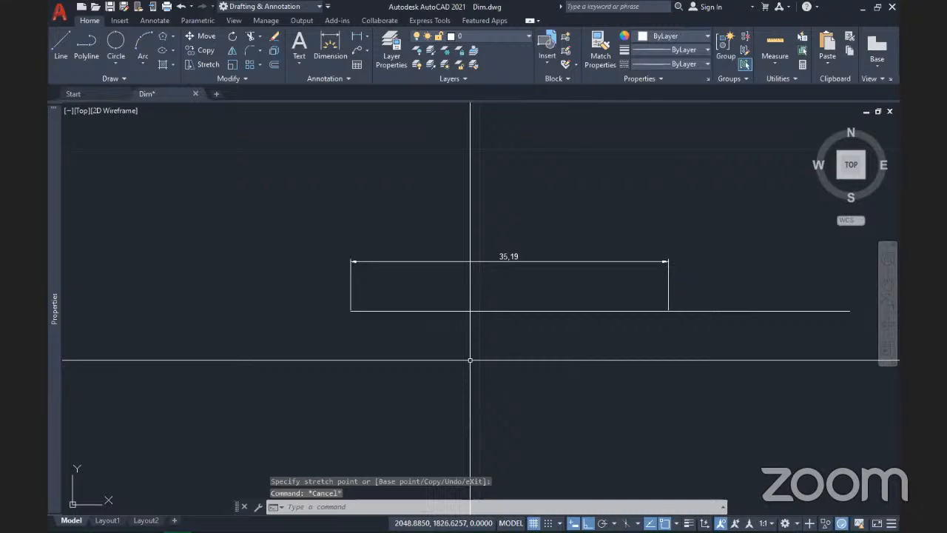
{"action": "scroll", "coordinate": [478, 307], "scroll_direction": "down", "scroll_amount": 2}
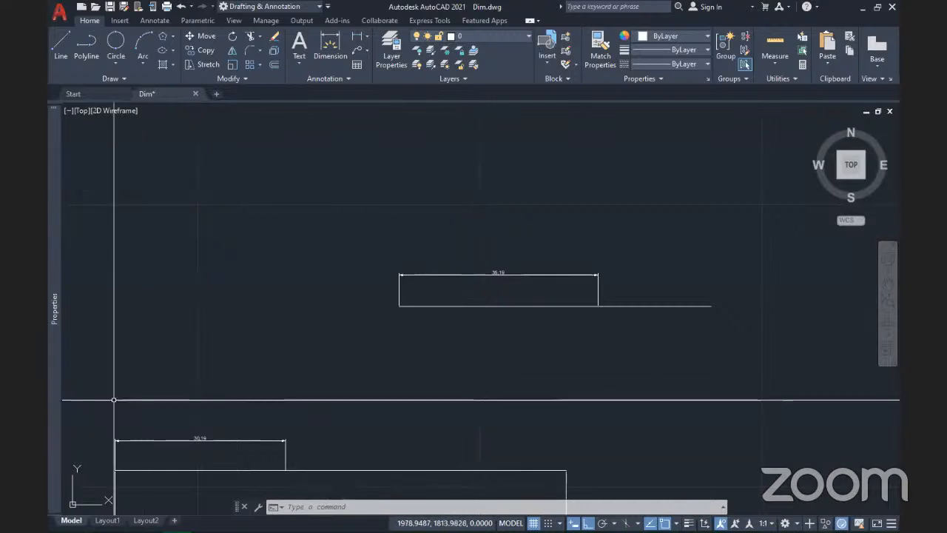
{"action": "scroll", "coordinate": [704, 374], "scroll_direction": "down", "scroll_amount": 5}
{"action": "scroll", "coordinate": [659, 383], "scroll_direction": "up", "scroll_amount": 5}
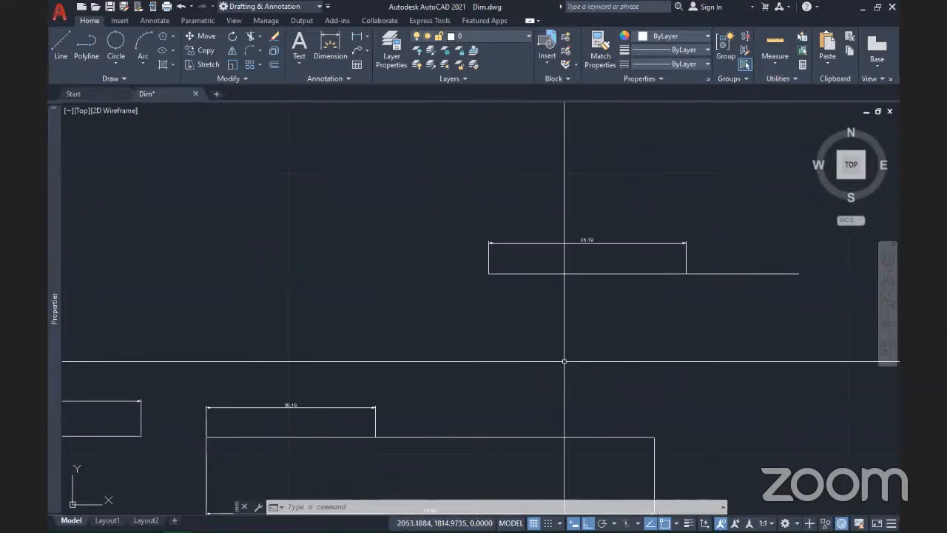
{"action": "scroll", "coordinate": [598, 243], "scroll_direction": "up", "scroll_amount": 4}
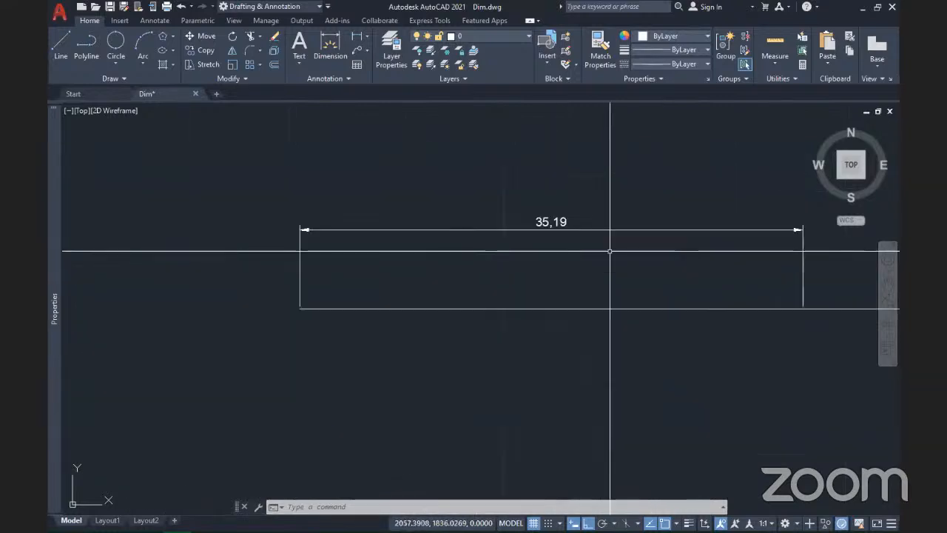
Step: Select the 35,19 dimension to inspect it, then clear the selection
{"action": "mouse_move", "coordinate": [550, 284]}
{"action": "middle_mouse_down"}
{"action": "mouse_move", "coordinate": [451, 328]}
{"action": "mouse_move", "coordinate": [458, 385]}
{"action": "middle_mouse_up"}
{"action": "scroll", "coordinate": [457, 384], "scroll_direction": "up", "scroll_amount": 2}
{"action": "scroll", "coordinate": [469, 389], "scroll_direction": "down", "scroll_amount": 2}
{"action": "left_click", "coordinate": [496, 364]}
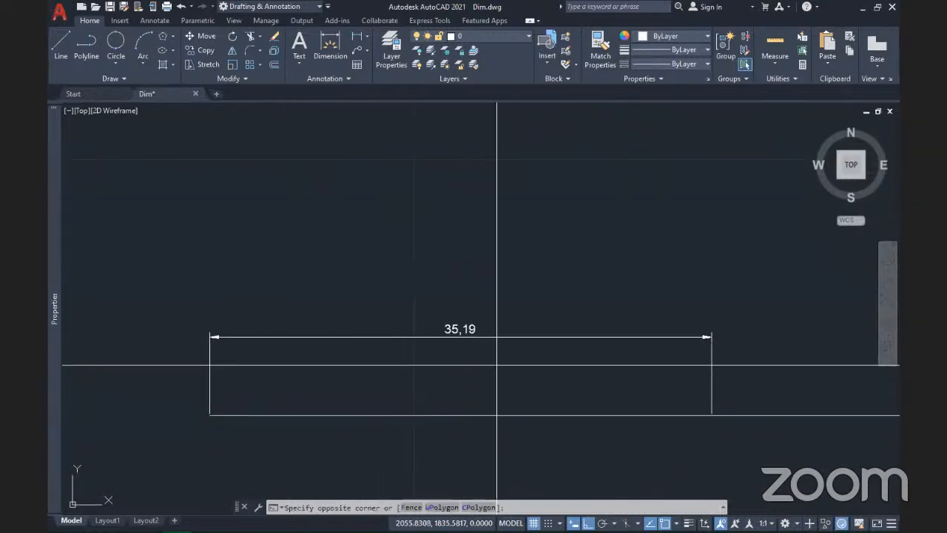
{"action": "left_click", "coordinate": [444, 259]}
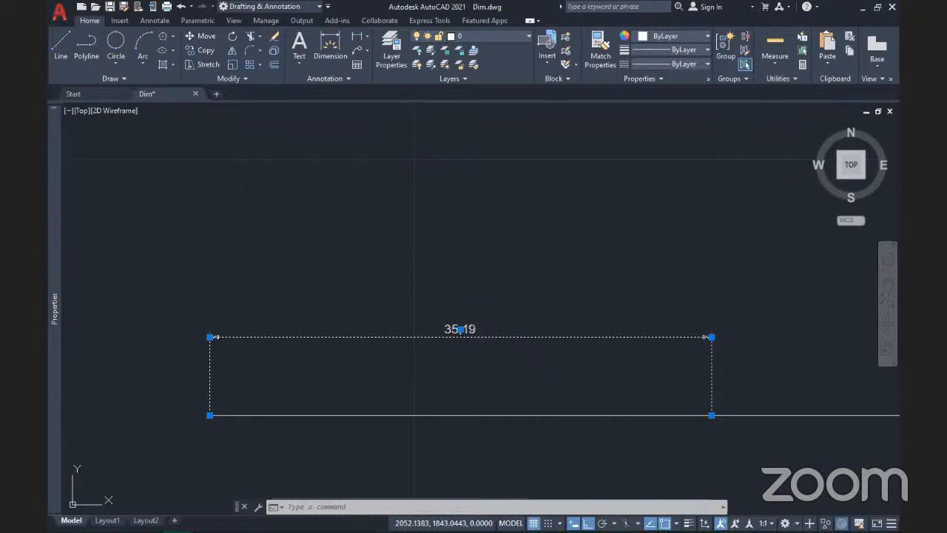
{"action": "key", "text": "Escape"}
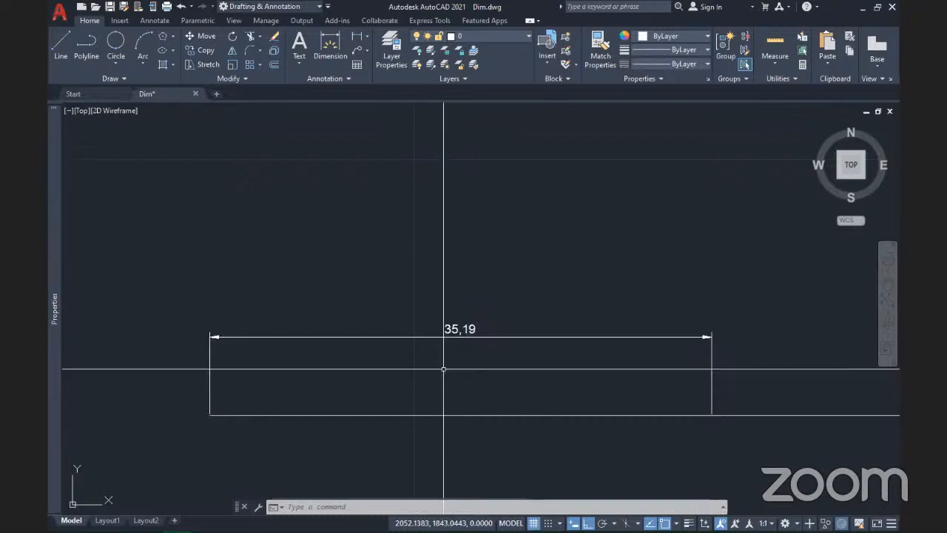
{"action": "key", "text": "Escape"}
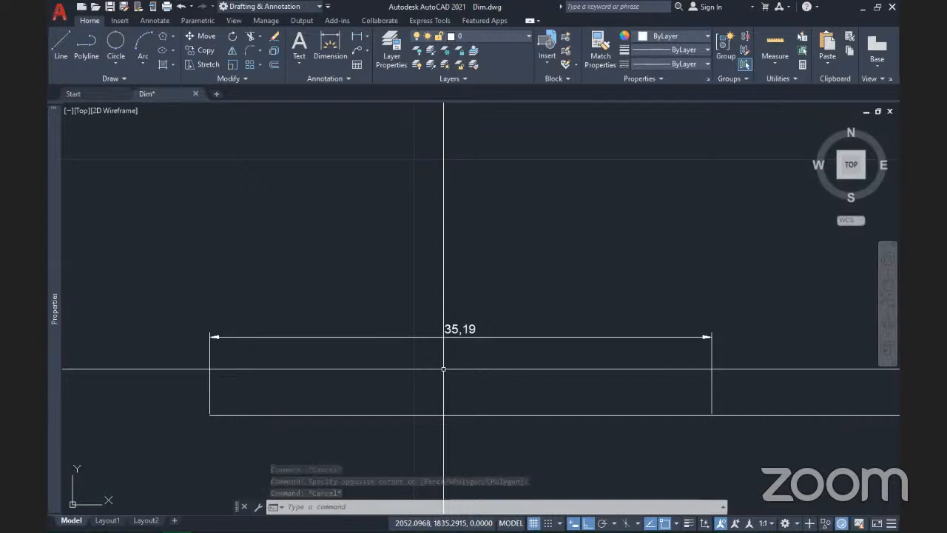
{"action": "left_click", "coordinate": [238, 388]}
{"action": "left_click", "coordinate": [135, 360]}
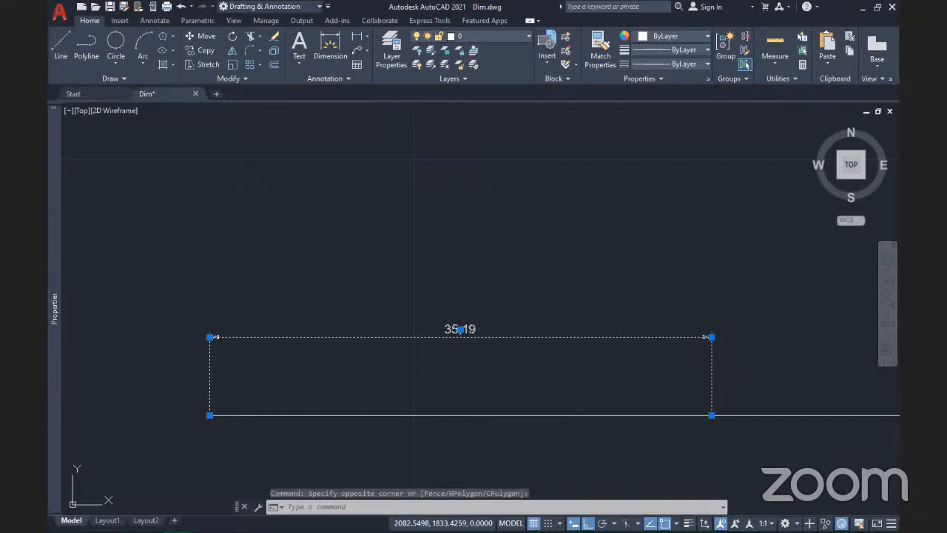
{"action": "key", "text": "Escape"}
{"action": "scroll", "coordinate": [748, 359], "scroll_direction": "down", "scroll_amount": 5}
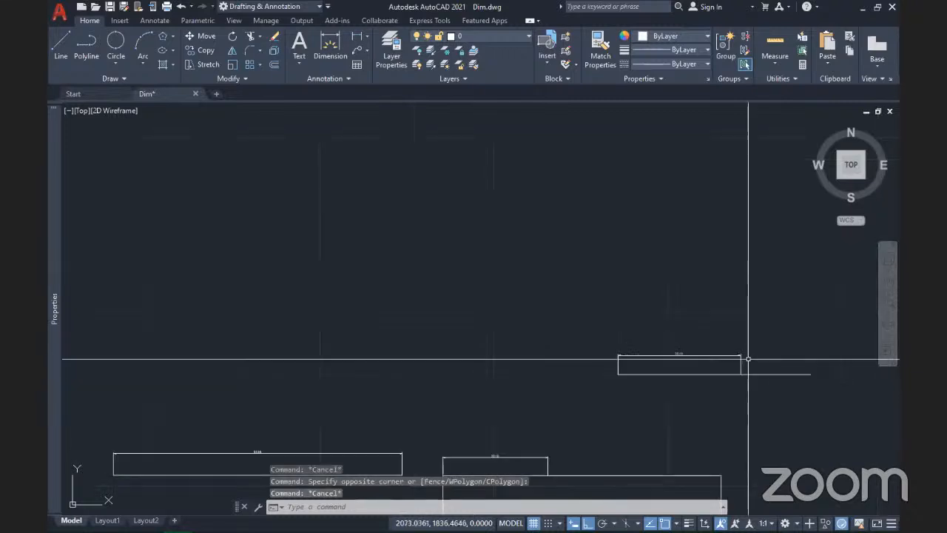
{"action": "middle_click_drag", "start_coordinate": [748, 359], "coordinate": [617, 395]}
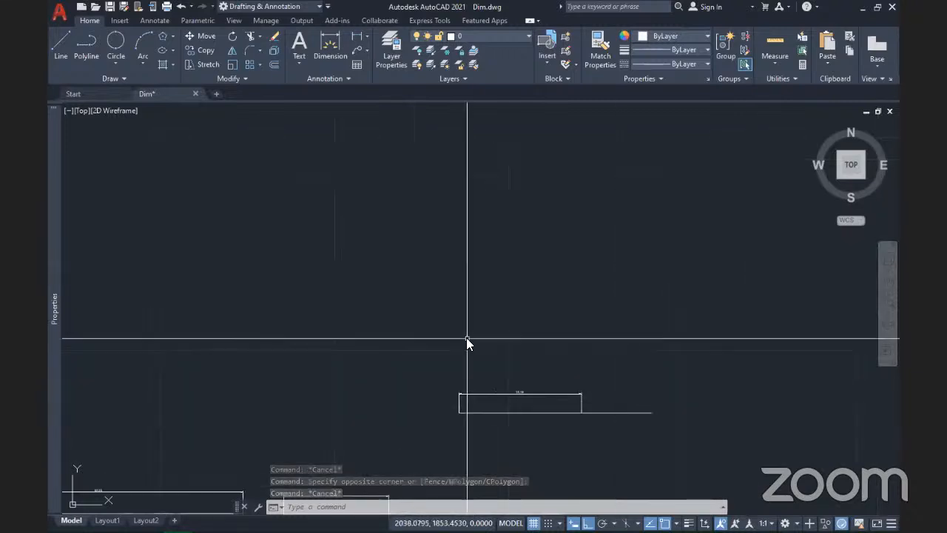
Step: Set DIMASSOC to 0 so new dimensions are created exploded
{"action": "type", "text": "dimassoc"}
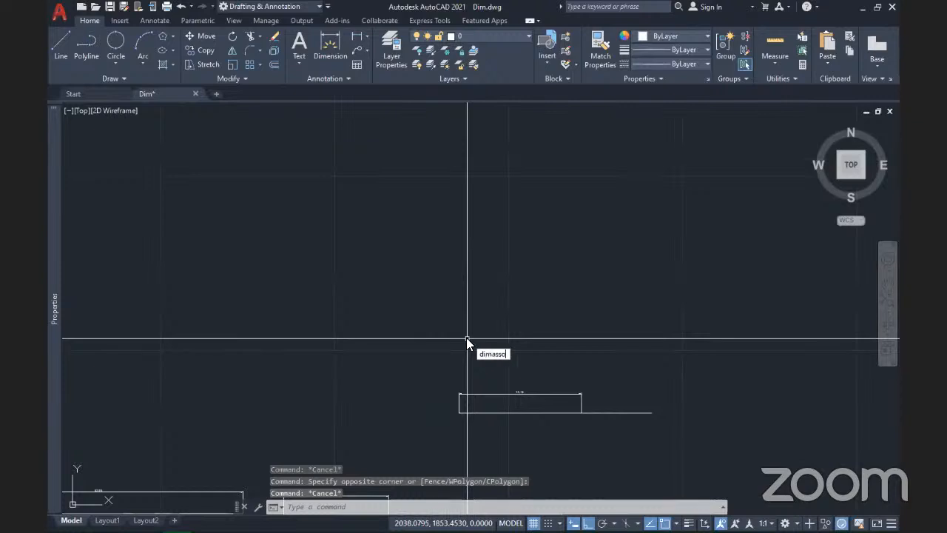
{"action": "key", "text": "Return"}
{"action": "type", "text": "0"}
{"action": "key", "text": "Return"}
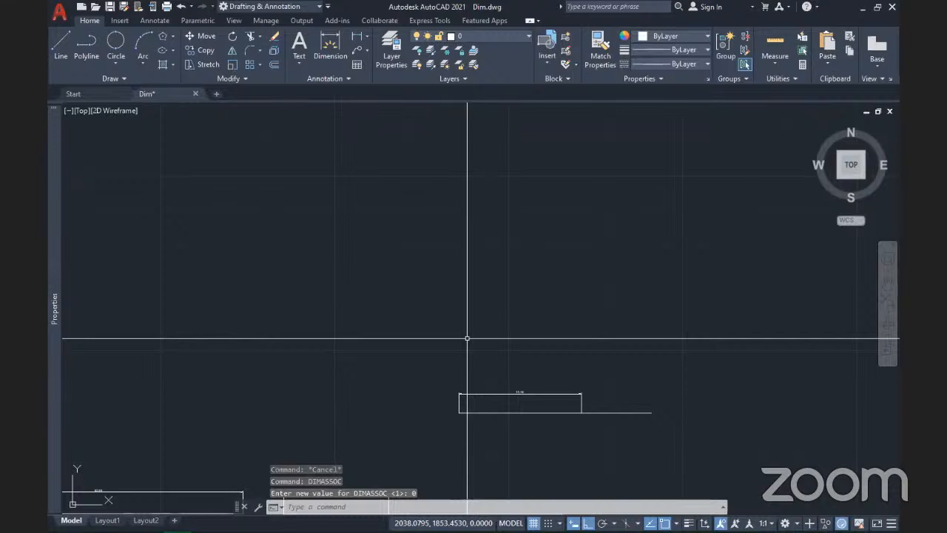
{"action": "left_click", "coordinate": [367, 37]}
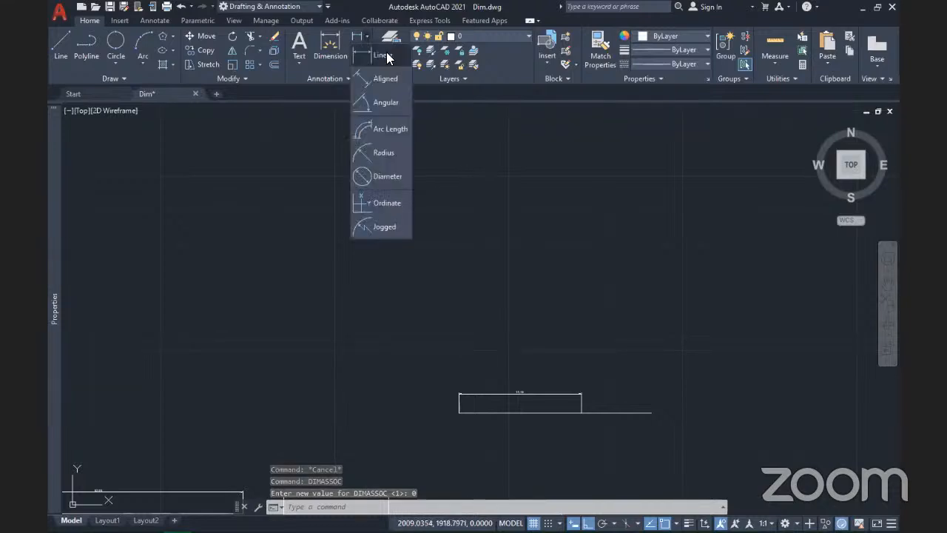
{"action": "left_click", "coordinate": [387, 58]}
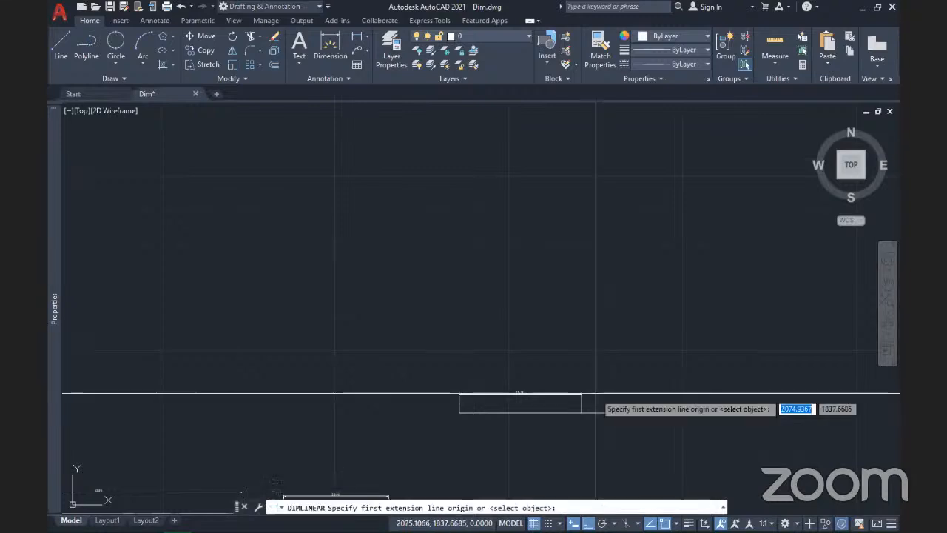
{"action": "middle_click_drag", "start_coordinate": [595, 404], "coordinate": [571, 324]}
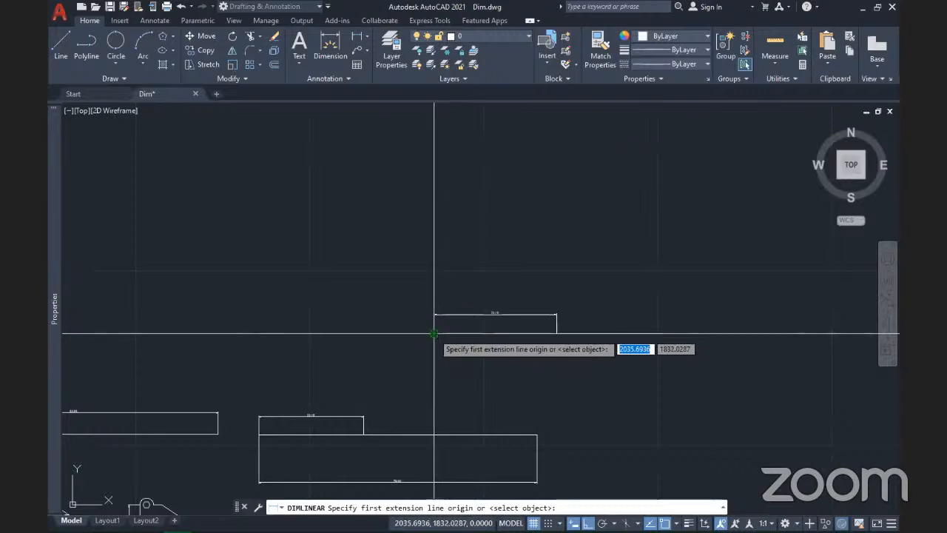
{"action": "left_click", "coordinate": [435, 334]}
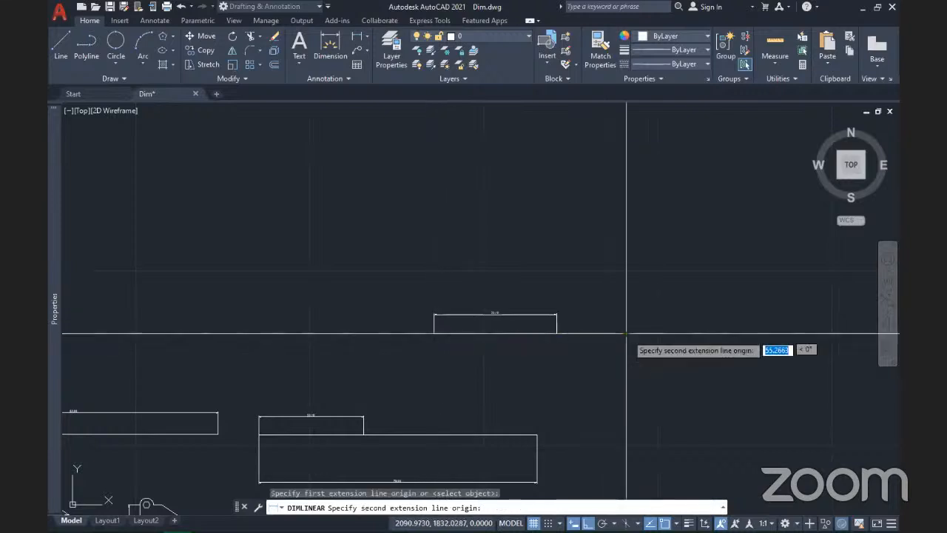
{"action": "left_click", "coordinate": [627, 334]}
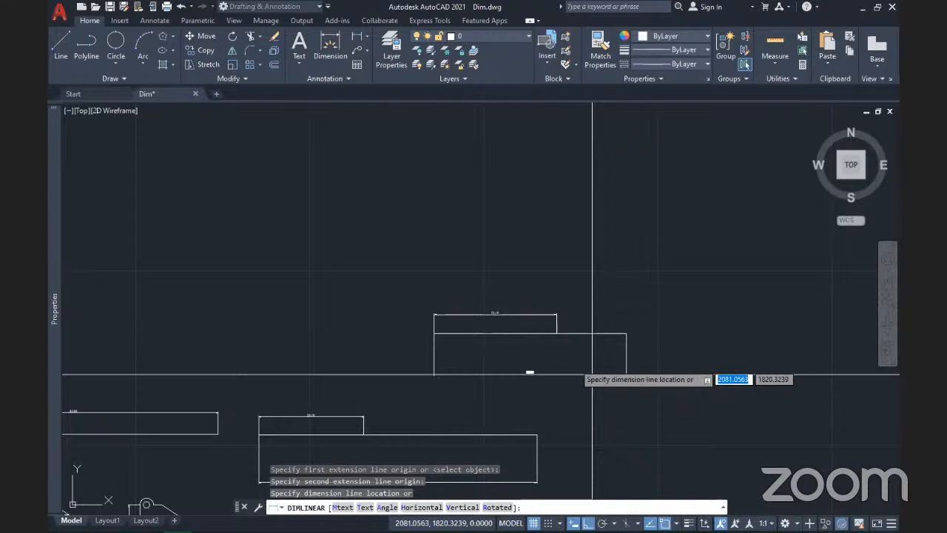
{"action": "type", "text": "t"}
{"action": "key", "text": "Return"}
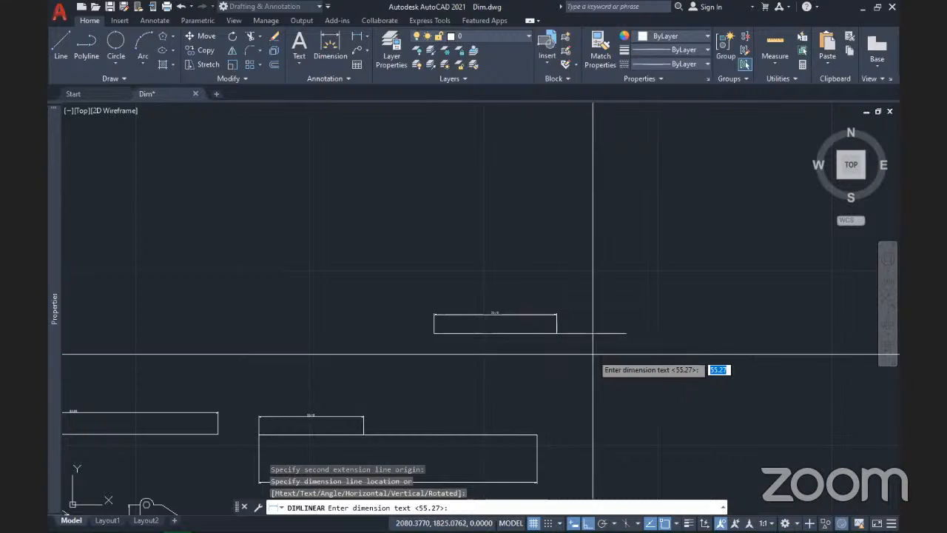
{"action": "scroll", "coordinate": [627, 333], "scroll_direction": "up", "scroll_amount": 4}
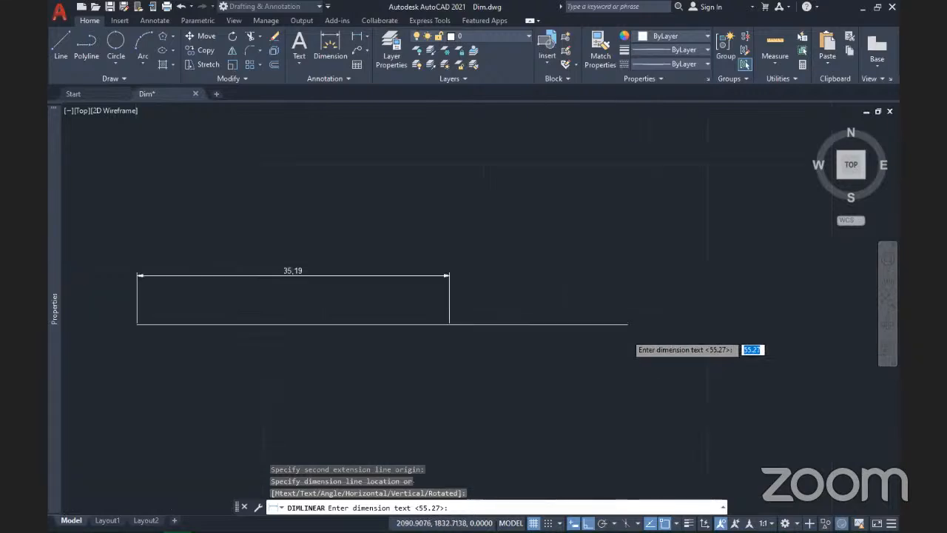
{"action": "middle_click_drag", "start_coordinate": [436, 382], "coordinate": [523, 361]}
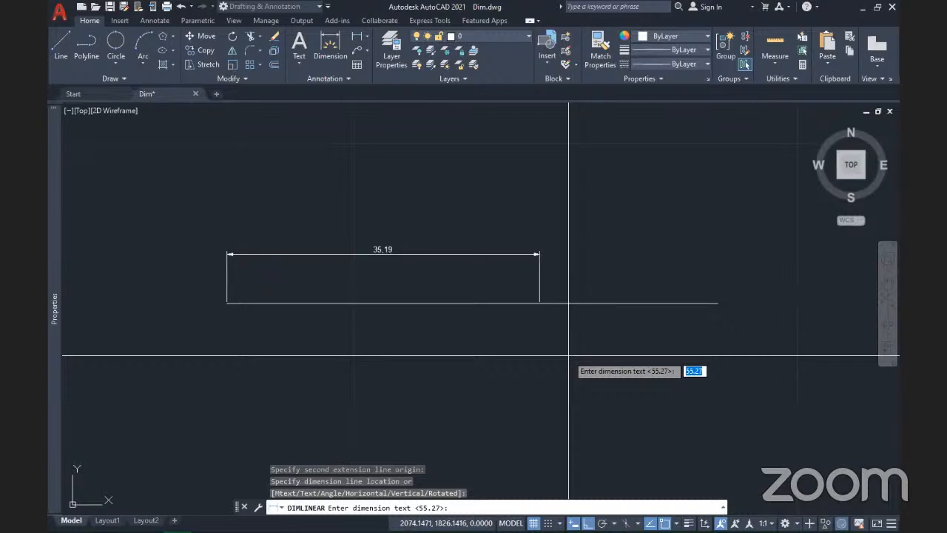
{"action": "key", "text": "Escape"}
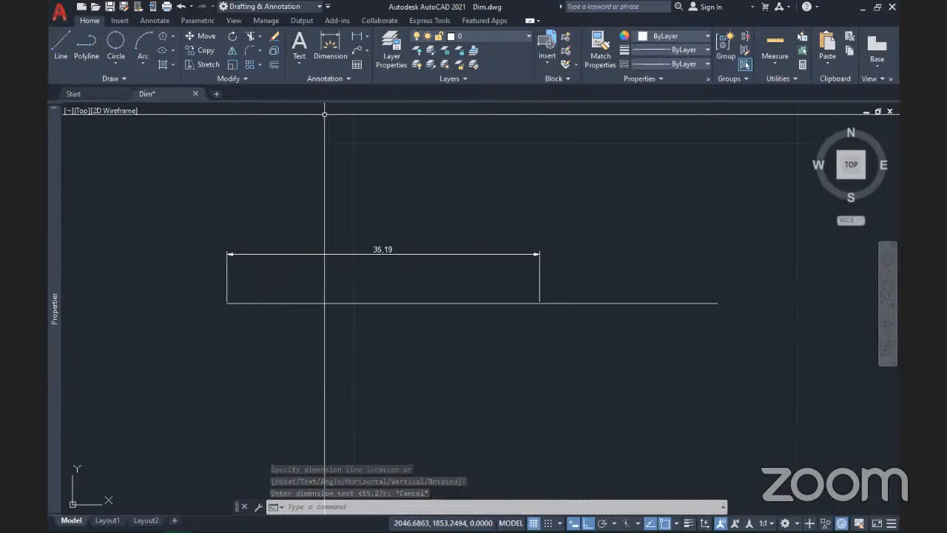
Step: Dimension the lengthened line below the rectangle, keeping the default 55,28 text
{"action": "left_click", "coordinate": [356, 36]}
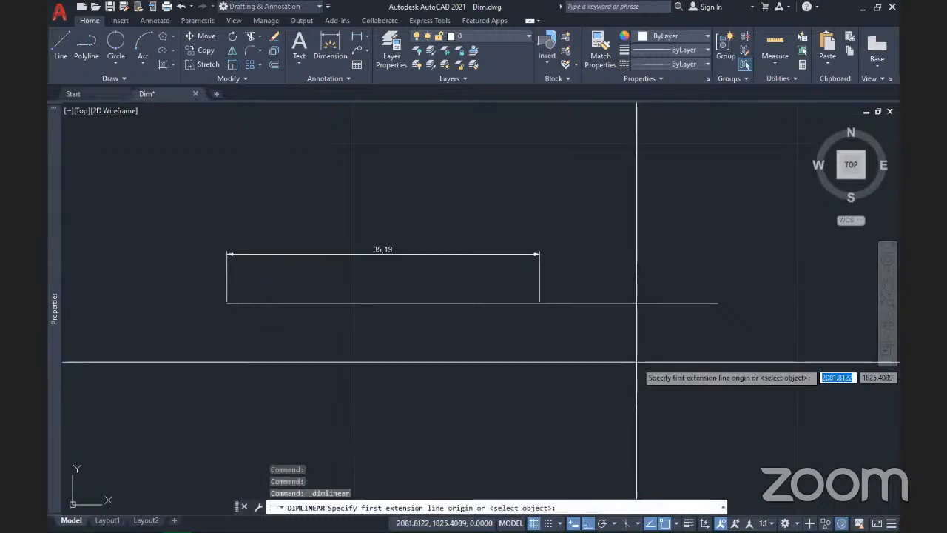
{"action": "left_click", "coordinate": [717, 304]}
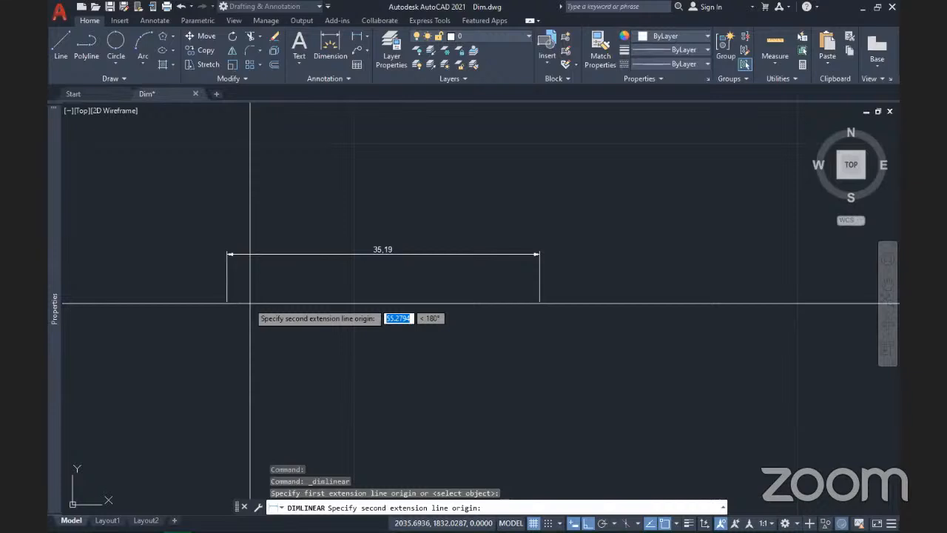
{"action": "left_click", "coordinate": [227, 303]}
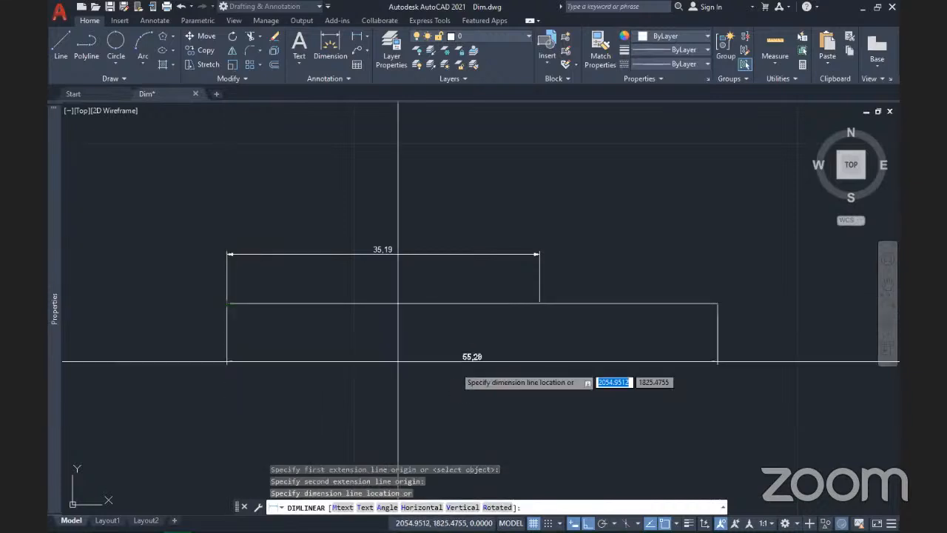
{"action": "type", "text": "t"}
{"action": "key", "text": "Return"}
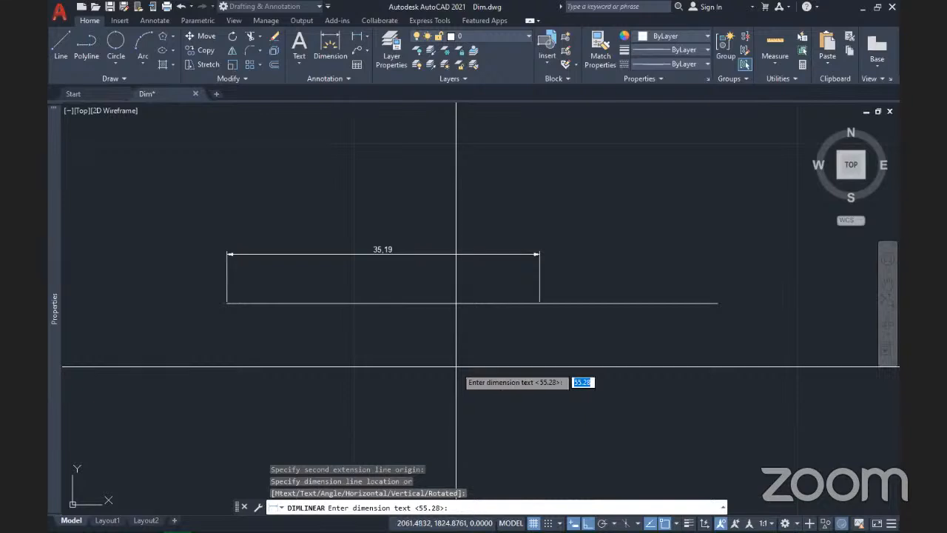
{"action": "left_click", "coordinate": [457, 365]}
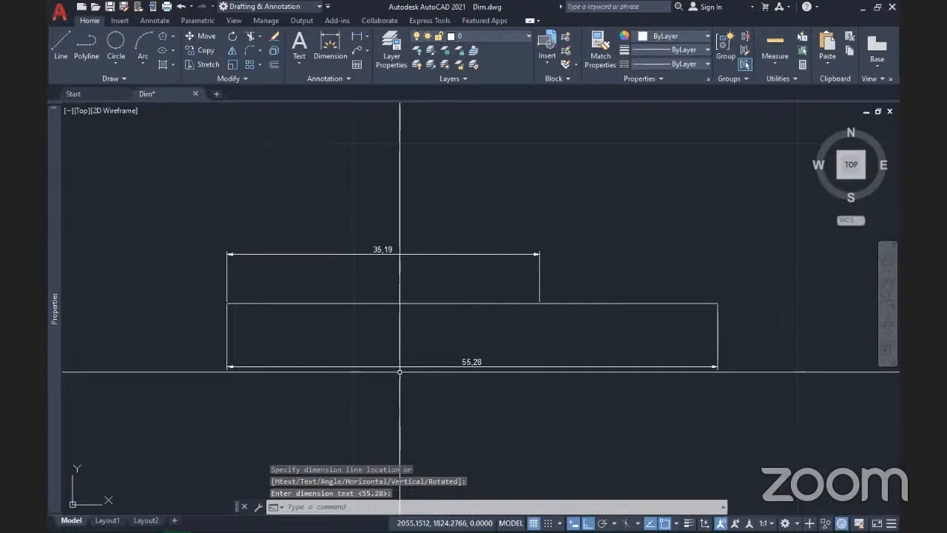
{"action": "scroll", "coordinate": [402, 375], "scroll_direction": "up", "scroll_amount": 2}
{"action": "scroll", "coordinate": [404, 336], "scroll_direction": "down", "scroll_amount": 2}
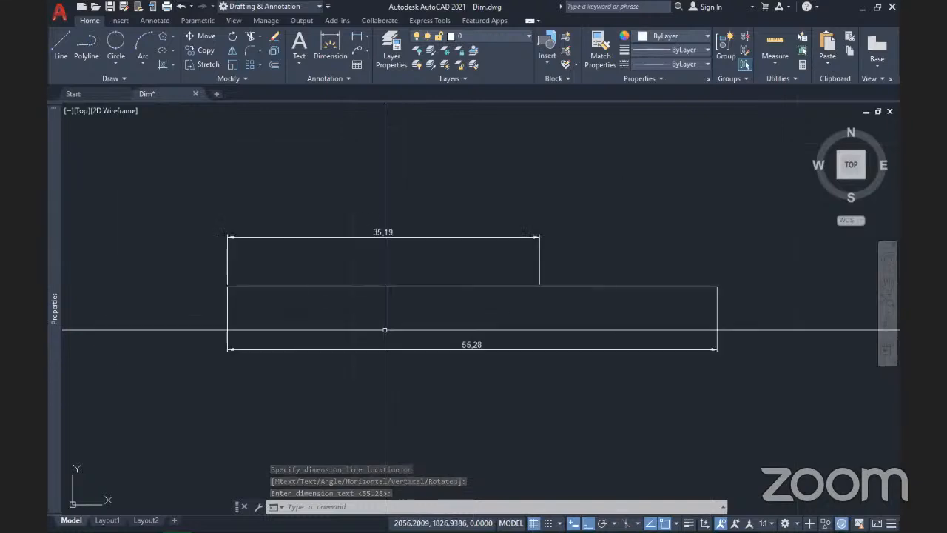
{"action": "left_click", "coordinate": [241, 334]}
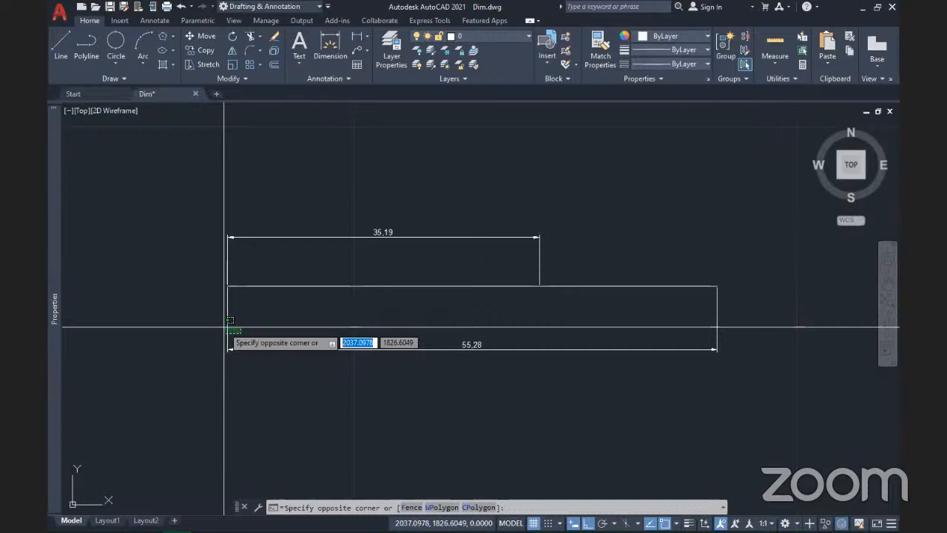
{"action": "left_click", "coordinate": [146, 318]}
{"action": "key", "text": "Escape"}
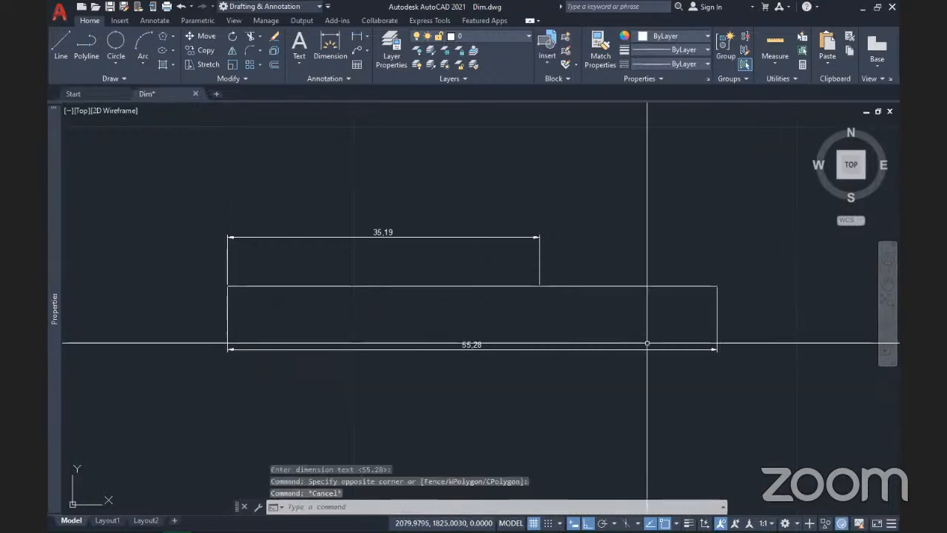
{"action": "left_click", "coordinate": [743, 339]}
{"action": "left_click", "coordinate": [665, 310]}
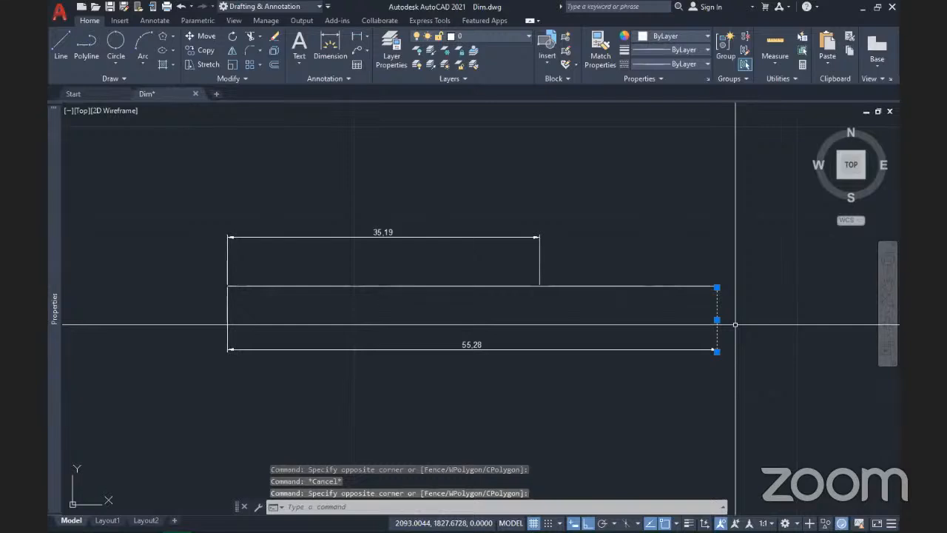
{"action": "key", "text": "Escape"}
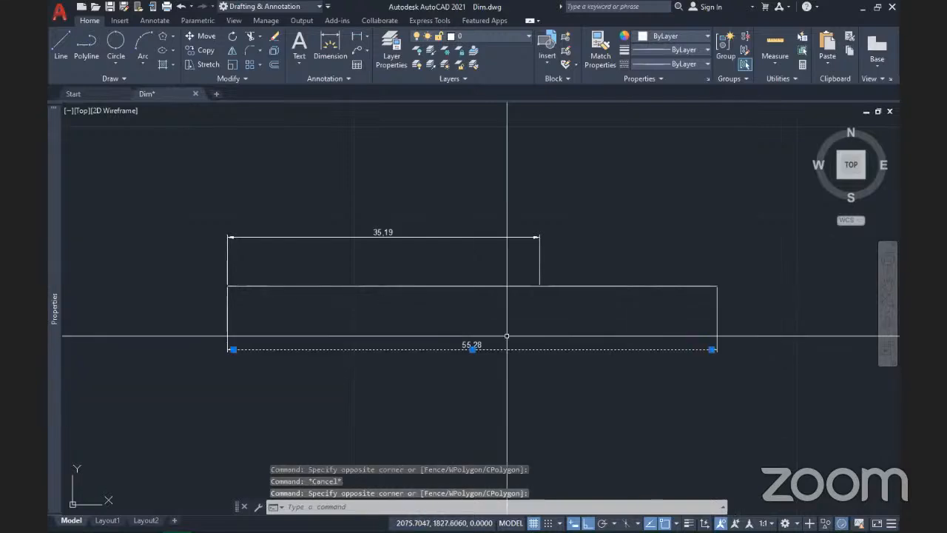
{"action": "scroll", "coordinate": [481, 345], "scroll_direction": "up", "scroll_amount": 6}
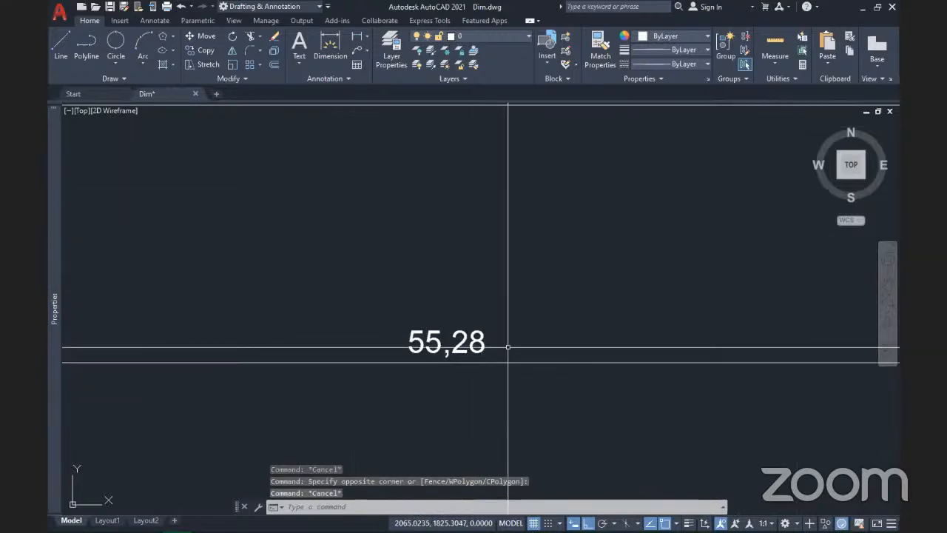
{"action": "left_click", "coordinate": [509, 348]}
{"action": "left_click", "coordinate": [428, 303]}
{"action": "scroll", "coordinate": [433, 298], "scroll_direction": "down", "scroll_amount": 4}
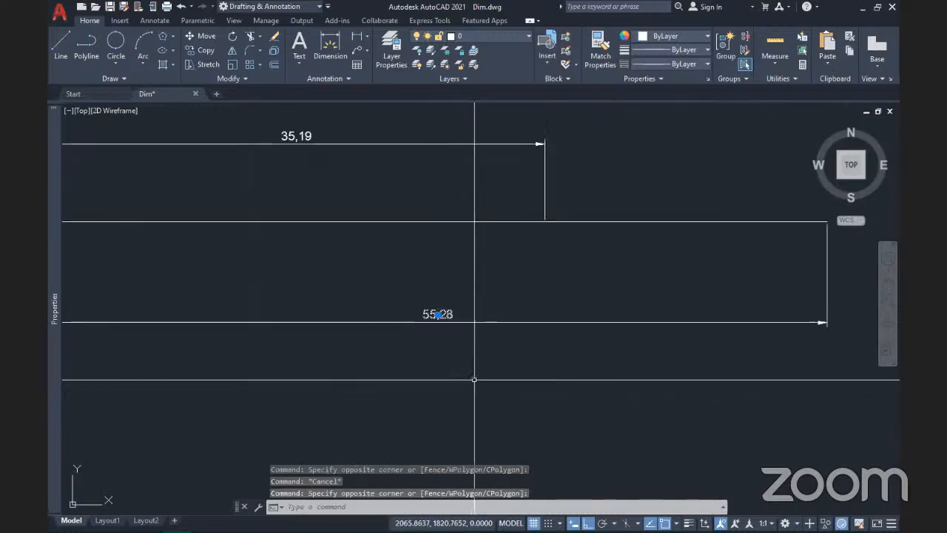
{"action": "scroll", "coordinate": [474, 374], "scroll_direction": "down", "scroll_amount": 3}
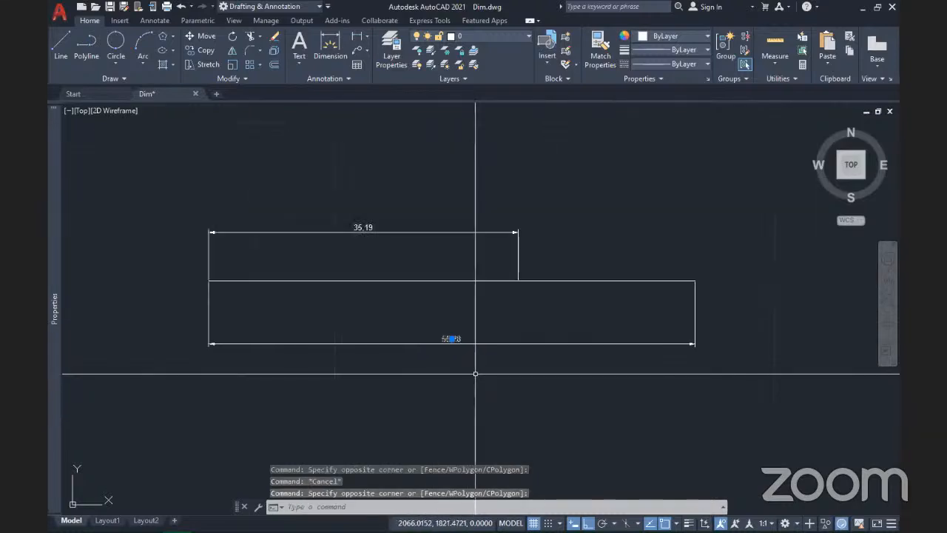
{"action": "left_click", "coordinate": [229, 327]}
{"action": "left_click", "coordinate": [140, 305]}
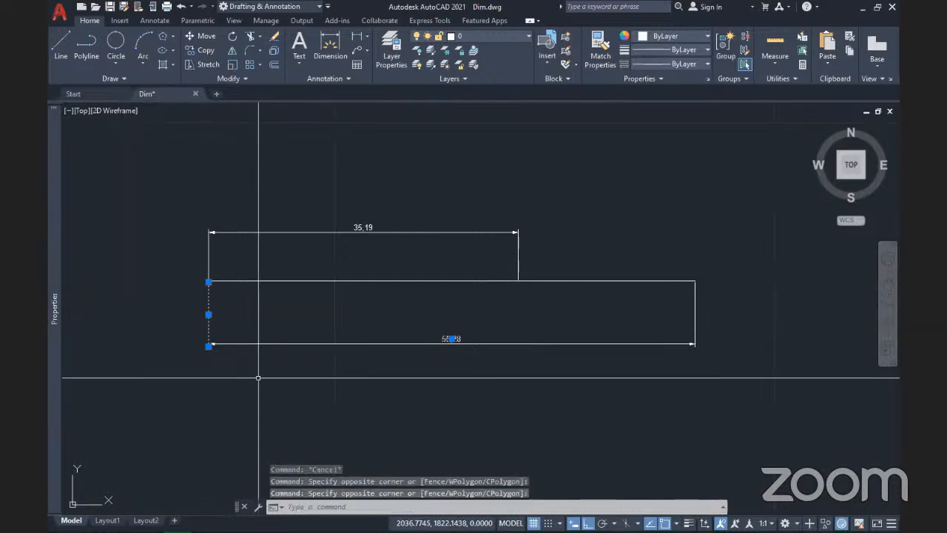
{"action": "left_click", "coordinate": [735, 324]}
{"action": "left_click", "coordinate": [672, 315]}
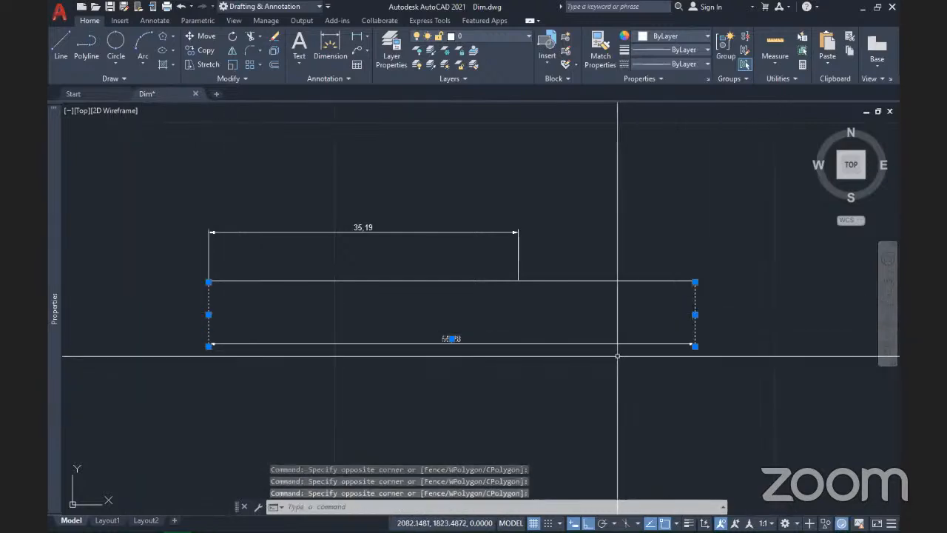
{"action": "left_click", "coordinate": [617, 356]}
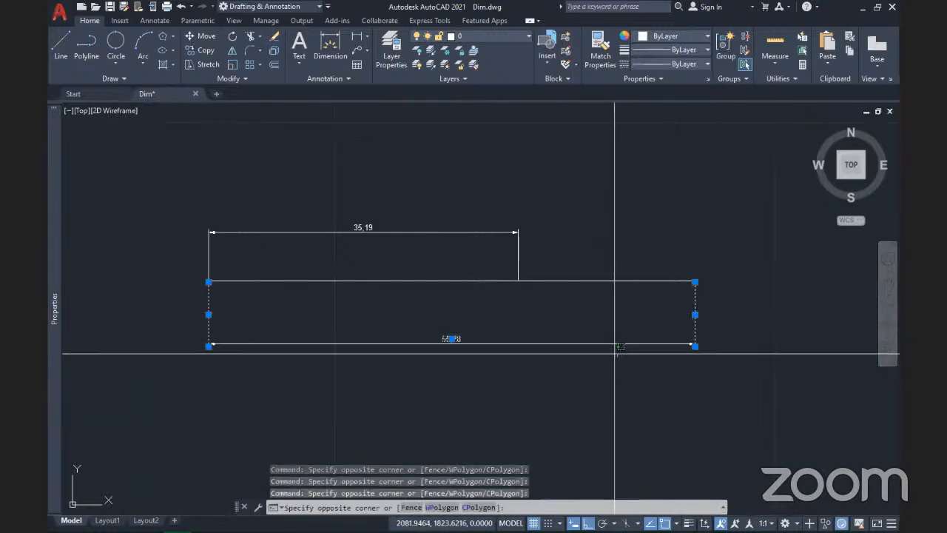
{"action": "left_click", "coordinate": [570, 314]}
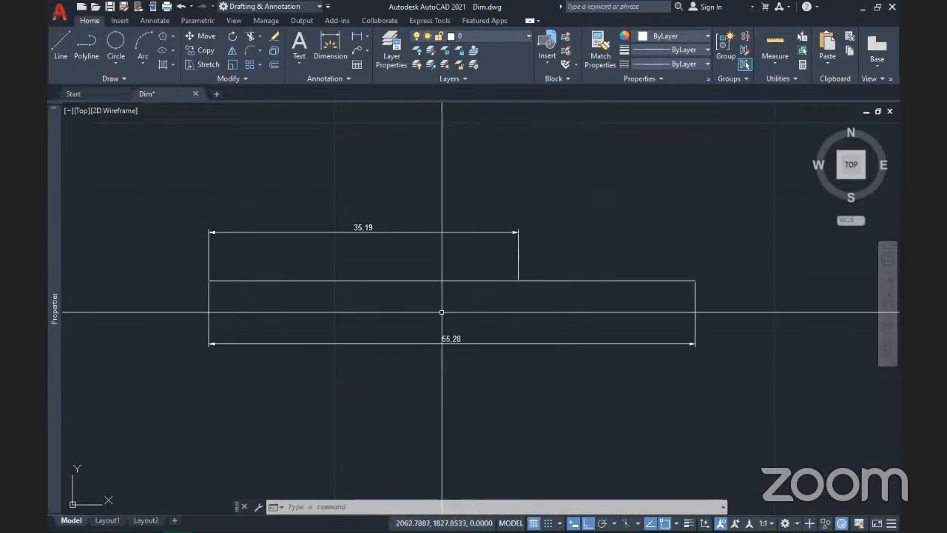
{"action": "left_click", "coordinate": [379, 245]}
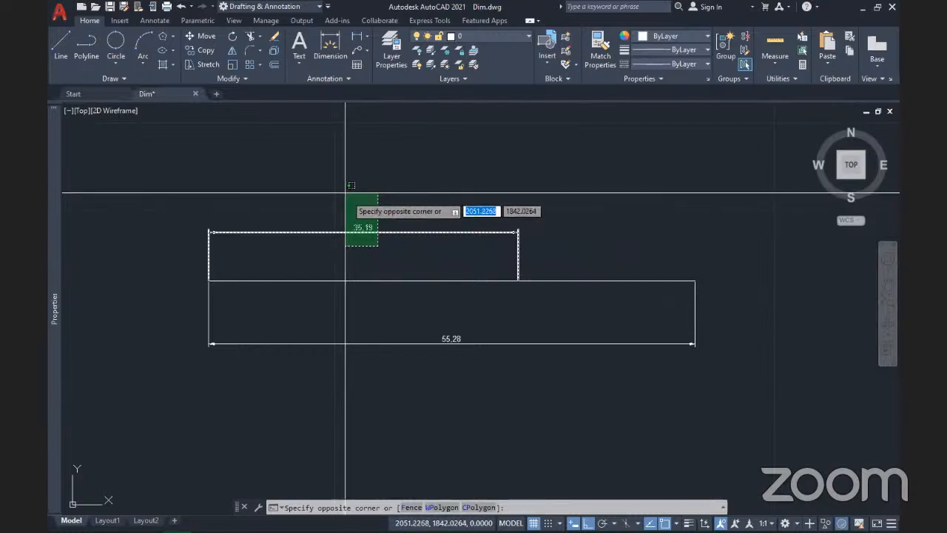
{"action": "left_click", "coordinate": [402, 258]}
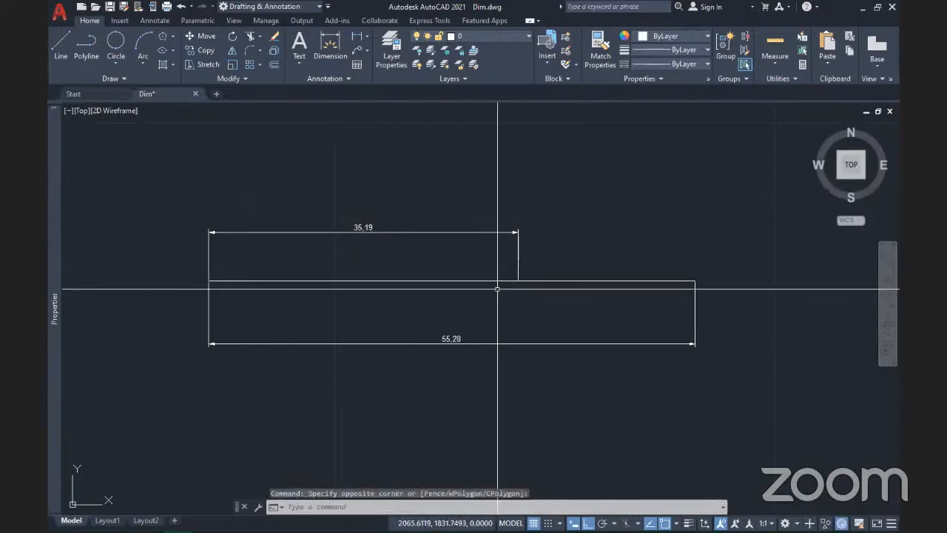
{"action": "scroll", "coordinate": [571, 291], "scroll_direction": "down", "scroll_amount": 5}
{"action": "scroll", "coordinate": [488, 358], "scroll_direction": "up", "scroll_amount": 4}
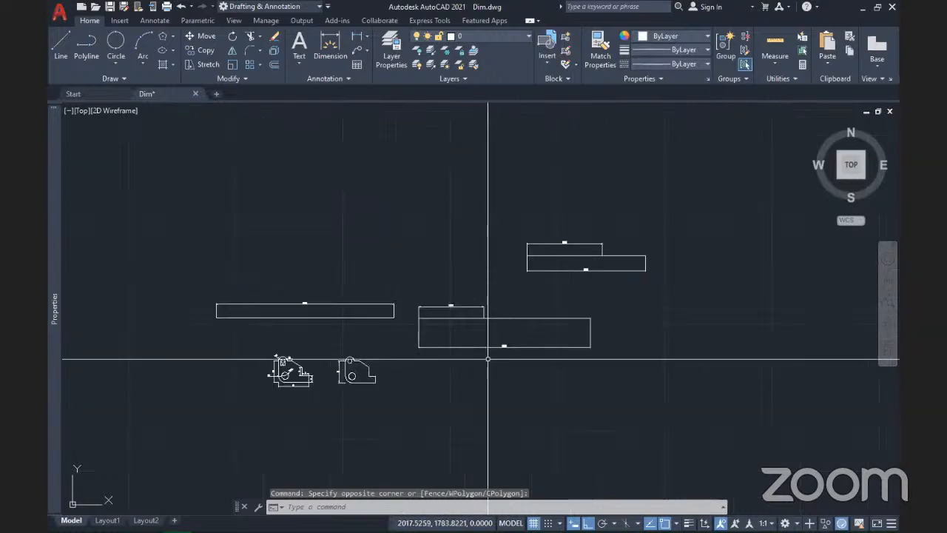
{"action": "left_click", "coordinate": [584, 342]}
{"action": "left_click", "coordinate": [568, 329]}
{"action": "key", "text": "Escape"}
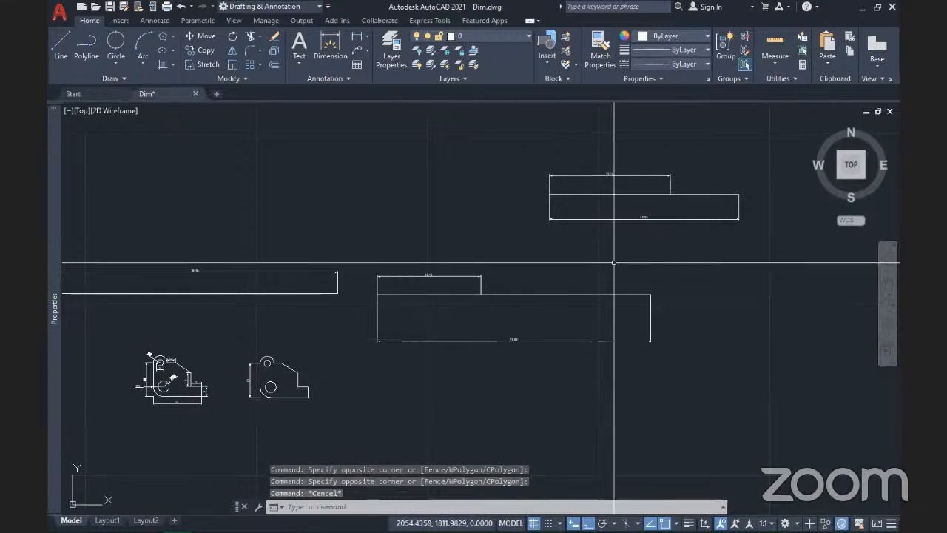
{"action": "scroll", "coordinate": [663, 223], "scroll_direction": "up", "scroll_amount": 4}
{"action": "left_click", "coordinate": [663, 222]}
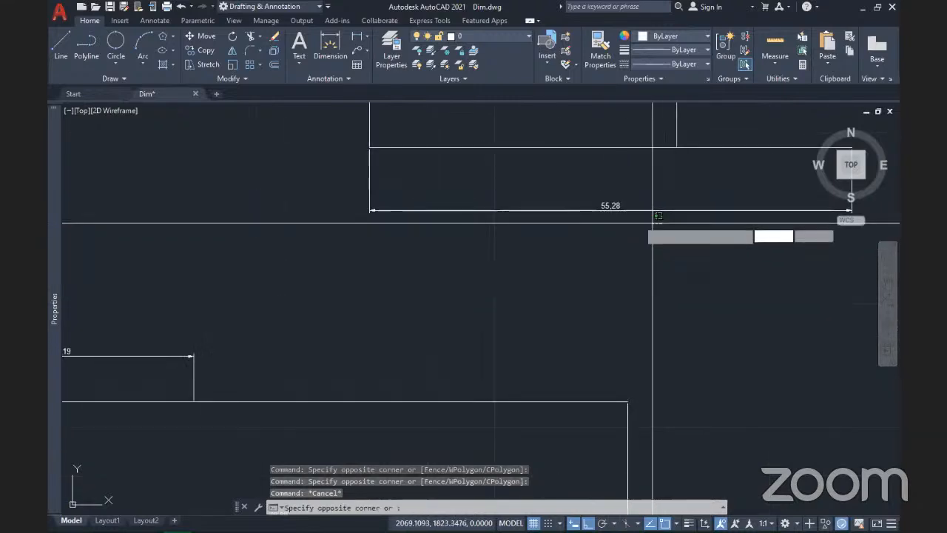
{"action": "left_click", "coordinate": [672, 196]}
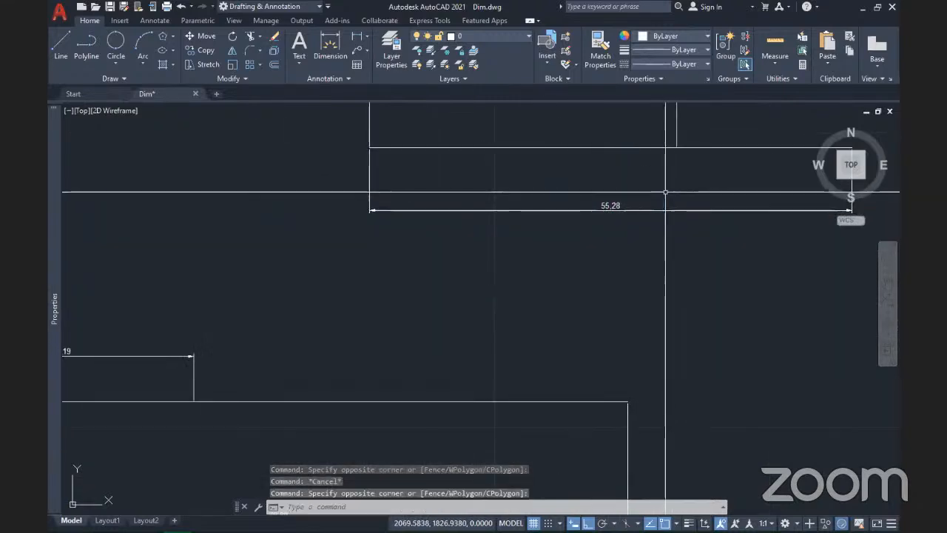
{"action": "left_click", "coordinate": [679, 228]}
{"action": "left_click", "coordinate": [660, 194]}
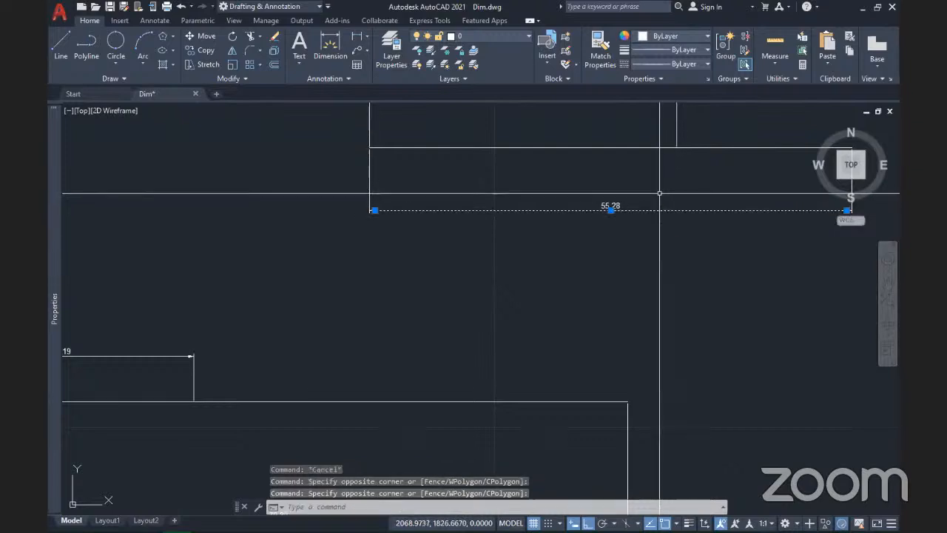
{"action": "key", "text": "Escape"}
{"action": "scroll", "coordinate": [385, 206], "scroll_direction": "up", "scroll_amount": 6}
{"action": "left_click", "coordinate": [336, 229]}
{"action": "scroll", "coordinate": [308, 292], "scroll_direction": "down", "scroll_amount": 5}
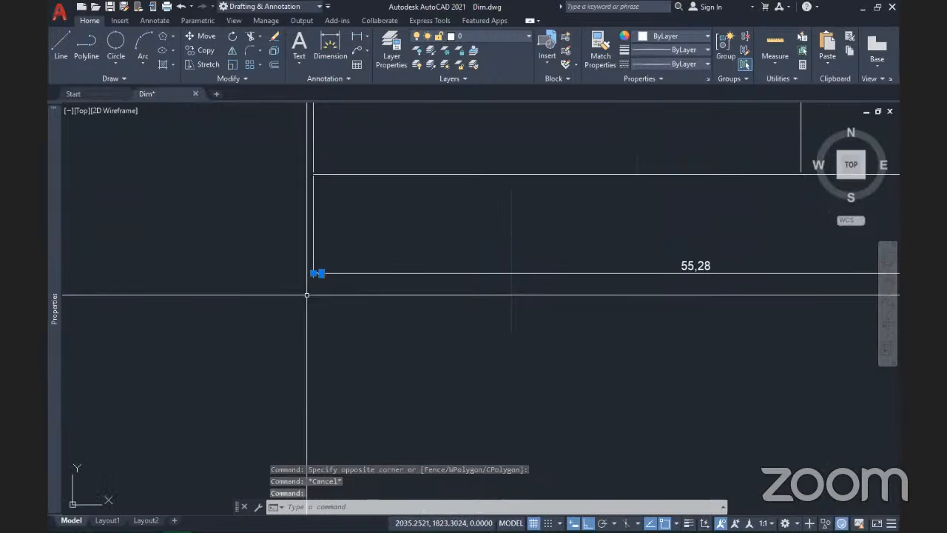
Step: Erase the lower rectangle and its exploded 55,28 dimension, leaving only the 35,19 dimension
{"action": "scroll", "coordinate": [537, 323], "scroll_direction": "down", "scroll_amount": 2}
{"action": "middle_click_drag", "start_coordinate": [537, 324], "coordinate": [357, 302]}
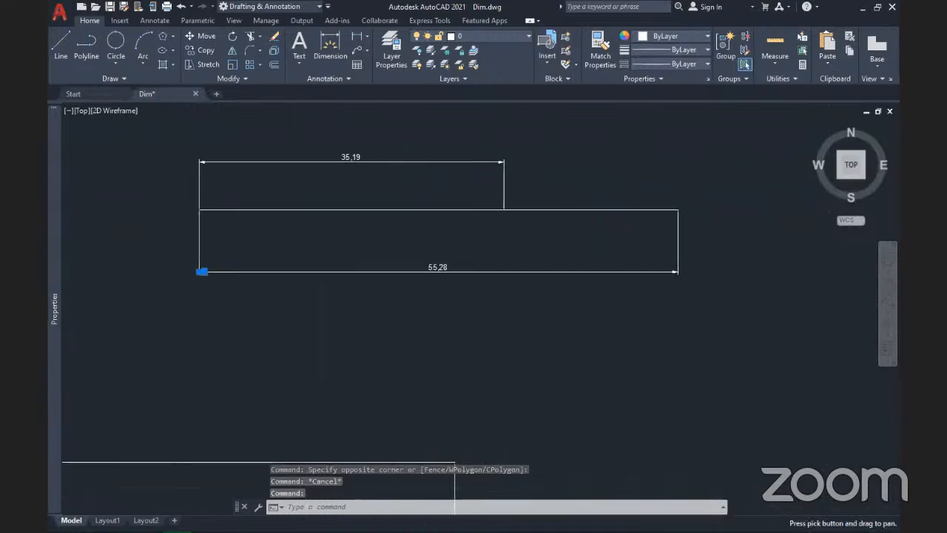
{"action": "left_click", "coordinate": [692, 301]}
{"action": "left_click", "coordinate": [149, 245]}
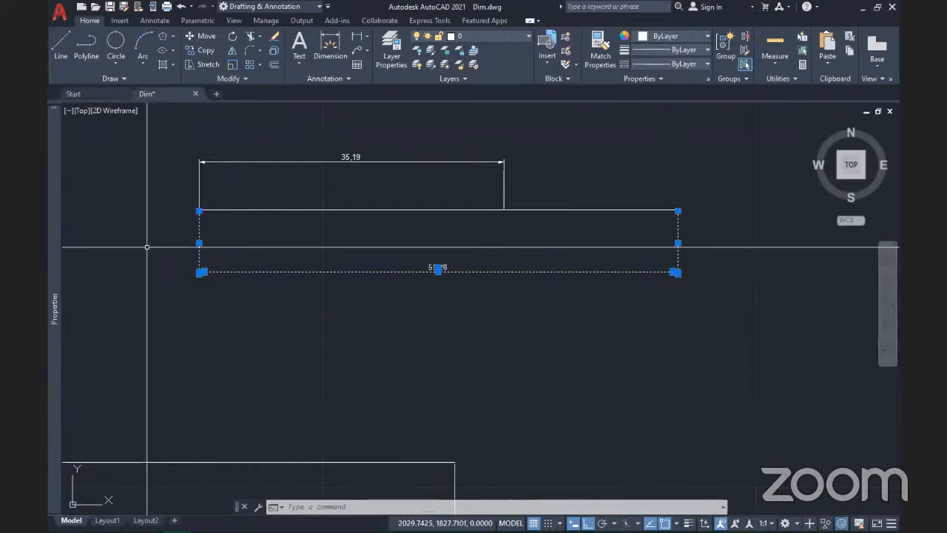
{"action": "key", "text": "Delete"}
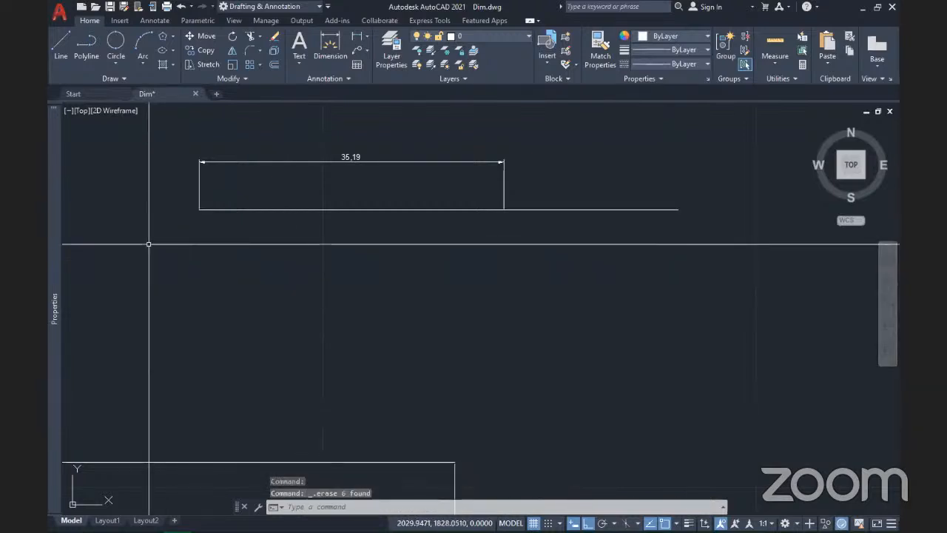
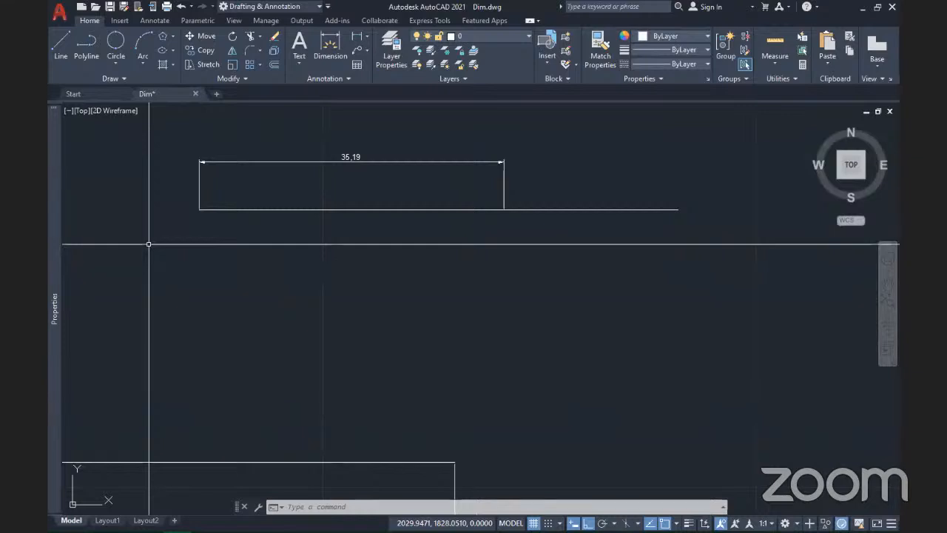
Step: Window-select the stray practice dimensions lying away from the two brackets and delete them
{"action": "scroll", "coordinate": [390, 296], "scroll_direction": "down", "scroll_amount": 8}
{"action": "mouse_move", "coordinate": [396, 305]}
{"action": "middle_mouse_down"}
{"action": "mouse_move", "coordinate": [514, 275]}
{"action": "mouse_move", "coordinate": [503, 283]}
{"action": "middle_mouse_up"}
{"action": "left_click", "coordinate": [536, 326]}
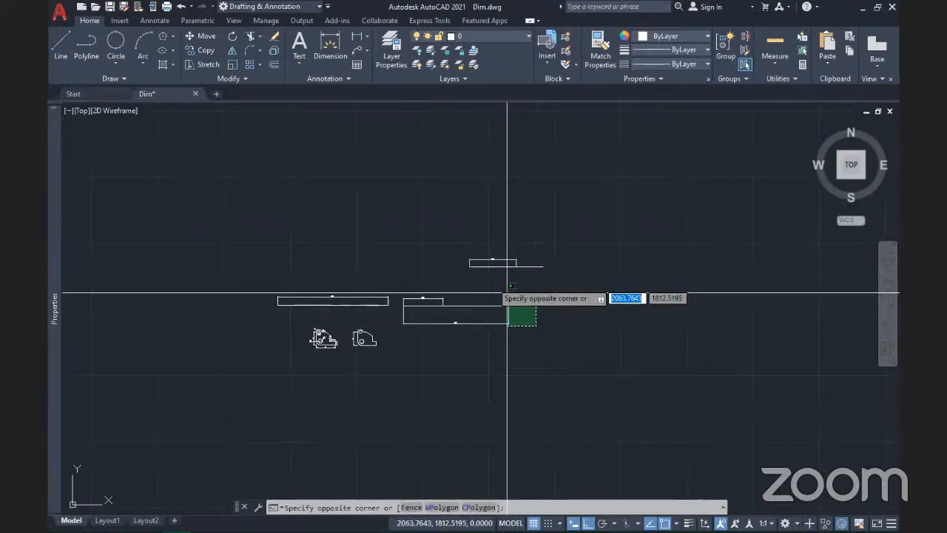
{"action": "left_click", "coordinate": [363, 228]}
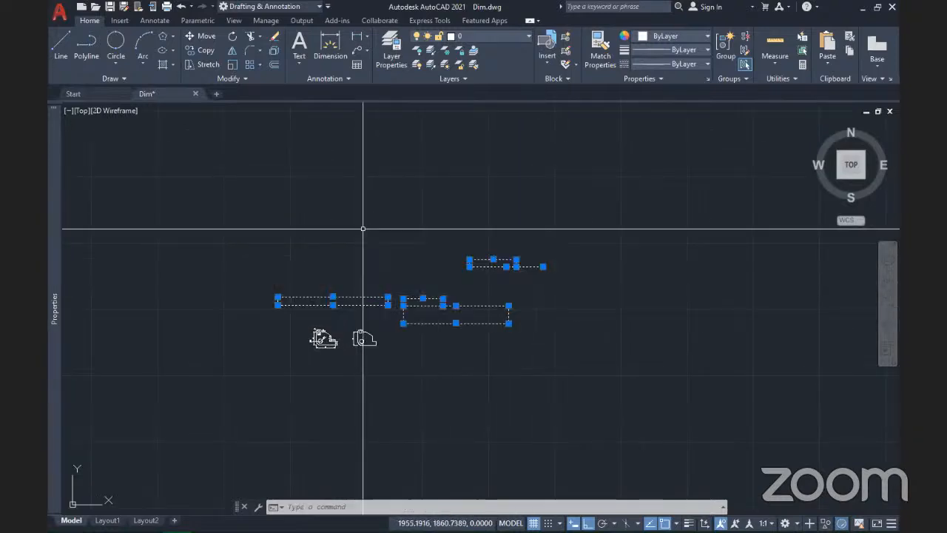
{"action": "key", "text": "Delete"}
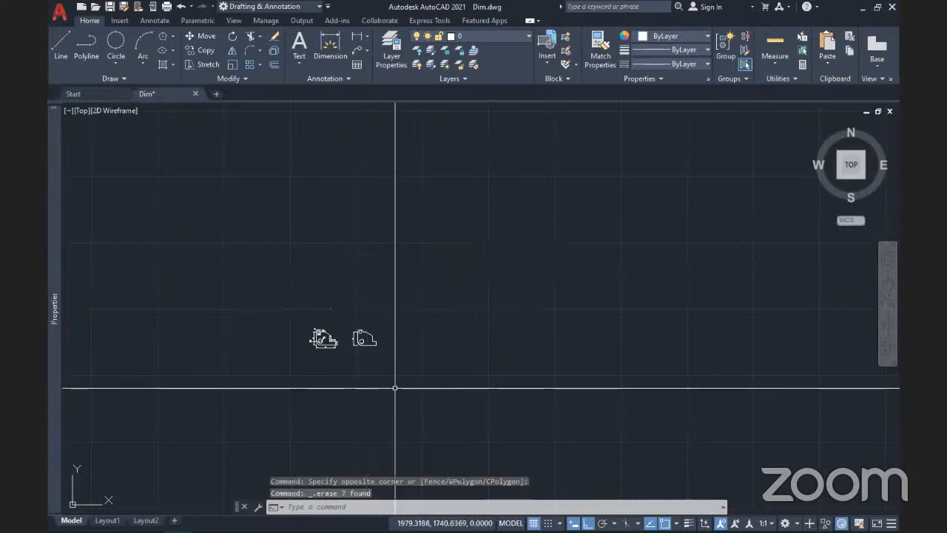
Step: Set DIMASSOC to 2 so new dimensions stay associative with the geometry
{"action": "type", "text": "dim"}
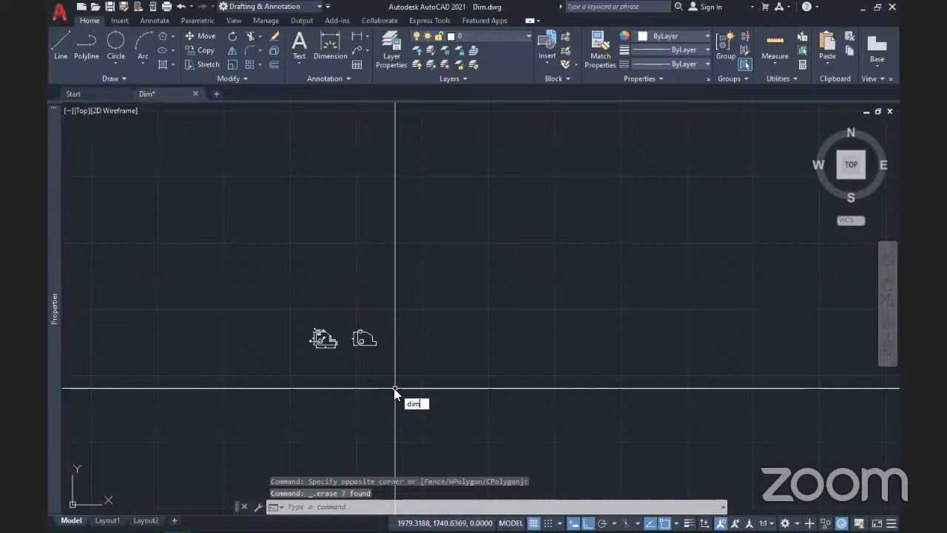
{"action": "type", "text": "assoc"}
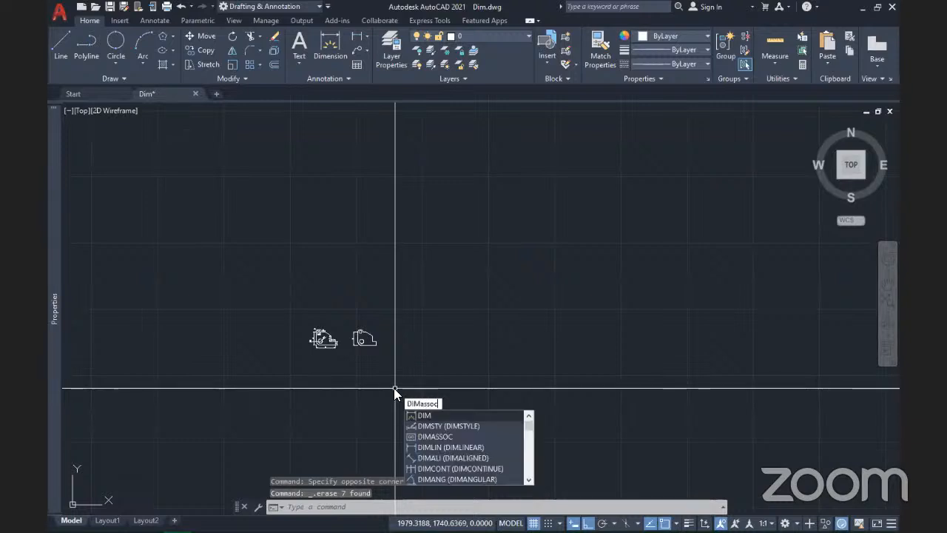
{"action": "key", "text": "Return"}
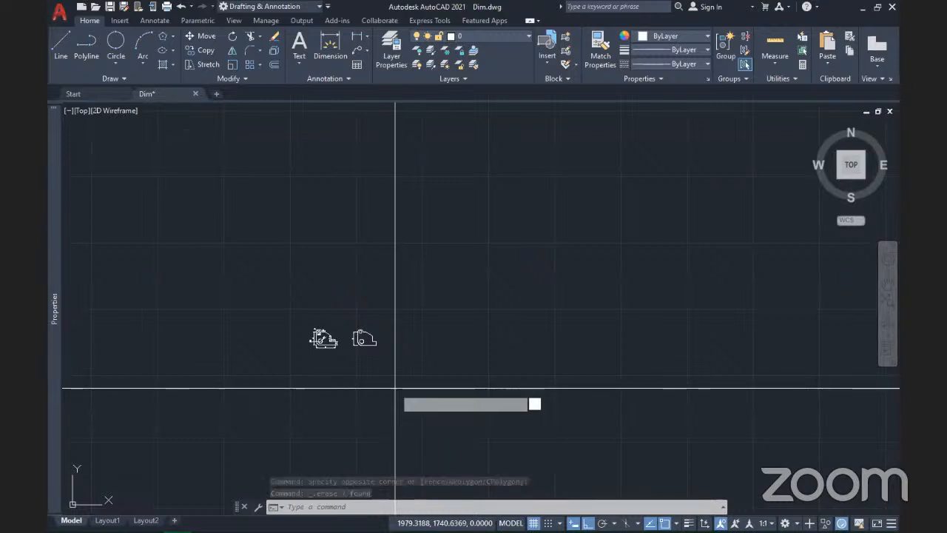
{"action": "type", "text": "2"}
{"action": "key", "text": "Return"}
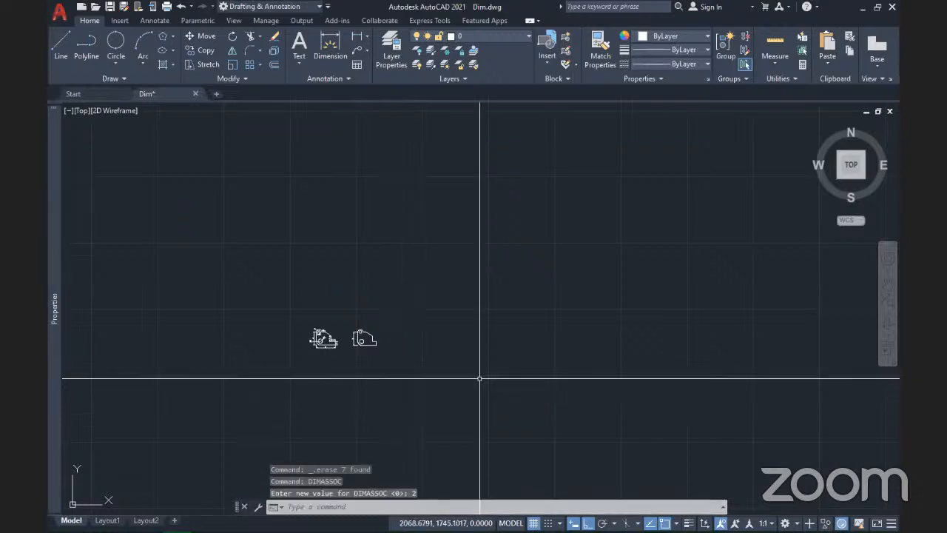
Step: Add a linear 14 dimension across the right bracket's bottom edge, placed below the part
{"action": "scroll", "coordinate": [359, 354], "scroll_direction": "up", "scroll_amount": 5}
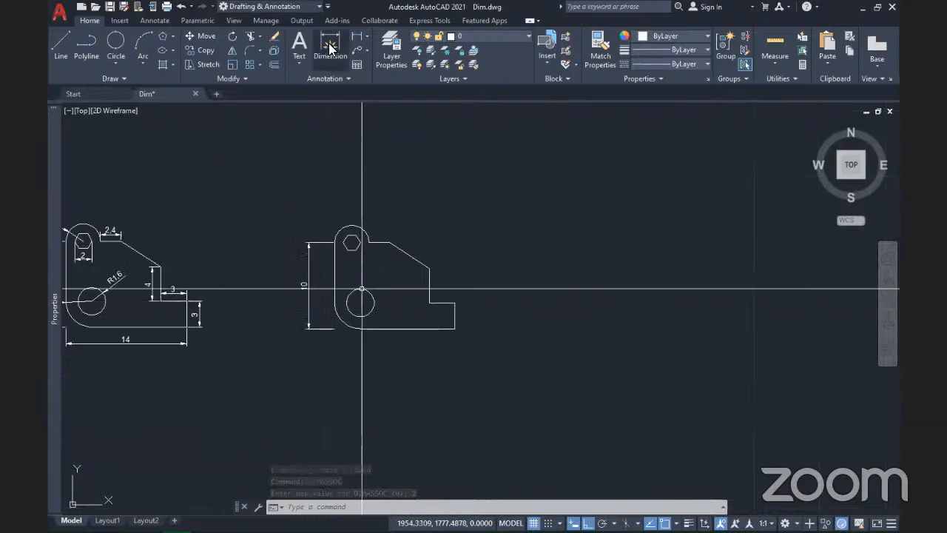
{"action": "left_click", "coordinate": [367, 36]}
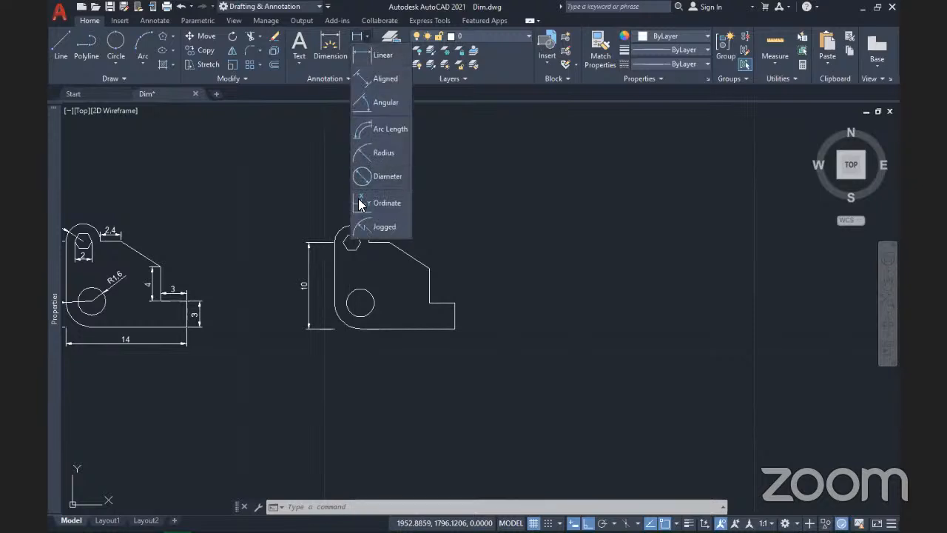
{"action": "left_click", "coordinate": [372, 54]}
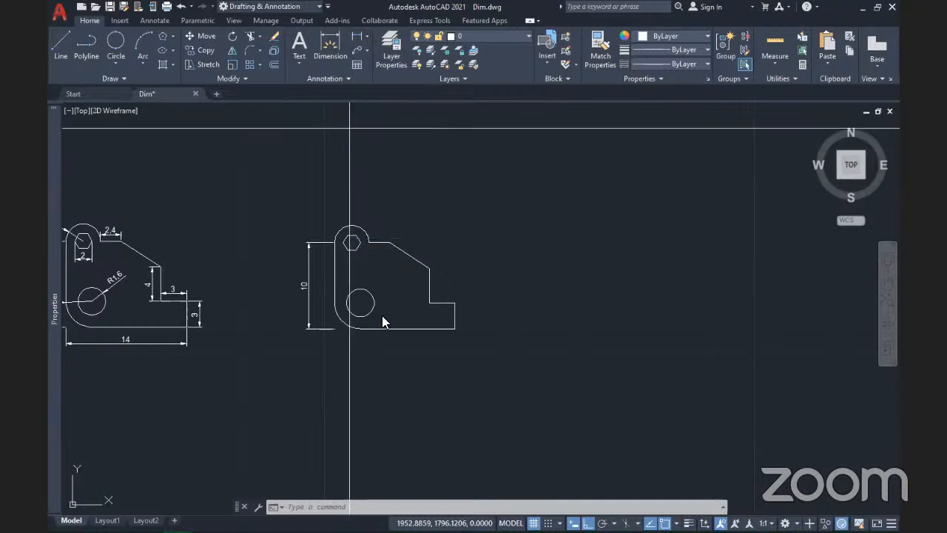
{"action": "scroll", "coordinate": [382, 351], "scroll_direction": "up", "scroll_amount": 4}
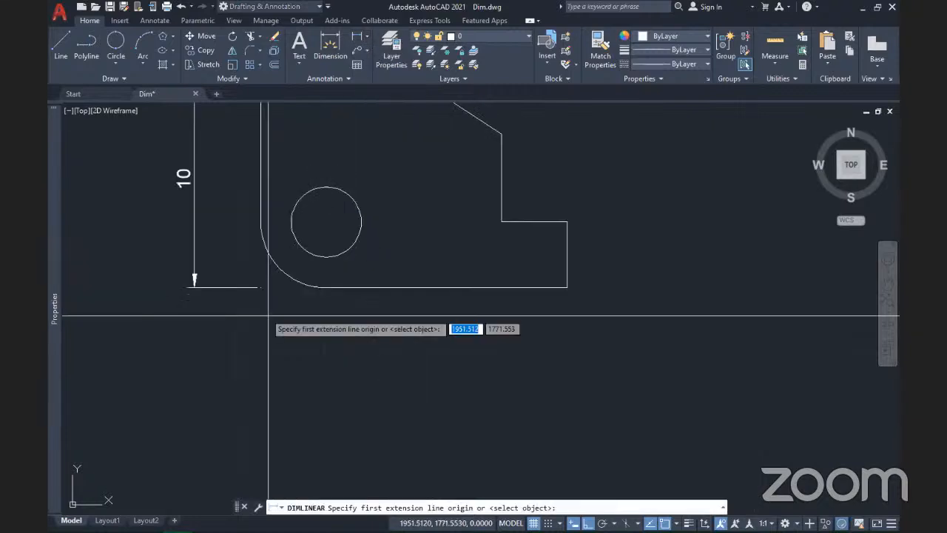
{"action": "left_click", "coordinate": [261, 287]}
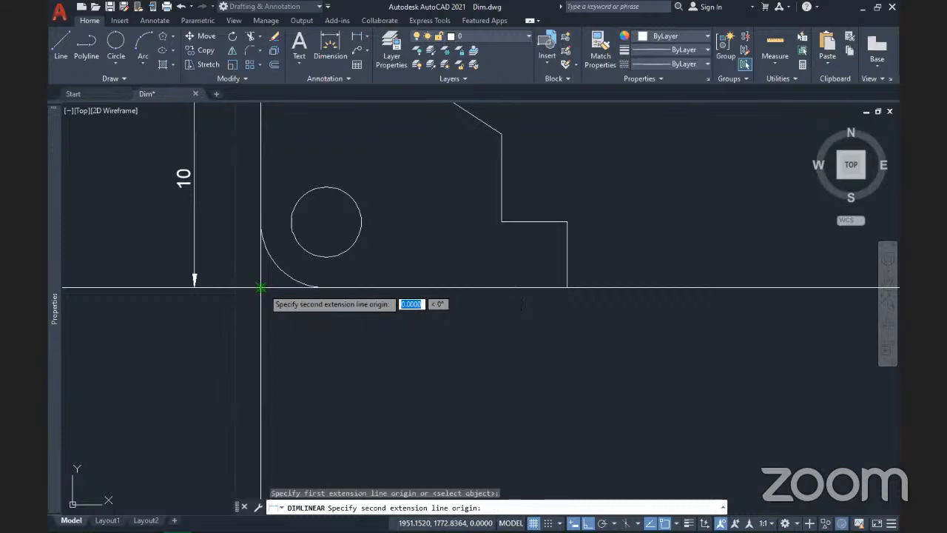
{"action": "left_click", "coordinate": [567, 287]}
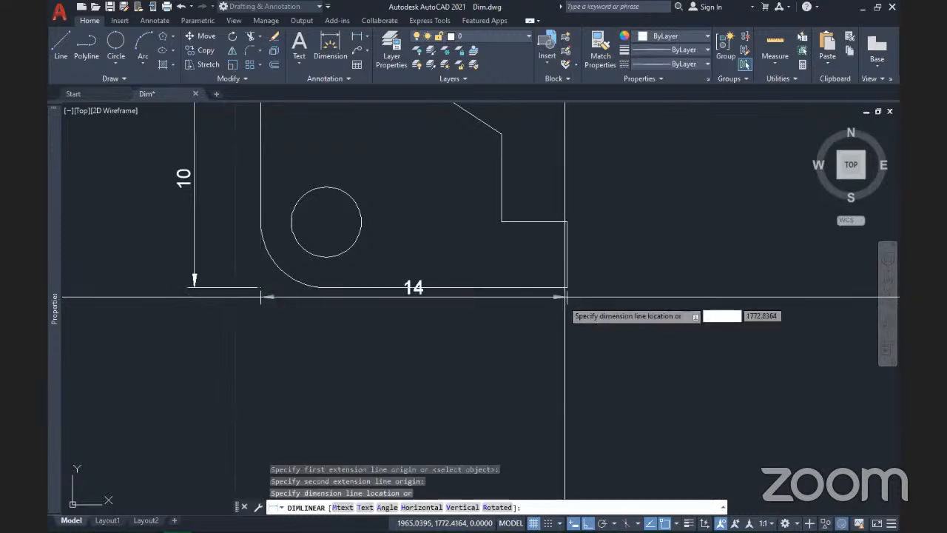
{"action": "left_click", "coordinate": [507, 333]}
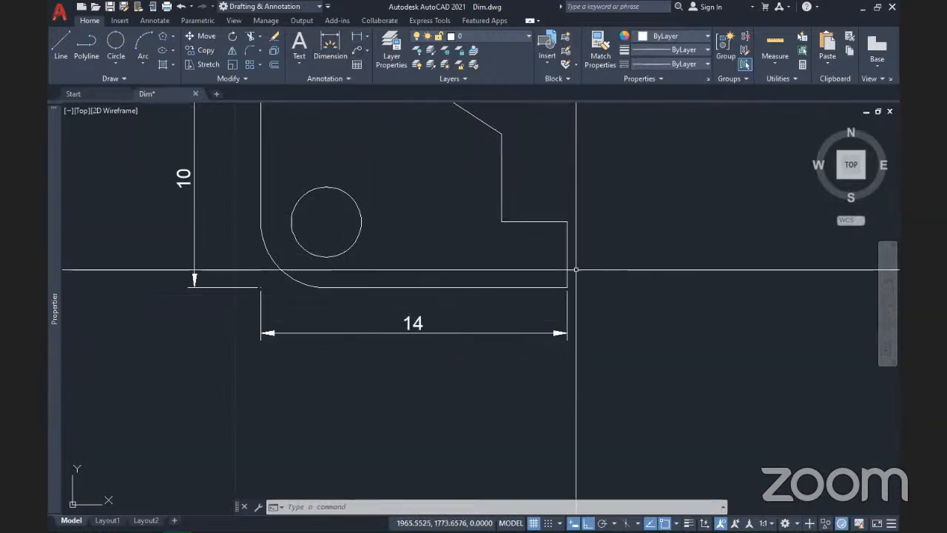
Step: Add a vertical 3 and a horizontal 3 linear dimension on the bracket's step
{"action": "left_click", "coordinate": [355, 38]}
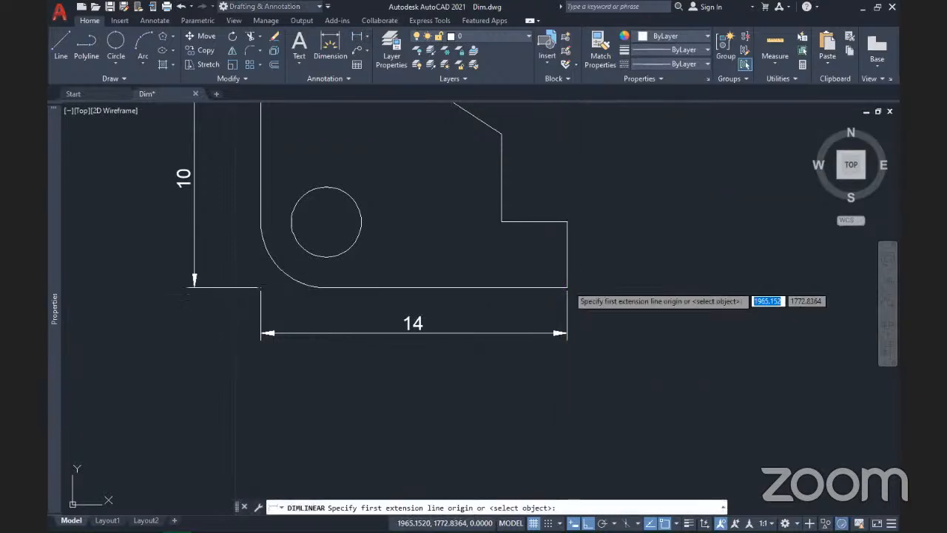
{"action": "left_click", "coordinate": [567, 287]}
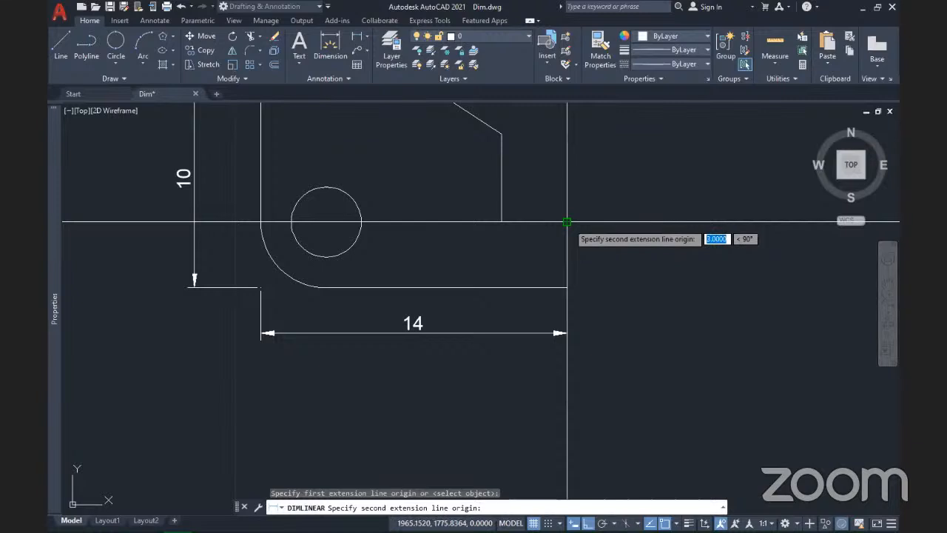
{"action": "left_click", "coordinate": [567, 221]}
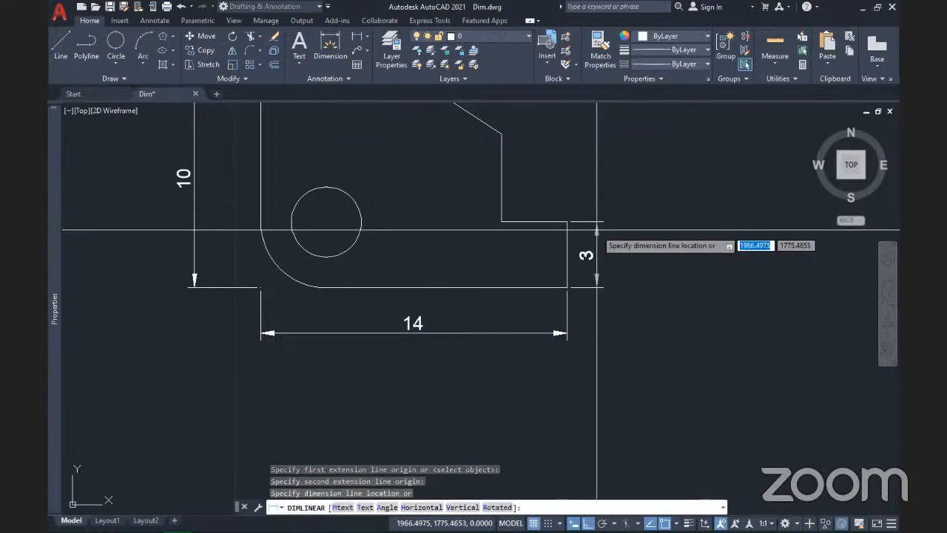
{"action": "left_click", "coordinate": [596, 229]}
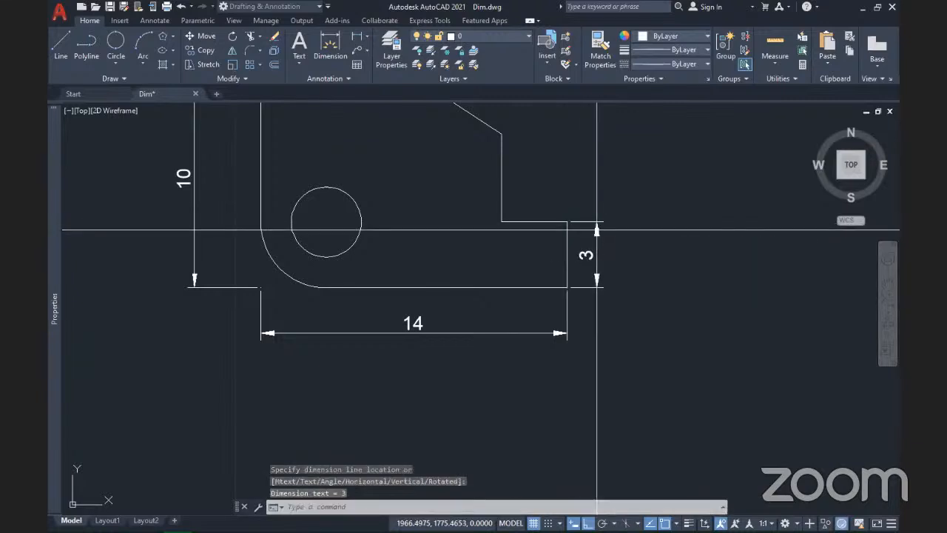
{"action": "left_click", "coordinate": [356, 39]}
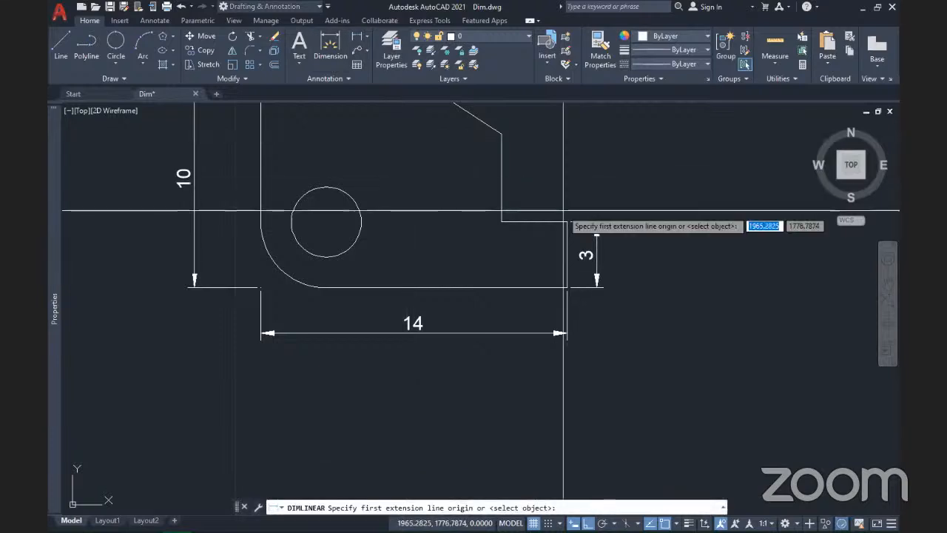
{"action": "left_click", "coordinate": [501, 220]}
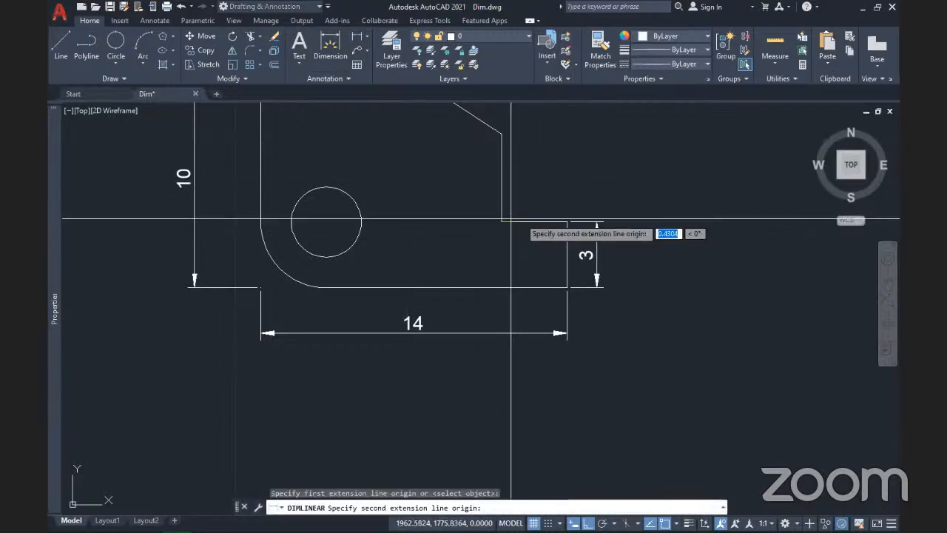
{"action": "left_click", "coordinate": [567, 221]}
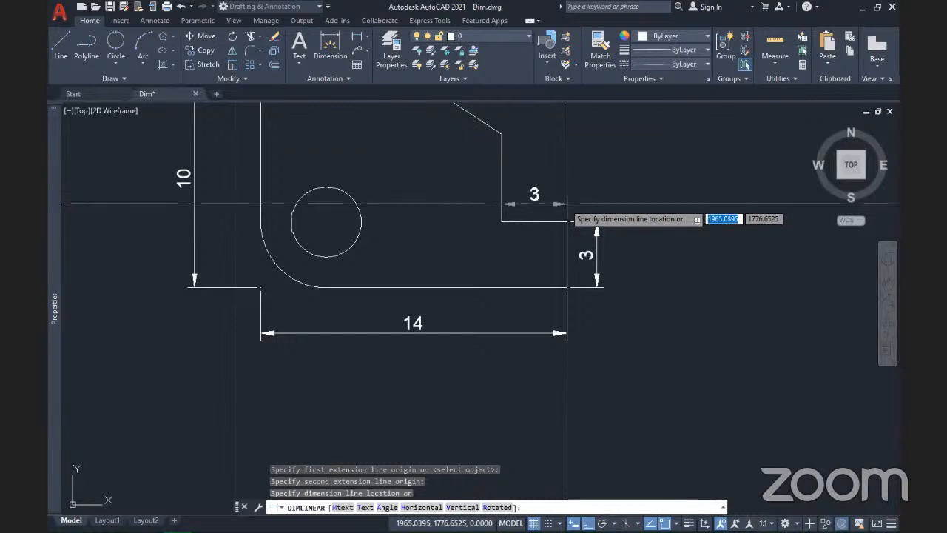
{"action": "left_click", "coordinate": [565, 204]}
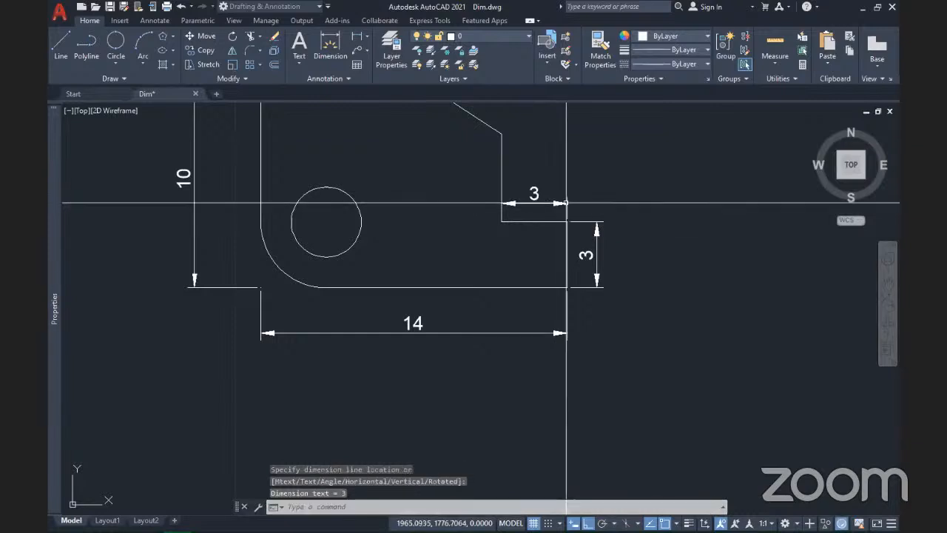
Step: Add a vertical 4 linear dimension beside the notch below the slanted edge
{"action": "left_click", "coordinate": [368, 38]}
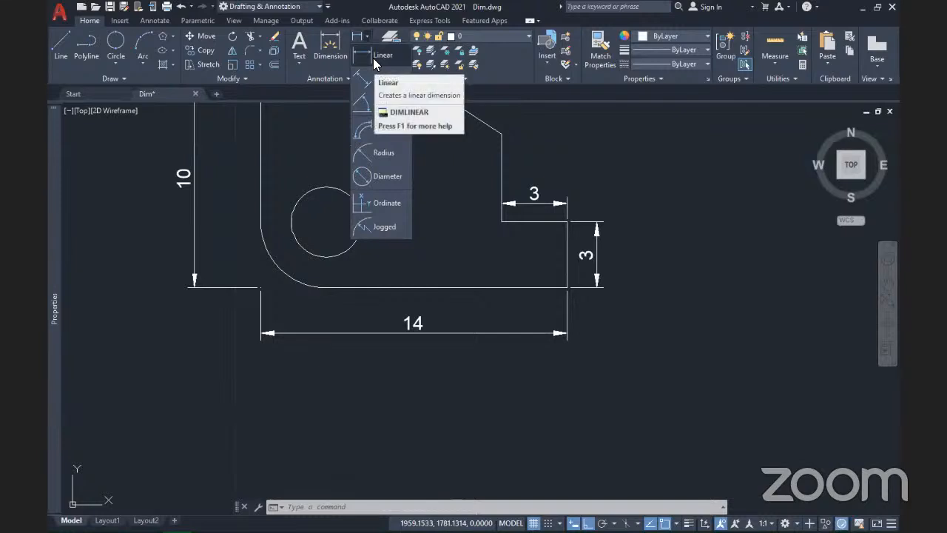
{"action": "left_click", "coordinate": [373, 57]}
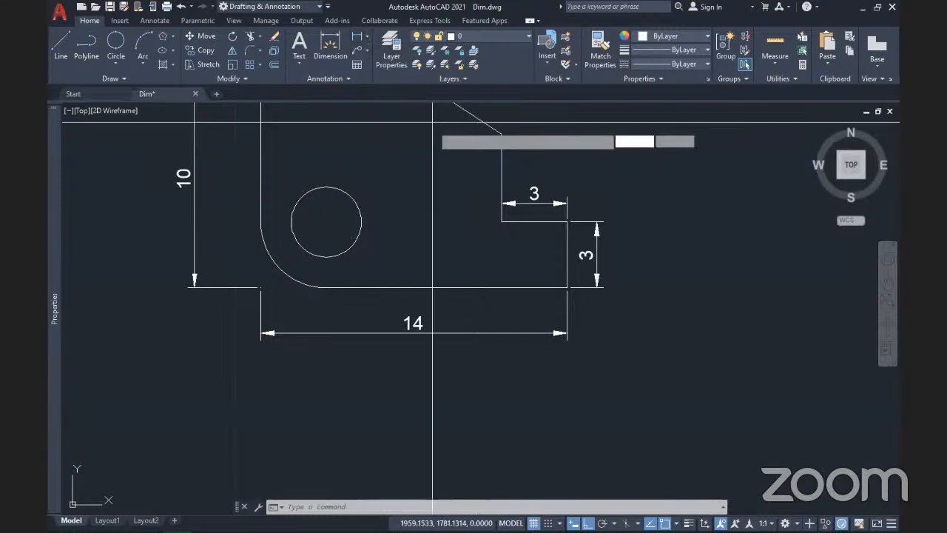
{"action": "middle_click_drag", "start_coordinate": [423, 225], "coordinate": [442, 305]}
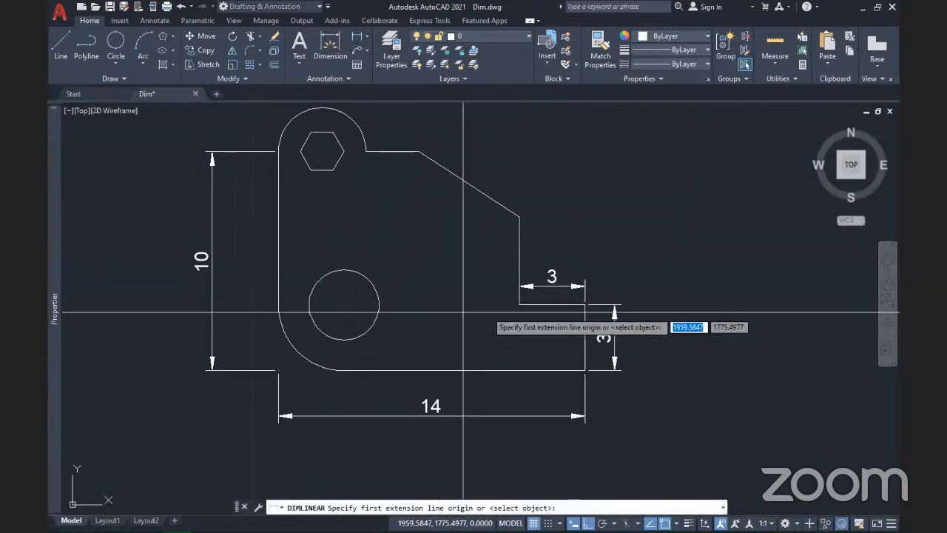
{"action": "left_click", "coordinate": [519, 303]}
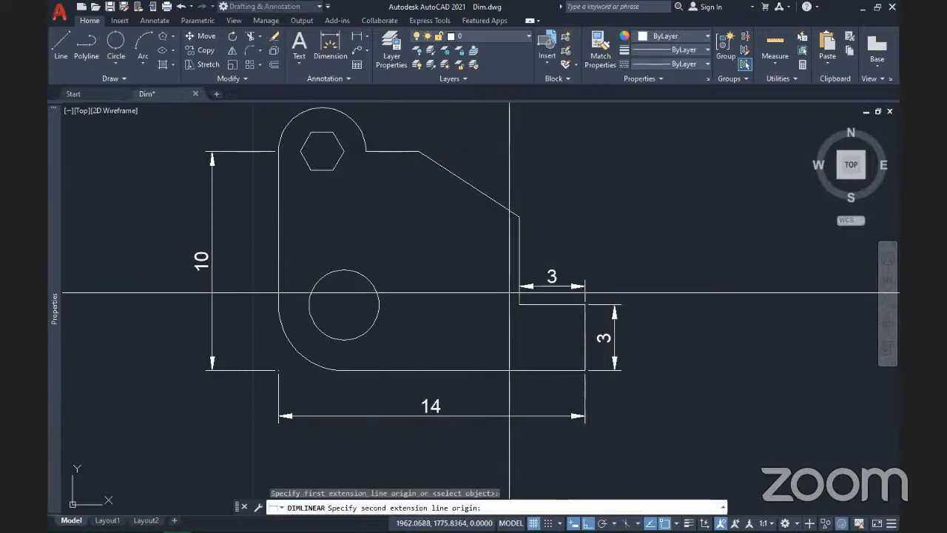
{"action": "left_click", "coordinate": [519, 218]}
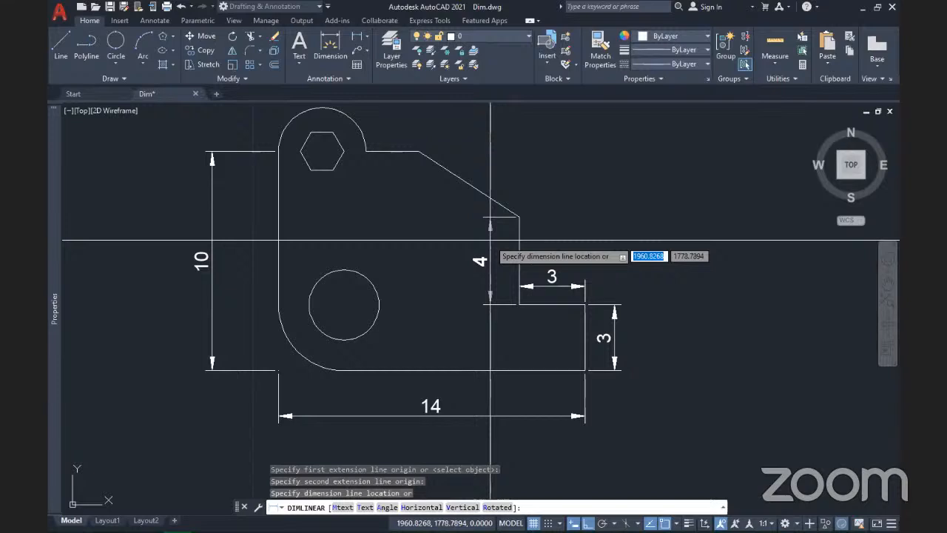
{"action": "left_click", "coordinate": [490, 240]}
{"action": "mouse_move", "coordinate": [350, 355]}
{"action": "middle_mouse_down"}
{"action": "mouse_move", "coordinate": [447, 380]}
{"action": "mouse_move", "coordinate": [367, 378]}
{"action": "middle_mouse_up"}
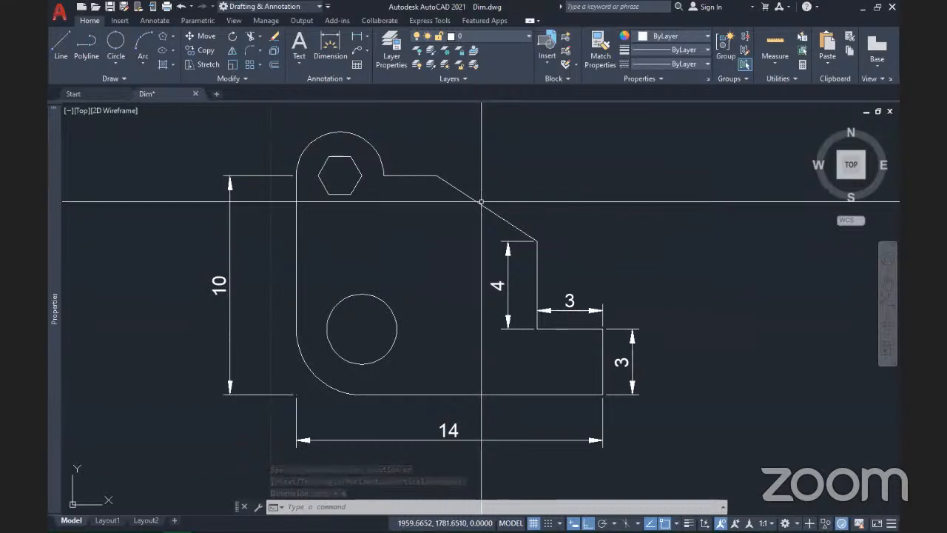
Step: Dimension the slanted edge end to end with an aligned 5,49 dimension
{"action": "left_click", "coordinate": [366, 38]}
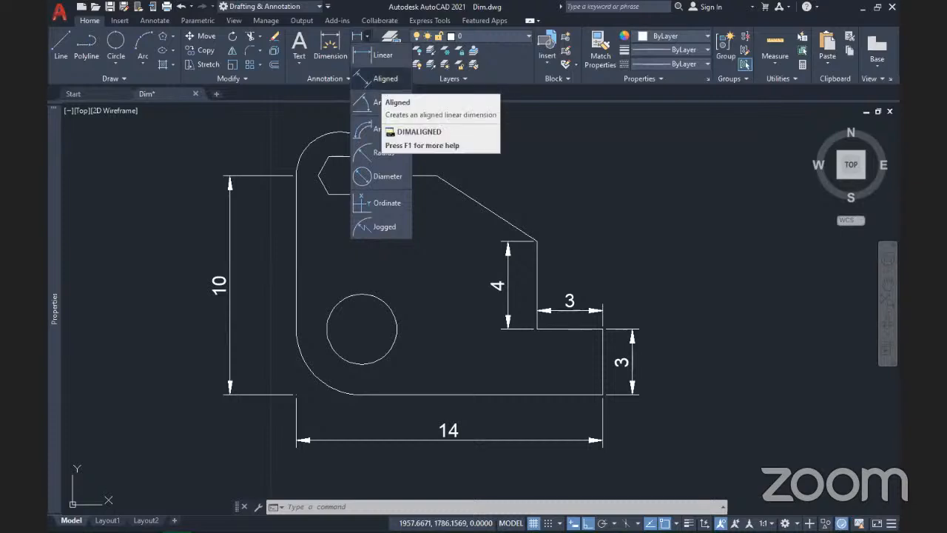
{"action": "left_click", "coordinate": [385, 79]}
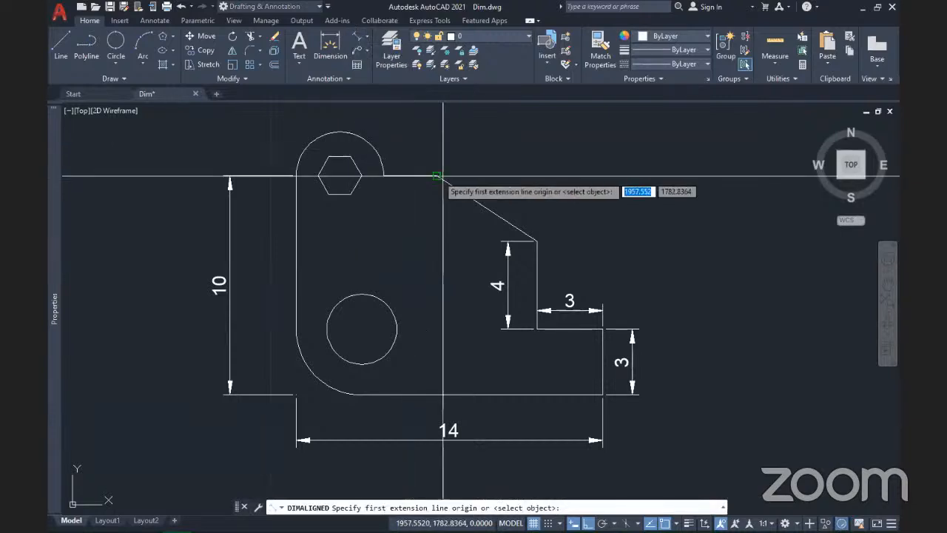
{"action": "left_click", "coordinate": [438, 176]}
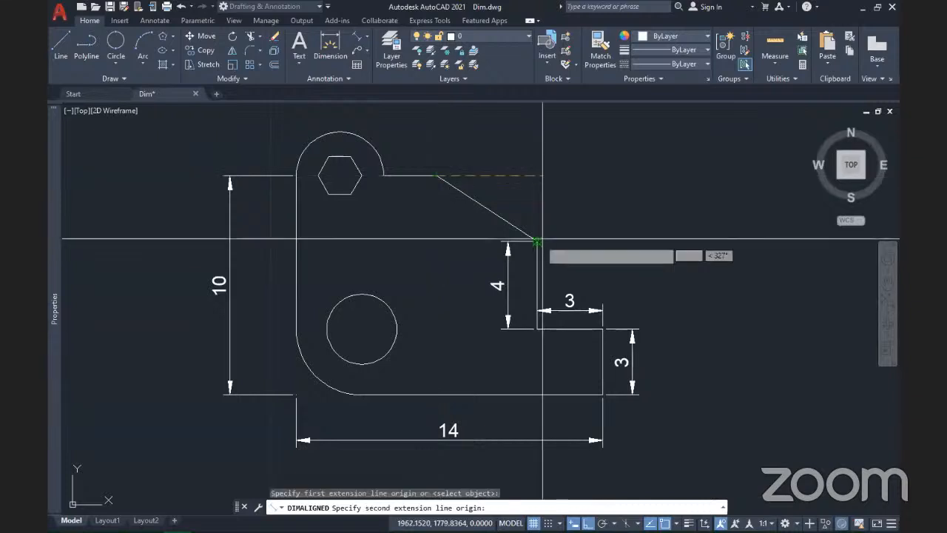
{"action": "left_click", "coordinate": [538, 240]}
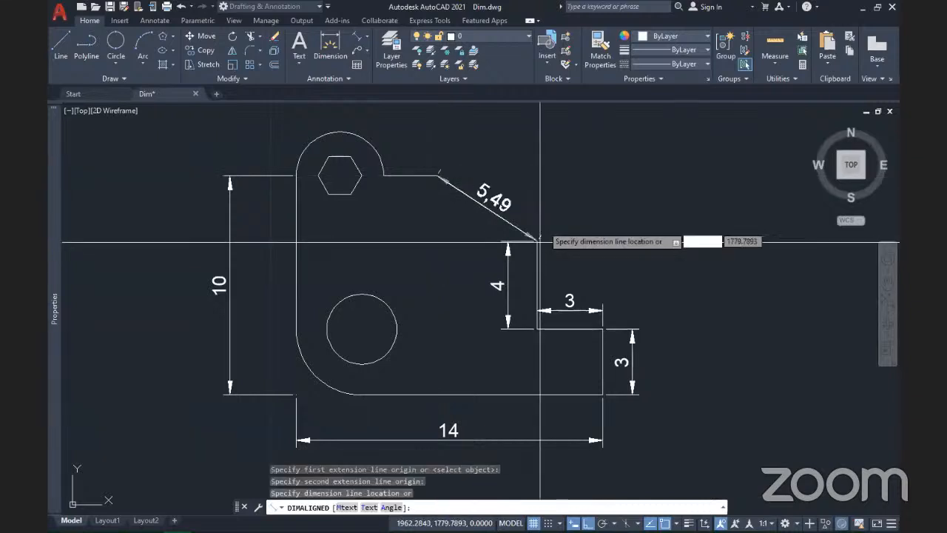
{"action": "left_click", "coordinate": [536, 197]}
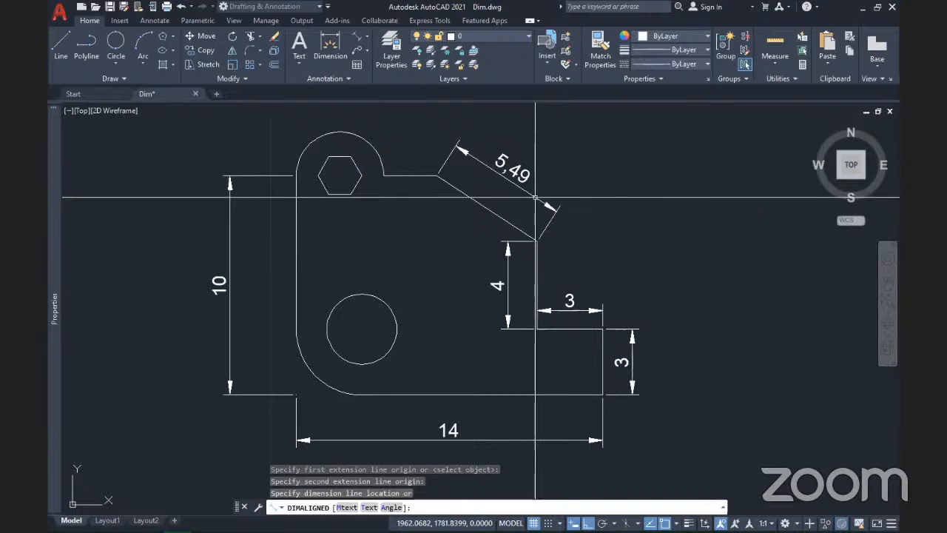
{"action": "scroll", "coordinate": [482, 221], "scroll_direction": "down", "scroll_amount": 5}
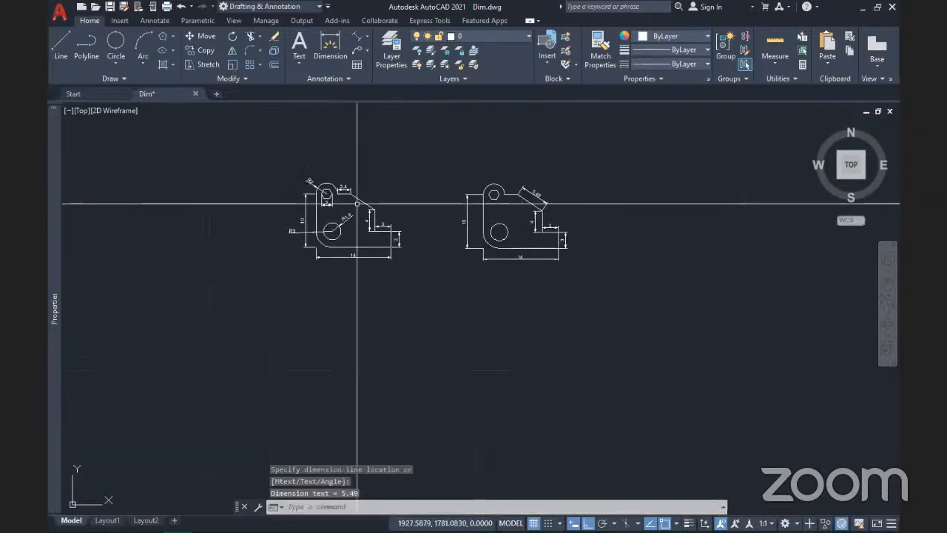
{"action": "scroll", "coordinate": [550, 211], "scroll_direction": "up", "scroll_amount": 4}
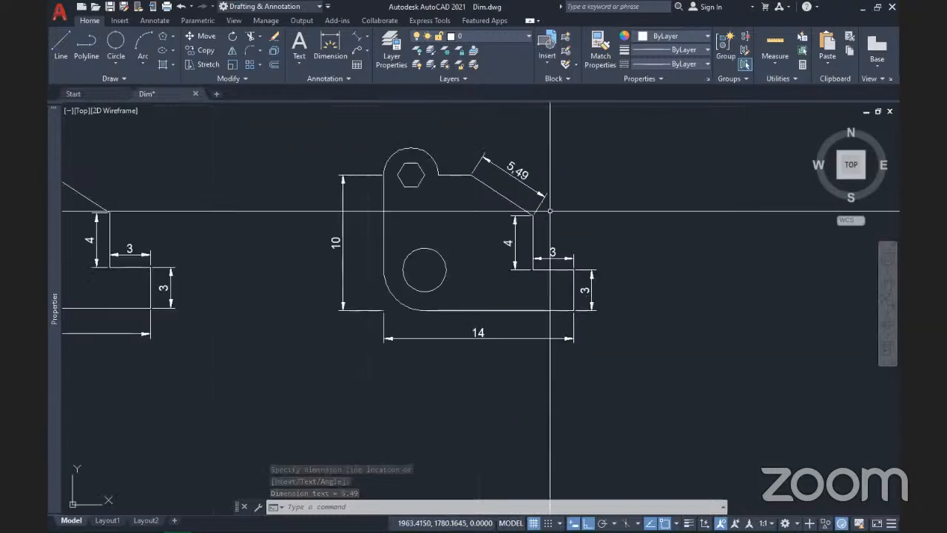
{"action": "scroll", "coordinate": [533, 216], "scroll_direction": "up", "scroll_amount": 4}
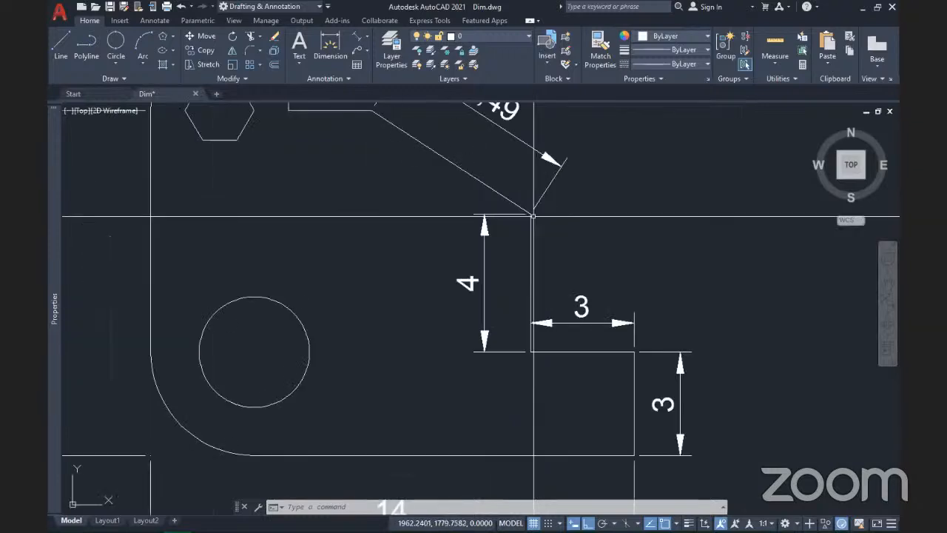
{"action": "scroll", "coordinate": [533, 216], "scroll_direction": "up", "scroll_amount": 2}
{"action": "scroll", "coordinate": [523, 212], "scroll_direction": "down", "scroll_amount": 4}
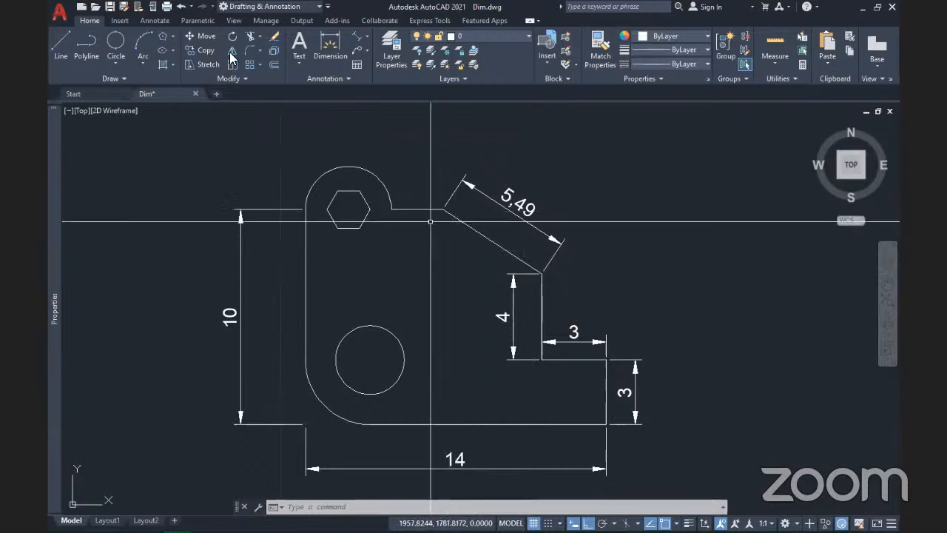
Step: Add a 147° angular dimension inside the corner between the top edge and the slanted edge
{"action": "left_click", "coordinate": [366, 36]}
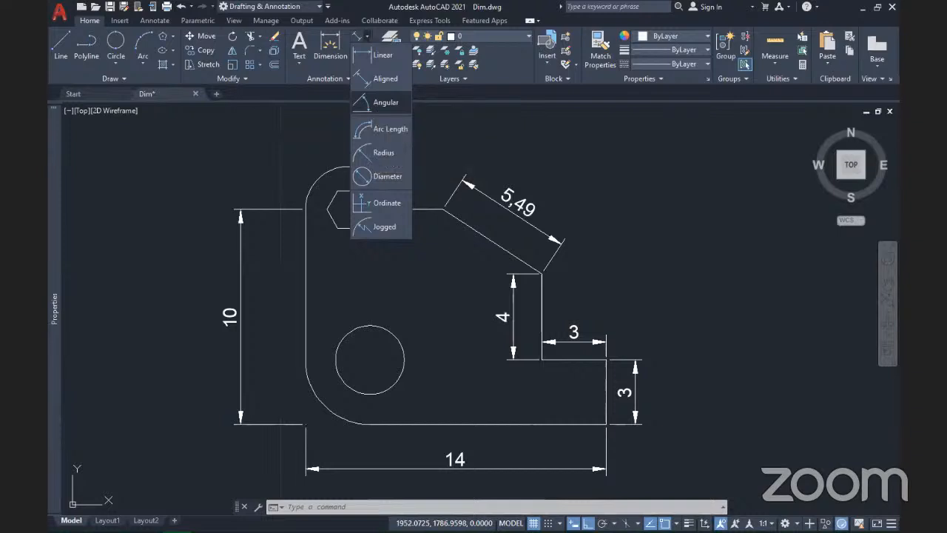
{"action": "left_click", "coordinate": [374, 103]}
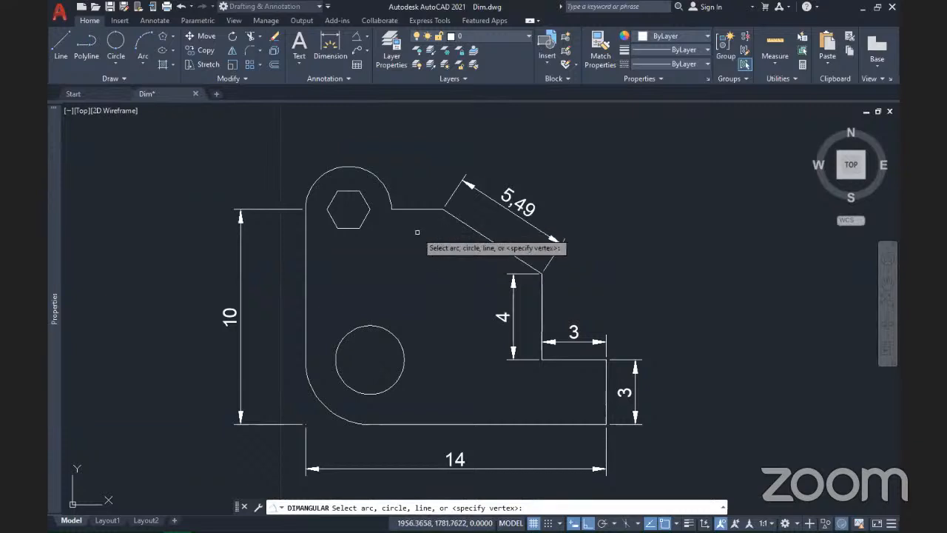
{"action": "scroll", "coordinate": [423, 232], "scroll_direction": "up", "scroll_amount": 4}
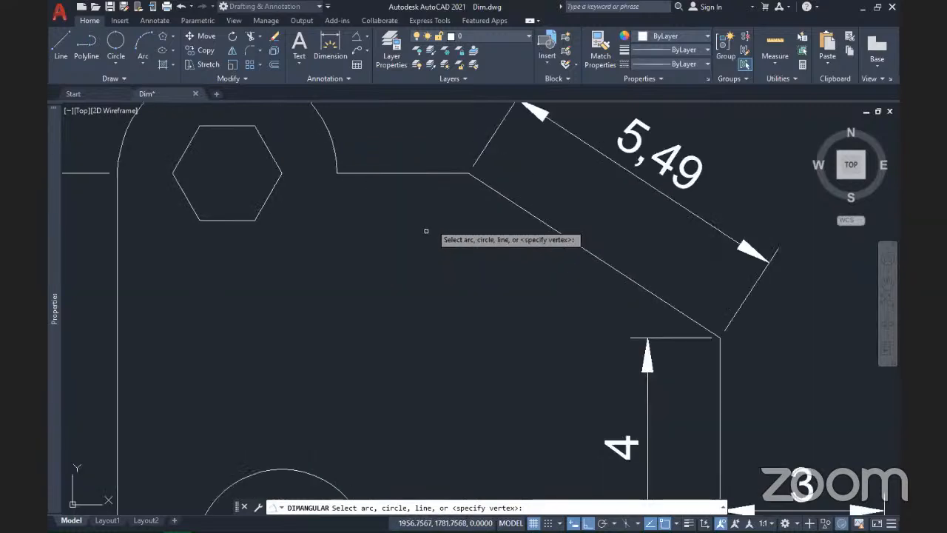
{"action": "left_click", "coordinate": [428, 172]}
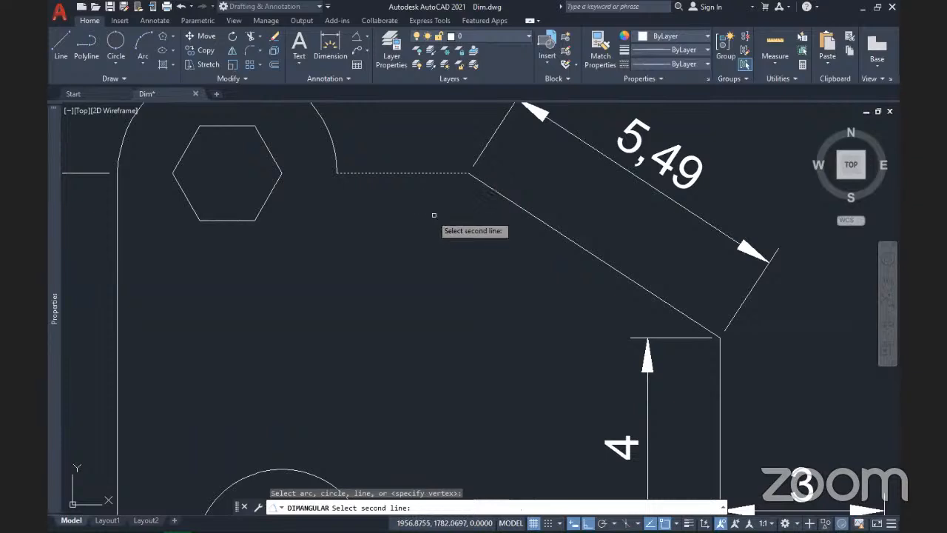
{"action": "left_click", "coordinate": [497, 190]}
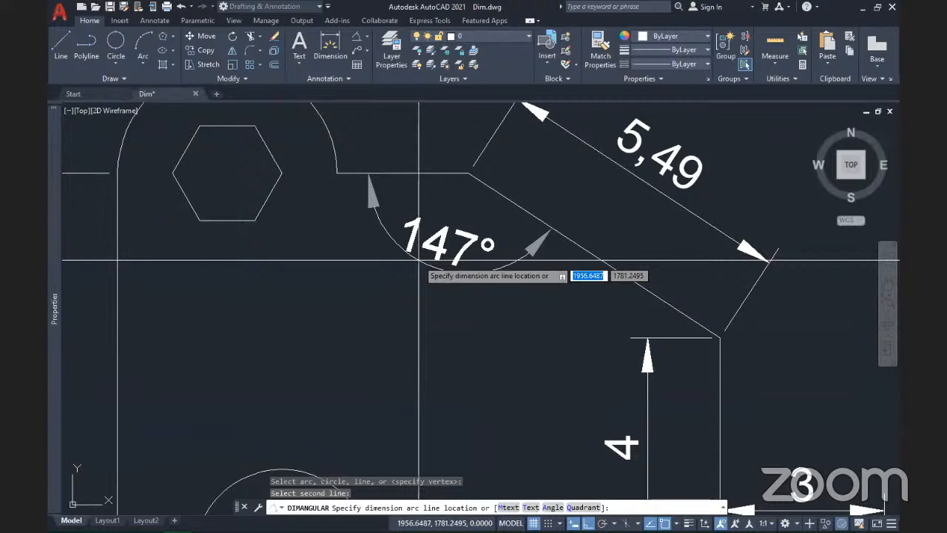
{"action": "scroll", "coordinate": [419, 260], "scroll_direction": "down", "scroll_amount": 2}
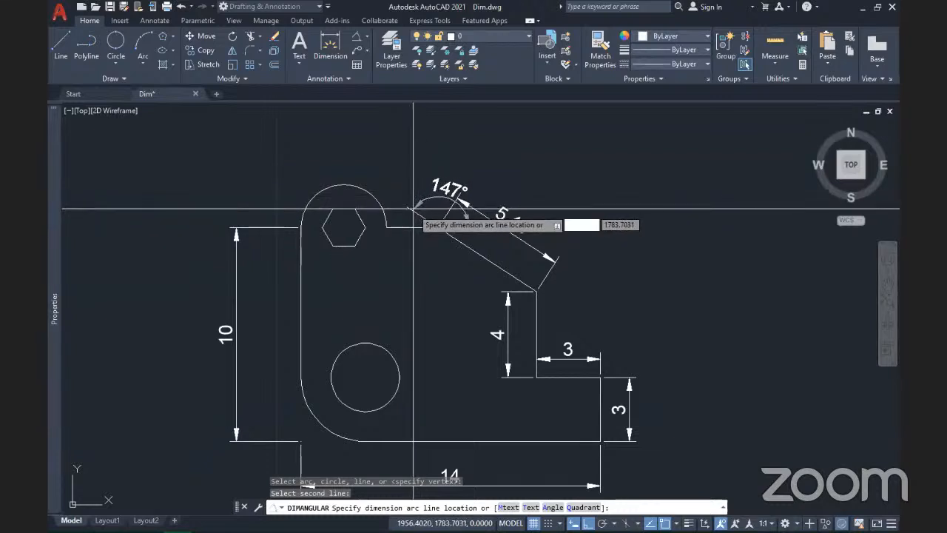
{"action": "left_click", "coordinate": [419, 259]}
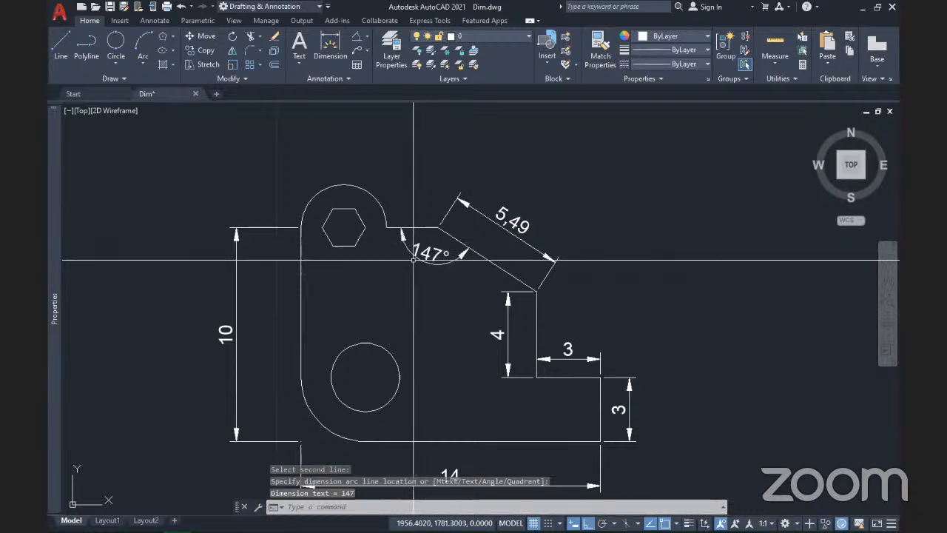
{"action": "scroll", "coordinate": [415, 226], "scroll_direction": "up", "scroll_amount": 4}
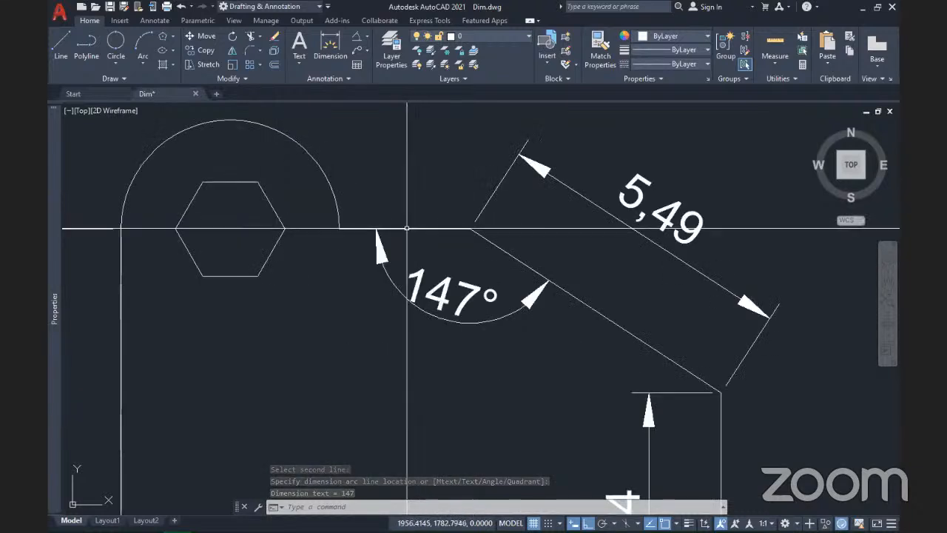
Step: Add a linear 2,4 dimension along the top edge, from the lobe arc to the slanted edge
{"action": "left_click", "coordinate": [365, 34]}
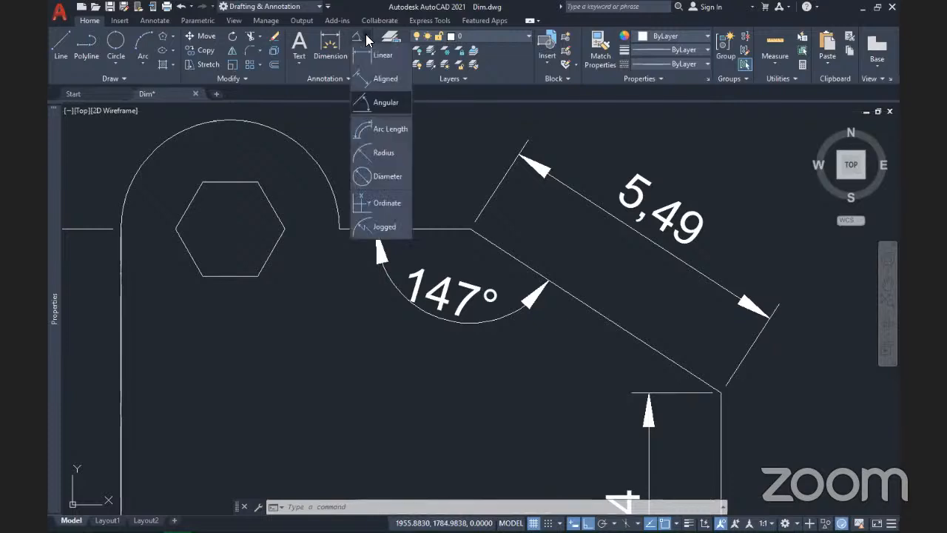
{"action": "left_click", "coordinate": [367, 51]}
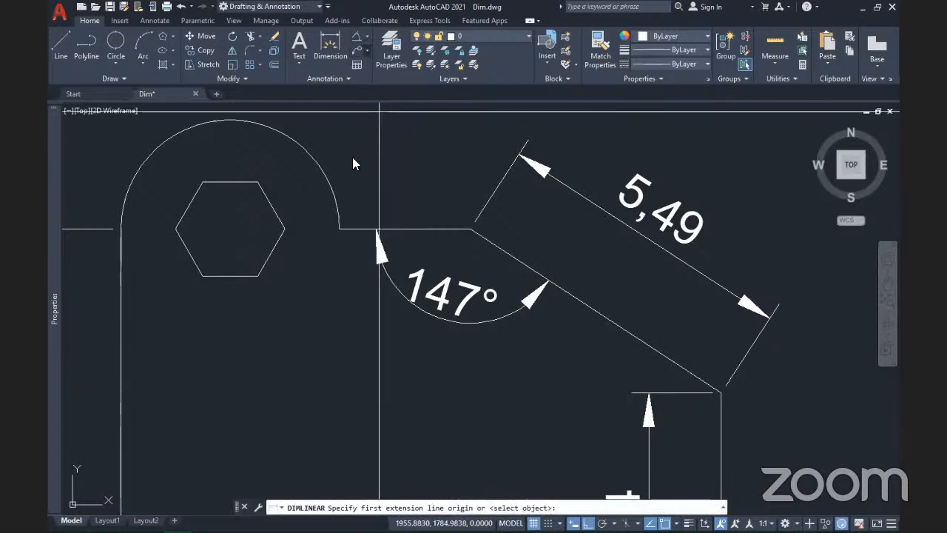
{"action": "left_click", "coordinate": [340, 230]}
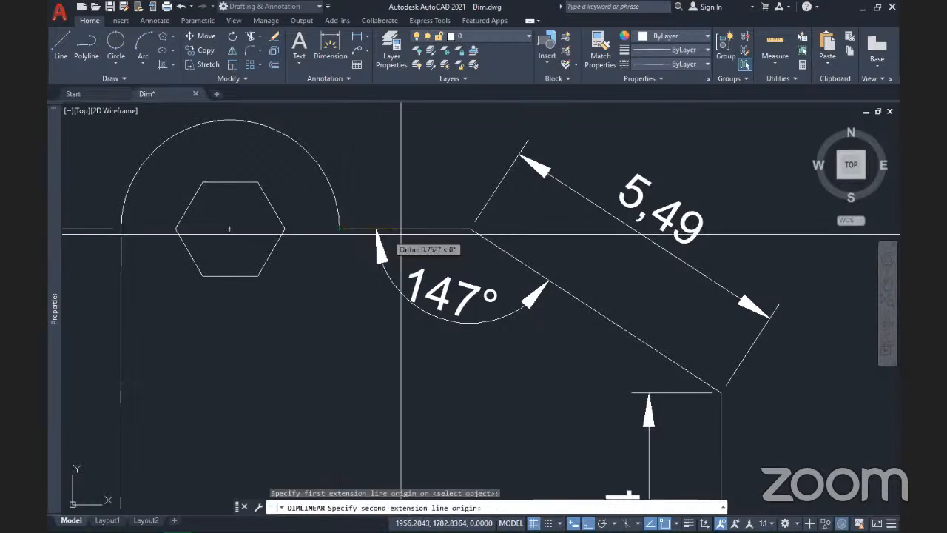
{"action": "left_click", "coordinate": [471, 229]}
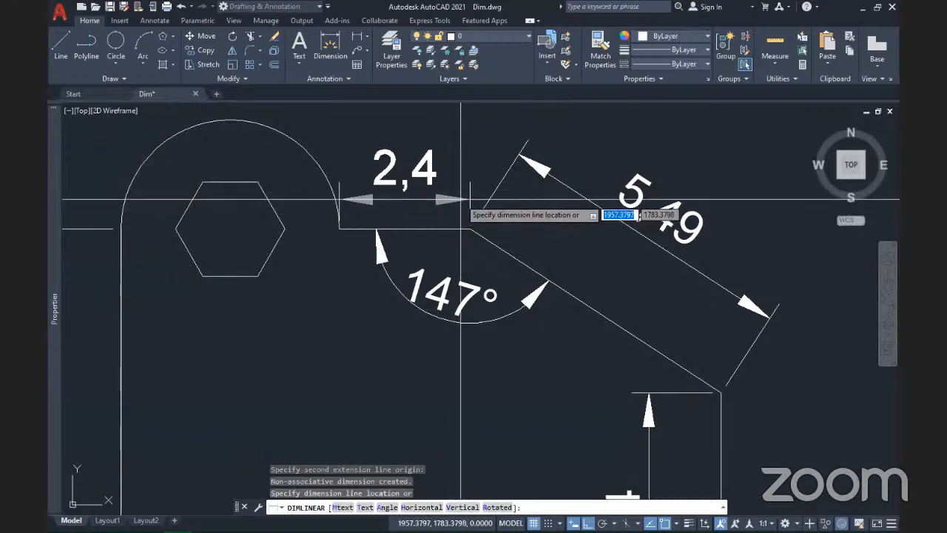
{"action": "left_click", "coordinate": [460, 199]}
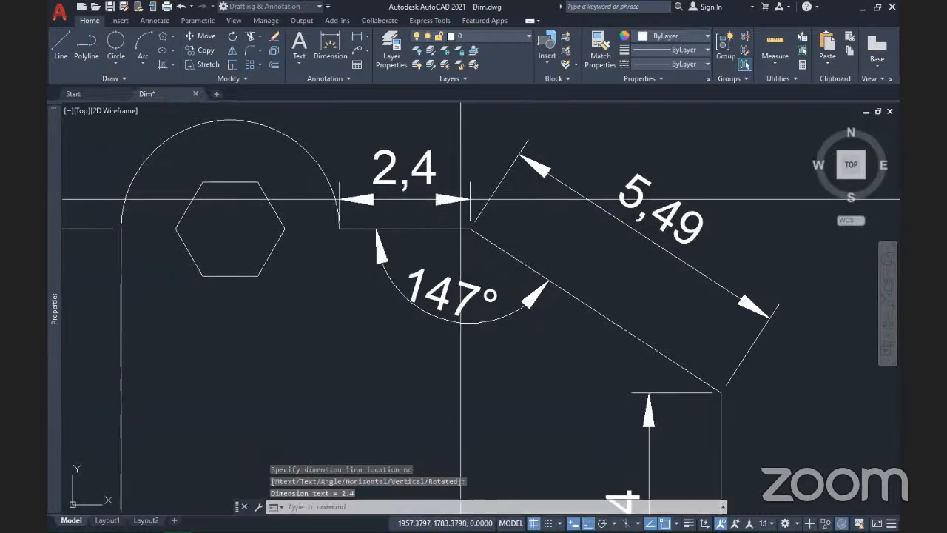
Step: Add a 4,71 arc length dimension to the bottom-left rounded corner
{"action": "left_click", "coordinate": [366, 35]}
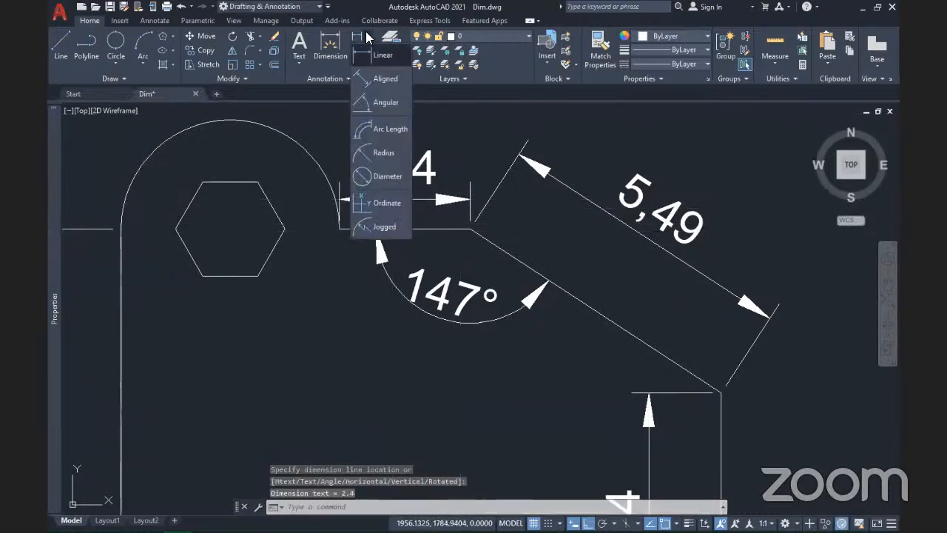
{"action": "left_click", "coordinate": [385, 129]}
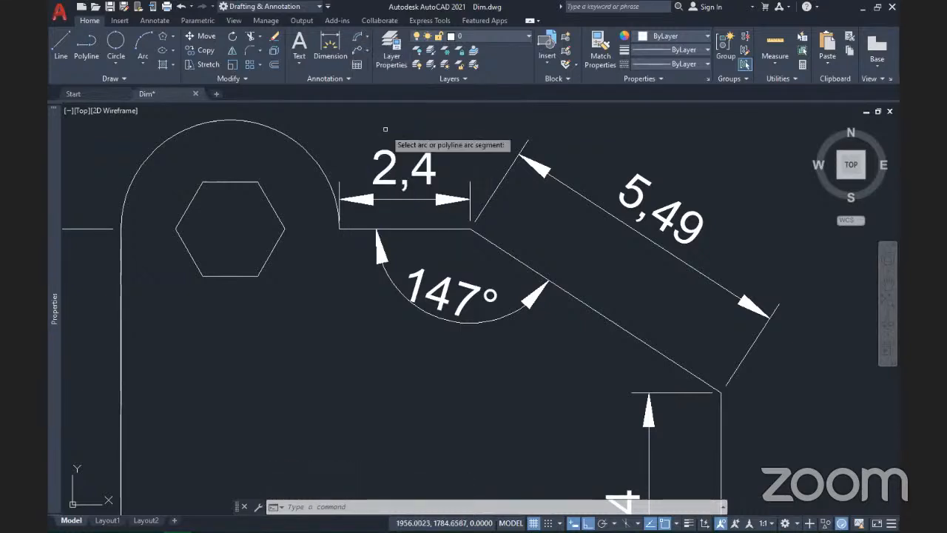
{"action": "scroll", "coordinate": [384, 129], "scroll_direction": "down", "scroll_amount": 4}
{"action": "scroll", "coordinate": [385, 148], "scroll_direction": "down", "scroll_amount": 2}
{"action": "scroll", "coordinate": [349, 280], "scroll_direction": "up", "scroll_amount": 6}
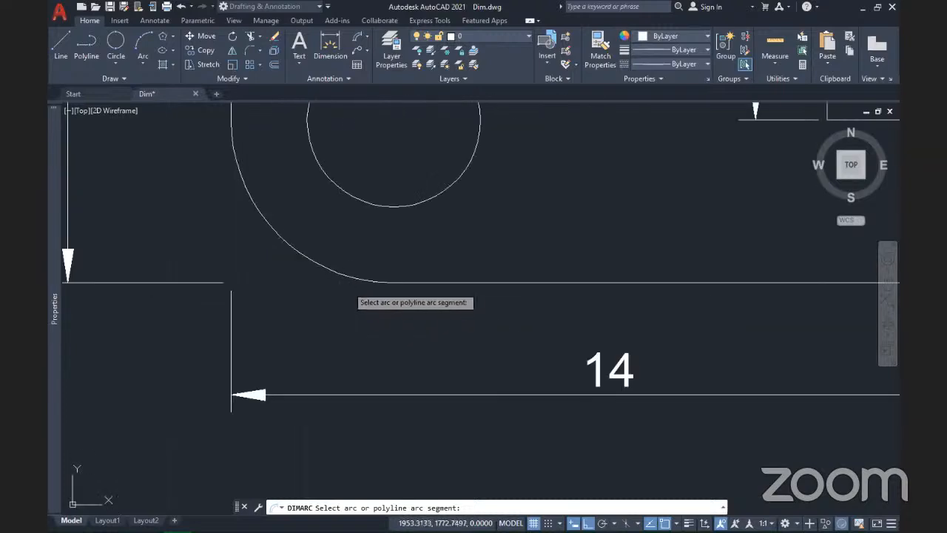
{"action": "left_click", "coordinate": [295, 250]}
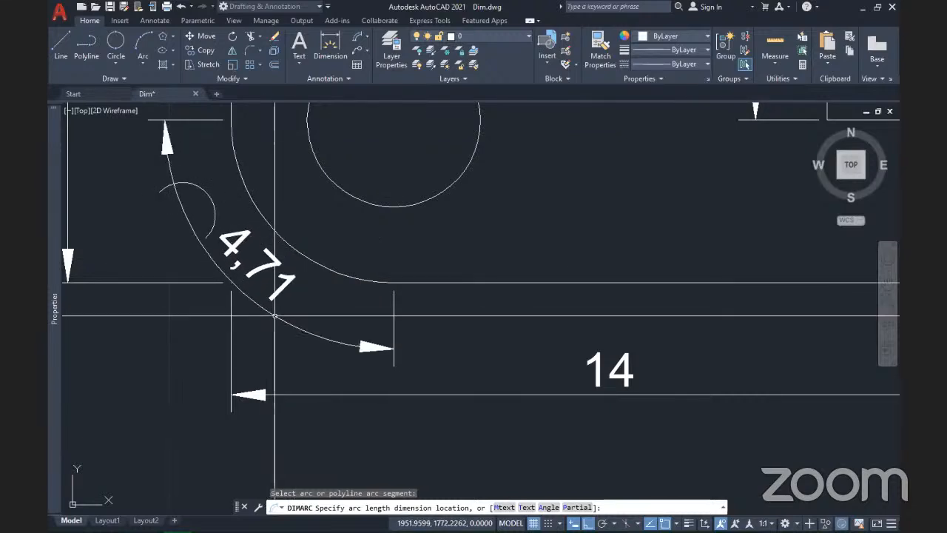
{"action": "left_click", "coordinate": [275, 316]}
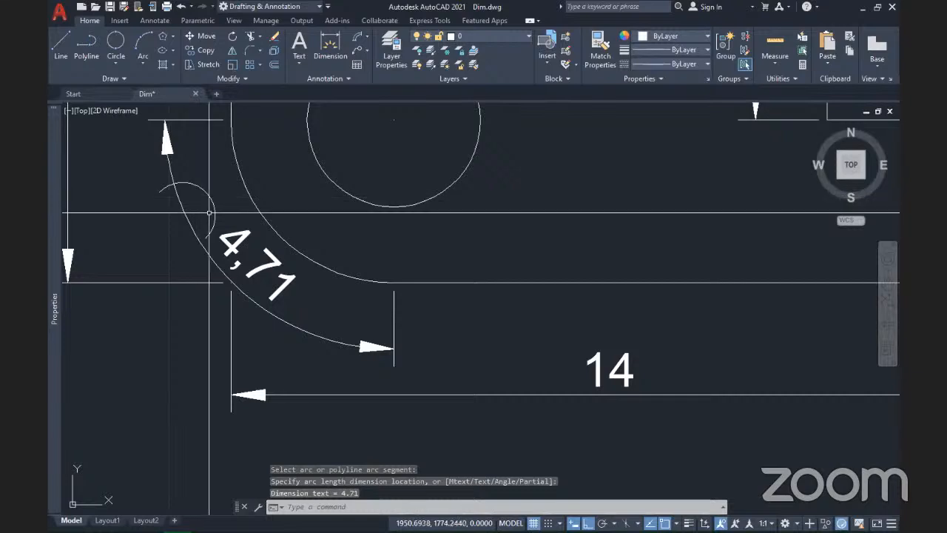
{"action": "scroll", "coordinate": [236, 194], "scroll_direction": "down", "scroll_amount": 2}
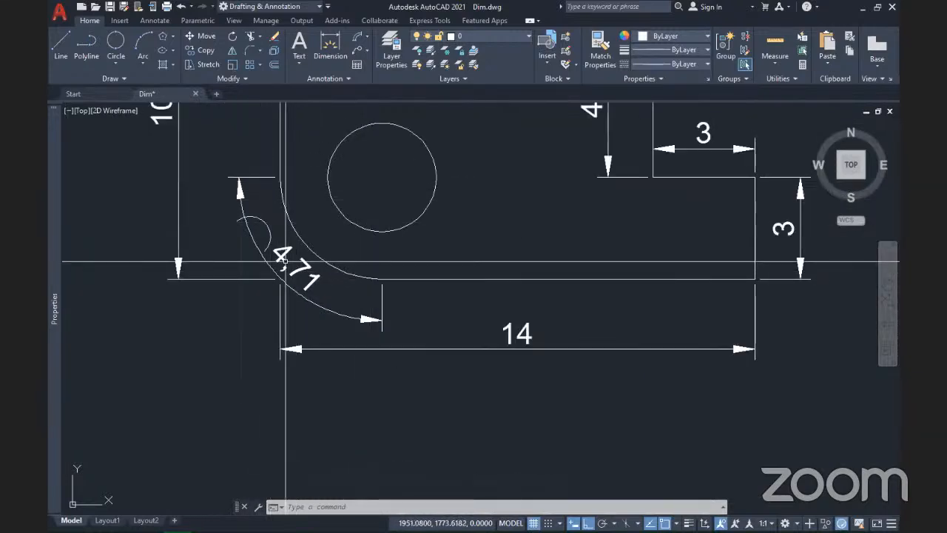
{"action": "mouse_move", "coordinate": [338, 222]}
{"action": "middle_mouse_down"}
{"action": "mouse_move", "coordinate": [363, 295]}
{"action": "mouse_move", "coordinate": [360, 363]}
{"action": "middle_mouse_up"}
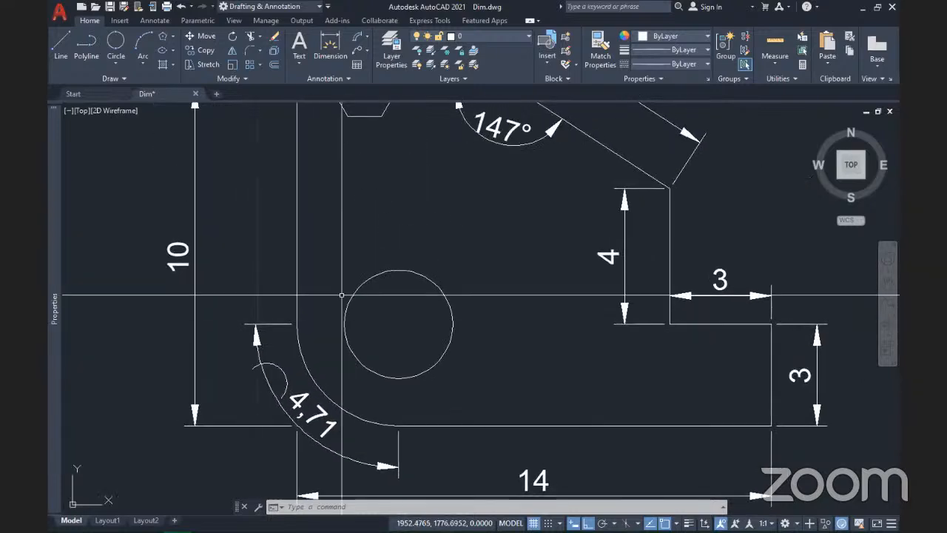
{"action": "scroll", "coordinate": [370, 259], "scroll_direction": "down", "scroll_amount": 1}
{"action": "middle_click_drag", "start_coordinate": [393, 197], "coordinate": [384, 257]}
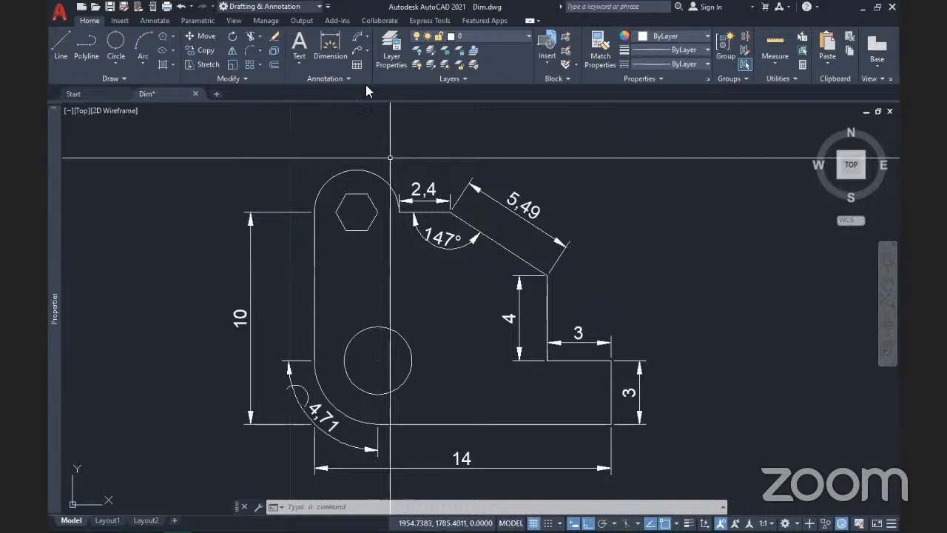
{"action": "left_click", "coordinate": [365, 37]}
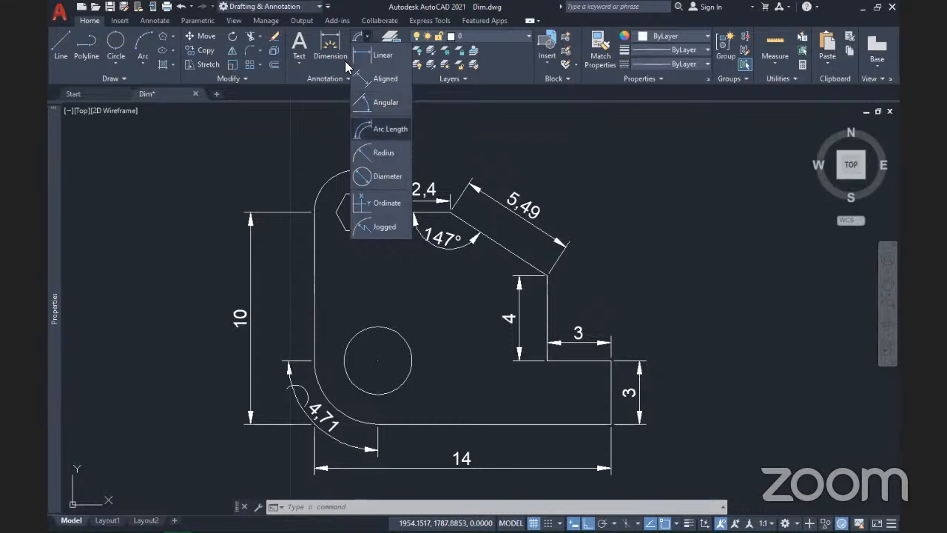
Step: Add an R3 radius dimension to the lower rounded end
{"action": "left_click", "coordinate": [384, 154]}
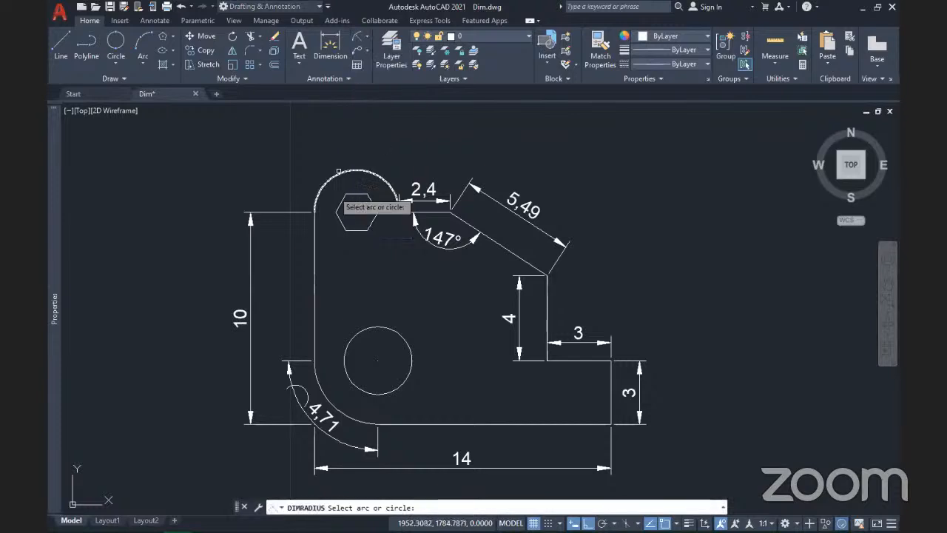
{"action": "scroll", "coordinate": [368, 449], "scroll_direction": "up", "scroll_amount": 4}
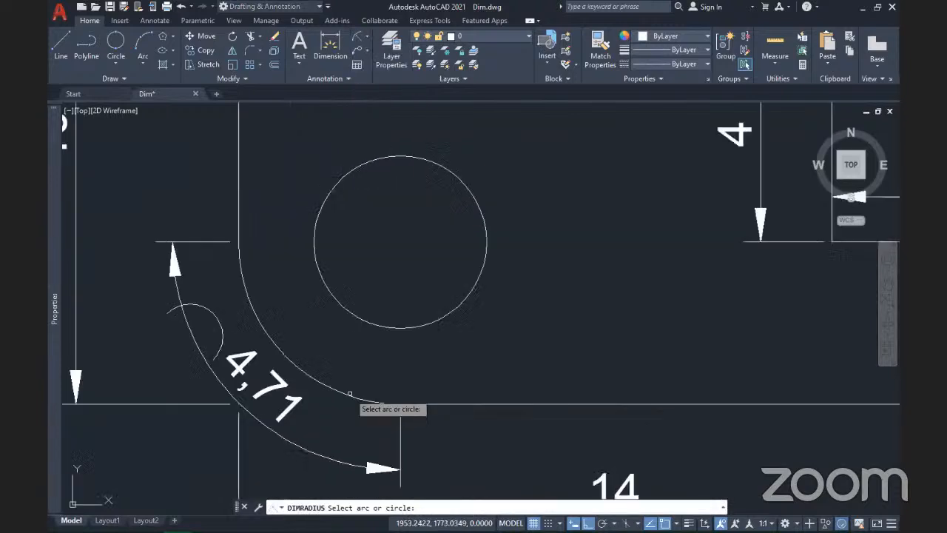
{"action": "left_click", "coordinate": [340, 393]}
{"action": "scroll", "coordinate": [244, 341], "scroll_direction": "down", "scroll_amount": 5}
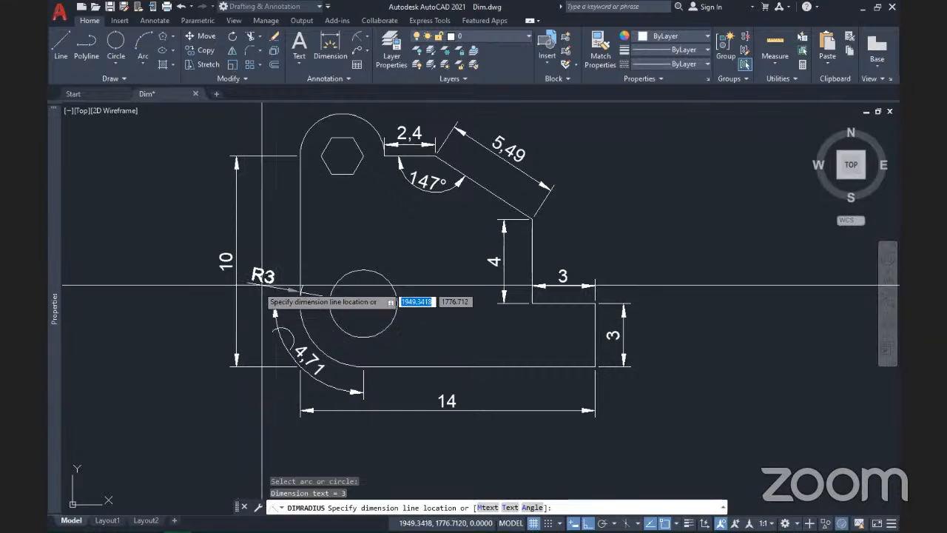
{"action": "left_click", "coordinate": [262, 285]}
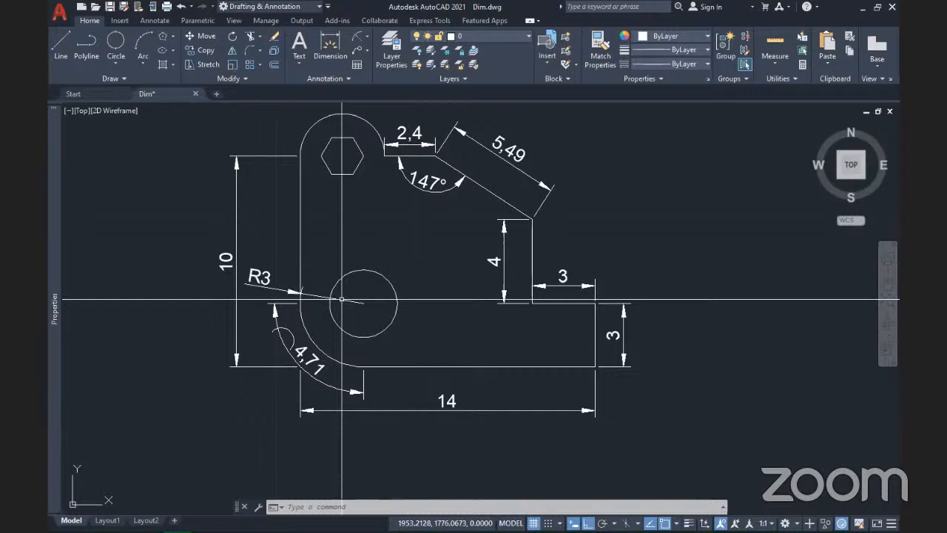
{"action": "mouse_move", "coordinate": [430, 258]}
{"action": "middle_mouse_down"}
{"action": "mouse_move", "coordinate": [440, 287]}
{"action": "mouse_move", "coordinate": [509, 242]}
{"action": "middle_mouse_up"}
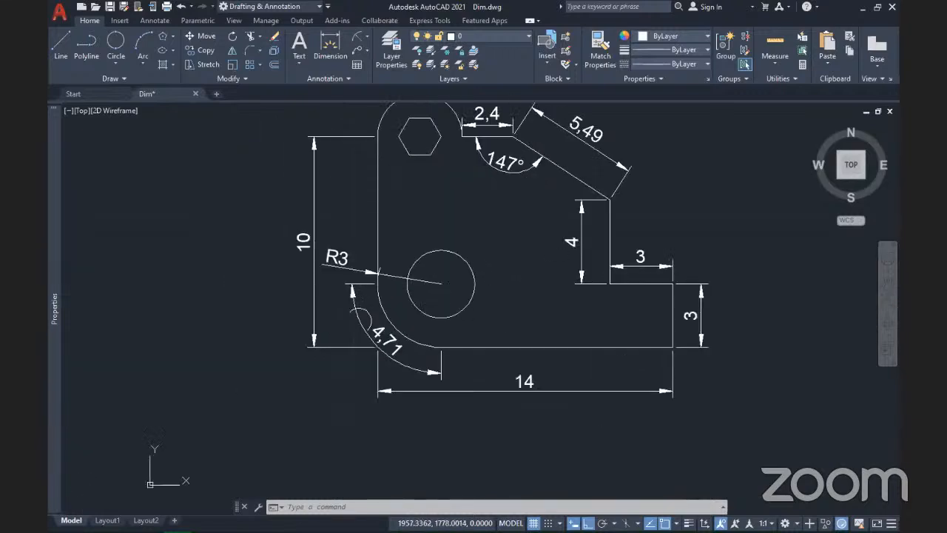
Step: Add an R1,6 radius dimension to the circle, placed to its right
{"action": "left_click", "coordinate": [366, 37]}
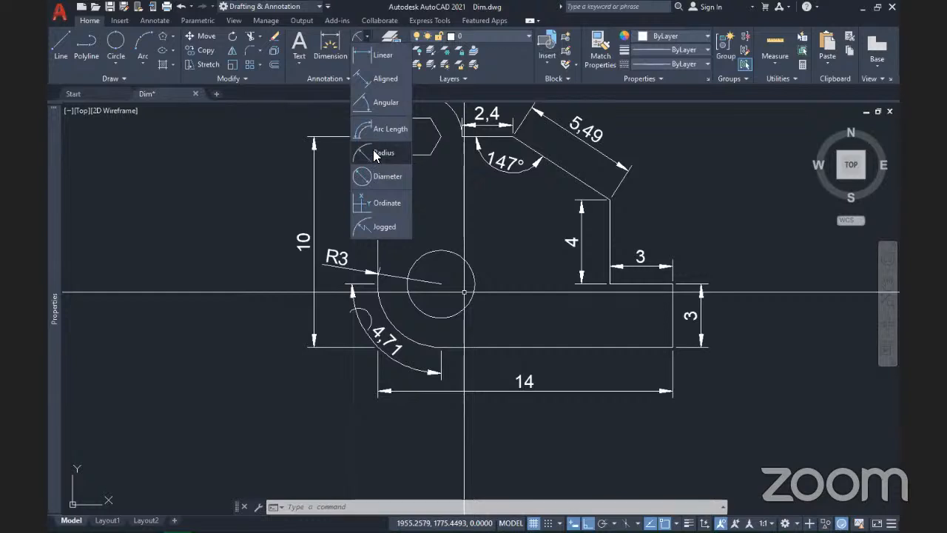
{"action": "left_click", "coordinate": [375, 155]}
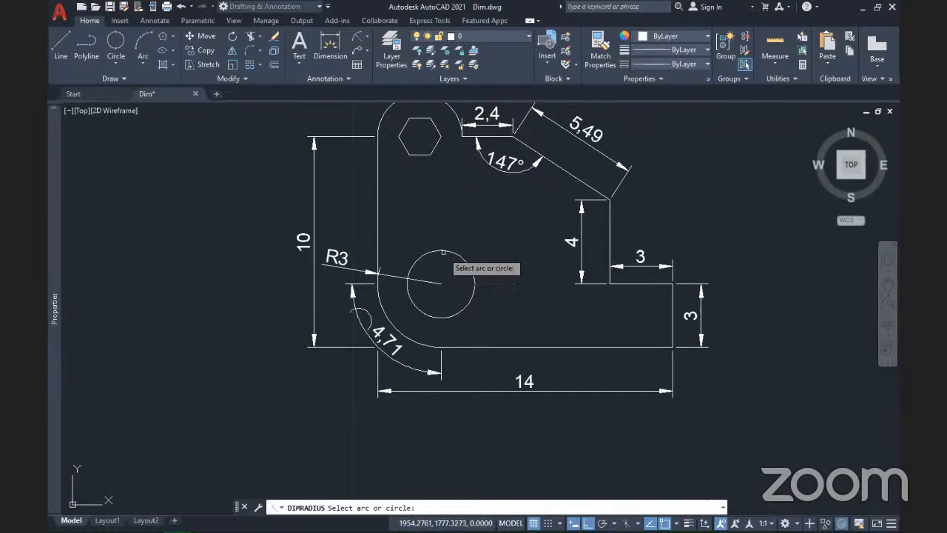
{"action": "left_click", "coordinate": [442, 251]}
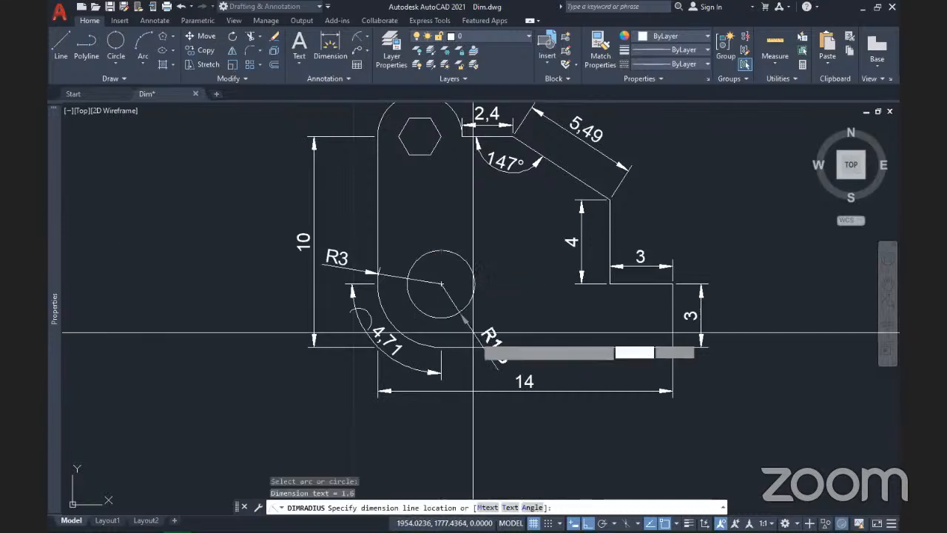
{"action": "left_click", "coordinate": [521, 283]}
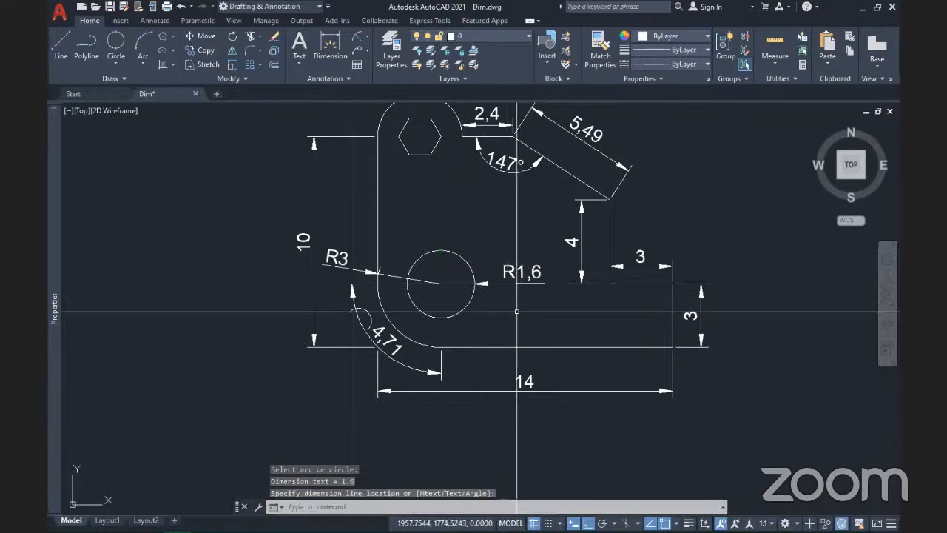
{"action": "scroll", "coordinate": [517, 312], "scroll_direction": "down", "scroll_amount": 2}
{"action": "middle_click_drag", "start_coordinate": [484, 237], "coordinate": [443, 308]}
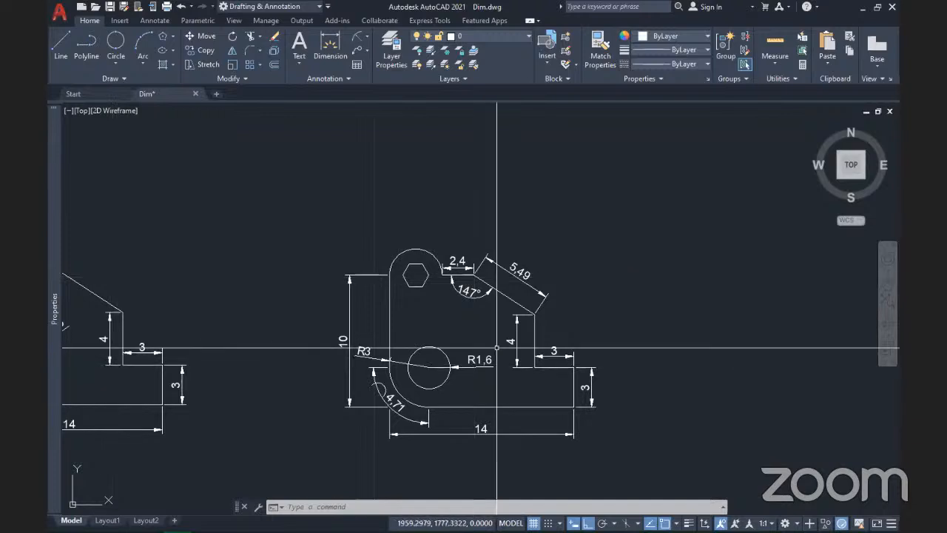
Step: Label the upper rounded lobe around the hexagon with an R2 radius dimension
{"action": "left_click", "coordinate": [368, 37]}
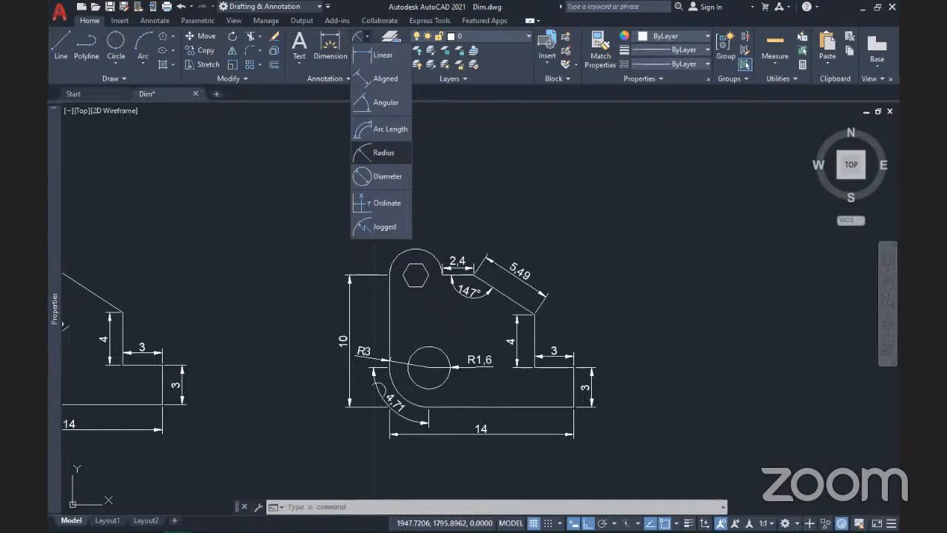
{"action": "left_click", "coordinate": [382, 153]}
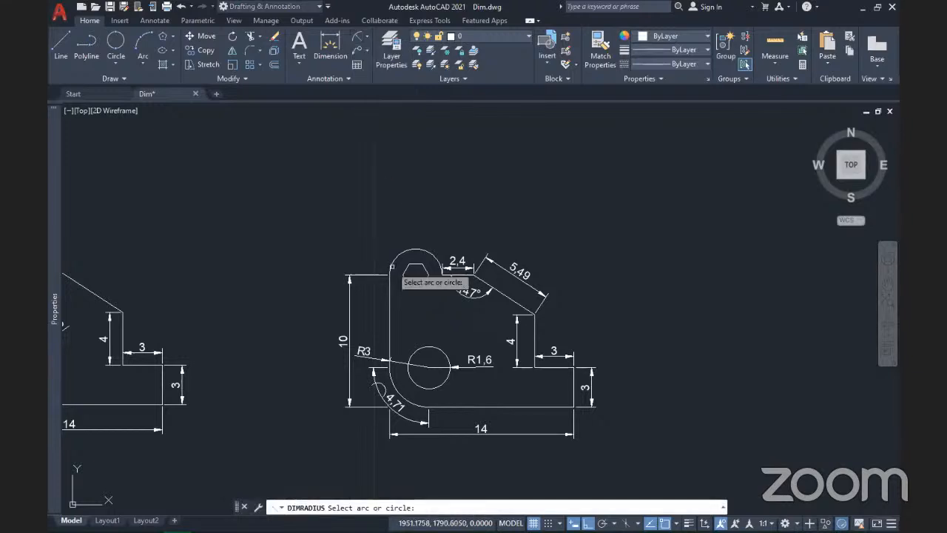
{"action": "scroll", "coordinate": [392, 265], "scroll_direction": "up", "scroll_amount": 4}
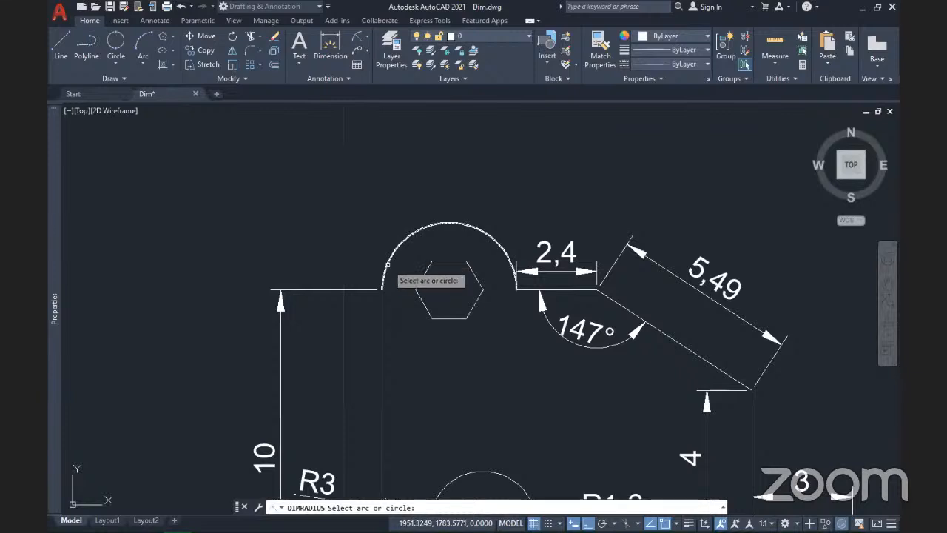
{"action": "left_click", "coordinate": [387, 265]}
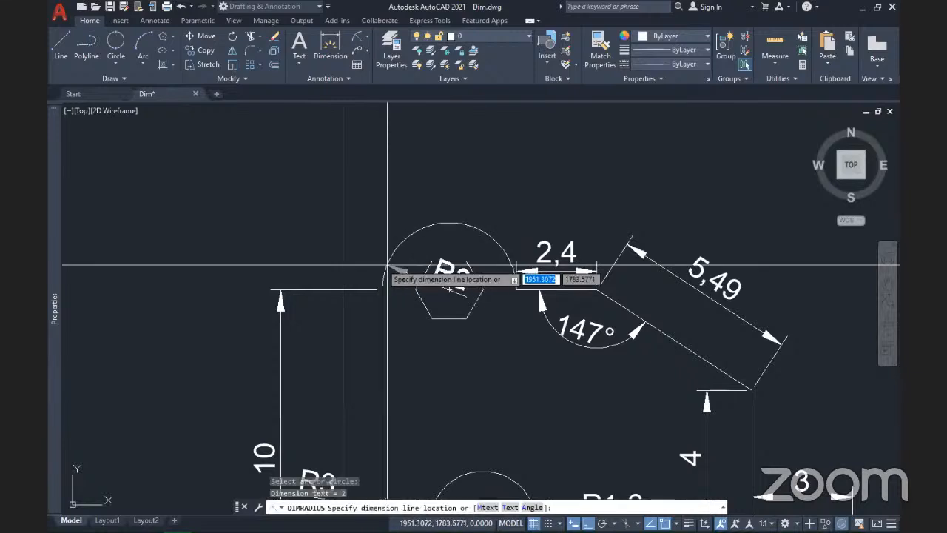
{"action": "left_click", "coordinate": [305, 221]}
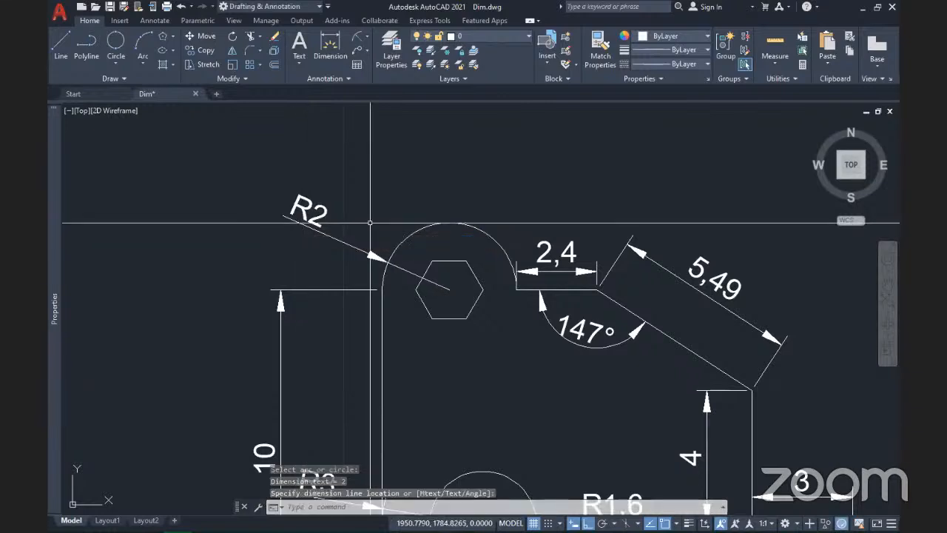
{"action": "scroll", "coordinate": [444, 259], "scroll_direction": "down", "scroll_amount": 2}
{"action": "middle_click_drag", "start_coordinate": [444, 259], "coordinate": [520, 260]}
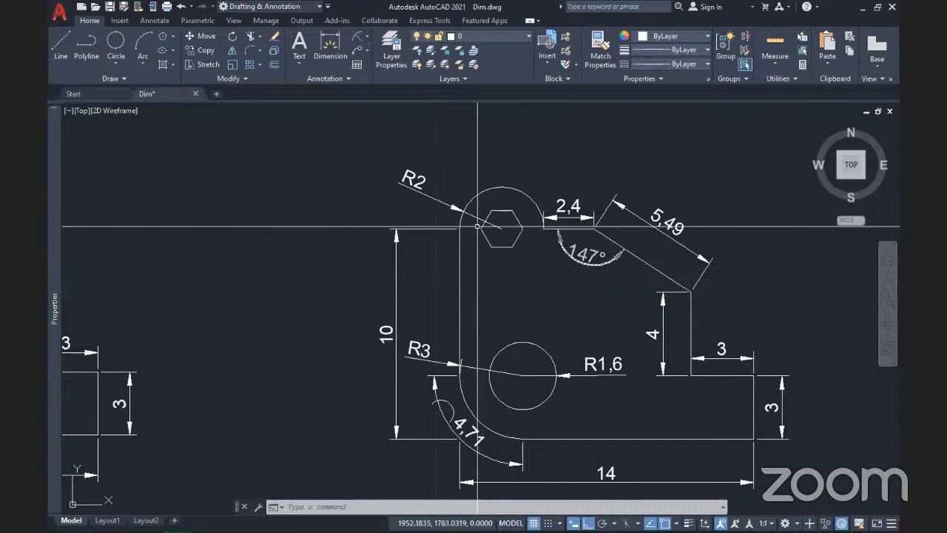
{"action": "left_click", "coordinate": [367, 36]}
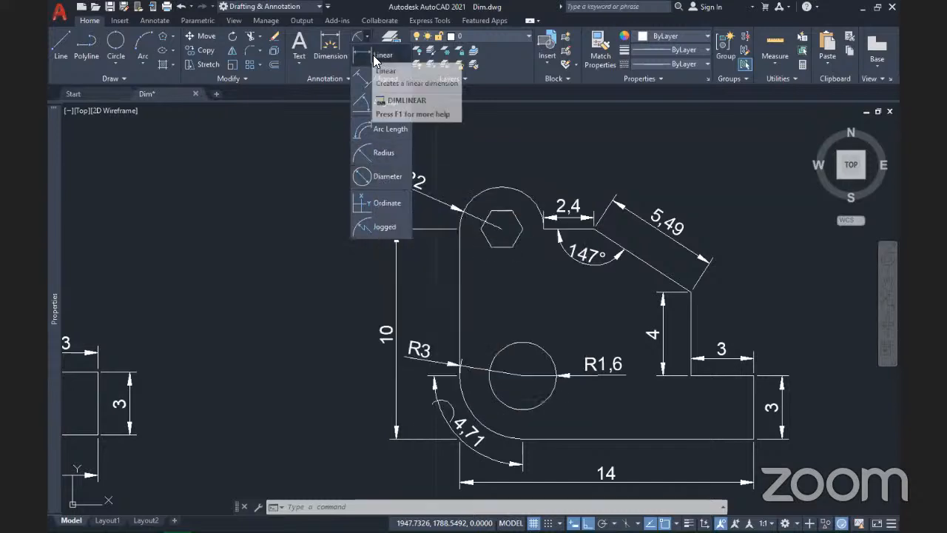
Step: Dimension the hexagon's width as 2 below it, redoing an inaccurate 1,98 attempt
{"action": "left_click", "coordinate": [373, 55]}
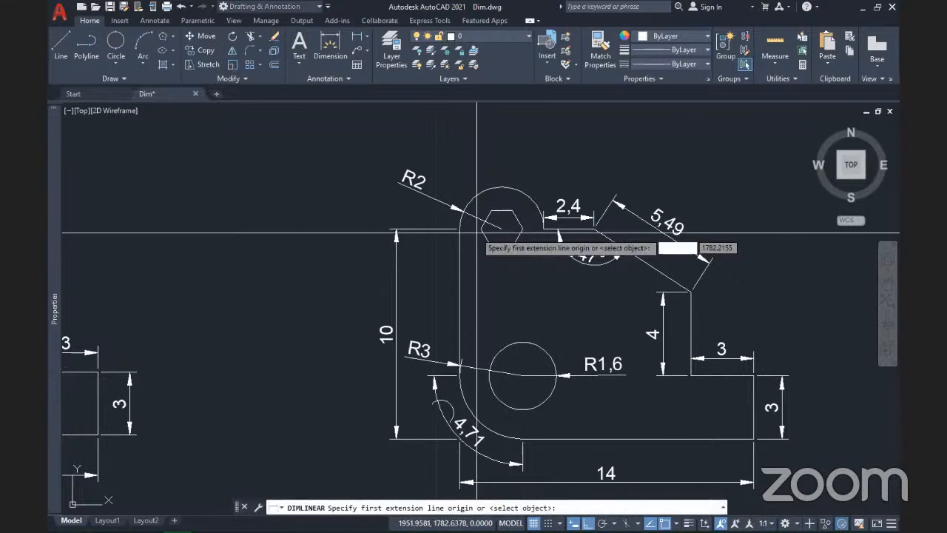
{"action": "scroll", "coordinate": [477, 233], "scroll_direction": "up", "scroll_amount": 2}
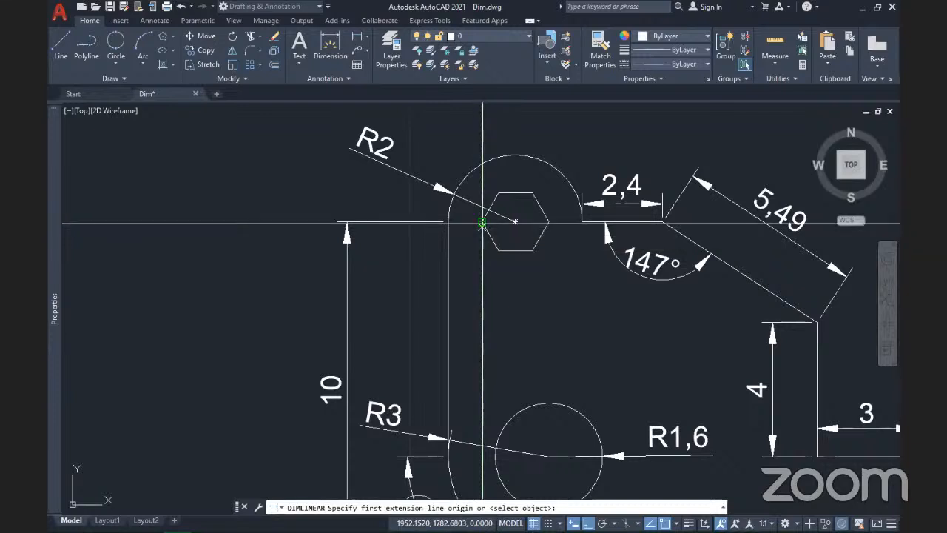
{"action": "left_click", "coordinate": [482, 220]}
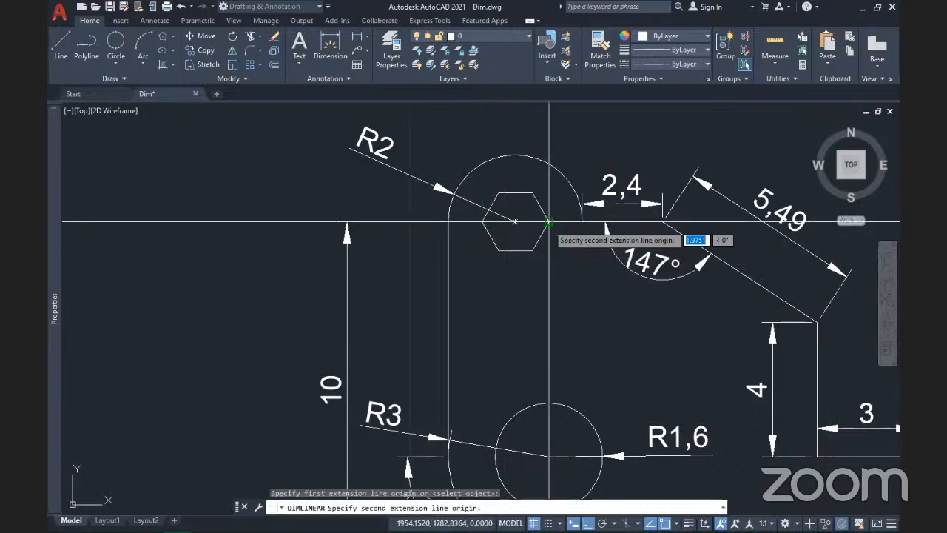
{"action": "left_click", "coordinate": [548, 220]}
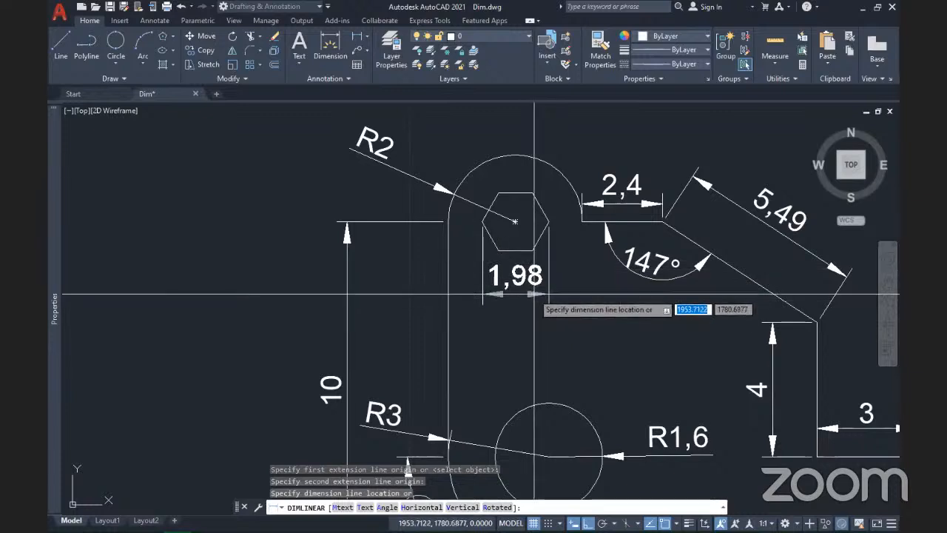
{"action": "key", "text": "Escape"}
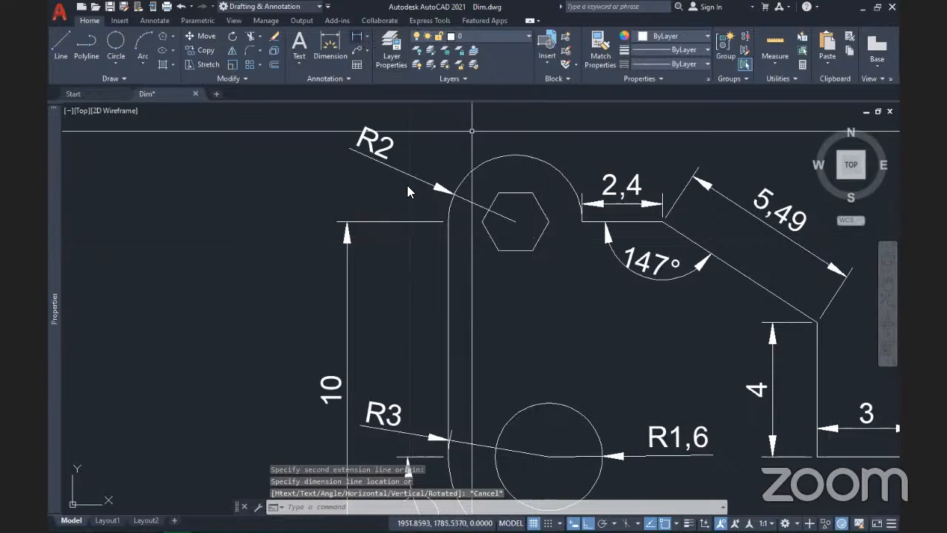
{"action": "key", "text": "Return"}
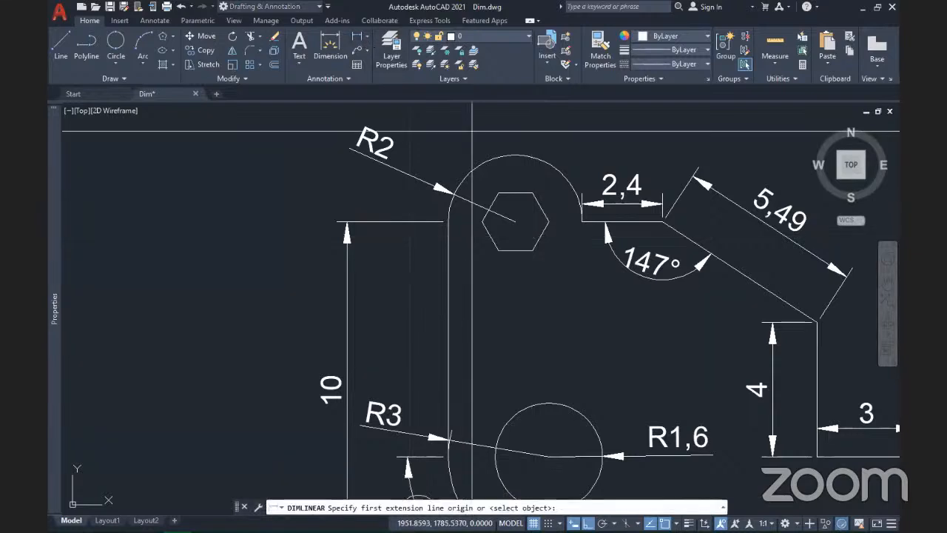
{"action": "left_click", "coordinate": [482, 221]}
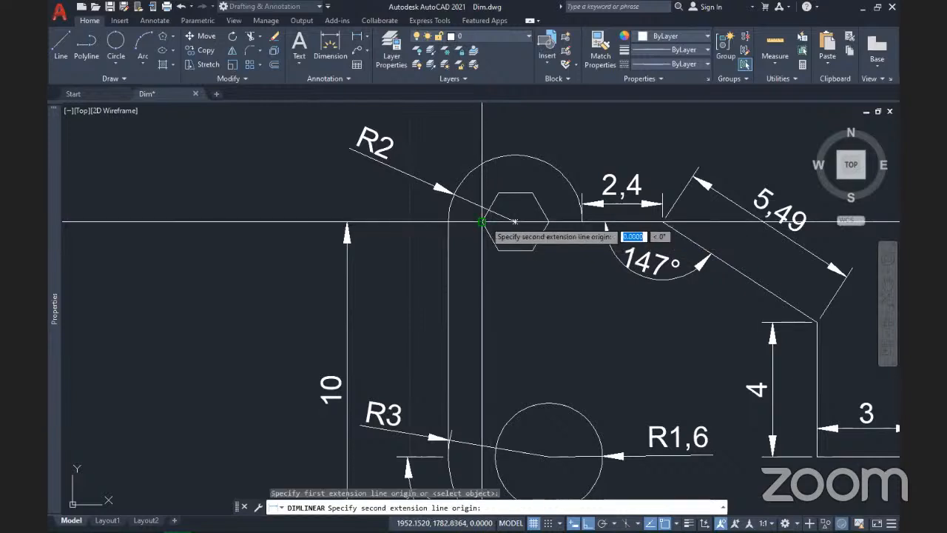
{"action": "left_click", "coordinate": [548, 222]}
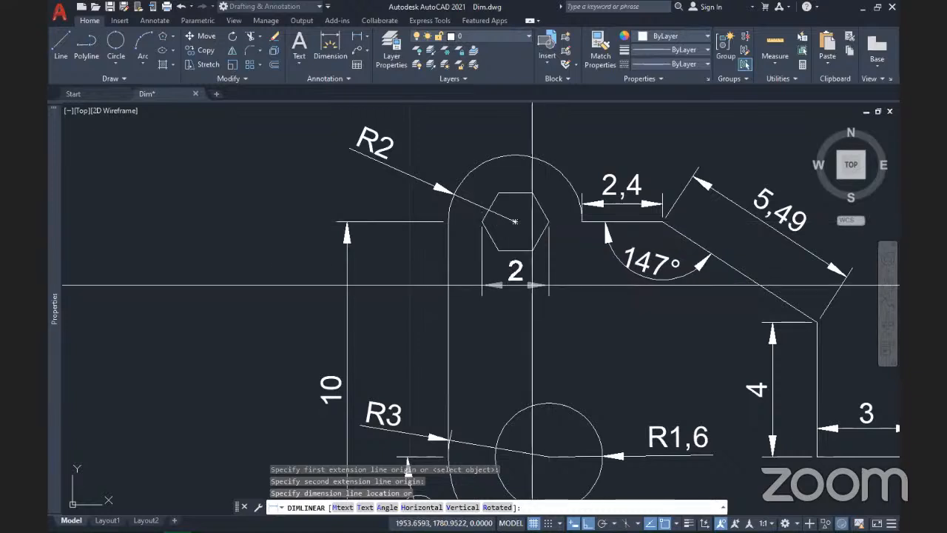
{"action": "left_click", "coordinate": [529, 278]}
{"action": "scroll", "coordinate": [503, 260], "scroll_direction": "down", "scroll_amount": 2}
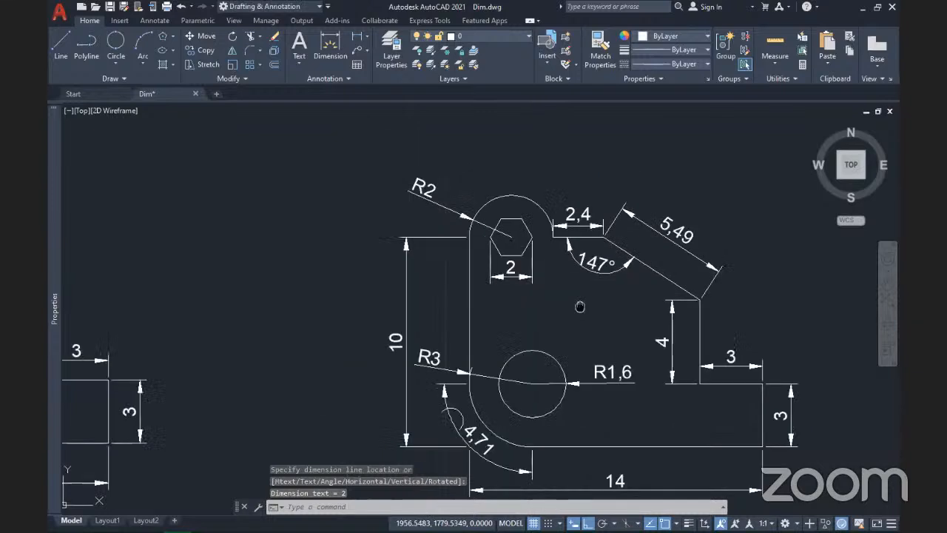
{"action": "middle_click_drag", "start_coordinate": [580, 307], "coordinate": [434, 282]}
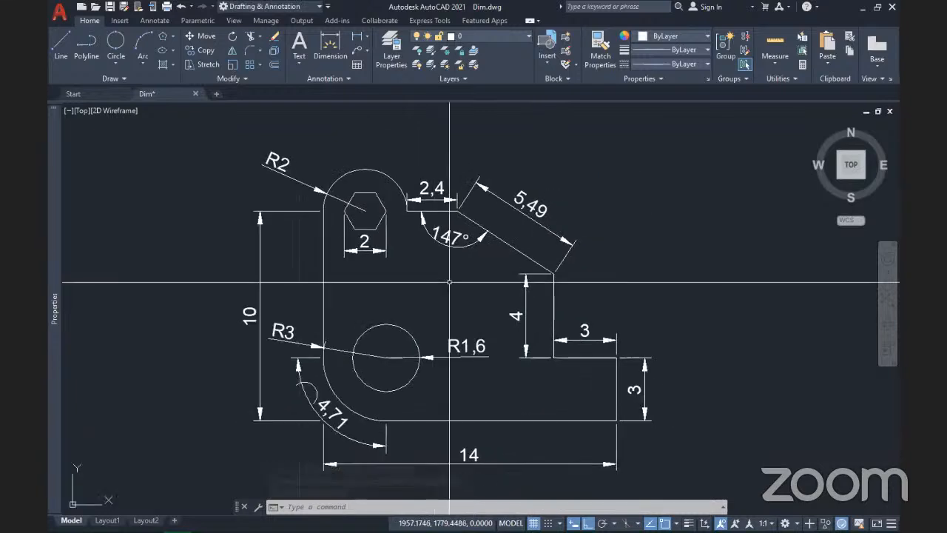
{"action": "mouse_move", "coordinate": [459, 324]}
{"action": "middle_mouse_down"}
{"action": "mouse_move", "coordinate": [403, 303]}
{"action": "mouse_move", "coordinate": [462, 308]}
{"action": "middle_mouse_up"}
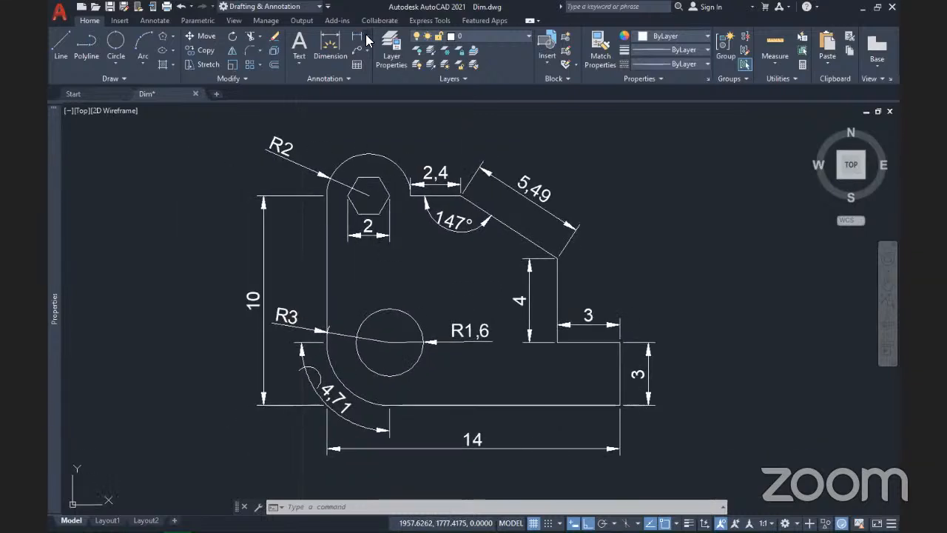
{"action": "left_click", "coordinate": [367, 37]}
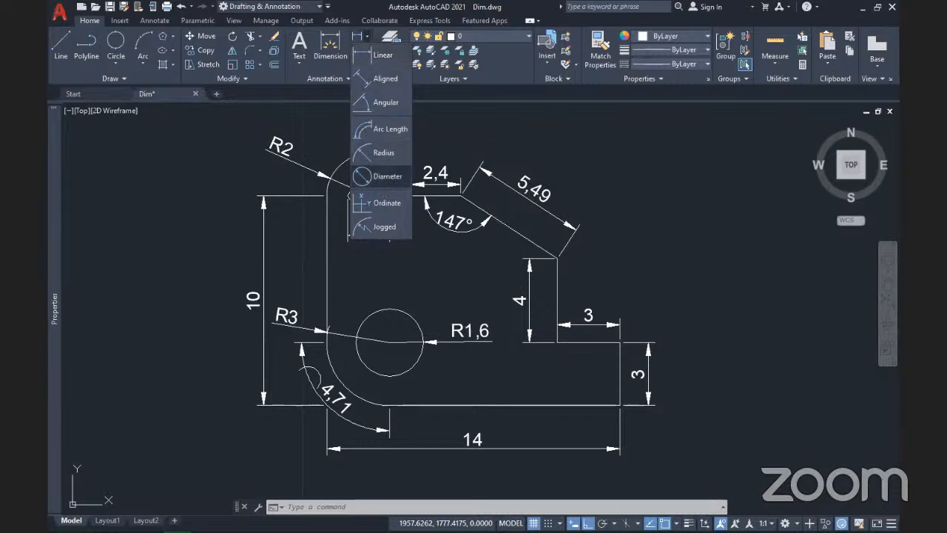
{"action": "left_click", "coordinate": [381, 176]}
{"action": "left_click", "coordinate": [383, 311]}
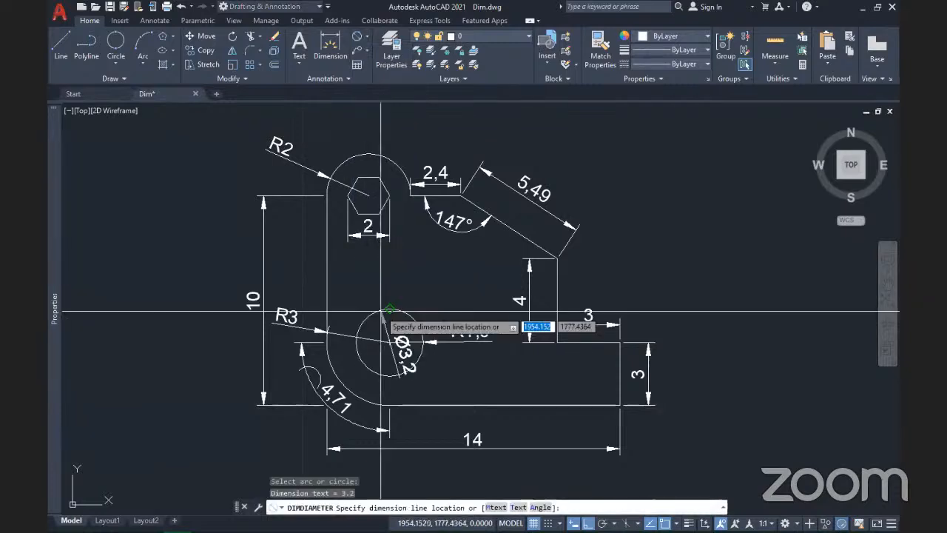
{"action": "left_click", "coordinate": [427, 295]}
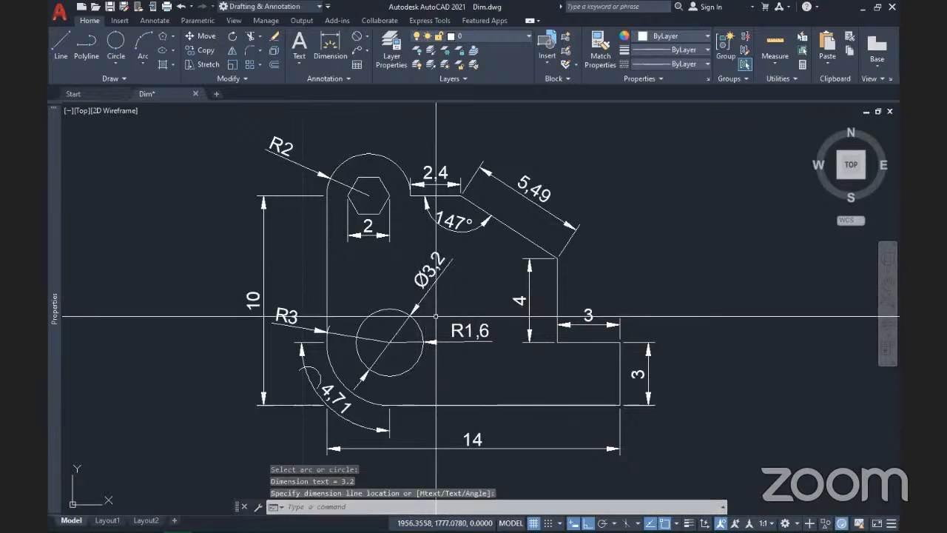
{"action": "key", "text": "ctrl+z"}
{"action": "scroll", "coordinate": [436, 317], "scroll_direction": "down", "scroll_amount": 5}
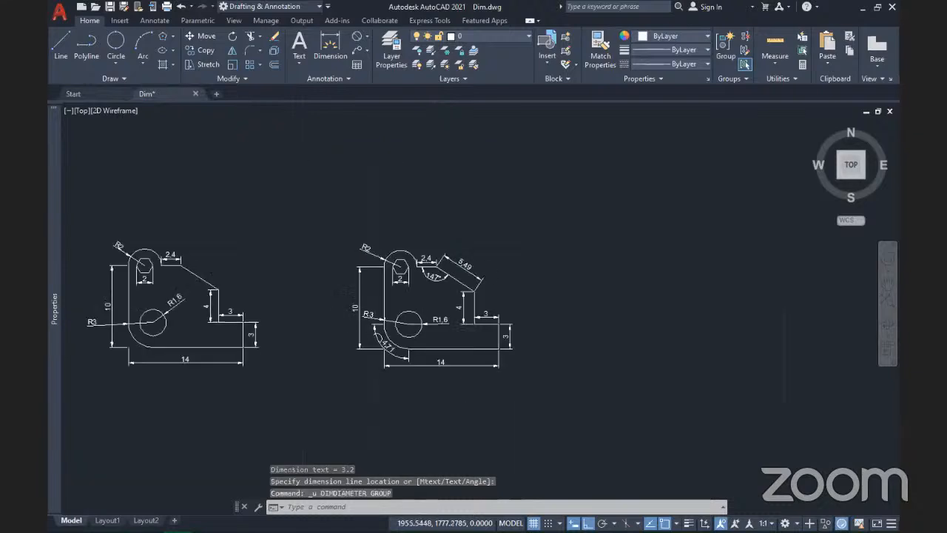
{"action": "scroll", "coordinate": [420, 314], "scroll_direction": "up", "scroll_amount": 4}
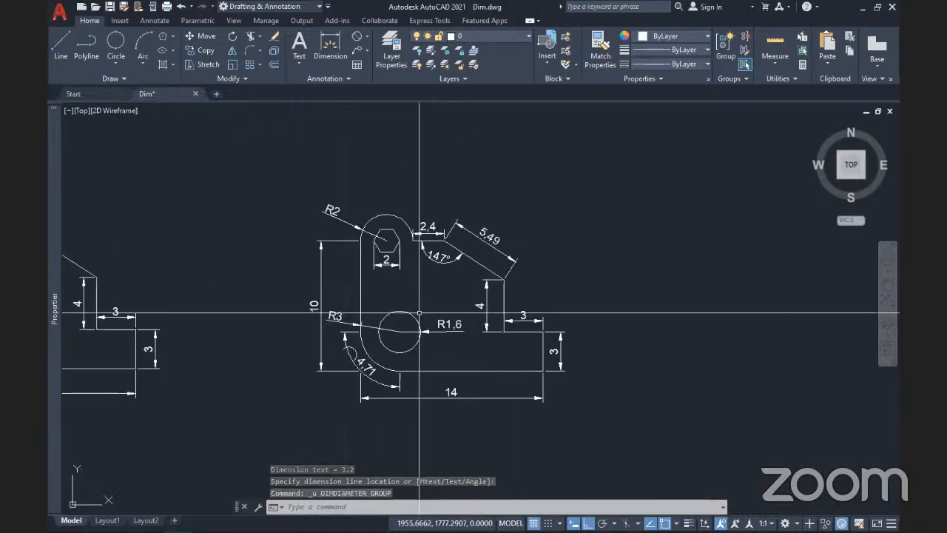
{"action": "middle_click_drag", "start_coordinate": [482, 329], "coordinate": [373, 321]}
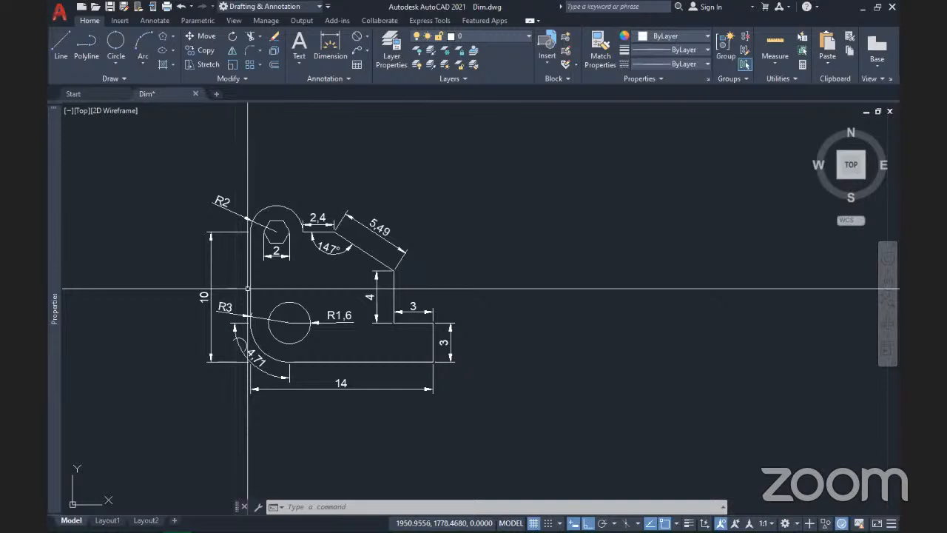
Step: Try a window selection around the bracket, then clear it
{"action": "scroll", "coordinate": [247, 282], "scroll_direction": "up", "scroll_amount": 4}
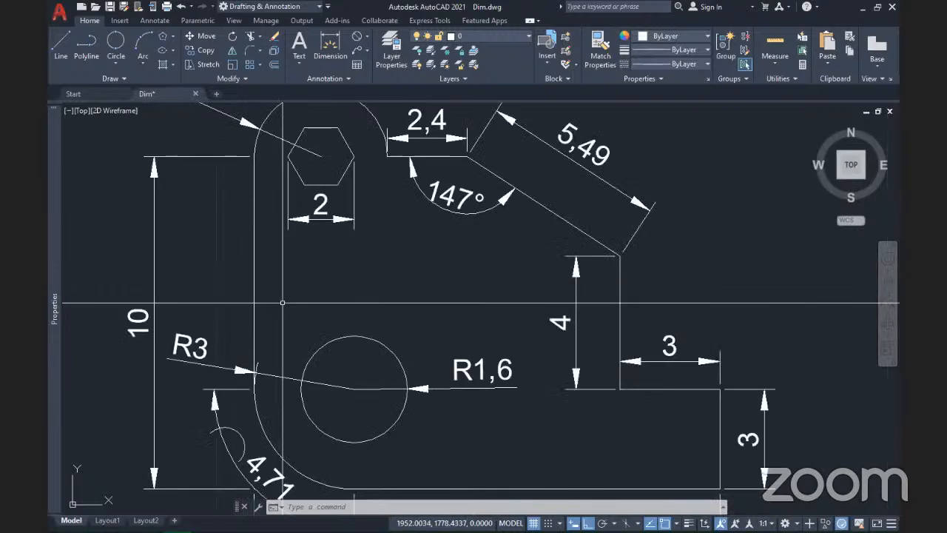
{"action": "scroll", "coordinate": [283, 303], "scroll_direction": "down", "scroll_amount": 2}
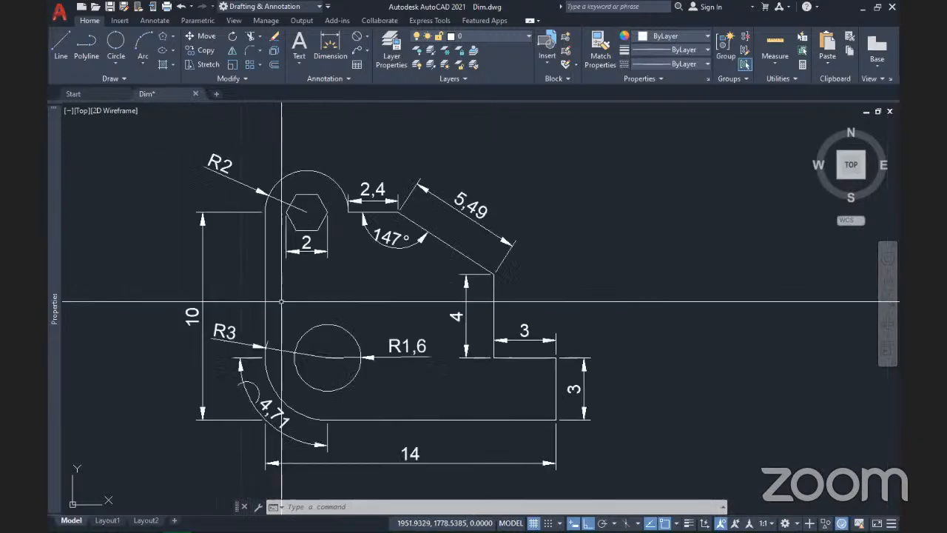
{"action": "left_click", "coordinate": [266, 294]}
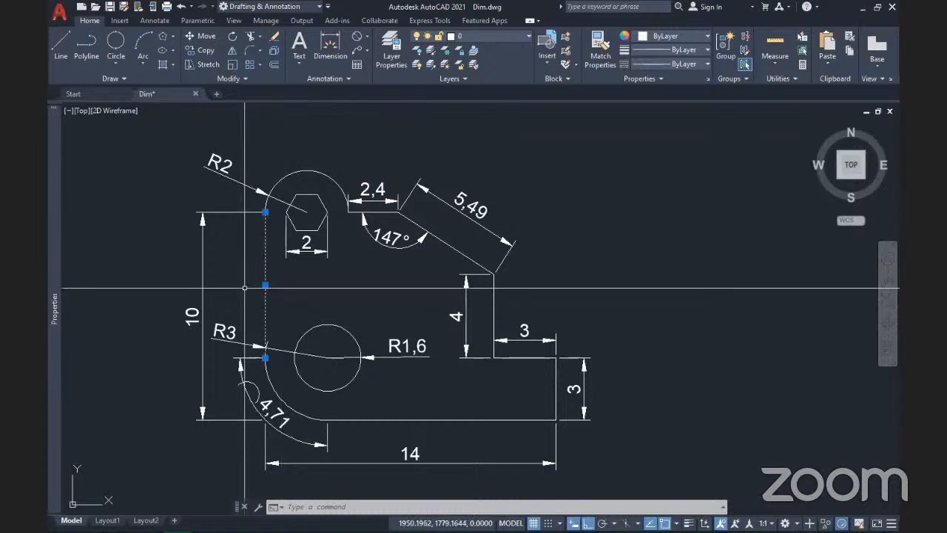
{"action": "left_click", "coordinate": [378, 424]}
{"action": "scroll", "coordinate": [322, 424], "scroll_direction": "up", "scroll_amount": 2}
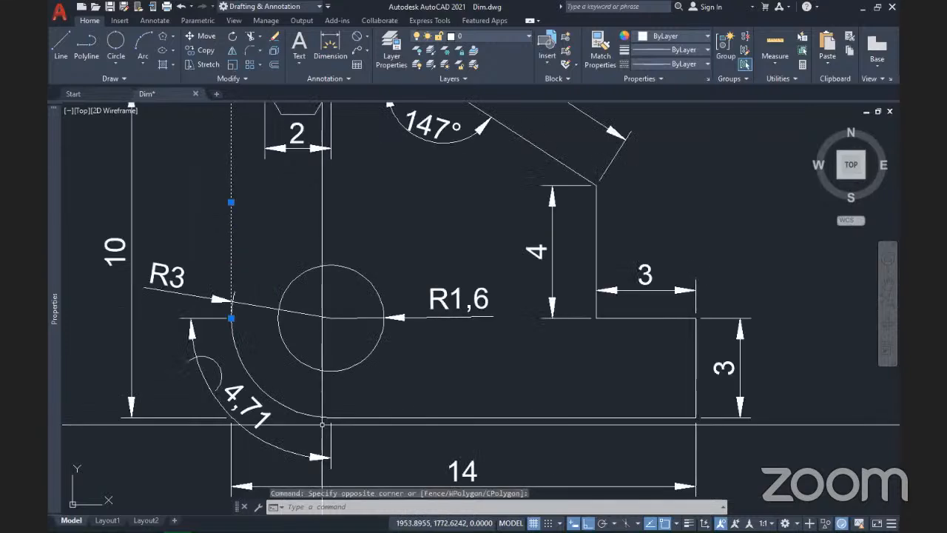
{"action": "scroll", "coordinate": [322, 424], "scroll_direction": "up", "scroll_amount": 3}
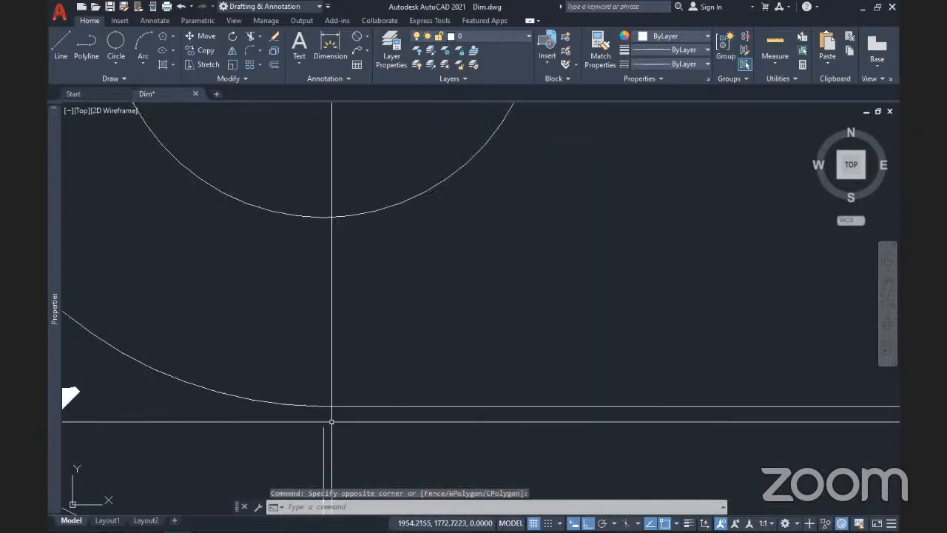
{"action": "left_click", "coordinate": [290, 381]}
{"action": "scroll", "coordinate": [289, 382], "scroll_direction": "down", "scroll_amount": 4}
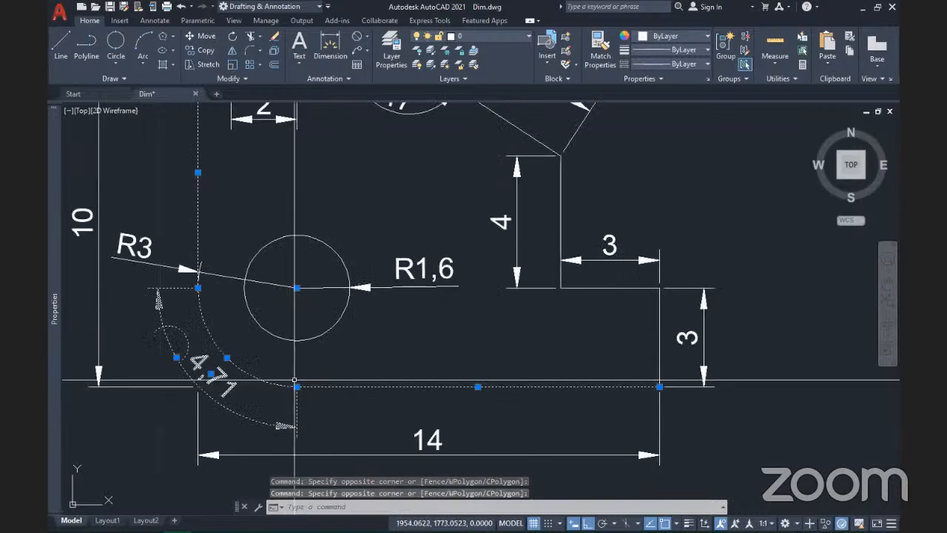
{"action": "key", "text": "Escape"}
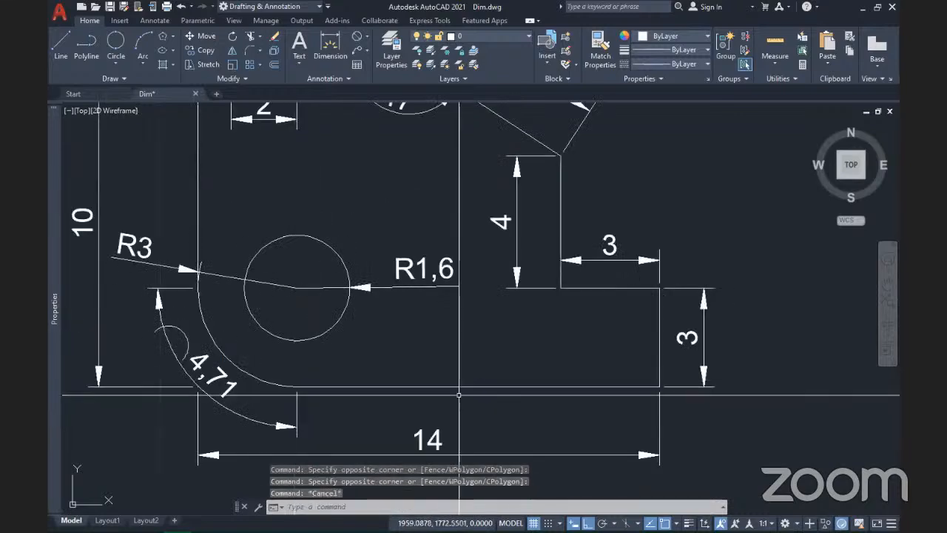
Step: Select the bracket's edges, R3 and R2 arcs, hexagon and circle, leaving out the dimensions
{"action": "left_click", "coordinate": [455, 395]}
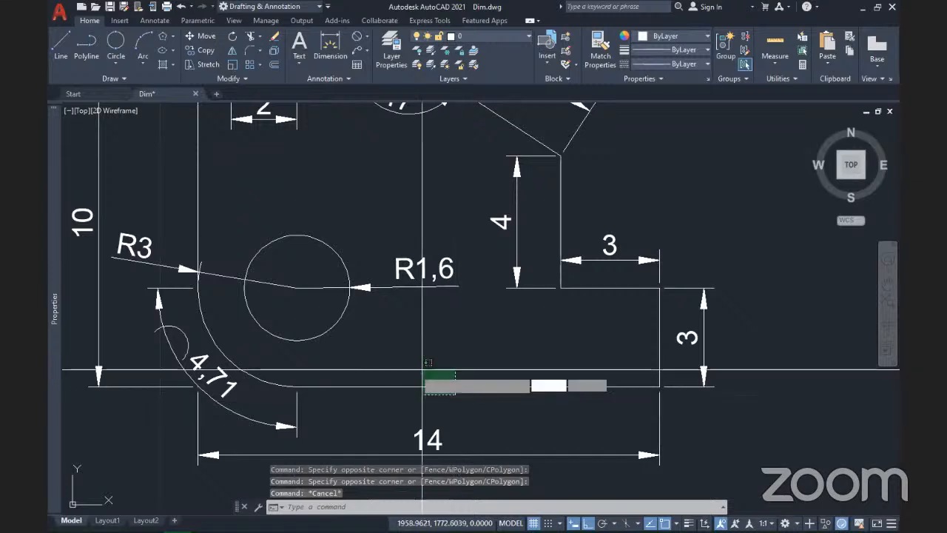
{"action": "left_click", "coordinate": [423, 370]}
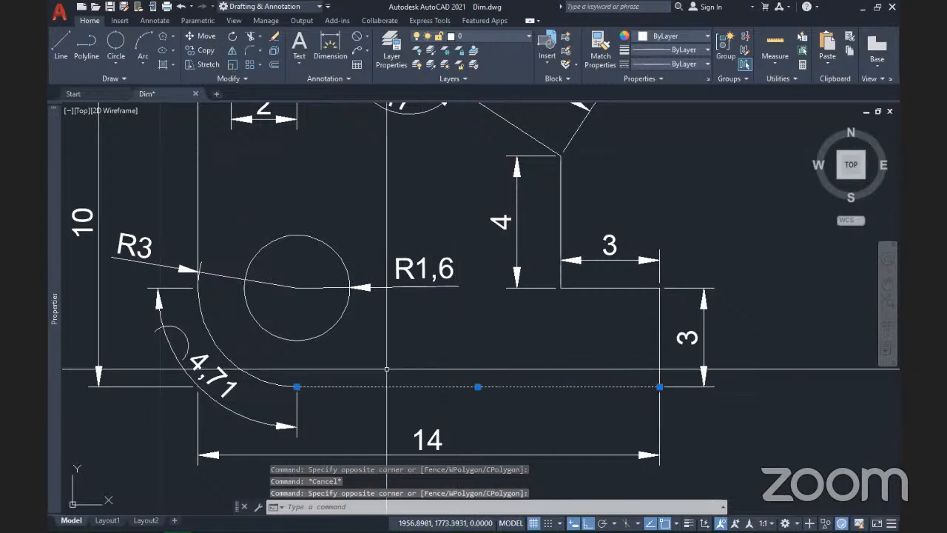
{"action": "left_click", "coordinate": [244, 373]}
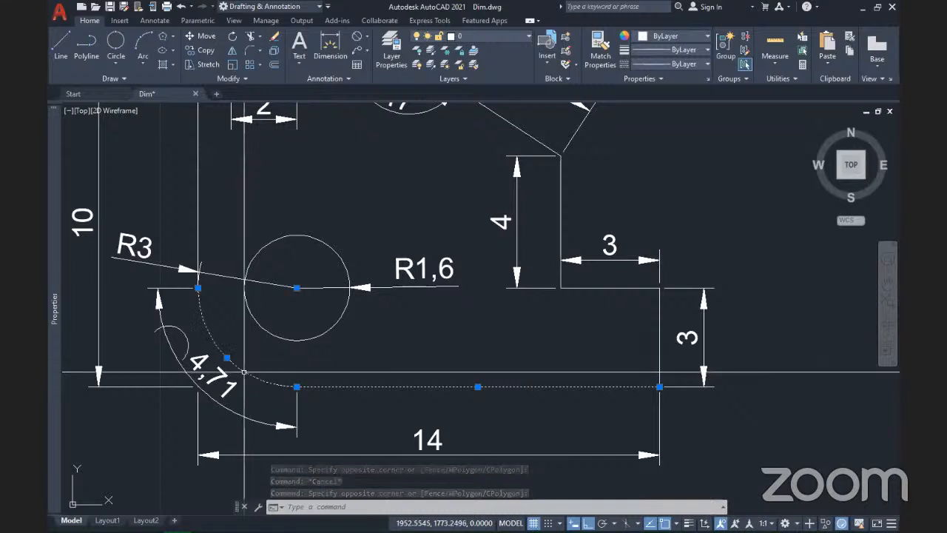
{"action": "scroll", "coordinate": [308, 398], "scroll_direction": "down", "scroll_amount": 4}
{"action": "scroll", "coordinate": [442, 396], "scroll_direction": "up", "scroll_amount": 3}
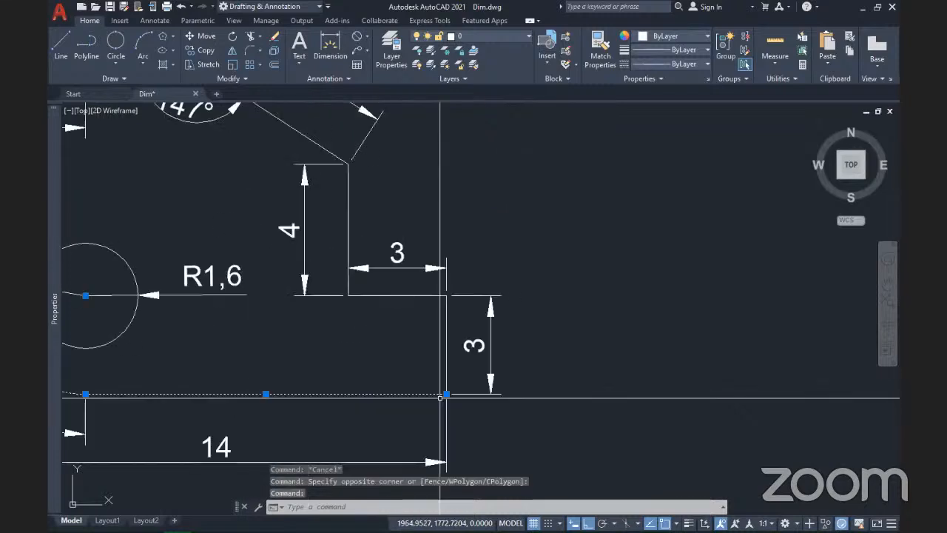
{"action": "left_click", "coordinate": [447, 368]}
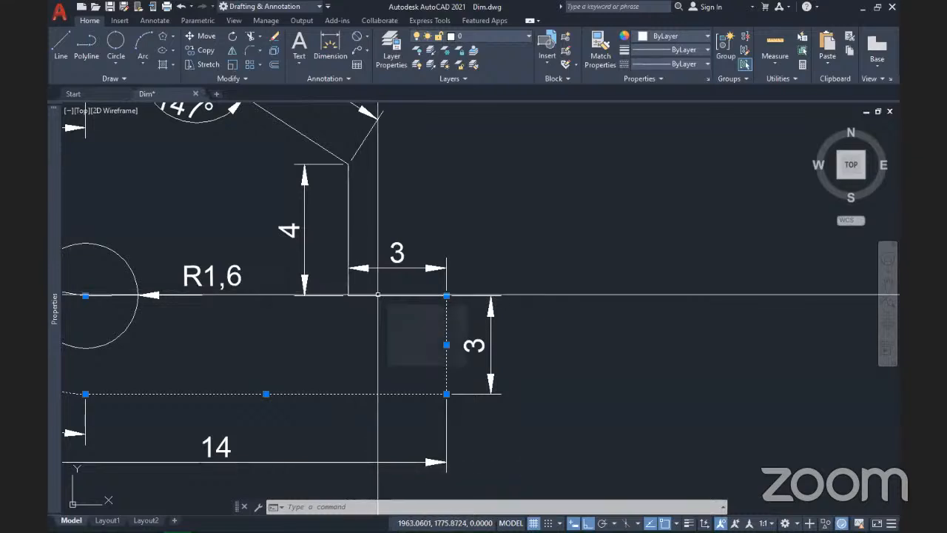
{"action": "left_click", "coordinate": [379, 295]}
{"action": "left_click", "coordinate": [349, 213]}
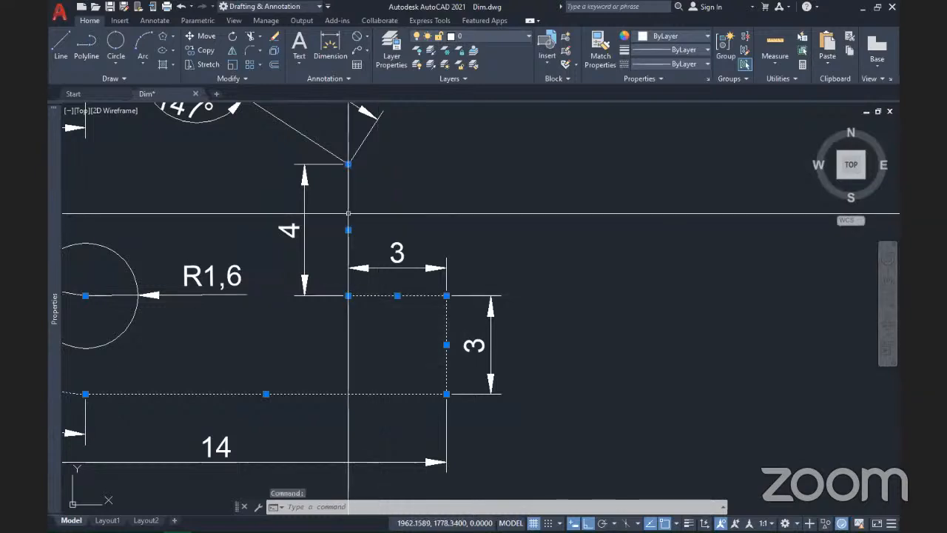
{"action": "scroll", "coordinate": [348, 214], "scroll_direction": "down", "scroll_amount": 3}
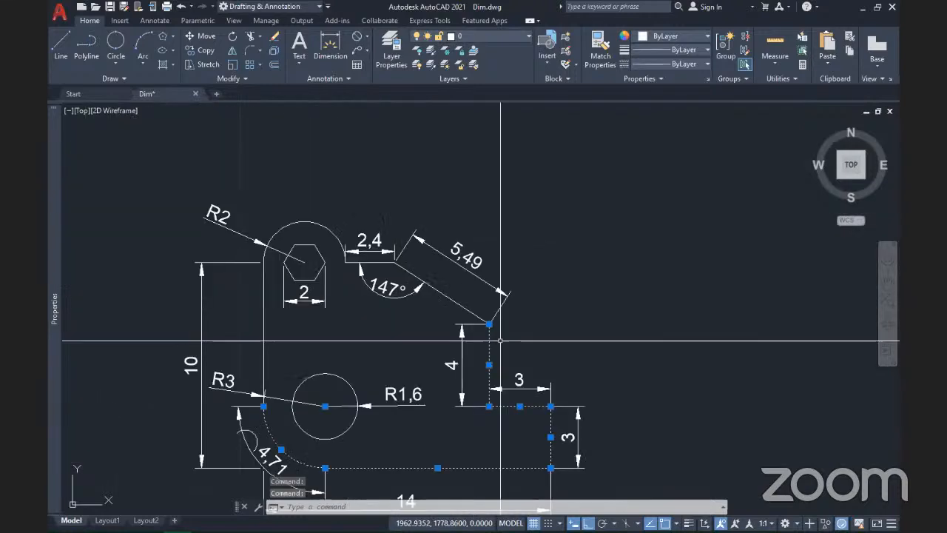
{"action": "left_click", "coordinate": [442, 293]}
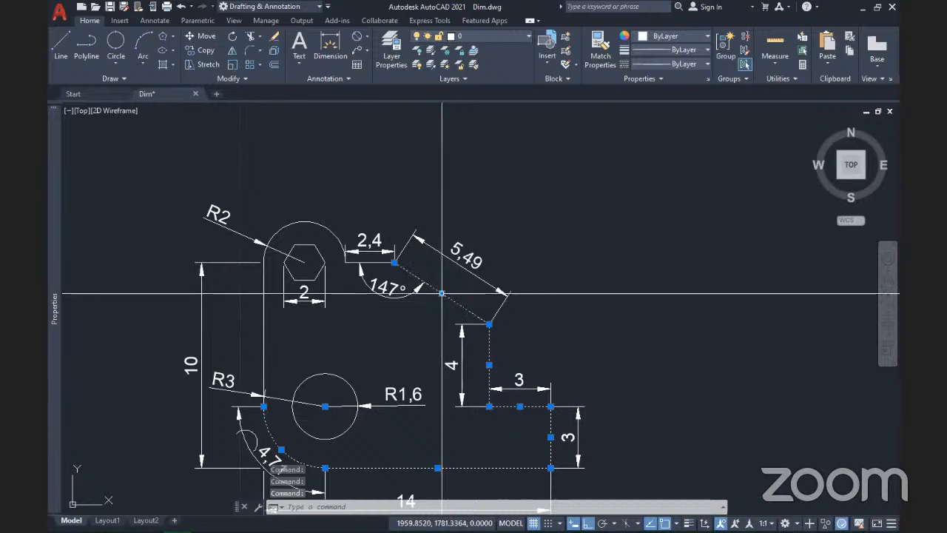
{"action": "left_click", "coordinate": [378, 262]}
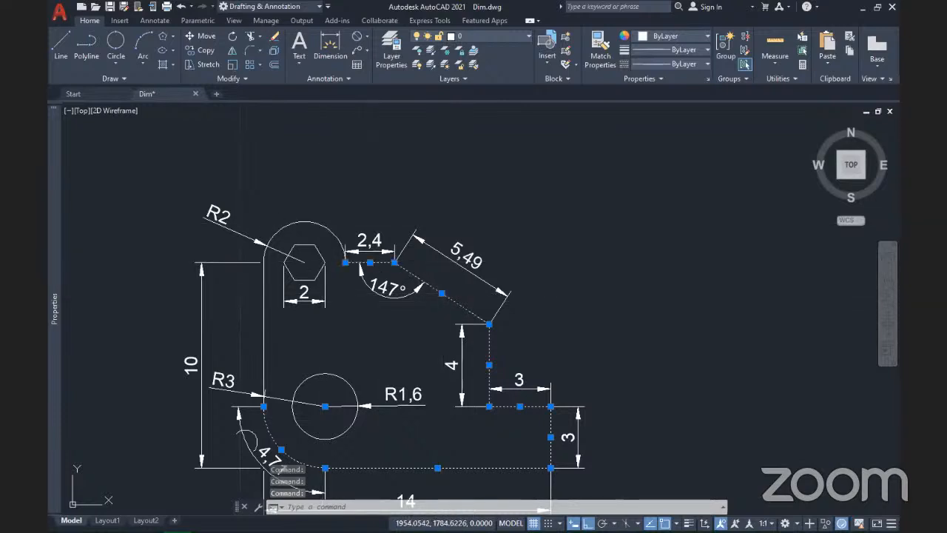
{"action": "left_click", "coordinate": [323, 226]}
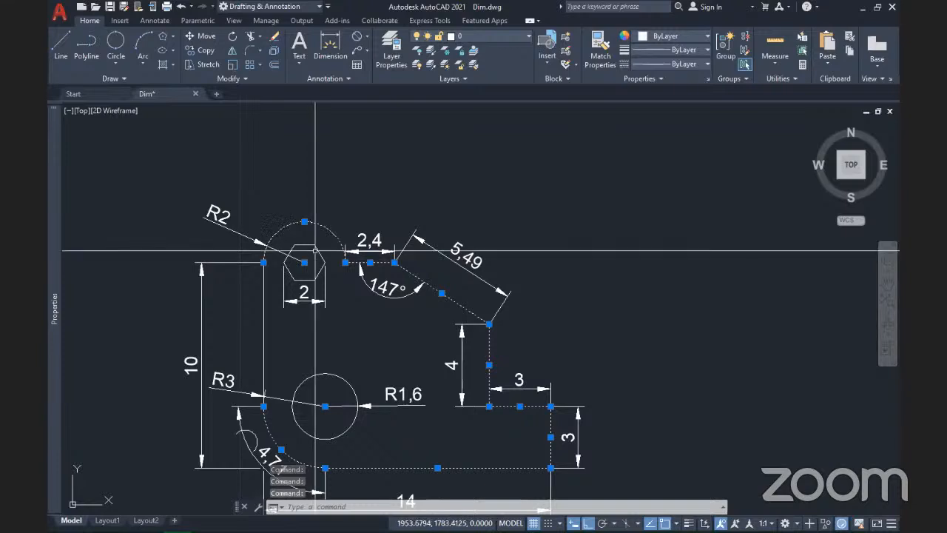
{"action": "left_click", "coordinate": [314, 245]}
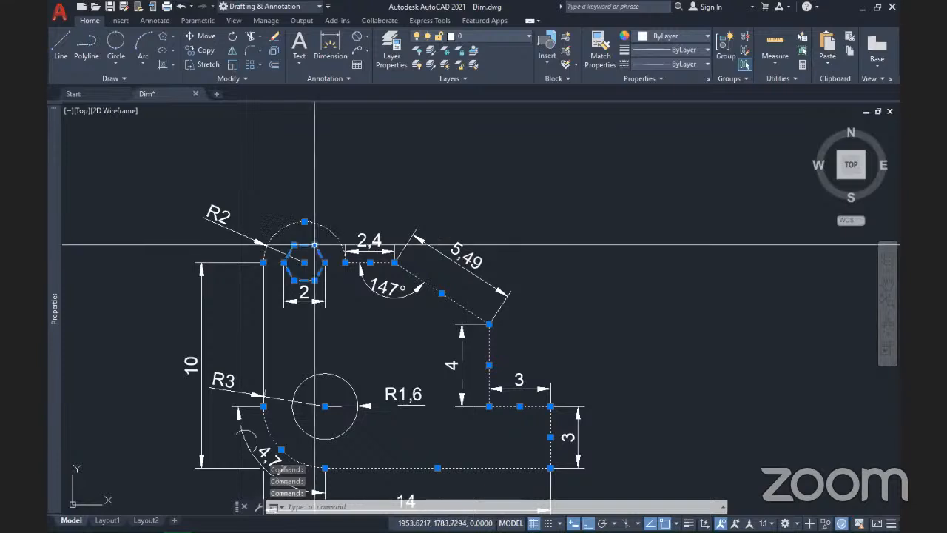
{"action": "left_click", "coordinate": [264, 324]}
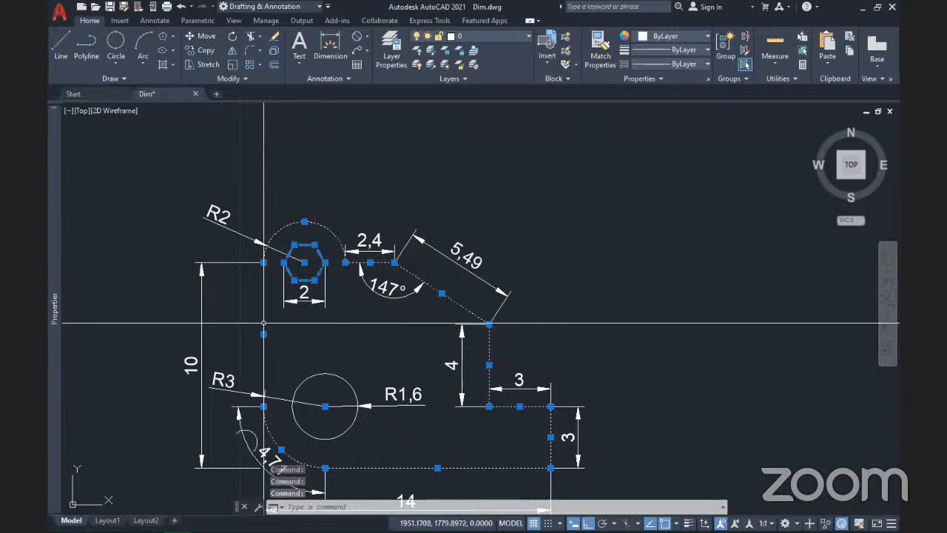
{"action": "left_click", "coordinate": [340, 378]}
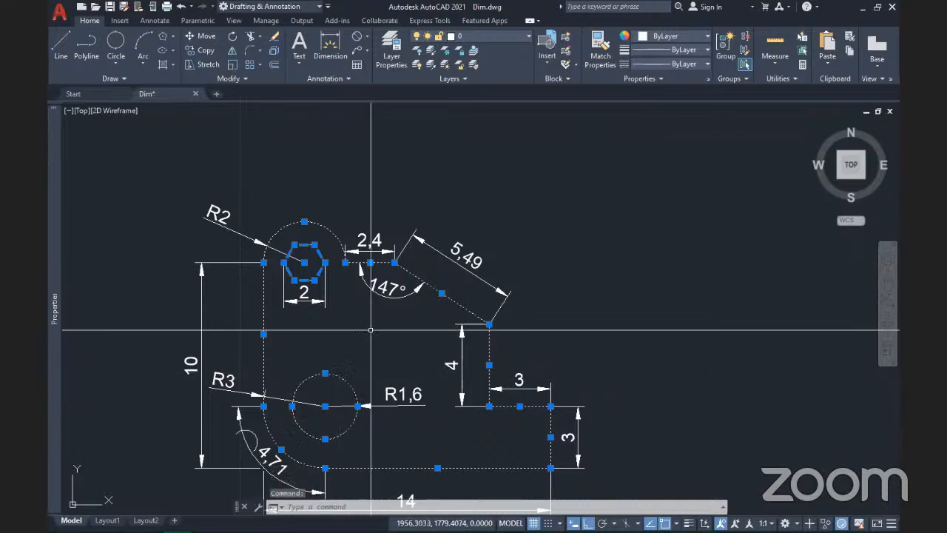
{"action": "scroll", "coordinate": [370, 331], "scroll_direction": "down", "scroll_amount": 3}
{"action": "scroll", "coordinate": [387, 318], "scroll_direction": "up", "scroll_amount": 2}
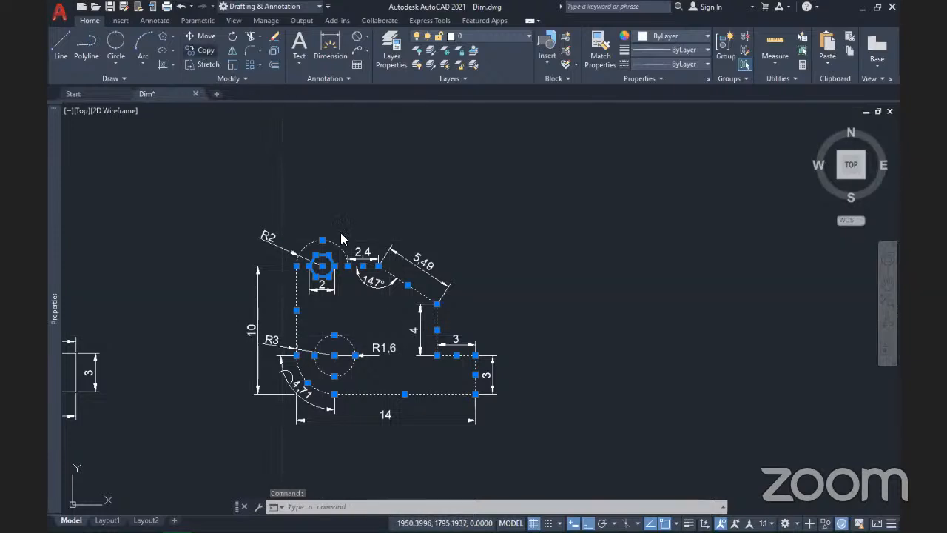
Step: Copy the selected outline to a point right of the dimensioned bracket
{"action": "left_click", "coordinate": [205, 50]}
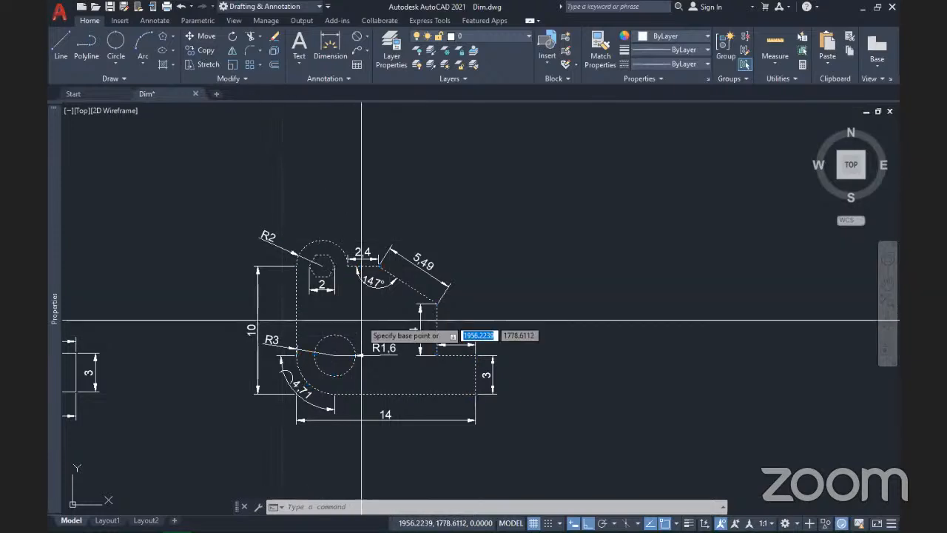
{"action": "left_click", "coordinate": [361, 355]}
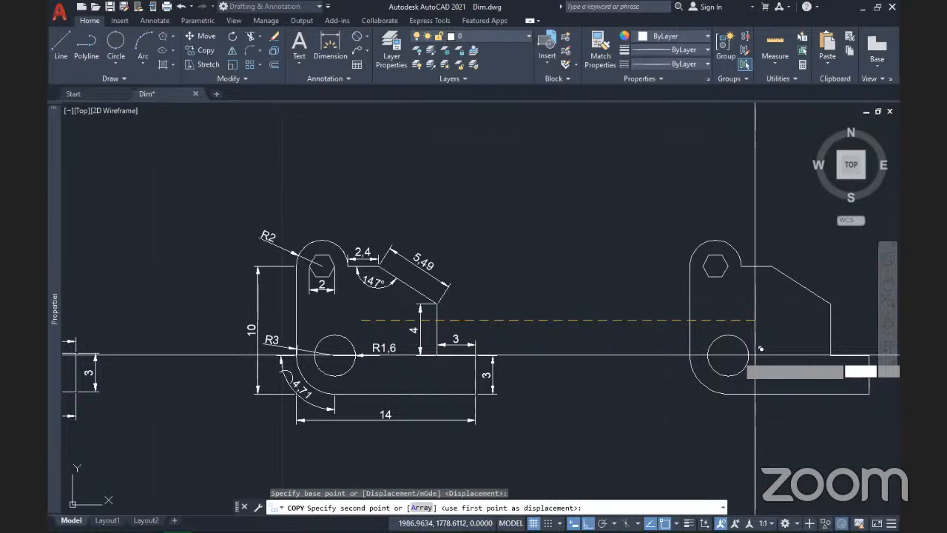
{"action": "left_click", "coordinate": [754, 355]}
{"action": "scroll", "coordinate": [755, 356], "scroll_direction": "up", "scroll_amount": 2}
{"action": "middle_click_drag", "start_coordinate": [471, 358], "coordinate": [202, 363]}
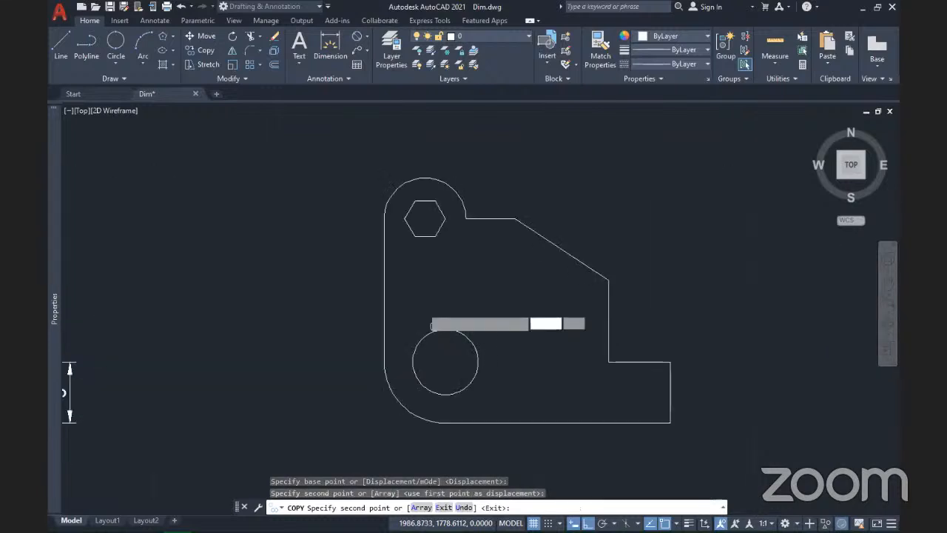
{"action": "scroll", "coordinate": [426, 317], "scroll_direction": "down", "scroll_amount": 3}
{"action": "key", "text": "Escape"}
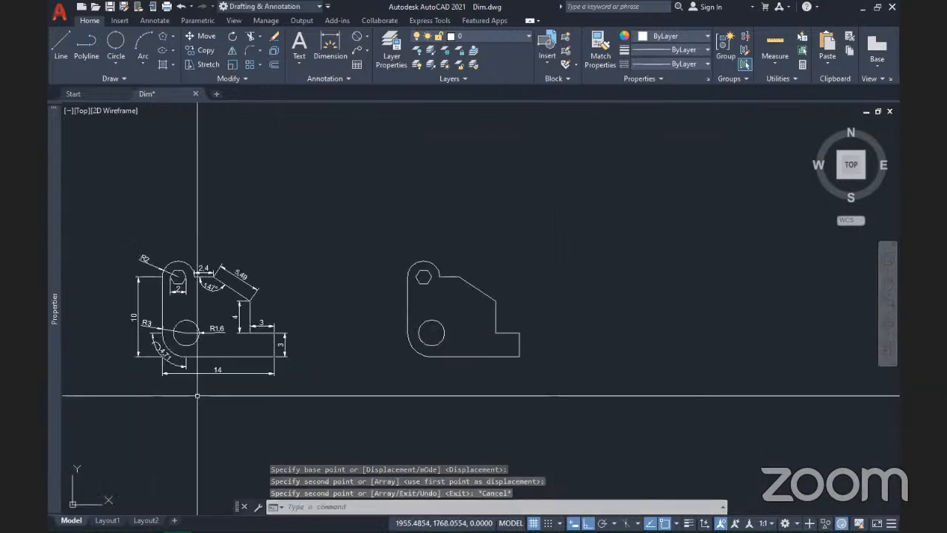
Step: Zoom to extents so all the brackets fit in the view
{"action": "middle_click_drag", "start_coordinate": [219, 440], "coordinate": [247, 383]}
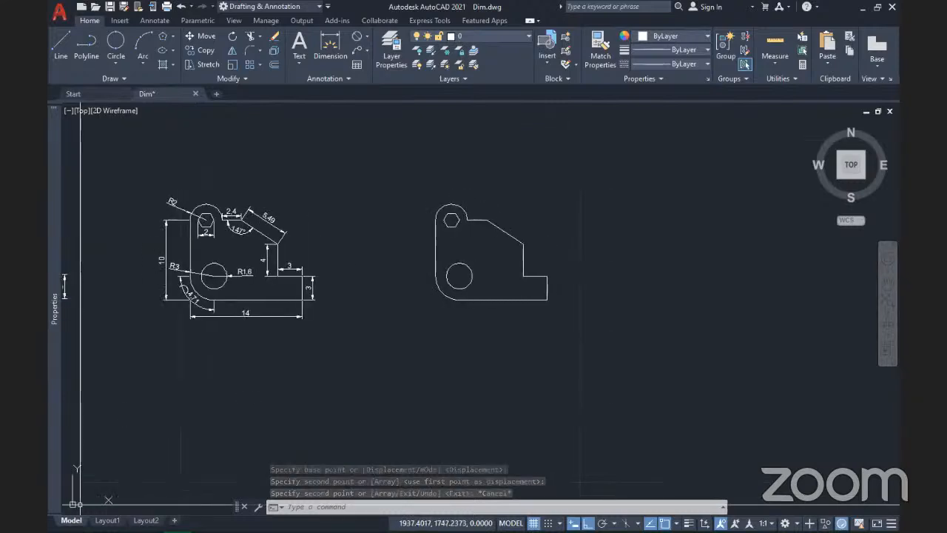
{"action": "left_click", "coordinate": [86, 498]}
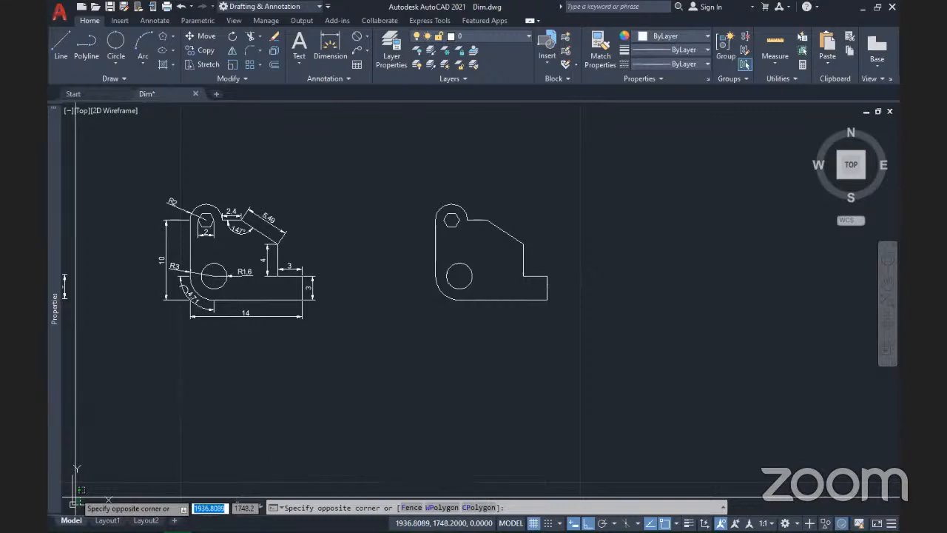
{"action": "left_click", "coordinate": [75, 493]}
{"action": "left_click", "coordinate": [77, 500]}
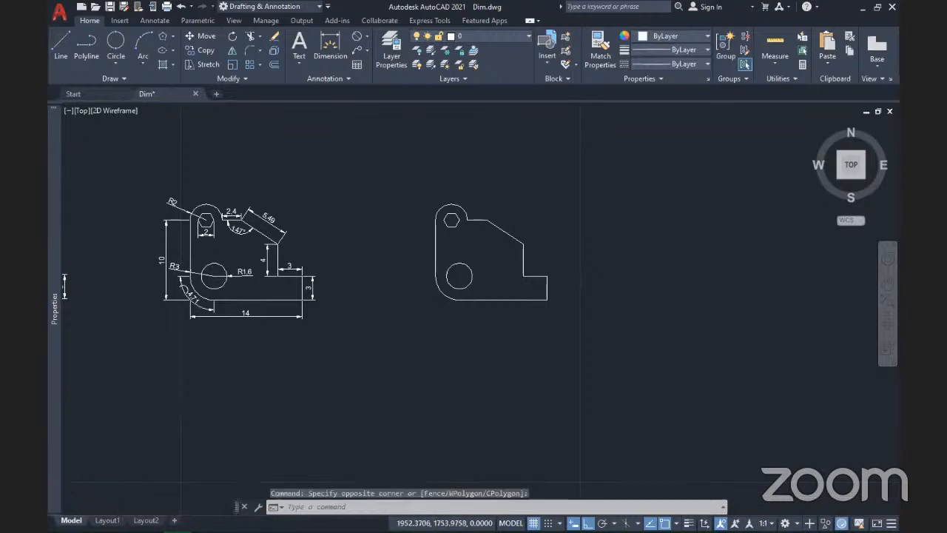
{"action": "scroll", "coordinate": [478, 420], "scroll_direction": "down", "scroll_amount": 12}
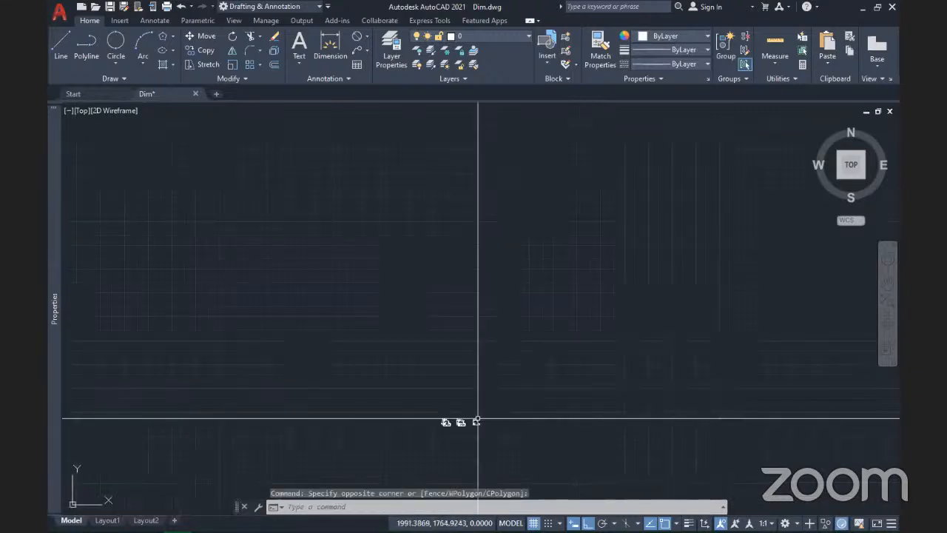
{"action": "scroll", "coordinate": [456, 454], "scroll_direction": "up", "scroll_amount": 8}
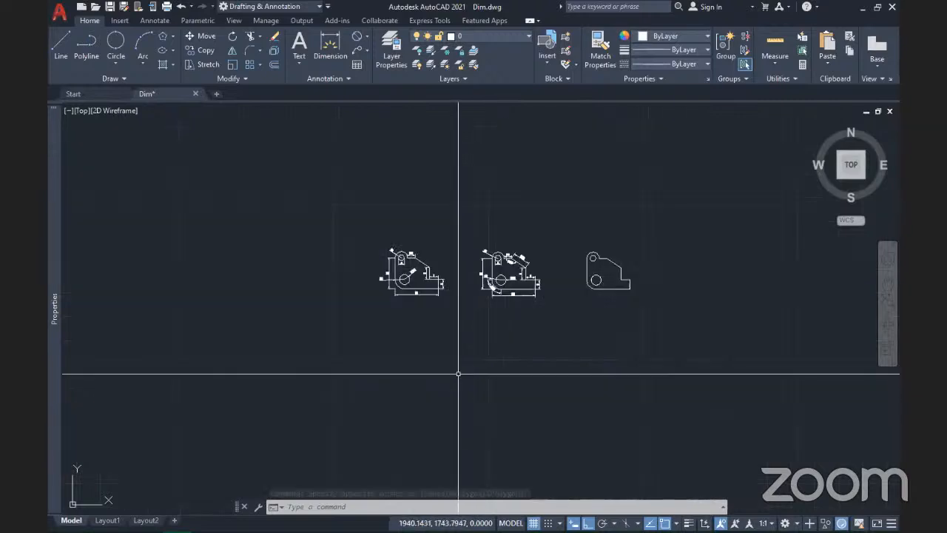
{"action": "scroll", "coordinate": [458, 374], "scroll_direction": "up", "scroll_amount": 3}
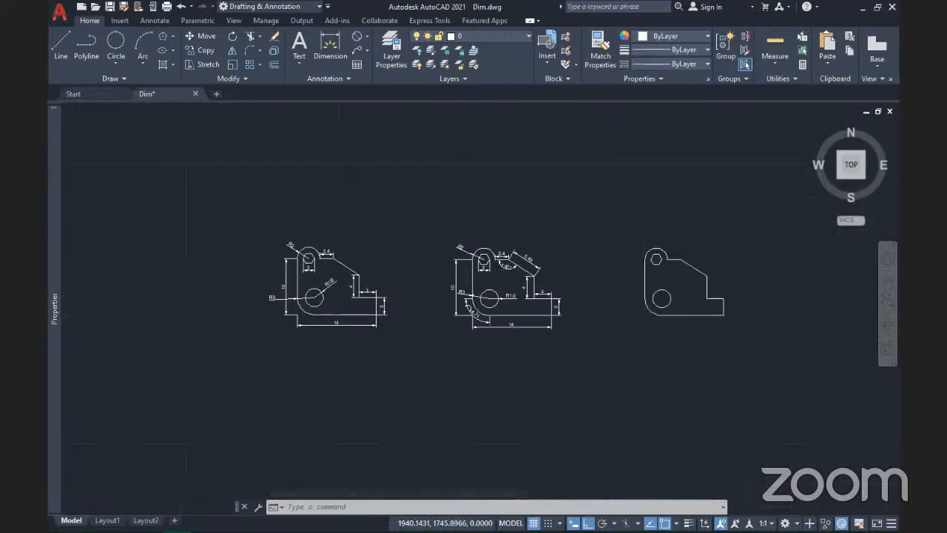
{"action": "middle_click", "coordinate": [257, 274]}
{"action": "middle_click", "coordinate": [257, 274]}
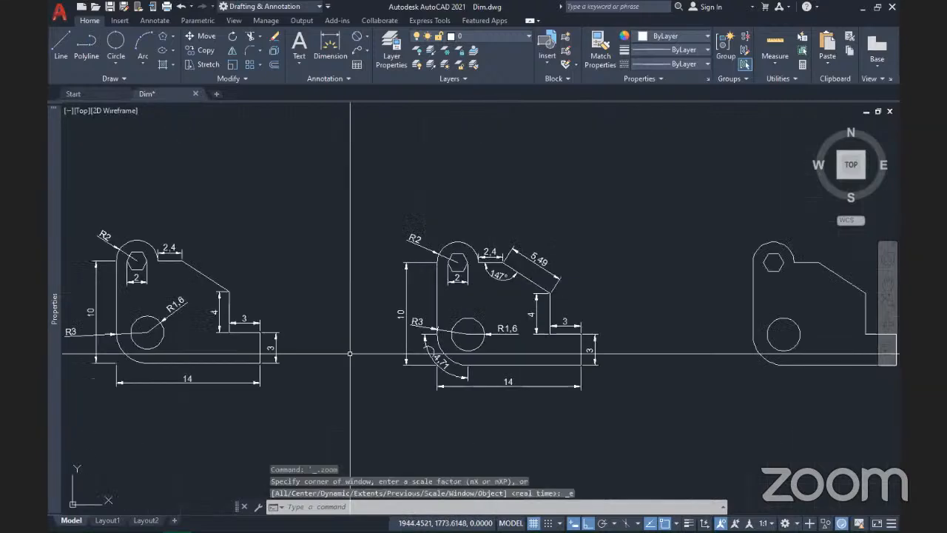
Step: On the View tab, hide the ViewCube and turn on the UCS icon
{"action": "left_click", "coordinate": [234, 21]}
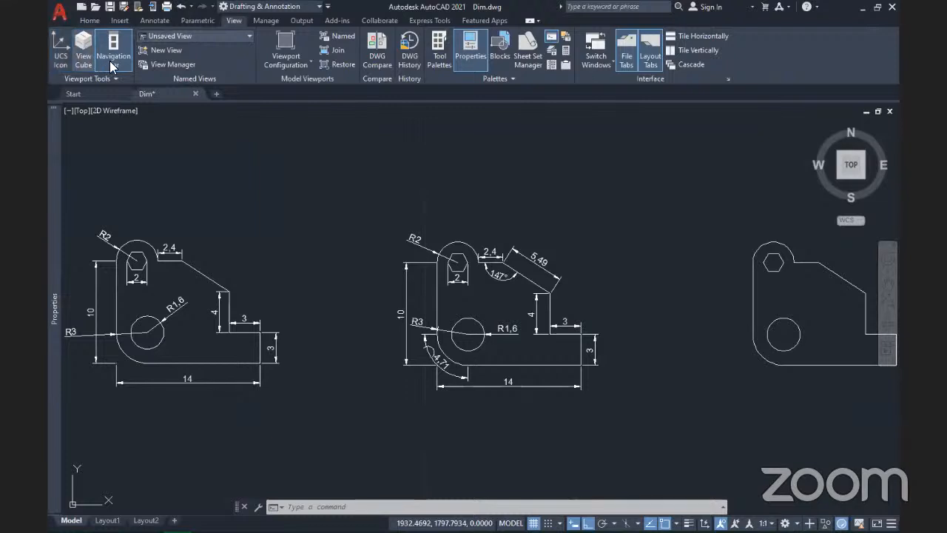
{"action": "left_click", "coordinate": [93, 54]}
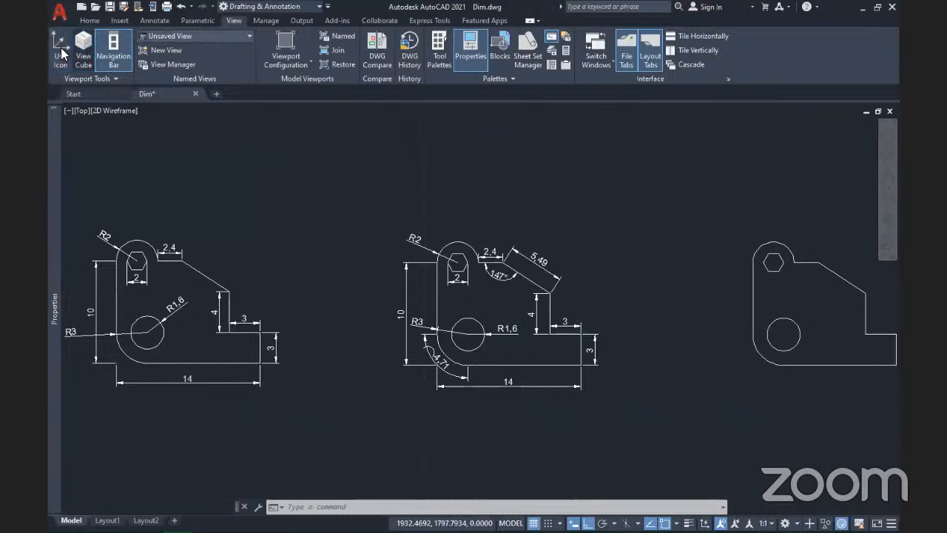
{"action": "left_click", "coordinate": [61, 47]}
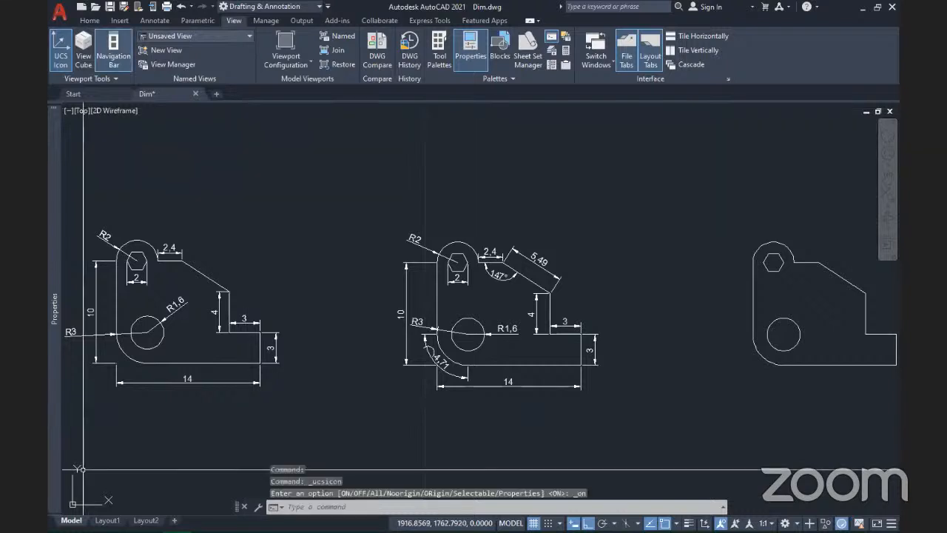
{"action": "left_click", "coordinate": [74, 503]}
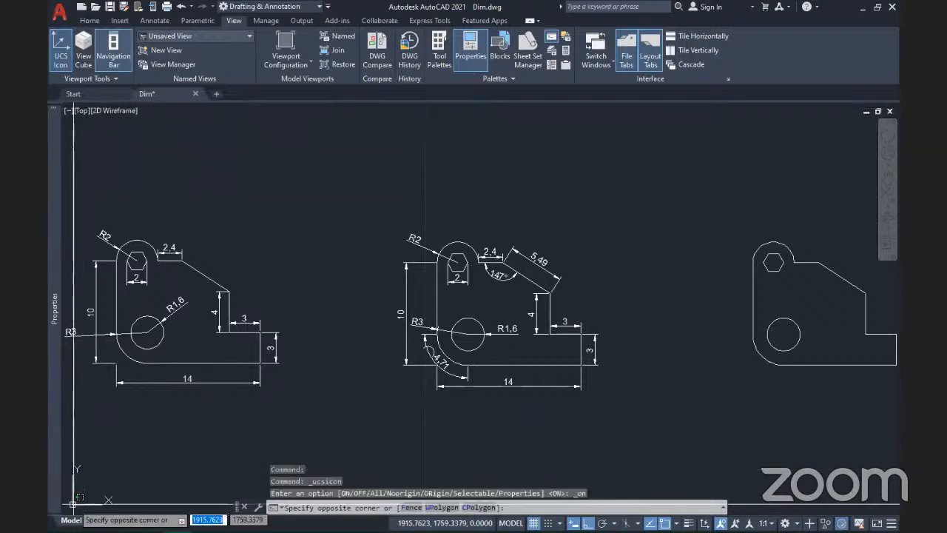
{"action": "left_click", "coordinate": [73, 504]}
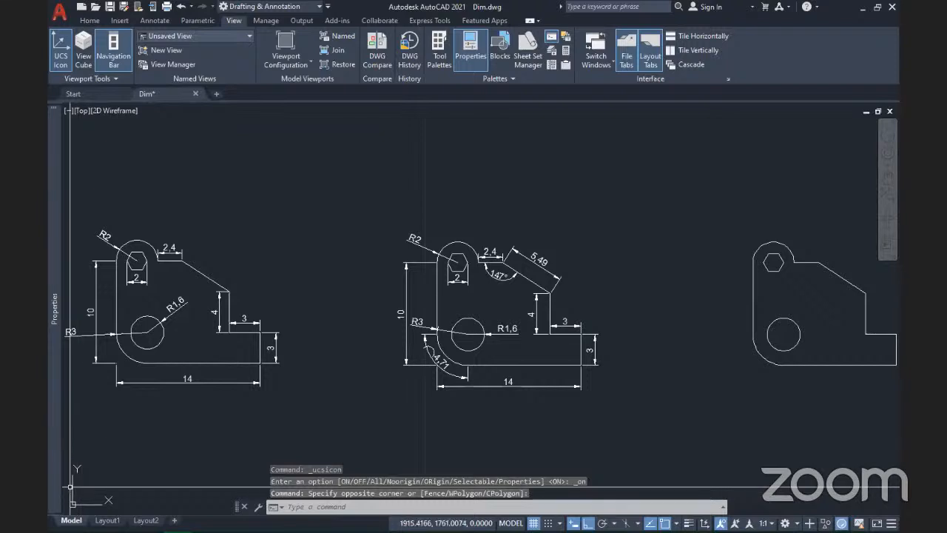
{"action": "left_click", "coordinate": [70, 482]}
{"action": "left_click", "coordinate": [70, 480]}
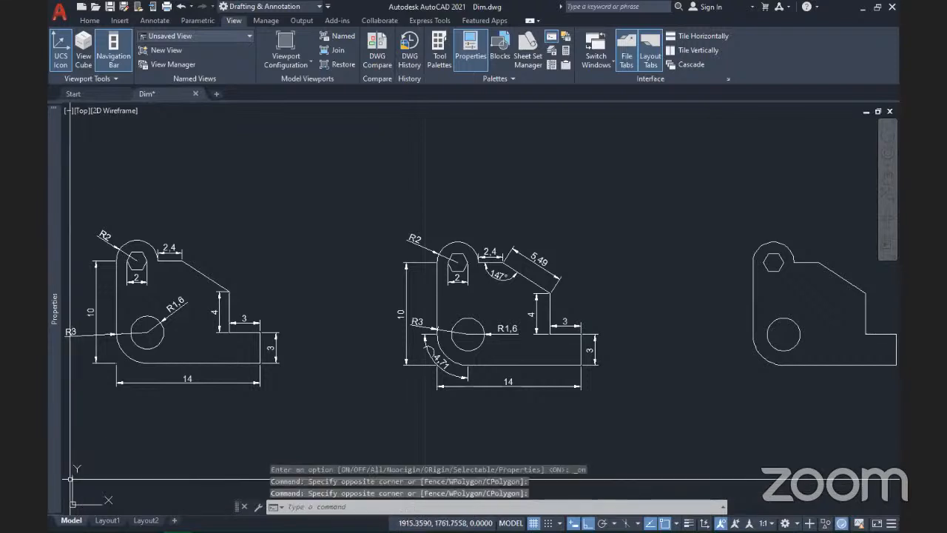
{"action": "scroll", "coordinate": [243, 397], "scroll_direction": "down", "scroll_amount": 3}
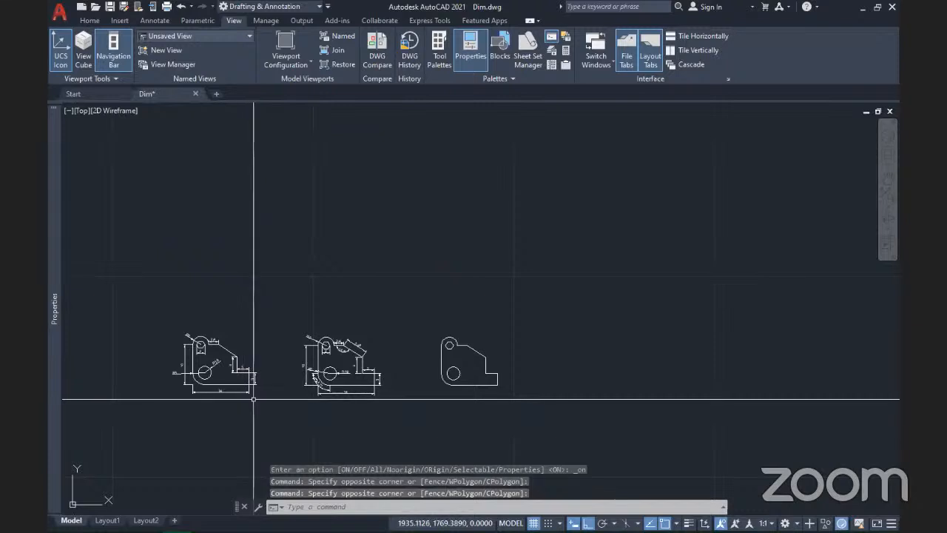
Step: Use UCS to set a new origin below-left of the copy with a horizontal X axis
{"action": "type", "text": "UCS"}
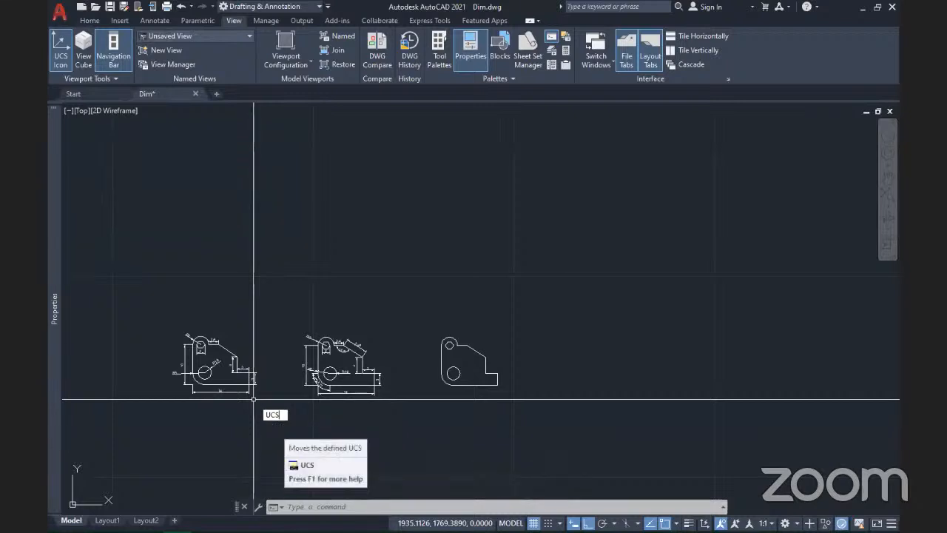
{"action": "key", "text": "Return"}
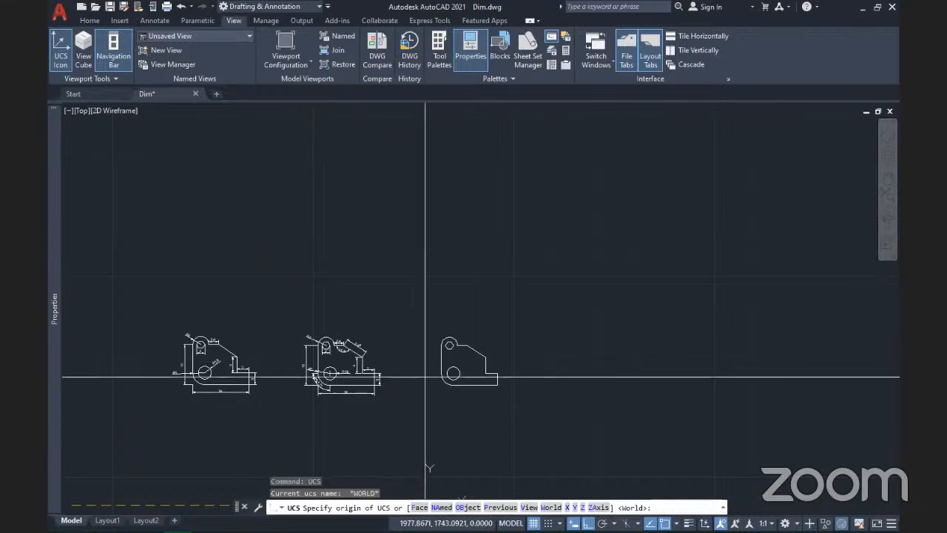
{"action": "key", "text": "F8"}
{"action": "scroll", "coordinate": [437, 425], "scroll_direction": "up", "scroll_amount": 4}
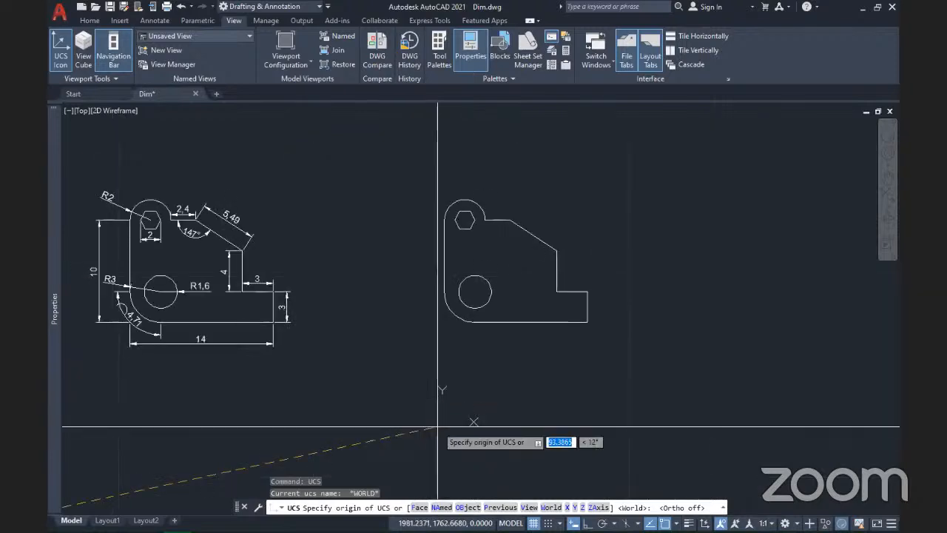
{"action": "left_click", "coordinate": [425, 358]}
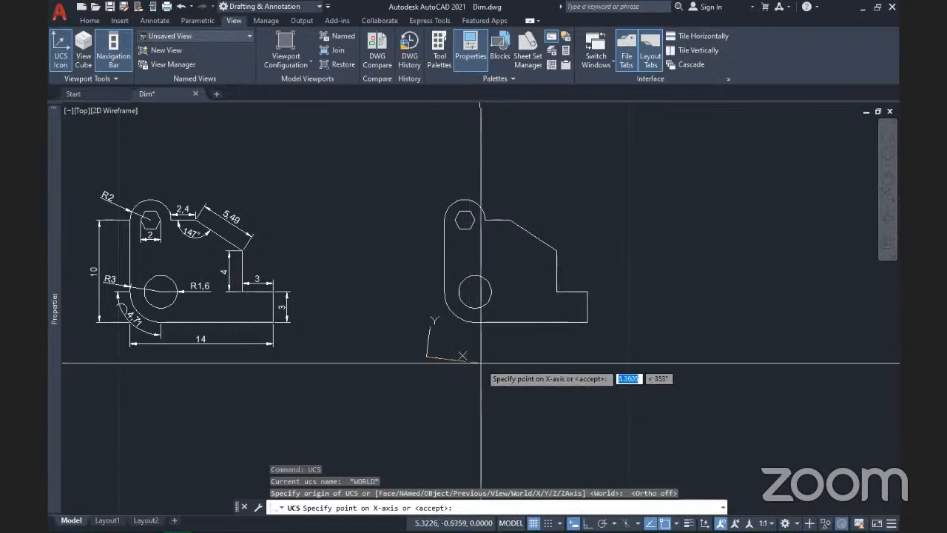
{"action": "key", "text": "F8"}
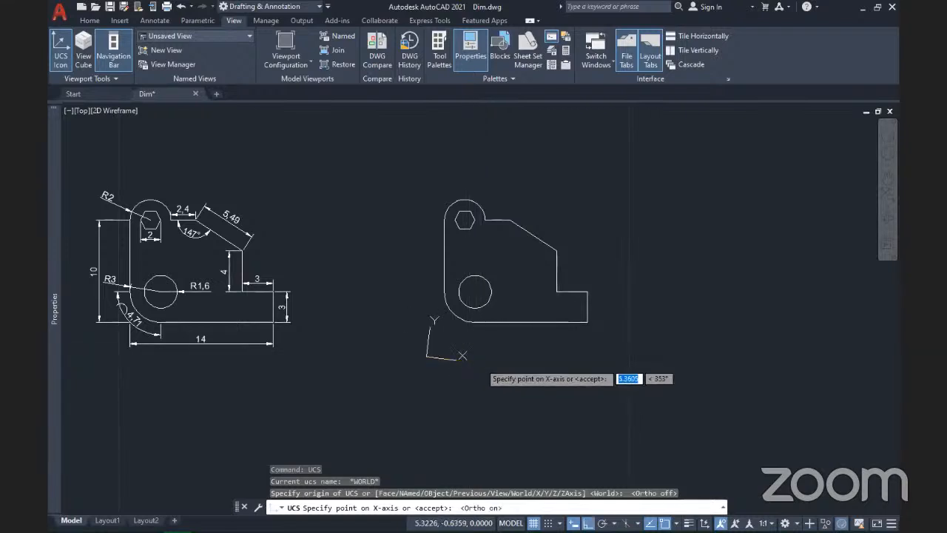
{"action": "left_click", "coordinate": [484, 355]}
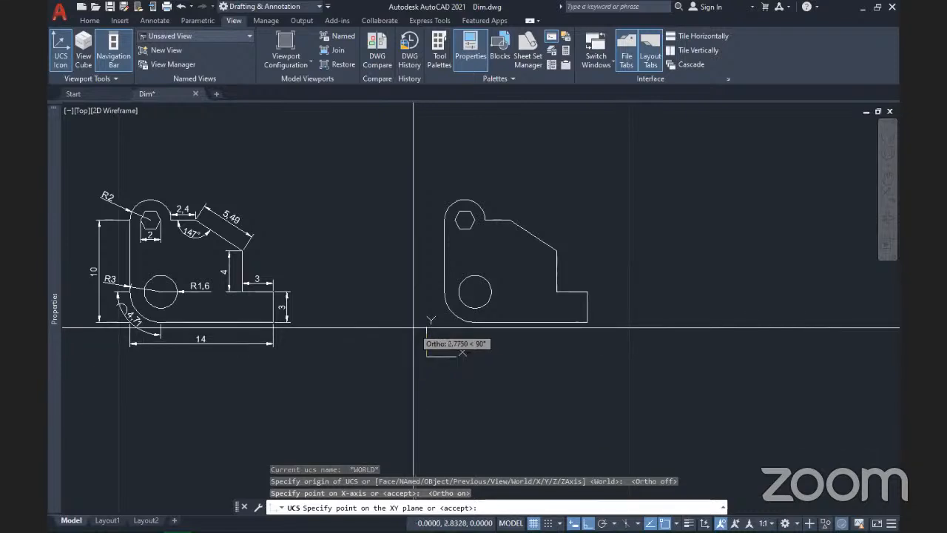
{"action": "key", "text": "Escape"}
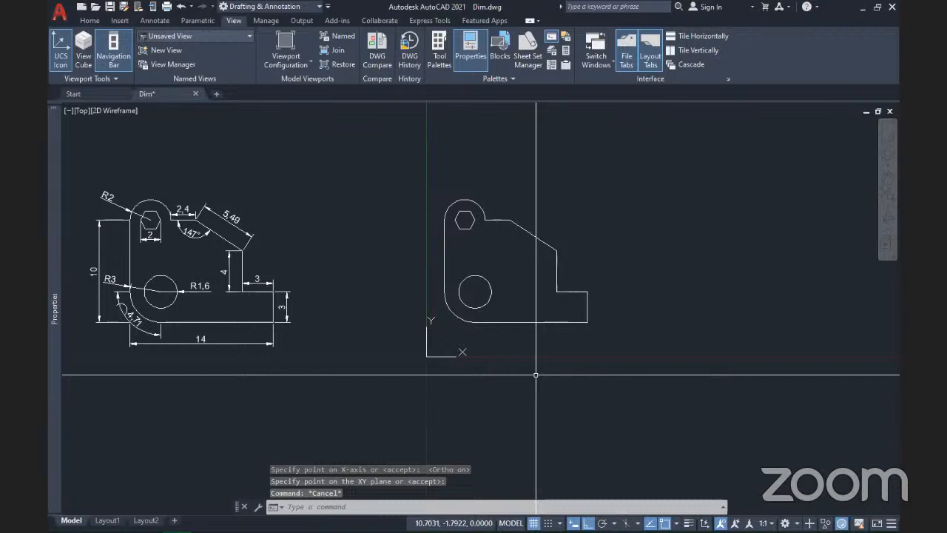
Step: Frame both parts with the new origin, and hide the navigation bar
{"action": "scroll", "coordinate": [536, 375], "scroll_direction": "up", "scroll_amount": 3}
{"action": "scroll", "coordinate": [536, 375], "scroll_direction": "down", "scroll_amount": 2}
{"action": "left_click", "coordinate": [369, 346]}
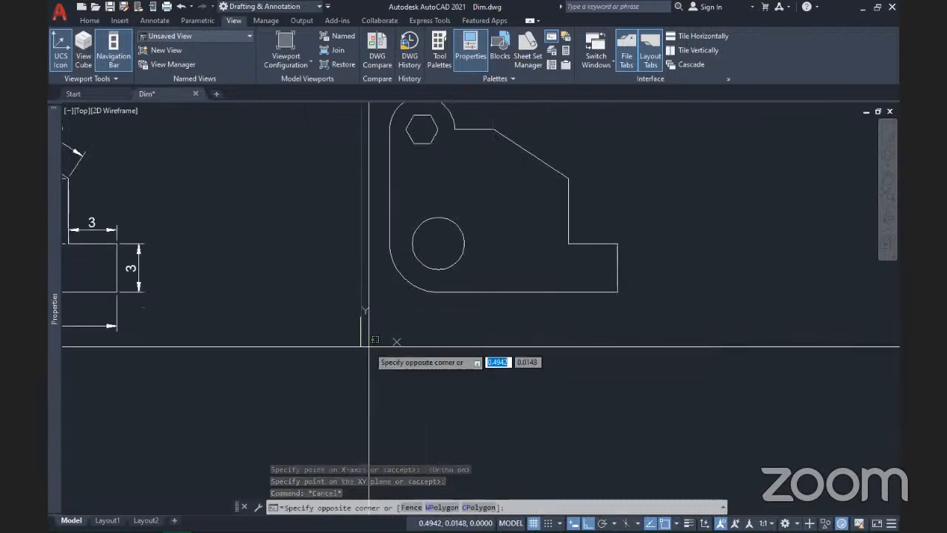
{"action": "left_click", "coordinate": [436, 363]}
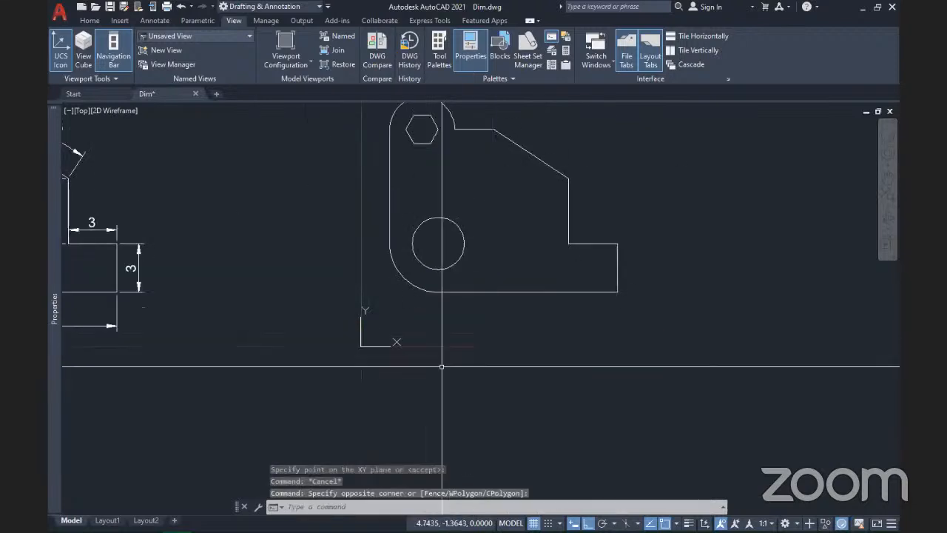
{"action": "scroll", "coordinate": [467, 328], "scroll_direction": "down", "scroll_amount": 2}
{"action": "middle_click_drag", "start_coordinate": [467, 328], "coordinate": [427, 352]}
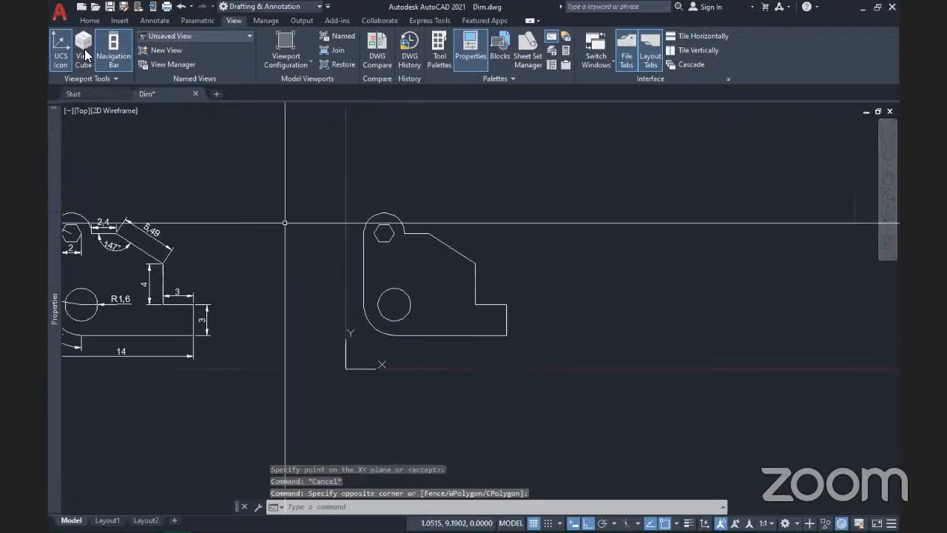
{"action": "left_click", "coordinate": [124, 71]}
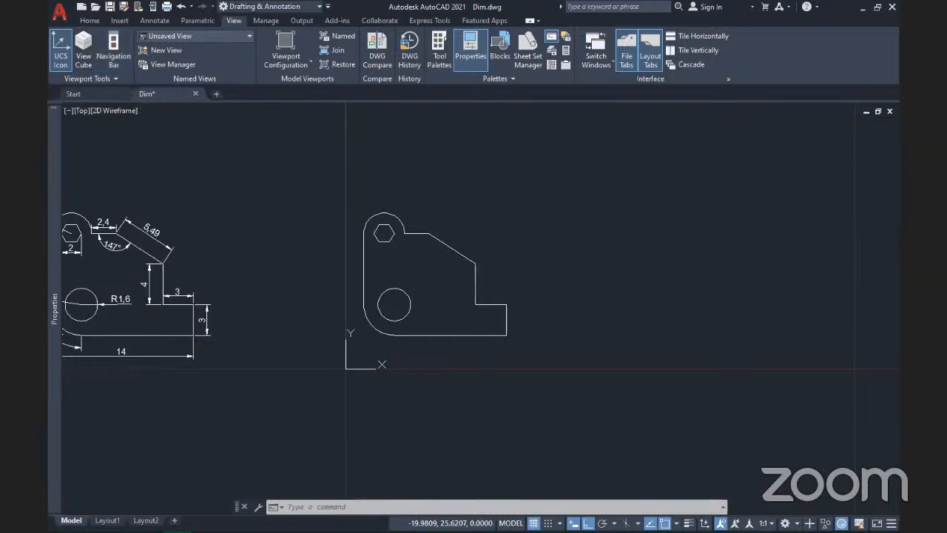
Step: Return to the Home tab and reframe the view on the dimensioned bracket and its copy
{"action": "left_click", "coordinate": [90, 20]}
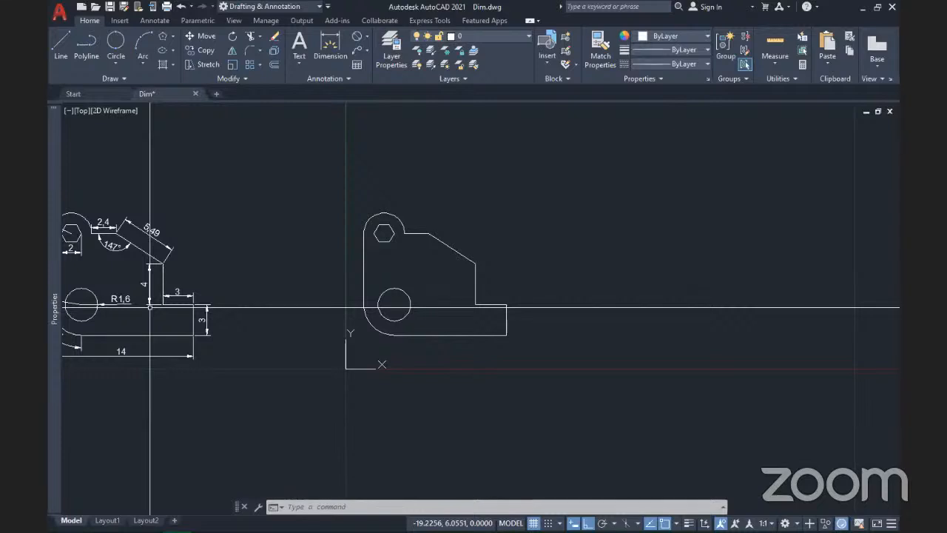
{"action": "mouse_move", "coordinate": [136, 335]}
{"action": "middle_mouse_down"}
{"action": "mouse_move", "coordinate": [322, 361]}
{"action": "mouse_move", "coordinate": [274, 359]}
{"action": "middle_mouse_up"}
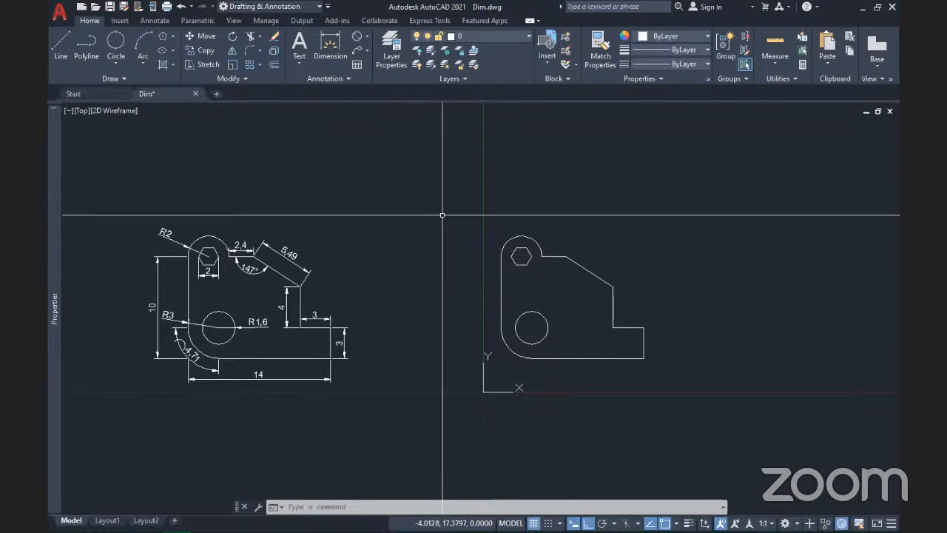
{"action": "scroll", "coordinate": [558, 278], "scroll_direction": "down", "scroll_amount": 2}
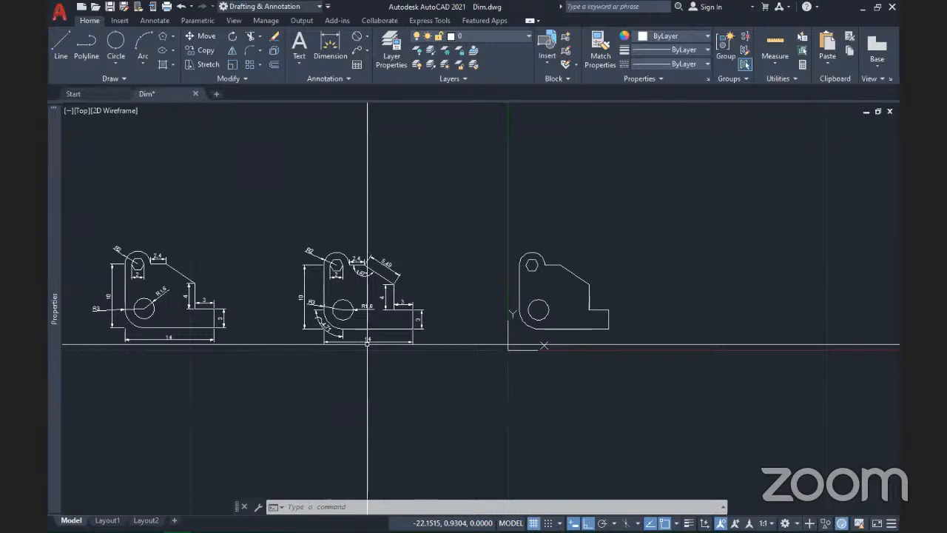
{"action": "scroll", "coordinate": [367, 344], "scroll_direction": "up", "scroll_amount": 4}
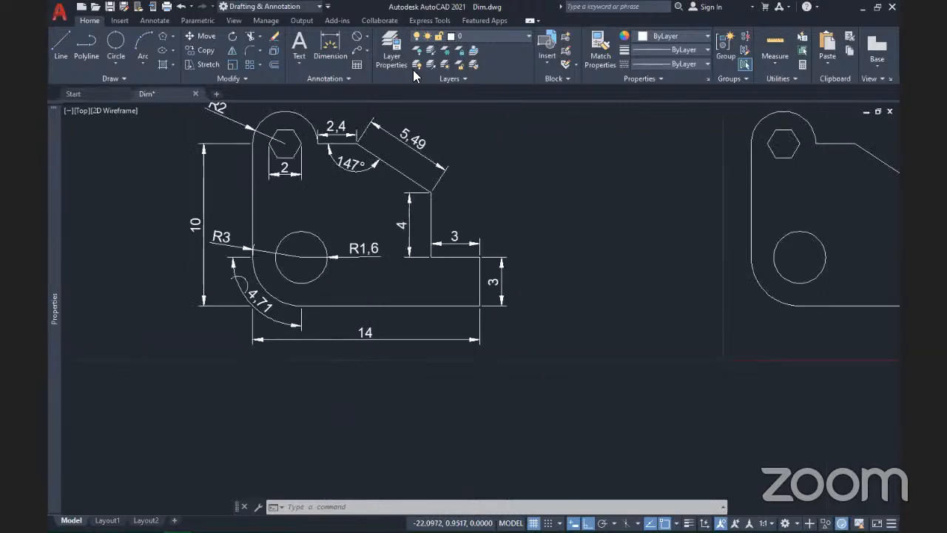
{"action": "scroll", "coordinate": [413, 69], "scroll_direction": "down", "scroll_amount": 3}
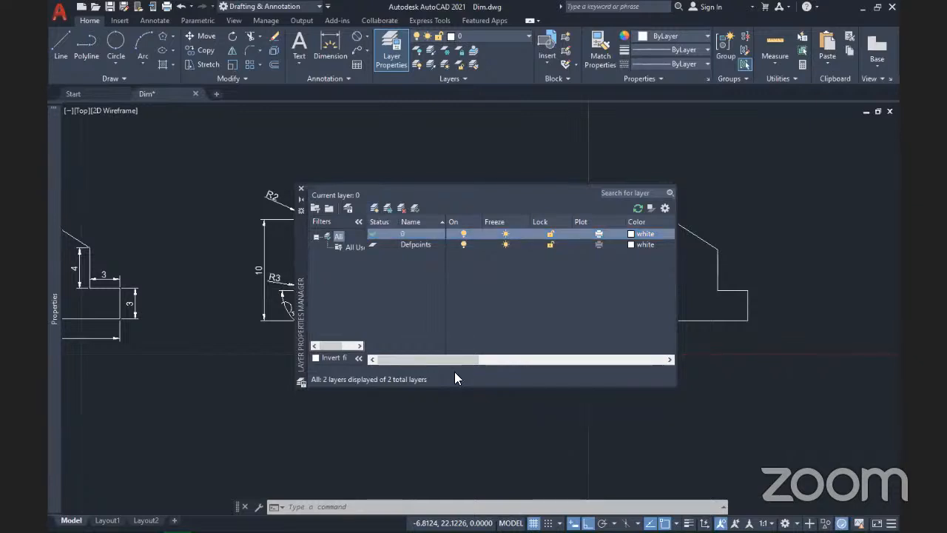
Step: Add new layers Dim and Geo, then close the Layer Properties Manager
{"action": "key", "text": "alt+n"}
{"action": "type", "text": "Dim"}
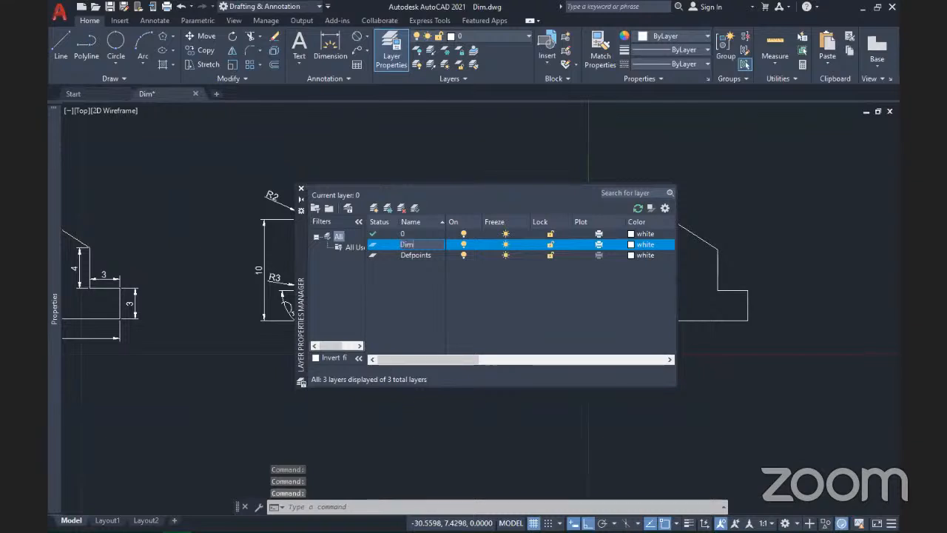
{"action": "left_click", "coordinate": [375, 204]}
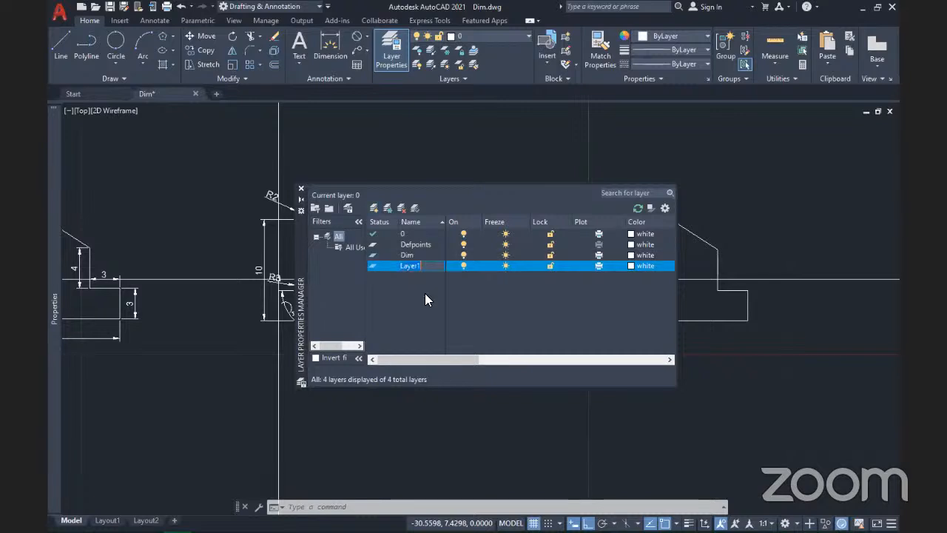
{"action": "type", "text": "G"}
{"action": "key", "text": "BackSpace"}
{"action": "type", "text": "Geo"}
{"action": "key", "text": "Return"}
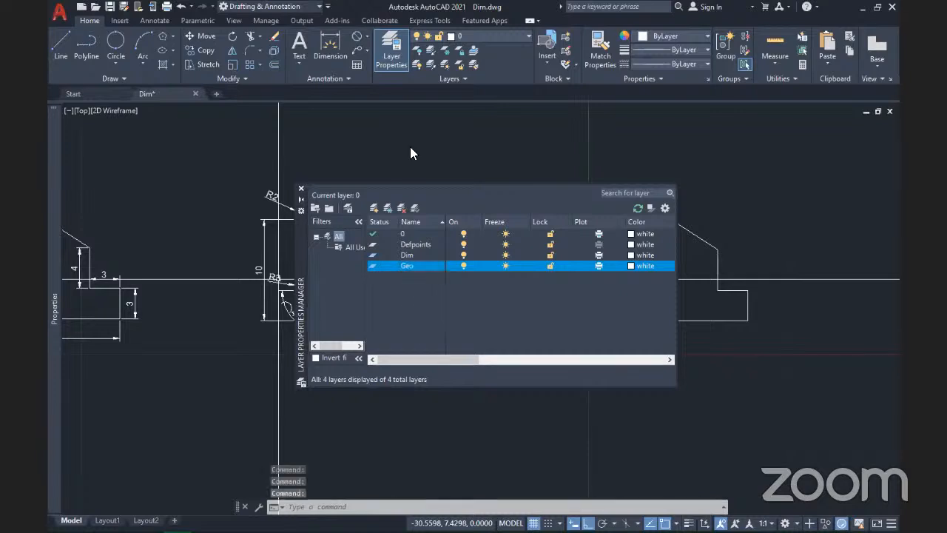
{"action": "left_click", "coordinate": [302, 189]}
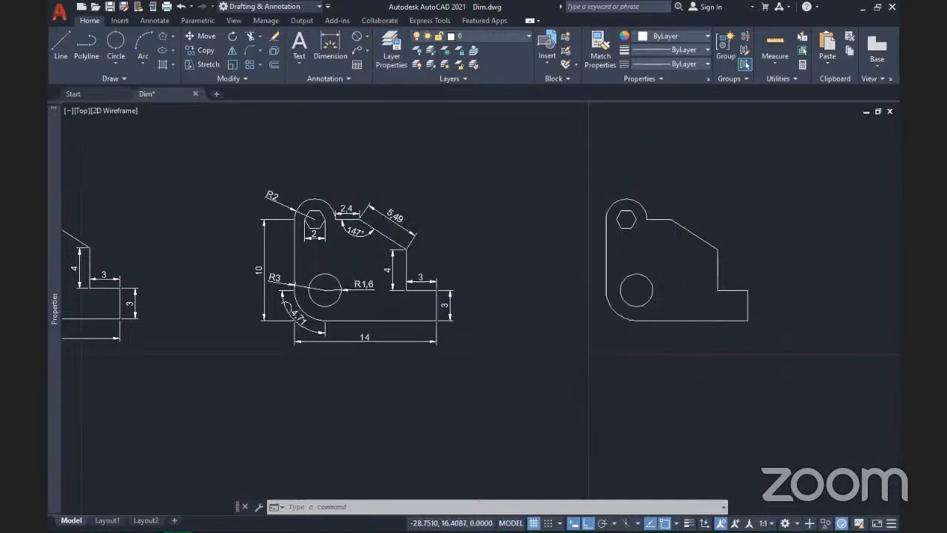
Step: Select the R2 dimension and all similar radius dimensions, and put them on layer Dim
{"action": "scroll", "coordinate": [272, 219], "scroll_direction": "up", "scroll_amount": 4}
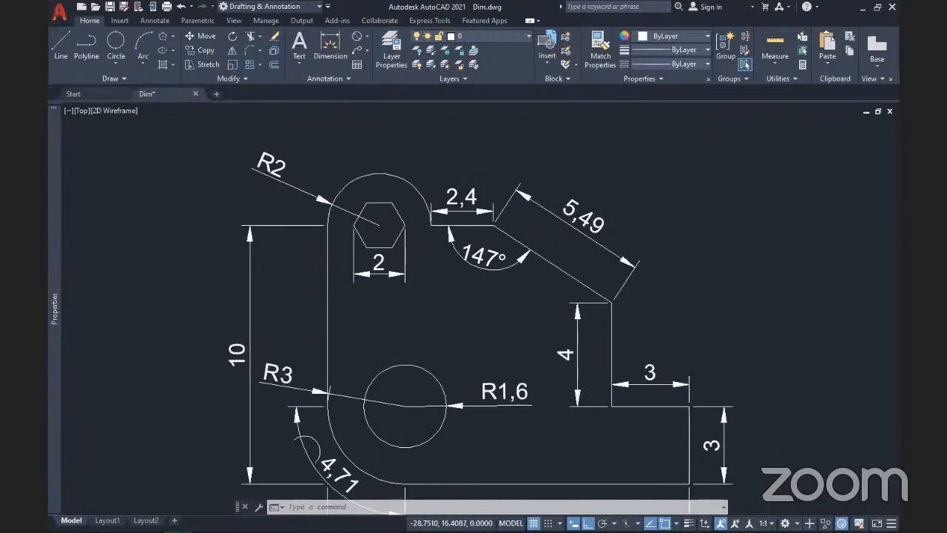
{"action": "scroll", "coordinate": [342, 221], "scroll_direction": "down", "scroll_amount": 4}
{"action": "left_click", "coordinate": [317, 207]}
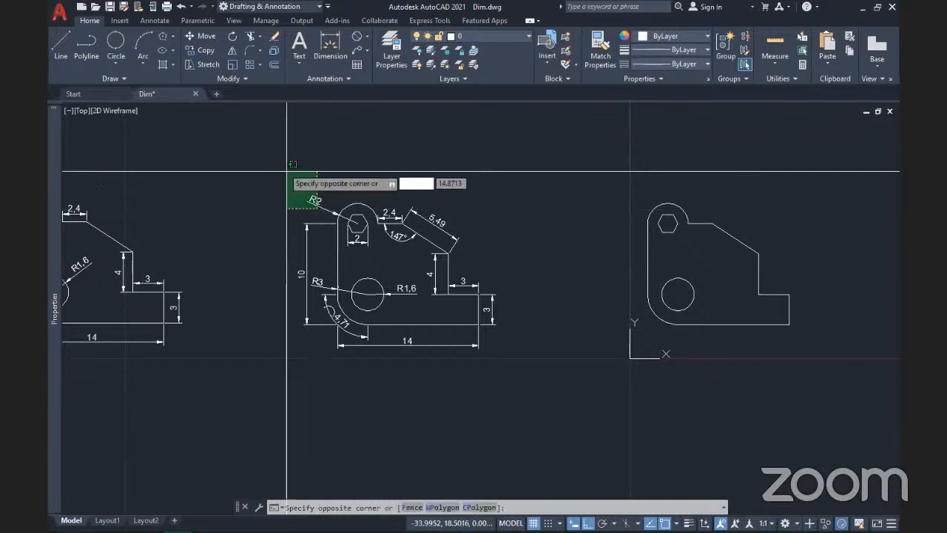
{"action": "left_click", "coordinate": [289, 176]}
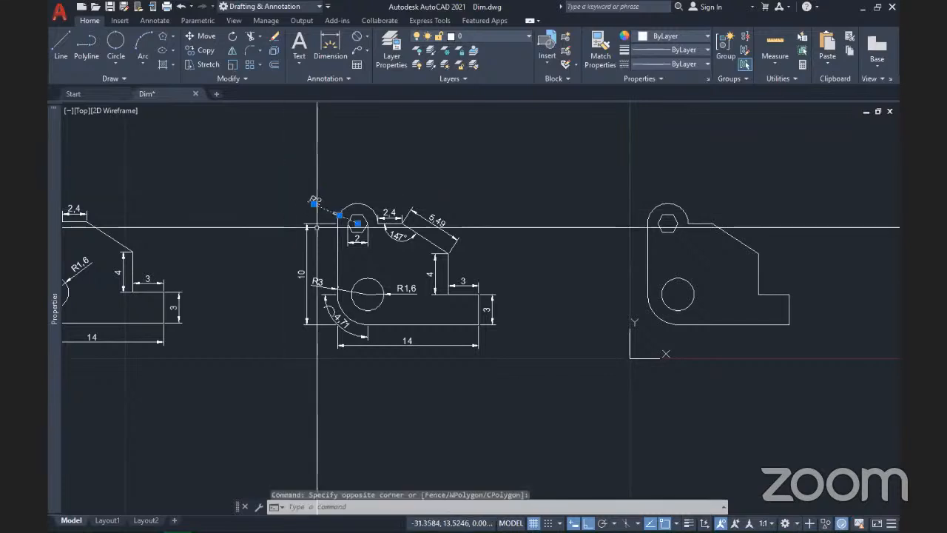
{"action": "right_click", "coordinate": [314, 204]}
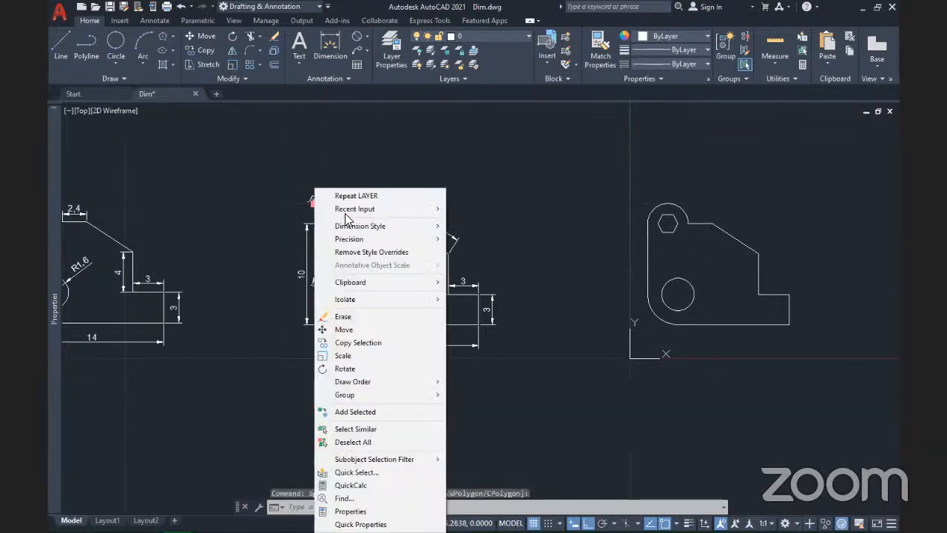
{"action": "left_click", "coordinate": [382, 430]}
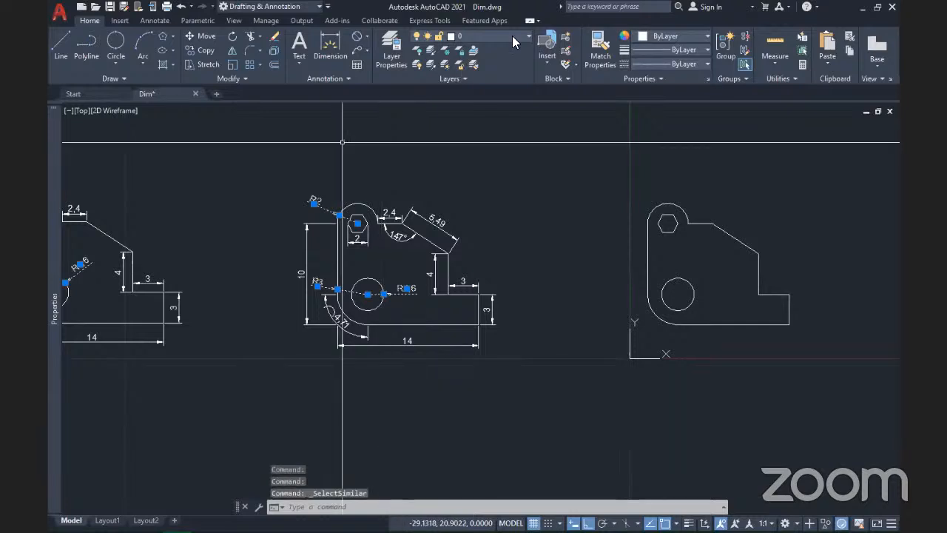
{"action": "left_click", "coordinate": [474, 36]}
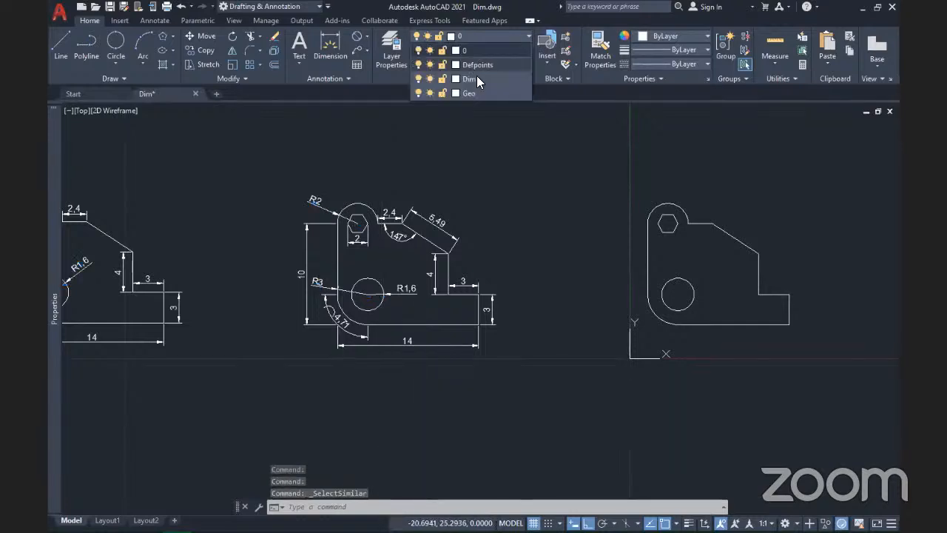
{"action": "left_click", "coordinate": [475, 76]}
{"action": "key", "text": "Escape"}
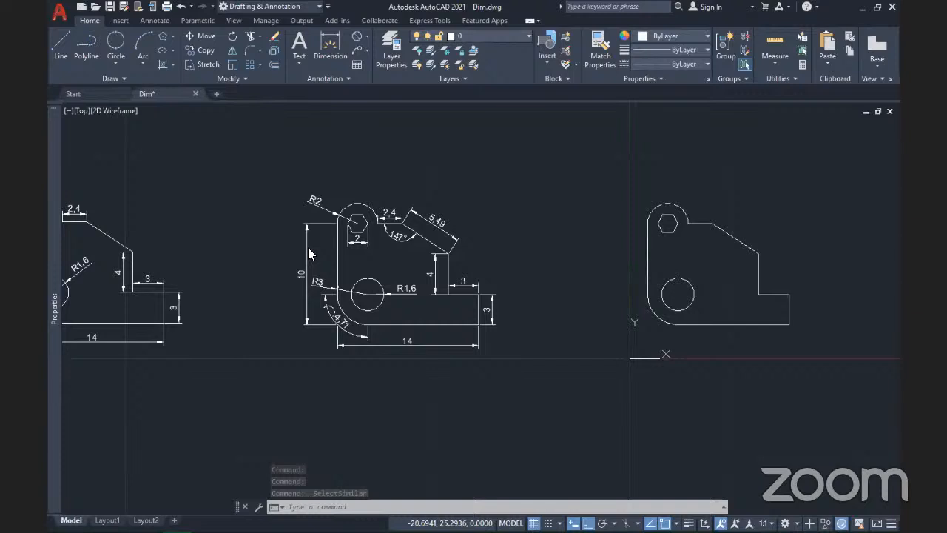
Step: Select the 10 dimension and all similar linear dimensions, and move them to layer Dim
{"action": "scroll", "coordinate": [308, 249], "scroll_direction": "up", "scroll_amount": 2}
{"action": "left_click", "coordinate": [309, 244]}
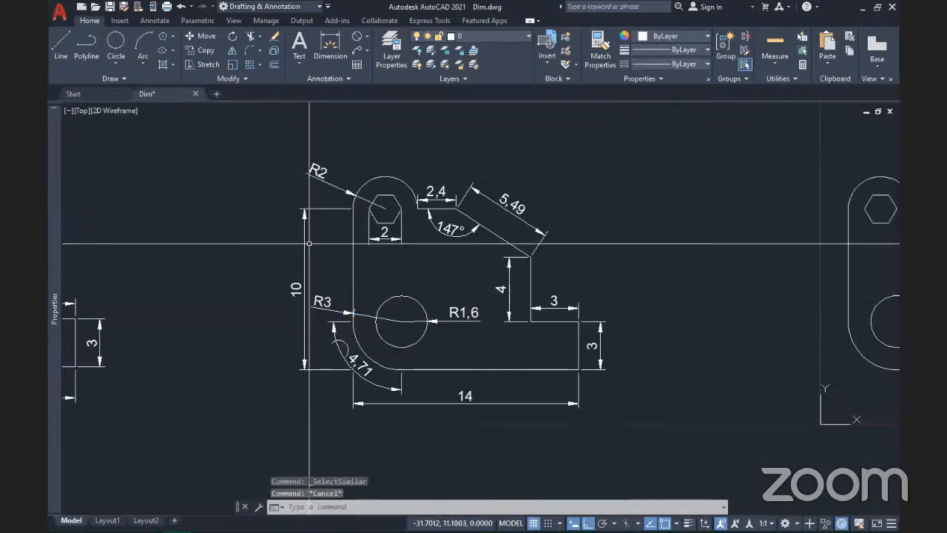
{"action": "left_click", "coordinate": [247, 202]}
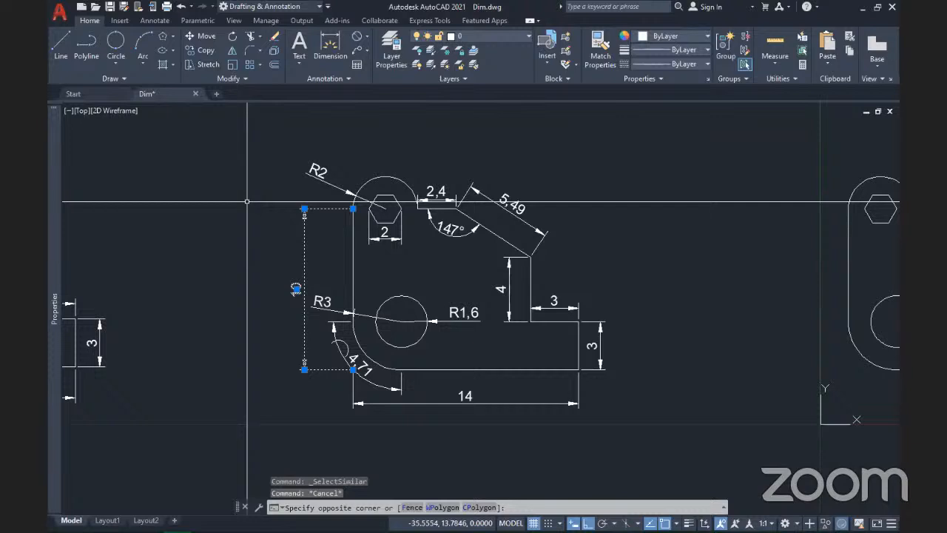
{"action": "left_click", "coordinate": [247, 202]}
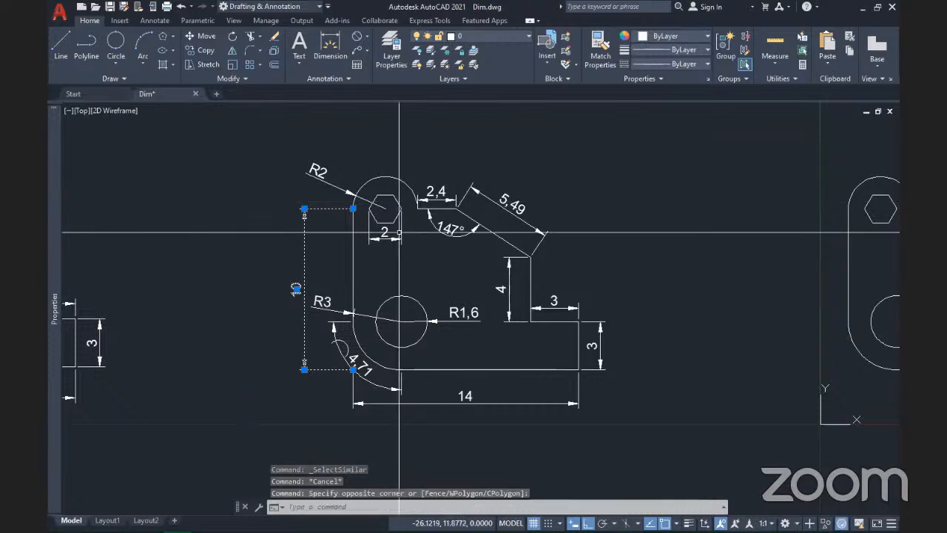
{"action": "right_click", "coordinate": [304, 190]}
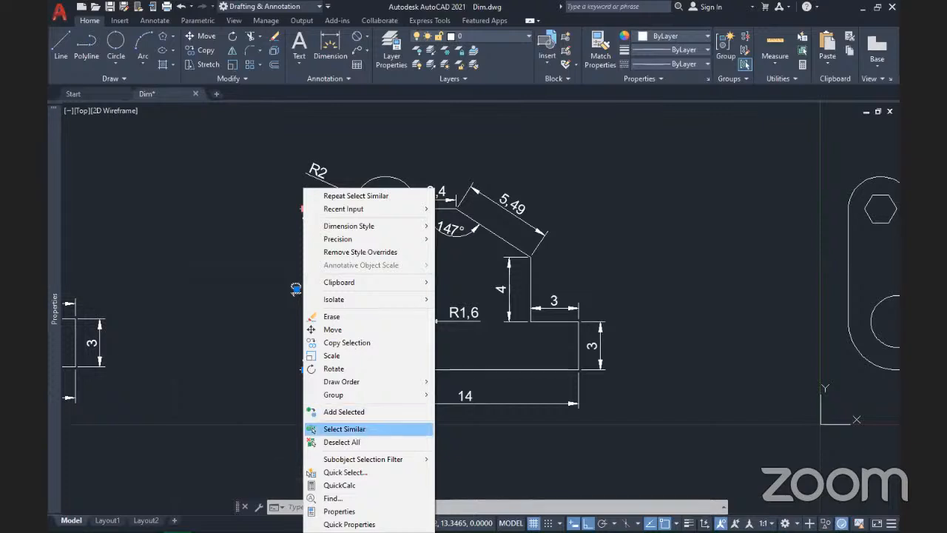
{"action": "left_click", "coordinate": [356, 429]}
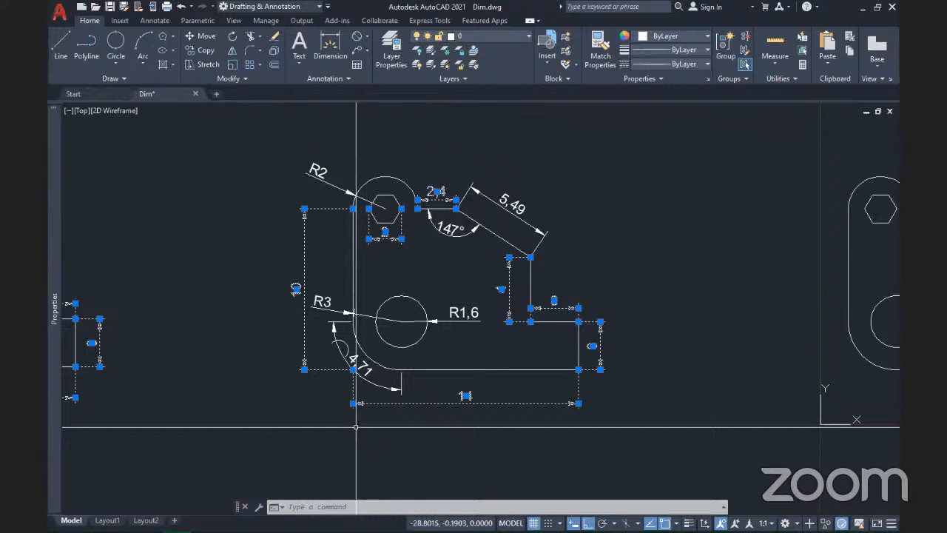
{"action": "left_click", "coordinate": [491, 39]}
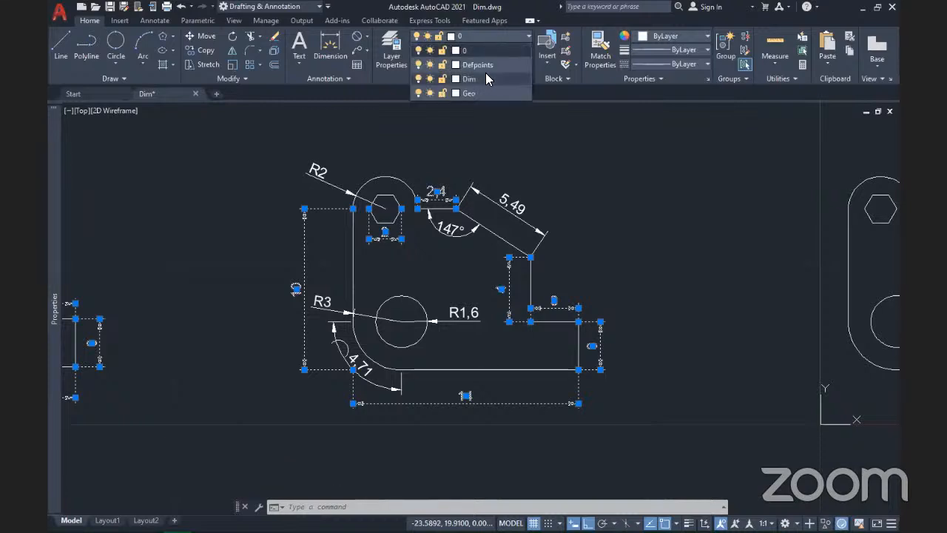
{"action": "left_click", "coordinate": [484, 79]}
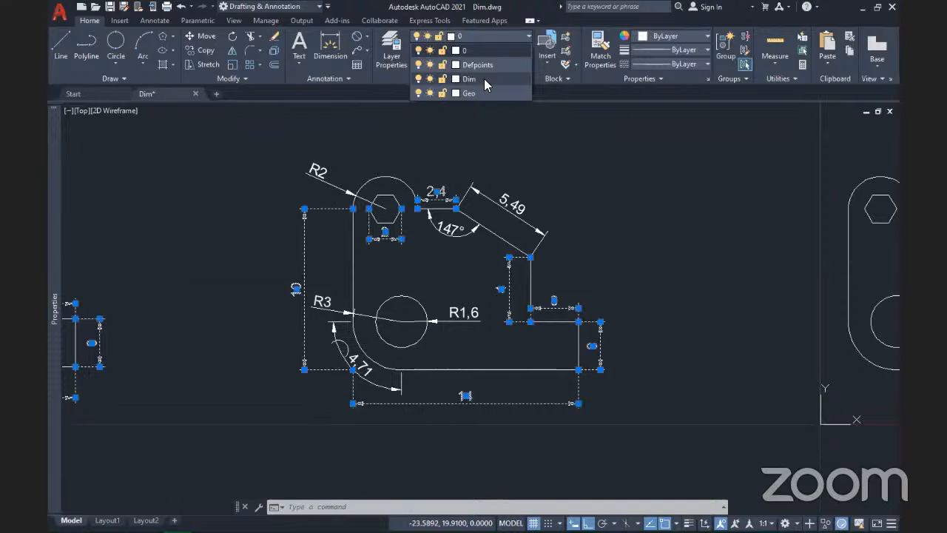
{"action": "left_click", "coordinate": [484, 78]}
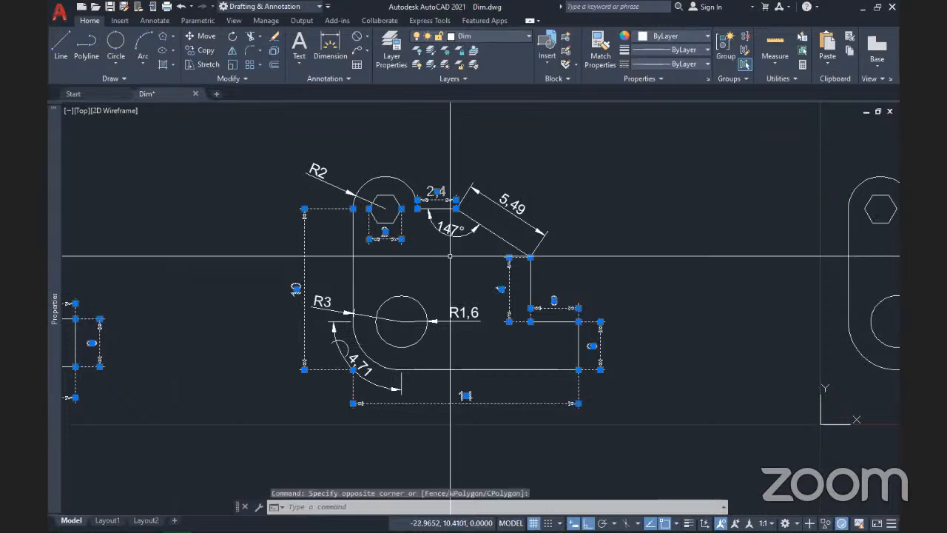
{"action": "key", "text": "Escape"}
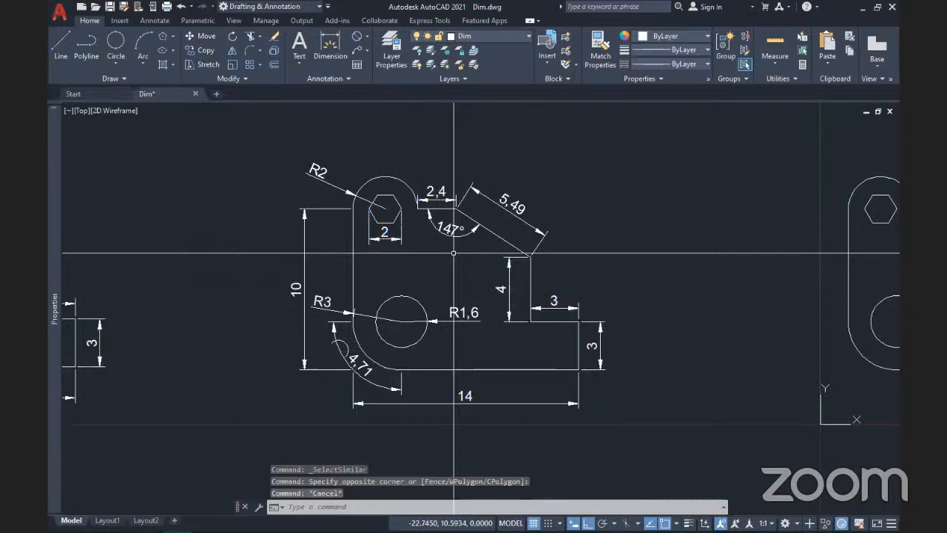
Step: Select the 147° angular dimension and all similar ones, and put them on layer Dim
{"action": "left_click", "coordinate": [454, 253]}
{"action": "left_click", "coordinate": [438, 225]}
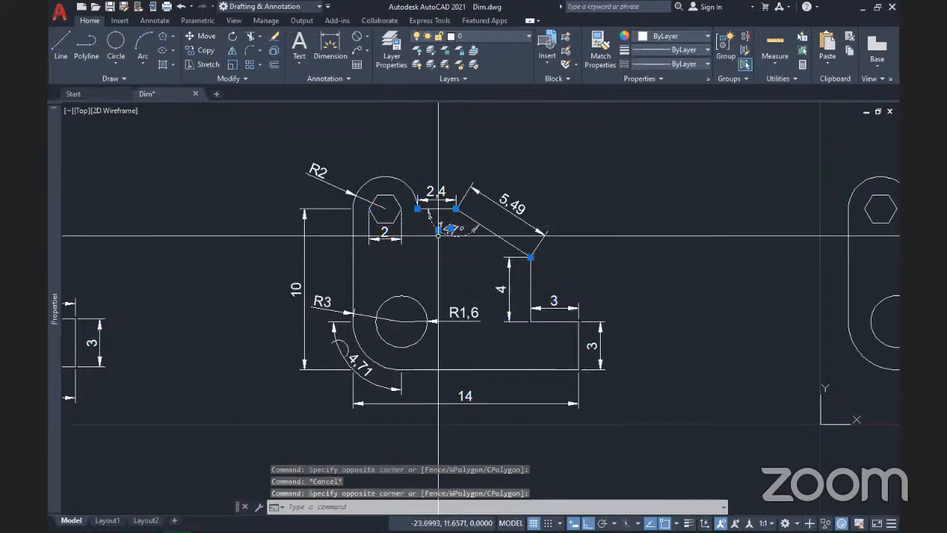
{"action": "right_click", "coordinate": [439, 234]}
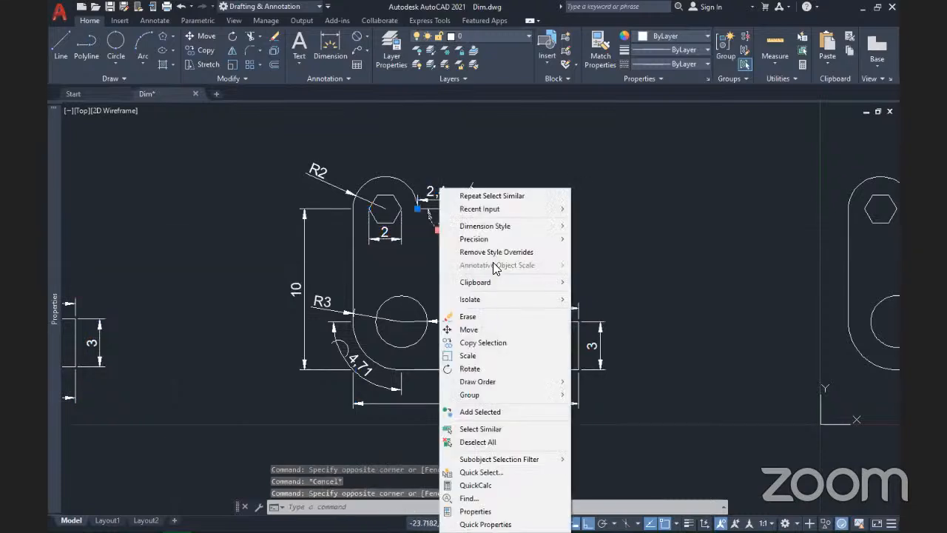
{"action": "left_click", "coordinate": [497, 429]}
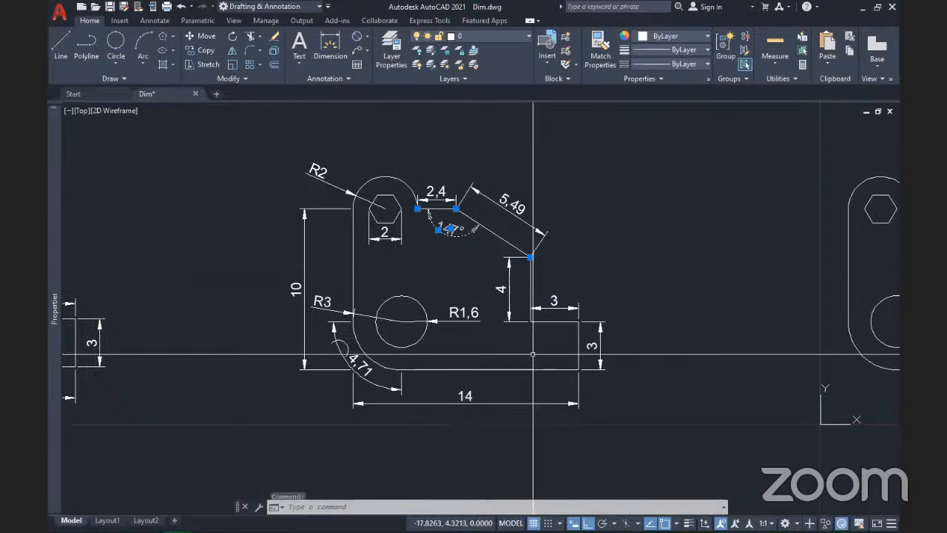
{"action": "left_click", "coordinate": [498, 34]}
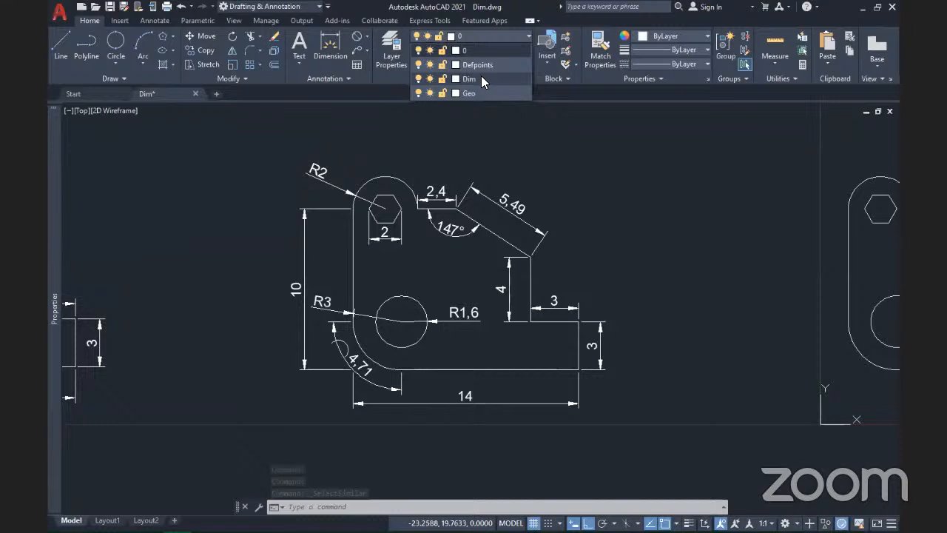
{"action": "left_click", "coordinate": [481, 79]}
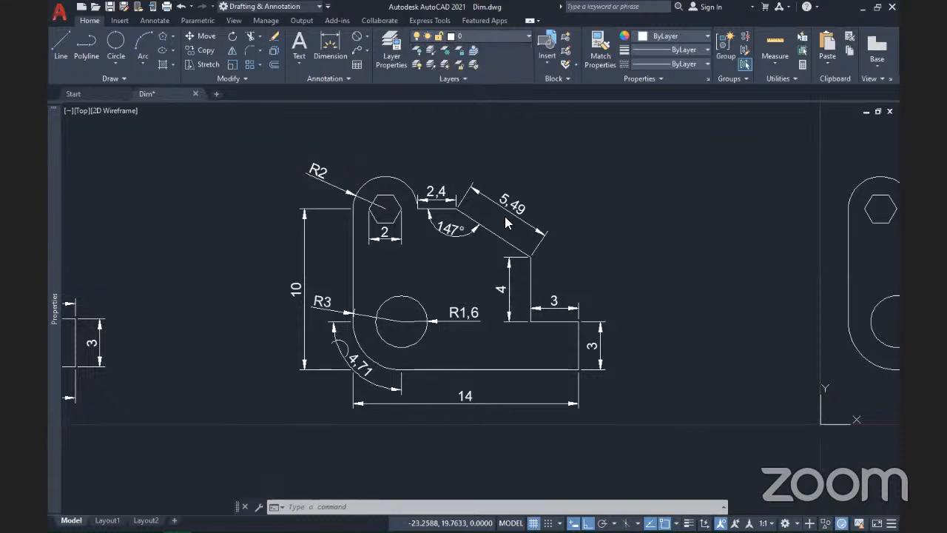
Step: Select the 5.49 dimension and its similar dimensions, and move them to layer Dim
{"action": "left_click", "coordinate": [452, 231]}
{"action": "left_click", "coordinate": [504, 214]}
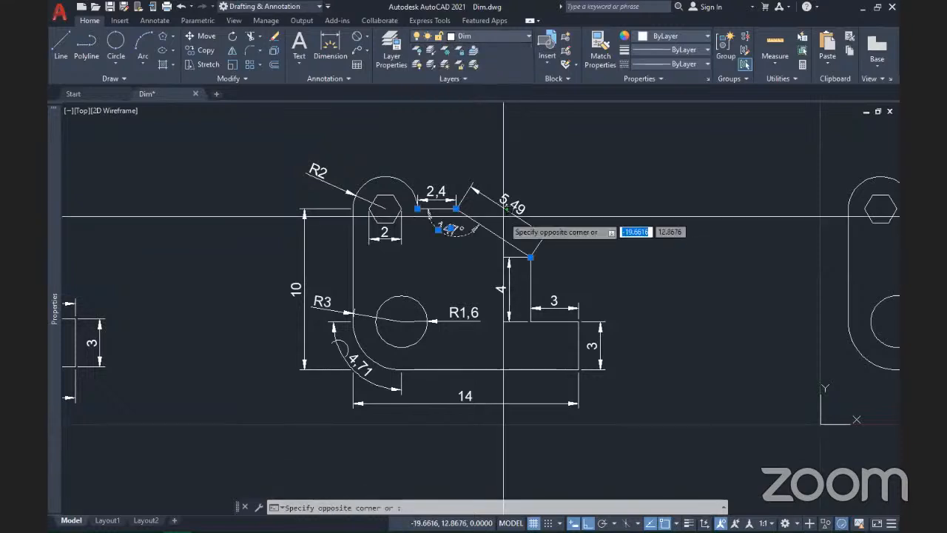
{"action": "key", "text": "Escape"}
{"action": "key", "text": "Escape"}
{"action": "left_click", "coordinate": [498, 203]}
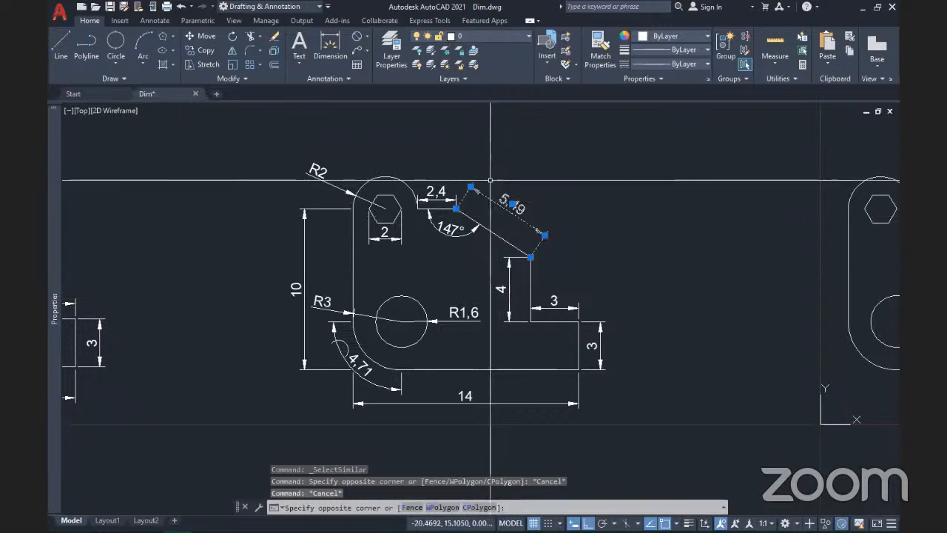
{"action": "left_click", "coordinate": [444, 176]}
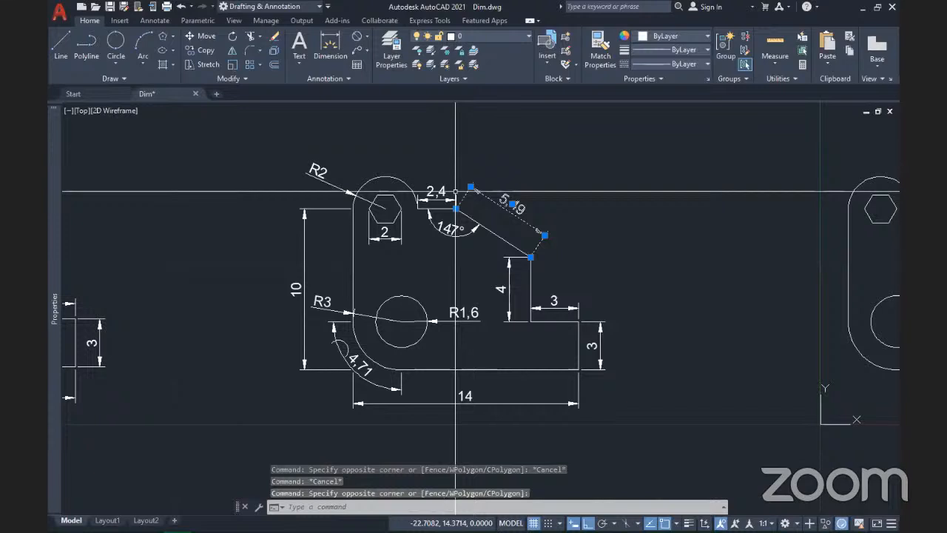
{"action": "right_click", "coordinate": [471, 188]}
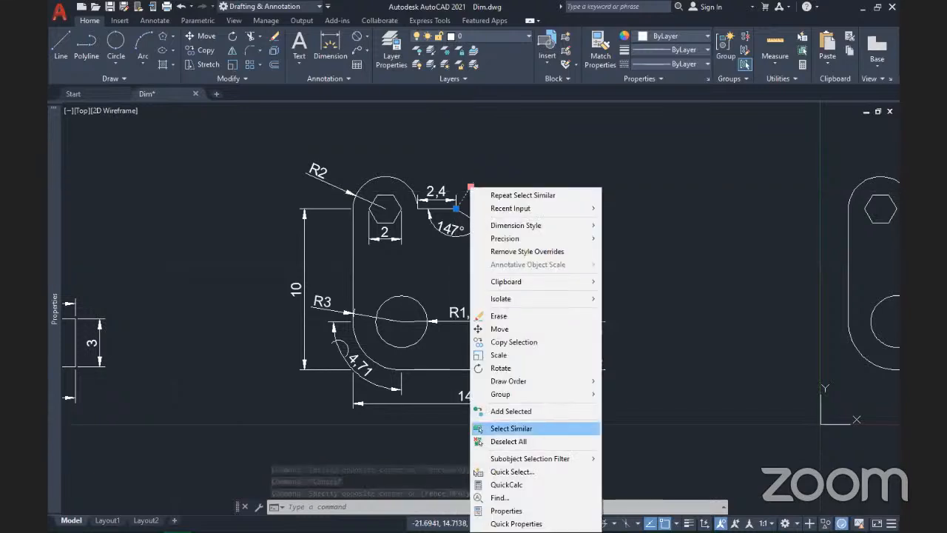
{"action": "left_click", "coordinate": [511, 429]}
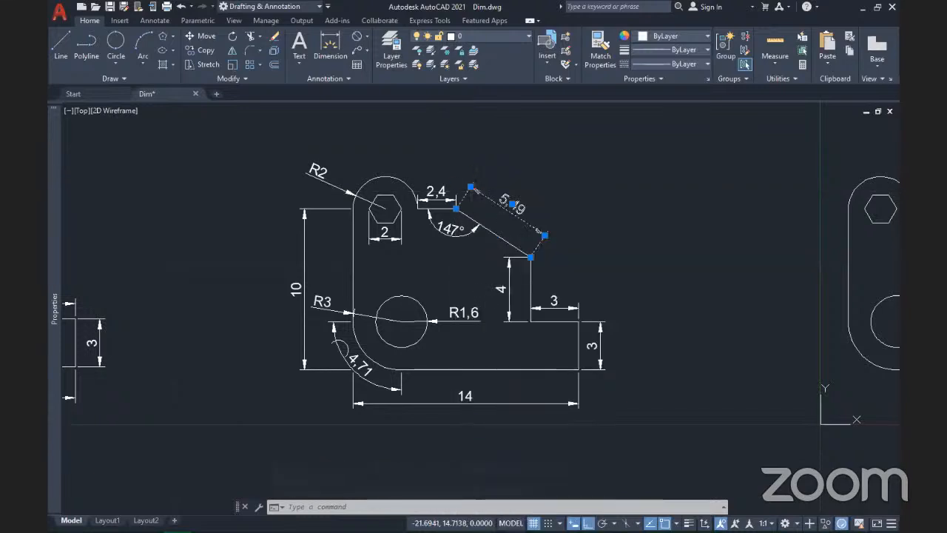
{"action": "left_click", "coordinate": [485, 35]}
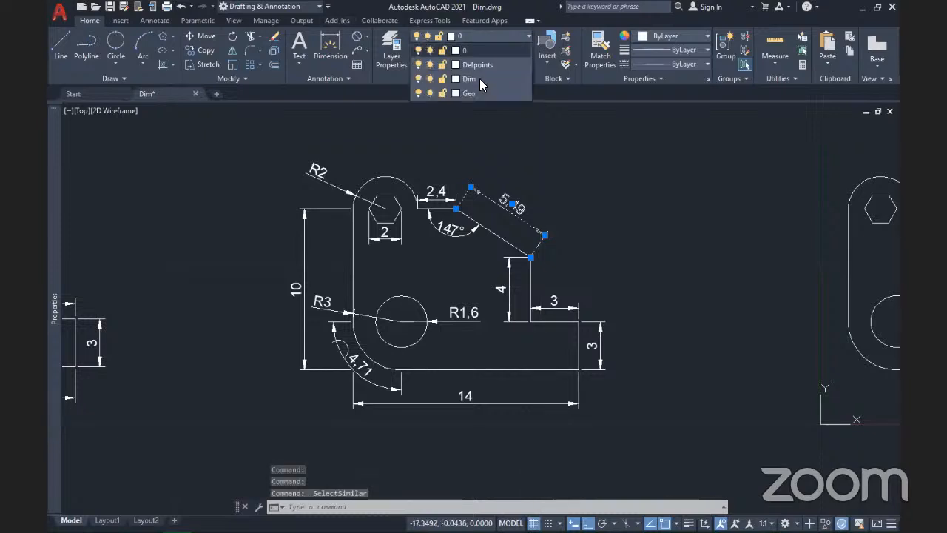
{"action": "left_click", "coordinate": [479, 78]}
{"action": "key", "text": "Escape"}
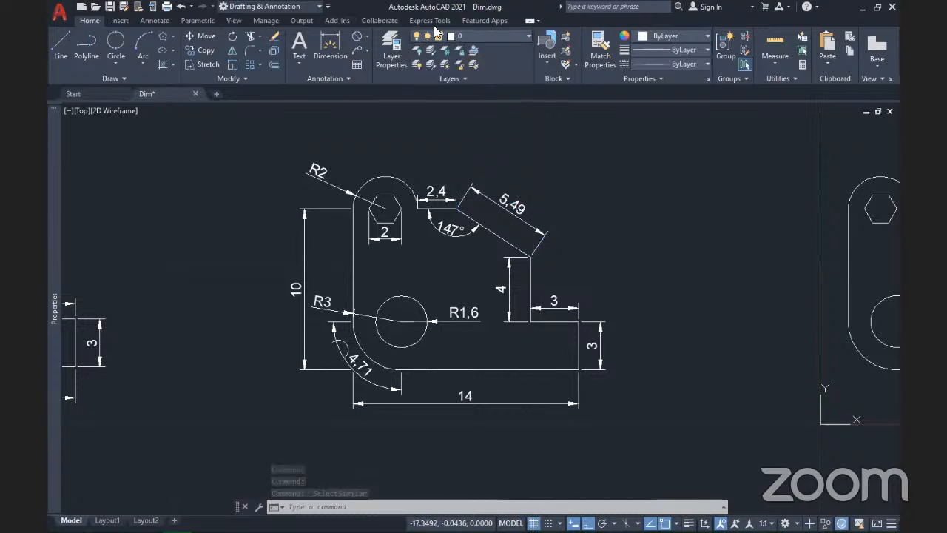
Step: Check the layer list and close it without making changes
{"action": "left_click", "coordinate": [481, 36]}
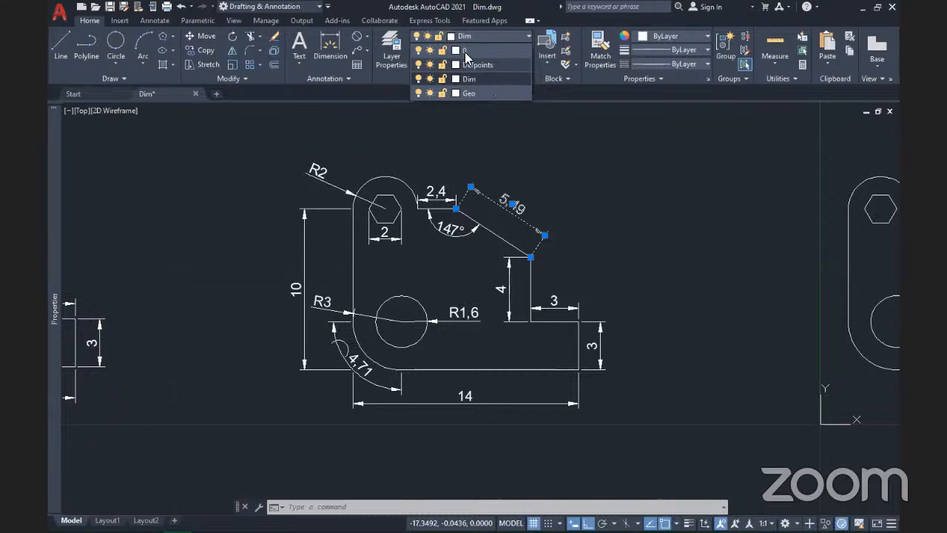
{"action": "key", "text": "Escape"}
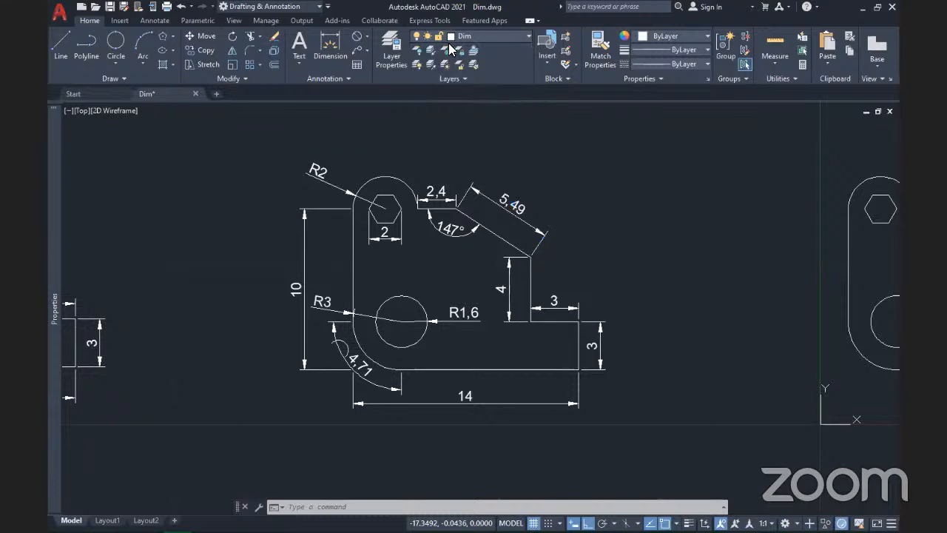
{"action": "left_click", "coordinate": [500, 33]}
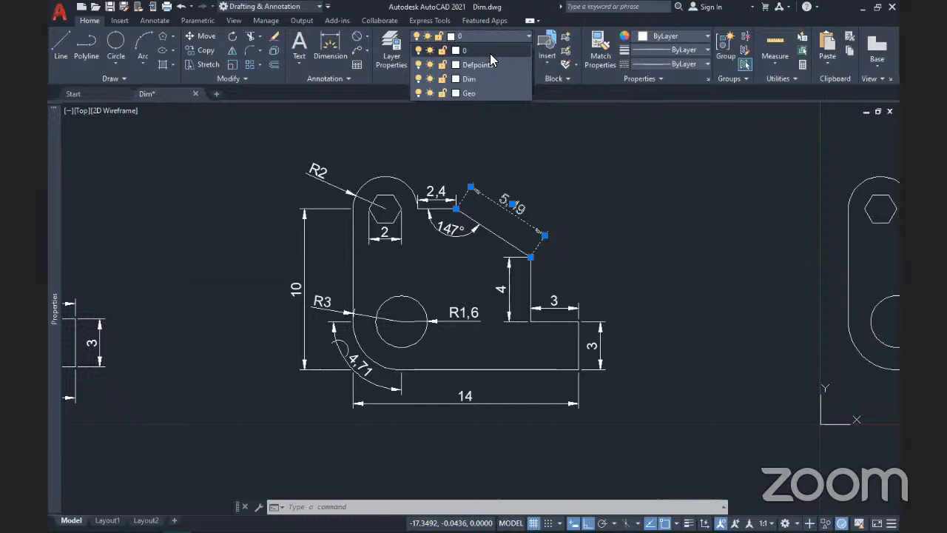
{"action": "left_click", "coordinate": [554, 217]}
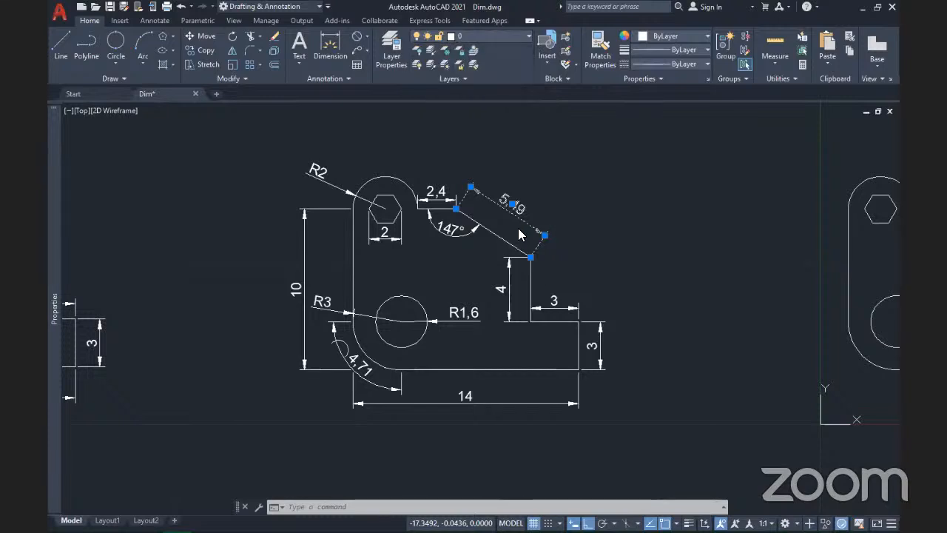
{"action": "key", "text": "Escape"}
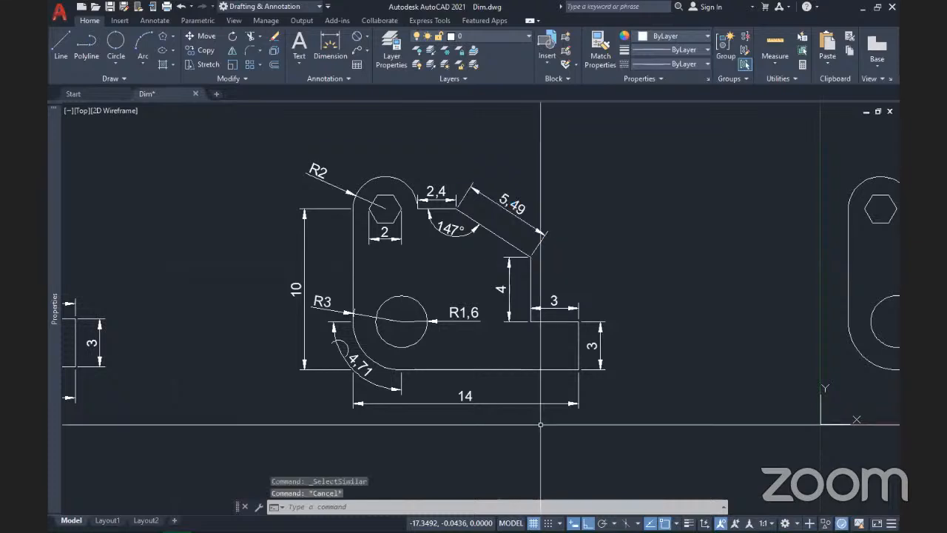
Step: Select the 4.71 arc-length dimension and similar ones, and move them to layer Dim
{"action": "left_click", "coordinate": [396, 368]}
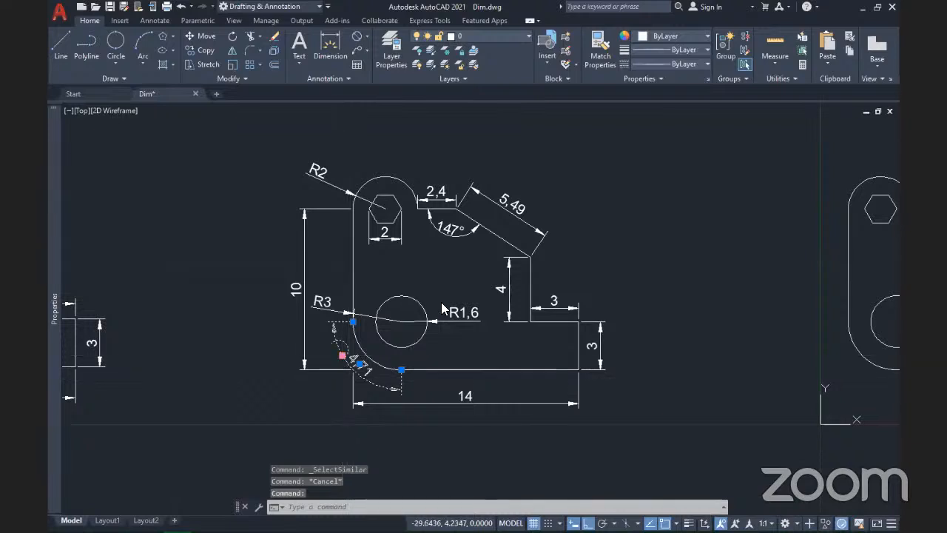
{"action": "right_click", "coordinate": [342, 359]}
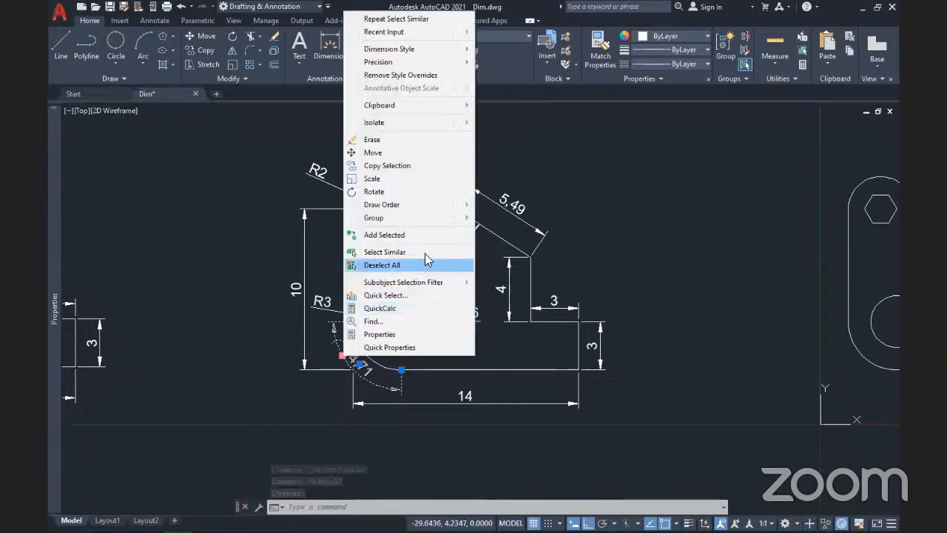
{"action": "left_click", "coordinate": [353, 252]}
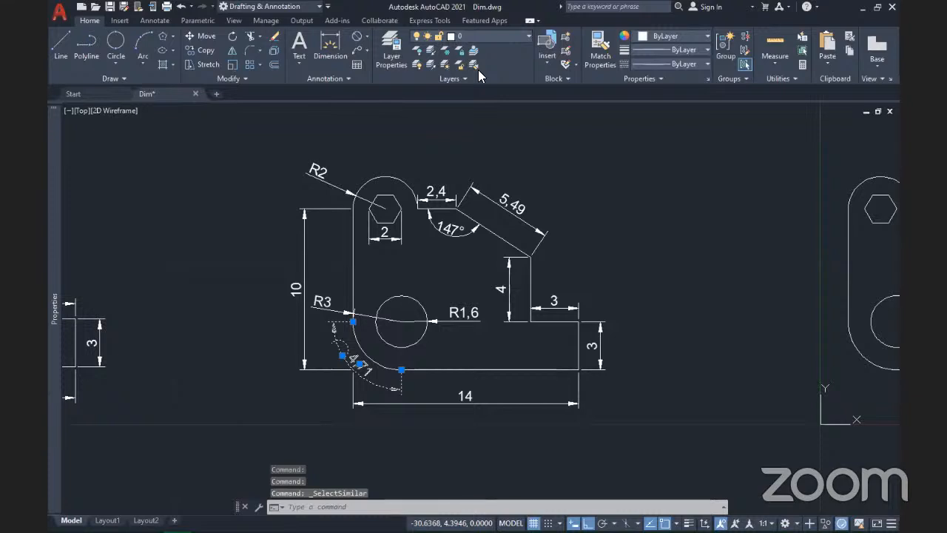
{"action": "left_click", "coordinate": [507, 36]}
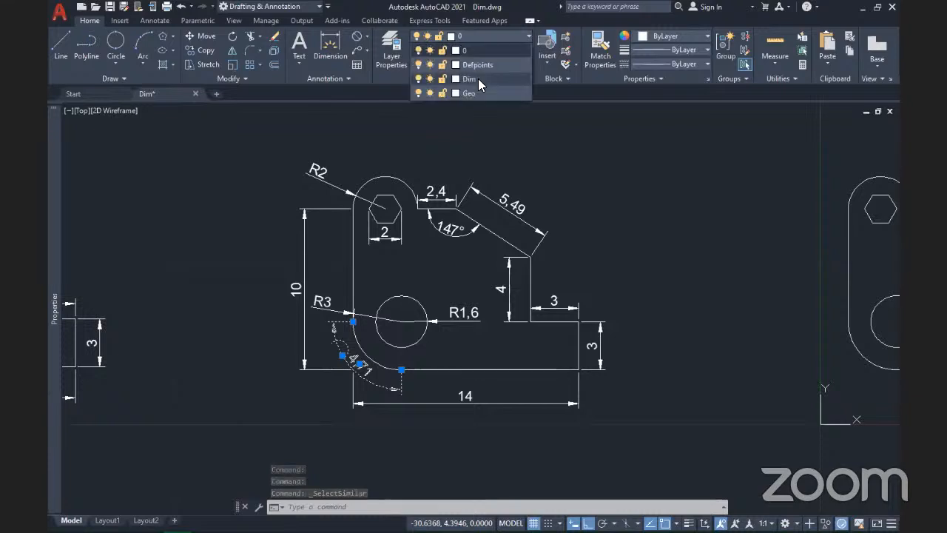
{"action": "left_click", "coordinate": [478, 78]}
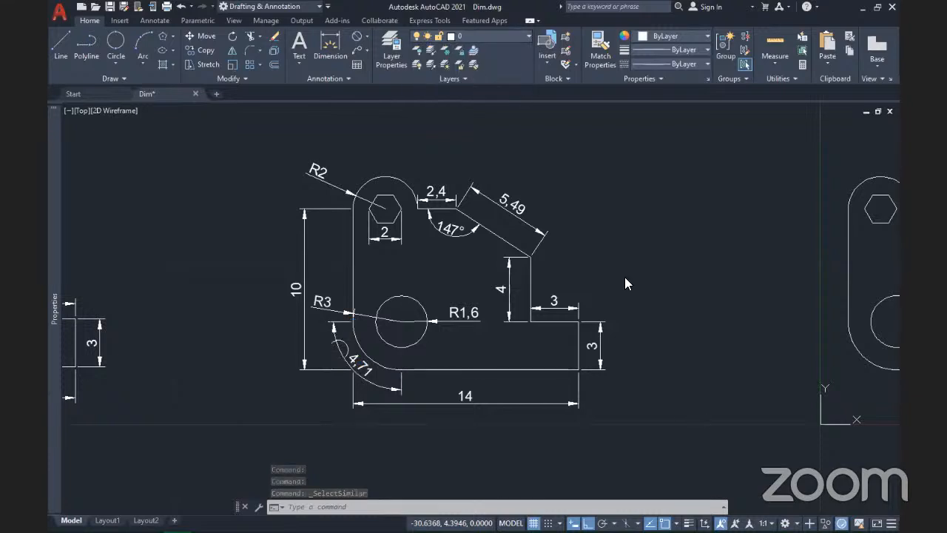
{"action": "key", "text": "Escape"}
{"action": "key", "text": "Escape"}
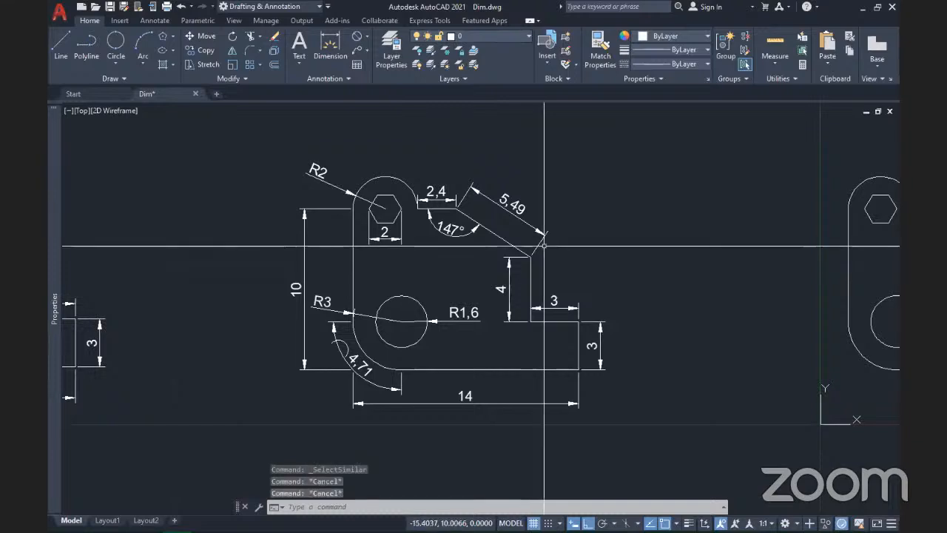
{"action": "left_click", "coordinate": [492, 34]}
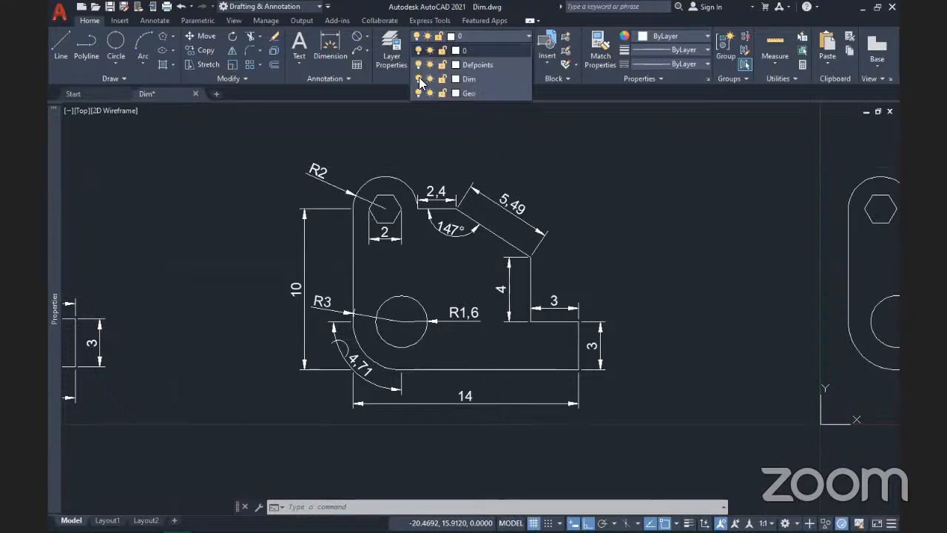
Step: Turn off layer Dim, then move the still-visible 5.49 dimension onto it and dismiss the warning
{"action": "left_click", "coordinate": [418, 78]}
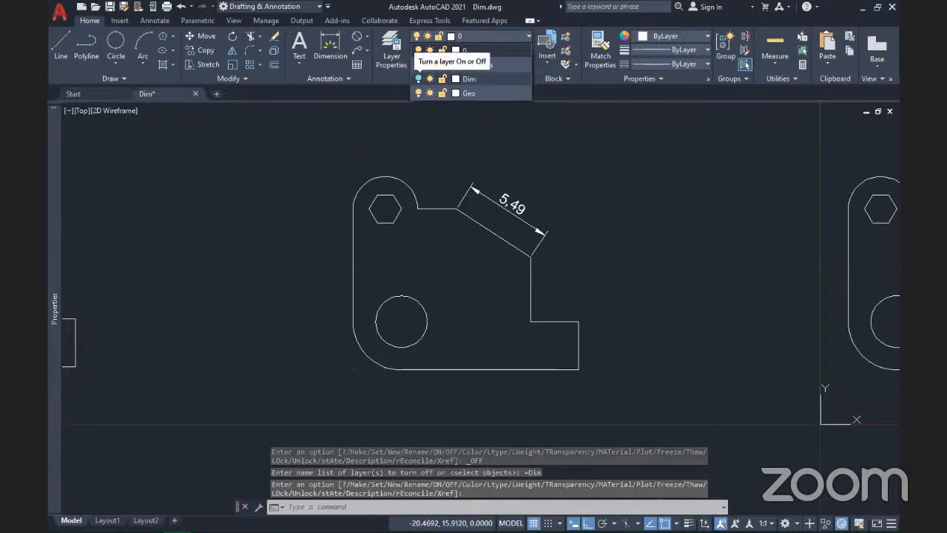
{"action": "left_click", "coordinate": [495, 211]}
{"action": "left_click", "coordinate": [496, 211]}
{"action": "left_click", "coordinate": [474, 159]}
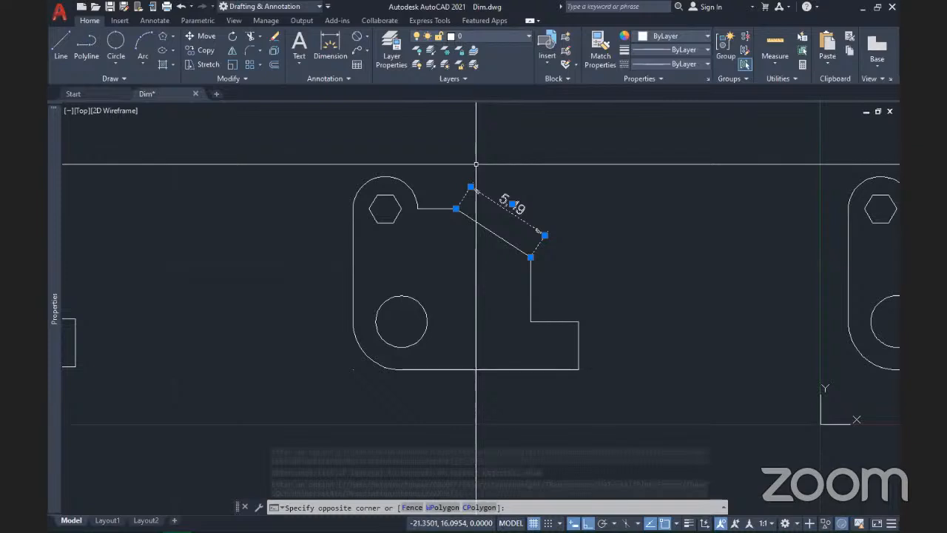
{"action": "left_click", "coordinate": [476, 163]}
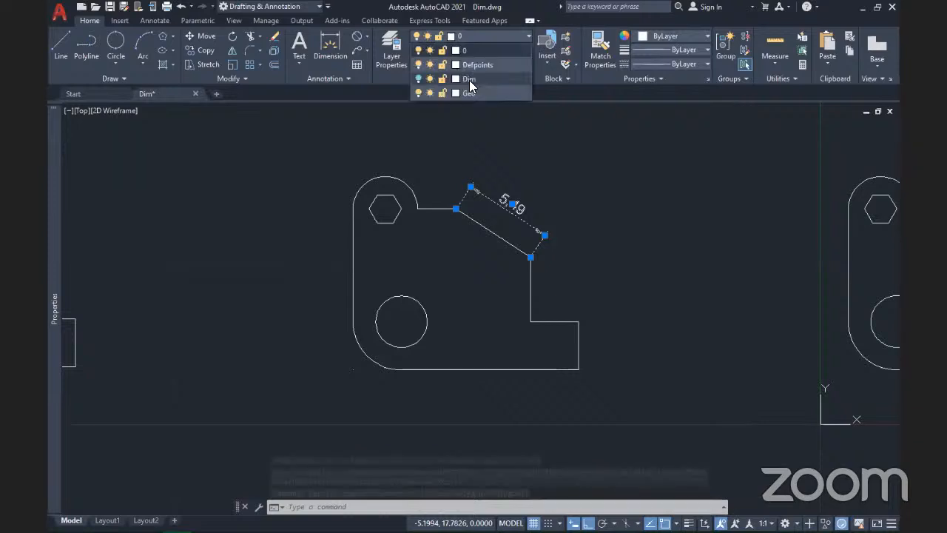
{"action": "left_click", "coordinate": [470, 80]}
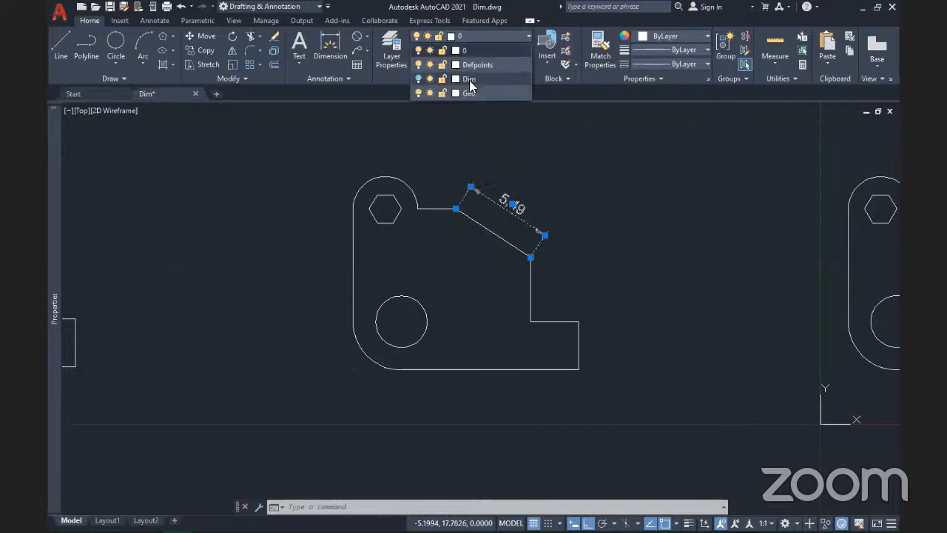
{"action": "left_click", "coordinate": [469, 80]}
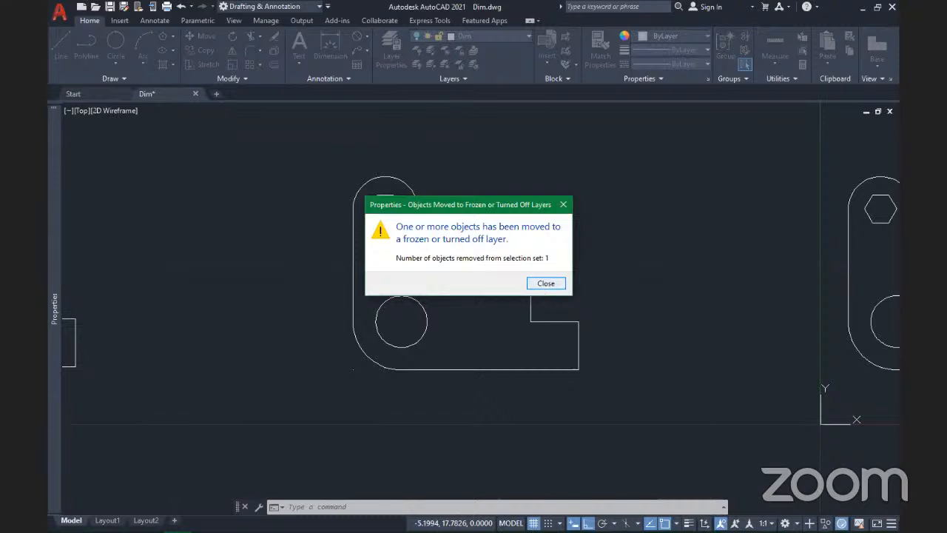
{"action": "key", "text": "Escape"}
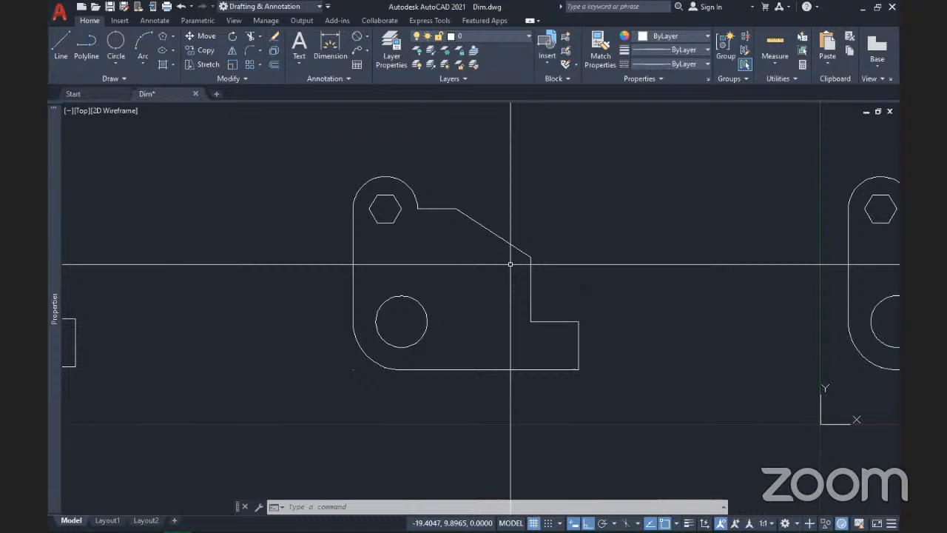
Step: Zoom out and pan until all three bracket copies fit on screen together
{"action": "scroll", "coordinate": [518, 265], "scroll_direction": "down", "scroll_amount": 4}
{"action": "scroll", "coordinate": [520, 264], "scroll_direction": "down", "scroll_amount": 2}
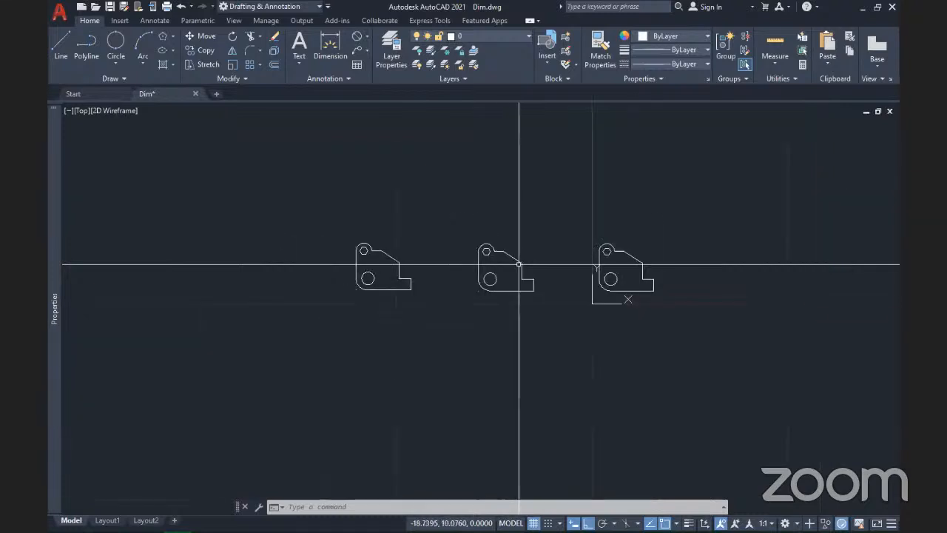
{"action": "scroll", "coordinate": [519, 264], "scroll_direction": "up", "scroll_amount": 6}
{"action": "scroll", "coordinate": [519, 264], "scroll_direction": "down", "scroll_amount": 6}
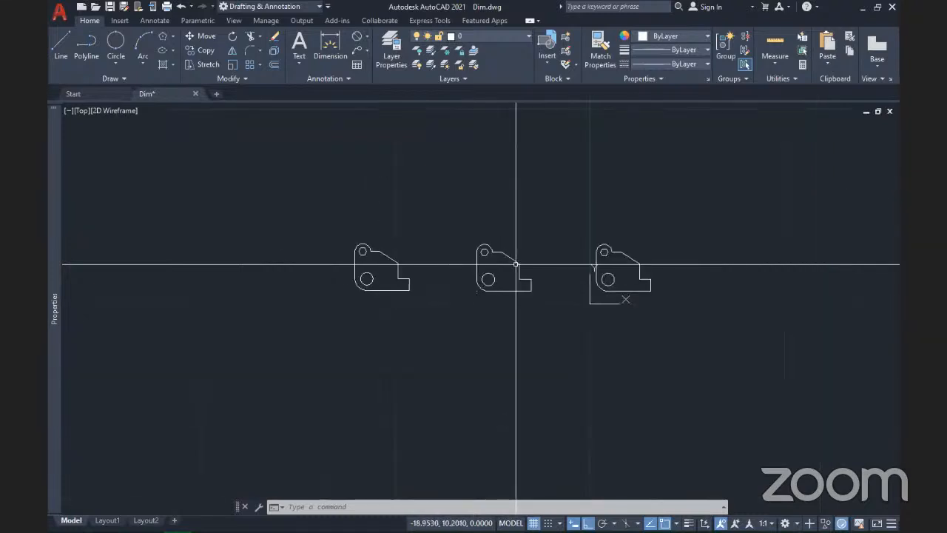
{"action": "left_click", "coordinate": [556, 311]}
{"action": "key", "text": "Escape"}
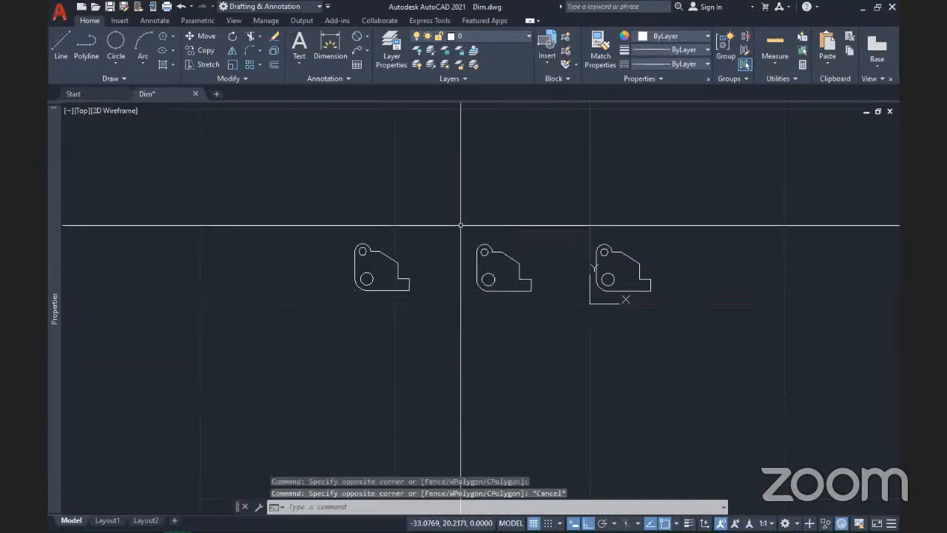
{"action": "scroll", "coordinate": [461, 225], "scroll_direction": "up", "scroll_amount": 6}
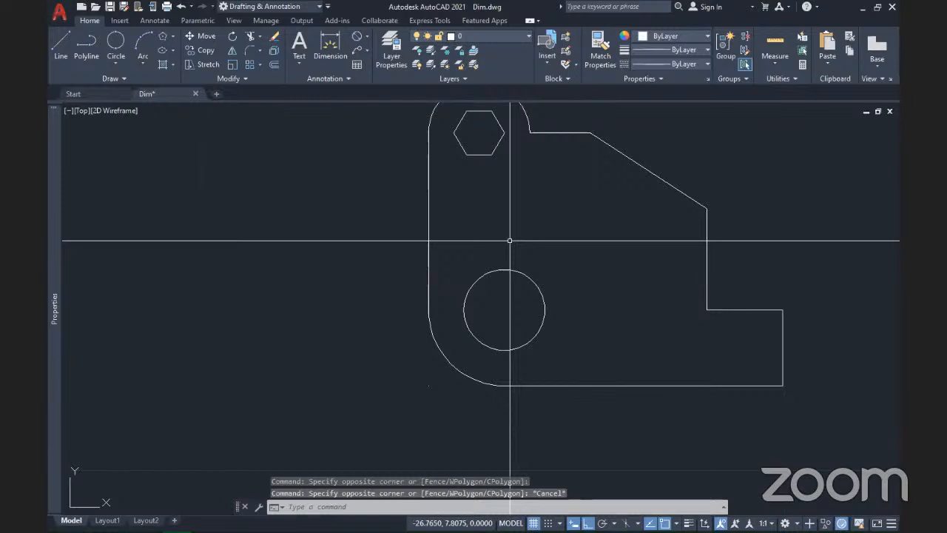
{"action": "scroll", "coordinate": [510, 228], "scroll_direction": "down", "scroll_amount": 2}
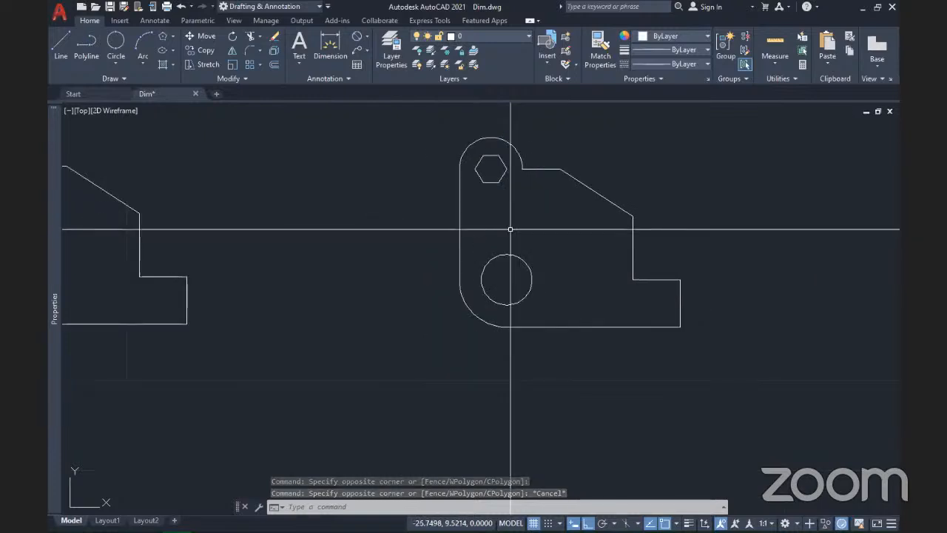
{"action": "middle_click_drag", "start_coordinate": [511, 230], "coordinate": [360, 272]}
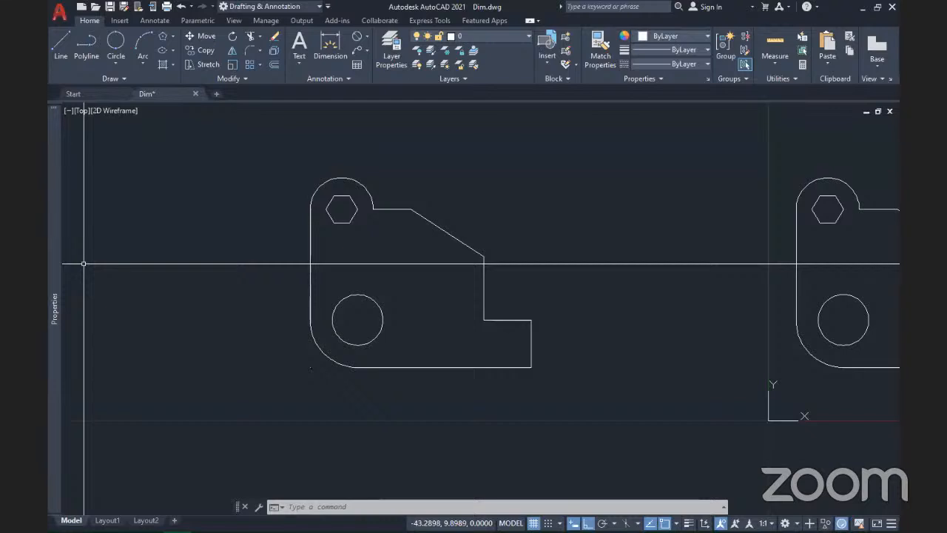
{"action": "scroll", "coordinate": [444, 272], "scroll_direction": "down", "scroll_amount": 3}
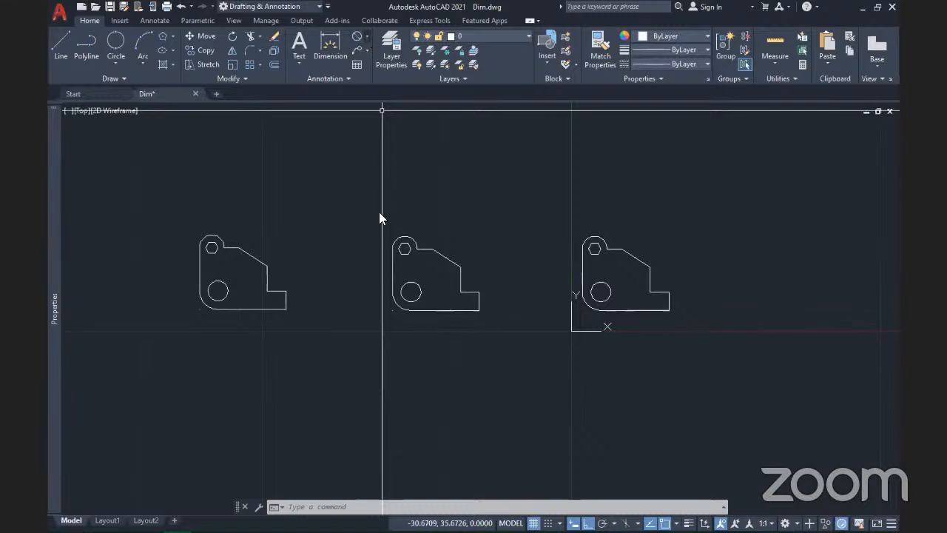
Step: Add a 4,75 ordinate dimension from the hole's centre, placed below the copied part
{"action": "left_click", "coordinate": [367, 36]}
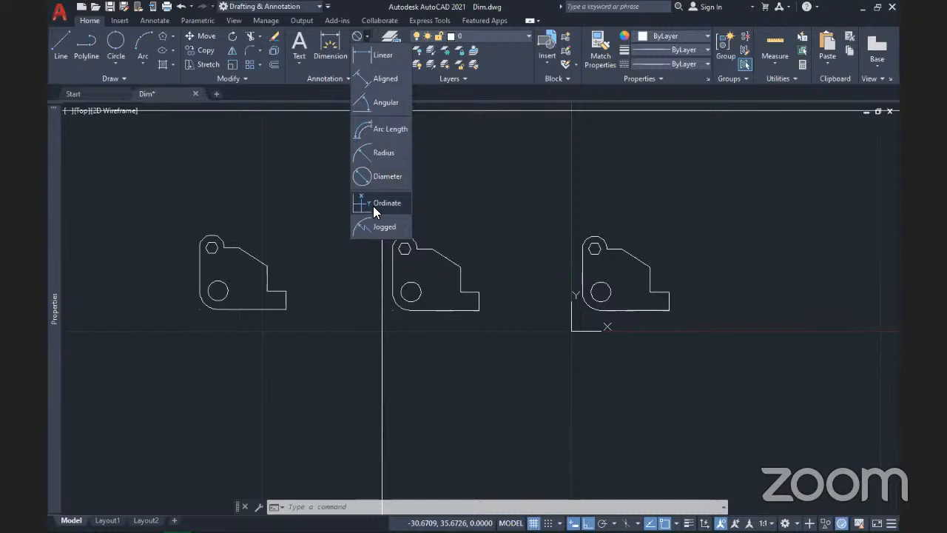
{"action": "left_click", "coordinate": [374, 204]}
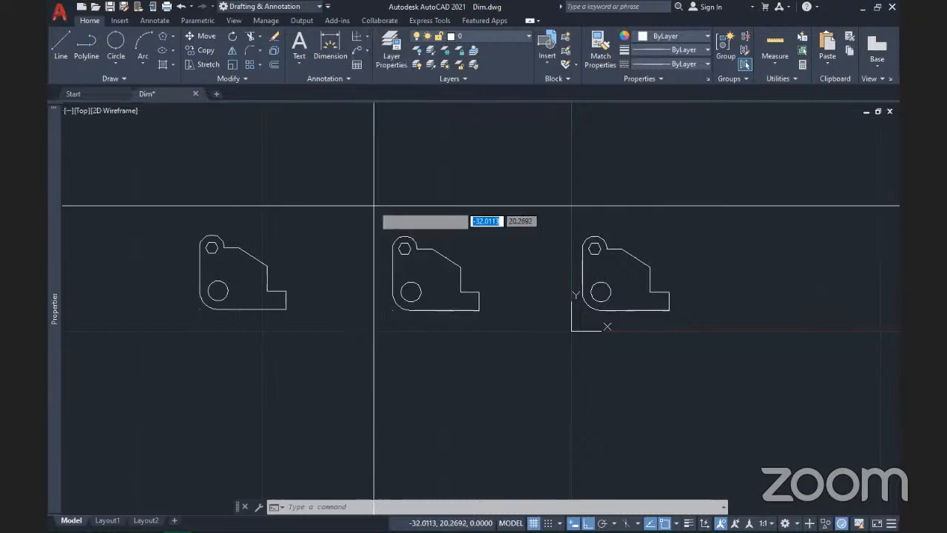
{"action": "scroll", "coordinate": [626, 342], "scroll_direction": "up", "scroll_amount": 4}
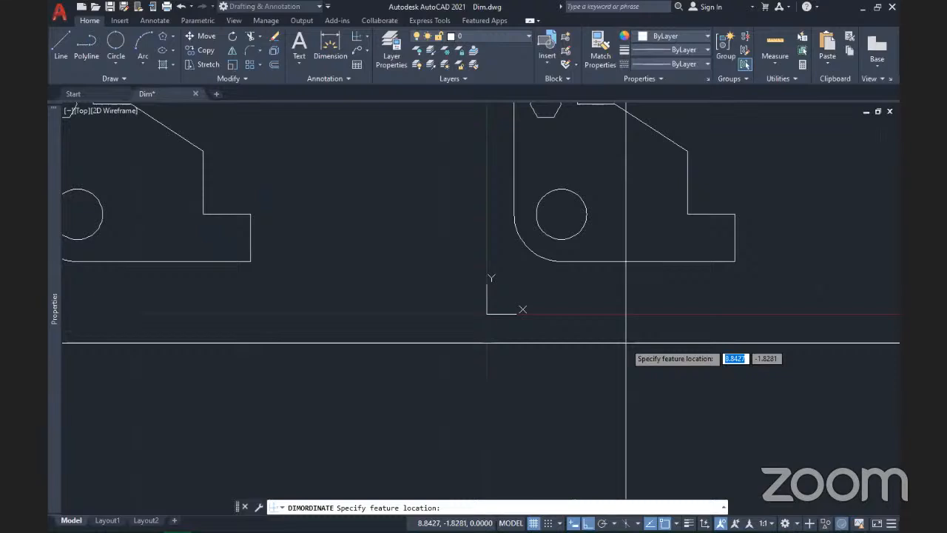
{"action": "scroll", "coordinate": [581, 299], "scroll_direction": "up", "scroll_amount": 4}
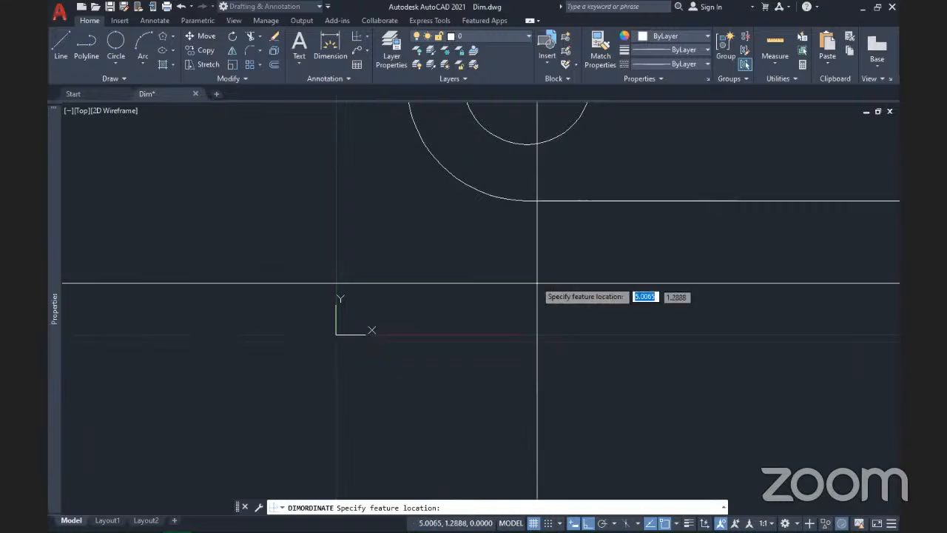
{"action": "middle_click_drag", "start_coordinate": [537, 284], "coordinate": [571, 424]}
{"action": "scroll", "coordinate": [563, 413], "scroll_direction": "down", "scroll_amount": 2}
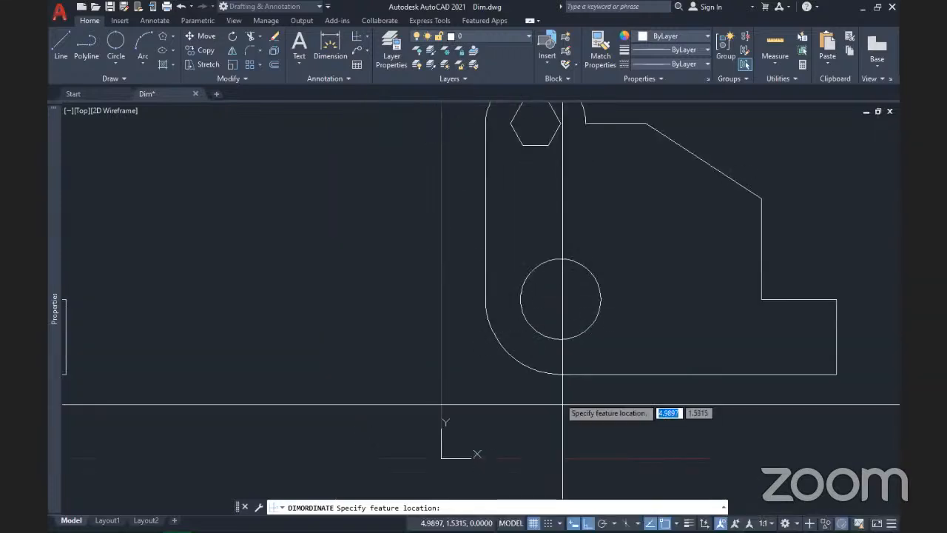
{"action": "left_click", "coordinate": [560, 299]}
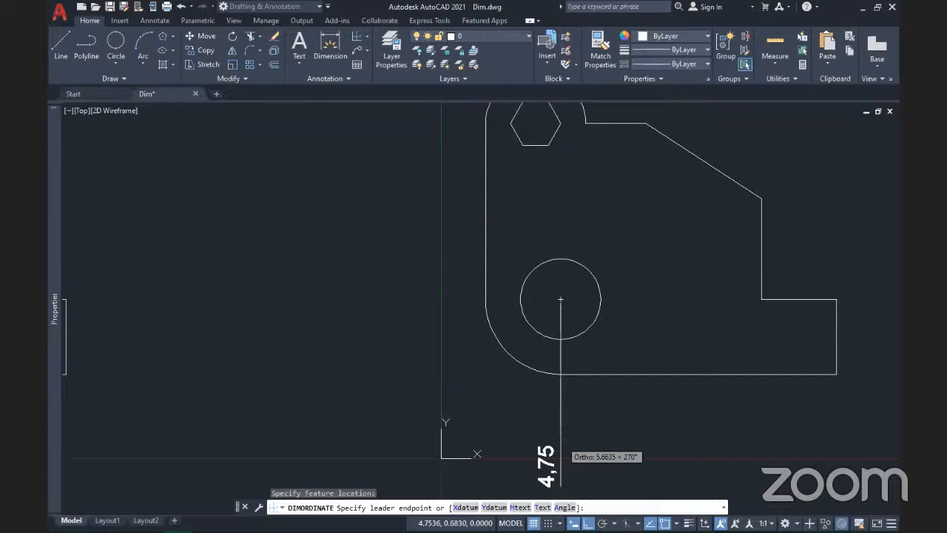
{"action": "left_click", "coordinate": [560, 487]}
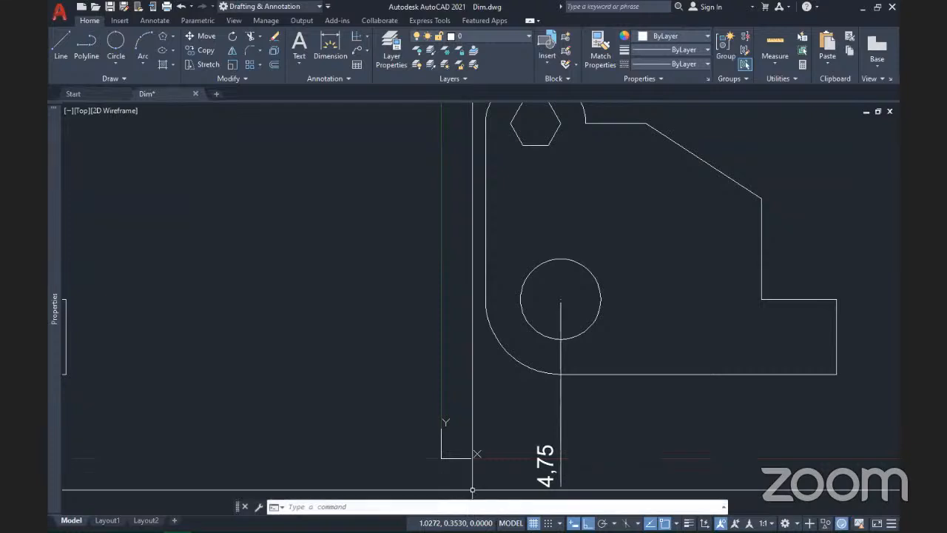
Step: Recentre the view on the copied part and select the 4,75 ordinate dimension
{"action": "scroll", "coordinate": [579, 326], "scroll_direction": "down", "scroll_amount": 2}
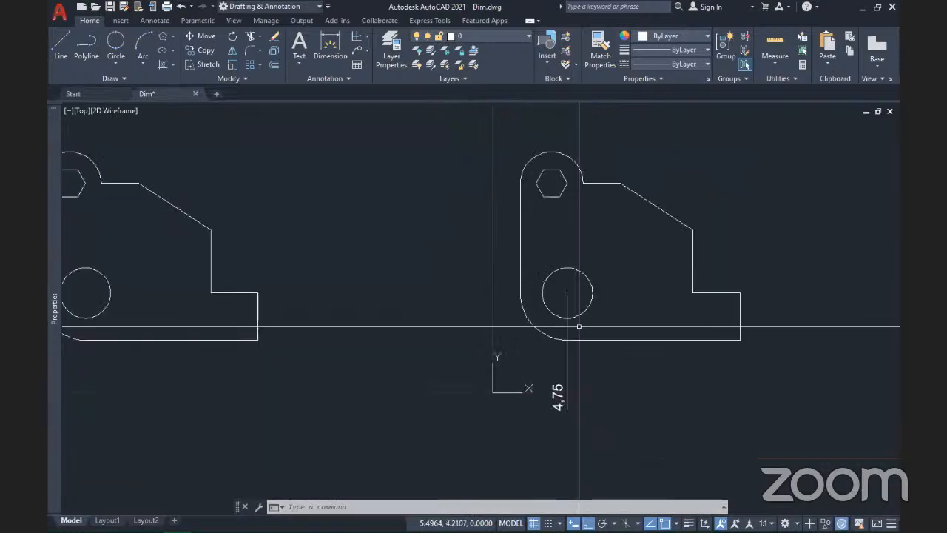
{"action": "scroll", "coordinate": [579, 326], "scroll_direction": "up", "scroll_amount": 2}
{"action": "mouse_move", "coordinate": [579, 326]}
{"action": "middle_mouse_down"}
{"action": "mouse_move", "coordinate": [466, 332]}
{"action": "mouse_move", "coordinate": [581, 352]}
{"action": "middle_mouse_up"}
{"action": "left_click", "coordinate": [561, 423]}
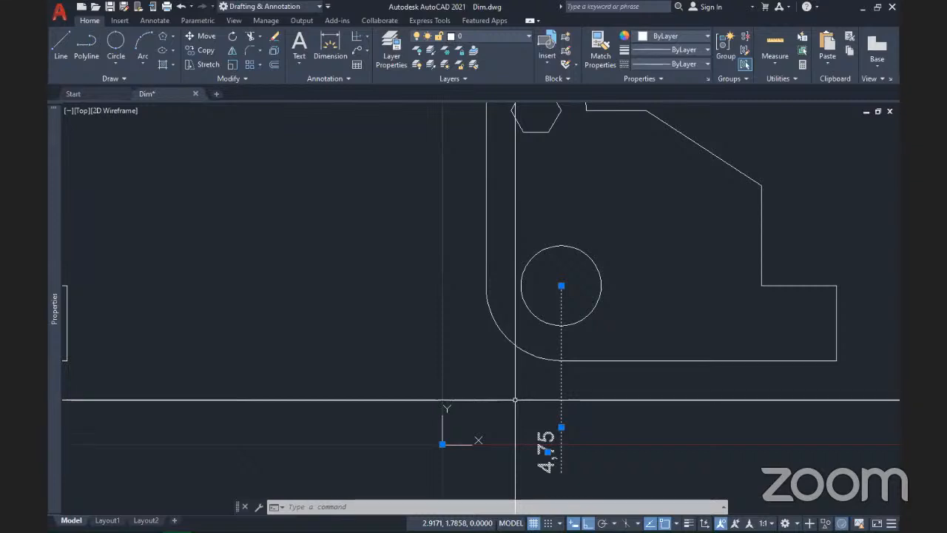
Step: Delete the selected 4,75 ordinate dimension
{"action": "key", "text": "Delete"}
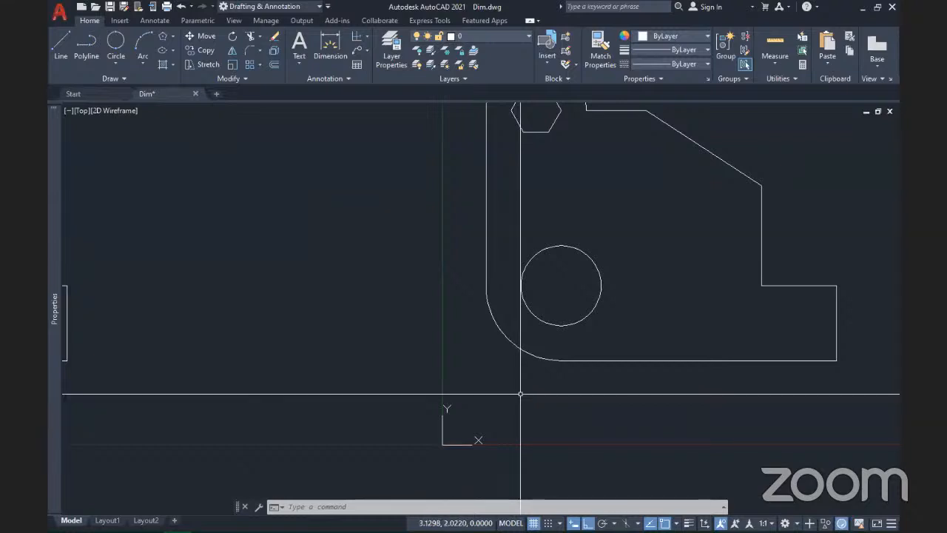
{"action": "scroll", "coordinate": [521, 385], "scroll_direction": "down", "scroll_amount": 2}
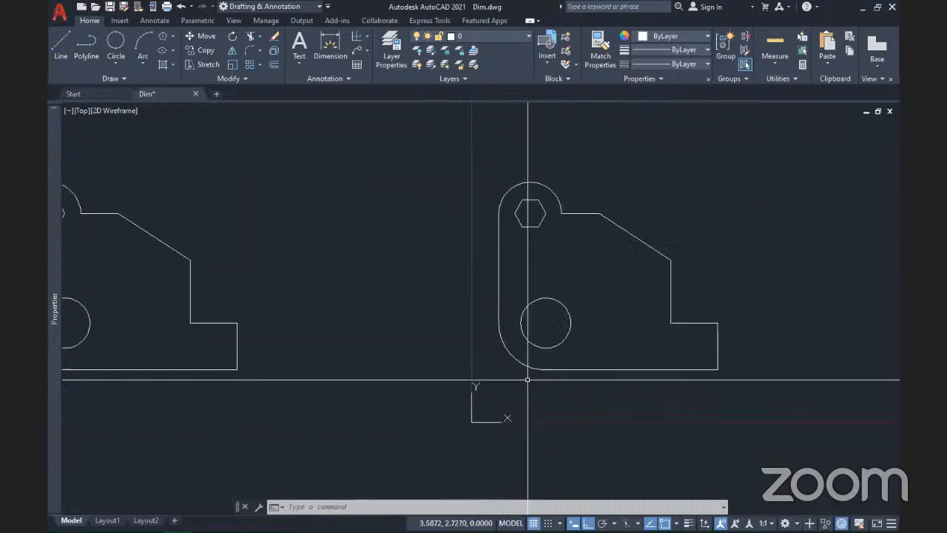
{"action": "mouse_move", "coordinate": [539, 383]}
{"action": "middle_mouse_down"}
{"action": "mouse_move", "coordinate": [393, 345]}
{"action": "mouse_move", "coordinate": [402, 351]}
{"action": "middle_mouse_up"}
{"action": "scroll", "coordinate": [410, 319], "scroll_direction": "up", "scroll_amount": 2}
Step: Window-select the round hole circle on the copy and delete it
{"action": "left_click", "coordinate": [459, 303]}
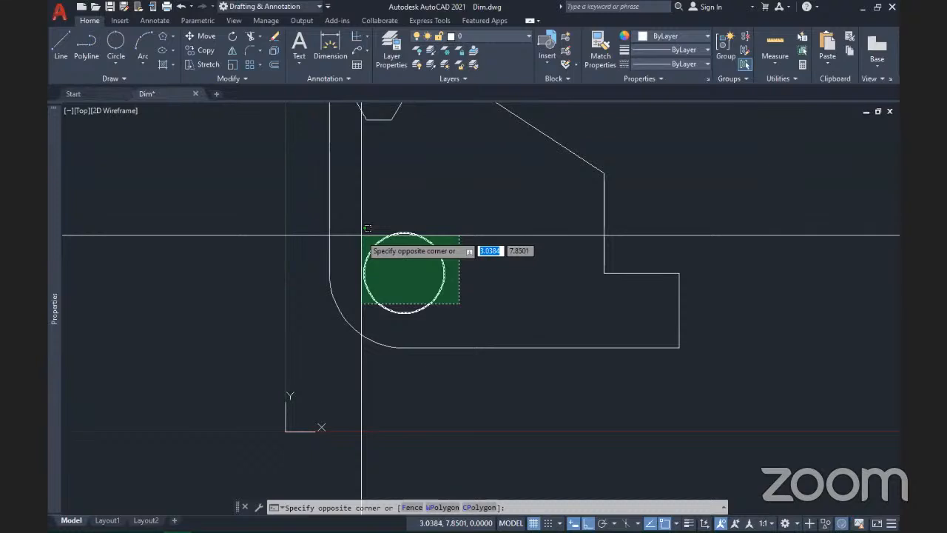
{"action": "left_click", "coordinate": [361, 236]}
{"action": "key", "text": "Delete"}
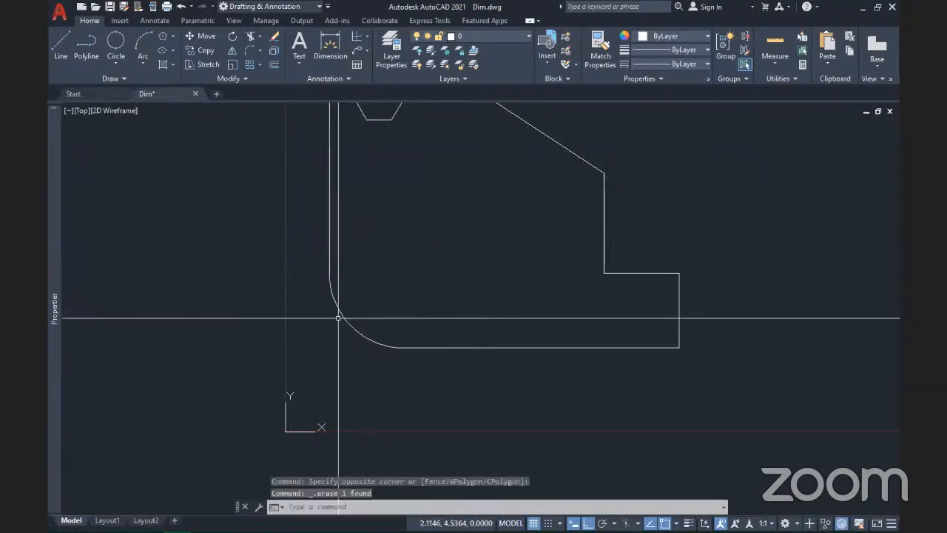
{"action": "middle_click_drag", "start_coordinate": [339, 318], "coordinate": [424, 336]}
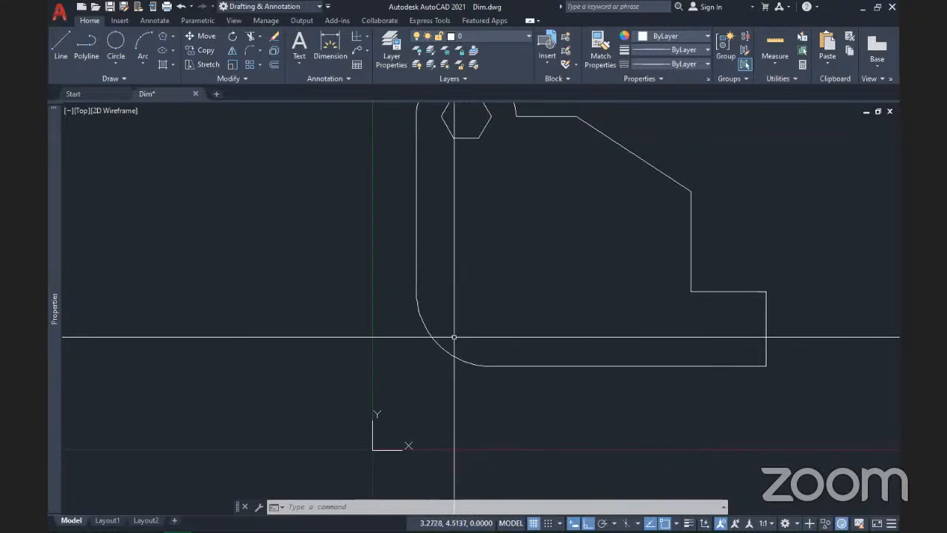
{"action": "middle_click_drag", "start_coordinate": [564, 339], "coordinate": [546, 366]}
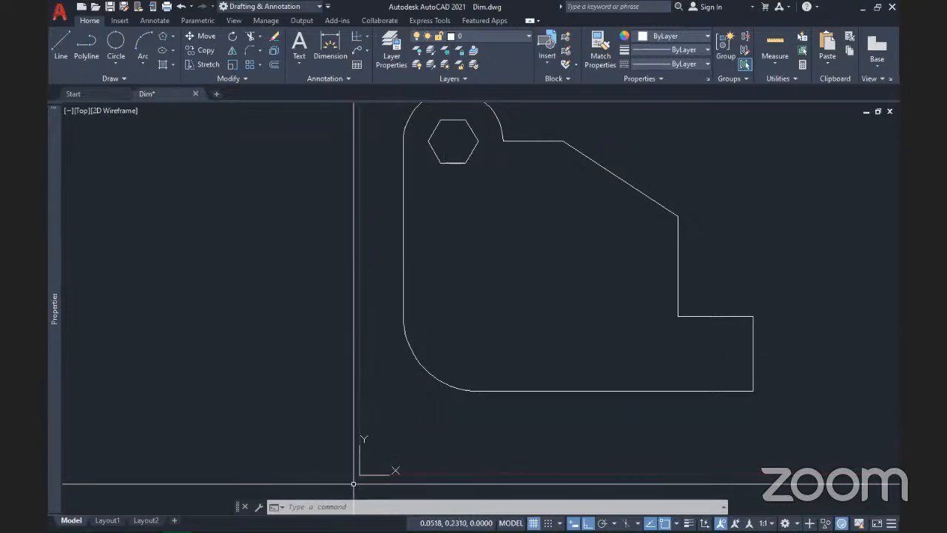
{"action": "scroll", "coordinate": [354, 484], "scroll_direction": "up", "scroll_amount": 4}
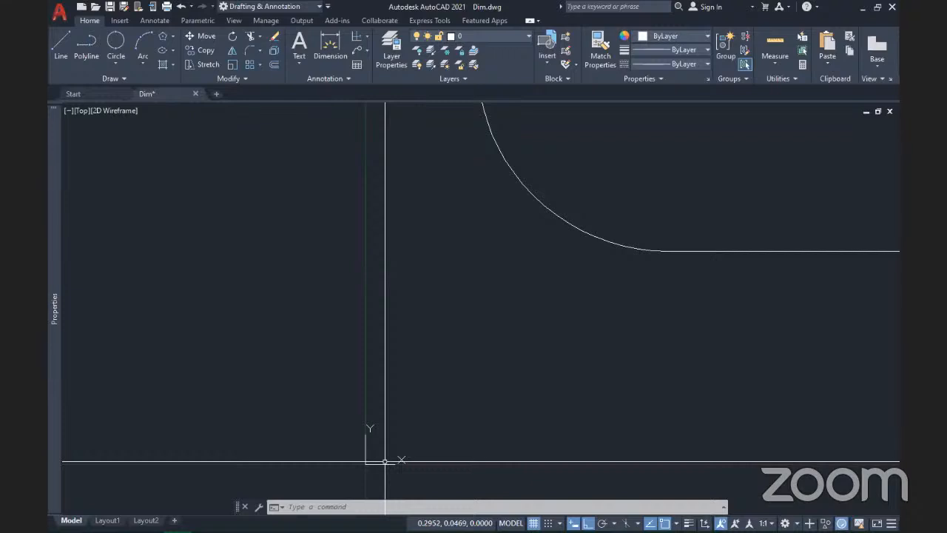
{"action": "scroll", "coordinate": [433, 409], "scroll_direction": "down", "scroll_amount": 2}
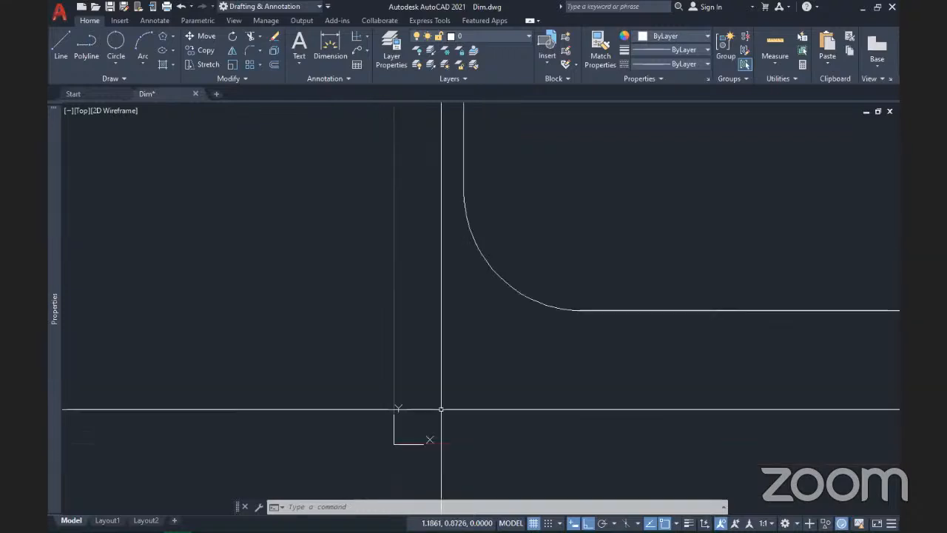
{"action": "scroll", "coordinate": [357, 407], "scroll_direction": "down", "scroll_amount": 3}
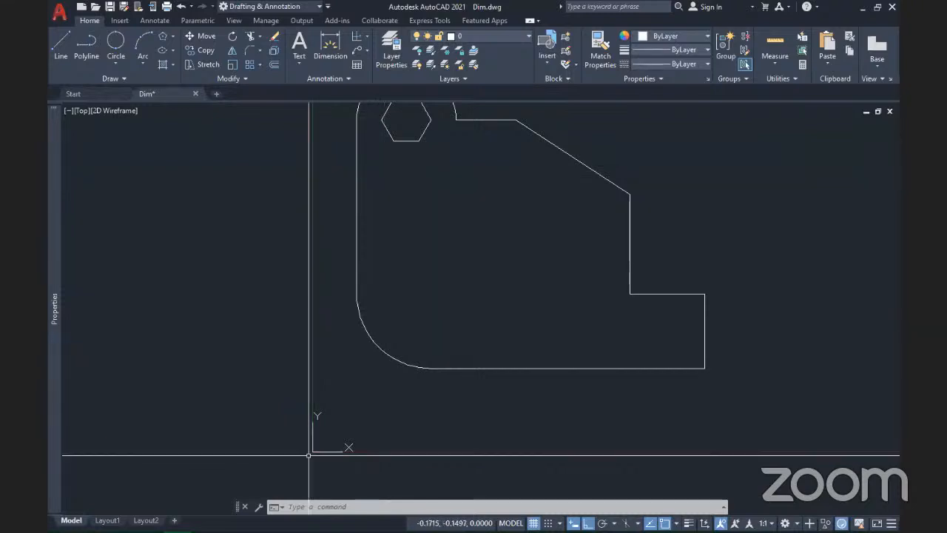
Step: Place a 6,35 ordinate dimension from the rounded corner's arc centre, left of the part
{"action": "left_click", "coordinate": [367, 39]}
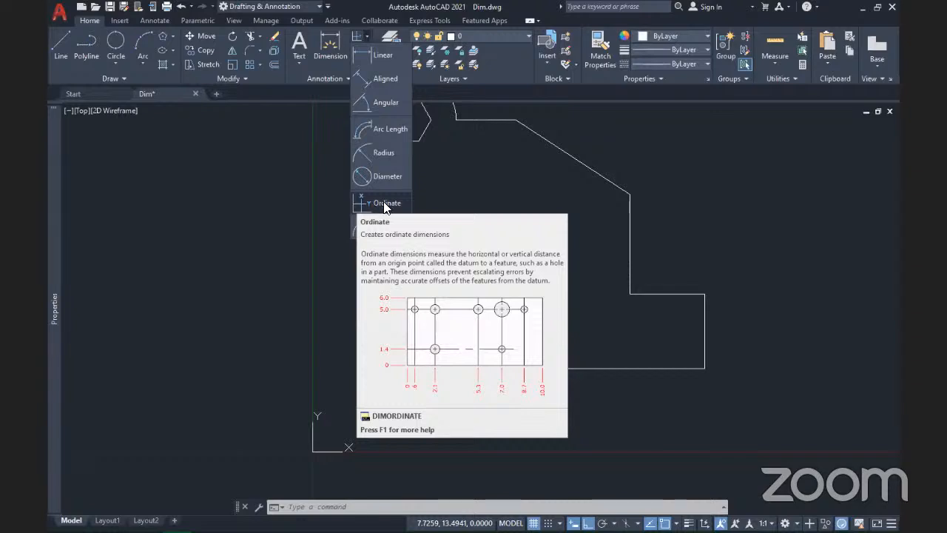
{"action": "left_click", "coordinate": [385, 204]}
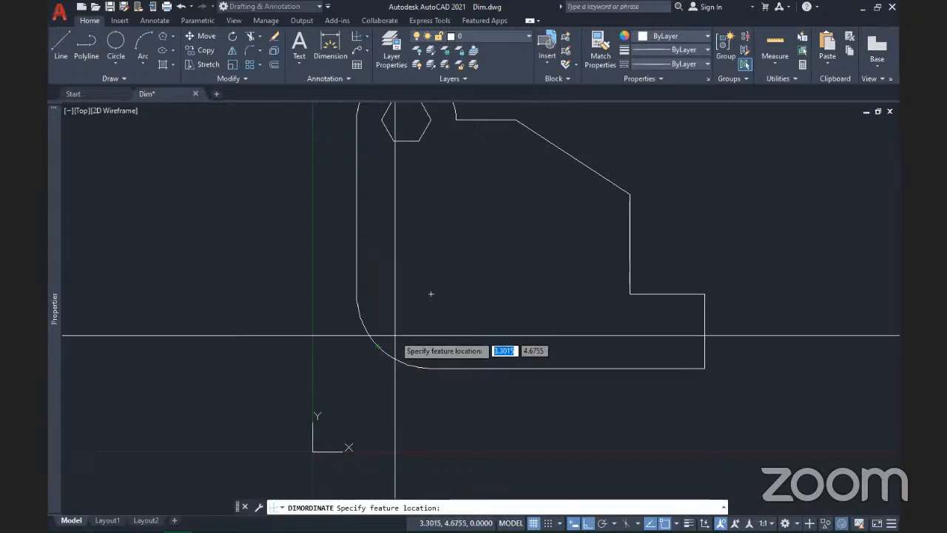
{"action": "left_click", "coordinate": [431, 294]}
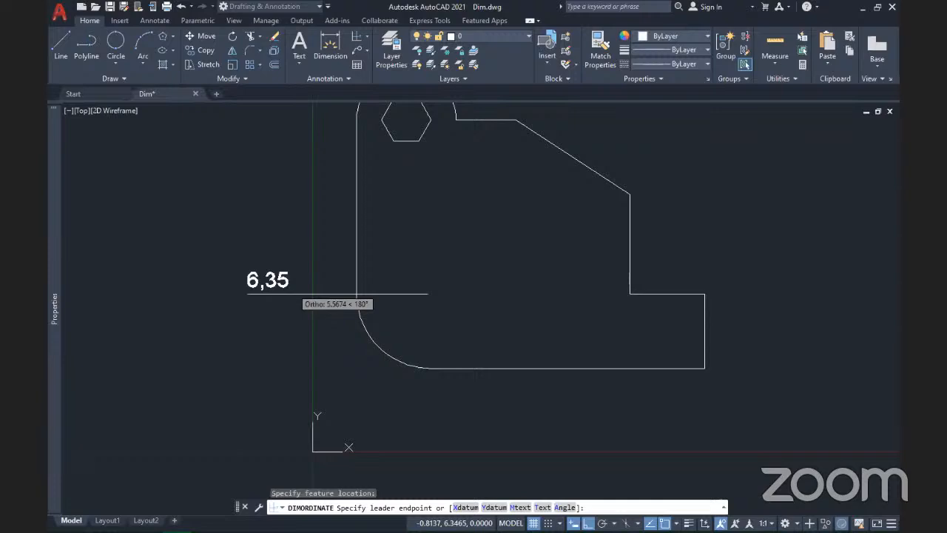
{"action": "left_click", "coordinate": [275, 287]}
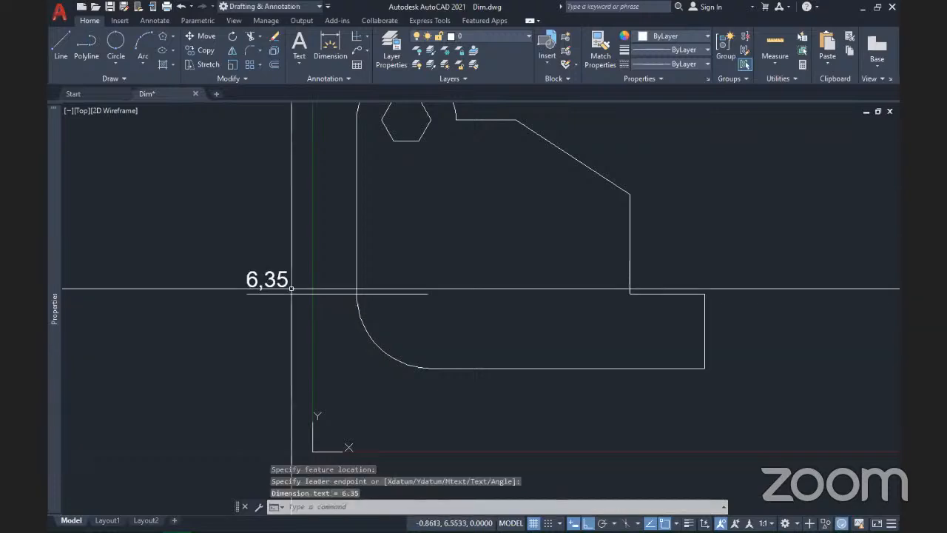
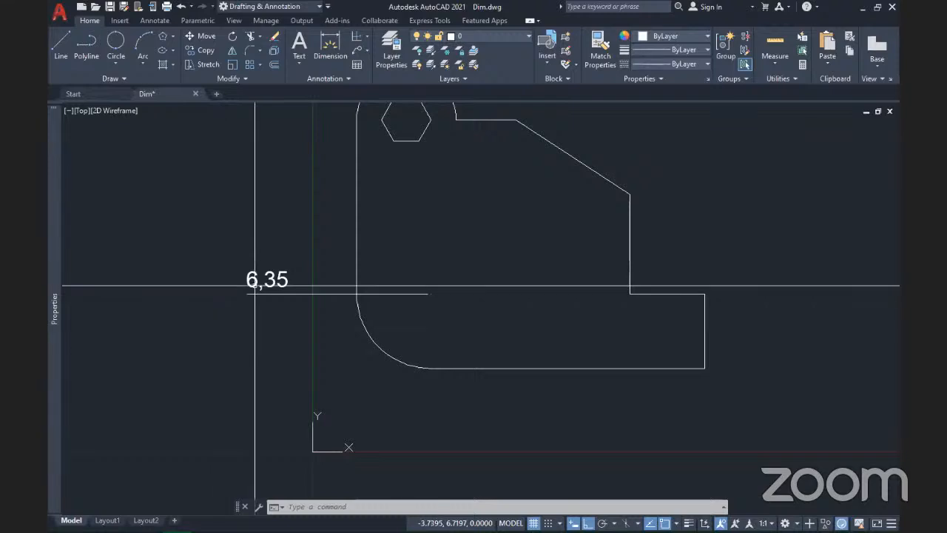
Step: Crossing-select the old 6,35 ordinate dimension and erase it
{"action": "left_click", "coordinate": [289, 313]}
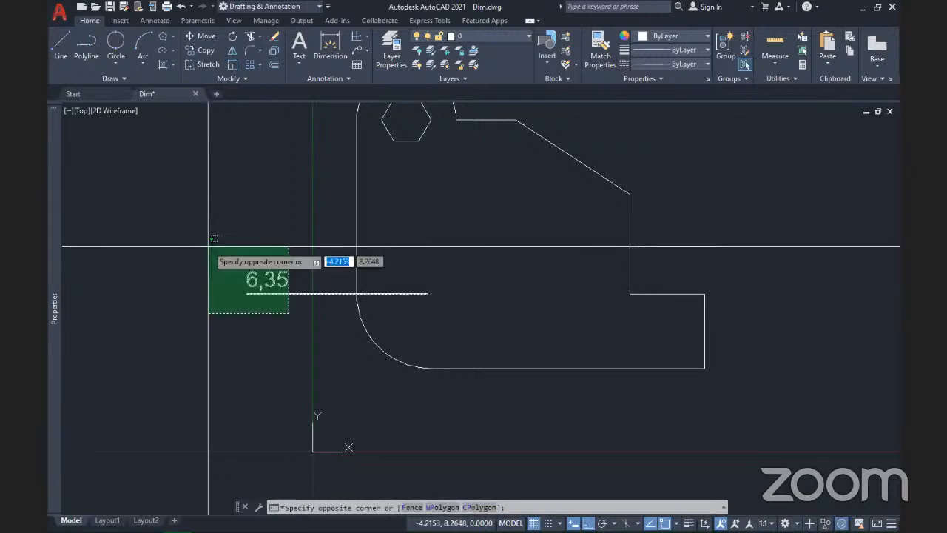
{"action": "left_click", "coordinate": [213, 238]}
{"action": "key", "text": "Delete"}
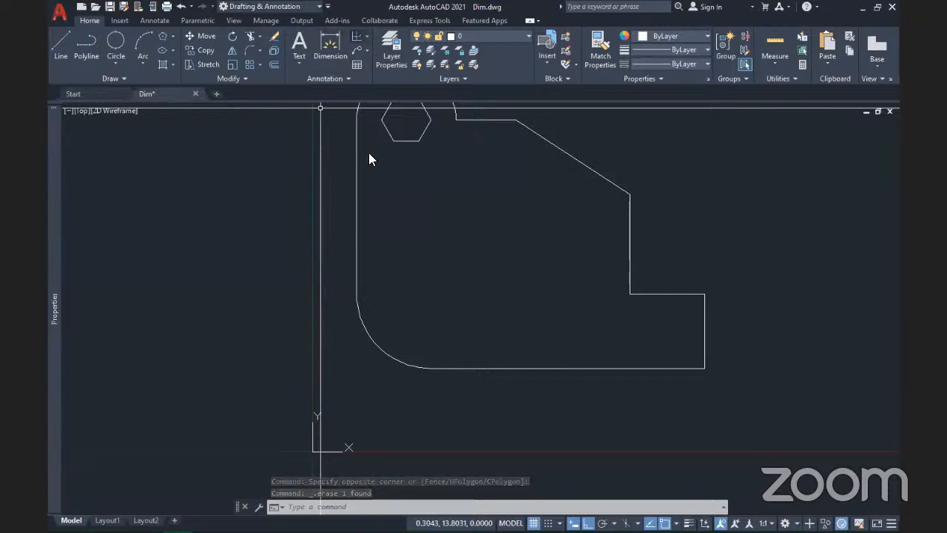
Step: Place a new 6,35 ordinate dimension from the arc's upper end, text farther left
{"action": "left_click", "coordinate": [357, 37]}
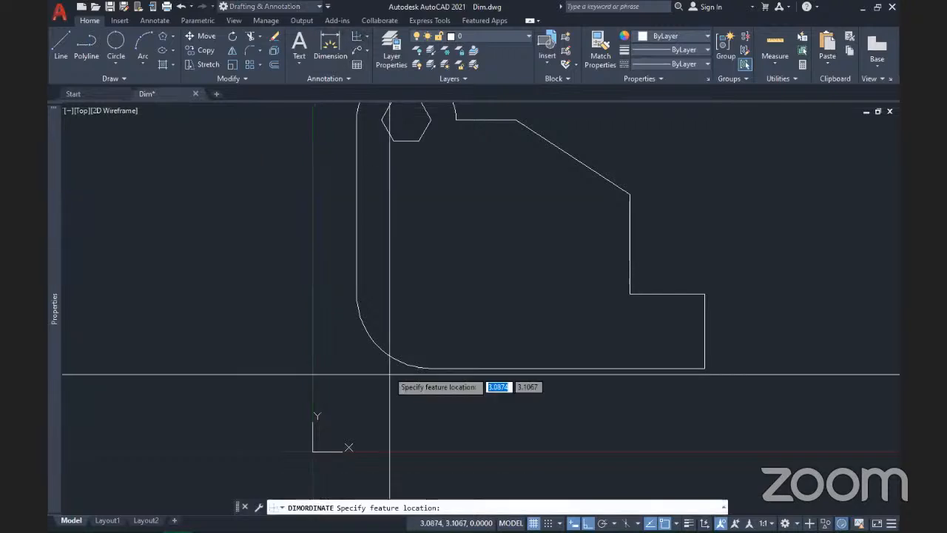
{"action": "left_click", "coordinate": [431, 294]}
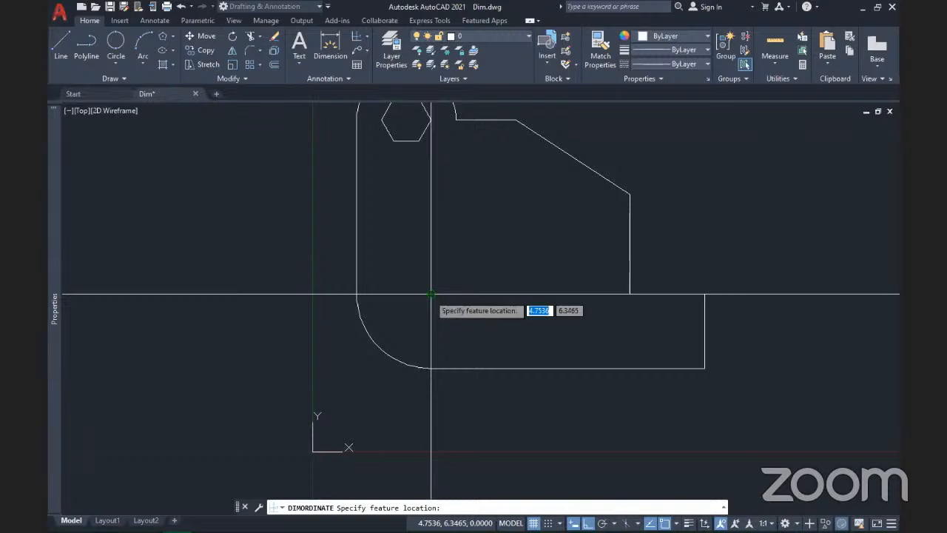
{"action": "left_click", "coordinate": [431, 295]}
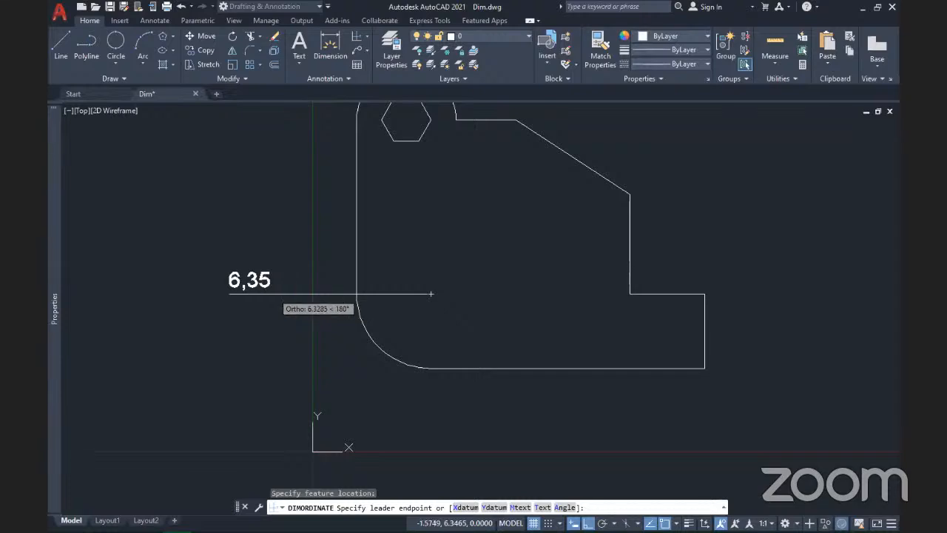
{"action": "left_click", "coordinate": [274, 294]}
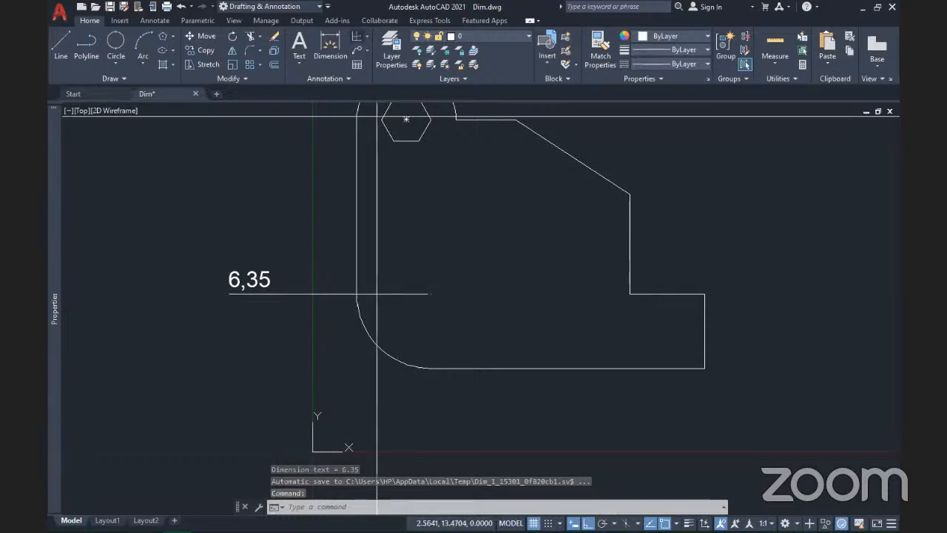
{"action": "key", "text": "space"}
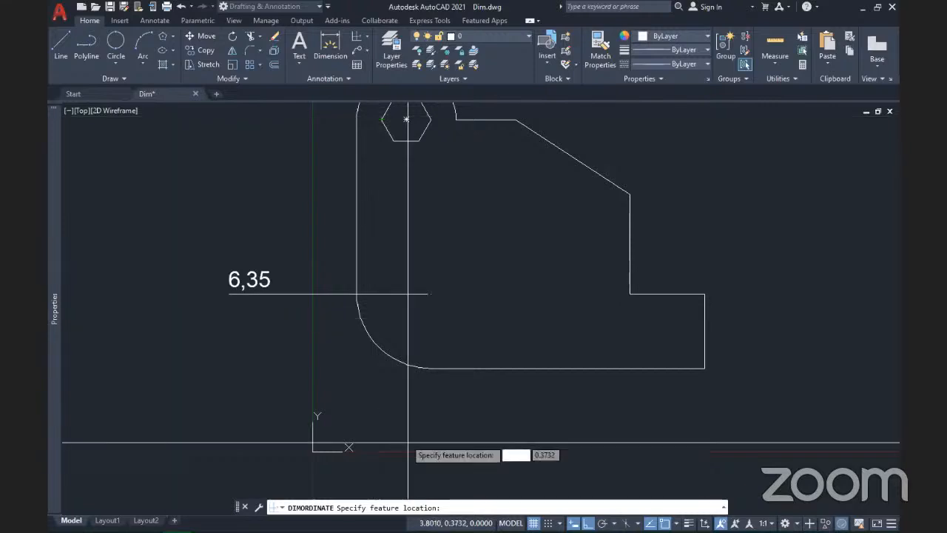
Step: Place a 4,75 ordinate dimension from the arc's lower end, leader straight down below the part
{"action": "middle_click_drag", "start_coordinate": [408, 442], "coordinate": [337, 382]}
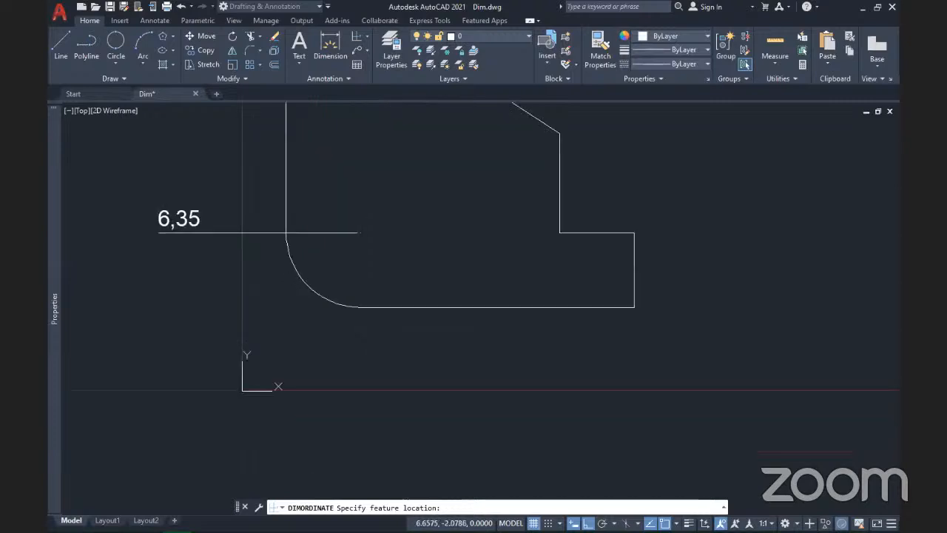
{"action": "left_click", "coordinate": [360, 234]}
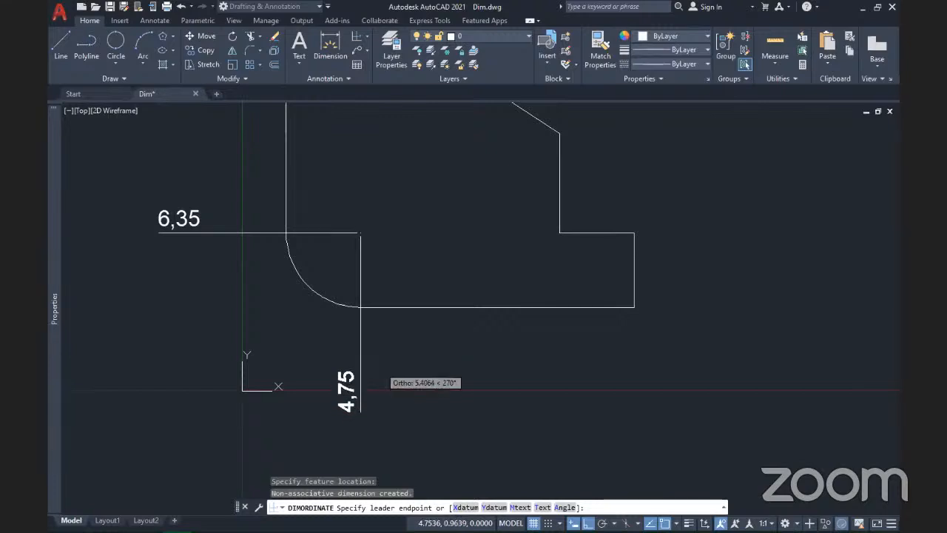
{"action": "left_click", "coordinate": [360, 409]}
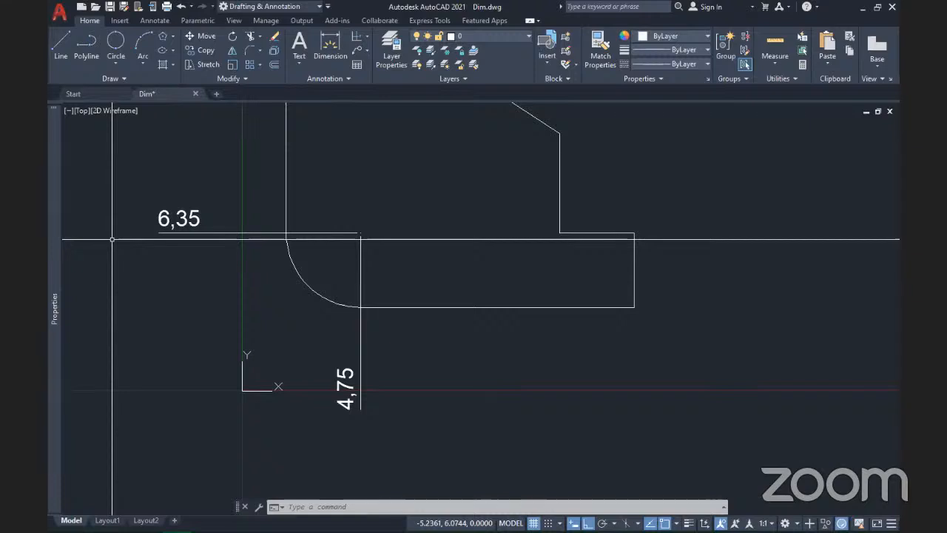
{"action": "mouse_move", "coordinate": [477, 385]}
{"action": "middle_mouse_down"}
{"action": "mouse_move", "coordinate": [609, 380]}
{"action": "mouse_move", "coordinate": [372, 397]}
{"action": "middle_mouse_up"}
{"action": "middle_click_drag", "start_coordinate": [286, 297], "coordinate": [444, 303]}
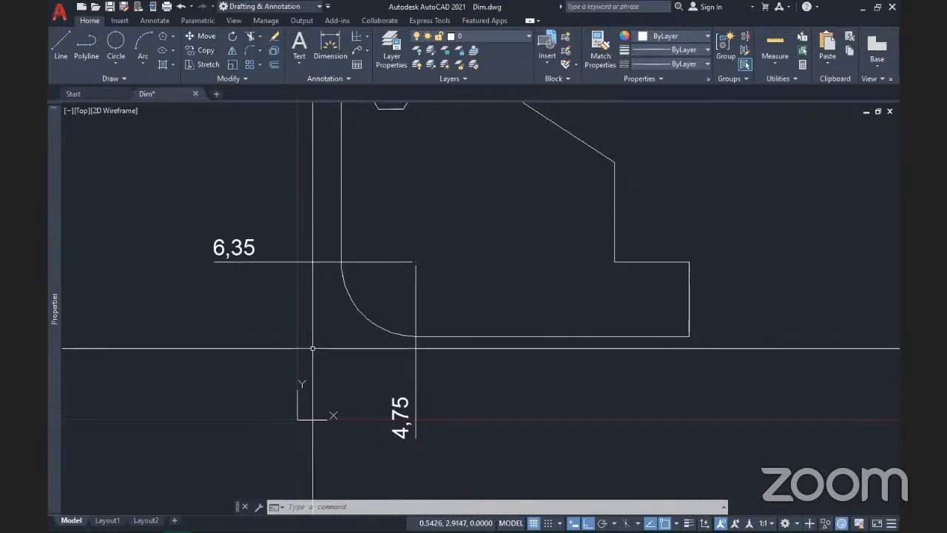
{"action": "middle_click_drag", "start_coordinate": [361, 334], "coordinate": [305, 305]}
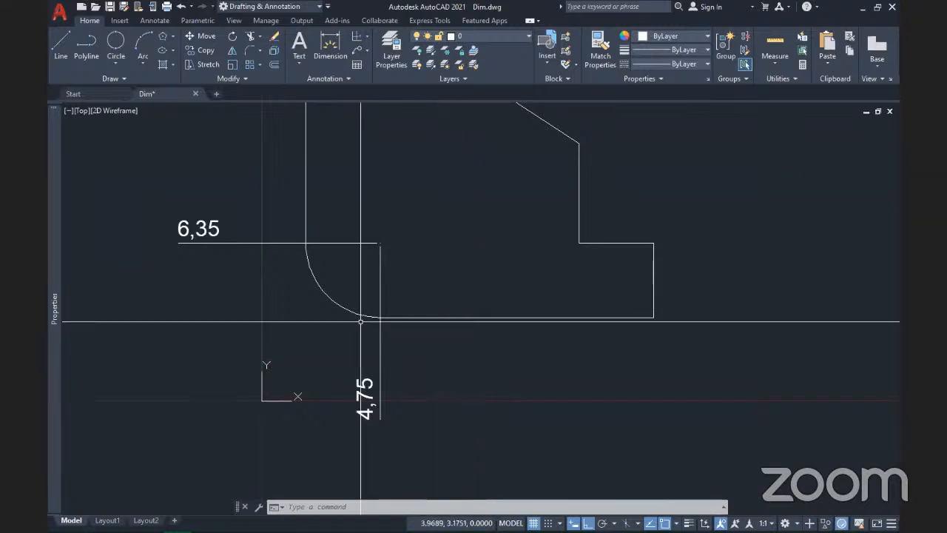
{"action": "left_click", "coordinate": [367, 40]}
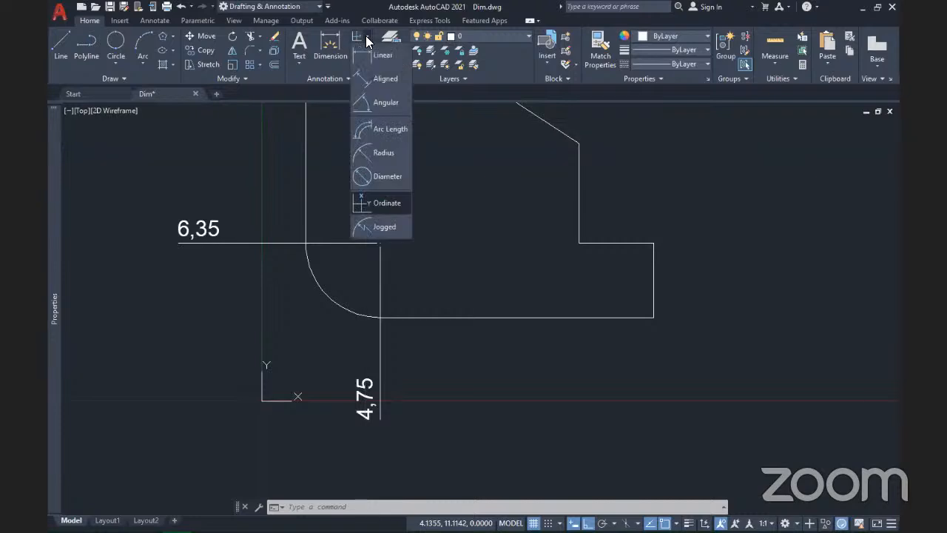
{"action": "left_click", "coordinate": [388, 233]}
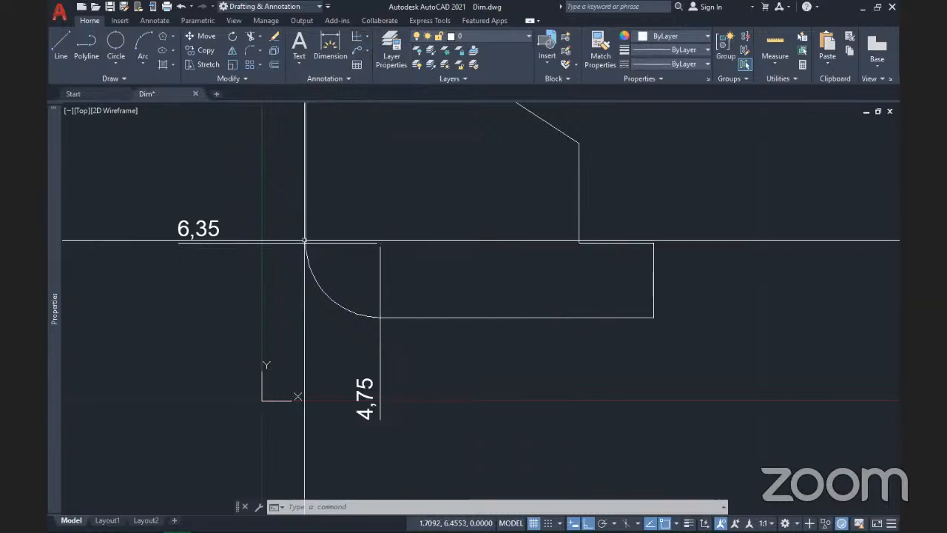
Step: Place an R3 radius dimension at the lower left of the rounded corner, then start a jogged radius
{"action": "left_click", "coordinate": [367, 35]}
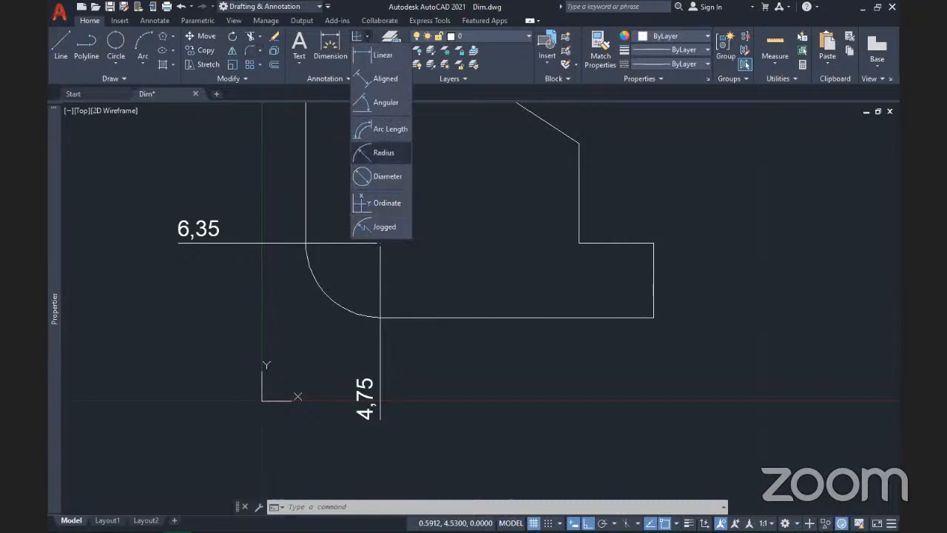
{"action": "left_click", "coordinate": [377, 153]}
{"action": "left_click", "coordinate": [327, 293]}
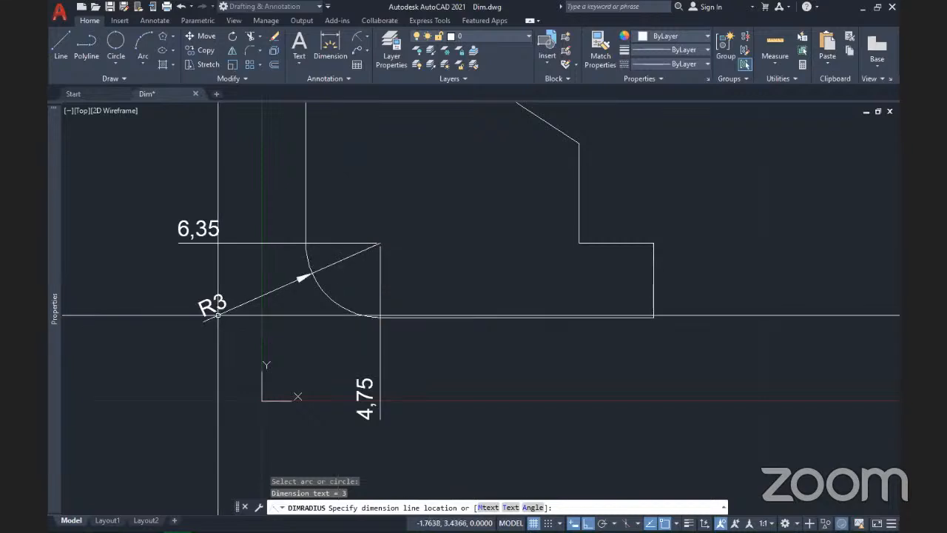
{"action": "left_click", "coordinate": [219, 314]}
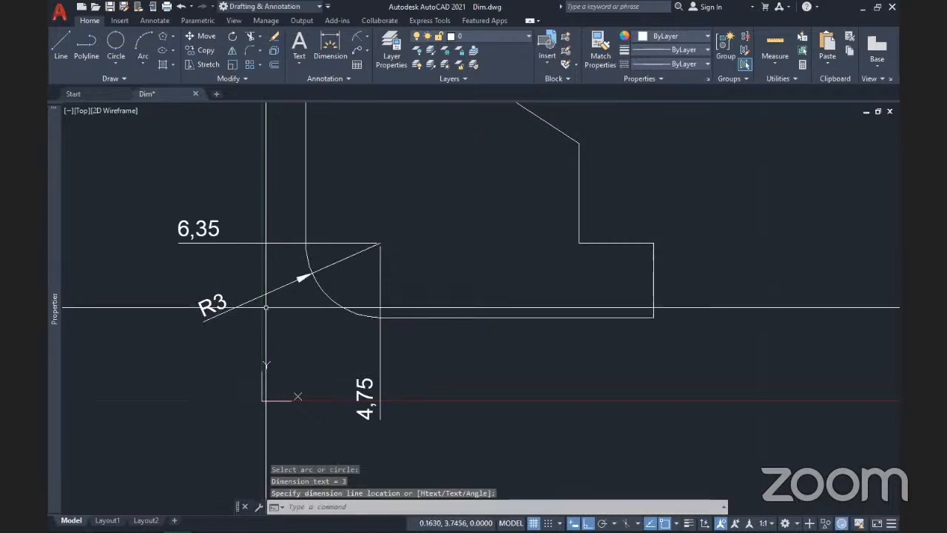
{"action": "left_click", "coordinate": [366, 37]}
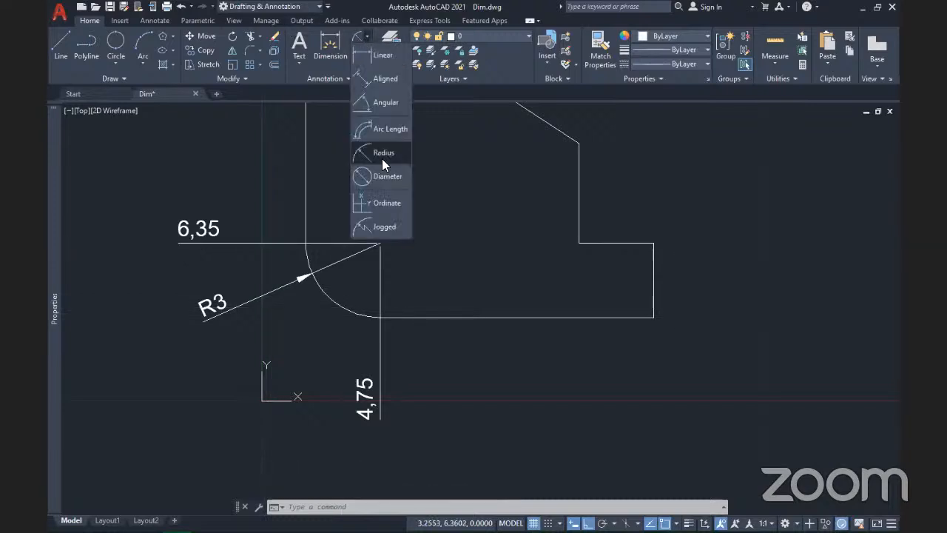
{"action": "left_click", "coordinate": [385, 226]}
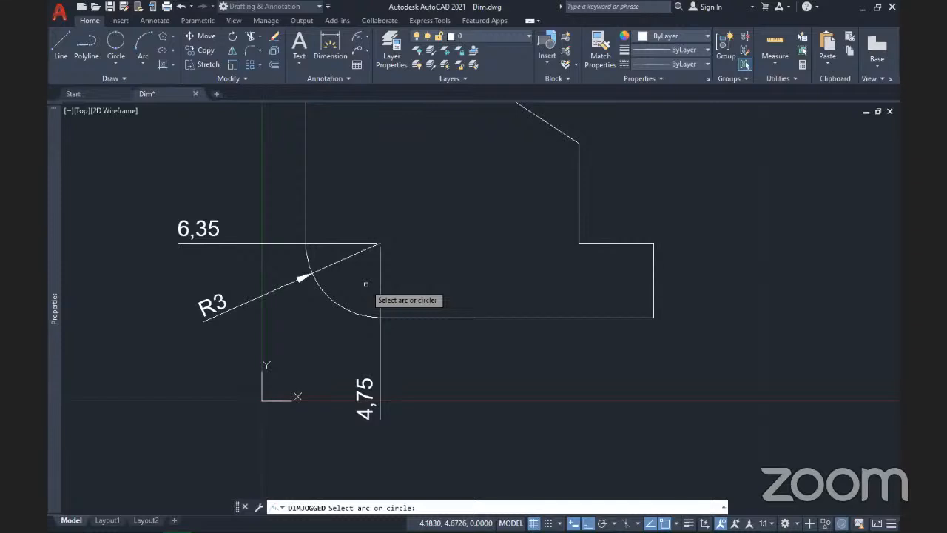
Step: Draw a jogged R3 radius dimension on the corner arc with an overridden centre and jog
{"action": "left_click", "coordinate": [320, 287]}
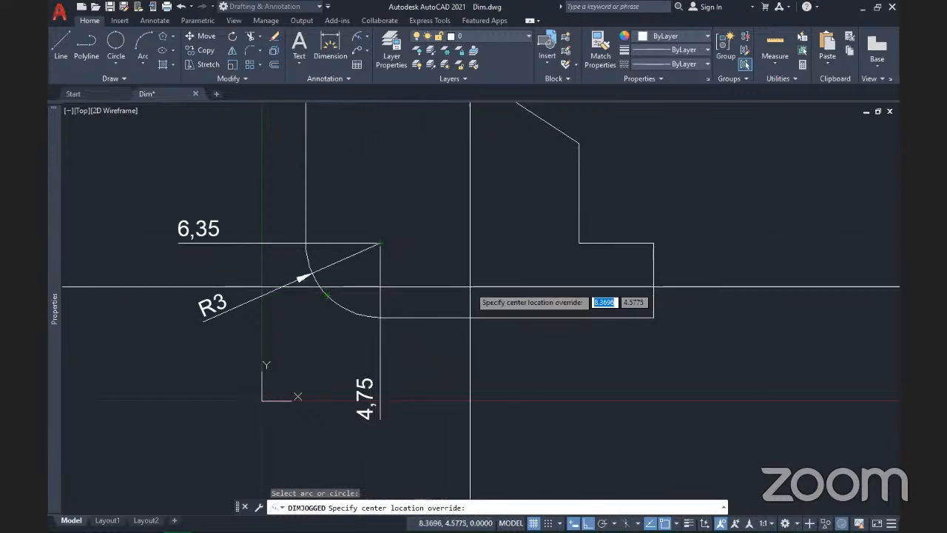
{"action": "left_click", "coordinate": [485, 251]}
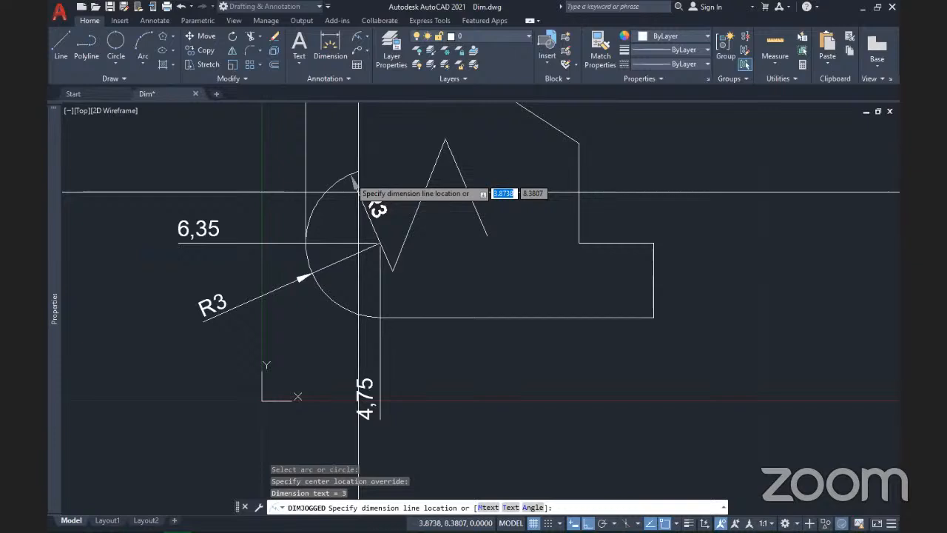
{"action": "left_click", "coordinate": [346, 185]}
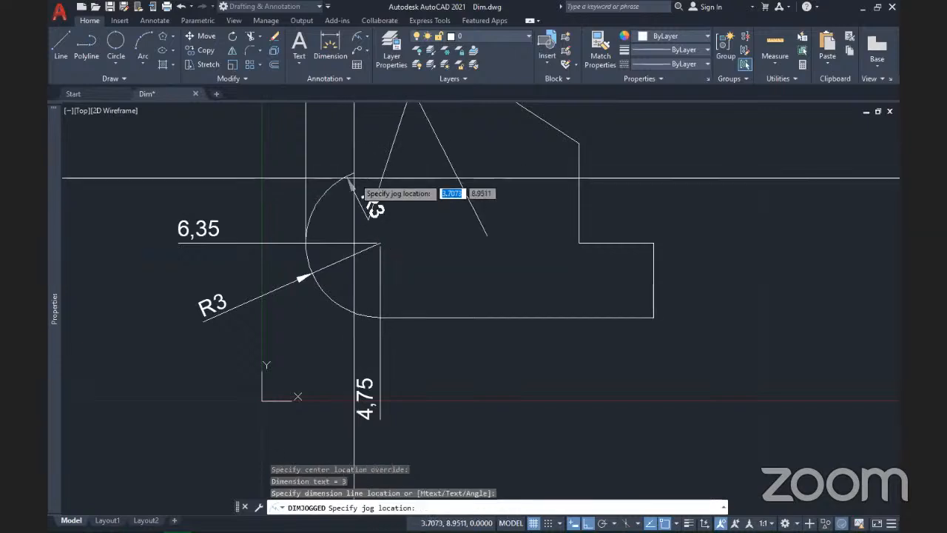
{"action": "left_click", "coordinate": [433, 239]}
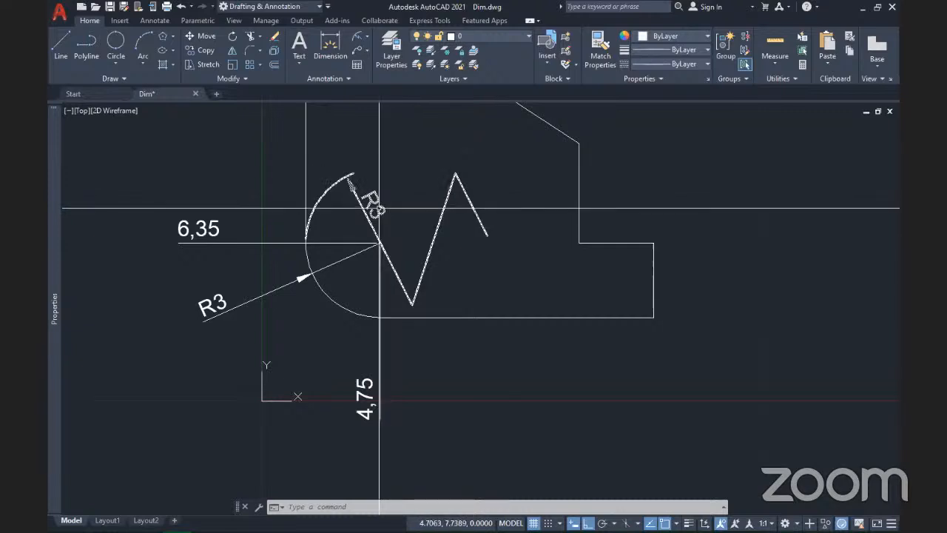
{"action": "mouse_move", "coordinate": [380, 208]}
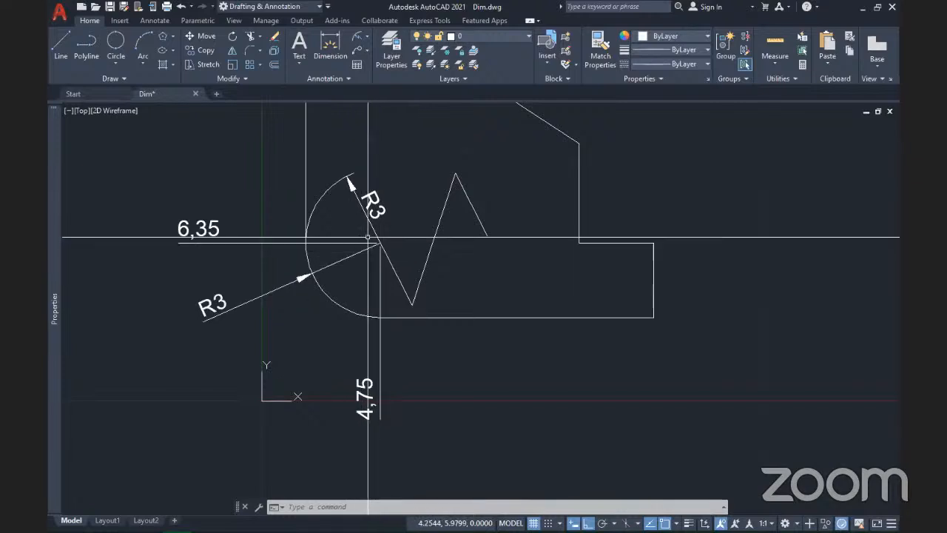
{"action": "scroll", "coordinate": [377, 250], "scroll_direction": "up", "scroll_amount": 5}
{"action": "scroll", "coordinate": [377, 248], "scroll_direction": "down", "scroll_amount": 5}
Step: Delete the jogged dimension and the 6,35, R3 and 4,75 dimensions
{"action": "left_click", "coordinate": [444, 264]}
{"action": "left_click", "coordinate": [411, 183]}
{"action": "key", "text": "Delete"}
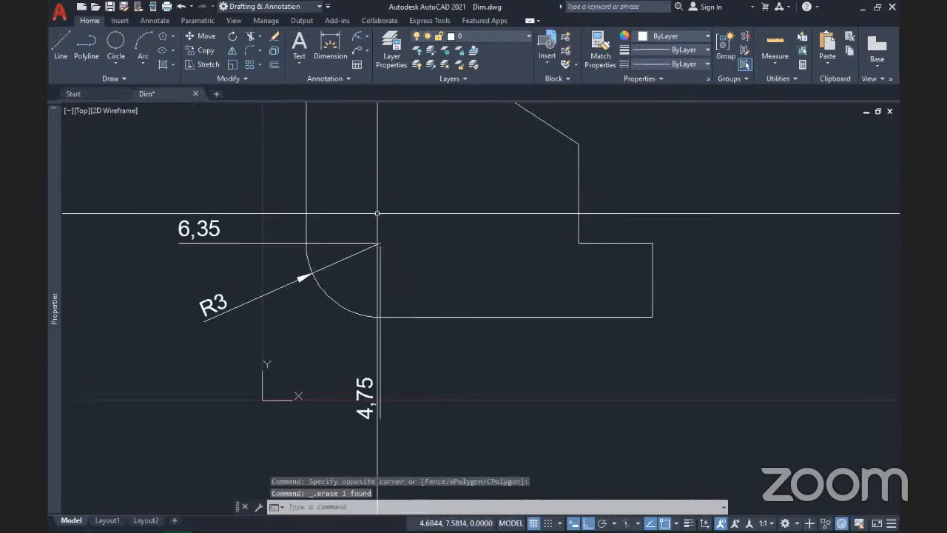
{"action": "left_click", "coordinate": [382, 261]}
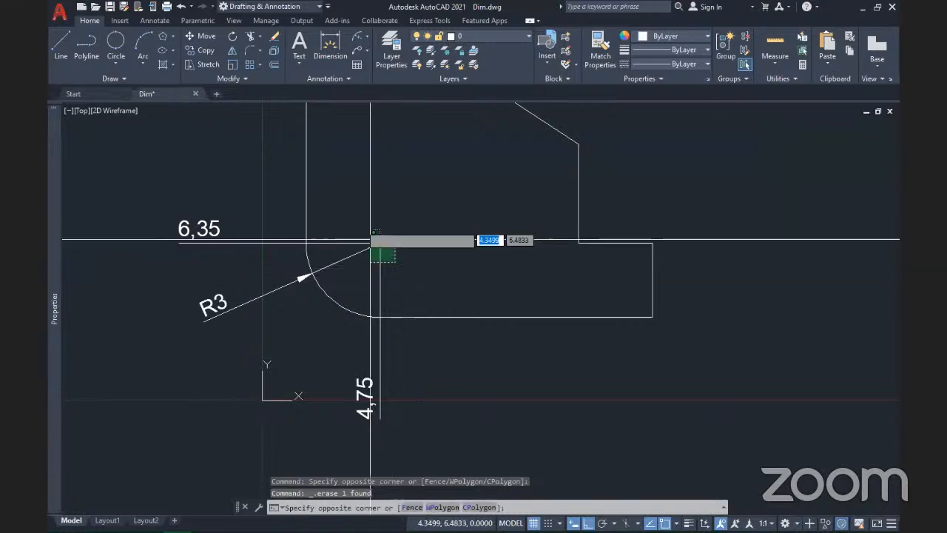
{"action": "left_click", "coordinate": [353, 217]}
{"action": "key", "text": "Delete"}
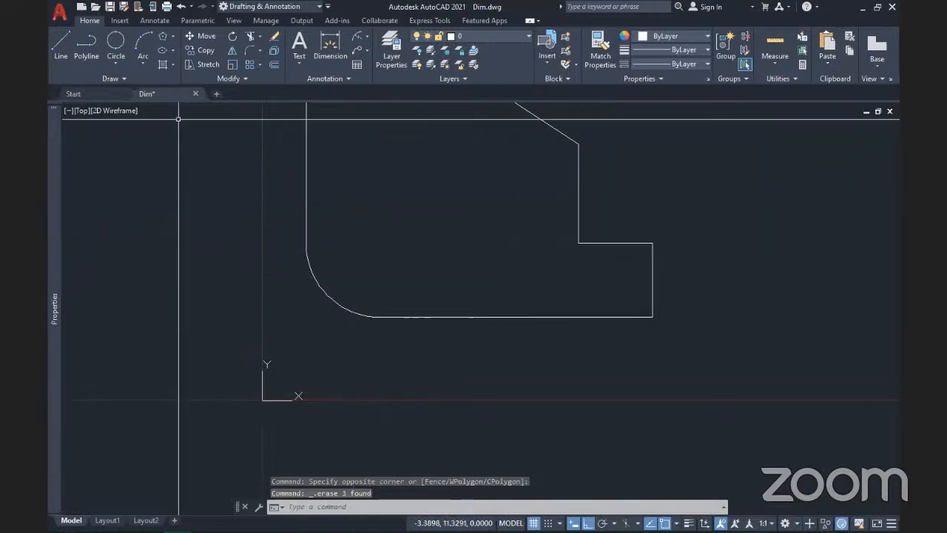
Step: Draw small 2-point circles along the inside of the rounded corner's arc
{"action": "left_click", "coordinate": [116, 40]}
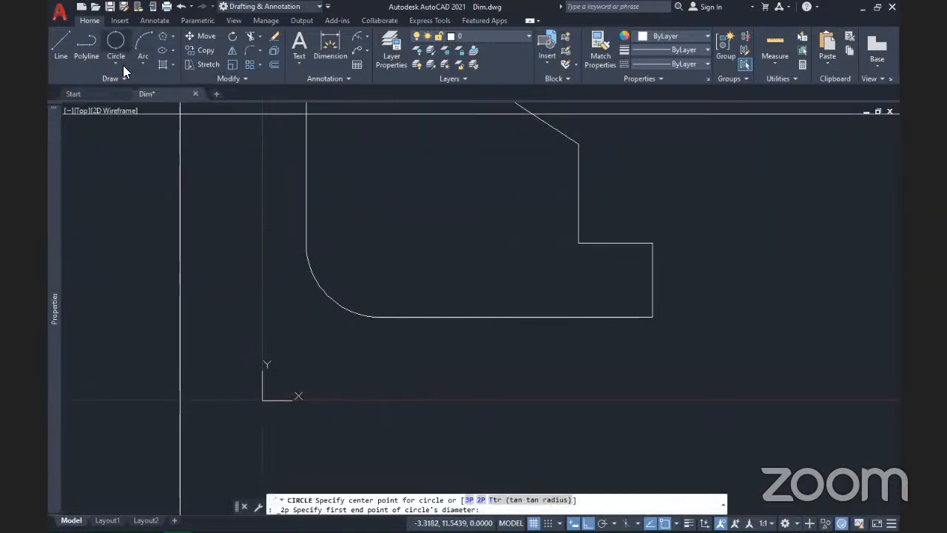
{"action": "left_click", "coordinate": [350, 282]}
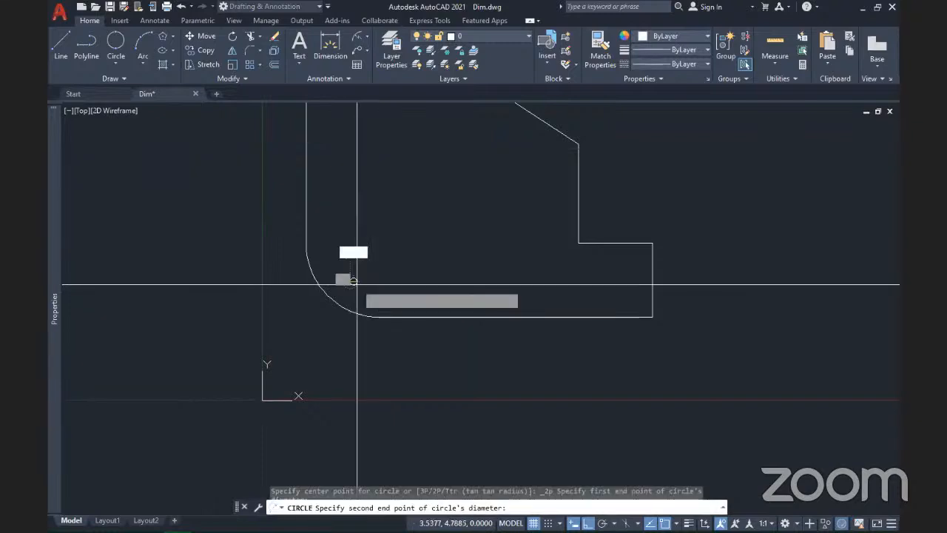
{"action": "left_click", "coordinate": [362, 287]}
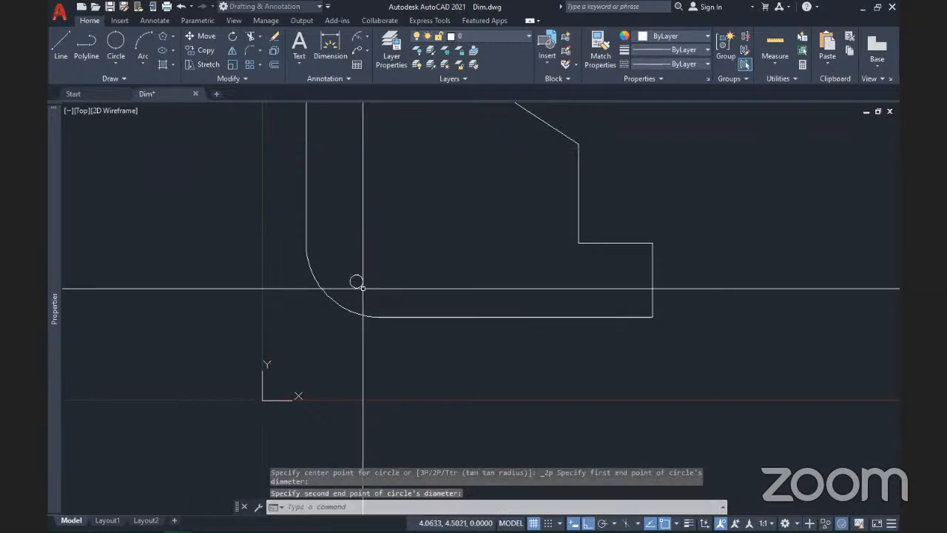
{"action": "left_click", "coordinate": [124, 41]}
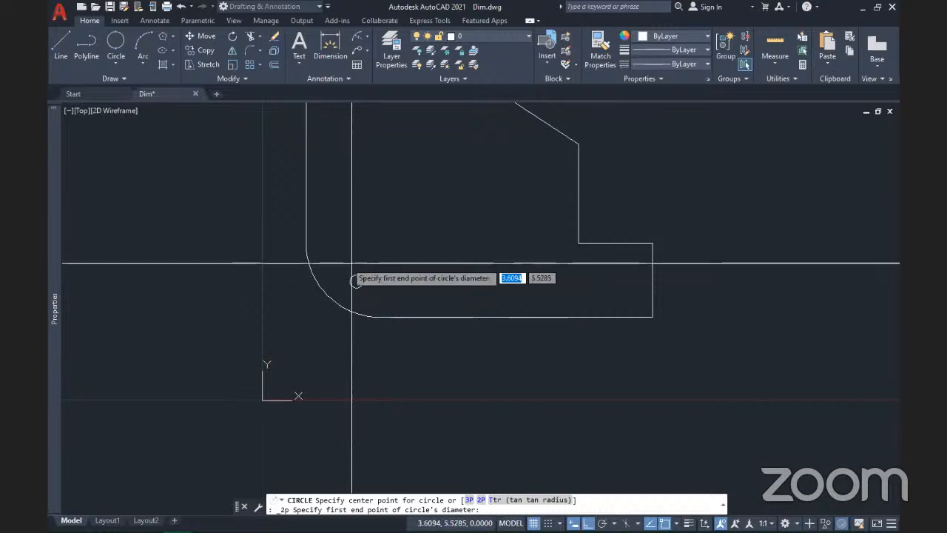
{"action": "left_click", "coordinate": [335, 263]}
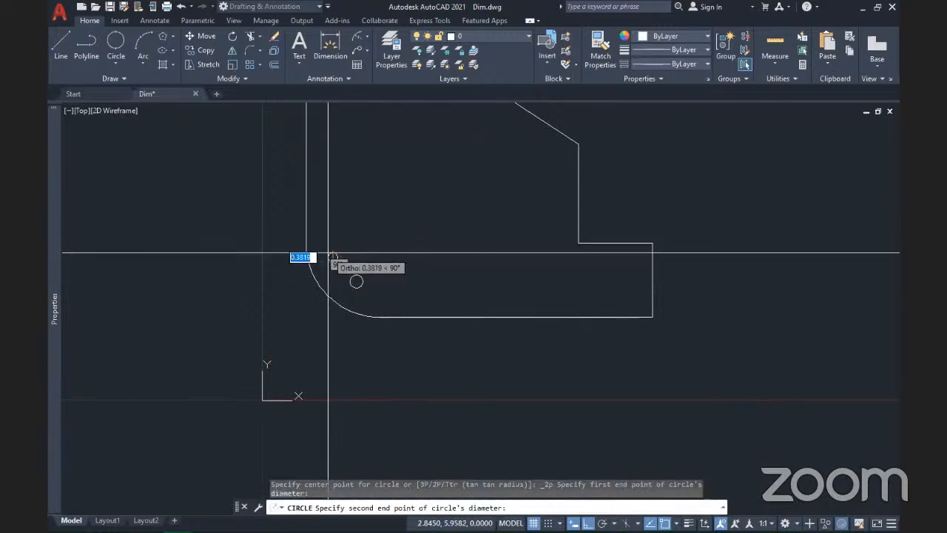
{"action": "left_click", "coordinate": [328, 250]}
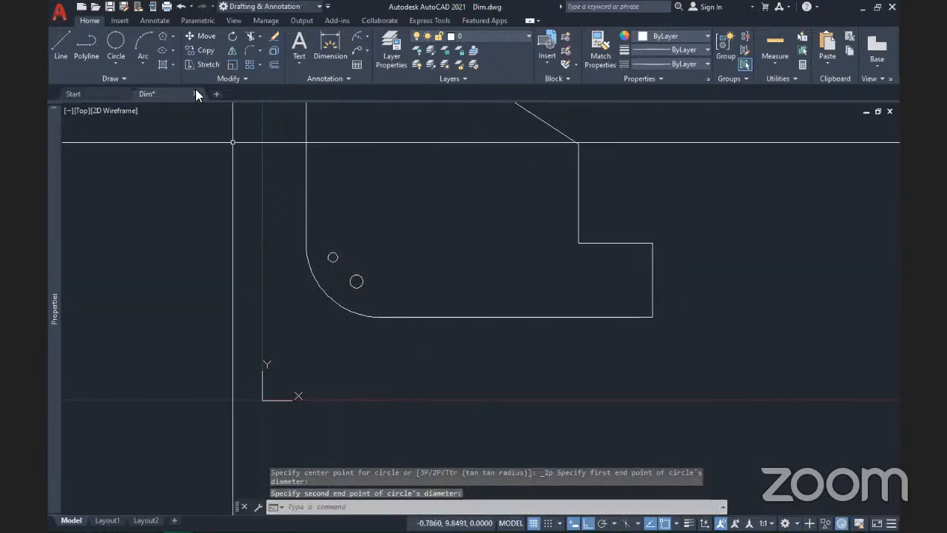
{"action": "left_click", "coordinate": [122, 43]}
{"action": "left_click", "coordinate": [374, 305]}
{"action": "left_click", "coordinate": [377, 304]}
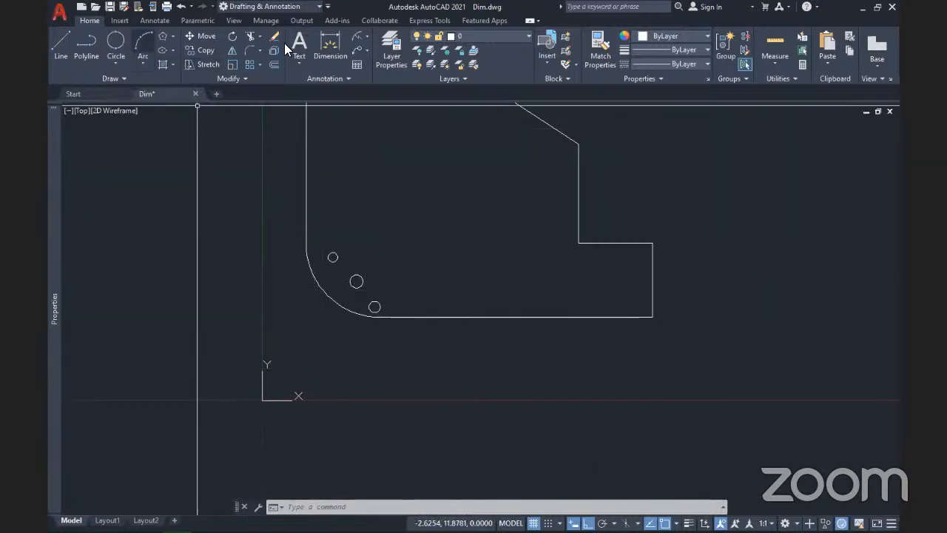
Step: Place an R3 radius dimension on the rounded corner's arc beside the small circles
{"action": "left_click", "coordinate": [367, 39]}
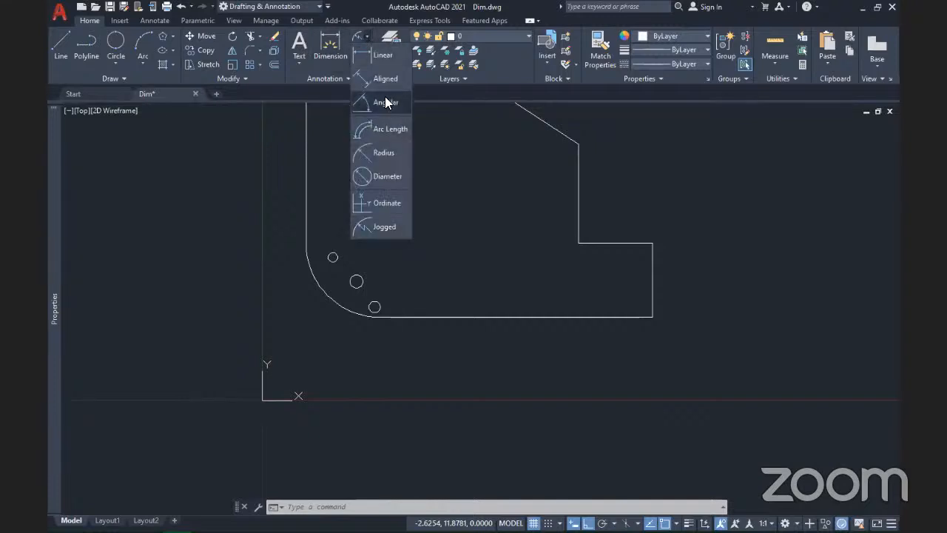
{"action": "left_click", "coordinate": [383, 156]}
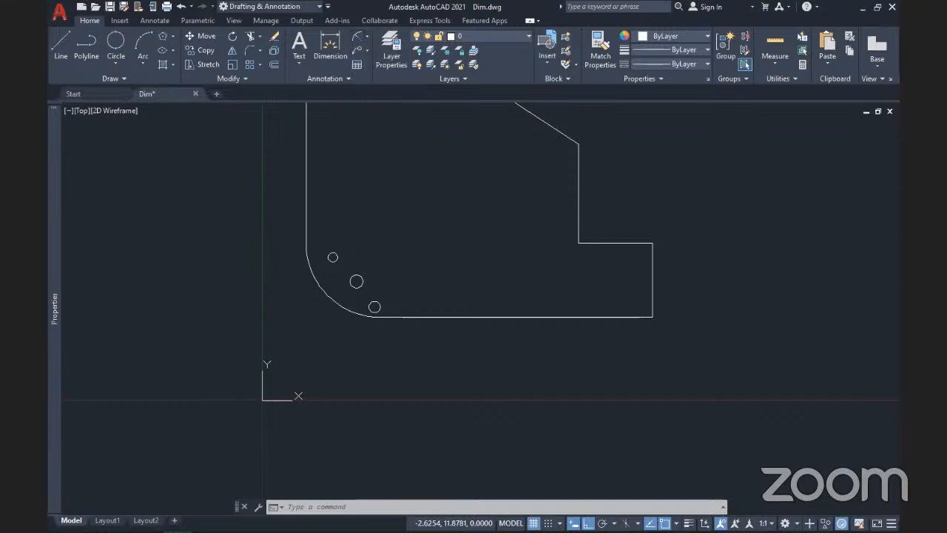
{"action": "left_click", "coordinate": [326, 296]}
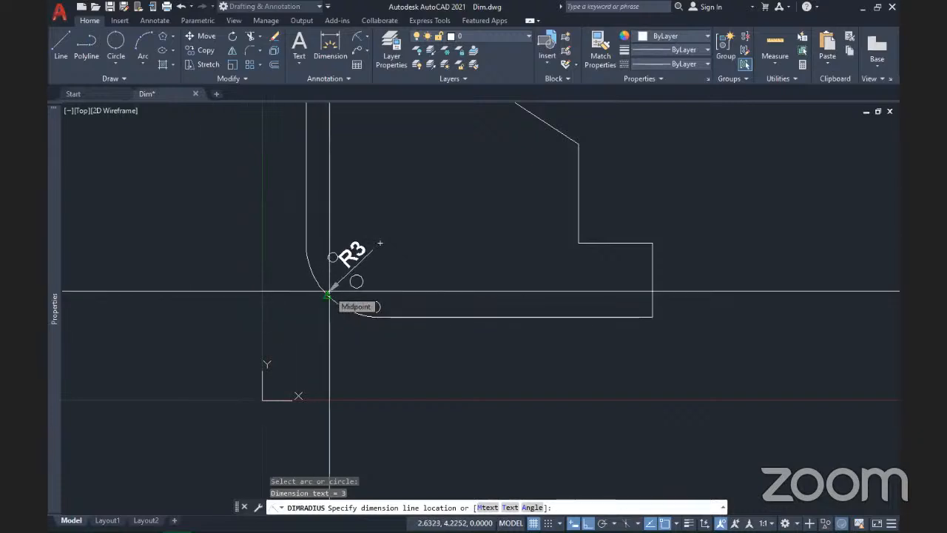
{"action": "left_click", "coordinate": [329, 290]}
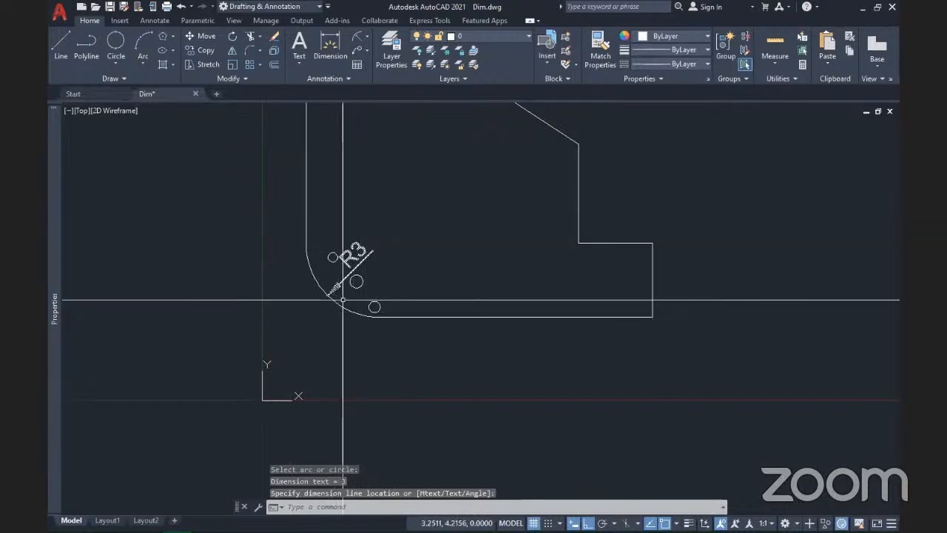
Step: Add a jogged R3 radius dimension to the arc with an overridden centre and zigzag jog
{"action": "left_click", "coordinate": [365, 38]}
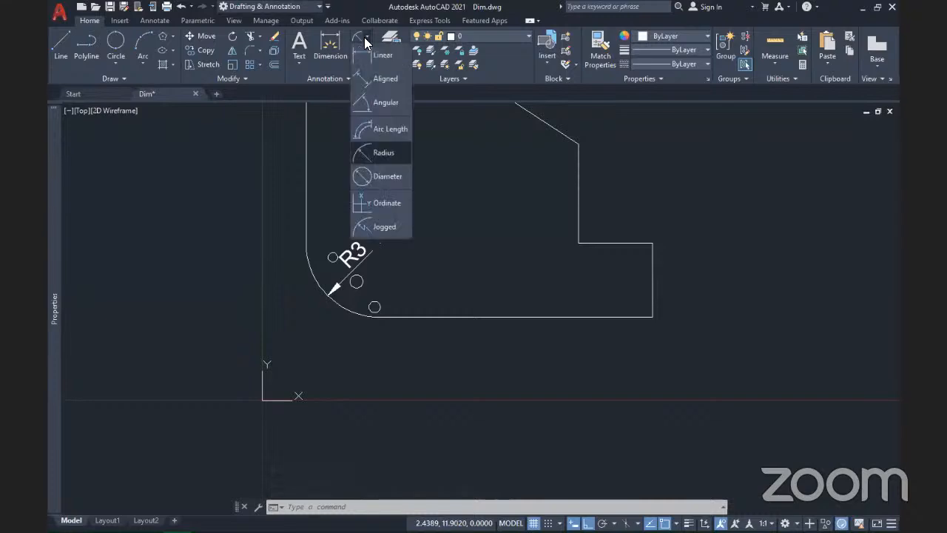
{"action": "left_click", "coordinate": [374, 226]}
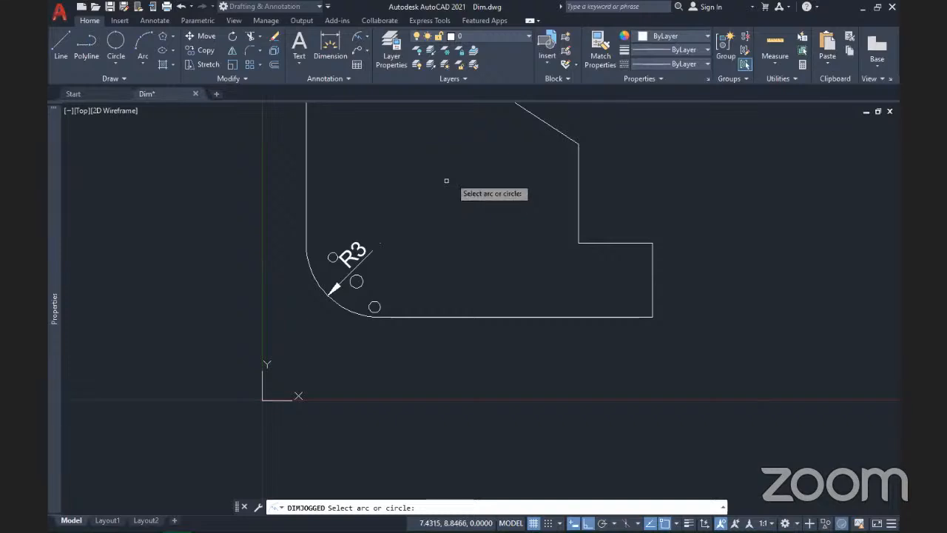
{"action": "left_click", "coordinate": [338, 306]}
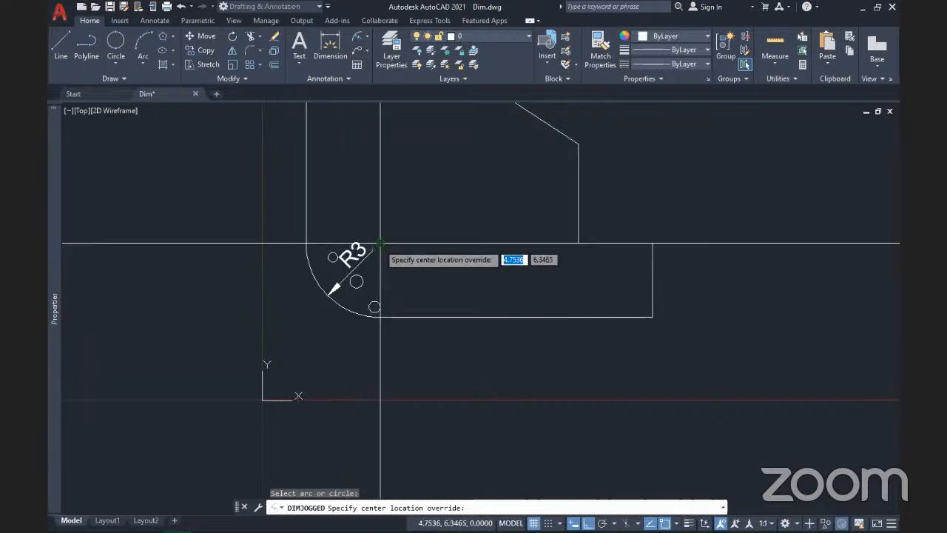
{"action": "left_click", "coordinate": [411, 301]}
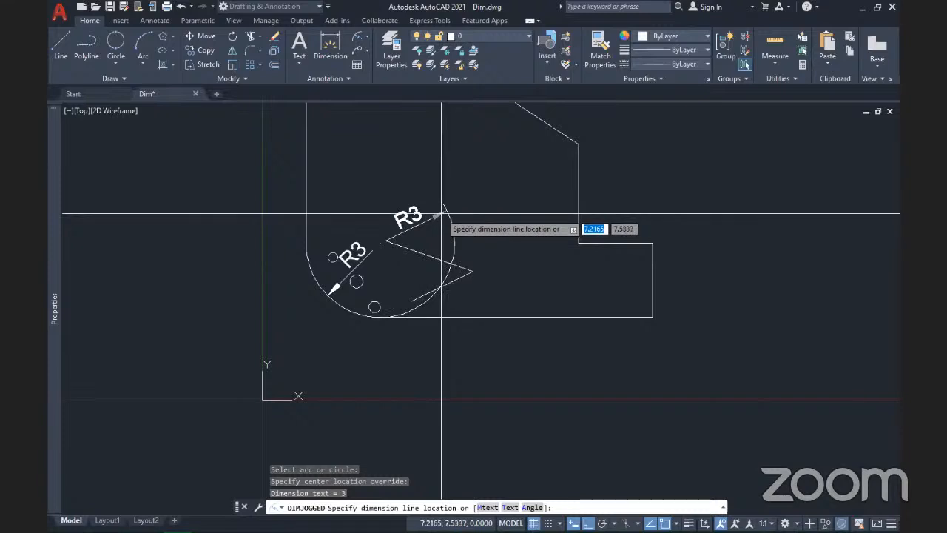
{"action": "left_click", "coordinate": [441, 214]}
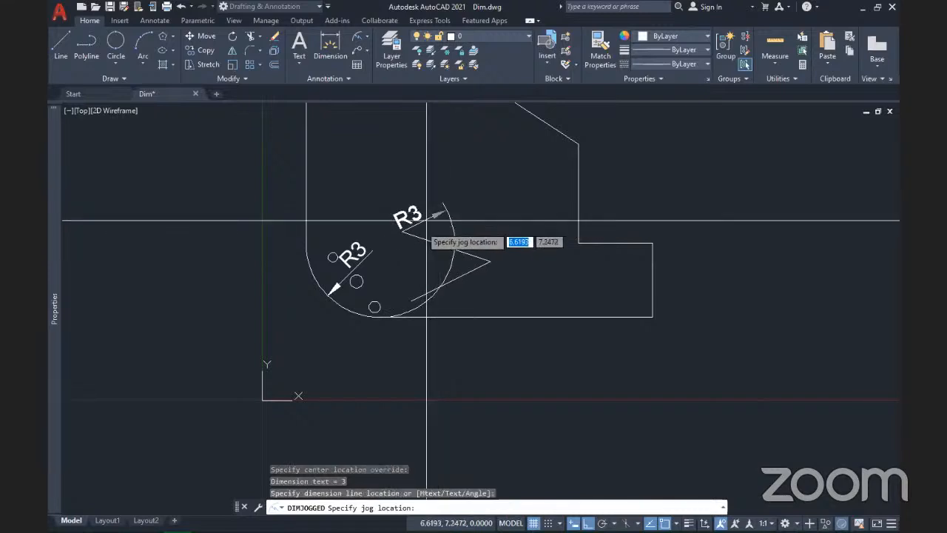
{"action": "left_click", "coordinate": [432, 272]}
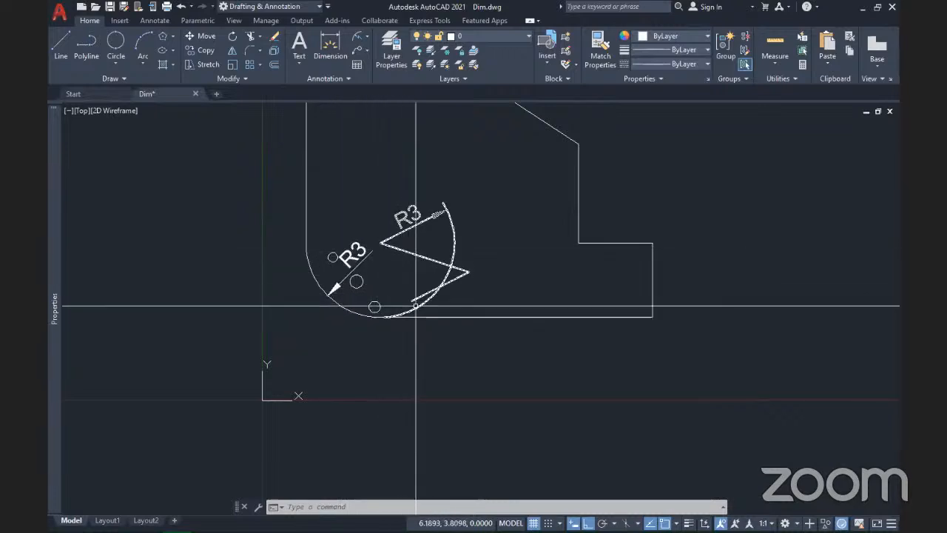
Step: Drag the jogged R3 dimension text down near the lower part of the arc
{"action": "left_click", "coordinate": [424, 257]}
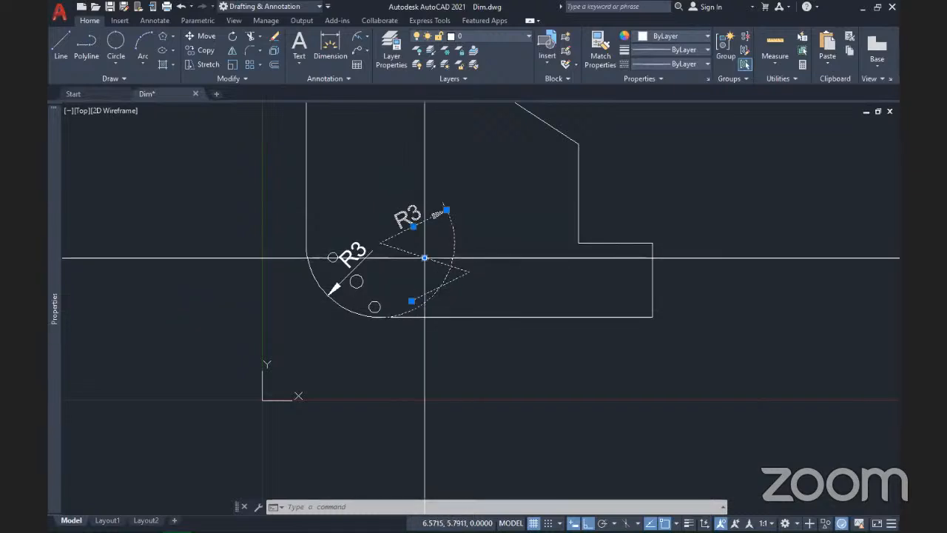
{"action": "left_click", "coordinate": [413, 226]}
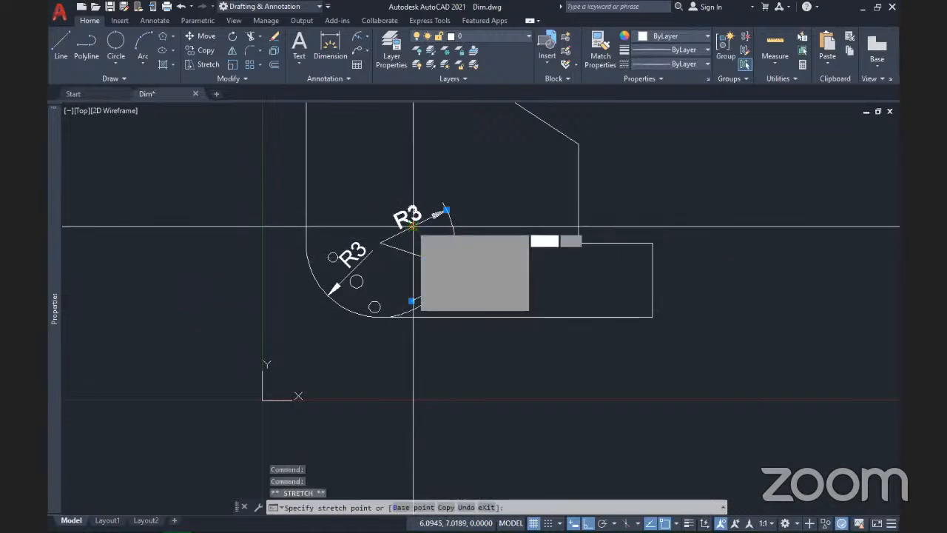
{"action": "left_click", "coordinate": [422, 293]}
{"action": "key", "text": "Escape"}
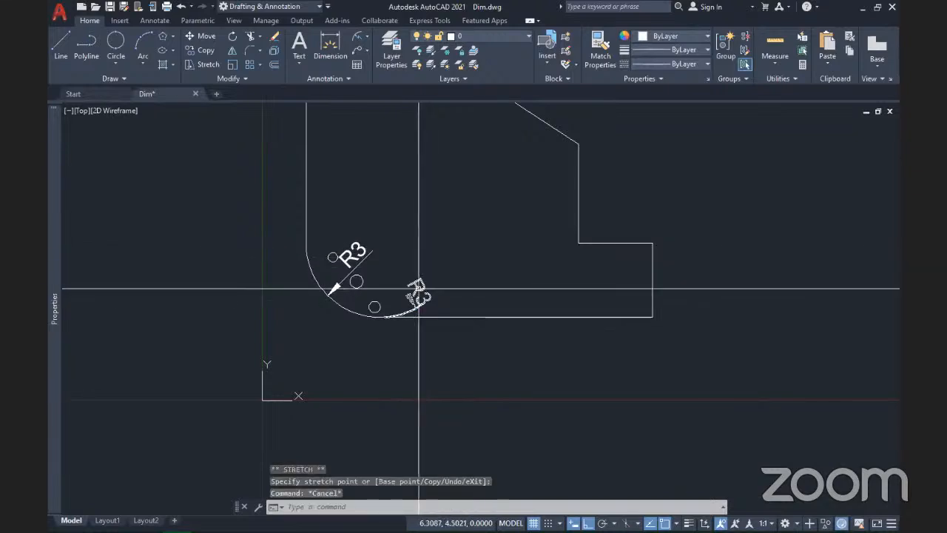
Step: Crossing-select the jogged R3 dimension and delete it
{"action": "left_click", "coordinate": [430, 308]}
{"action": "left_click", "coordinate": [403, 269]}
{"action": "key", "text": "Delete"}
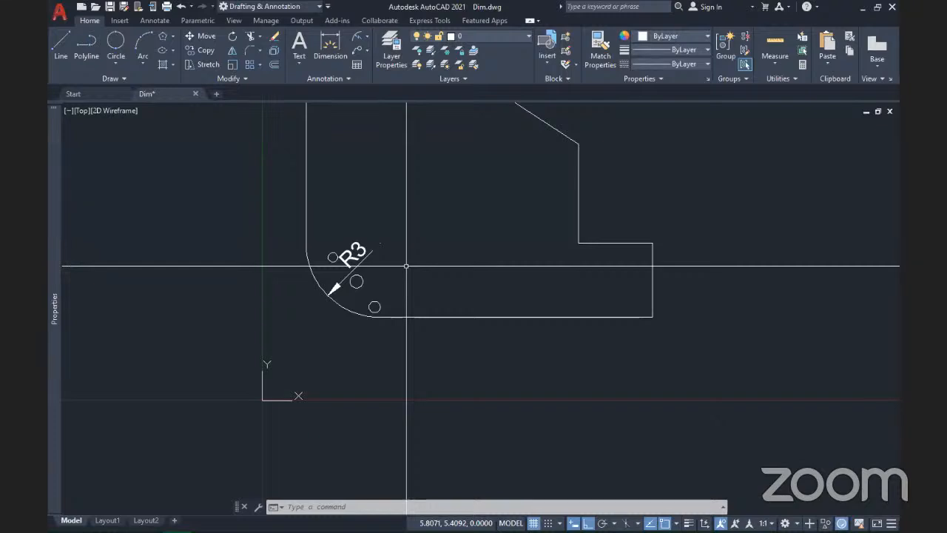
Step: Crossing-select the remaining R3 radius dimension and delete it
{"action": "scroll", "coordinate": [383, 270], "scroll_direction": "up", "scroll_amount": 2}
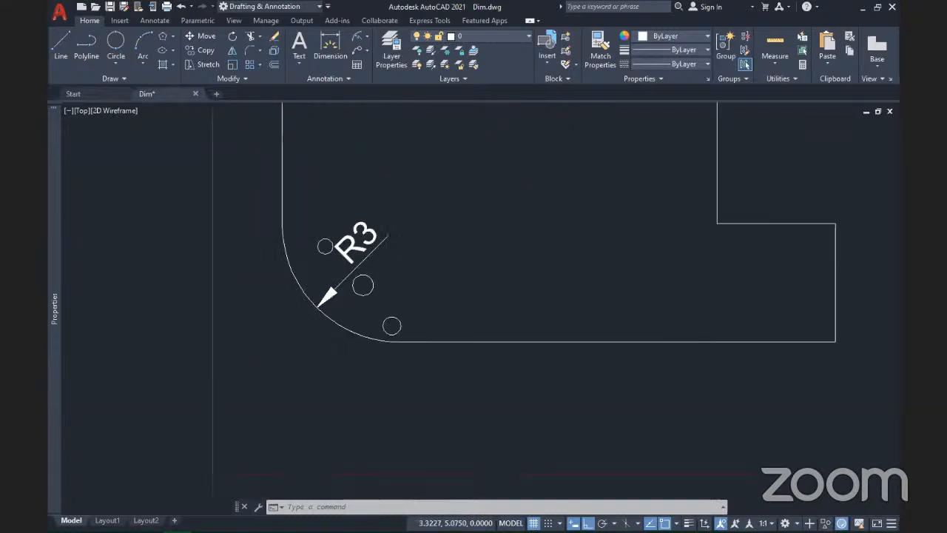
{"action": "left_click", "coordinate": [398, 243]}
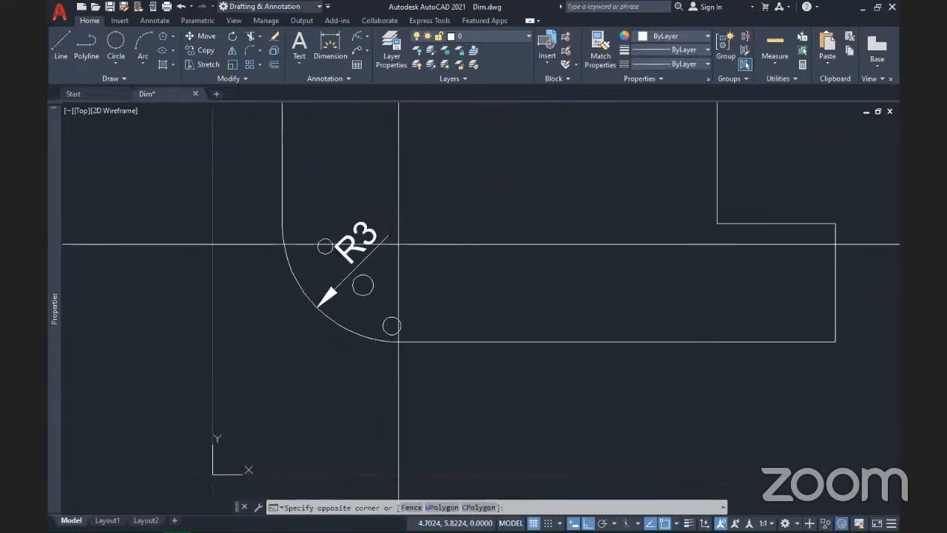
{"action": "key", "text": "Escape"}
{"action": "left_click", "coordinate": [398, 244]}
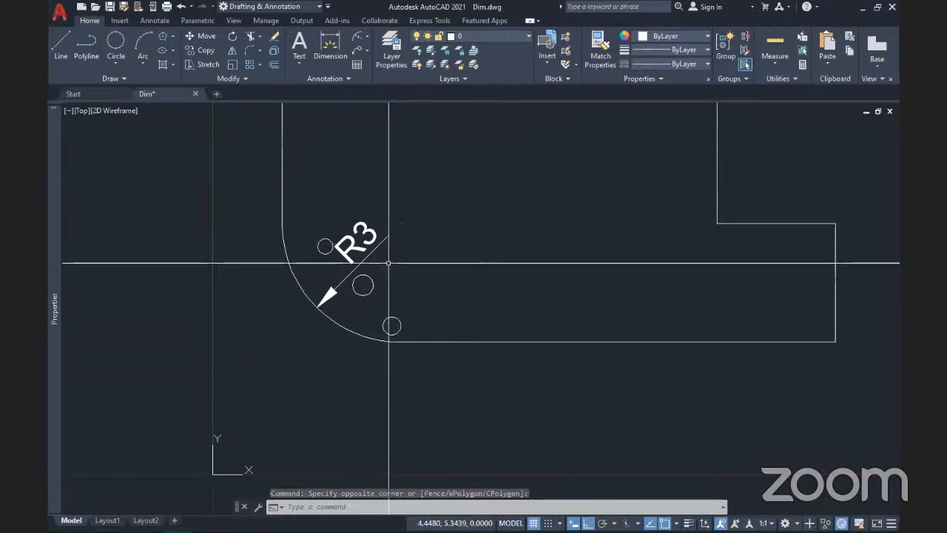
{"action": "left_click", "coordinate": [356, 221]}
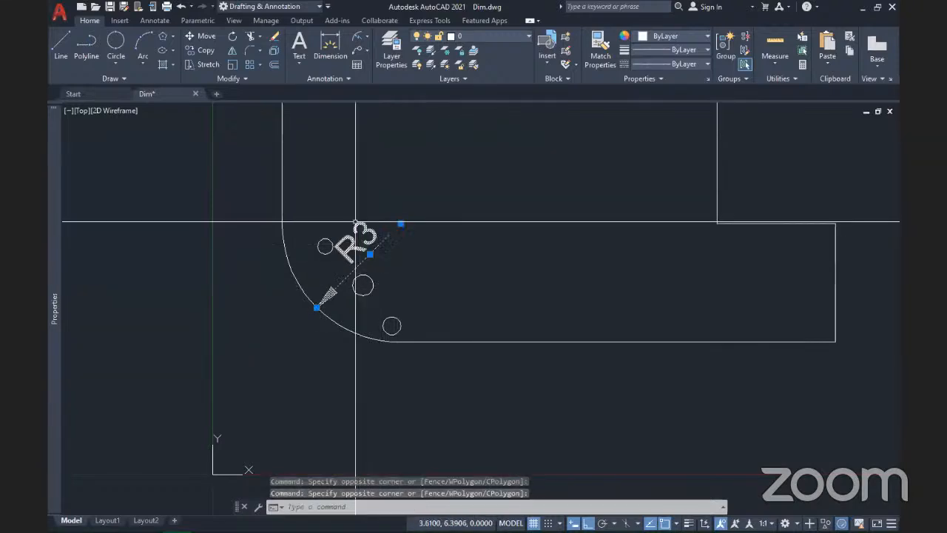
{"action": "key", "text": "Delete"}
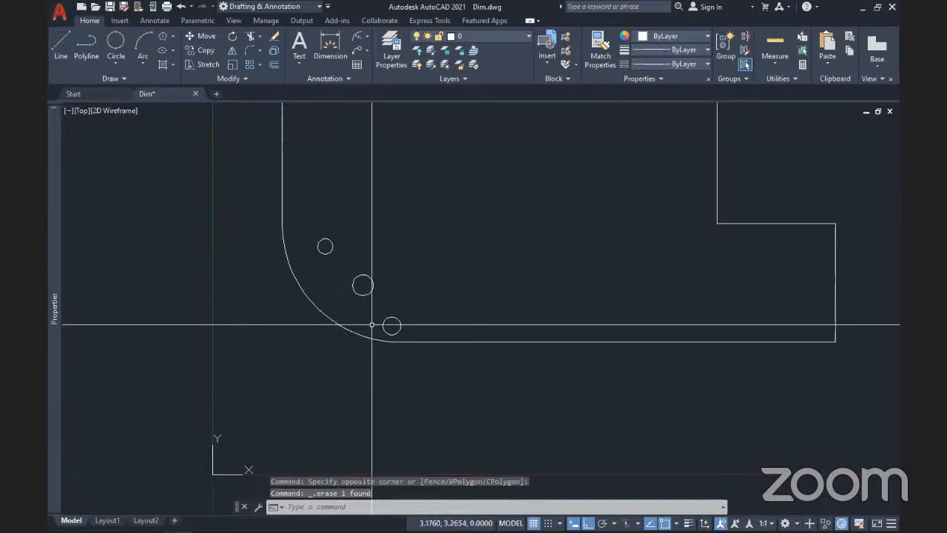
Step: Move the middle and lower small circles straight up using their centre grips
{"action": "left_click", "coordinate": [363, 279]}
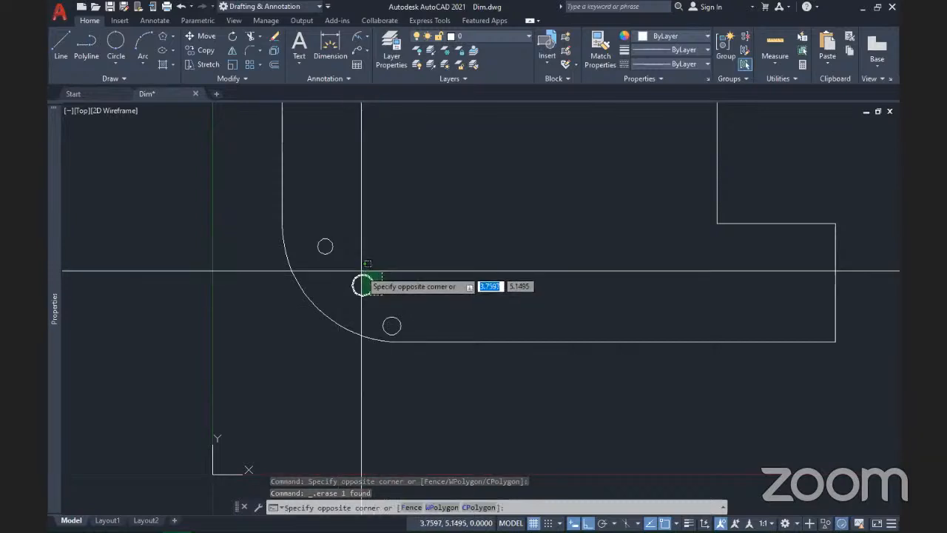
{"action": "left_click", "coordinate": [356, 272]}
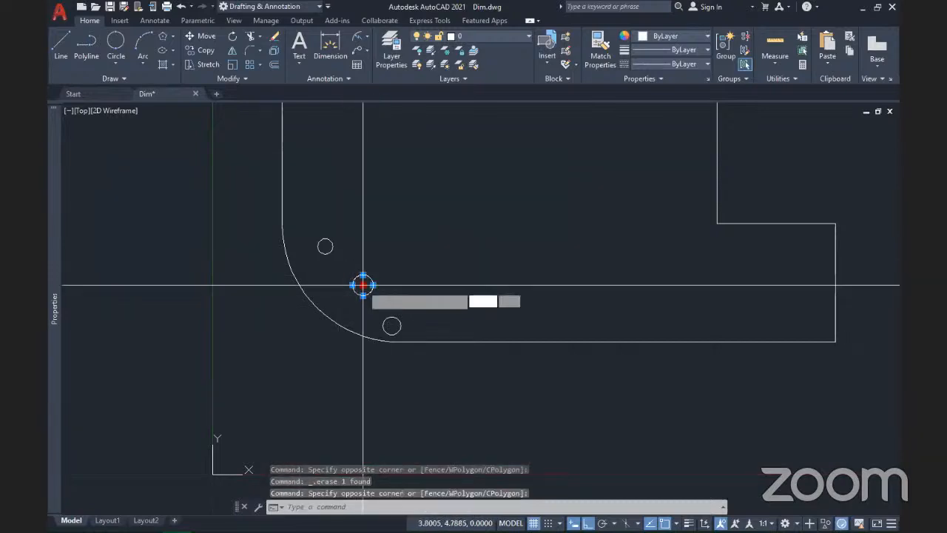
{"action": "left_click", "coordinate": [363, 285]}
{"action": "left_click", "coordinate": [392, 326]}
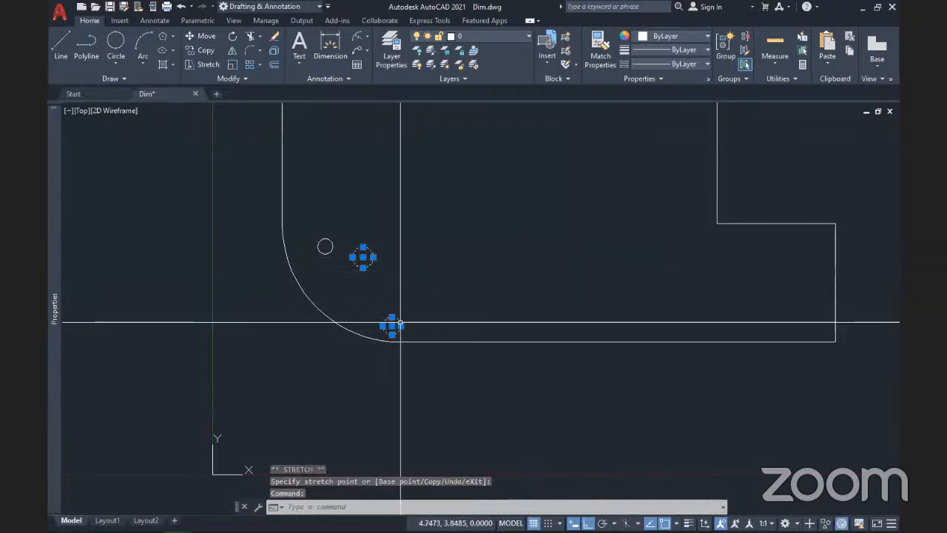
{"action": "left_click", "coordinate": [392, 326]}
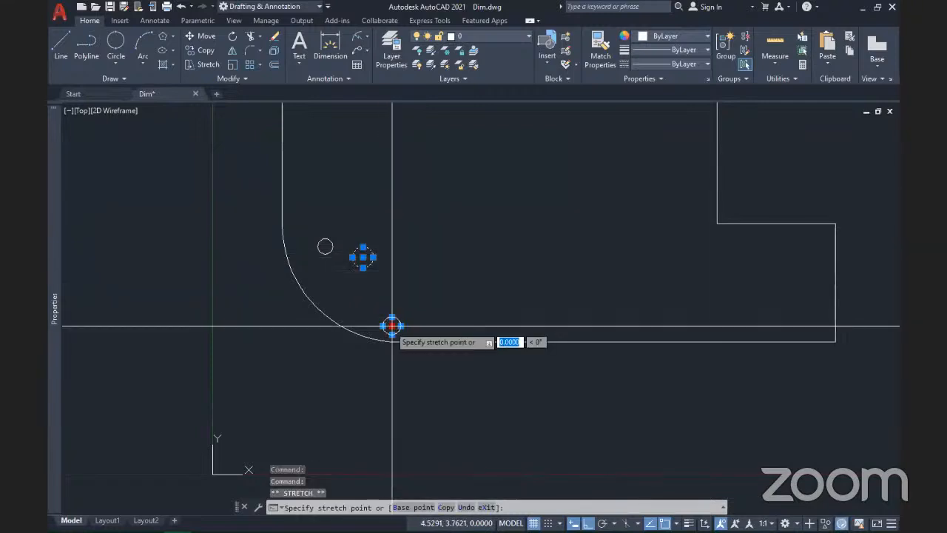
{"action": "left_click", "coordinate": [392, 282]}
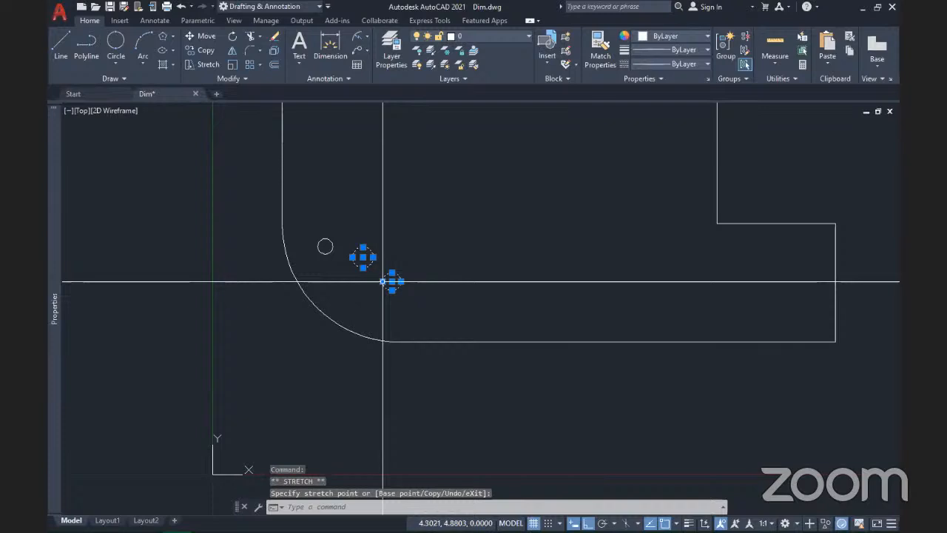
{"action": "key", "text": "Escape"}
Step: Dimension the lowest, middle and upper-left small circles as R0,23, R0,26 and R0,19
{"action": "left_click", "coordinate": [367, 37]}
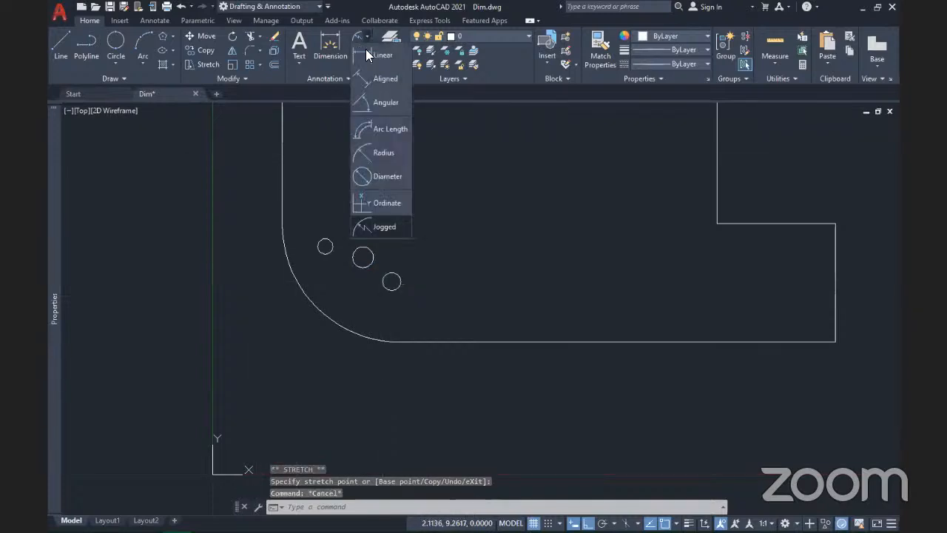
{"action": "left_click", "coordinate": [374, 151]}
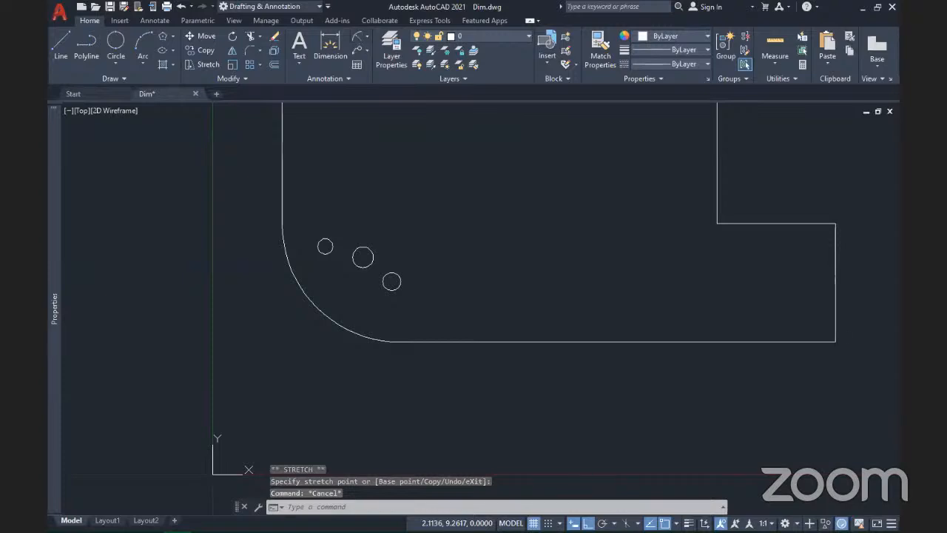
{"action": "left_click", "coordinate": [399, 279]}
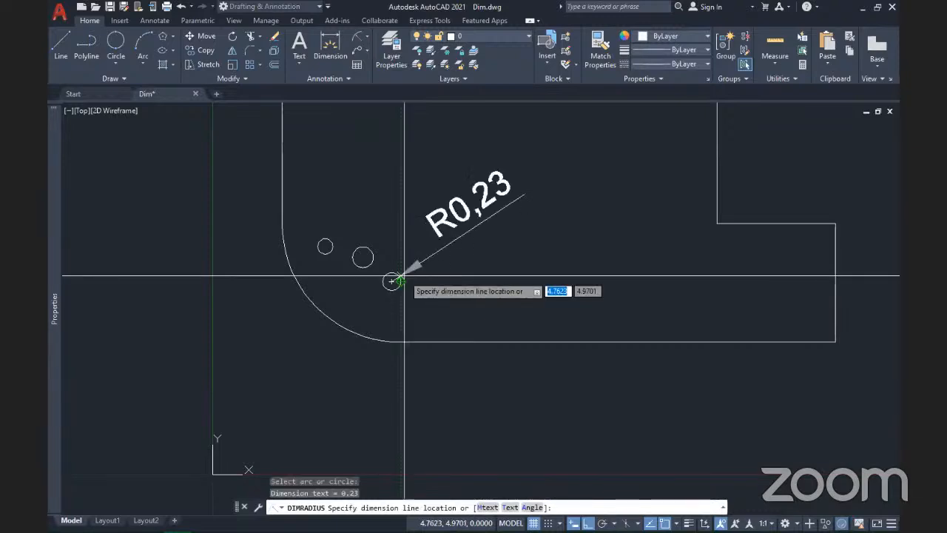
{"action": "left_click", "coordinate": [416, 265]}
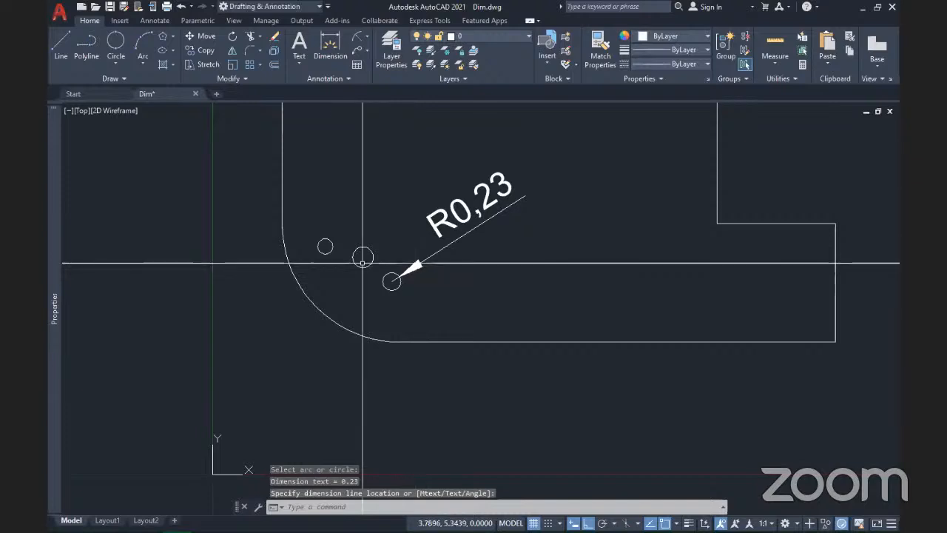
{"action": "key", "text": "Return"}
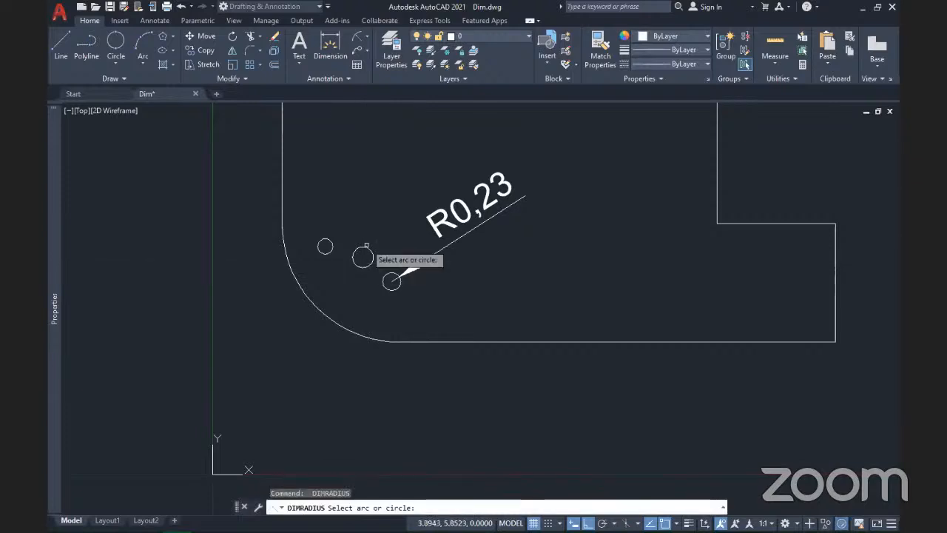
{"action": "left_click", "coordinate": [366, 246]}
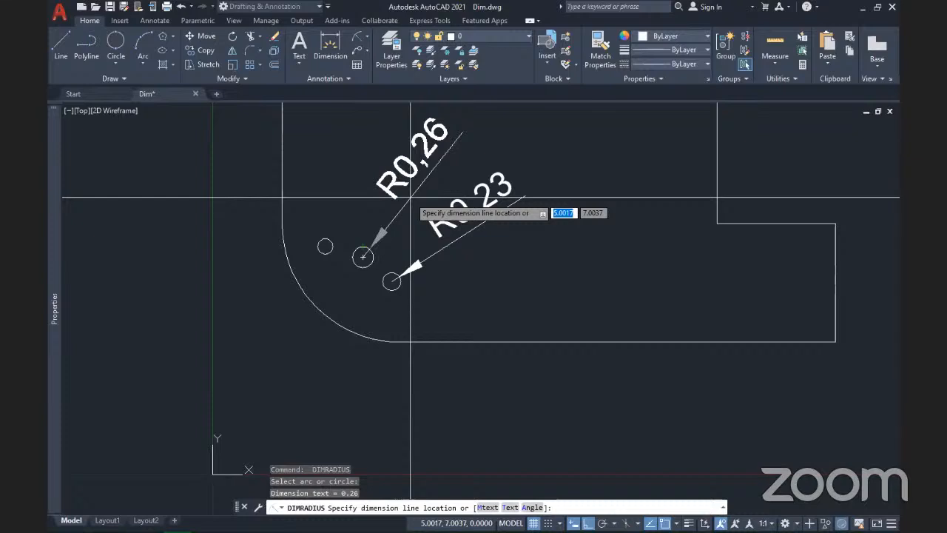
{"action": "left_click", "coordinate": [408, 197]}
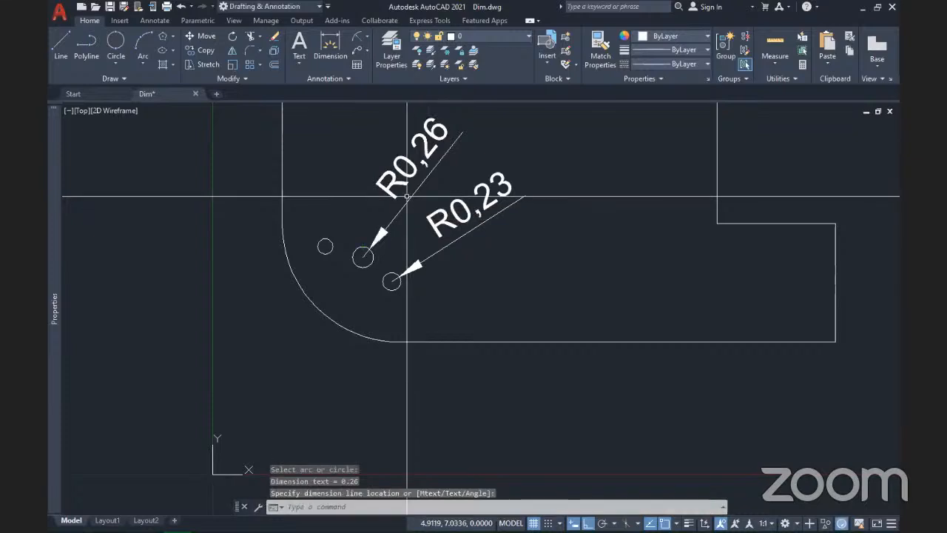
{"action": "key", "text": "Return"}
{"action": "left_click", "coordinate": [319, 238]}
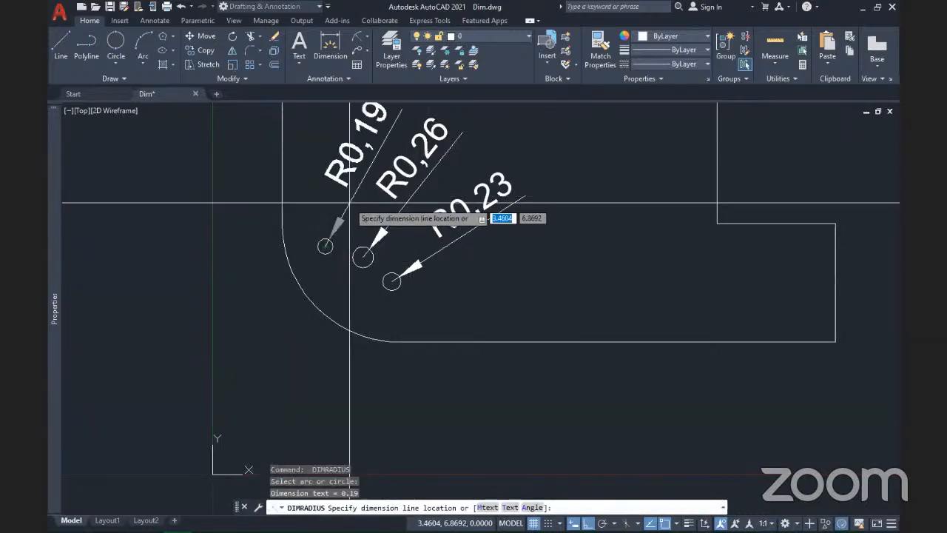
{"action": "left_click", "coordinate": [346, 186]}
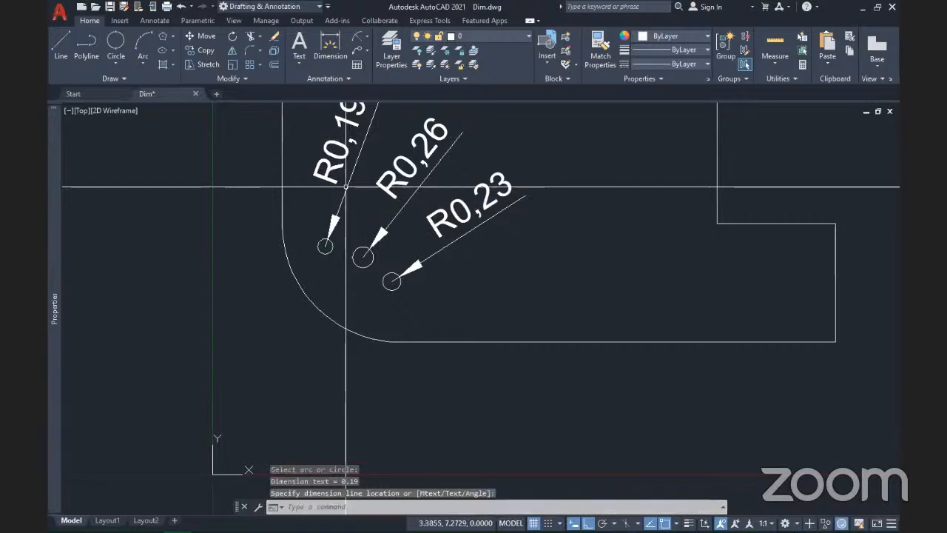
{"action": "key", "text": "Escape"}
{"action": "scroll", "coordinate": [306, 276], "scroll_direction": "down", "scroll_amount": 4}
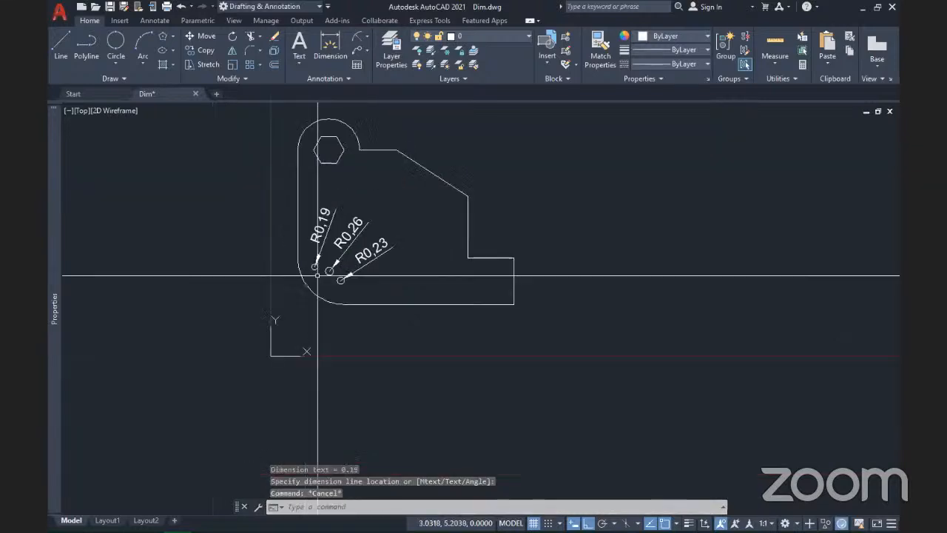
{"action": "scroll", "coordinate": [317, 275], "scroll_direction": "up", "scroll_amount": 4}
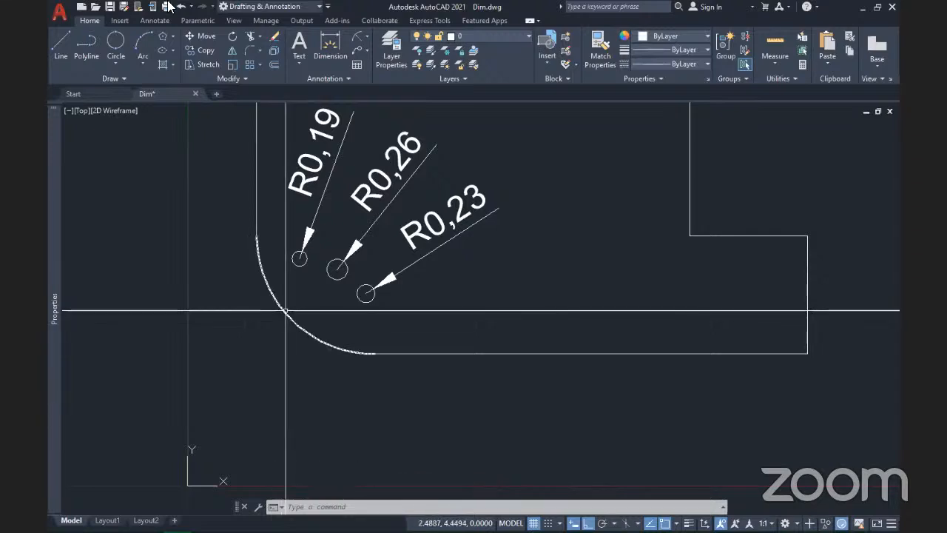
Step: Dimension the 90° angle between the left vertical edge and the bottom edge at the rounded corner
{"action": "left_click", "coordinate": [366, 34]}
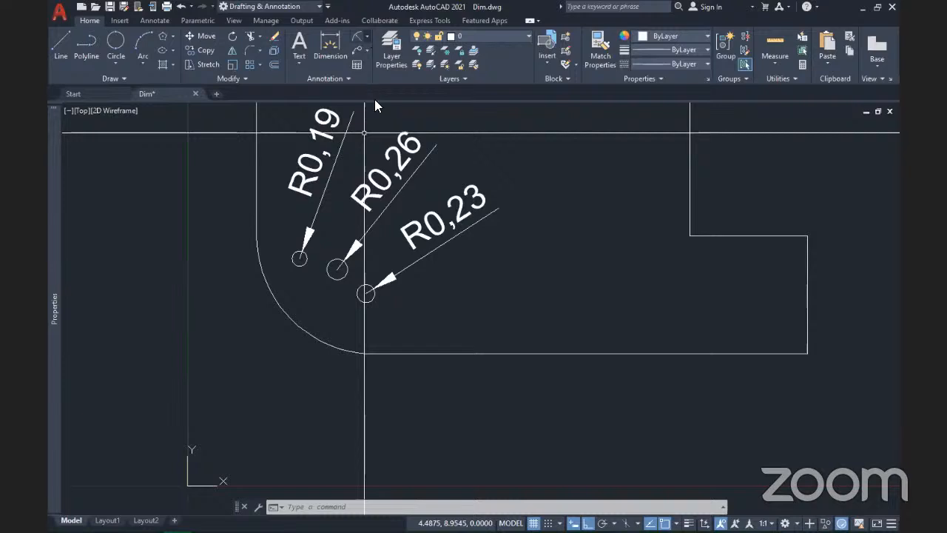
{"action": "left_click", "coordinate": [375, 99]}
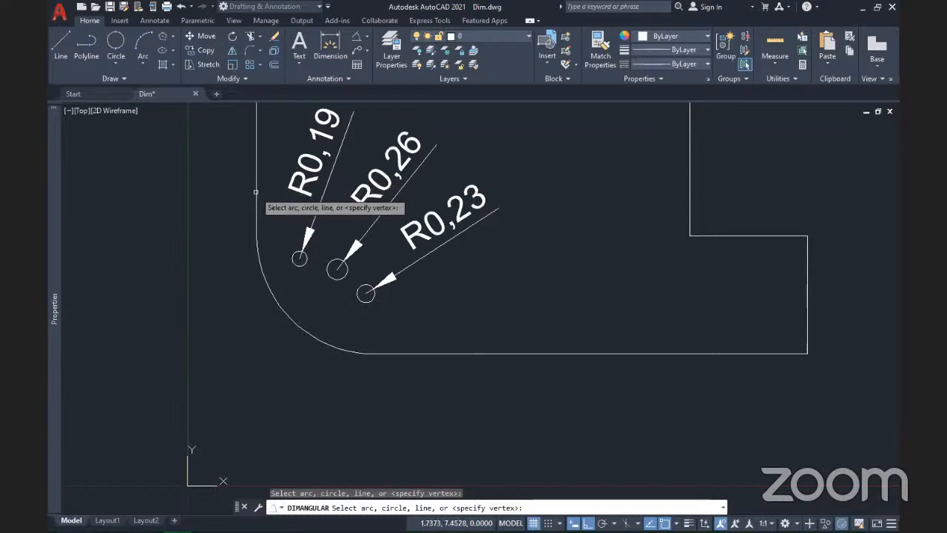
{"action": "left_click", "coordinate": [255, 192]}
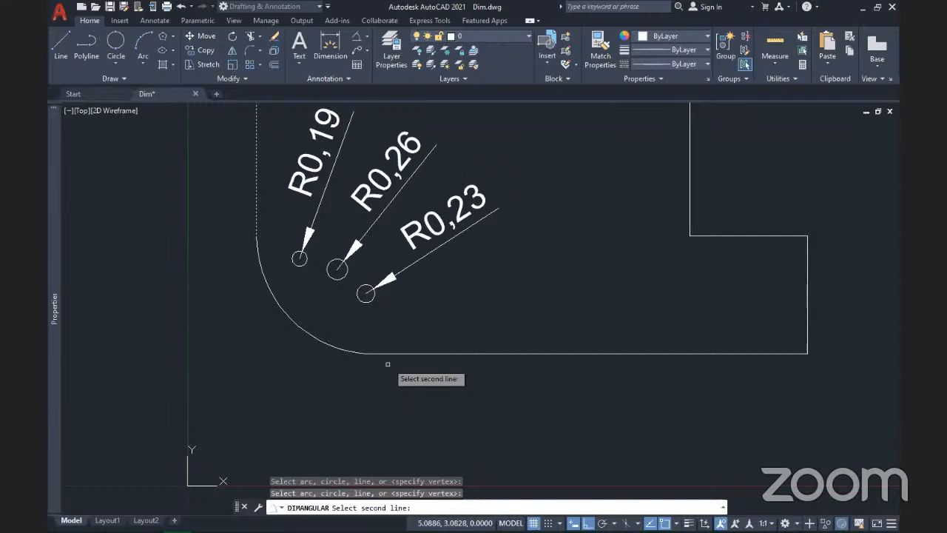
{"action": "left_click", "coordinate": [386, 353]}
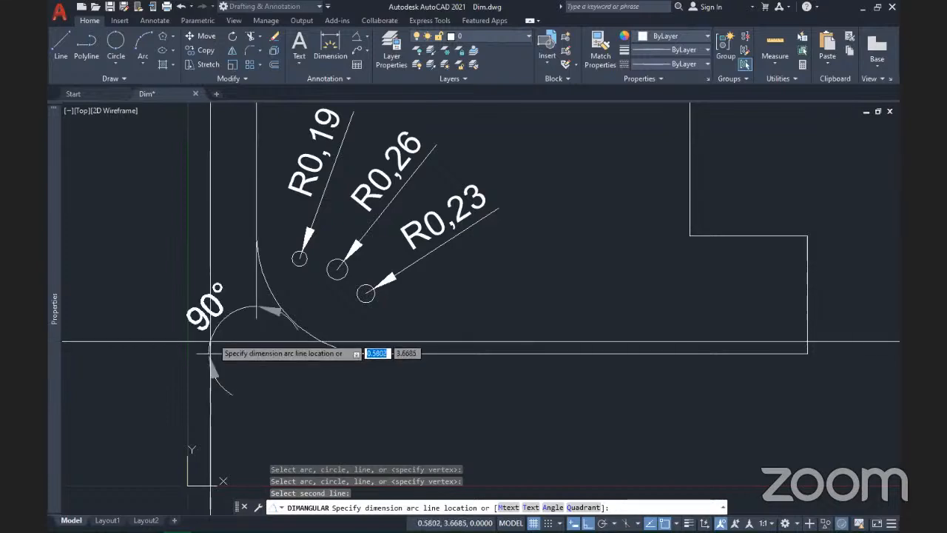
{"action": "left_click", "coordinate": [211, 342]}
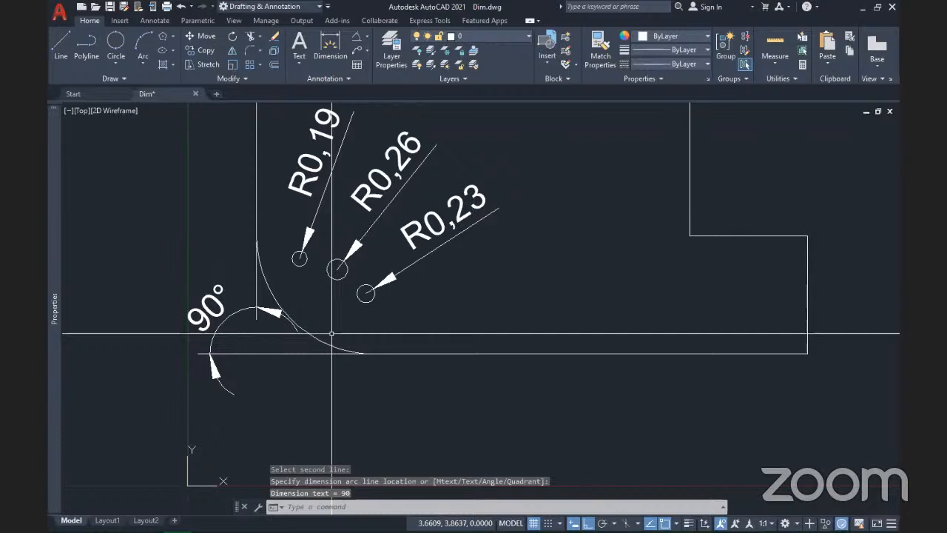
{"action": "scroll", "coordinate": [331, 334], "scroll_direction": "down", "scroll_amount": 2}
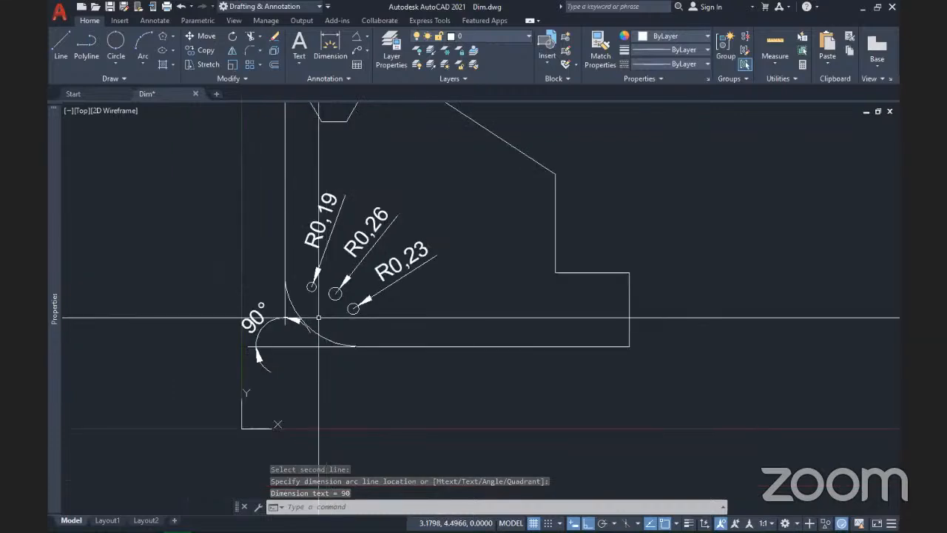
{"action": "middle_click_drag", "start_coordinate": [319, 319], "coordinate": [287, 359]}
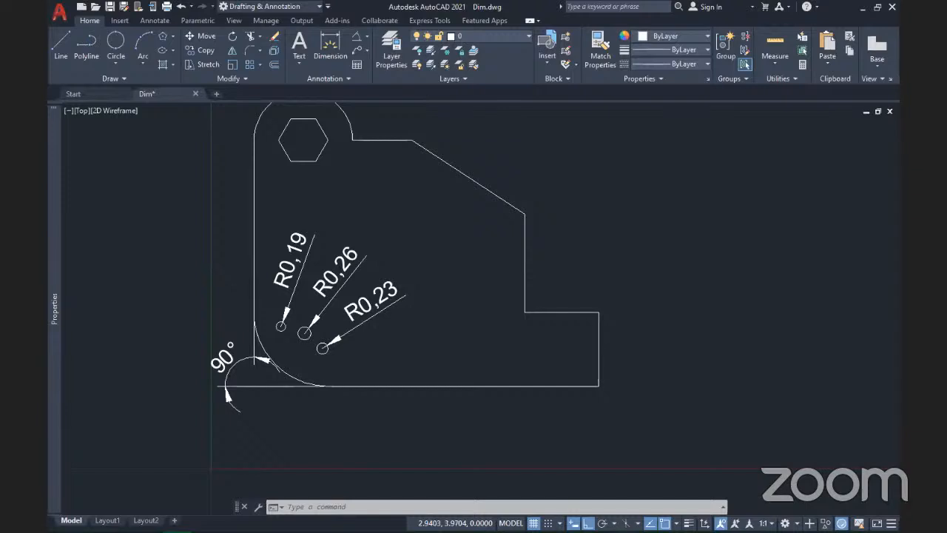
Step: Zoom in around the fillet and bring up the dimension type list on the Annotation panel
{"action": "scroll", "coordinate": [284, 370], "scroll_direction": "up", "scroll_amount": 5}
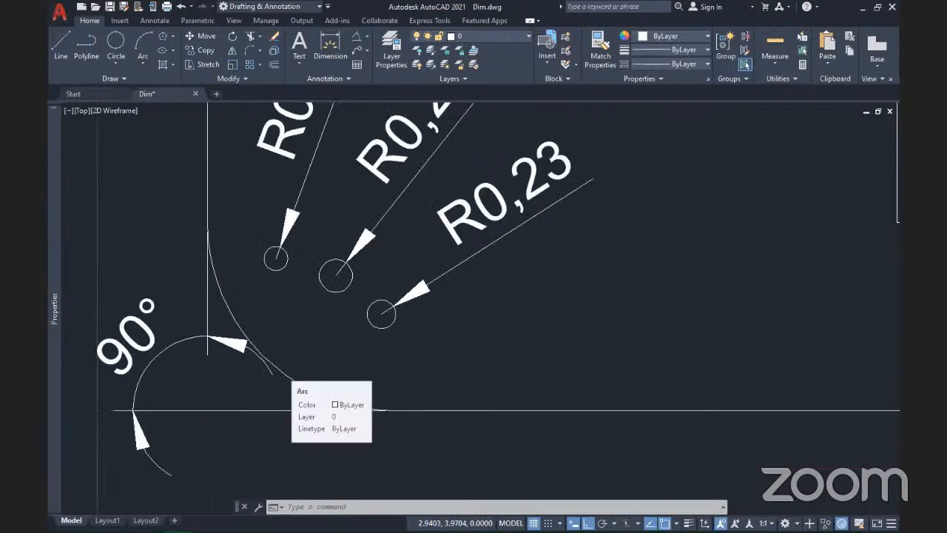
{"action": "scroll", "coordinate": [303, 391], "scroll_direction": "down", "scroll_amount": 5}
{"action": "scroll", "coordinate": [300, 388], "scroll_direction": "up", "scroll_amount": 2}
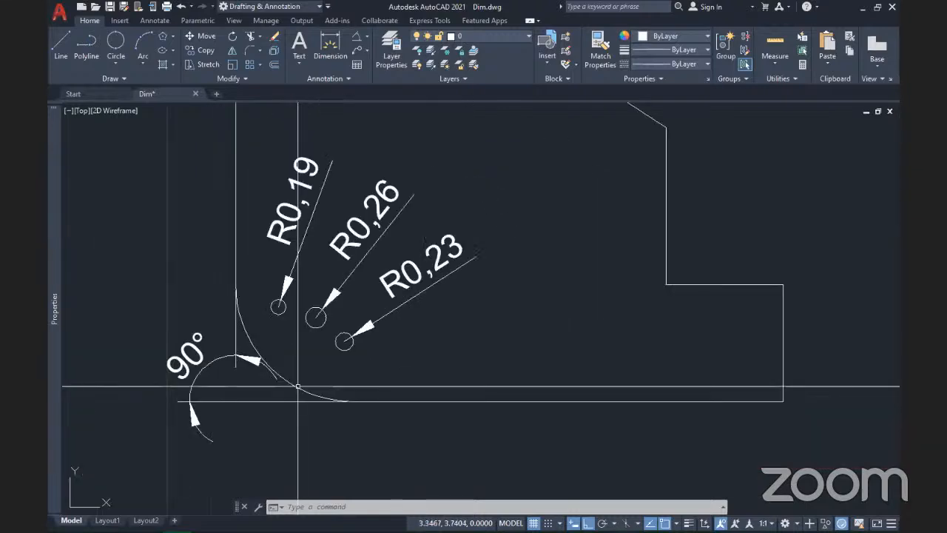
{"action": "scroll", "coordinate": [298, 386], "scroll_direction": "up", "scroll_amount": 2}
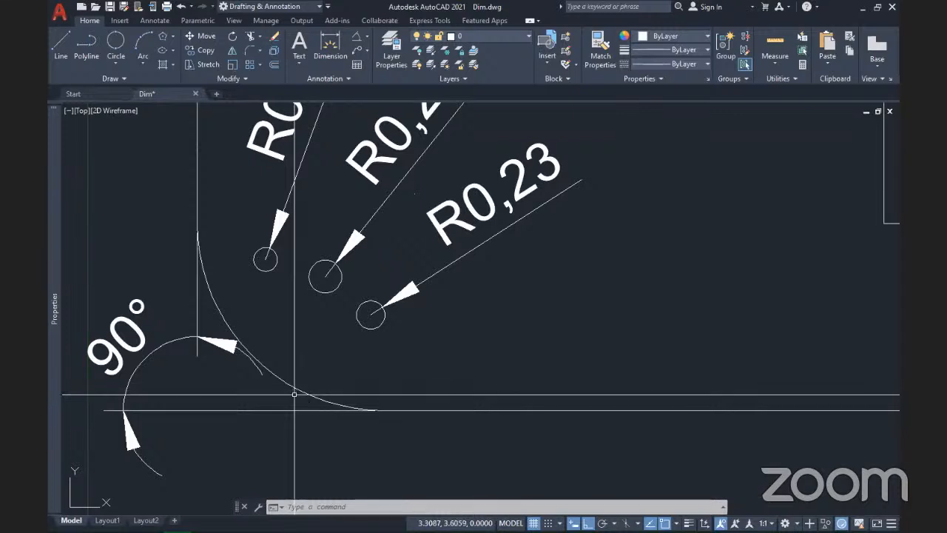
{"action": "scroll", "coordinate": [295, 394], "scroll_direction": "down", "scroll_amount": 2}
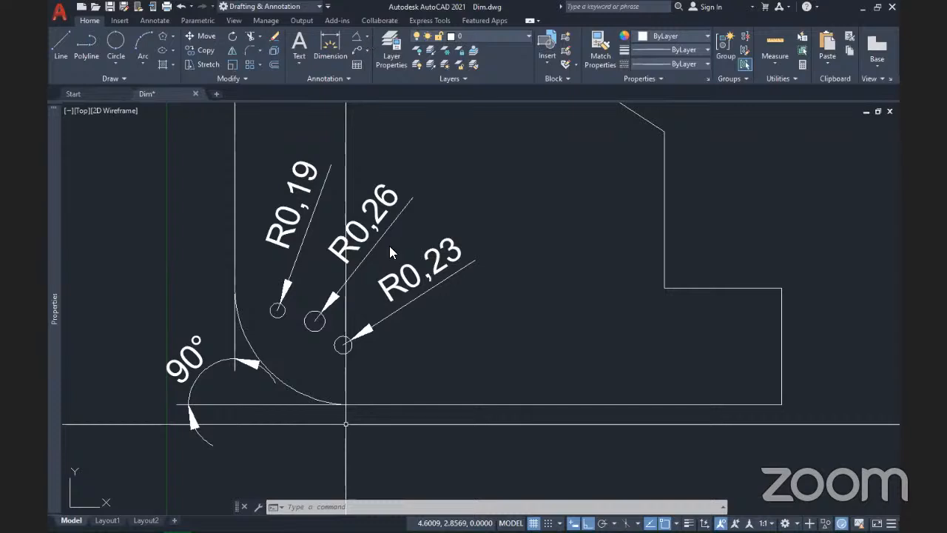
{"action": "left_click", "coordinate": [367, 36]}
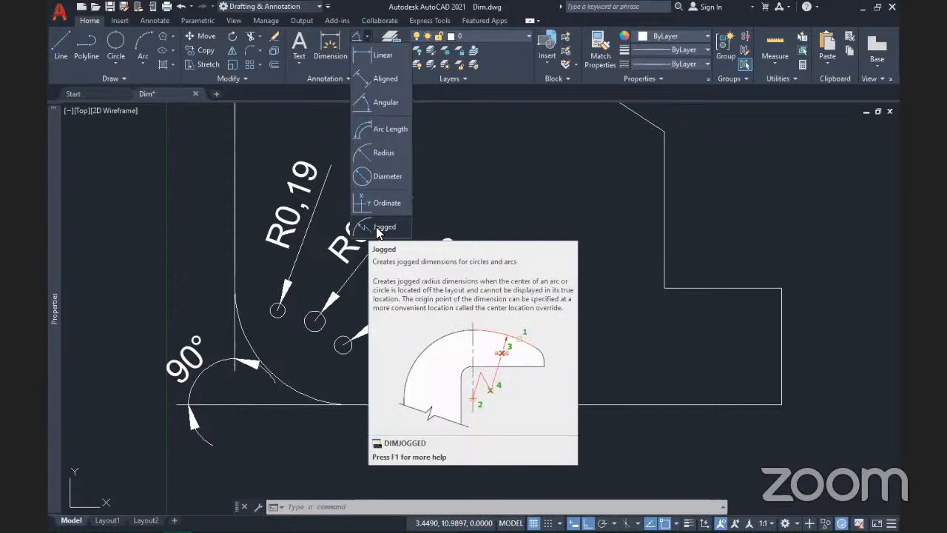
Step: Place a jogged R3 radius dimension on the large corner arc, with its override centre near the small circles
{"action": "left_click", "coordinate": [376, 226]}
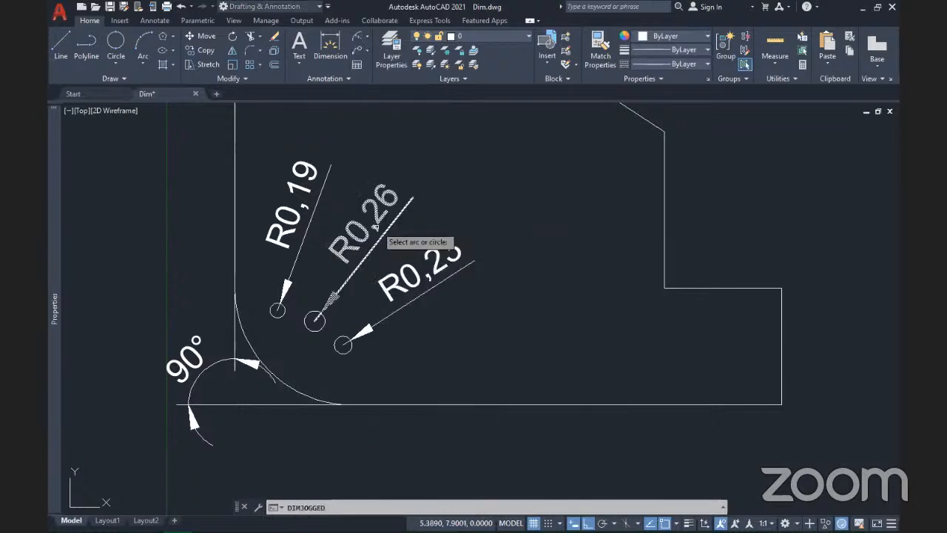
{"action": "left_click", "coordinate": [293, 389]}
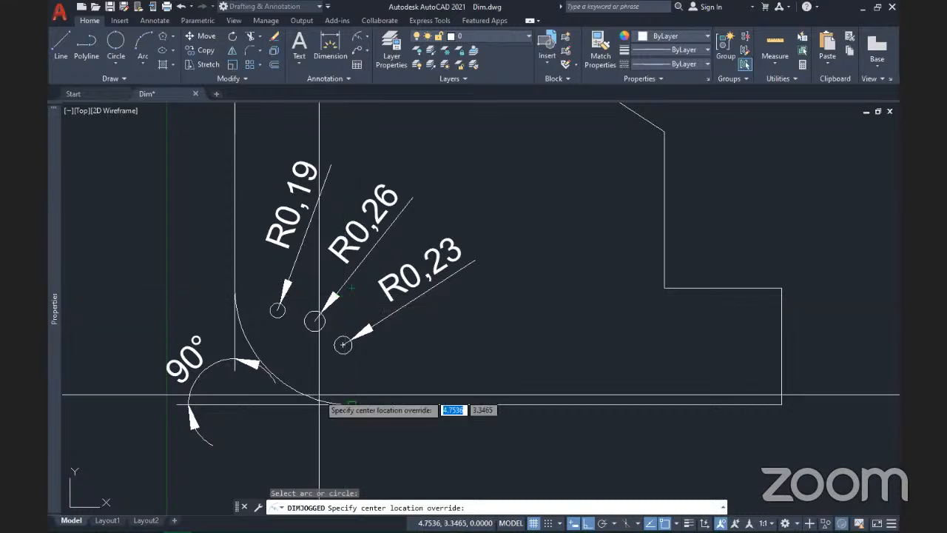
{"action": "left_click", "coordinate": [404, 379]}
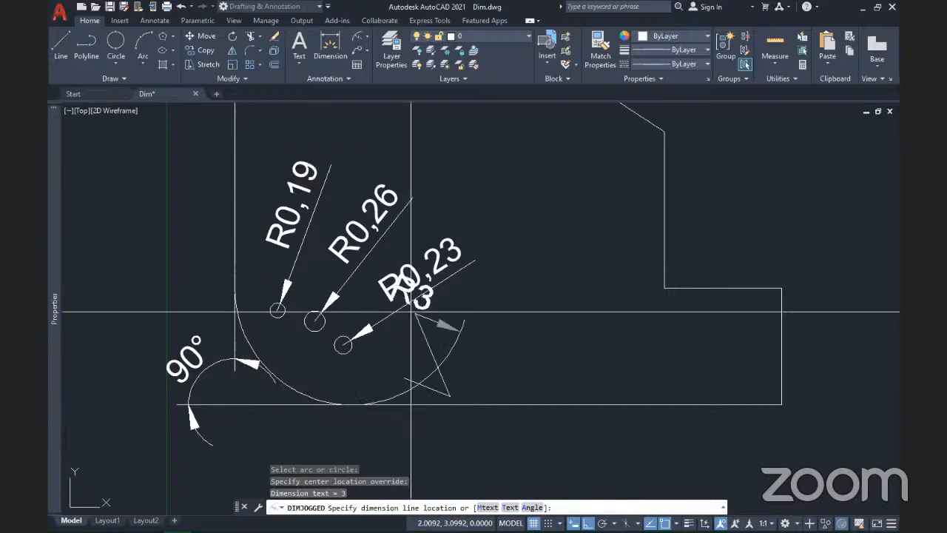
{"action": "scroll", "coordinate": [357, 390], "scroll_direction": "up", "scroll_amount": 4}
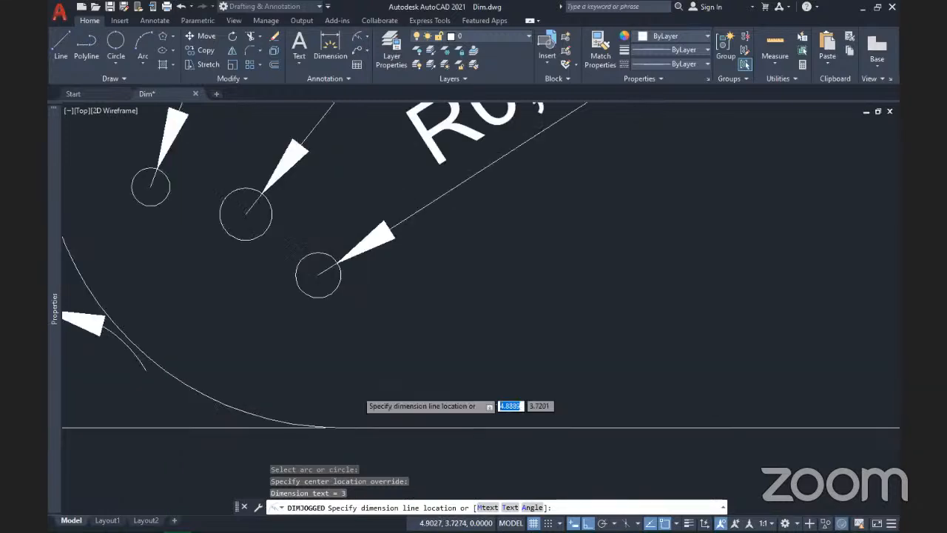
{"action": "scroll", "coordinate": [478, 111], "scroll_direction": "down", "scroll_amount": 2}
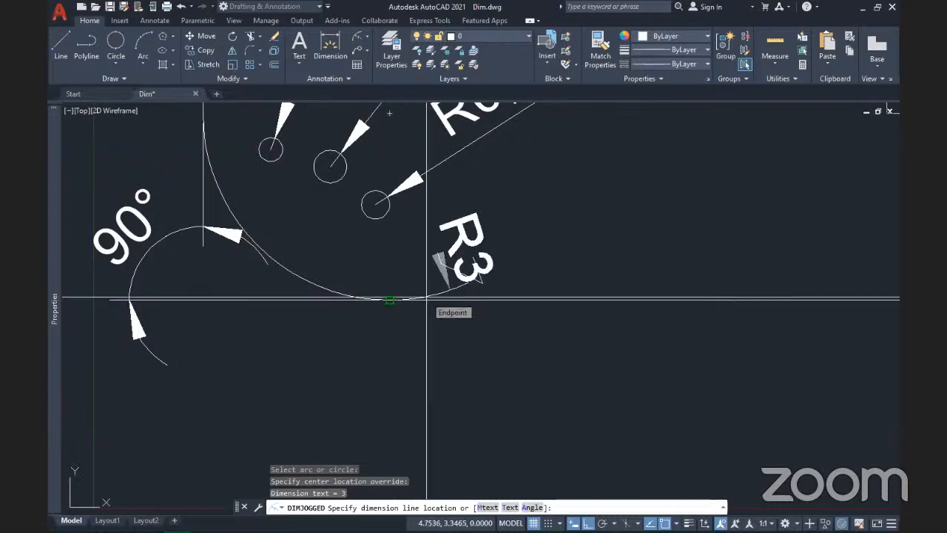
{"action": "left_click", "coordinate": [426, 298]}
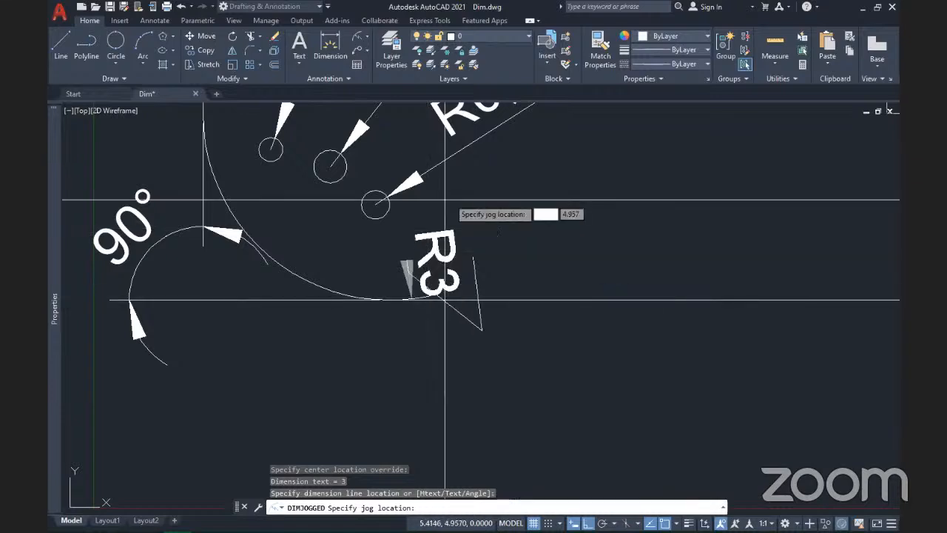
{"action": "middle_click_drag", "start_coordinate": [502, 199], "coordinate": [407, 345]}
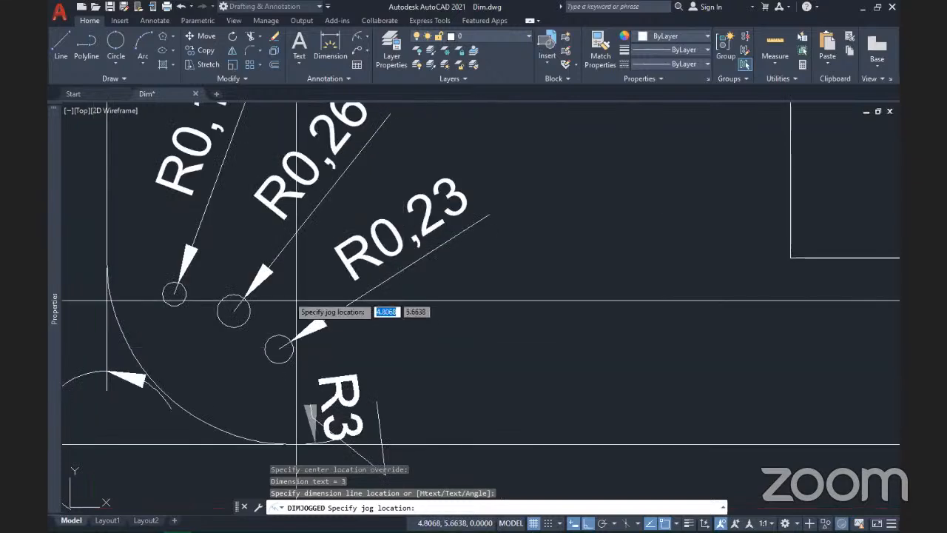
{"action": "key", "text": "Escape"}
Step: Bring the empty area right of the bracket into view and start a three-point arc
{"action": "scroll", "coordinate": [427, 267], "scroll_direction": "down", "scroll_amount": 1}
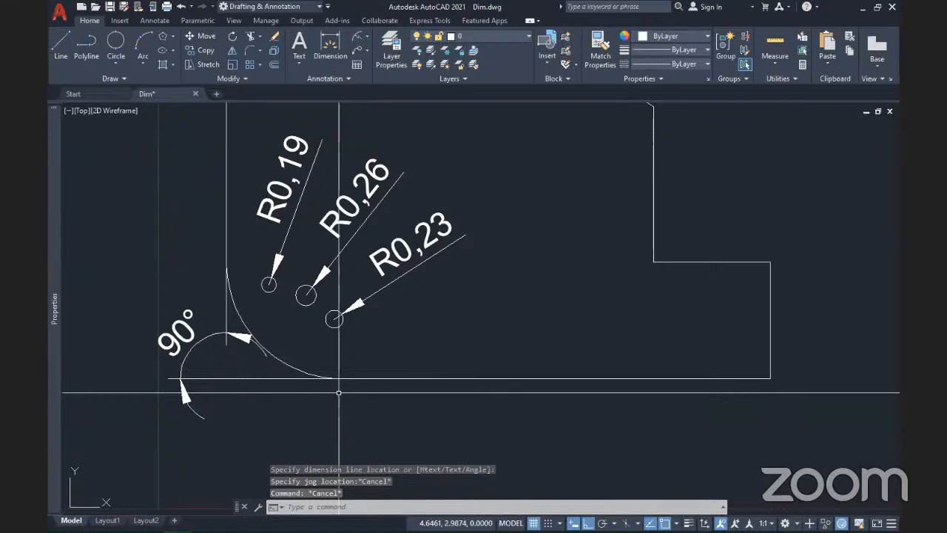
{"action": "scroll", "coordinate": [427, 267], "scroll_direction": "down", "scroll_amount": 3}
{"action": "middle_click_drag", "start_coordinate": [450, 335], "coordinate": [231, 379]}
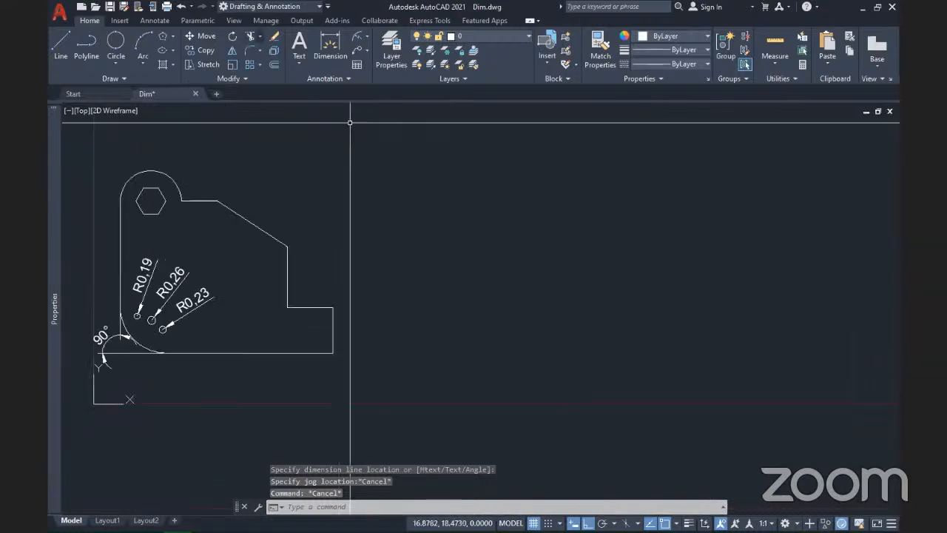
{"action": "left_click", "coordinate": [143, 41]}
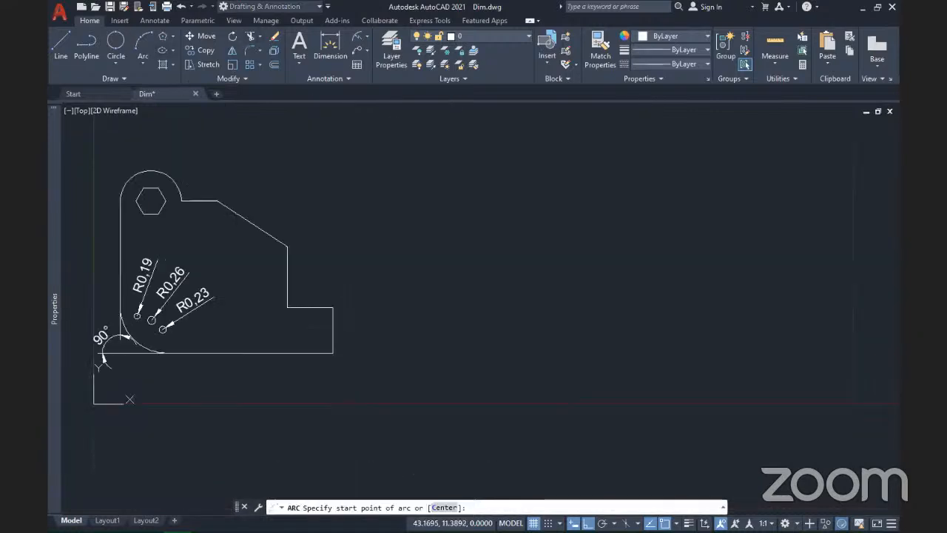
Step: Draw a three-point half-circle arc right of the bracket and select it for mirroring
{"action": "left_click", "coordinate": [750, 230]}
{"action": "left_click", "coordinate": [685, 265]}
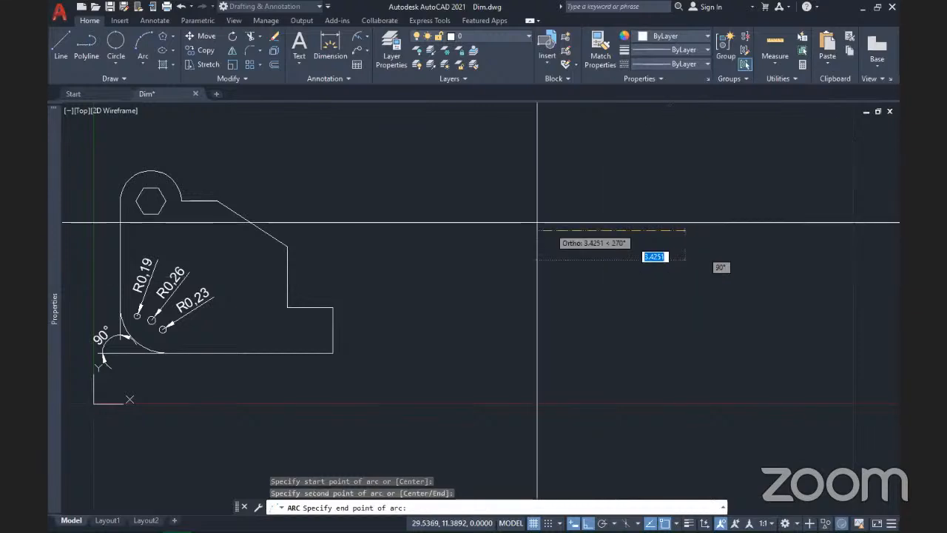
{"action": "left_click", "coordinate": [628, 162]}
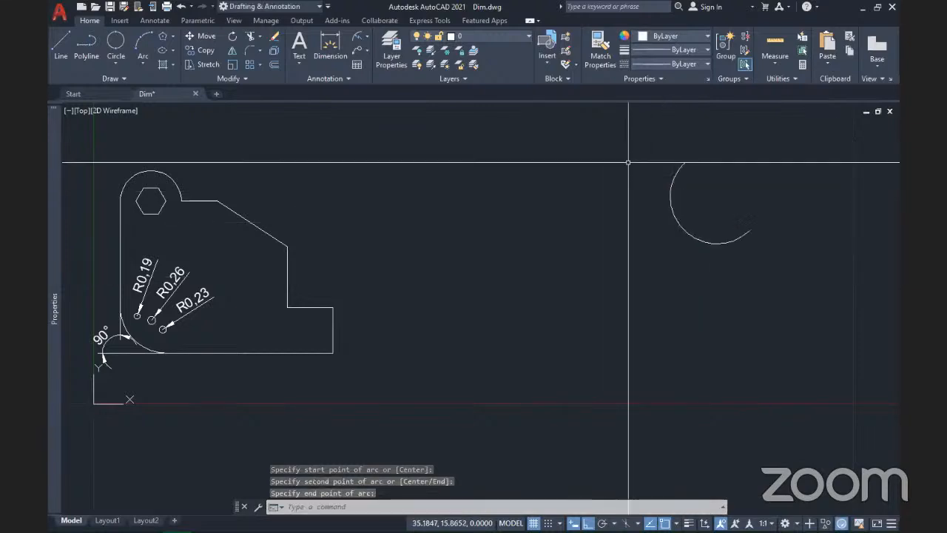
{"action": "left_click", "coordinate": [675, 216]}
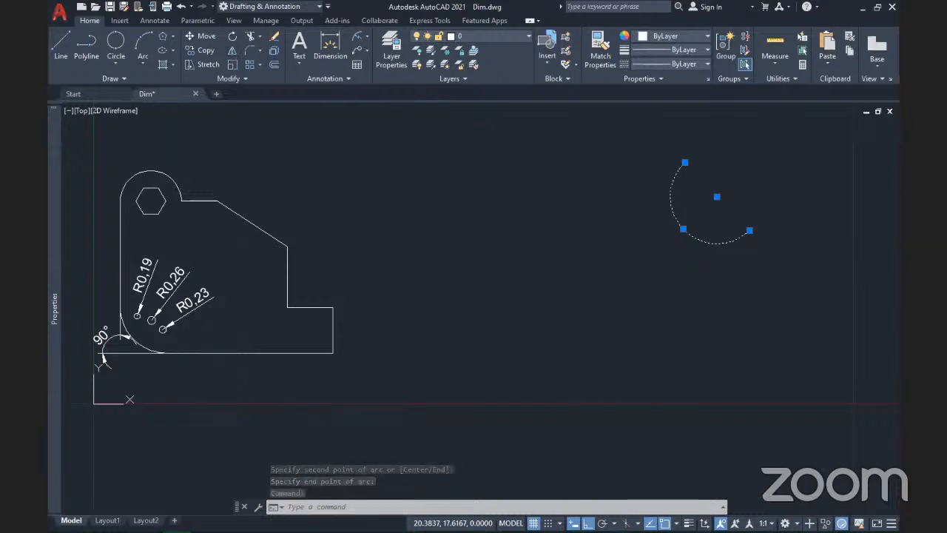
{"action": "left_click", "coordinate": [232, 51]}
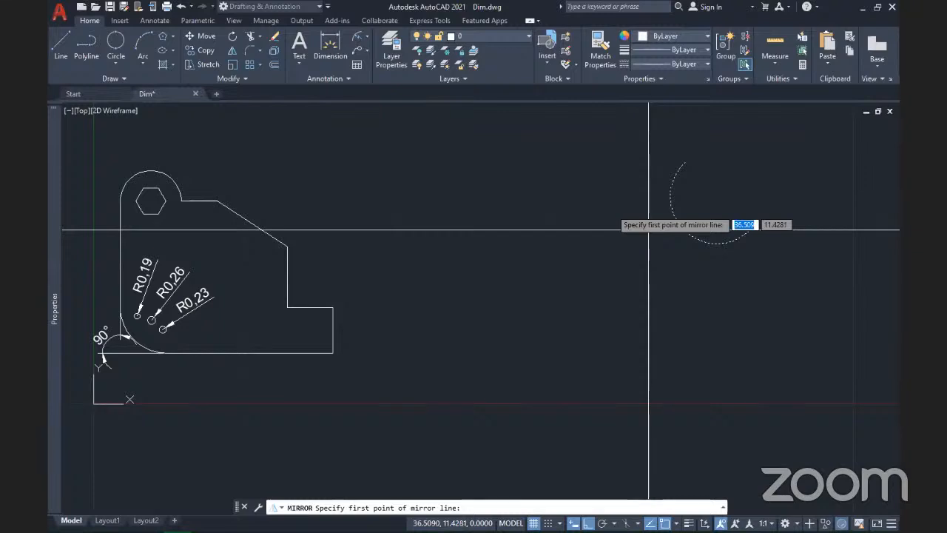
Step: Mirror the arc across a two-point diagonal line, answering N to keep the original
{"action": "left_click", "coordinate": [568, 206]}
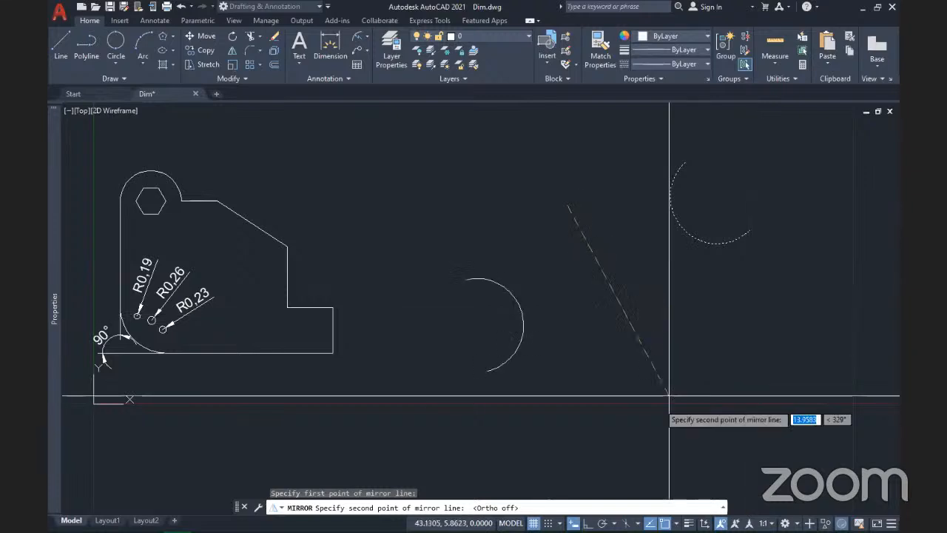
{"action": "left_click", "coordinate": [642, 302]}
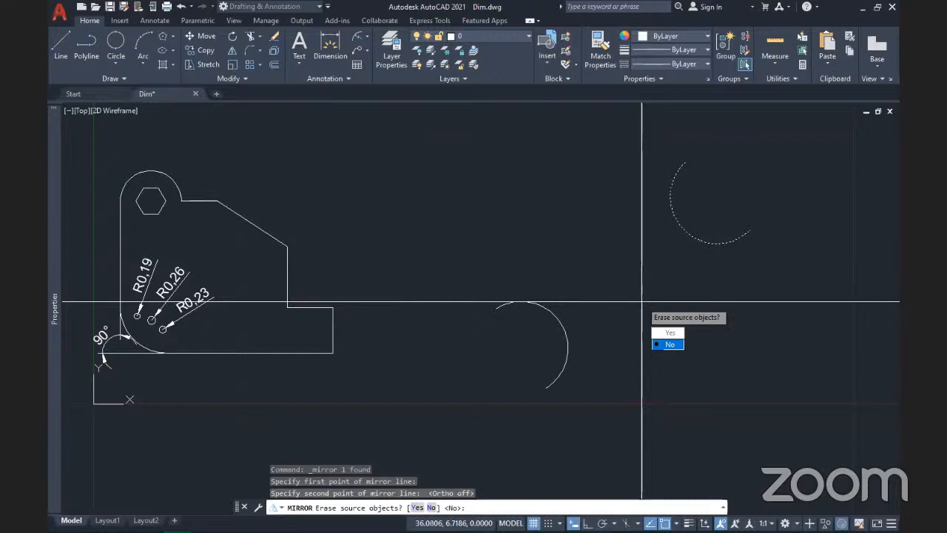
{"action": "type", "text": "N"}
{"action": "key", "text": "Return"}
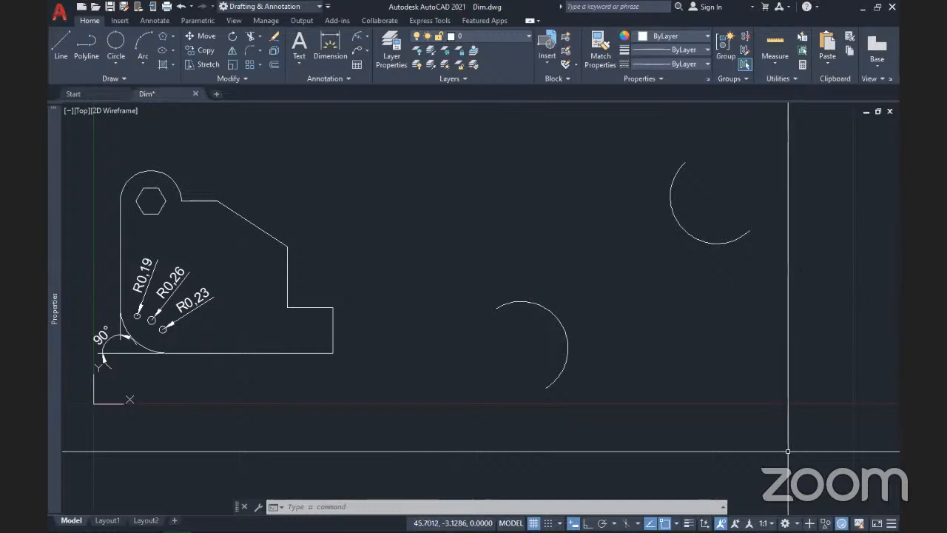
{"action": "scroll", "coordinate": [531, 371], "scroll_direction": "up", "scroll_amount": 4}
{"action": "mouse_move", "coordinate": [531, 371]}
{"action": "middle_mouse_down"}
{"action": "mouse_move", "coordinate": [610, 316]}
{"action": "mouse_move", "coordinate": [532, 361]}
{"action": "mouse_move", "coordinate": [451, 347]}
{"action": "middle_mouse_up"}
{"action": "scroll", "coordinate": [521, 360], "scroll_direction": "down", "scroll_amount": 2}
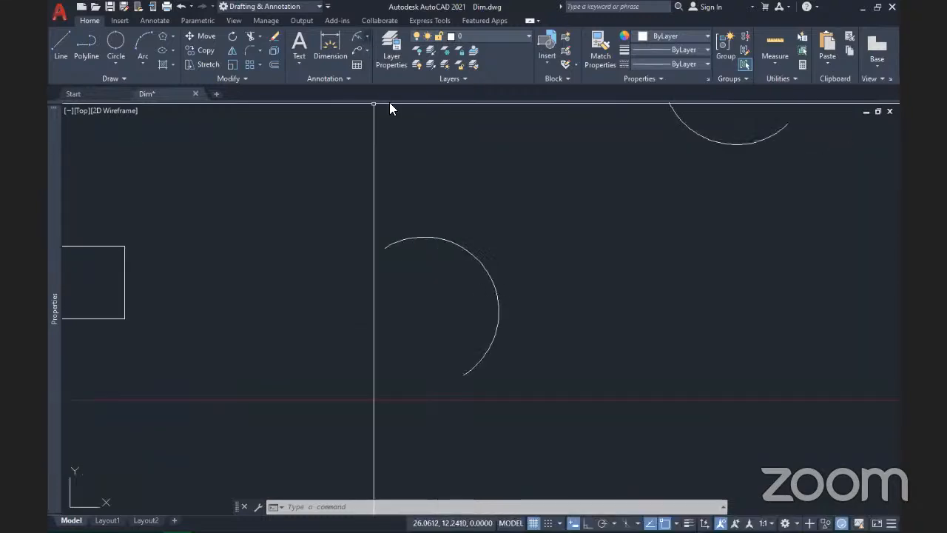
Step: Add a 9,69 arc length dimension to the mirrored arc, placed outside its curve
{"action": "left_click", "coordinate": [365, 35]}
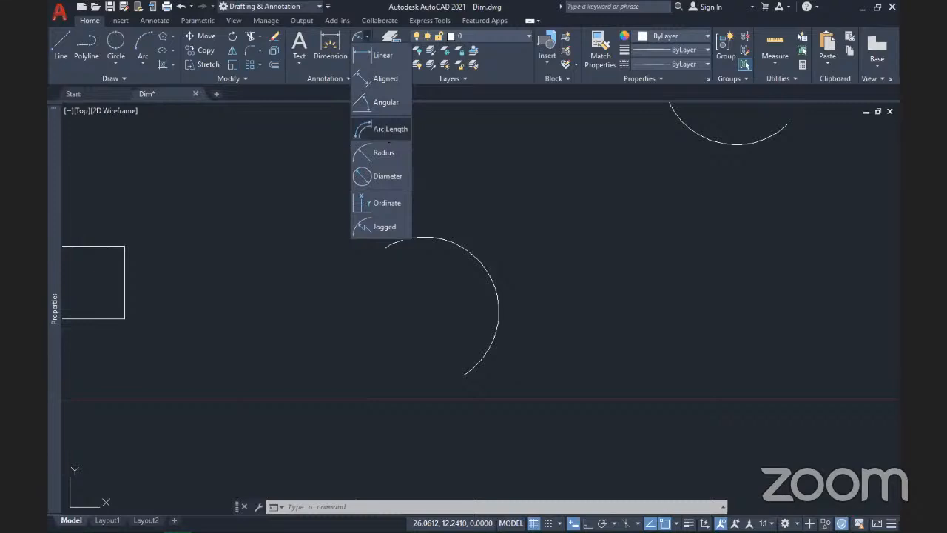
{"action": "left_click", "coordinate": [383, 129]}
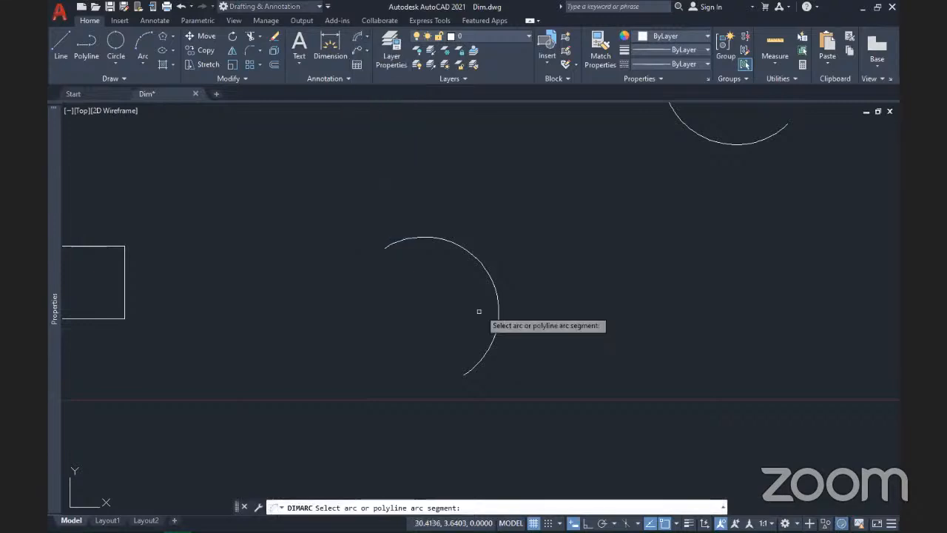
{"action": "left_click", "coordinate": [488, 281]}
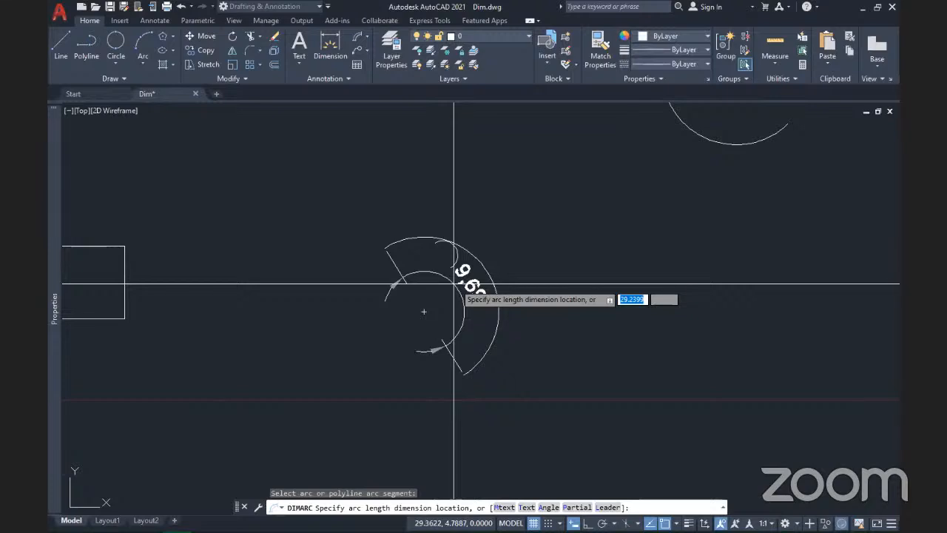
{"action": "left_click", "coordinate": [453, 281]}
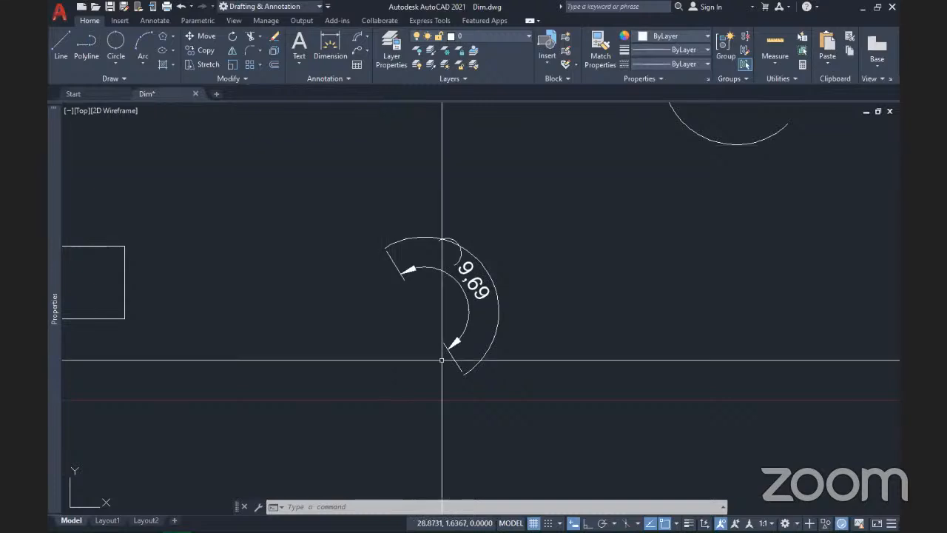
{"action": "scroll", "coordinate": [461, 311], "scroll_direction": "up", "scroll_amount": 3}
{"action": "middle_click_drag", "start_coordinate": [474, 323], "coordinate": [563, 287]}
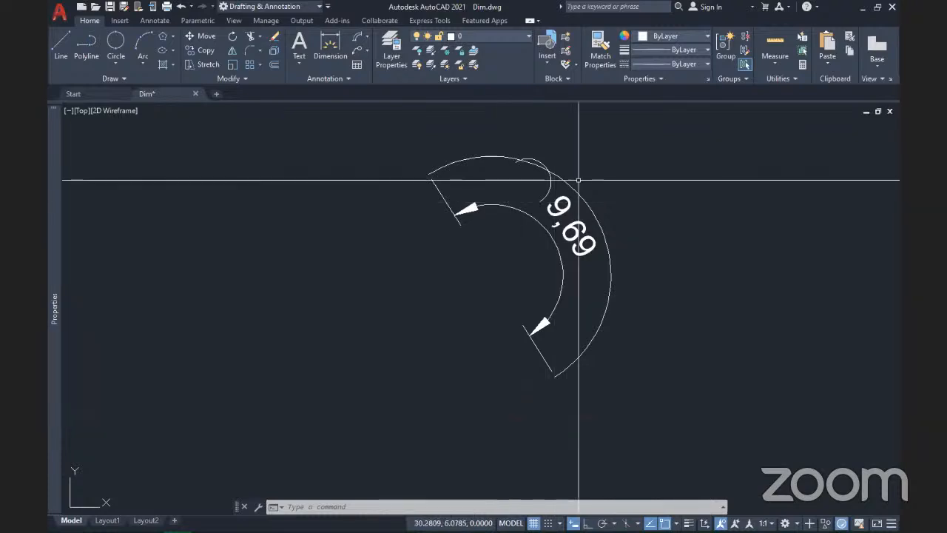
Step: Dimension the arc with a jogged R3,08 radius, its substitute centre and jog left of the arc
{"action": "left_click", "coordinate": [366, 39]}
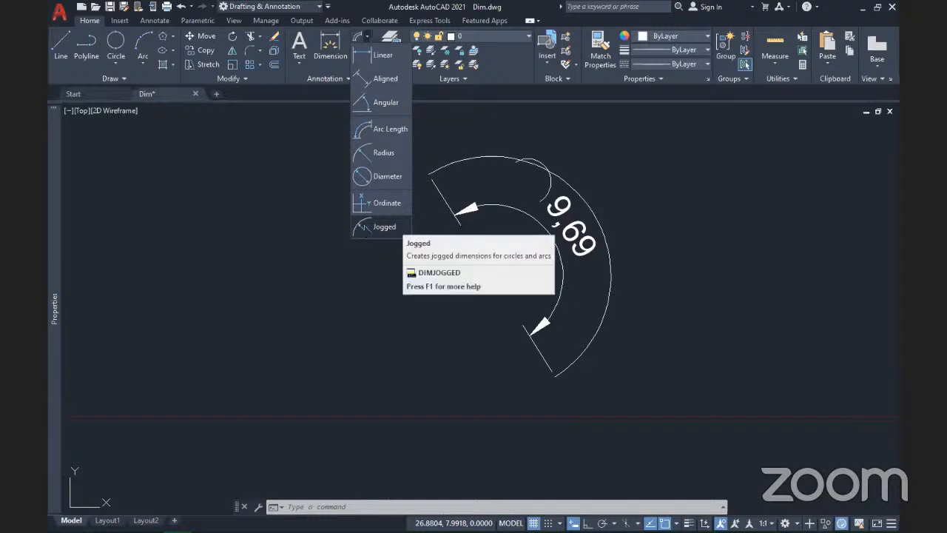
{"action": "left_click", "coordinate": [394, 227]}
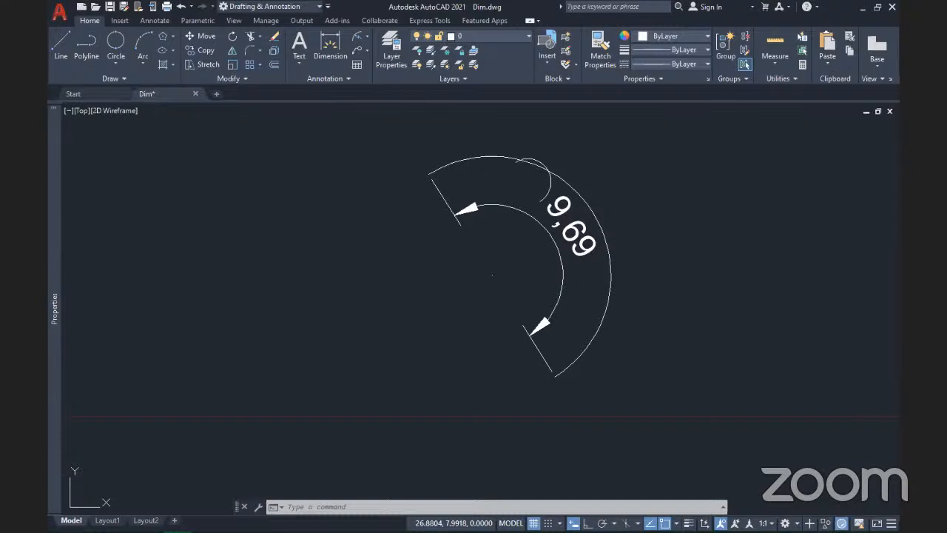
{"action": "left_click", "coordinate": [605, 309]}
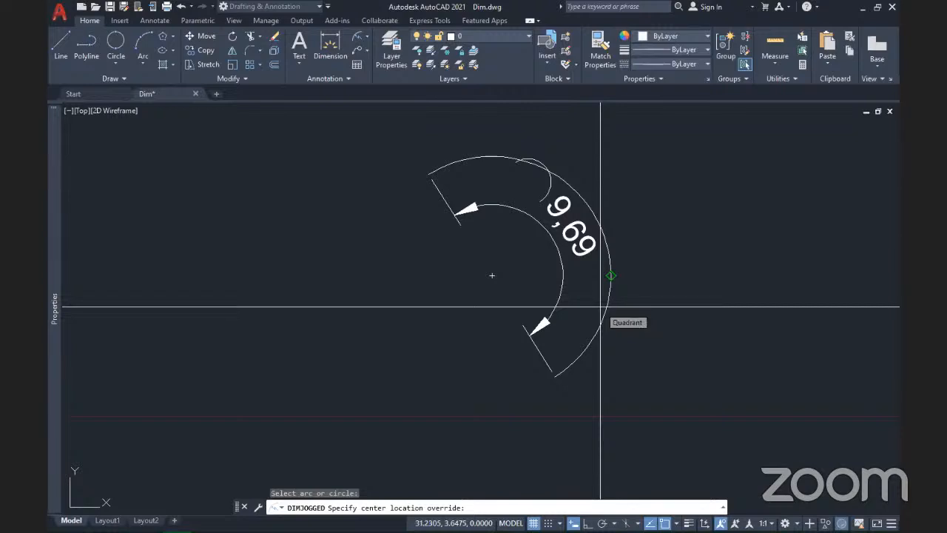
{"action": "left_click", "coordinate": [274, 320]}
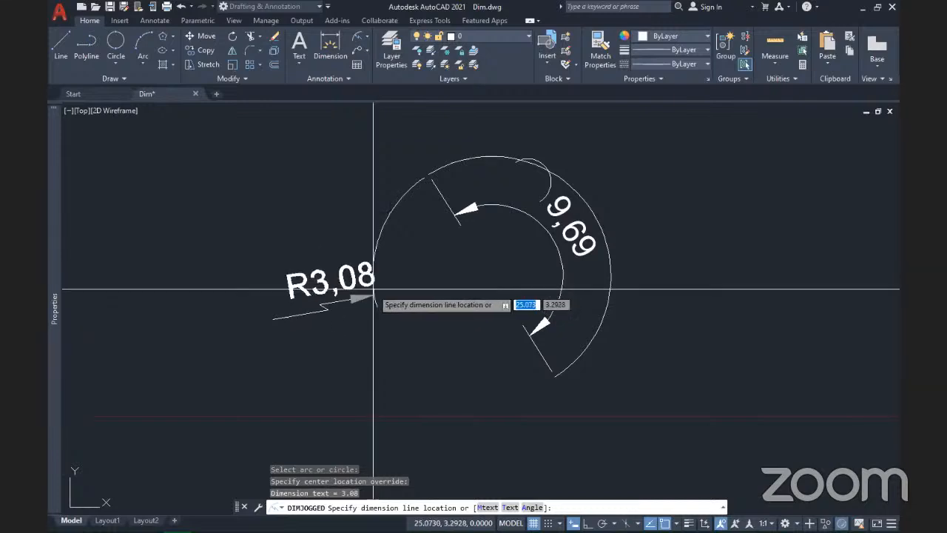
{"action": "left_click", "coordinate": [374, 286]}
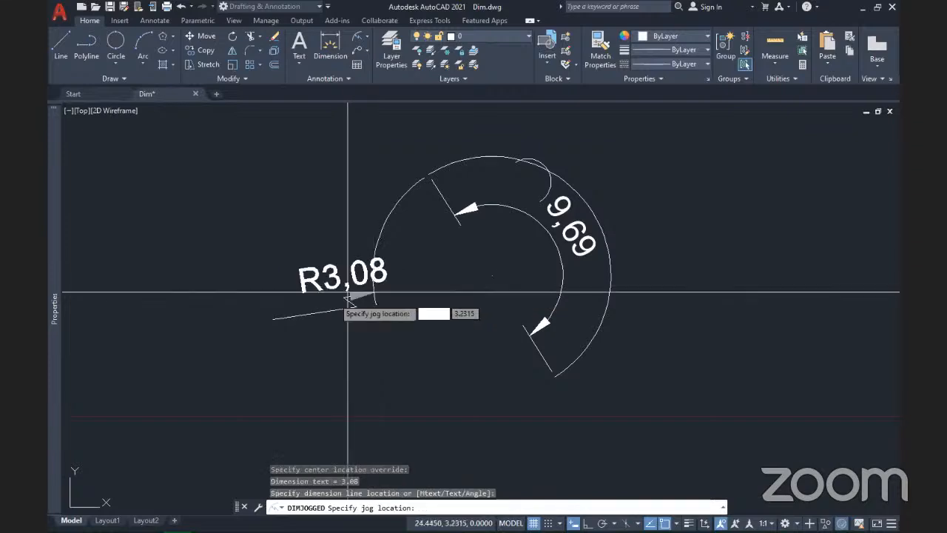
{"action": "left_click", "coordinate": [299, 303]}
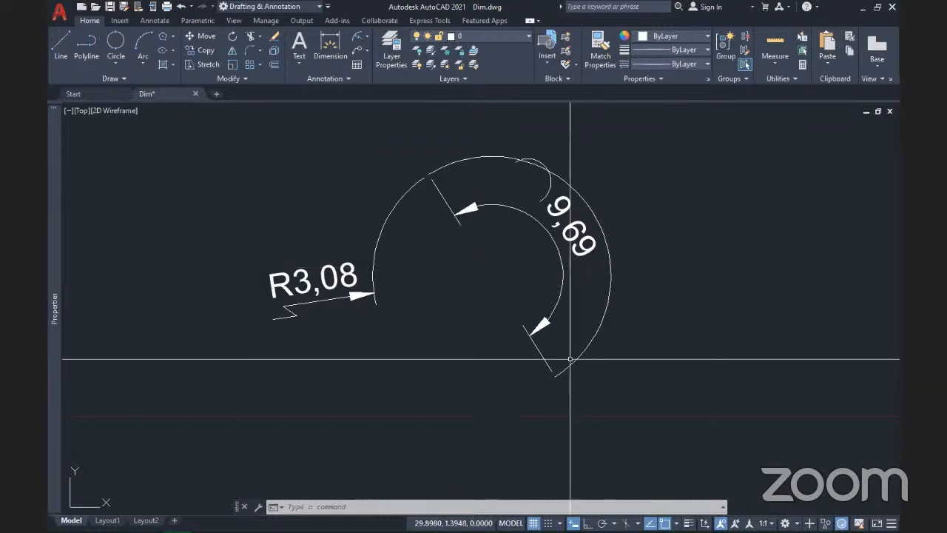
Step: Move the 9,69 arc length dimension text to a new point along the arc
{"action": "left_click", "coordinate": [535, 217]}
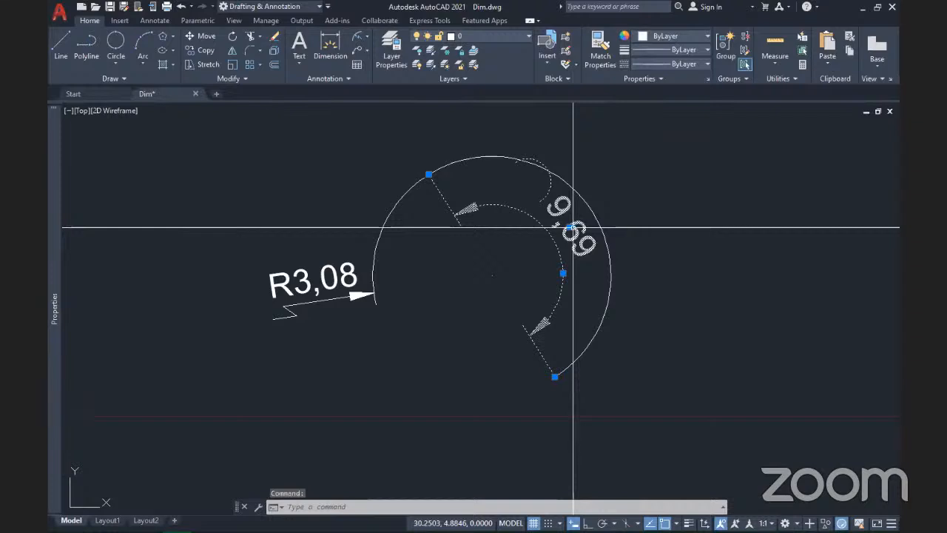
{"action": "left_click", "coordinate": [569, 226]}
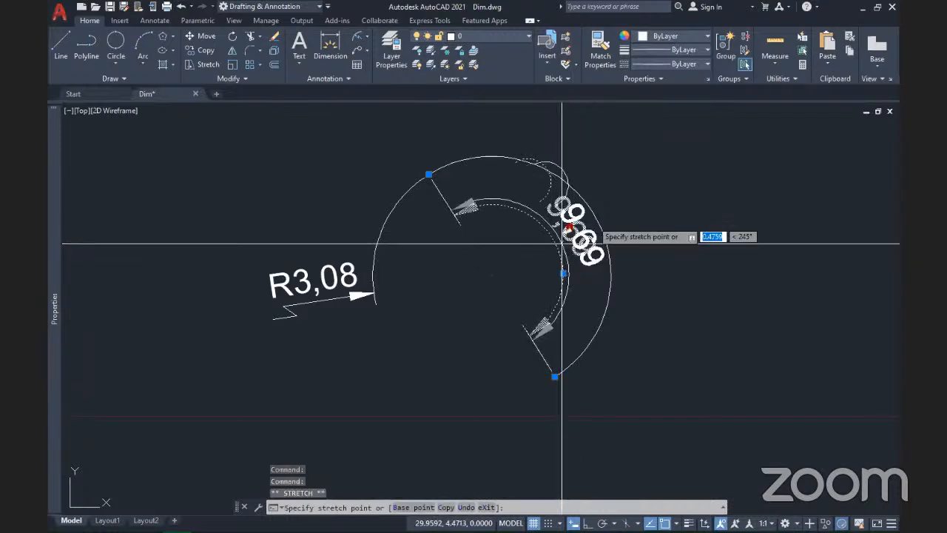
{"action": "left_click", "coordinate": [539, 233]}
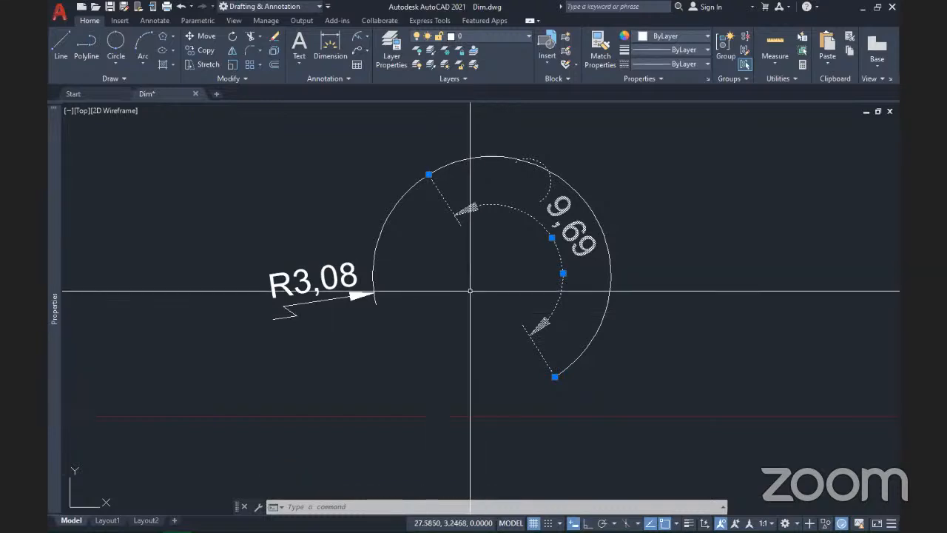
{"action": "key", "text": "Escape"}
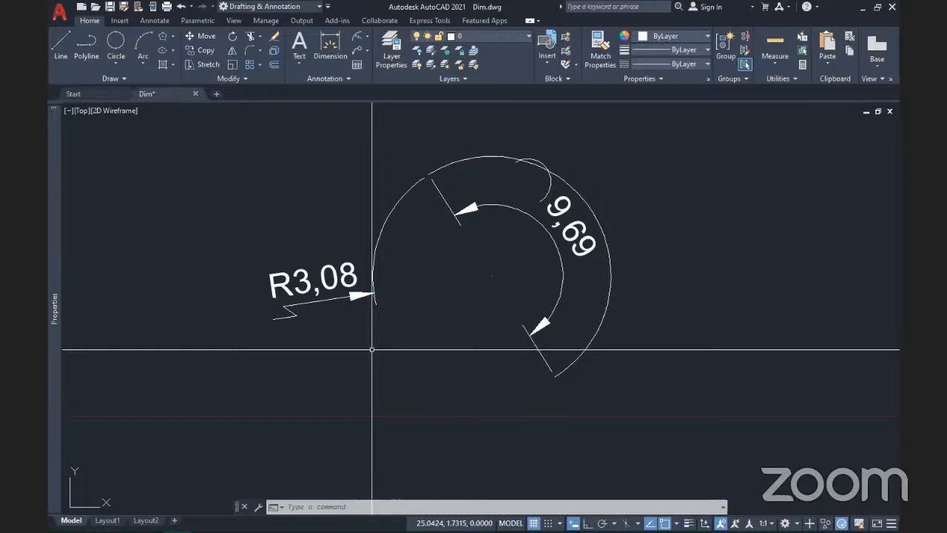
Step: Zoom out and pan the bracket and arcs to the lower left, leaving empty space above
{"action": "key", "text": "Escape"}
{"action": "key", "text": "Escape"}
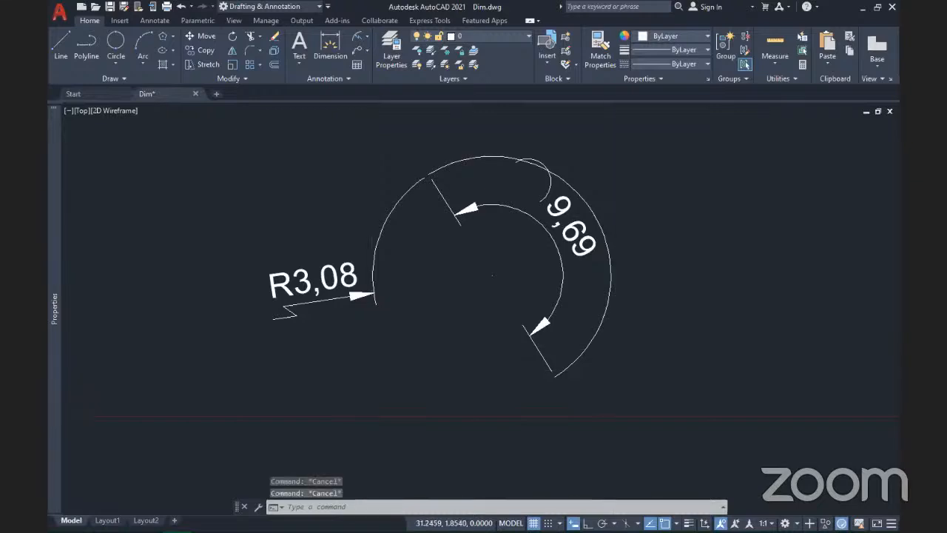
{"action": "scroll", "coordinate": [613, 376], "scroll_direction": "down", "scroll_amount": 8}
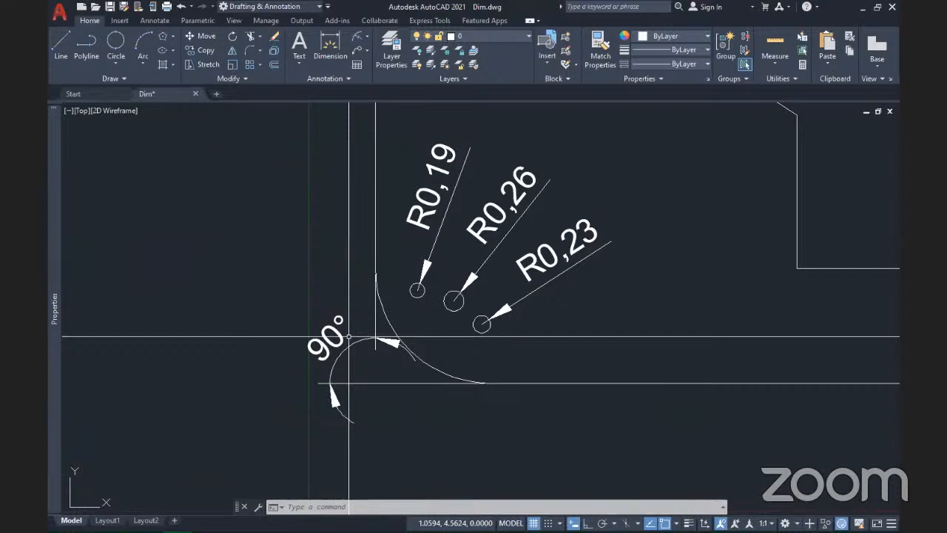
{"action": "scroll", "coordinate": [349, 337], "scroll_direction": "down", "scroll_amount": 4}
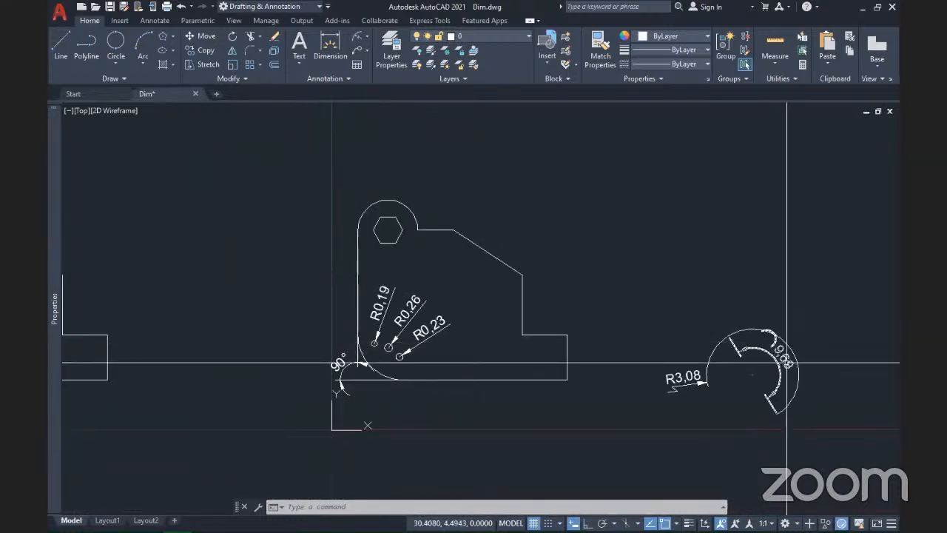
{"action": "middle_click_drag", "start_coordinate": [637, 390], "coordinate": [589, 341]}
{"action": "scroll", "coordinate": [620, 402], "scroll_direction": "down", "scroll_amount": 1}
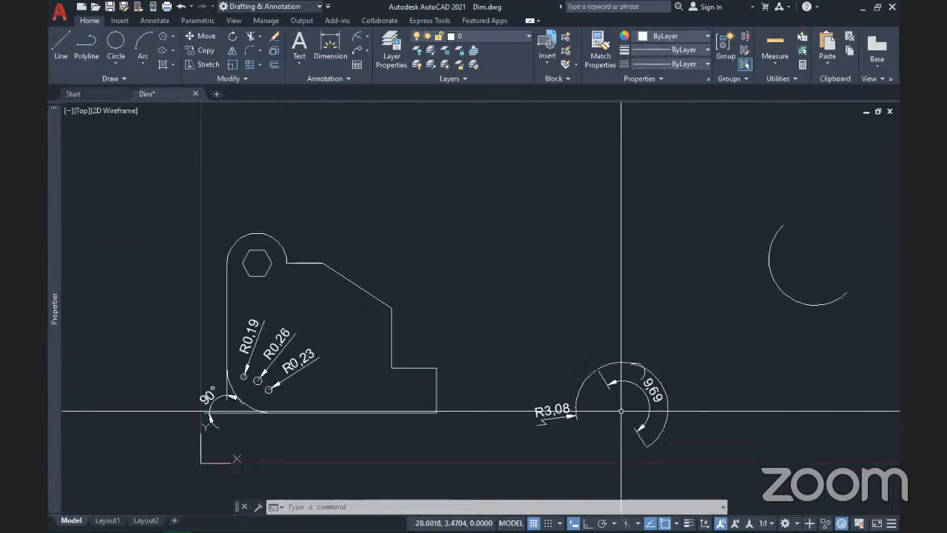
{"action": "scroll", "coordinate": [432, 412], "scroll_direction": "down", "scroll_amount": 2}
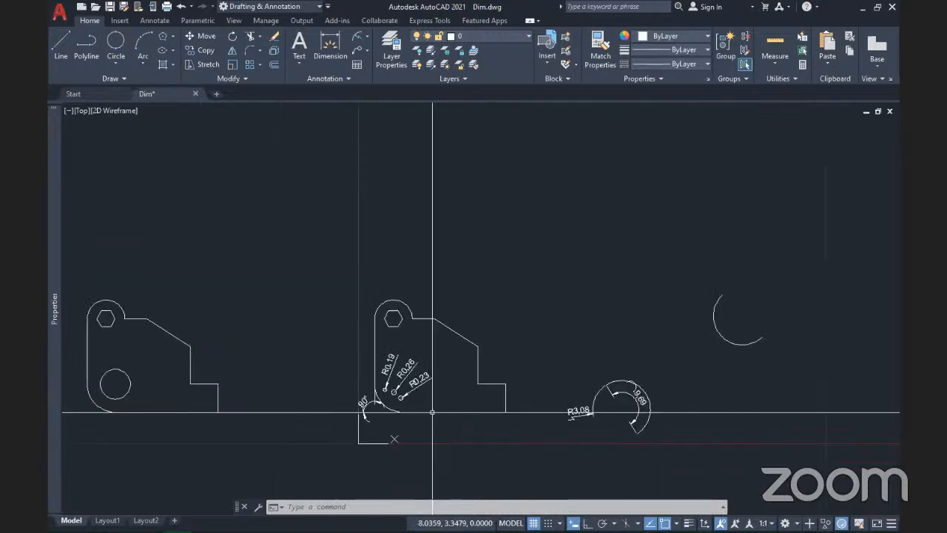
{"action": "scroll", "coordinate": [432, 412], "scroll_direction": "up", "scroll_amount": 5}
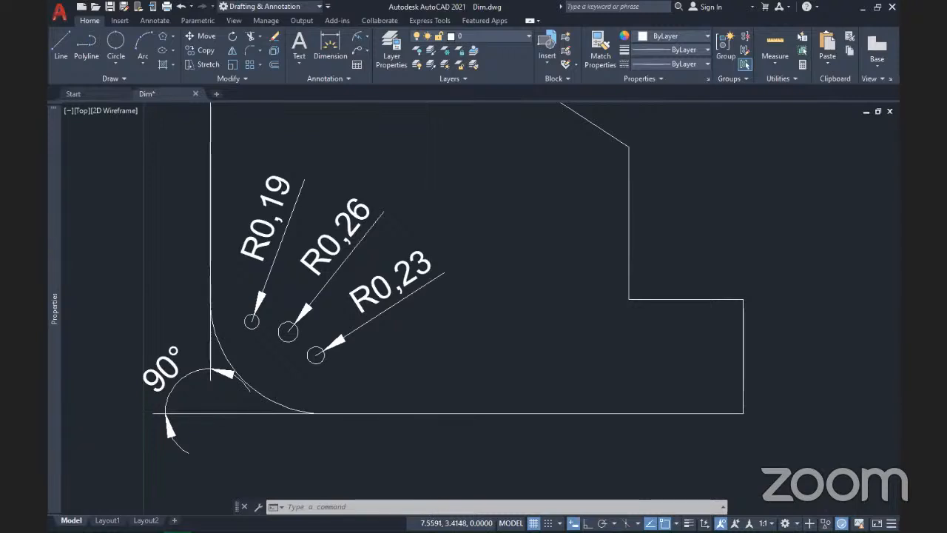
{"action": "scroll", "coordinate": [462, 374], "scroll_direction": "down", "scroll_amount": 2}
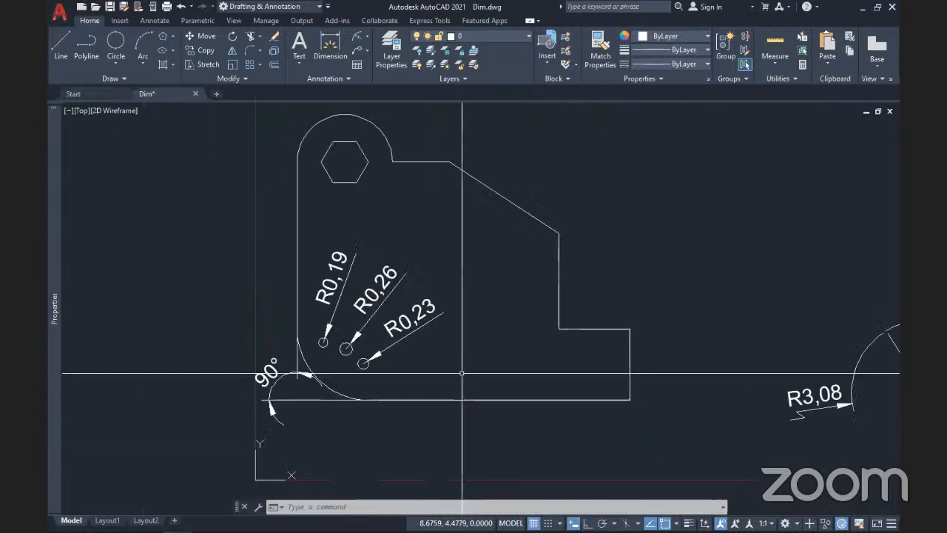
{"action": "scroll", "coordinate": [462, 374], "scroll_direction": "down", "scroll_amount": 2}
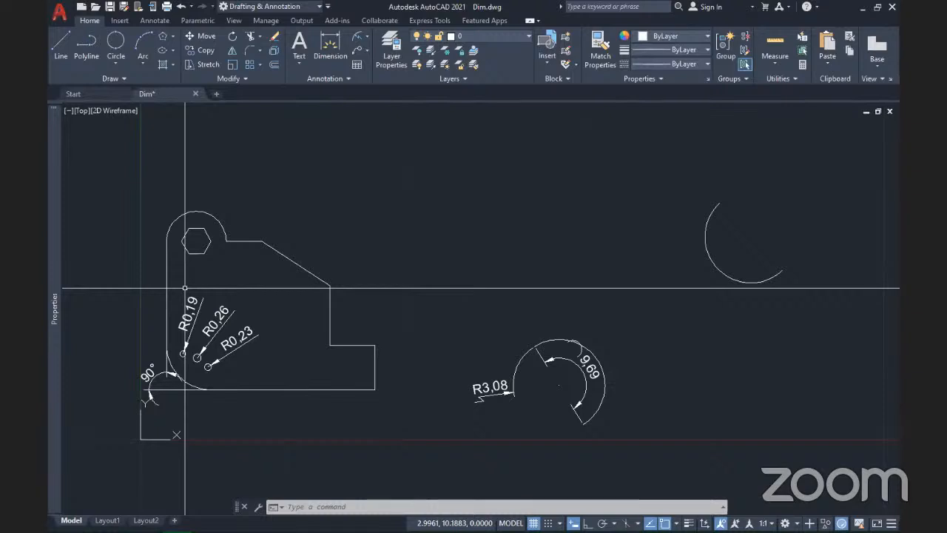
{"action": "scroll", "coordinate": [385, 360], "scroll_direction": "down", "scroll_amount": 2}
{"action": "mouse_move", "coordinate": [418, 285]}
{"action": "middle_mouse_down"}
{"action": "mouse_move", "coordinate": [351, 321]}
{"action": "mouse_move", "coordinate": [328, 403]}
{"action": "middle_mouse_up"}
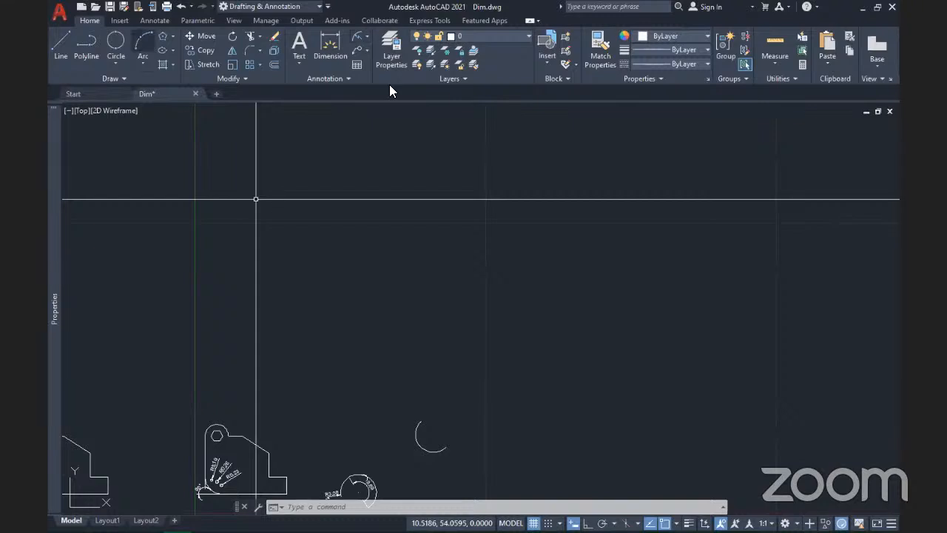
{"action": "left_click", "coordinate": [154, 21]}
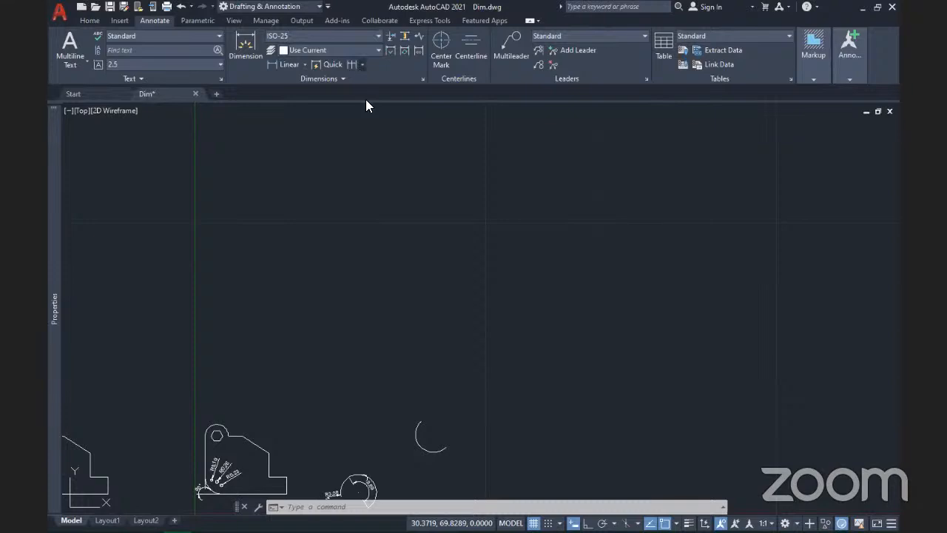
{"action": "left_click", "coordinate": [362, 64]}
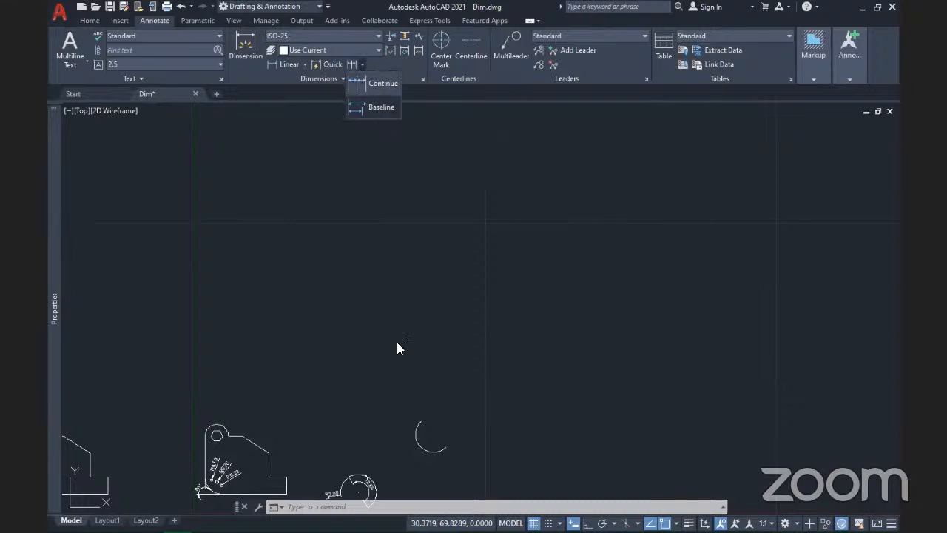
{"action": "left_click", "coordinate": [89, 21]}
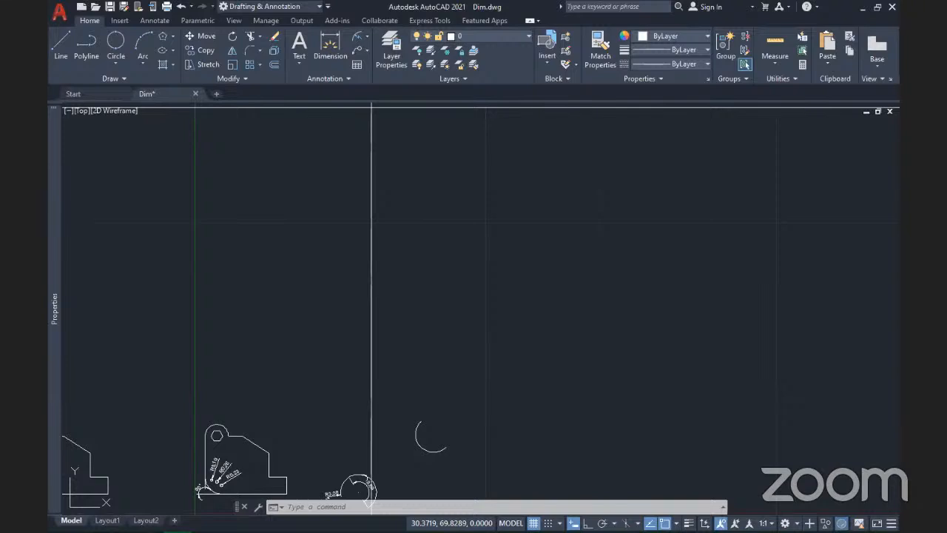
Step: Start a polyline with PL and Ortho on, drawing the left side and top edge
{"action": "type", "text": "pl"}
{"action": "key", "text": "Return"}
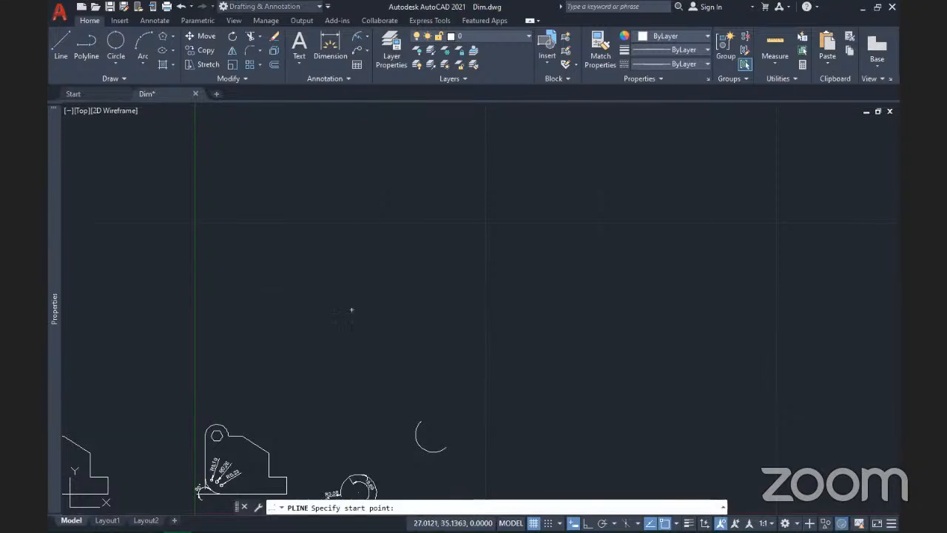
{"action": "left_click", "coordinate": [352, 310]}
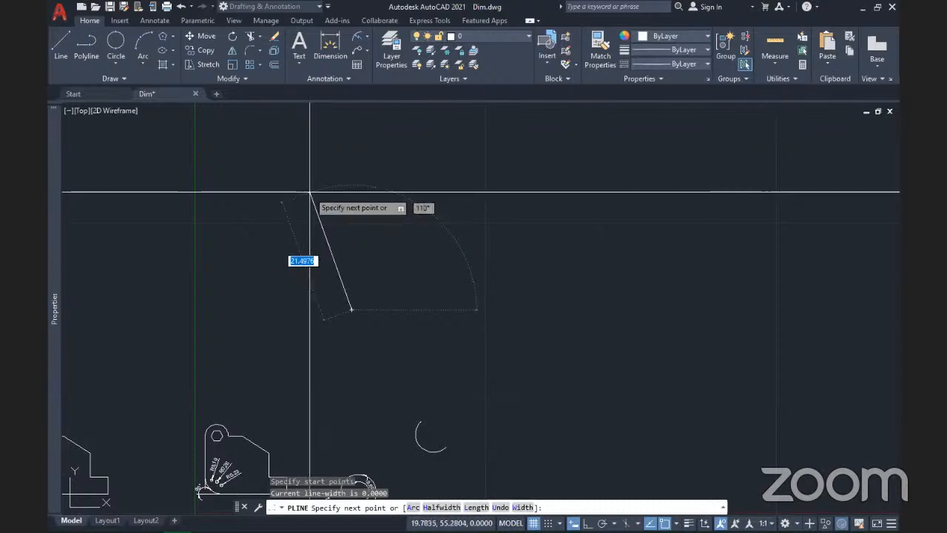
{"action": "key", "text": "F8"}
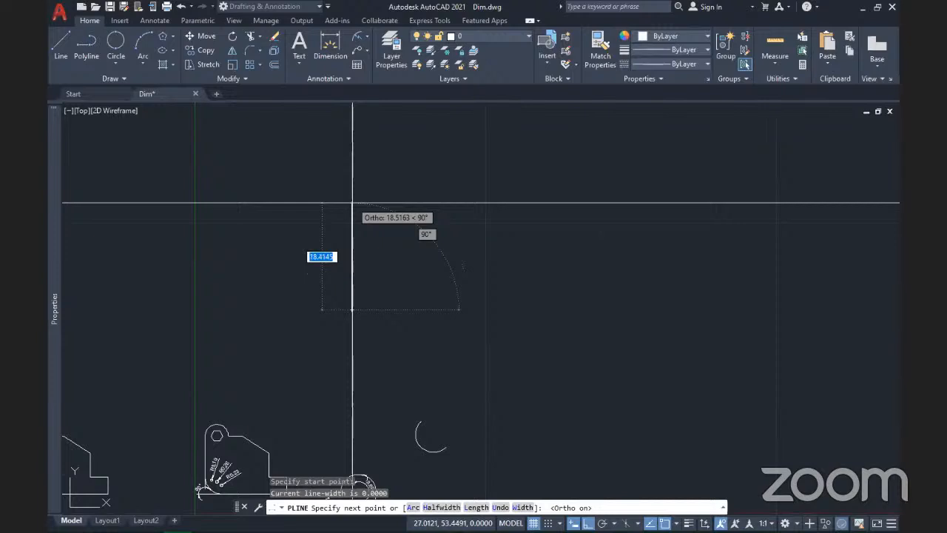
{"action": "left_click", "coordinate": [349, 201]}
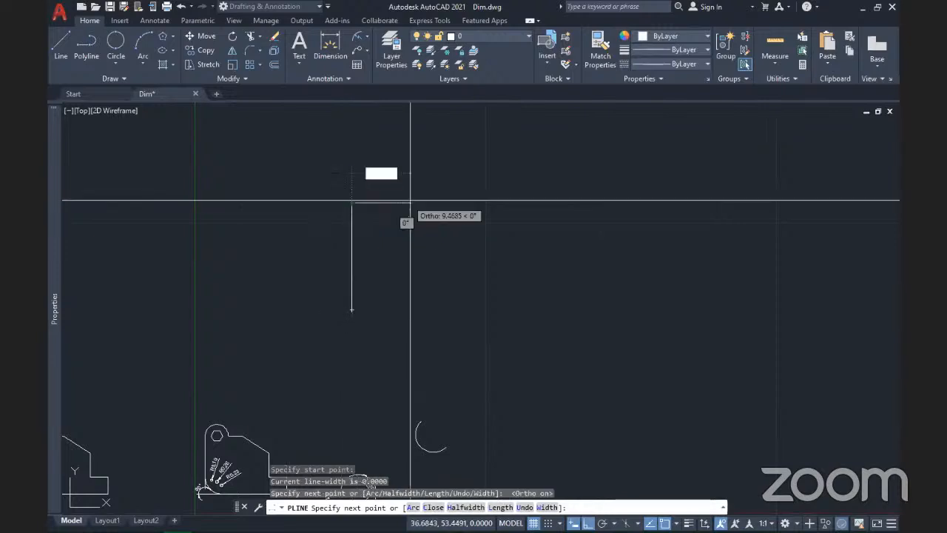
{"action": "left_click", "coordinate": [412, 200]}
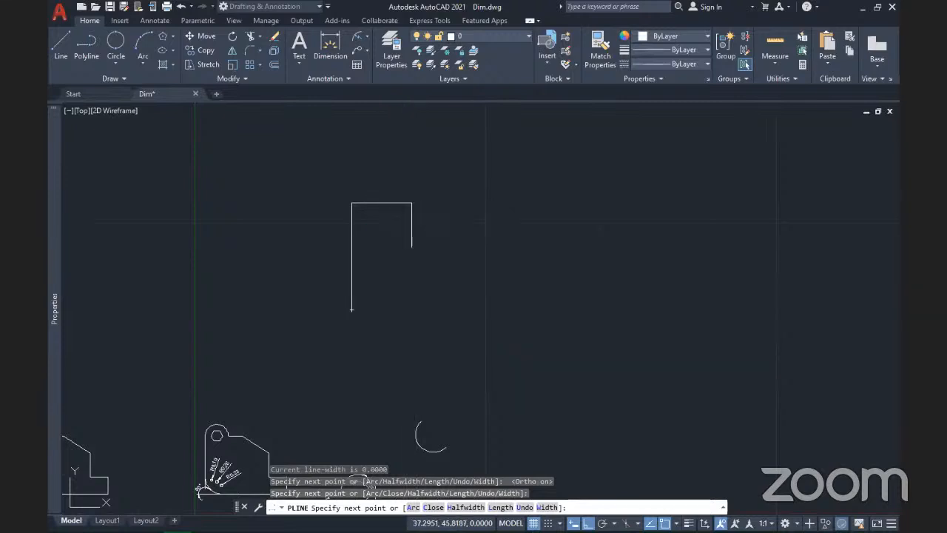
Step: Draw the stepped drops down the right, the bottom edge, and close the staircase outline
{"action": "left_click", "coordinate": [474, 247]}
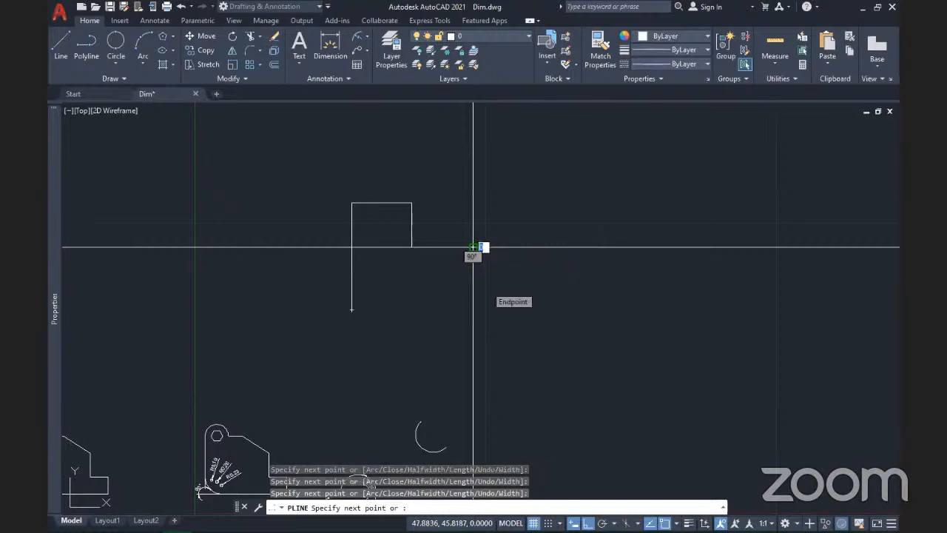
{"action": "left_click", "coordinate": [493, 297]}
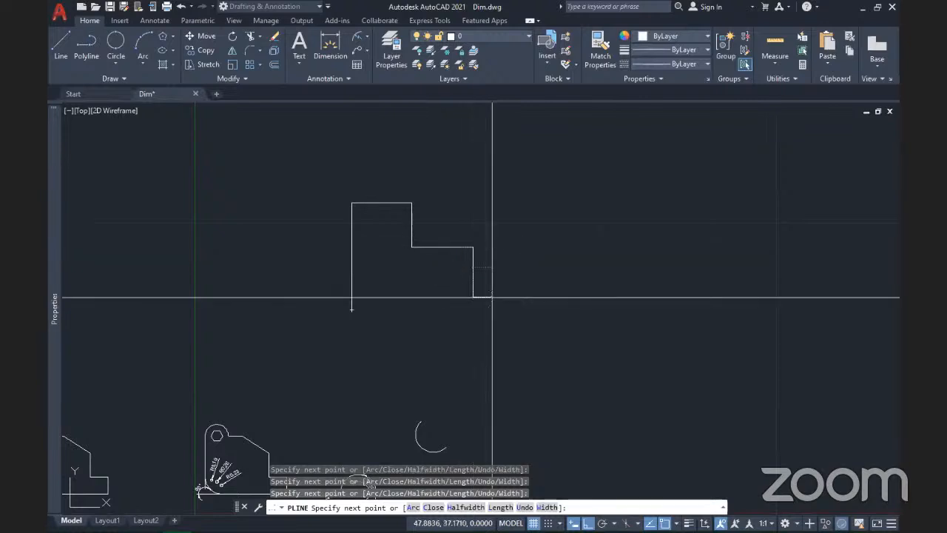
{"action": "left_click", "coordinate": [545, 296]}
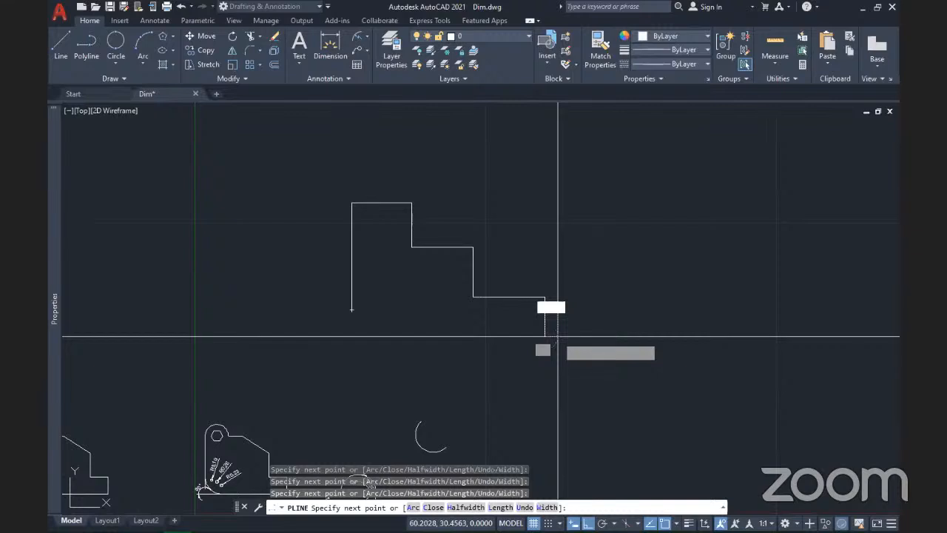
{"action": "left_click", "coordinate": [558, 337]}
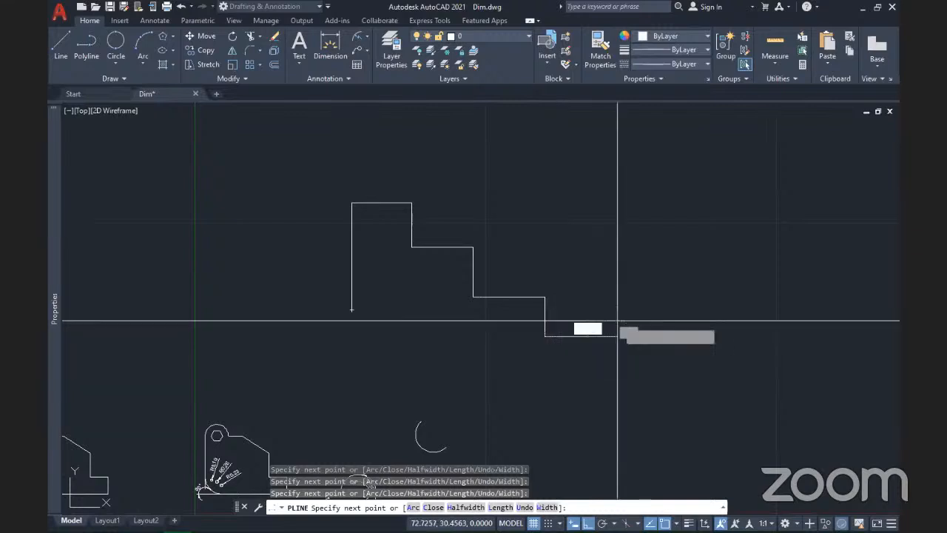
{"action": "left_click", "coordinate": [618, 322]}
{"action": "left_click", "coordinate": [611, 393]}
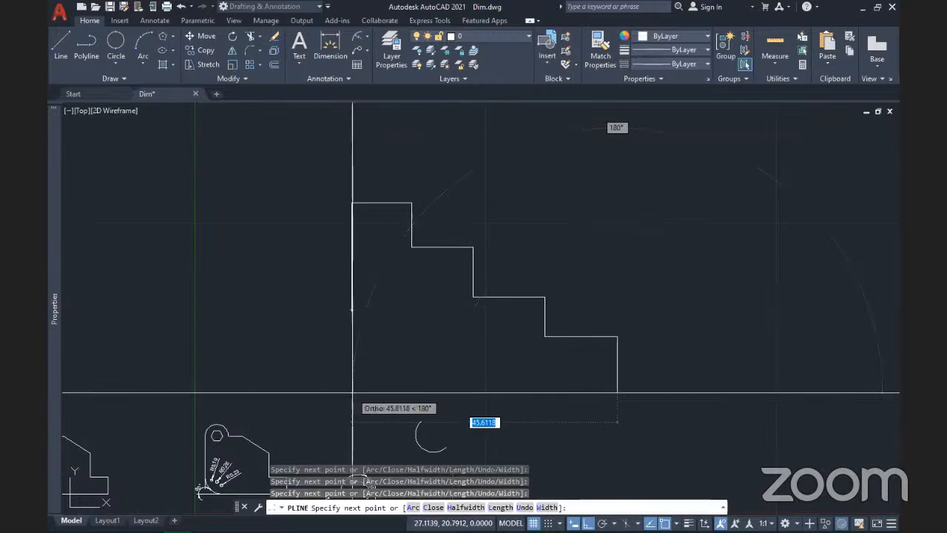
{"action": "left_click", "coordinate": [352, 325]}
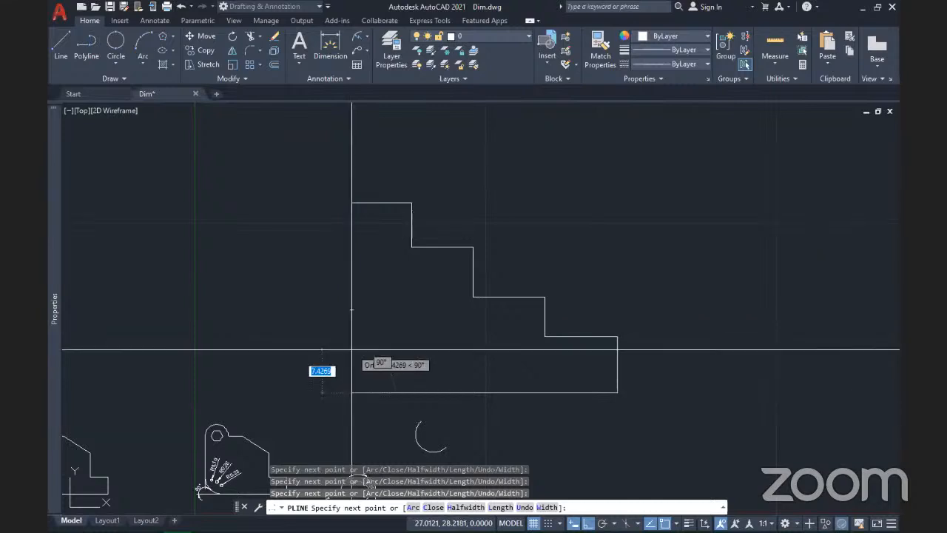
{"action": "left_click", "coordinate": [427, 507]}
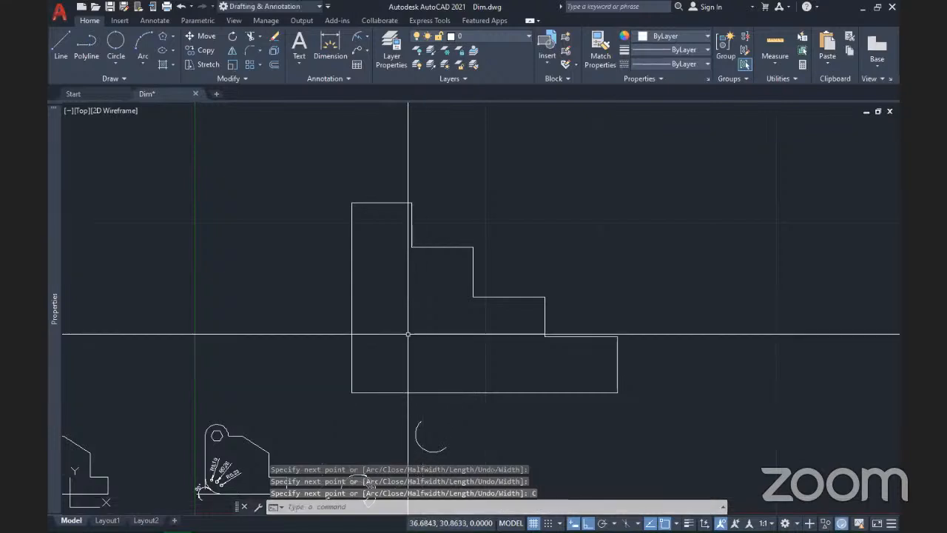
Step: Centre the new staircase outline and check the Annotate tab's Continue/Baseline dimension options
{"action": "middle_click_drag", "start_coordinate": [408, 334], "coordinate": [423, 318]}
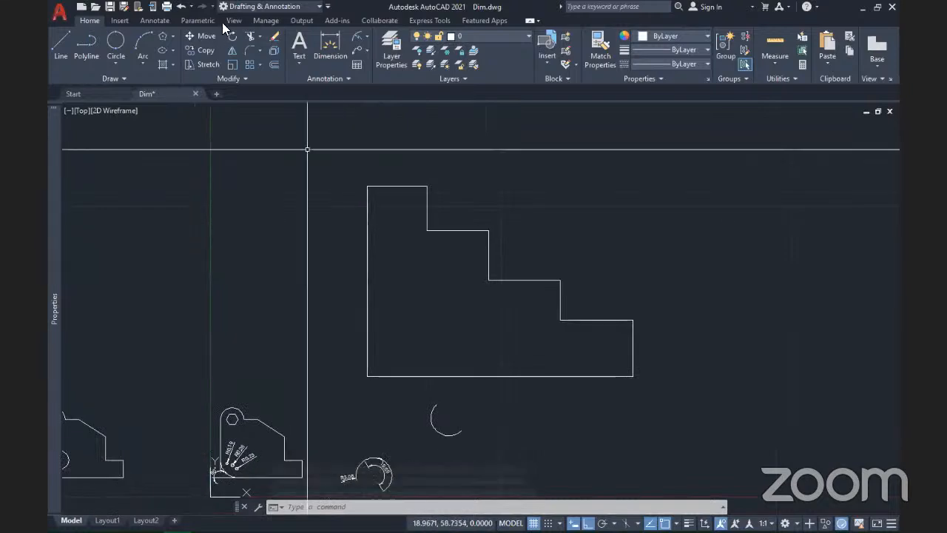
{"action": "left_click", "coordinate": [154, 20]}
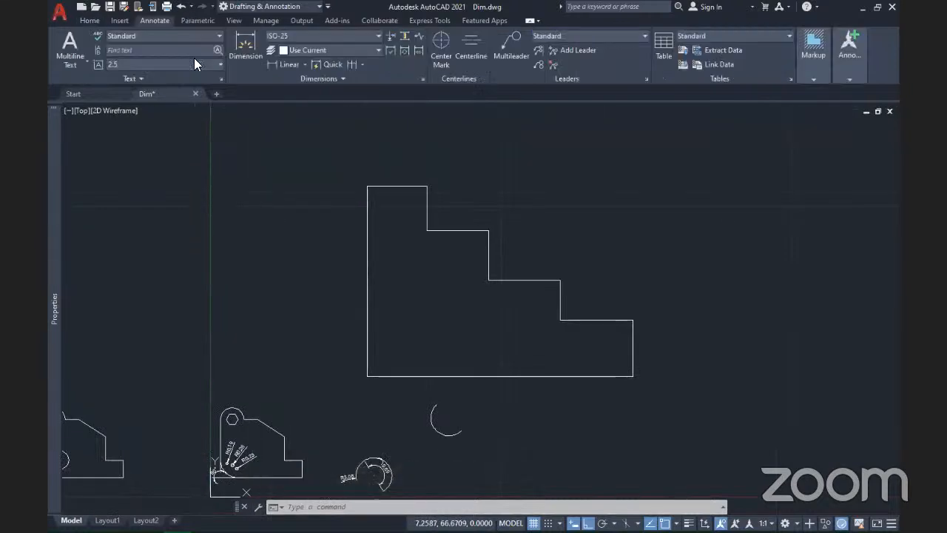
{"action": "left_click", "coordinate": [361, 64]}
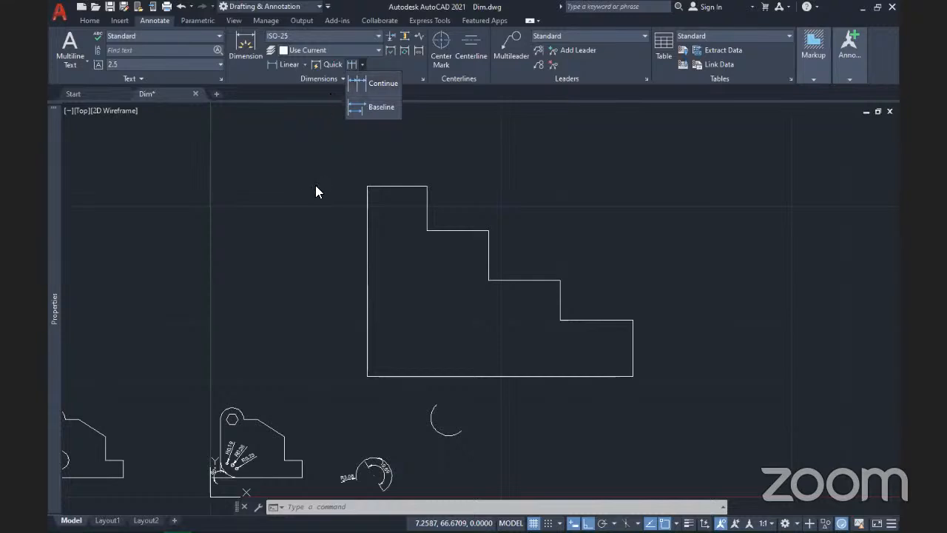
{"action": "left_click", "coordinate": [263, 74]}
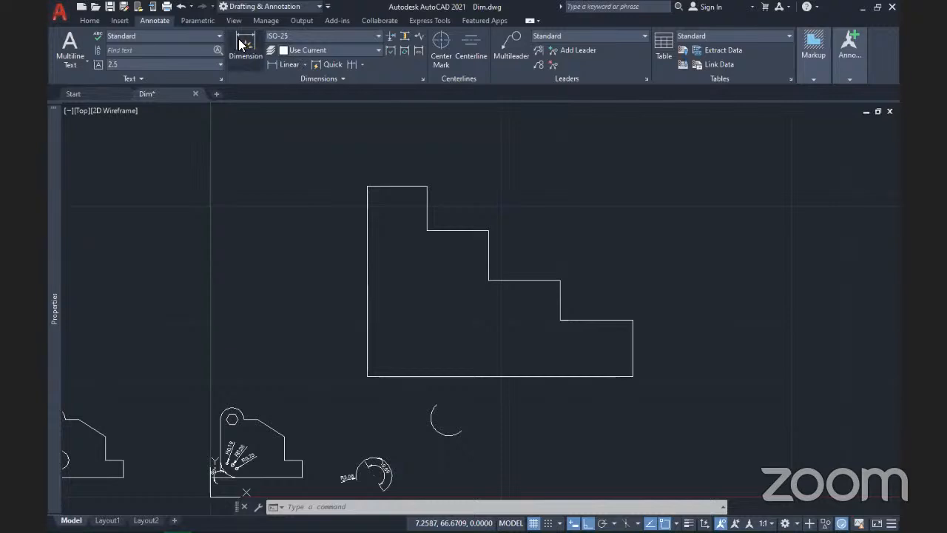
Step: Place a 10,28 linear dimension above the outline's top edge, corner to corner
{"action": "left_click", "coordinate": [281, 64]}
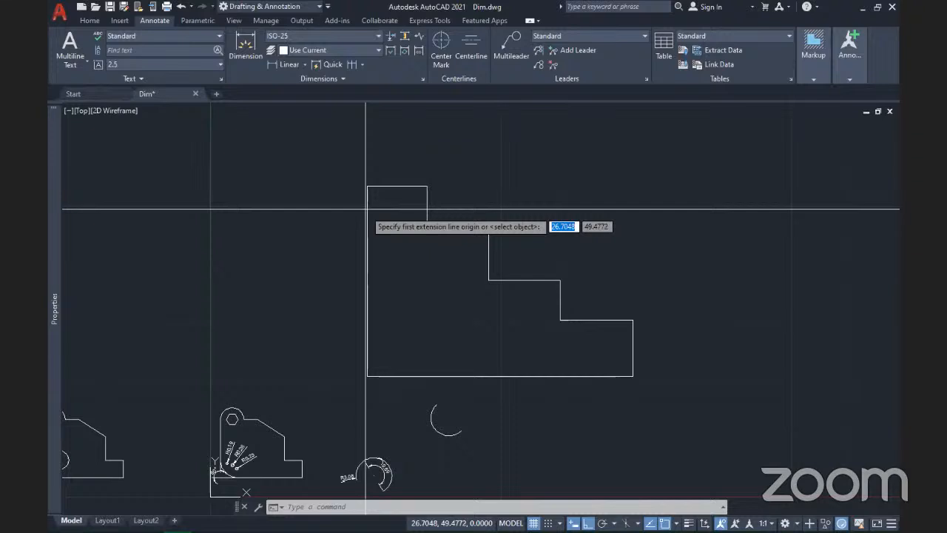
{"action": "scroll", "coordinate": [365, 209], "scroll_direction": "up", "scroll_amount": 3}
{"action": "mouse_move", "coordinate": [395, 212]}
{"action": "middle_mouse_down"}
{"action": "mouse_move", "coordinate": [385, 276]}
{"action": "mouse_move", "coordinate": [357, 341]}
{"action": "middle_mouse_up"}
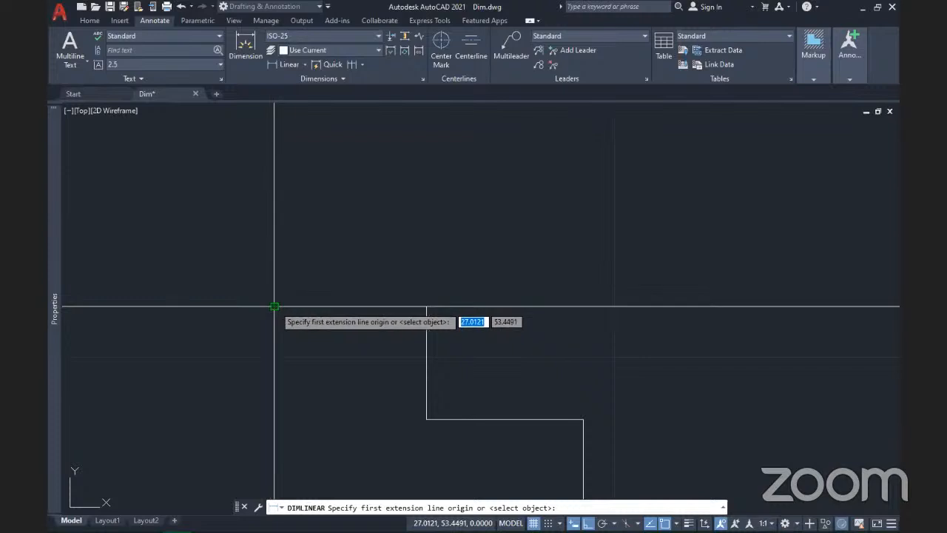
{"action": "left_click", "coordinate": [273, 305]}
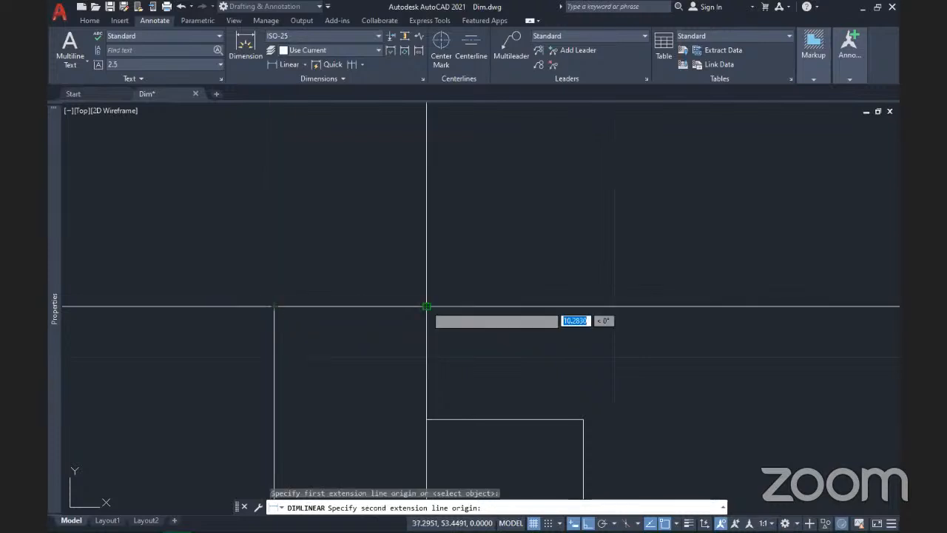
{"action": "left_click", "coordinate": [426, 306]}
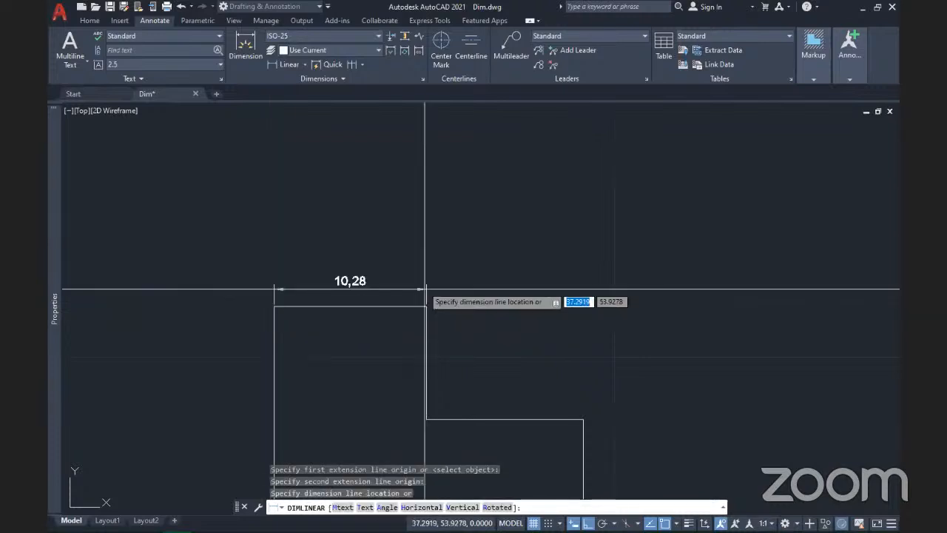
{"action": "left_click", "coordinate": [420, 250]}
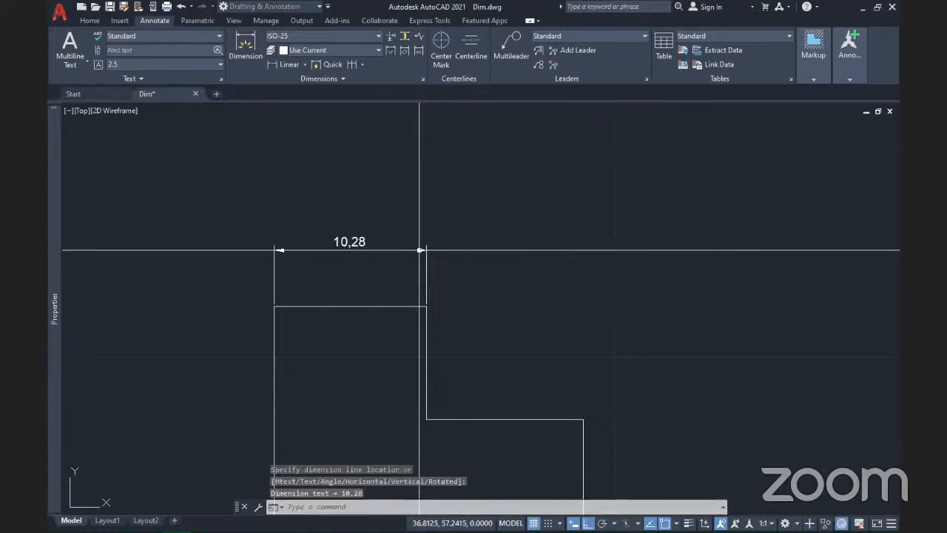
{"action": "scroll", "coordinate": [420, 250], "scroll_direction": "down", "scroll_amount": 4}
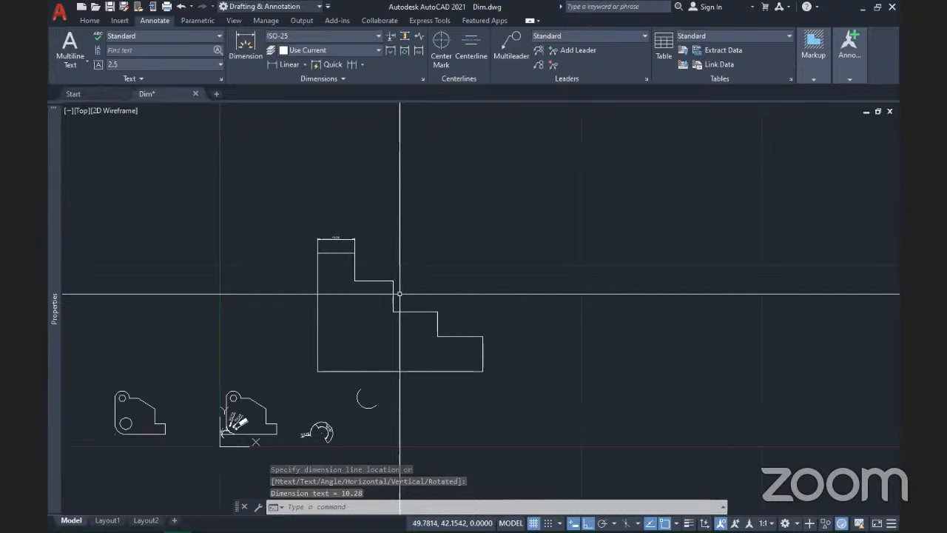
{"action": "left_click", "coordinate": [362, 65]}
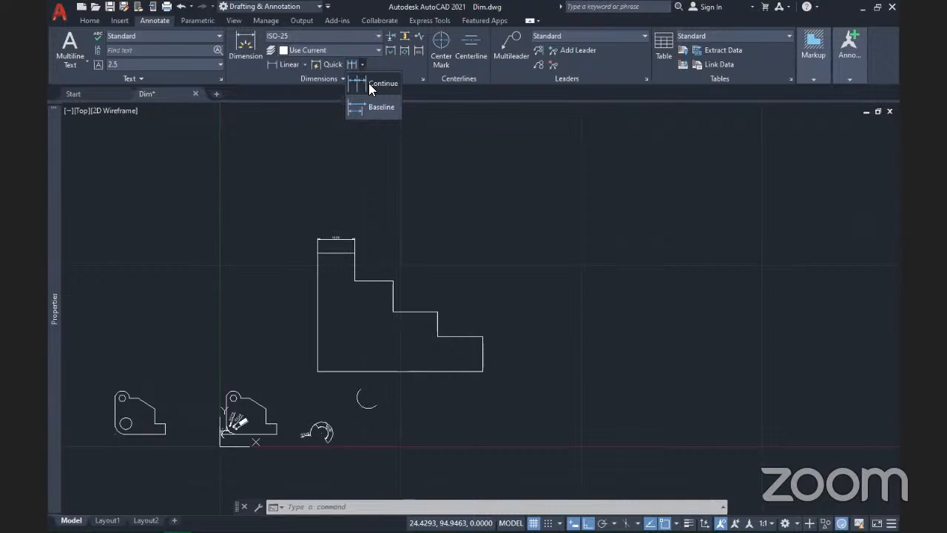
Step: Continue the dimension chain through the step corners with 10.59, 12.32 and 12.52
{"action": "left_click", "coordinate": [369, 85]}
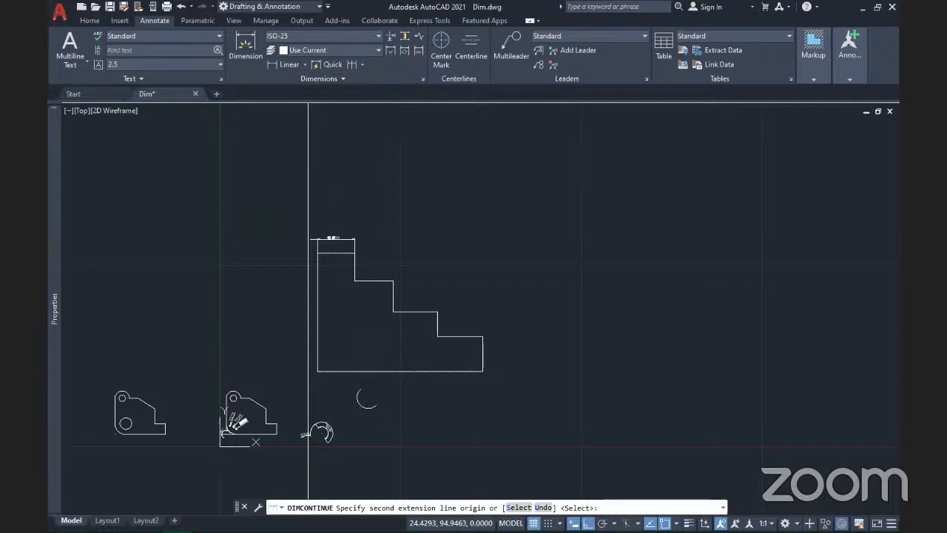
{"action": "scroll", "coordinate": [363, 263], "scroll_direction": "up", "scroll_amount": 4}
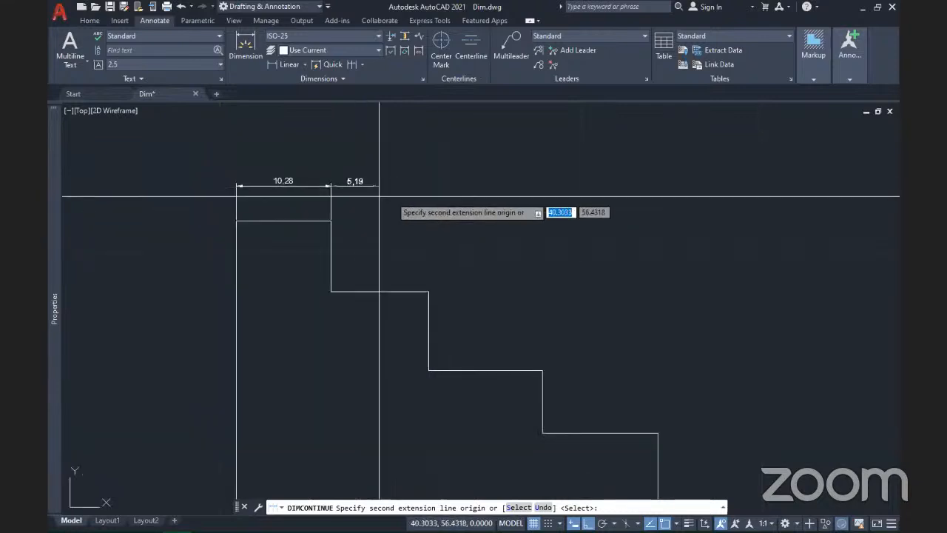
{"action": "left_click", "coordinate": [429, 293]}
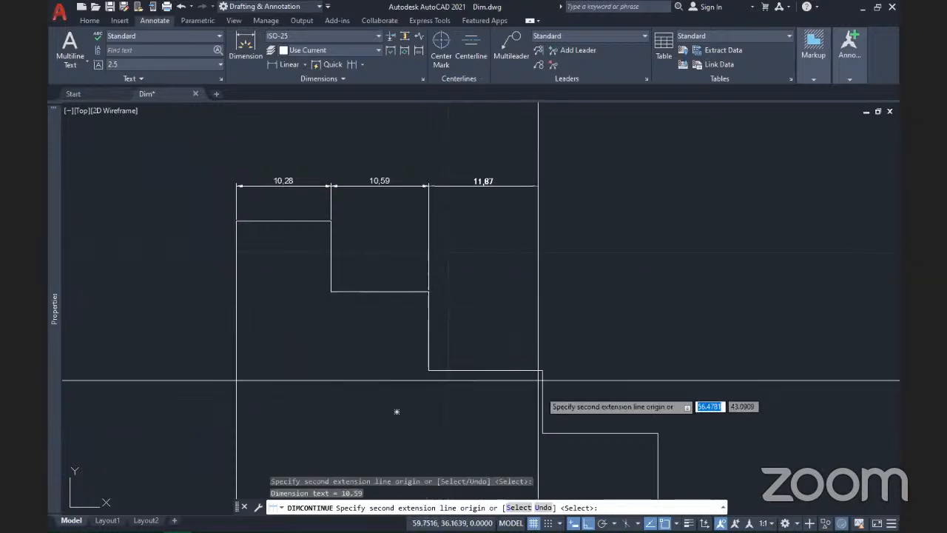
{"action": "left_click", "coordinate": [543, 370]}
{"action": "mouse_move", "coordinate": [576, 388]}
{"action": "middle_mouse_down"}
{"action": "mouse_move", "coordinate": [456, 309]}
{"action": "mouse_move", "coordinate": [400, 328]}
{"action": "mouse_move", "coordinate": [432, 371]}
{"action": "middle_mouse_up"}
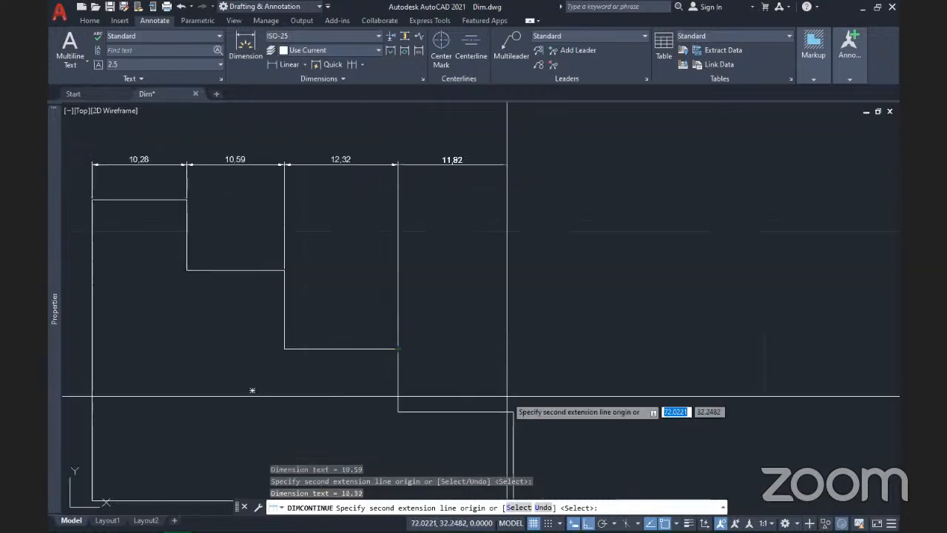
{"action": "left_click", "coordinate": [515, 411]}
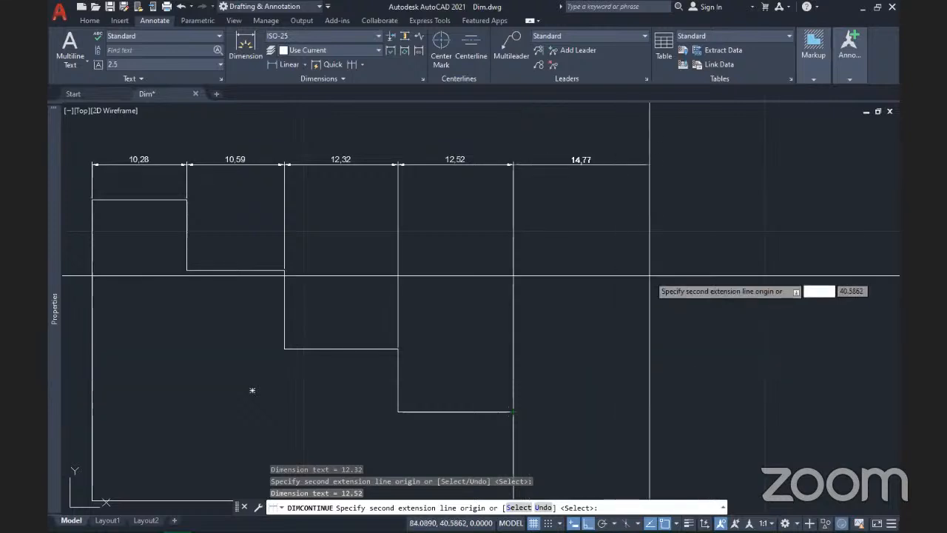
{"action": "key", "text": "Return"}
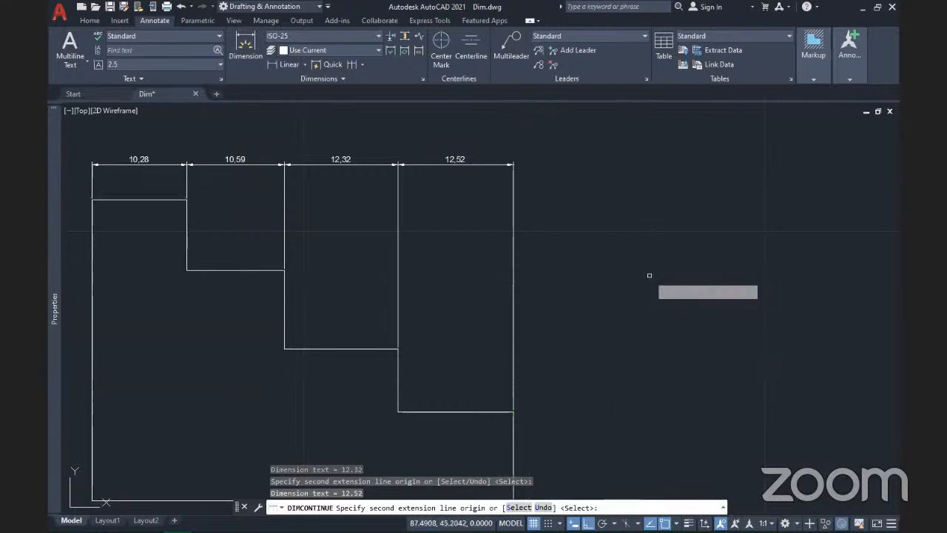
Step: Continue from the 12.52 dimension with 19.4, 24.33 and 9.34, then end the command
{"action": "scroll", "coordinate": [649, 275], "scroll_direction": "down", "scroll_amount": 2}
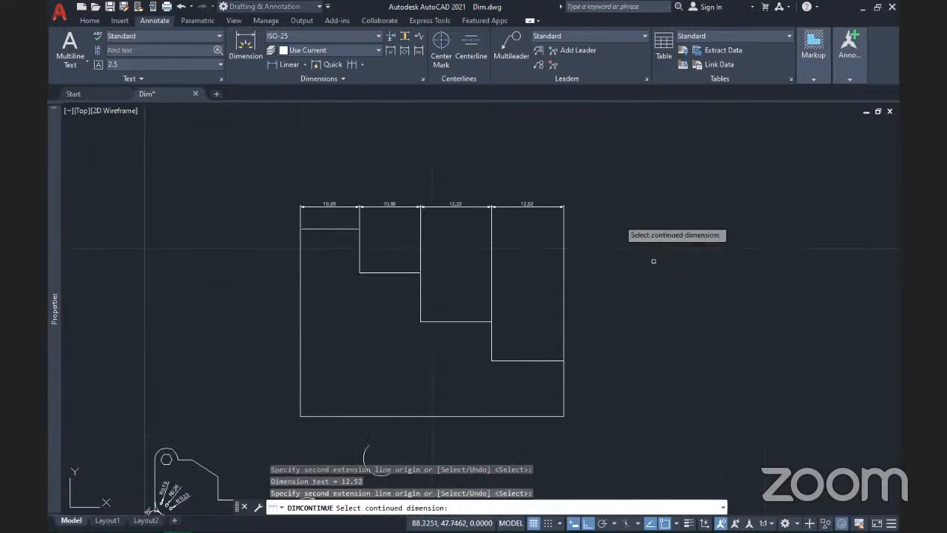
{"action": "left_click", "coordinate": [565, 250]}
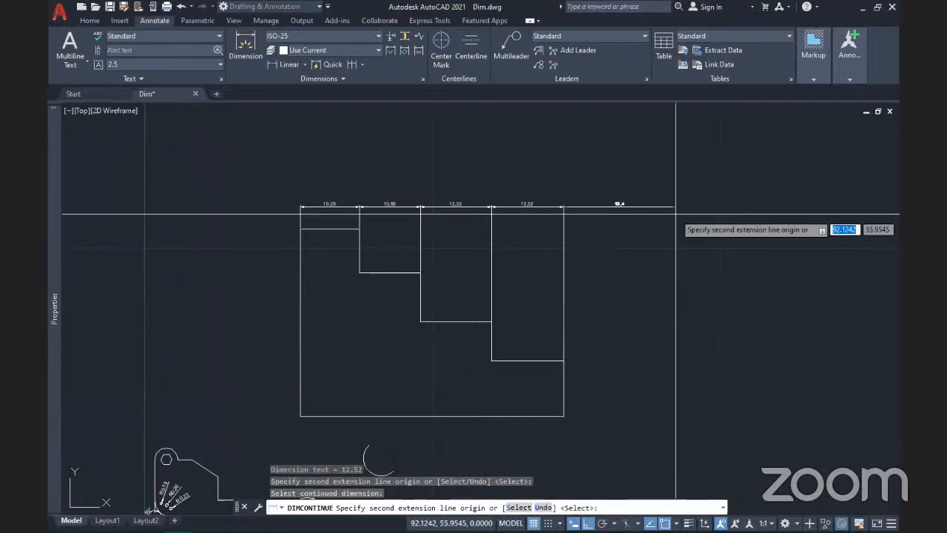
{"action": "left_click", "coordinate": [675, 215]}
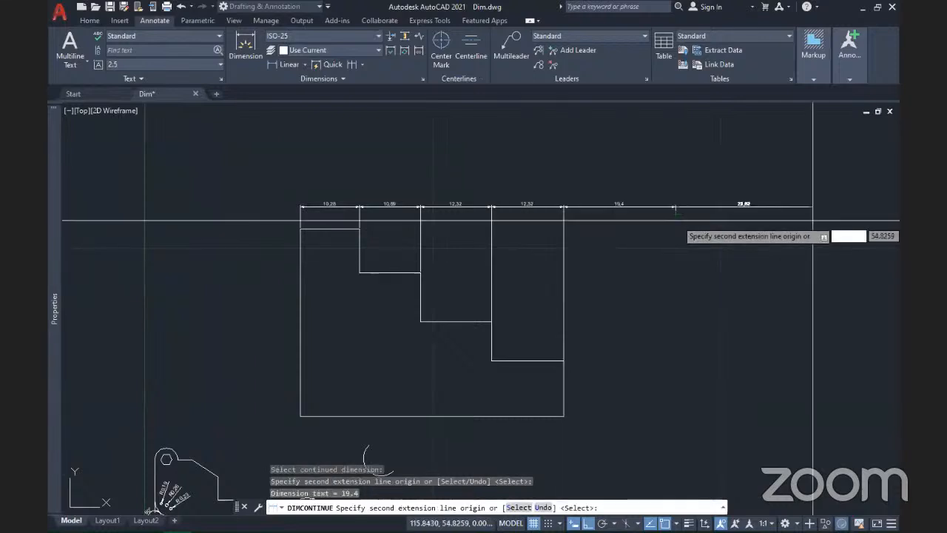
{"action": "left_click", "coordinate": [817, 216]}
{"action": "left_click", "coordinate": [869, 243]}
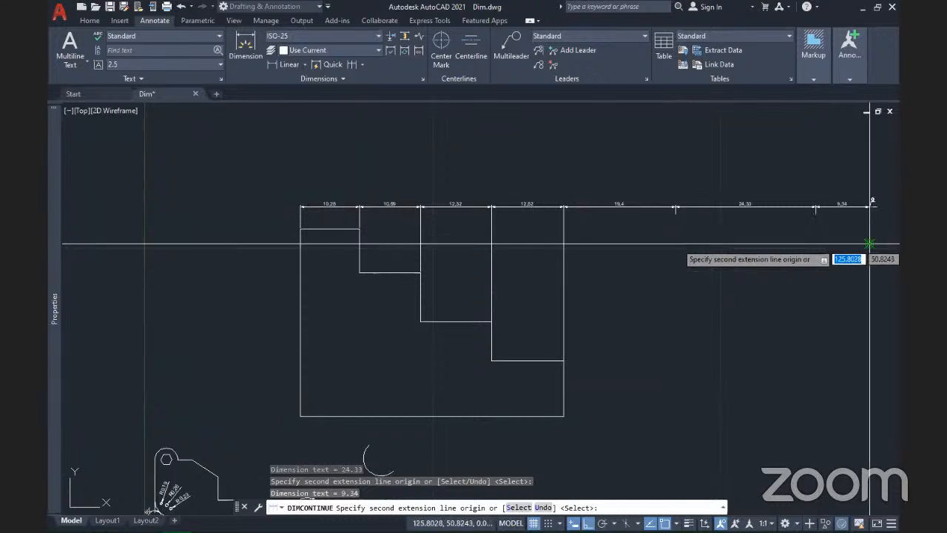
{"action": "key", "text": "Return"}
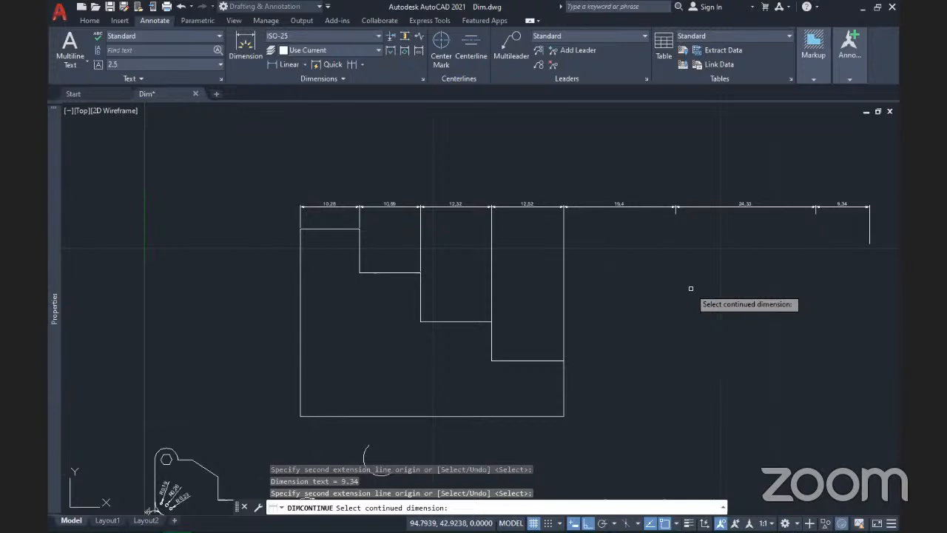
{"action": "key", "text": "Escape"}
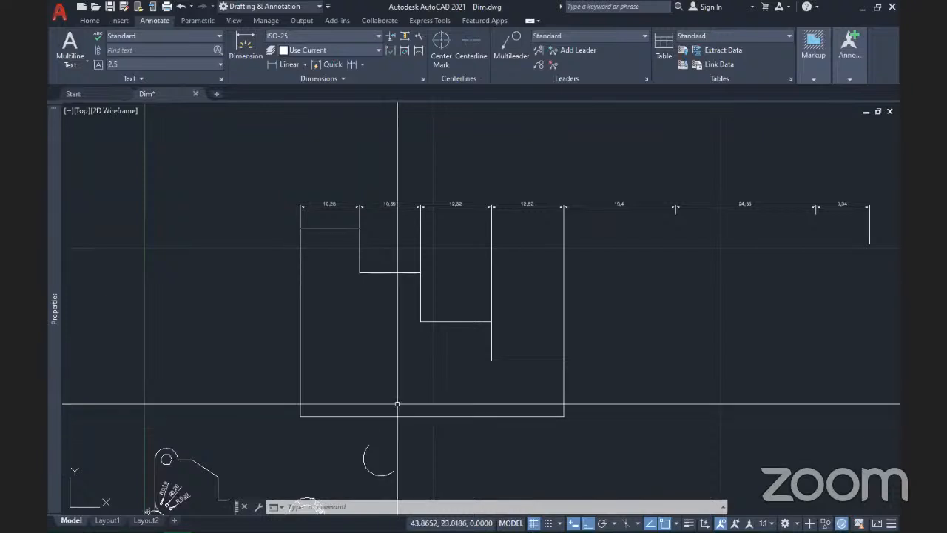
Step: Dismiss the Continue/Baseline list and window-select the stepped polyline outline
{"action": "left_click", "coordinate": [363, 64]}
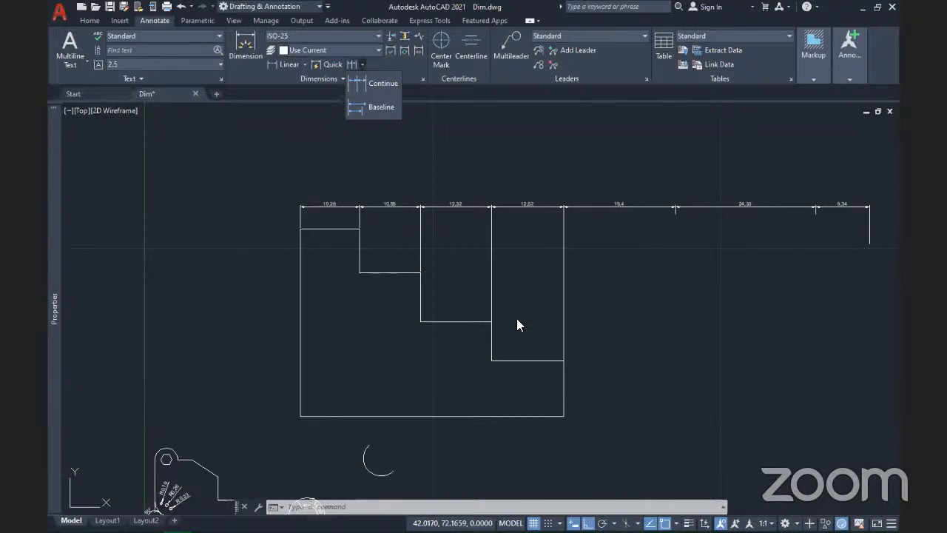
{"action": "scroll", "coordinate": [704, 252], "scroll_direction": "down", "scroll_amount": 4}
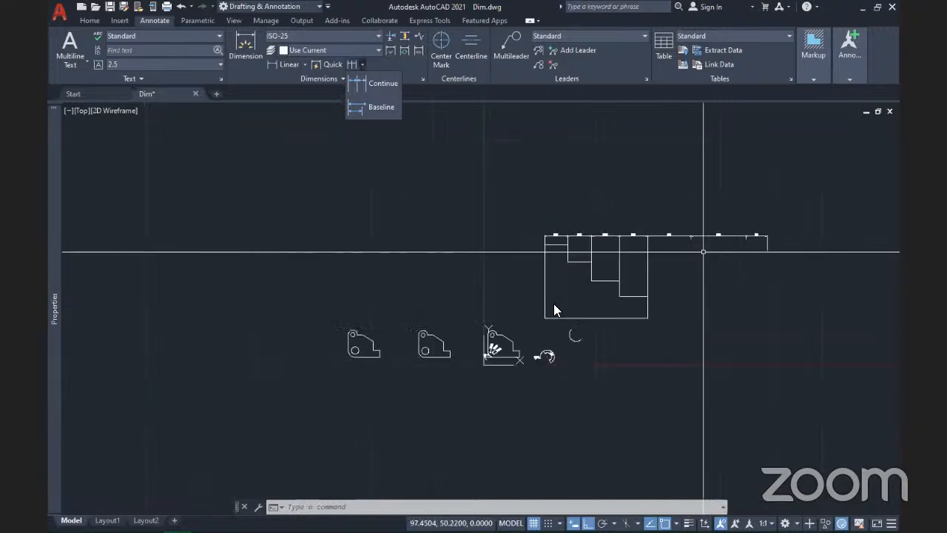
{"action": "key", "text": "Escape"}
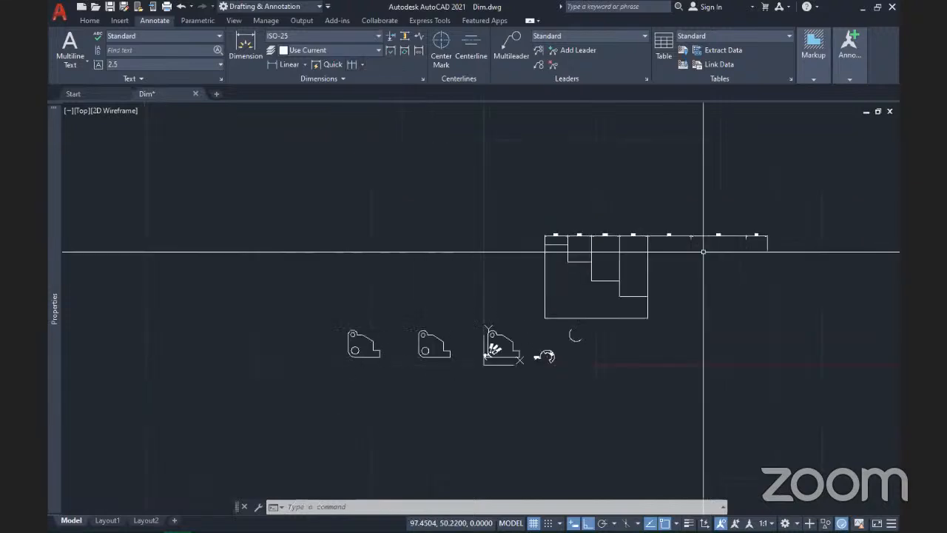
{"action": "left_click", "coordinate": [544, 302]}
{"action": "left_click", "coordinate": [524, 288]}
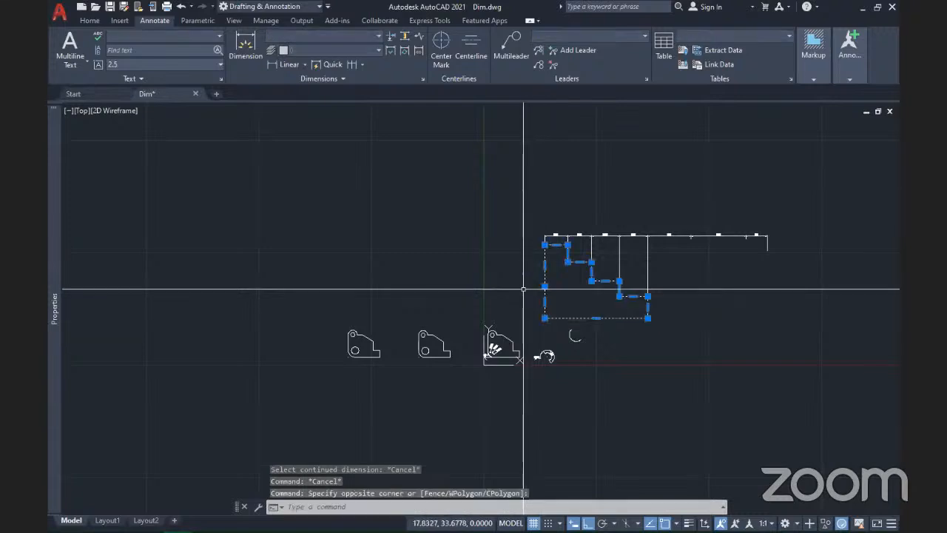
{"action": "key", "text": "Escape"}
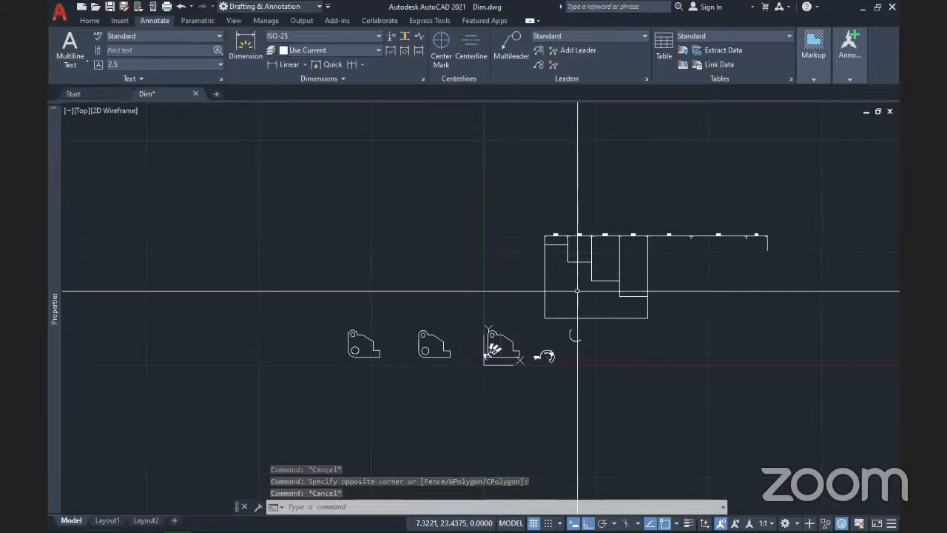
{"action": "left_click", "coordinate": [556, 283]}
{"action": "left_click", "coordinate": [491, 274]}
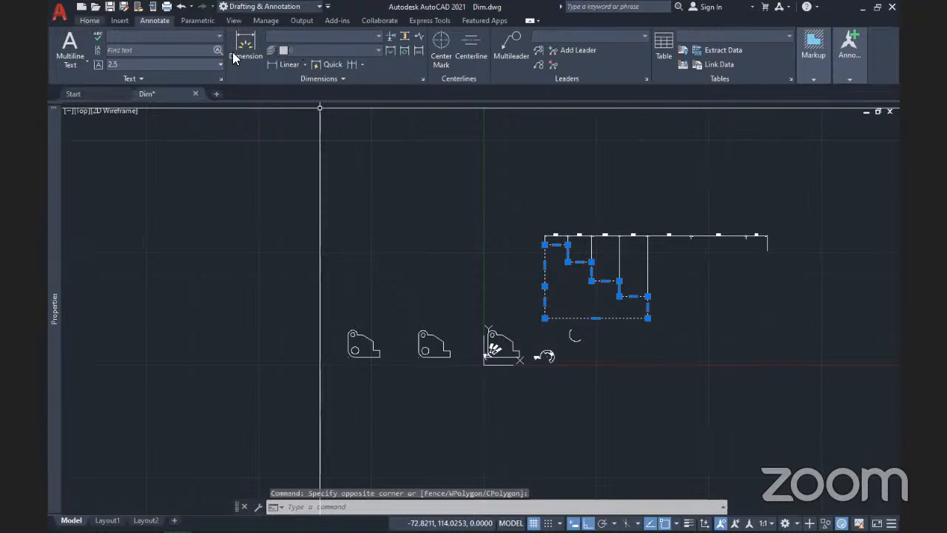
{"action": "left_click", "coordinate": [88, 21]}
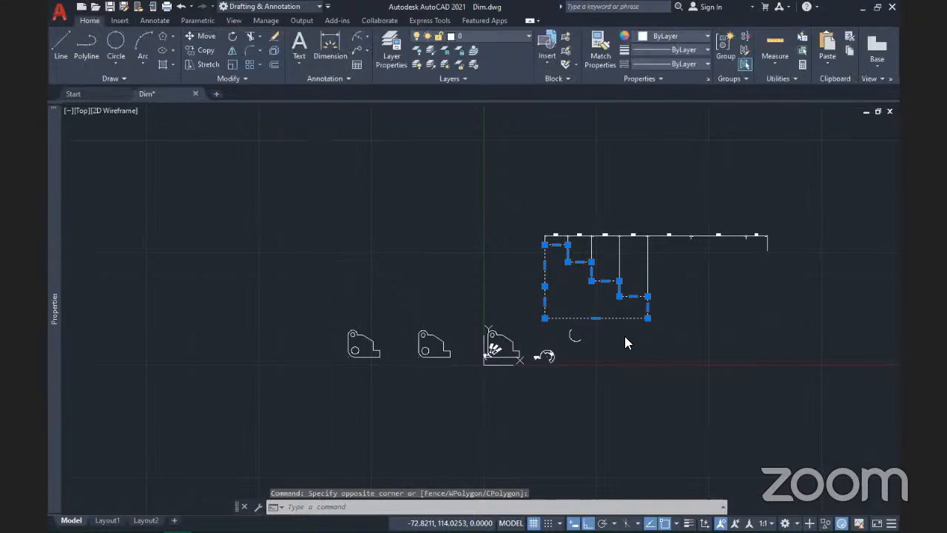
Step: Mirror the outline about a vertical line to its left, keeping the source objects
{"action": "left_click", "coordinate": [232, 51]}
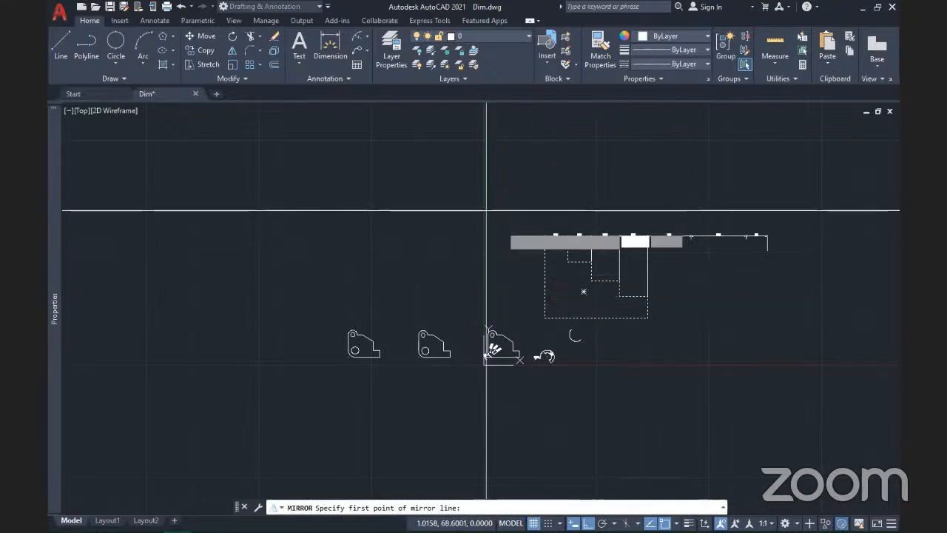
{"action": "left_click", "coordinate": [503, 230]}
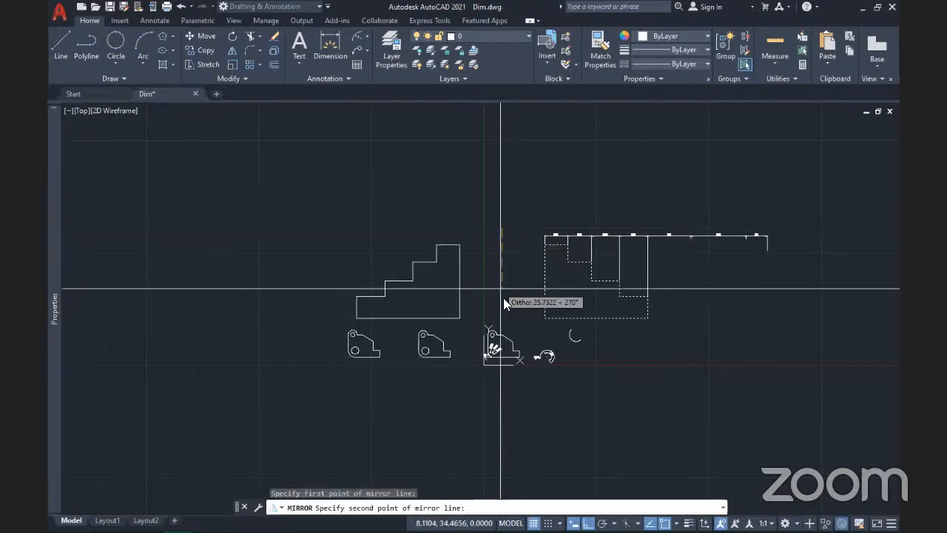
{"action": "left_click", "coordinate": [503, 297]}
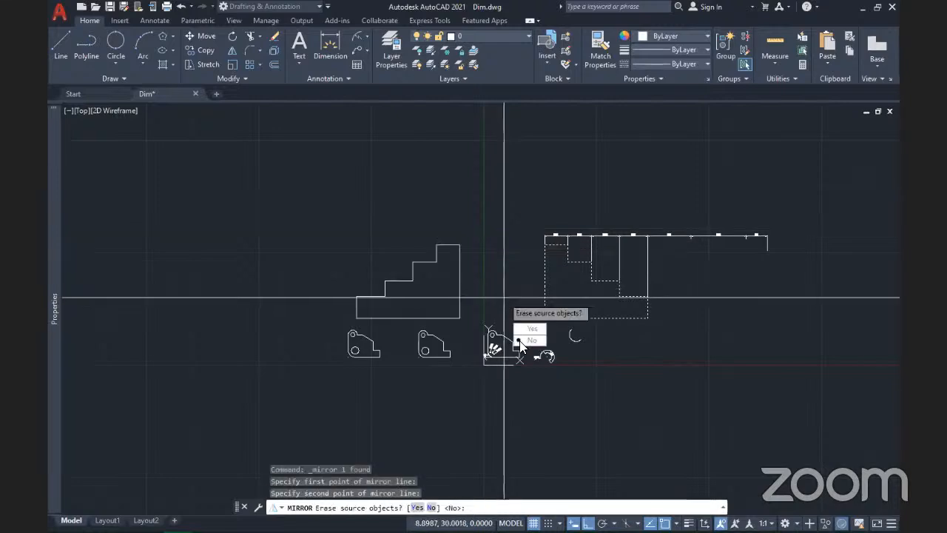
{"action": "key", "text": "Return"}
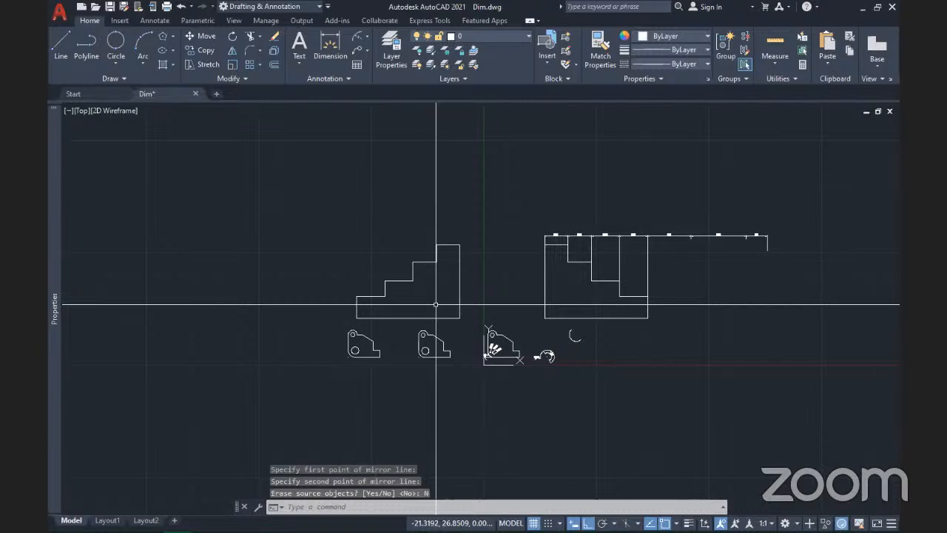
{"action": "scroll", "coordinate": [418, 308], "scroll_direction": "up", "scroll_amount": 2}
{"action": "scroll", "coordinate": [415, 265], "scroll_direction": "up", "scroll_amount": 2}
{"action": "mouse_move", "coordinate": [418, 266]}
{"action": "middle_mouse_down"}
{"action": "mouse_move", "coordinate": [631, 270]}
{"action": "mouse_move", "coordinate": [552, 317]}
{"action": "middle_mouse_up"}
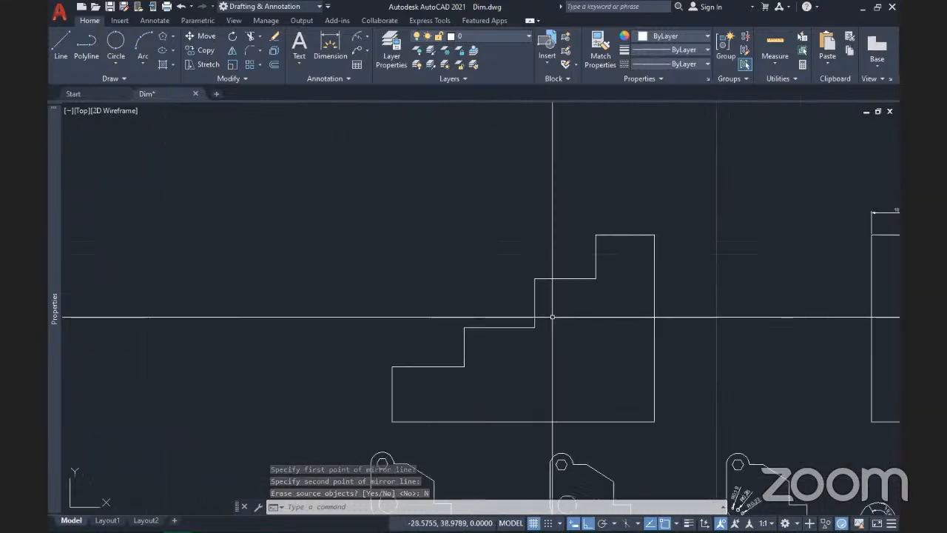
{"action": "left_click", "coordinate": [367, 35]}
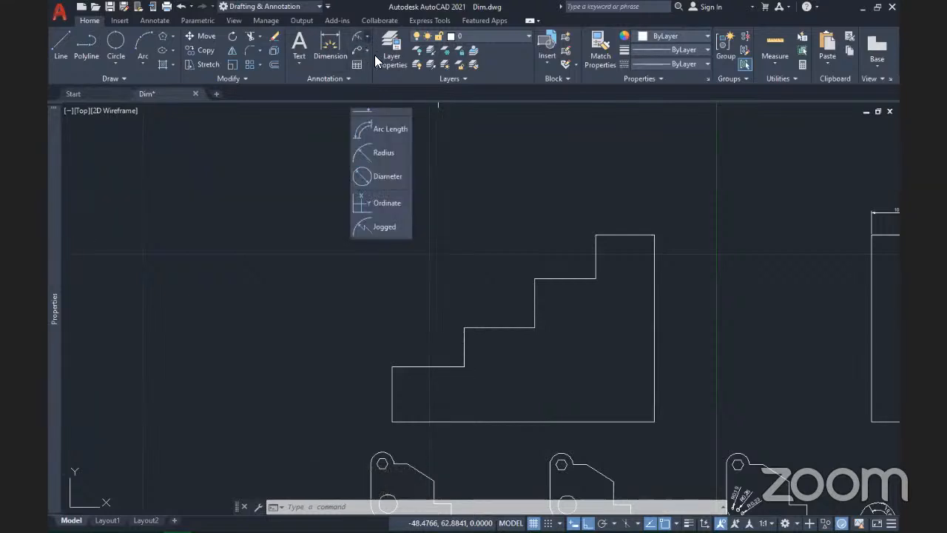
{"action": "left_click", "coordinate": [375, 55]}
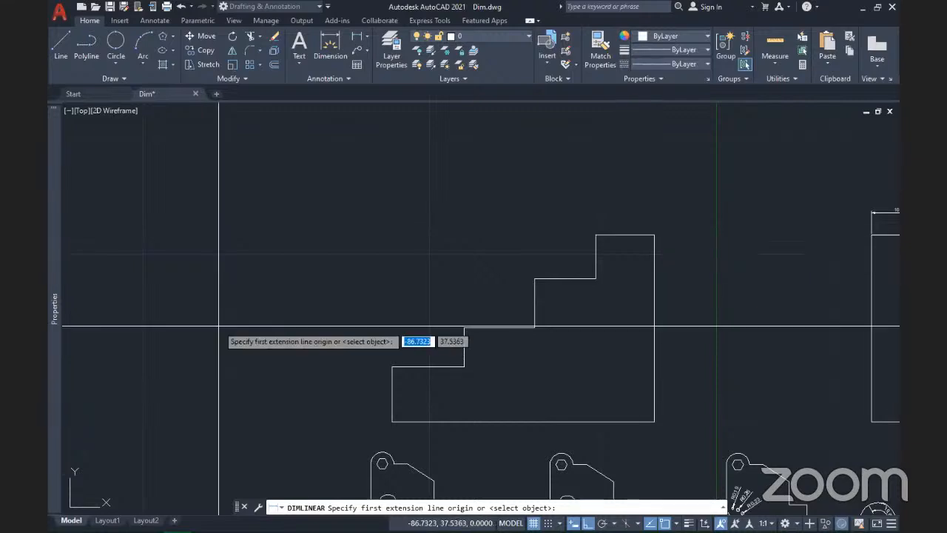
{"action": "left_click", "coordinate": [392, 367]}
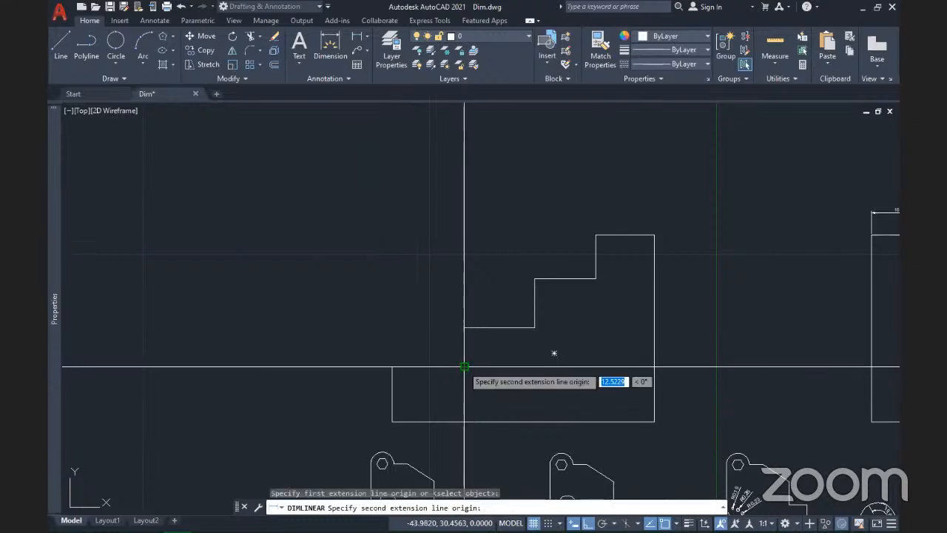
{"action": "left_click", "coordinate": [464, 367]}
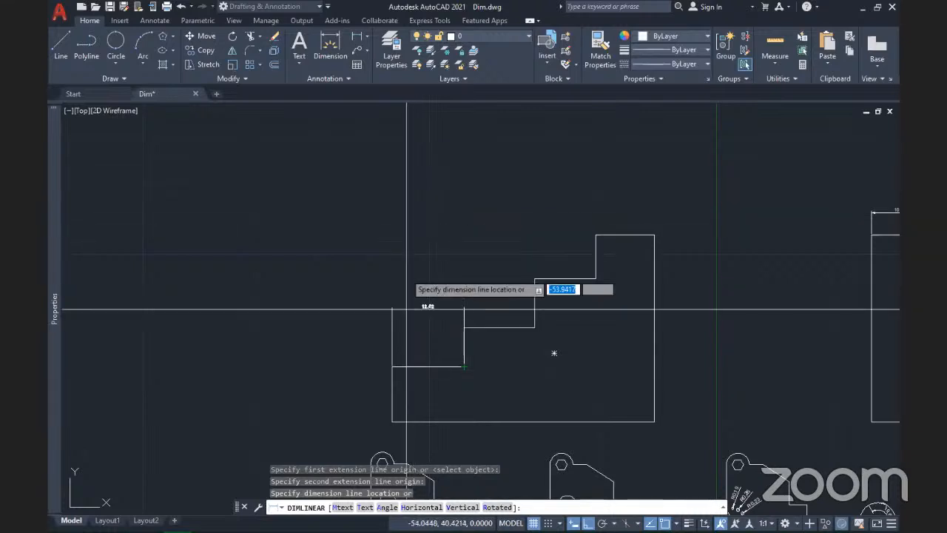
{"action": "left_click", "coordinate": [376, 213]}
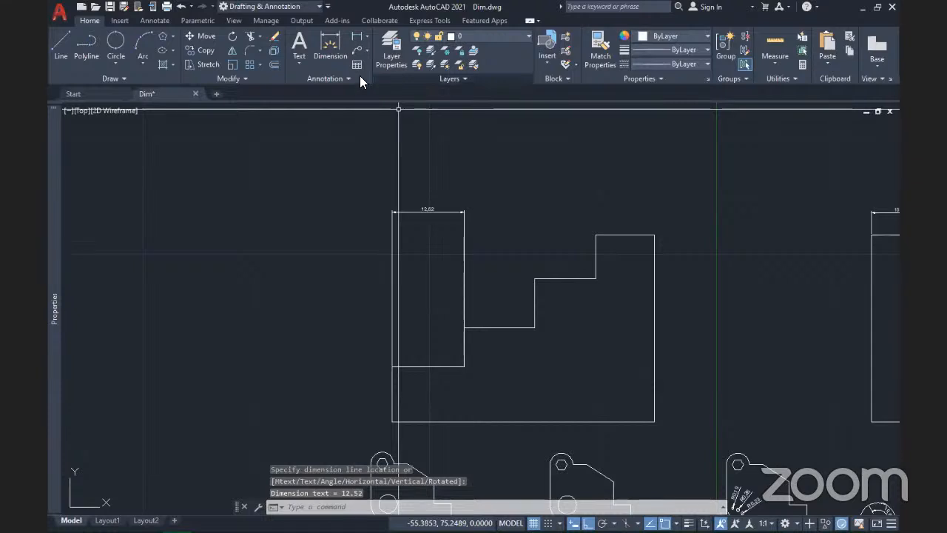
{"action": "key", "text": "Escape"}
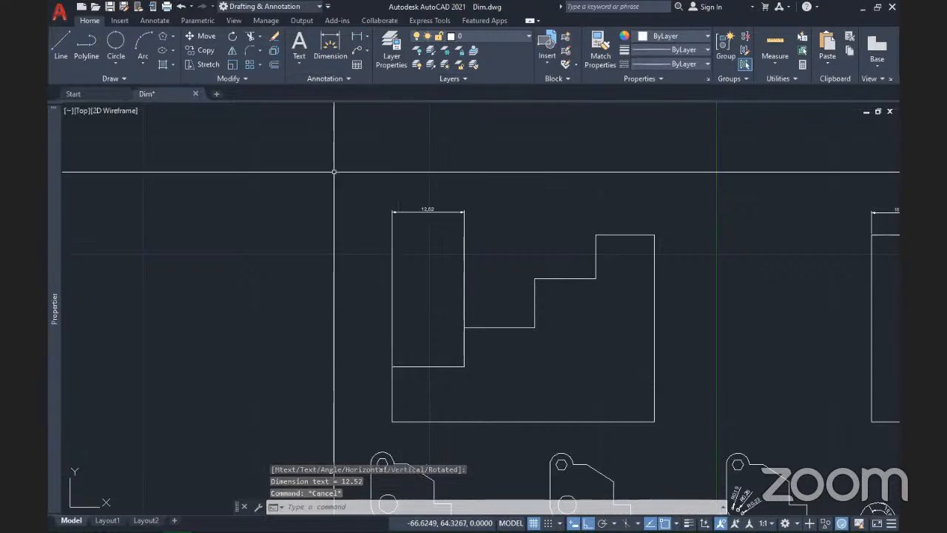
{"action": "key", "text": "ctrl+z"}
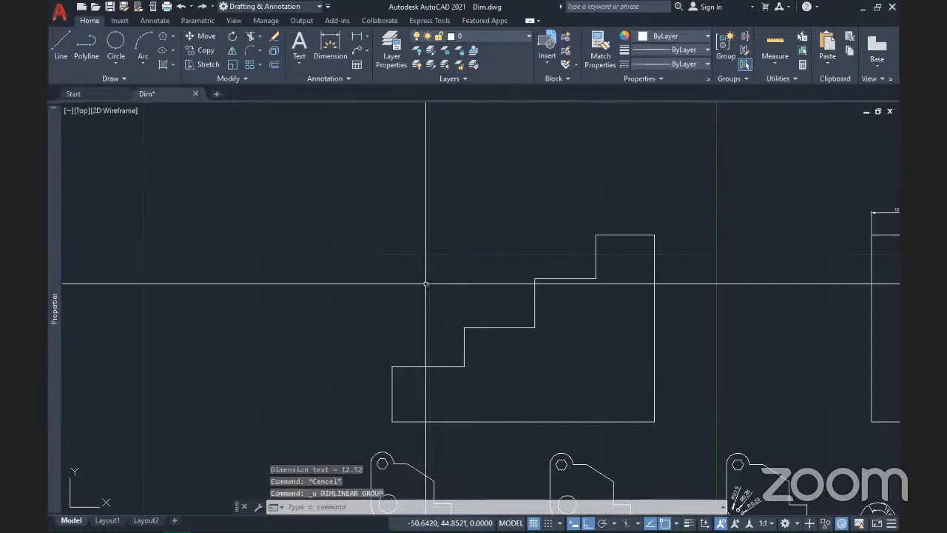
Step: Dimension the lowest step from the outline's left corner with a 12,52 linear dimension
{"action": "left_click", "coordinate": [359, 37]}
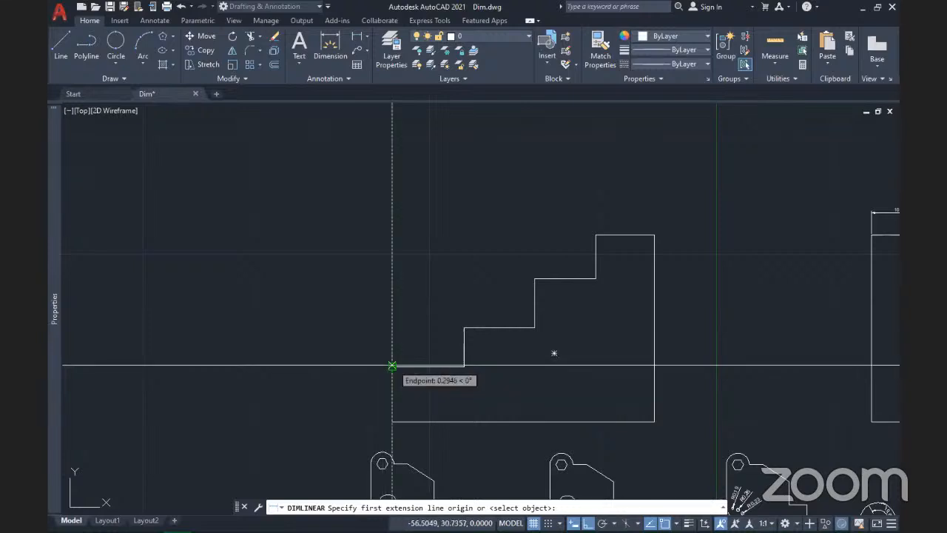
{"action": "left_click", "coordinate": [392, 366]}
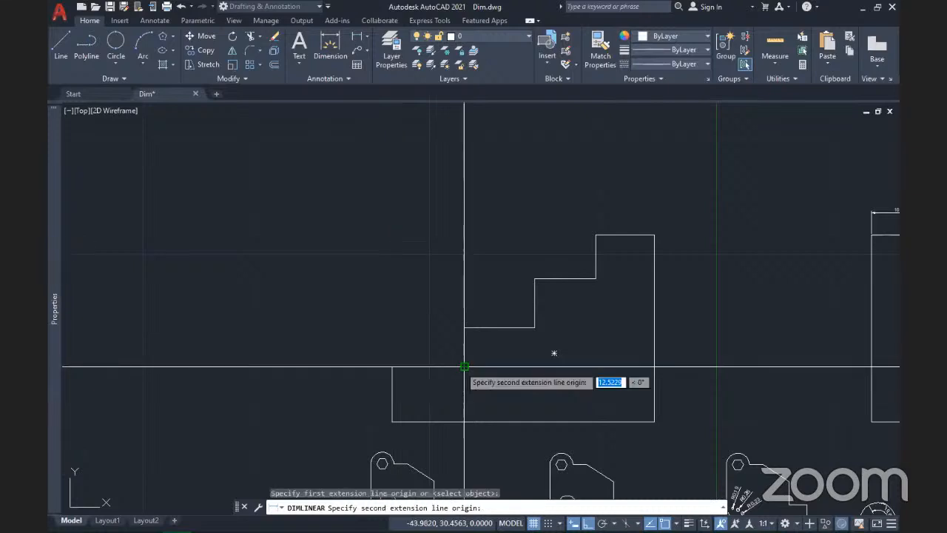
{"action": "left_click", "coordinate": [464, 366]}
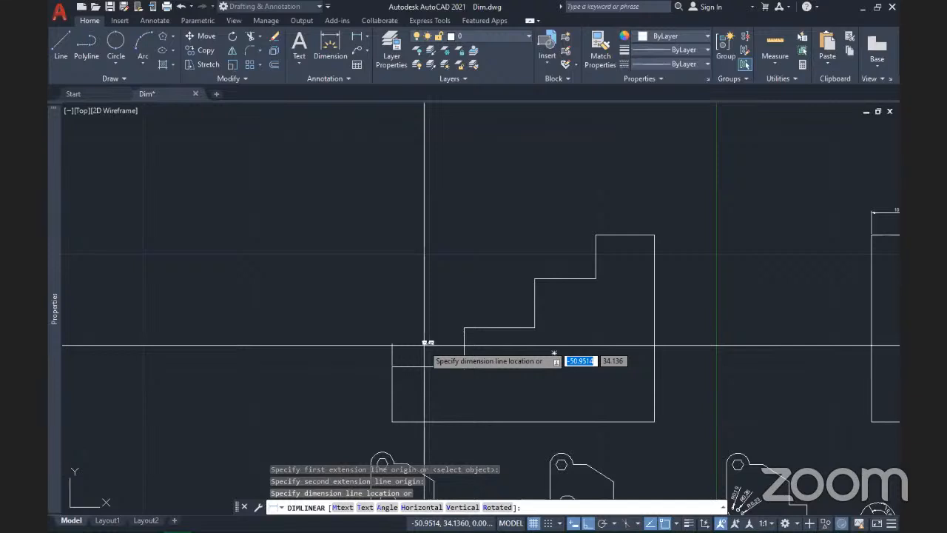
{"action": "left_click", "coordinate": [422, 340]}
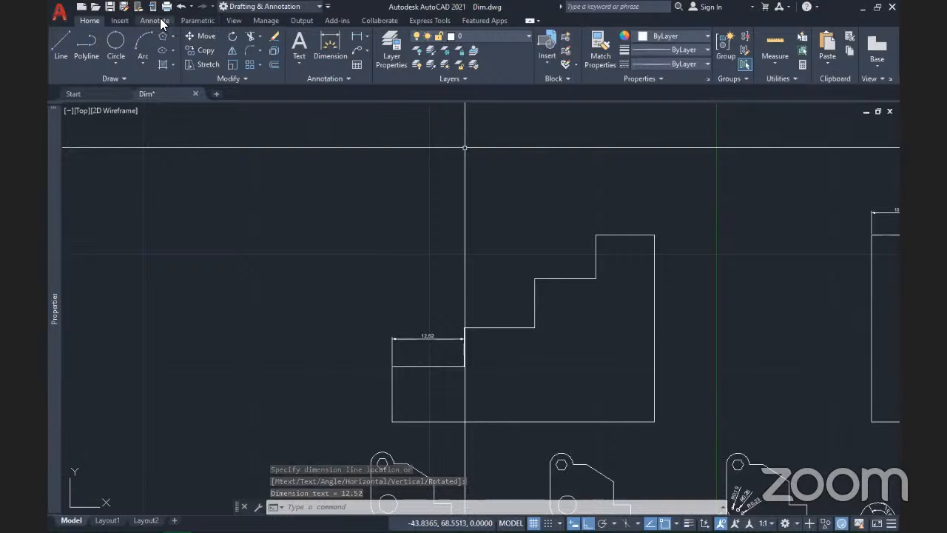
Step: Stack baseline dimensions 24,84, 35,43 and 45,71 from the 12,52 dimension's left edge
{"action": "left_click", "coordinate": [154, 20]}
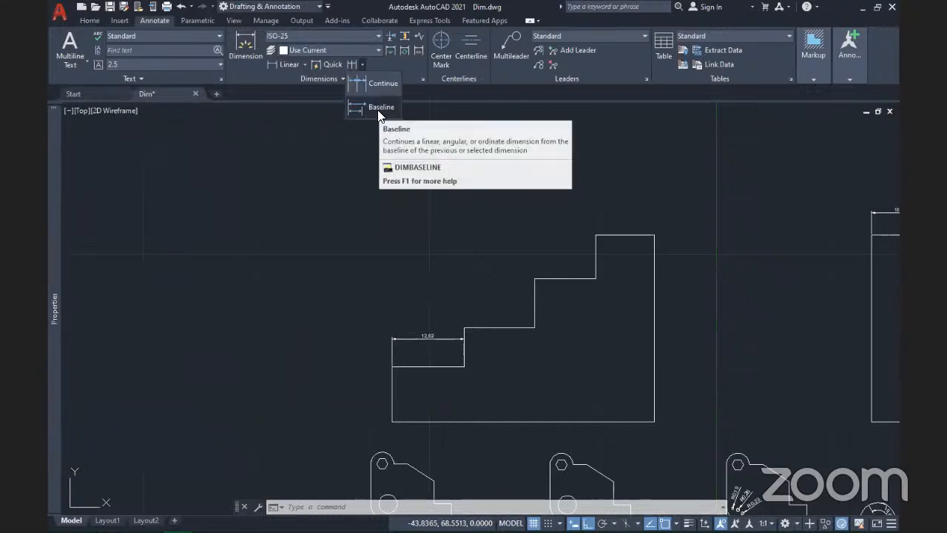
{"action": "left_click", "coordinate": [367, 107]}
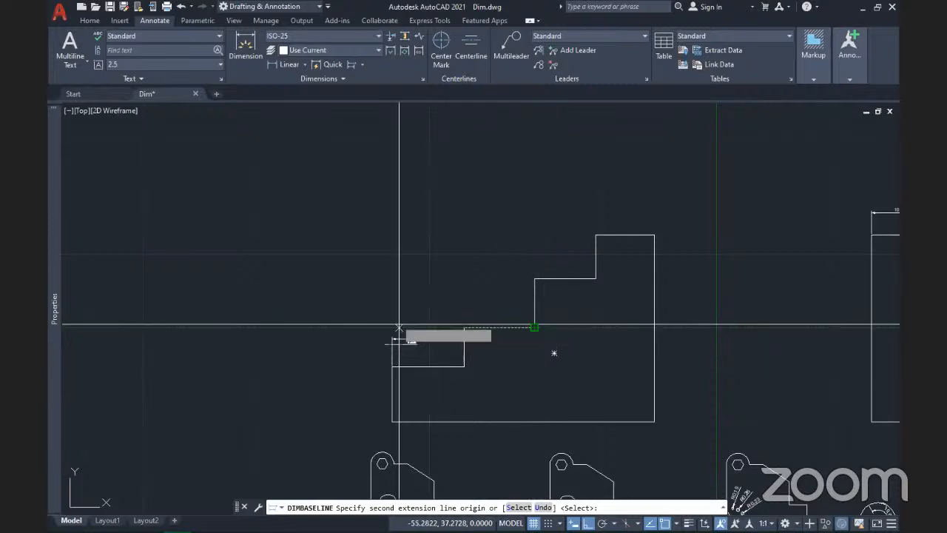
{"action": "scroll", "coordinate": [429, 341], "scroll_direction": "up", "scroll_amount": 5}
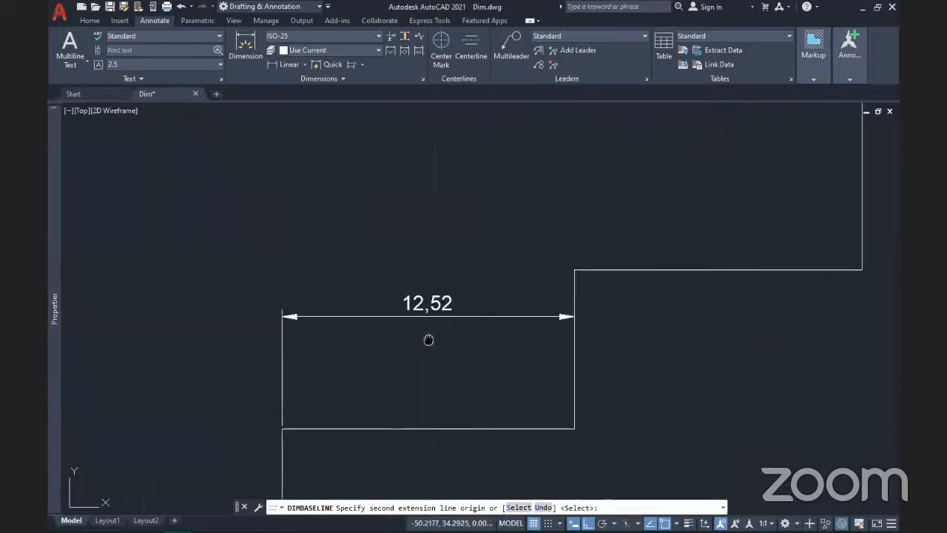
{"action": "middle_click_drag", "start_coordinate": [430, 336], "coordinate": [374, 351]}
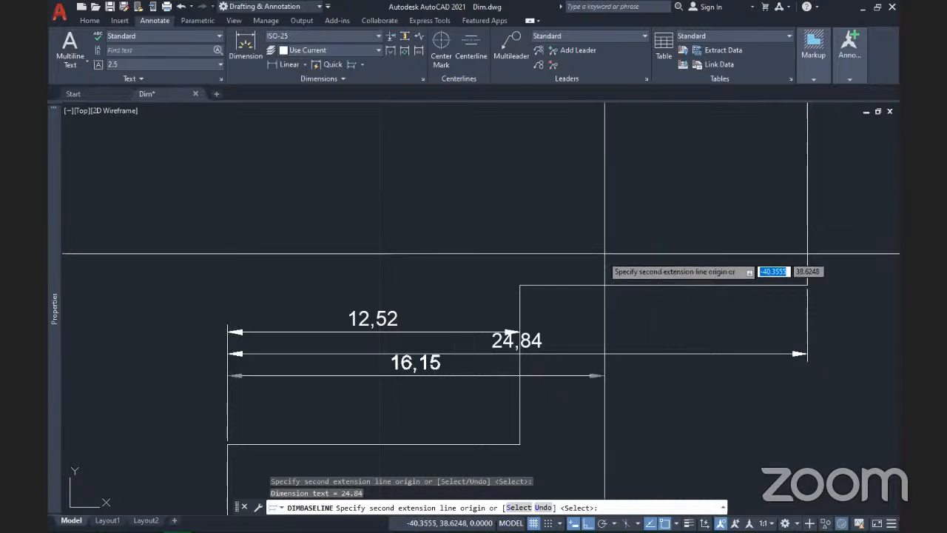
{"action": "scroll", "coordinate": [579, 384], "scroll_direction": "down", "scroll_amount": 4}
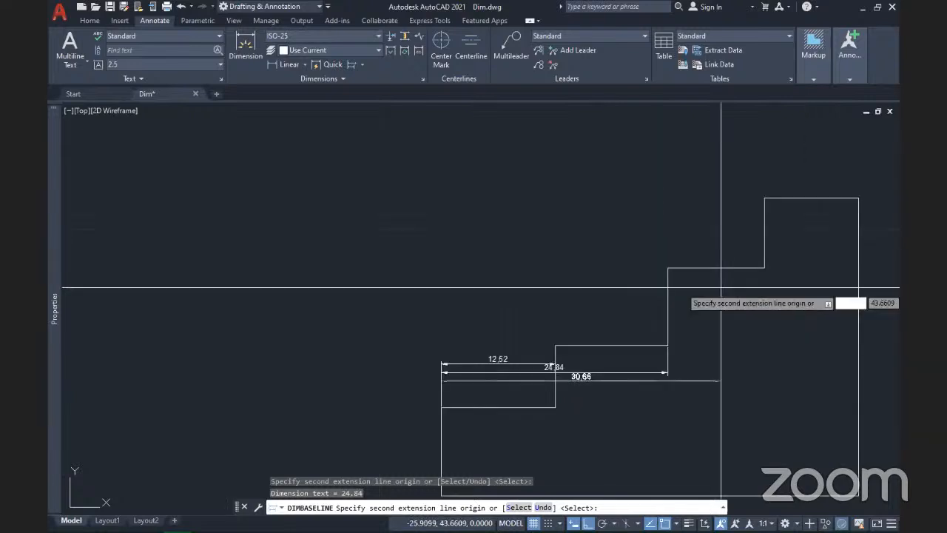
{"action": "left_click", "coordinate": [764, 268]}
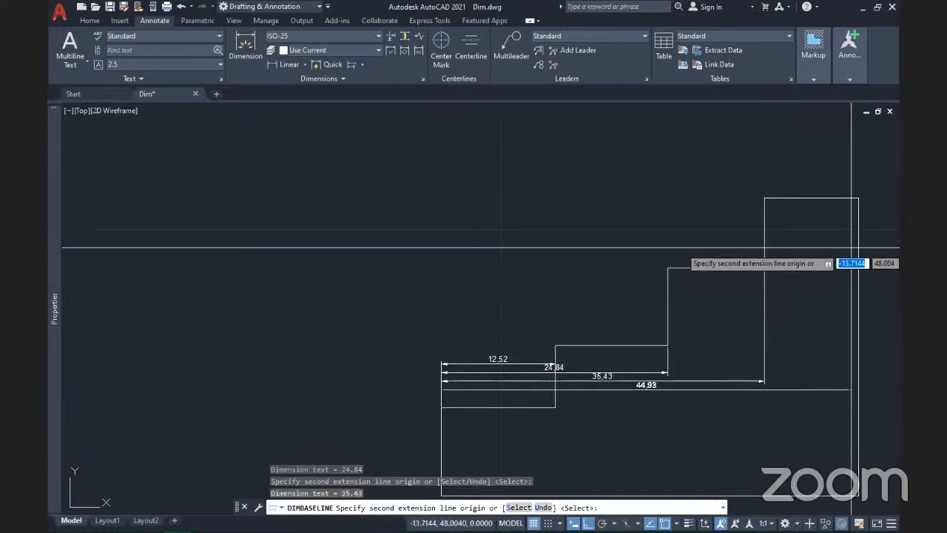
{"action": "left_click", "coordinate": [859, 198]}
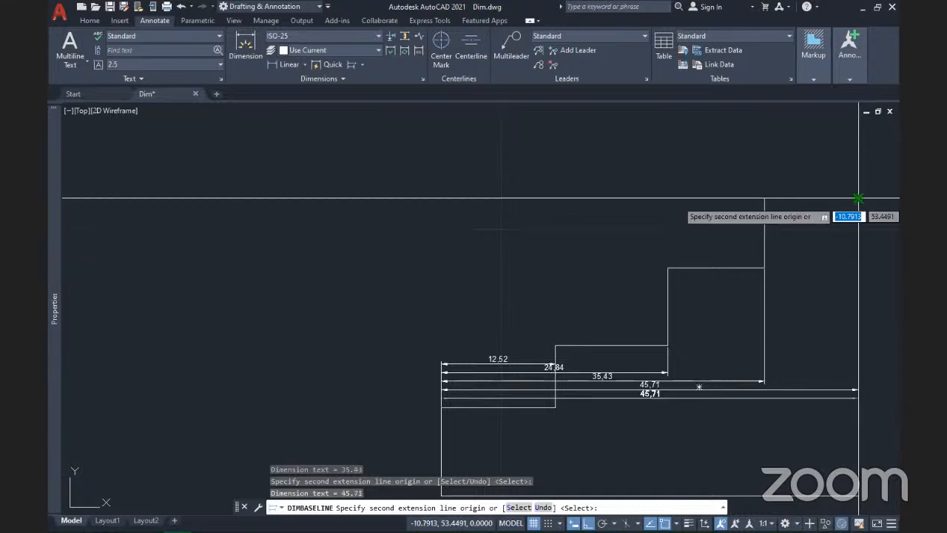
{"action": "key", "text": "Escape"}
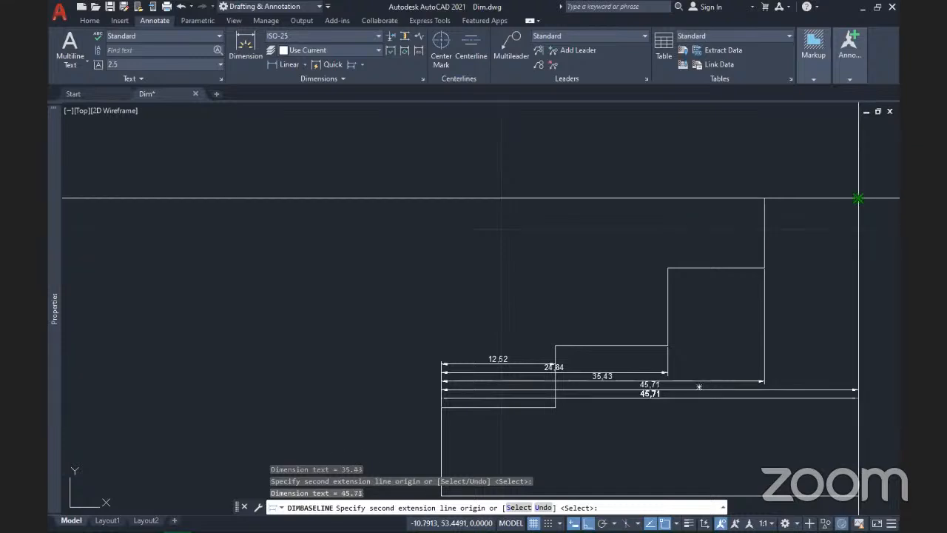
{"action": "key", "text": "Return"}
{"action": "middle_click_drag", "start_coordinate": [619, 438], "coordinate": [564, 333]}
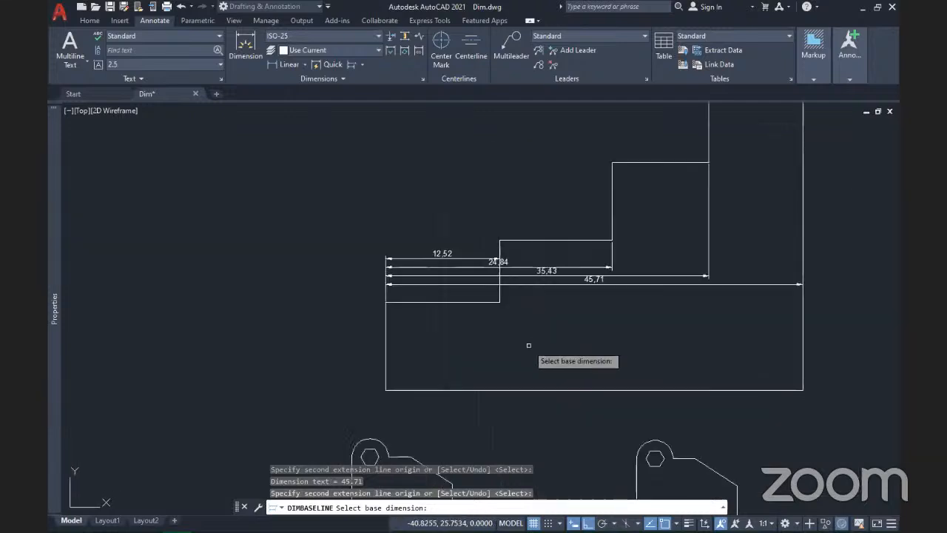
{"action": "key", "text": "Escape"}
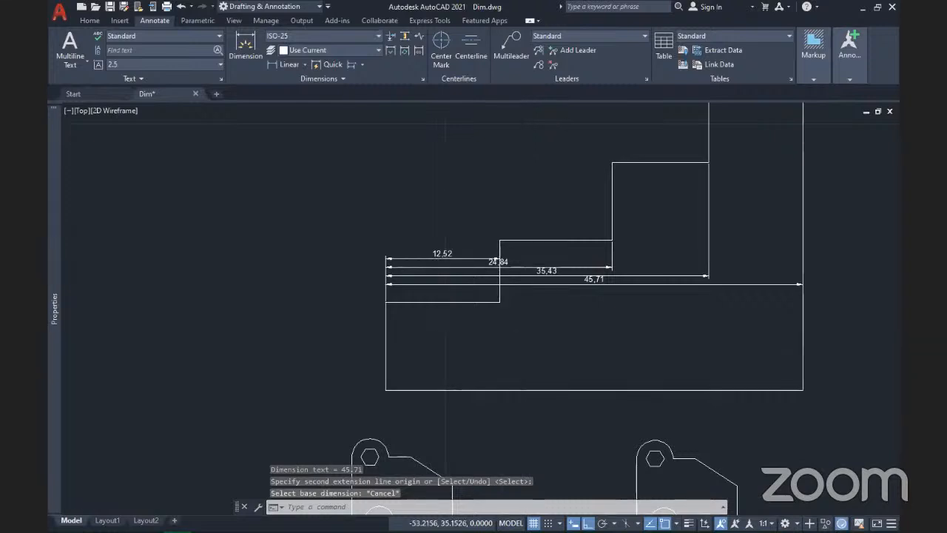
{"action": "scroll", "coordinate": [422, 252], "scroll_direction": "up", "scroll_amount": 8}
{"action": "scroll", "coordinate": [422, 251], "scroll_direction": "down", "scroll_amount": 5}
{"action": "middle_click_drag", "start_coordinate": [609, 333], "coordinate": [363, 400]}
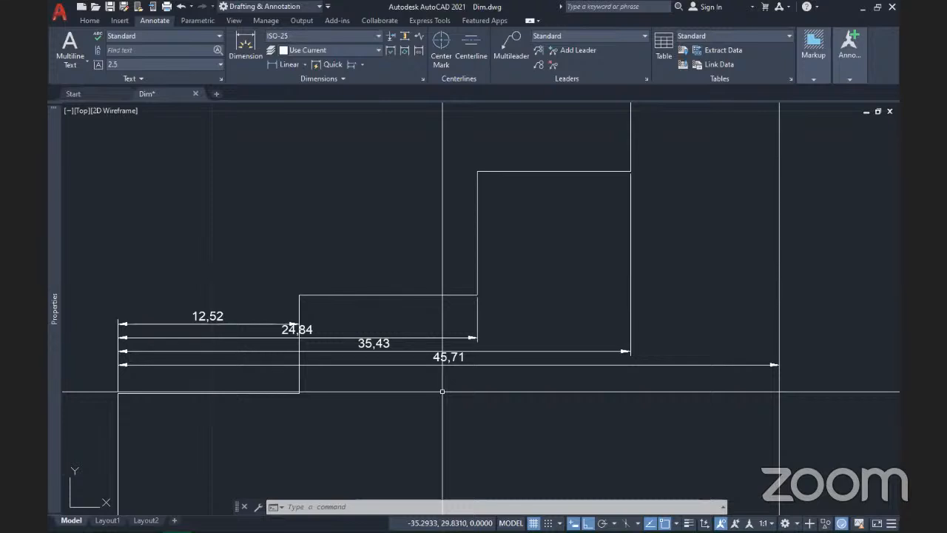
{"action": "scroll", "coordinate": [442, 392], "scroll_direction": "down", "scroll_amount": 2}
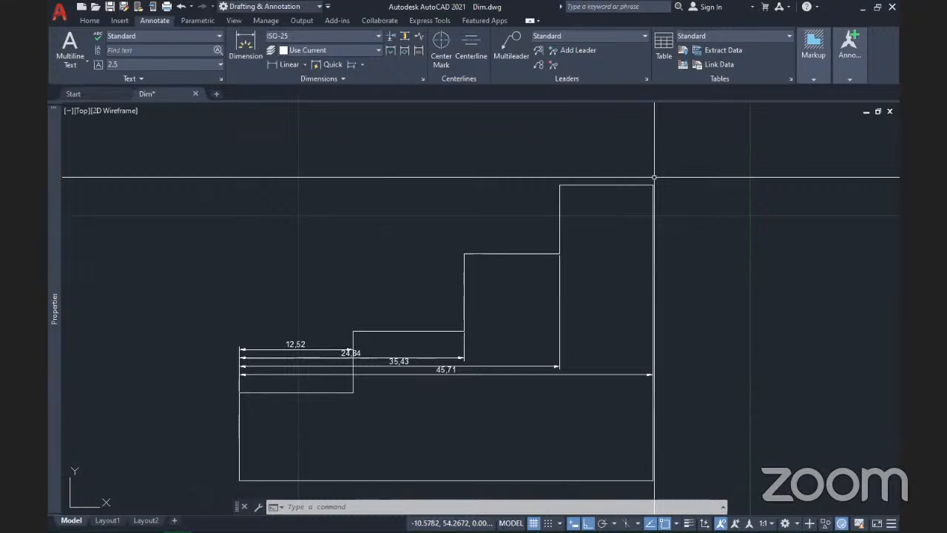
Step: Stretch the 45,71 dimension above the outline and place 35,43 just below it
{"action": "left_click", "coordinate": [513, 375]}
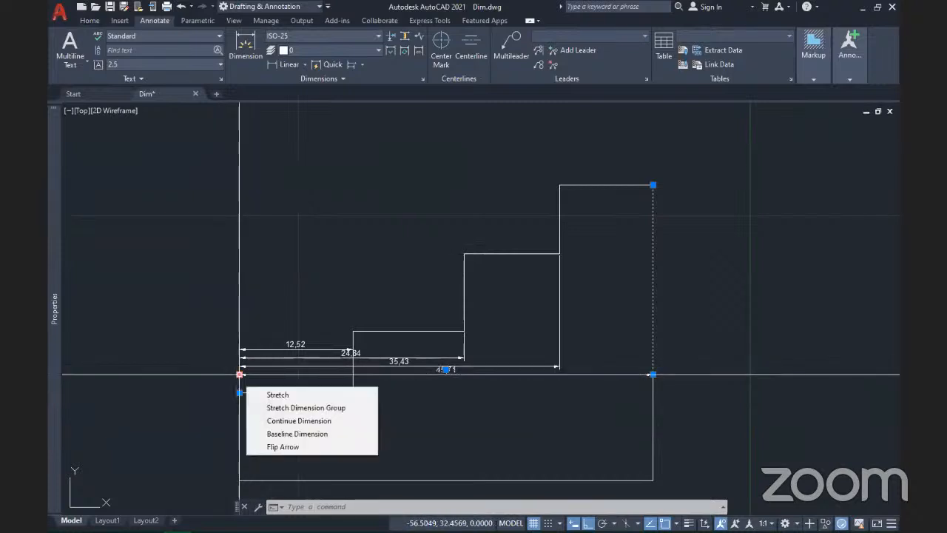
{"action": "left_click", "coordinate": [239, 374]}
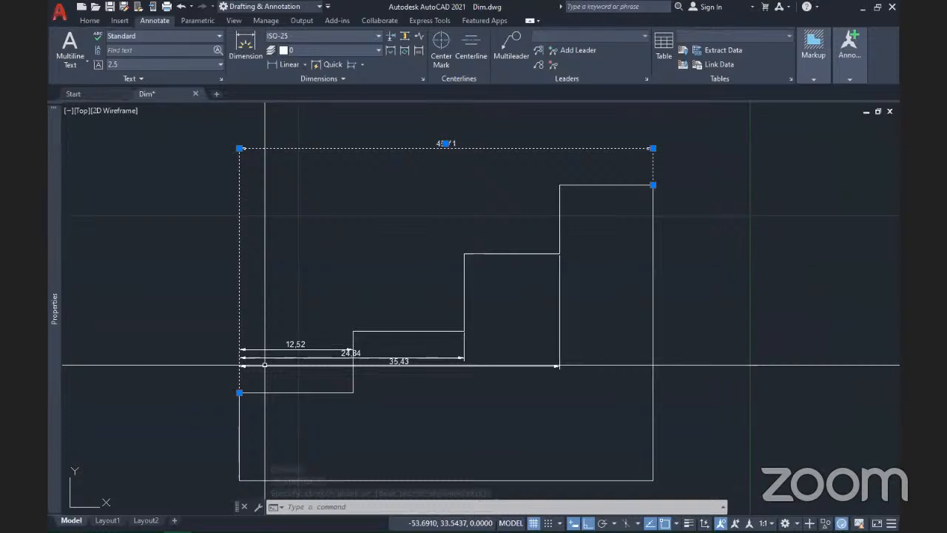
{"action": "left_click", "coordinate": [239, 365]}
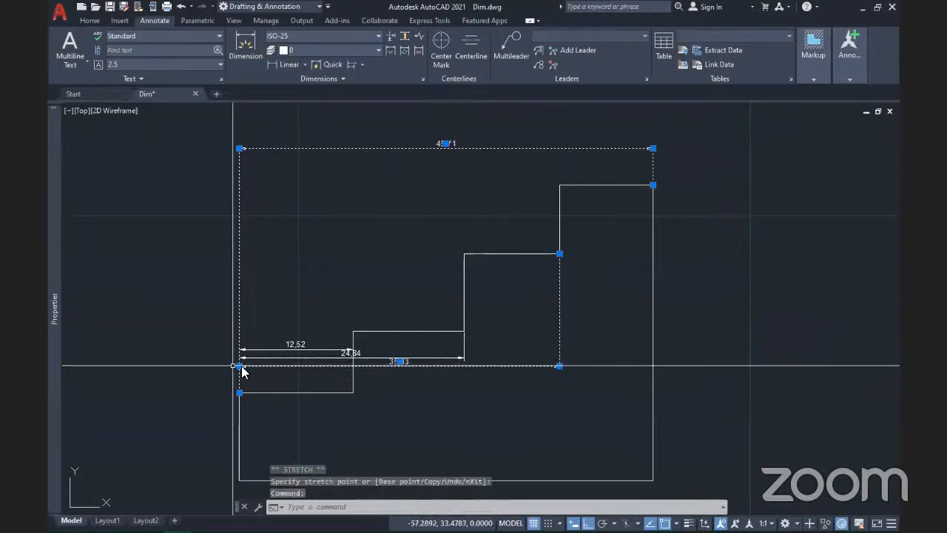
{"action": "left_click", "coordinate": [239, 365]}
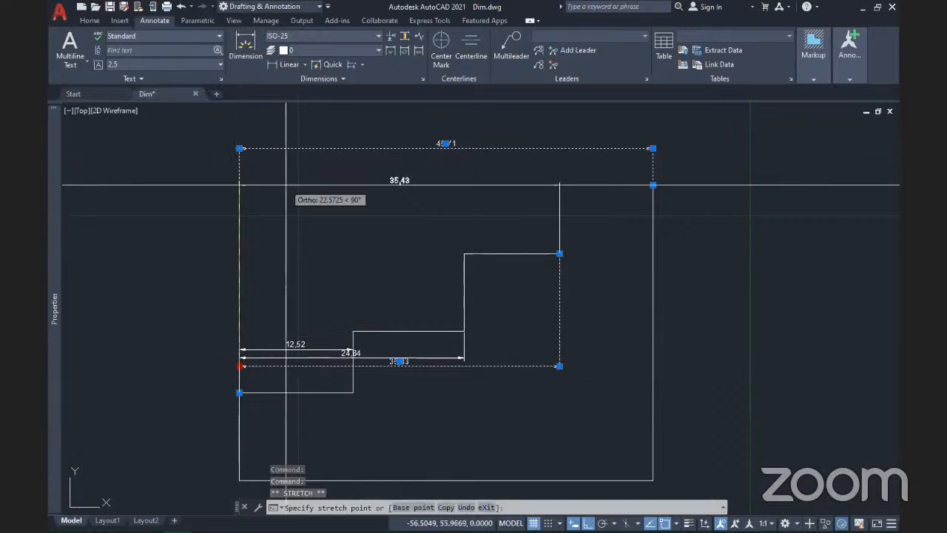
{"action": "left_click", "coordinate": [285, 168]}
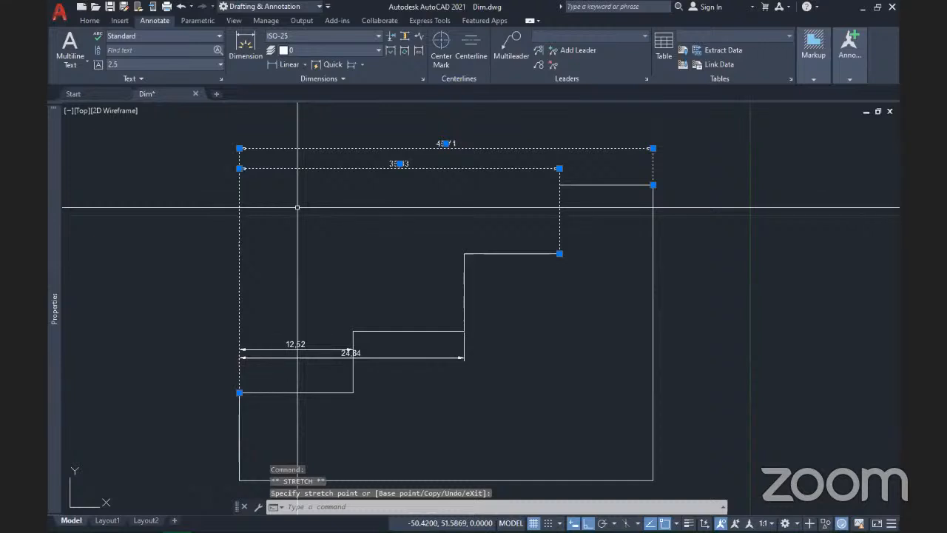
Step: Restack the 24,84 and 12,52 dimensions in the rows below, then save the drawing
{"action": "left_click", "coordinate": [302, 358]}
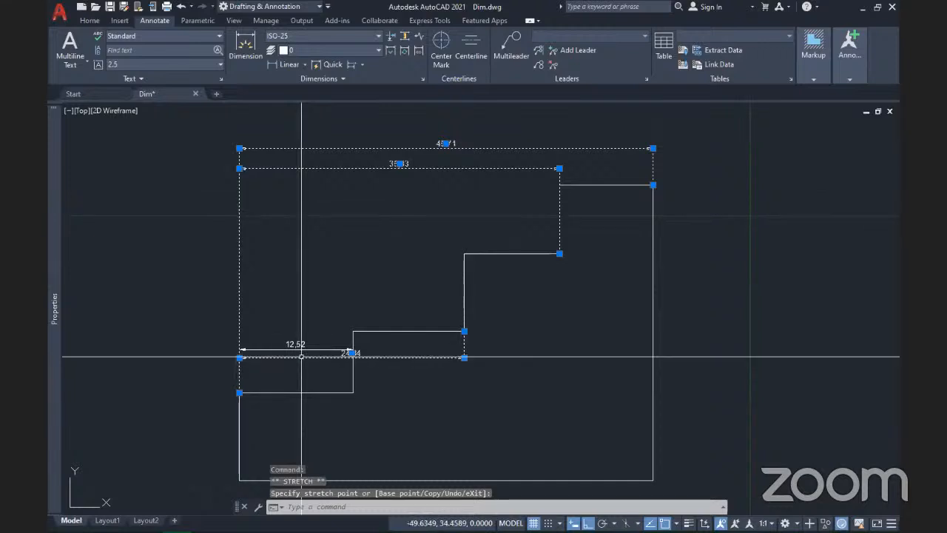
{"action": "left_click", "coordinate": [261, 357]}
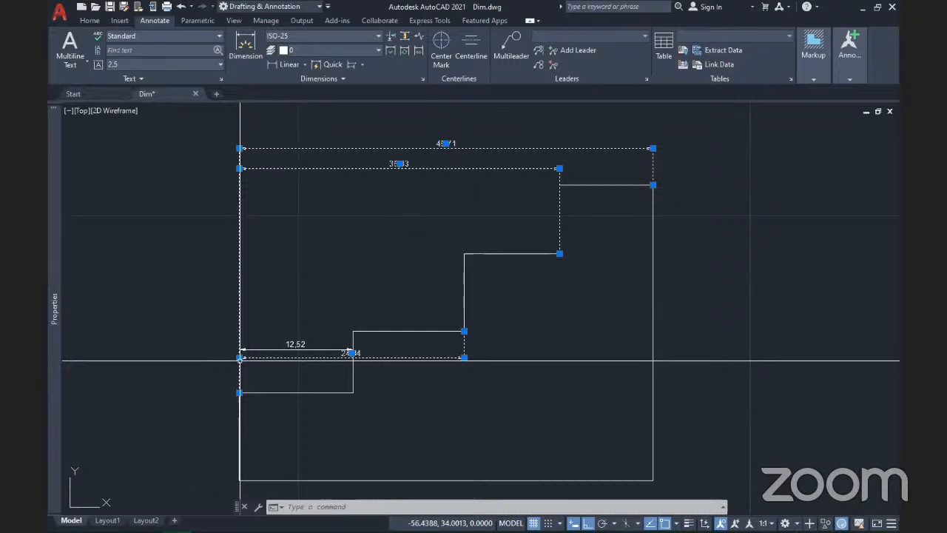
{"action": "left_click", "coordinate": [239, 358]}
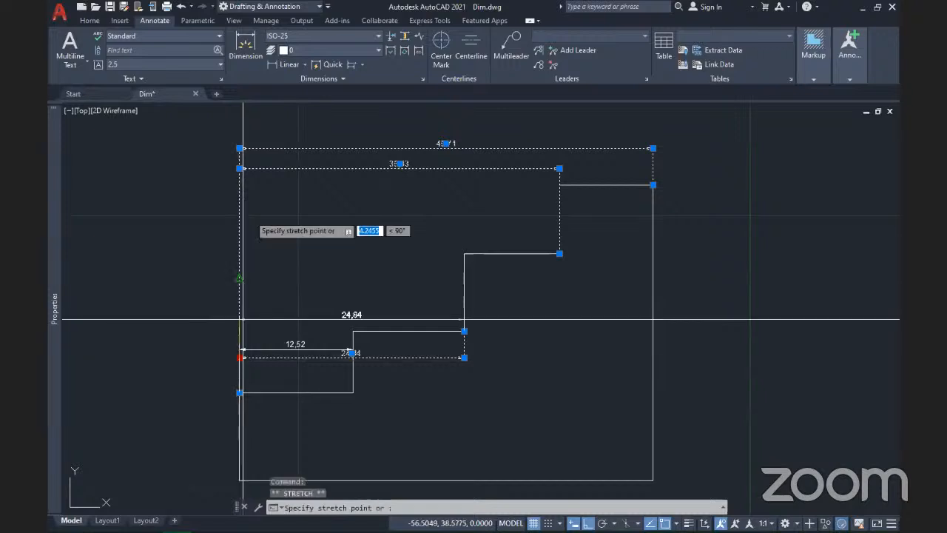
{"action": "left_click", "coordinate": [279, 203]}
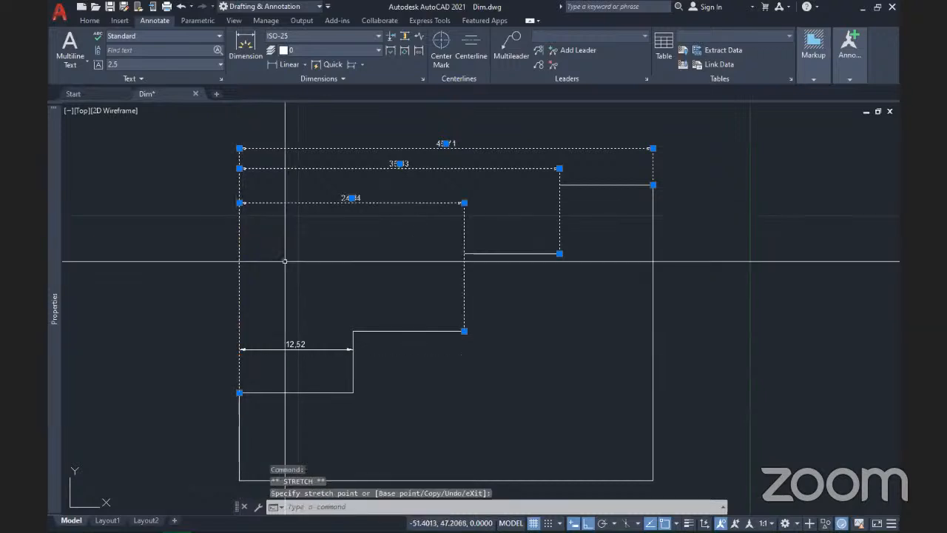
{"action": "left_click", "coordinate": [274, 348]}
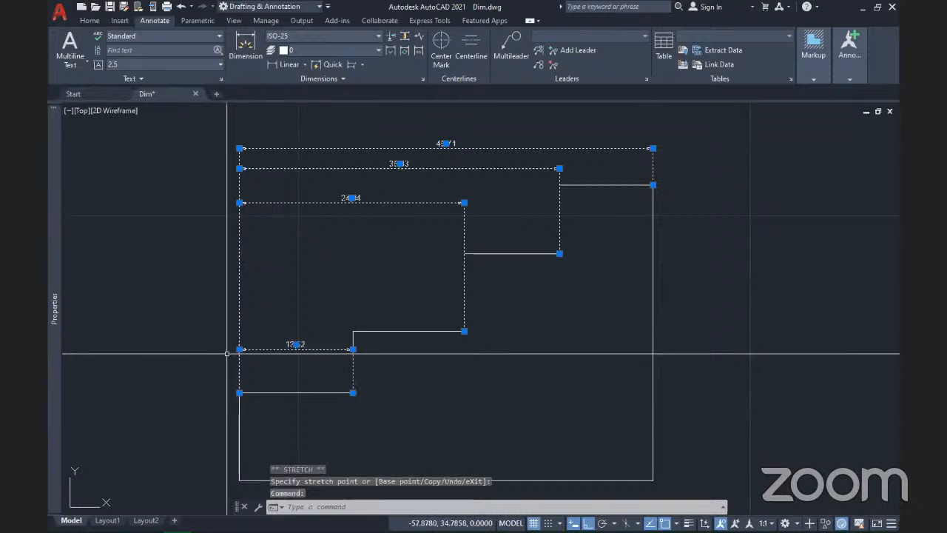
{"action": "left_click", "coordinate": [239, 349]}
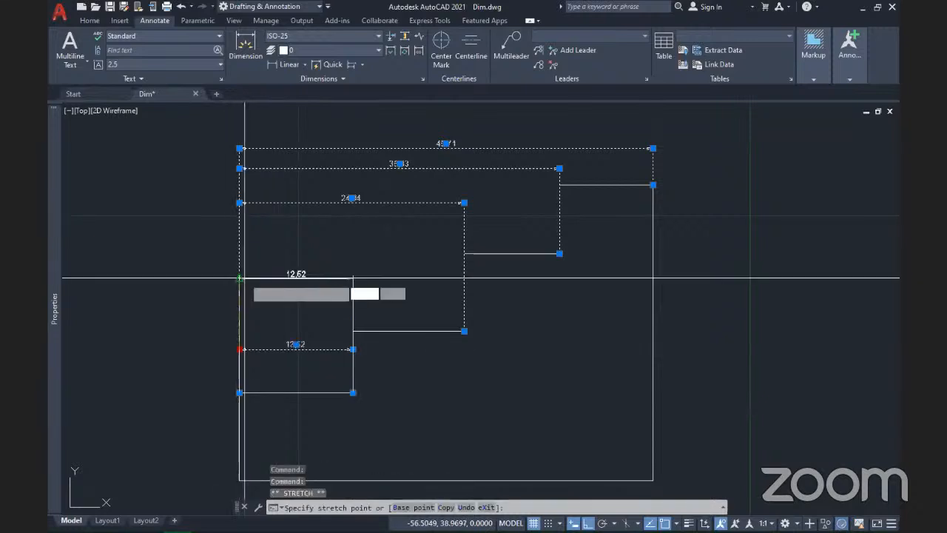
{"action": "left_click", "coordinate": [246, 262]}
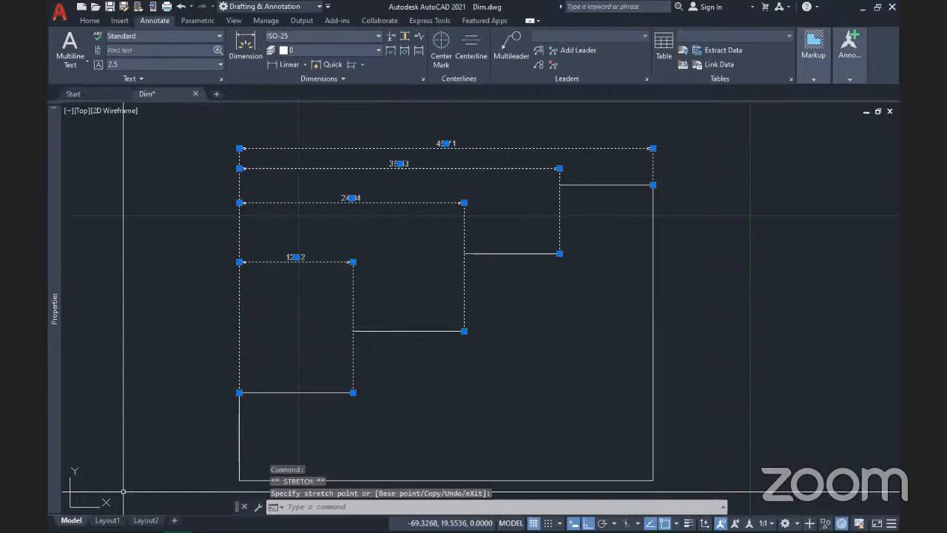
{"action": "key", "text": "Escape"}
{"action": "key", "text": "ctrl+s"}
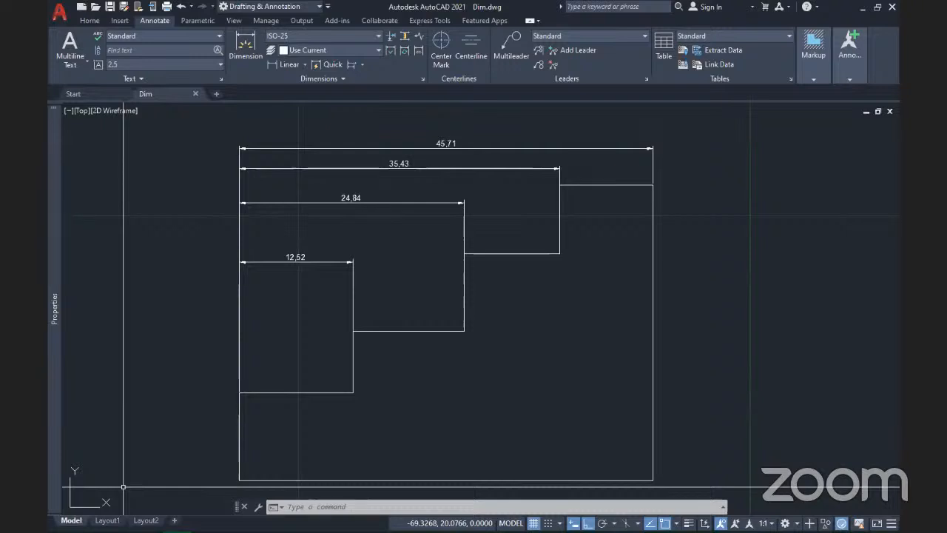
Step: Pan and zoom out to frame the dimensioned staircase outline
{"action": "middle_click_drag", "start_coordinate": [327, 325], "coordinate": [370, 328]}
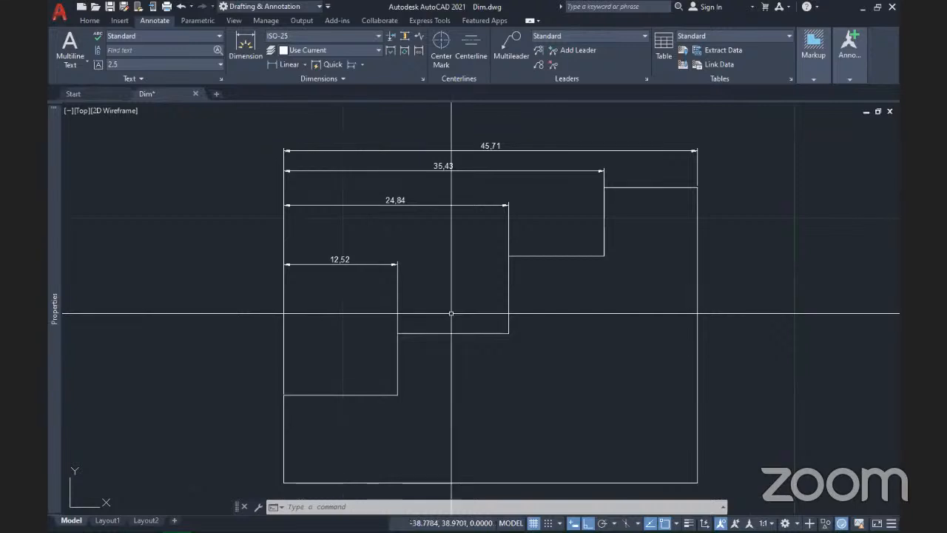
{"action": "scroll", "coordinate": [460, 308], "scroll_direction": "down", "scroll_amount": 2}
{"action": "mouse_move", "coordinate": [522, 383]}
{"action": "middle_mouse_down"}
{"action": "mouse_move", "coordinate": [423, 355]}
{"action": "mouse_move", "coordinate": [556, 382]}
{"action": "middle_mouse_up"}
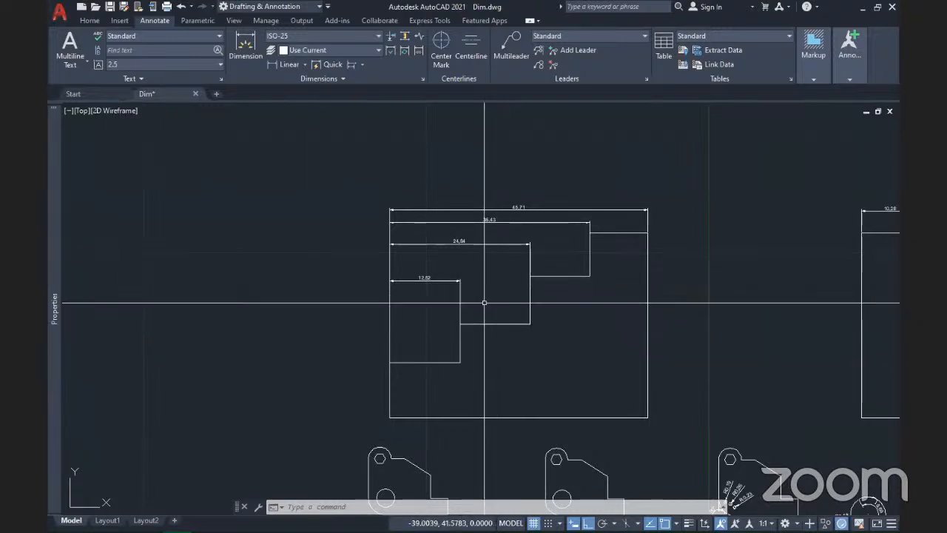
Step: Copy the stepped outline, without dimensions, to the left of the original and save Dim.dwg
{"action": "scroll", "coordinate": [508, 328], "scroll_direction": "down", "scroll_amount": 4}
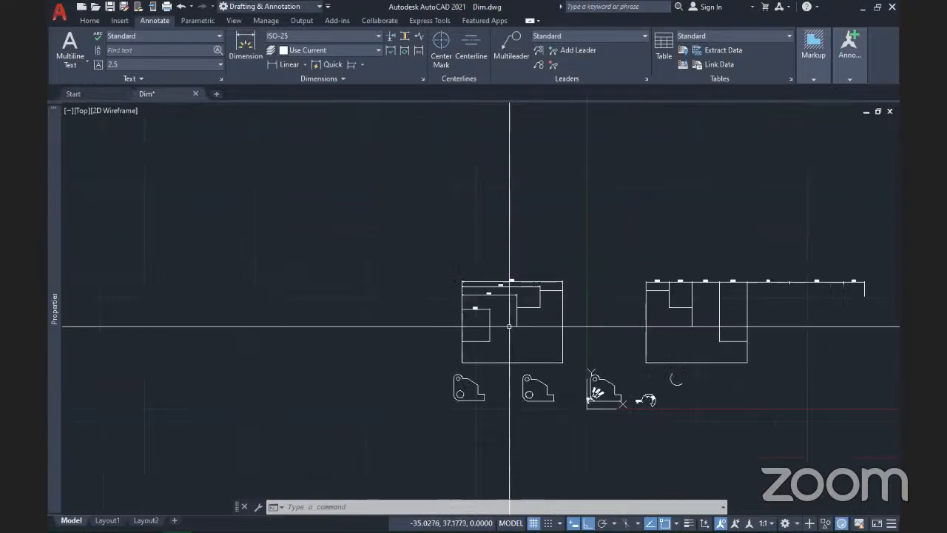
{"action": "left_click", "coordinate": [532, 362]}
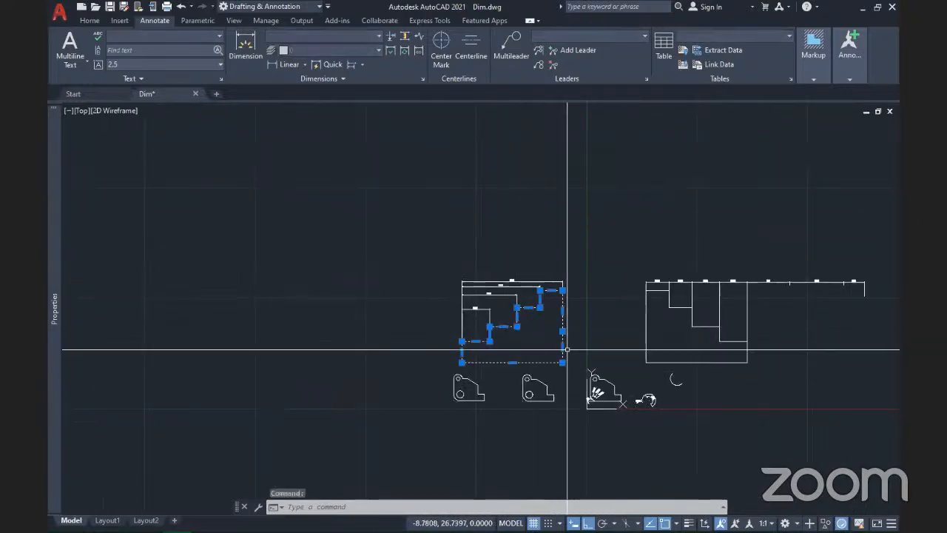
{"action": "left_click", "coordinate": [90, 20]}
{"action": "left_click", "coordinate": [206, 50]}
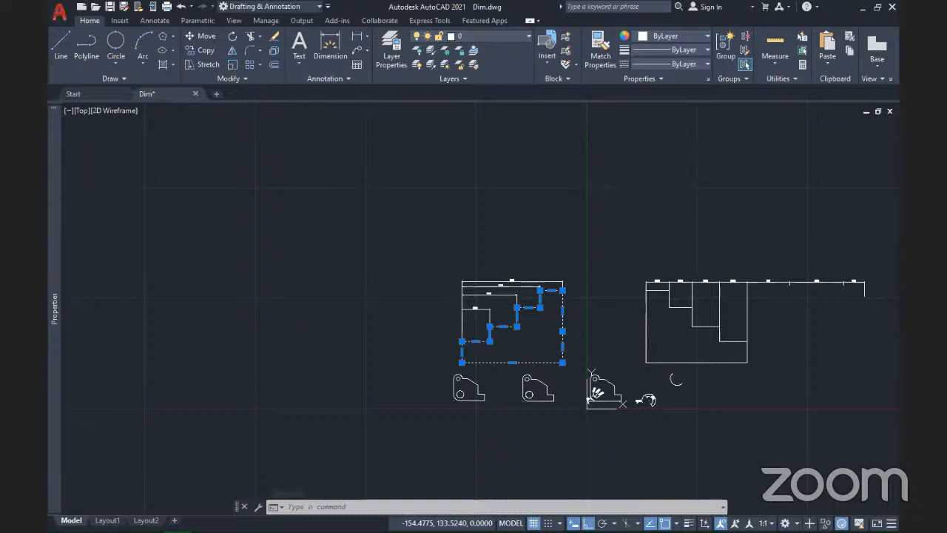
{"action": "left_click", "coordinate": [205, 50]}
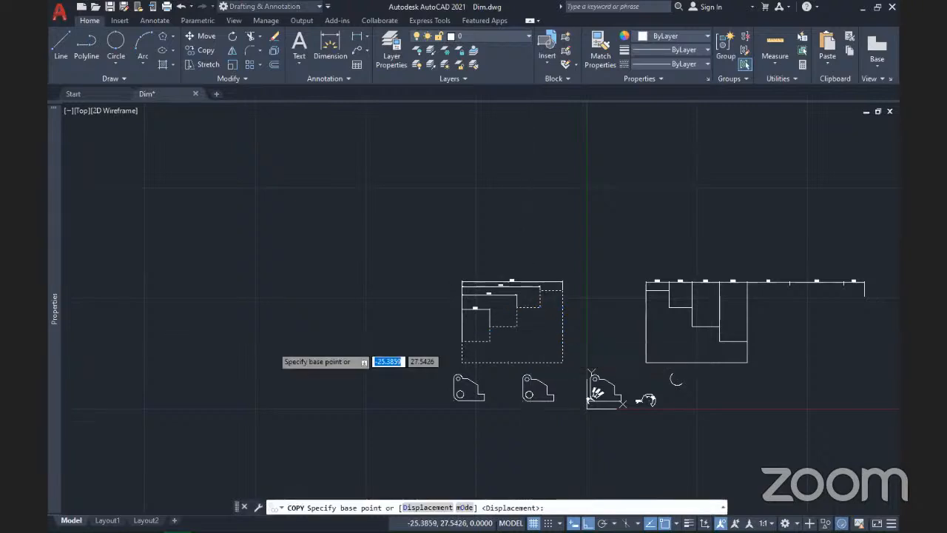
{"action": "left_click", "coordinate": [531, 348]}
{"action": "left_click", "coordinate": [272, 346]}
{"action": "scroll", "coordinate": [271, 346], "scroll_direction": "up", "scroll_amount": 6}
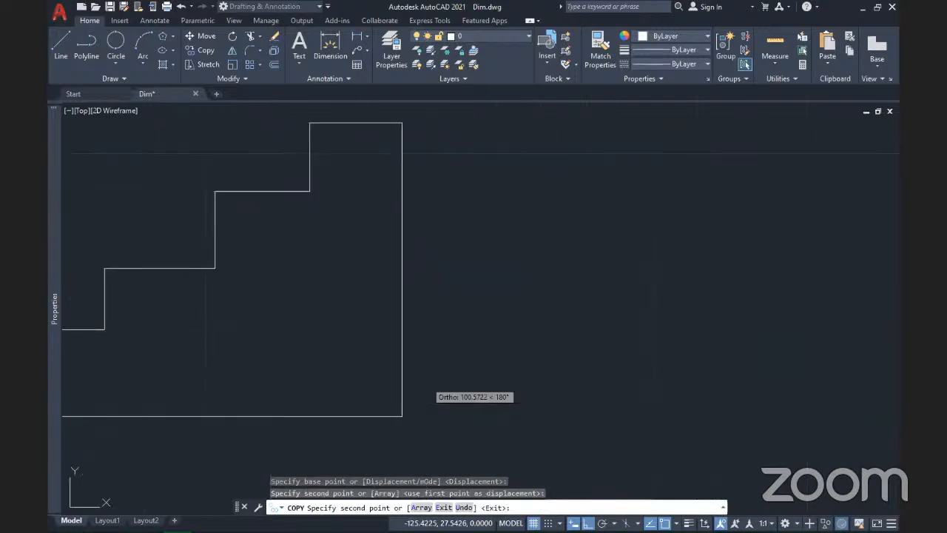
{"action": "key", "text": "Escape"}
{"action": "key", "text": "ctrl+s"}
{"action": "scroll", "coordinate": [228, 334], "scroll_direction": "down", "scroll_amount": 2}
{"action": "middle_click_drag", "start_coordinate": [260, 326], "coordinate": [490, 292]}
Step: Select the copied stepped outline and stretch its bottom-right corner further right
{"action": "left_click", "coordinate": [493, 299]}
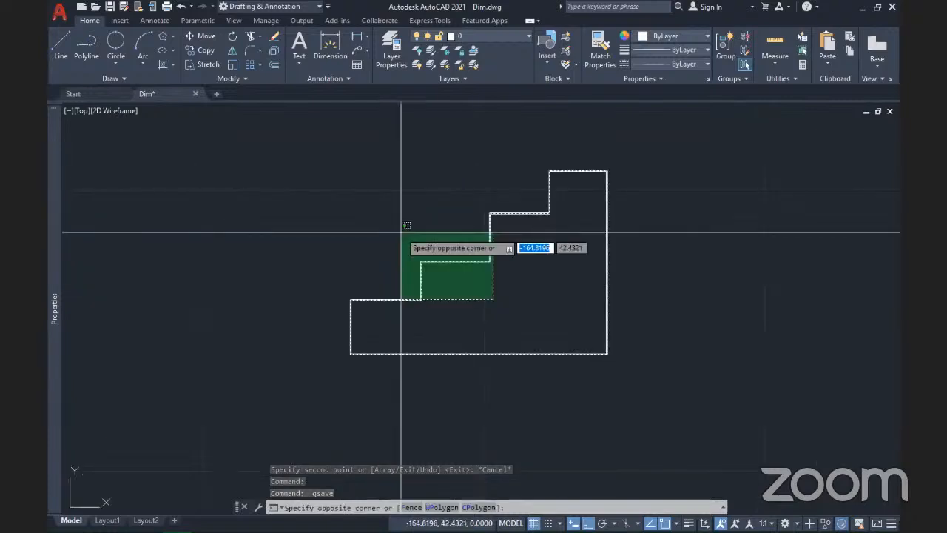
{"action": "left_click", "coordinate": [401, 233]}
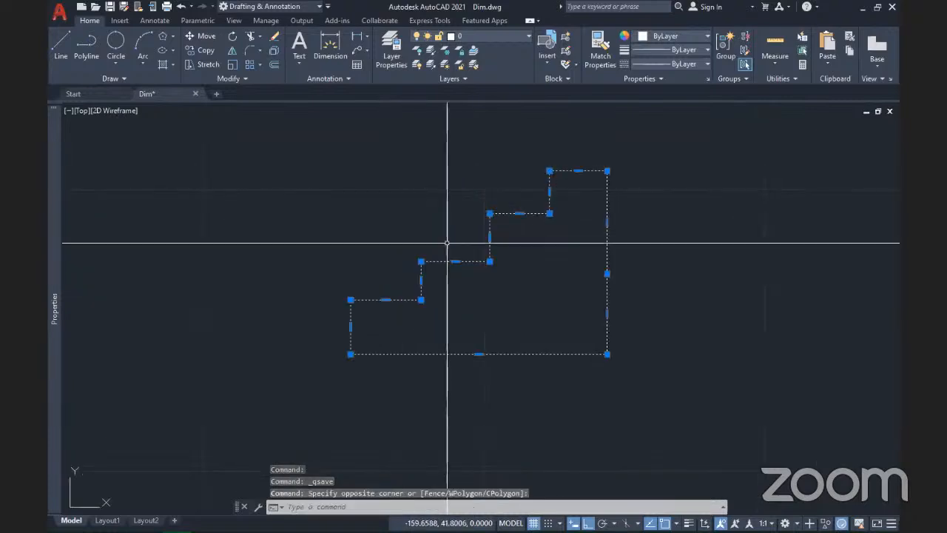
{"action": "scroll", "coordinate": [574, 323], "scroll_direction": "down", "scroll_amount": 2}
{"action": "middle_click_drag", "start_coordinate": [574, 324], "coordinate": [428, 364]}
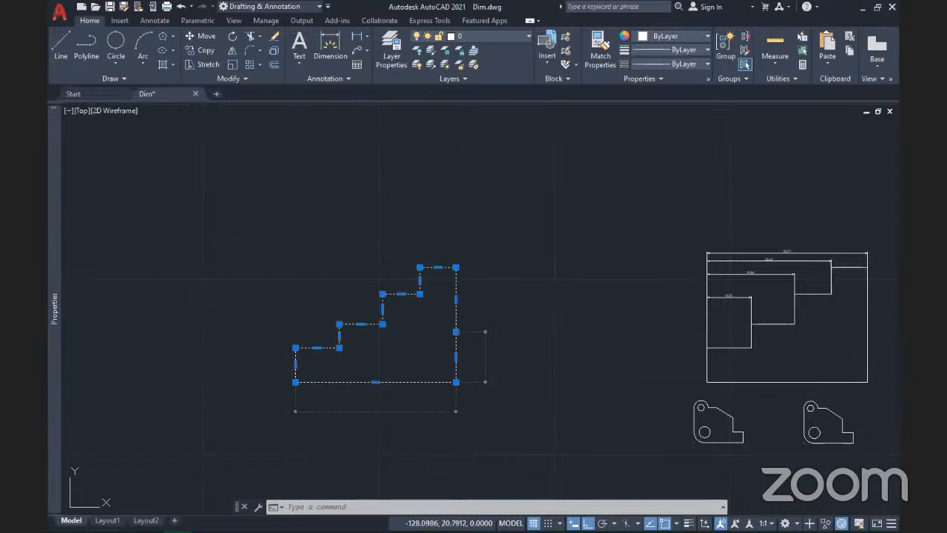
{"action": "left_click", "coordinate": [456, 382]}
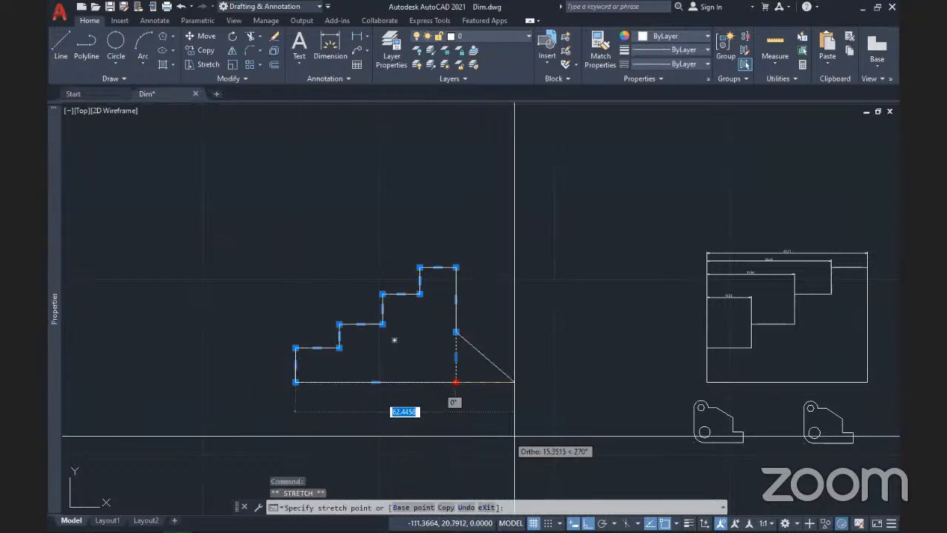
{"action": "left_click", "coordinate": [515, 436]}
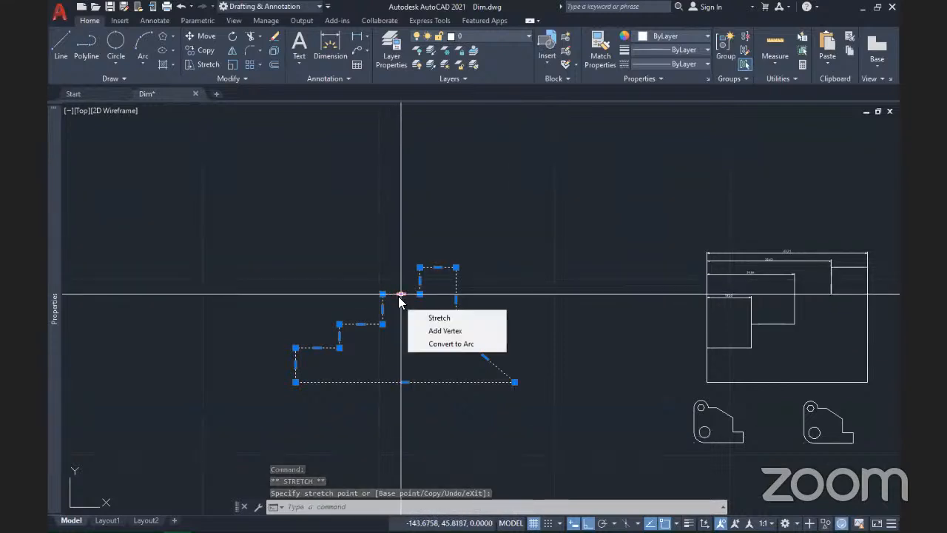
Step: Raise a horizontal step edge and shift the vertical step edge to square the right side
{"action": "scroll", "coordinate": [361, 326], "scroll_direction": "up", "scroll_amount": 5}
{"action": "left_click", "coordinate": [363, 308]}
{"action": "left_click", "coordinate": [371, 239]}
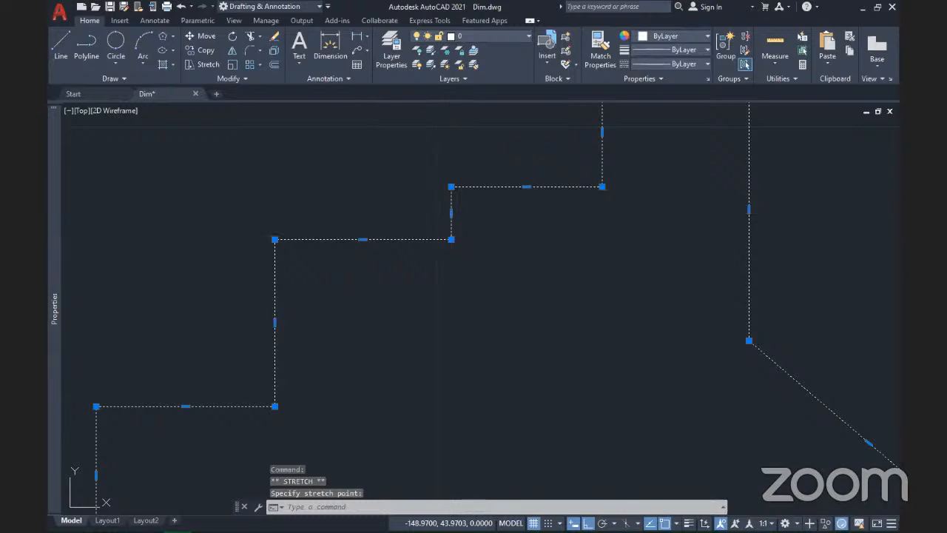
{"action": "left_click", "coordinate": [451, 213]}
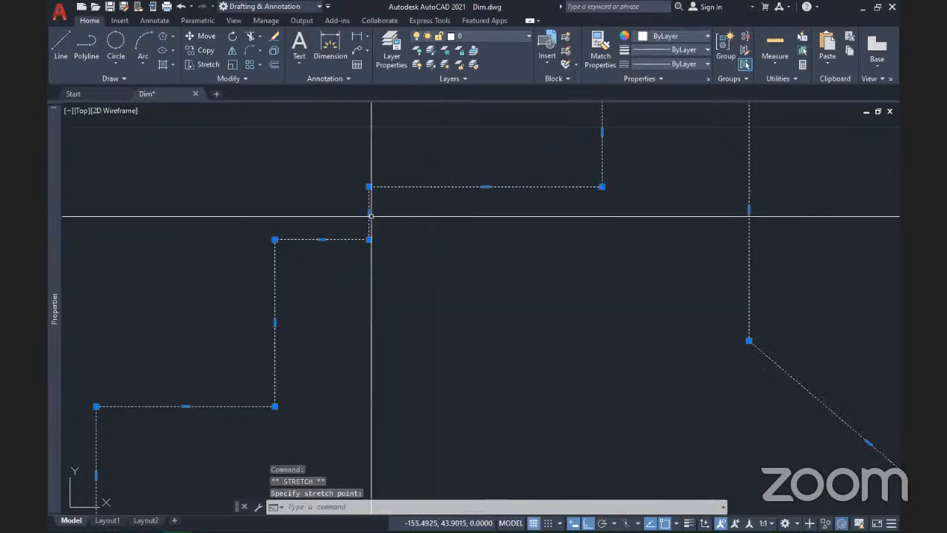
{"action": "scroll", "coordinate": [385, 214], "scroll_direction": "down", "scroll_amount": 5}
{"action": "scroll", "coordinate": [432, 218], "scroll_direction": "up", "scroll_amount": 3}
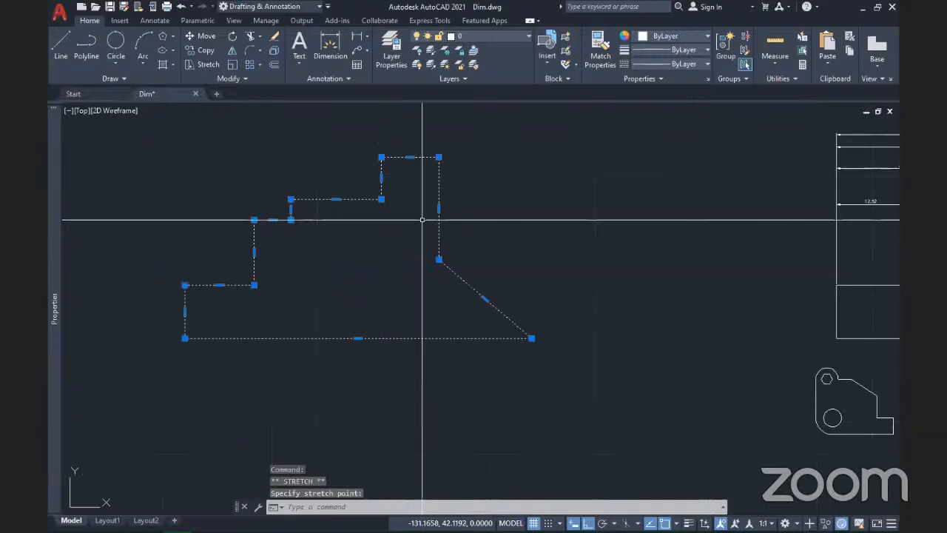
{"action": "left_click", "coordinate": [441, 212]}
{"action": "left_click", "coordinate": [439, 208]}
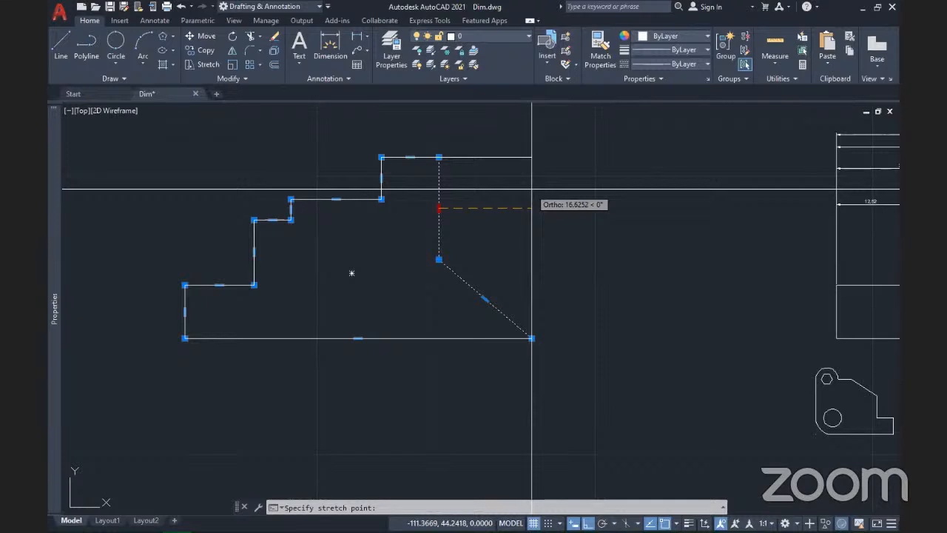
{"action": "key", "text": "Escape"}
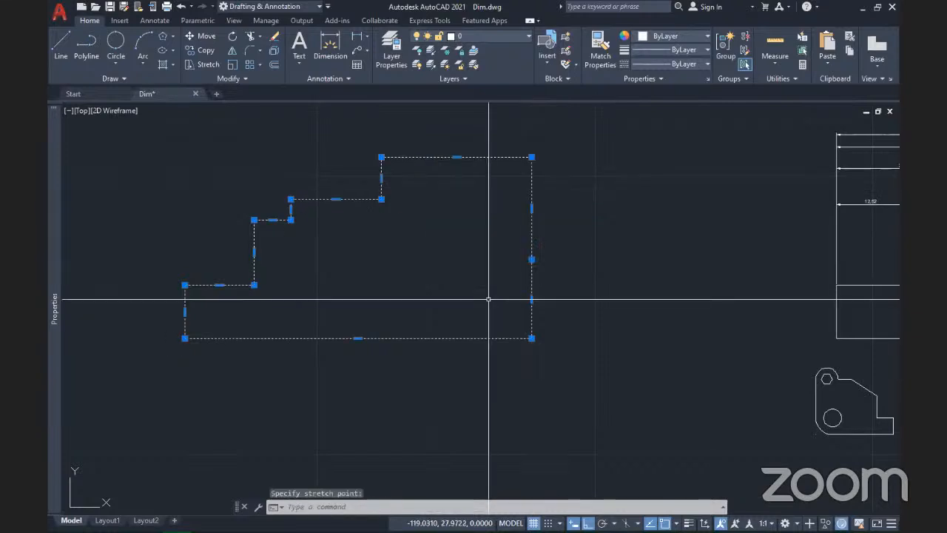
{"action": "scroll", "coordinate": [491, 301], "scroll_direction": "down", "scroll_amount": 3}
{"action": "middle_click_drag", "start_coordinate": [660, 277], "coordinate": [490, 298]}
Step: Select the 45,71 dimension and move its dimension line higher up
{"action": "scroll", "coordinate": [485, 285], "scroll_direction": "up", "scroll_amount": 6}
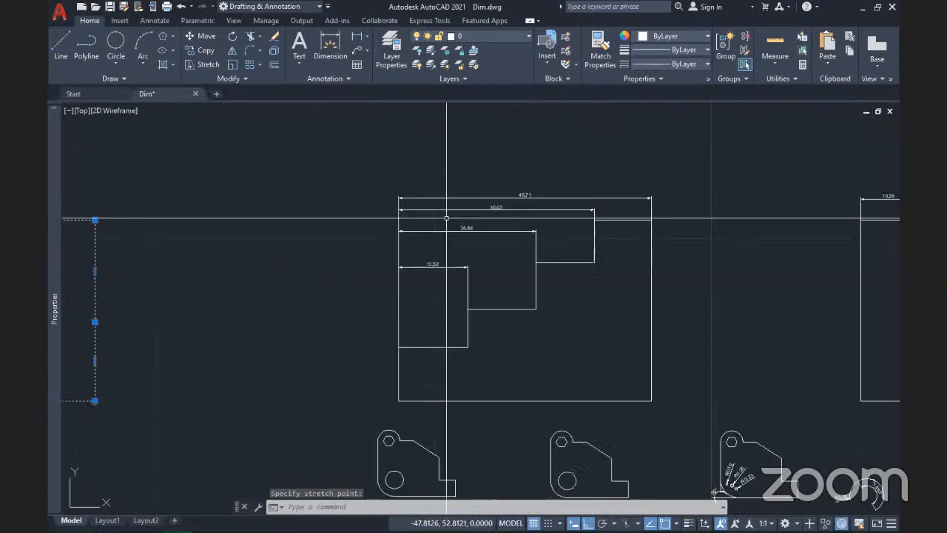
{"action": "left_click", "coordinate": [445, 203]}
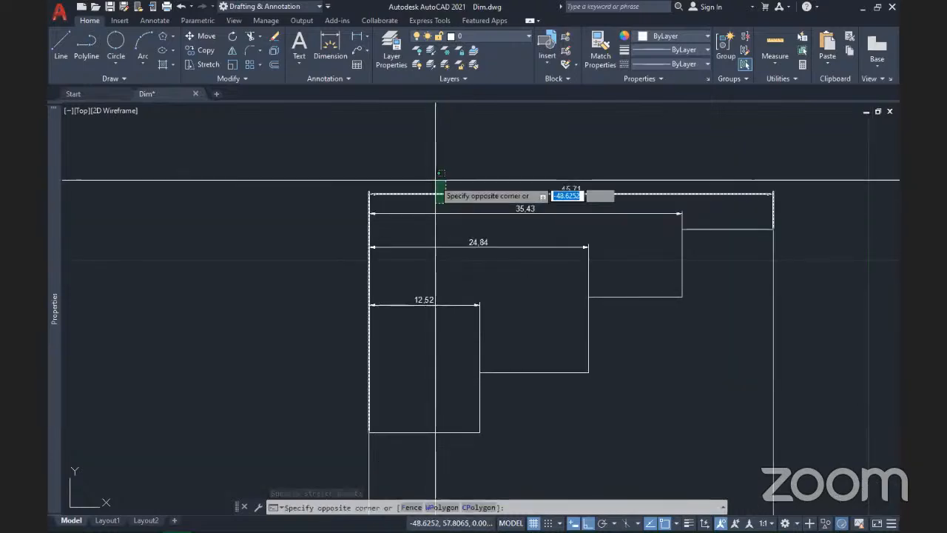
{"action": "left_click", "coordinate": [431, 178]}
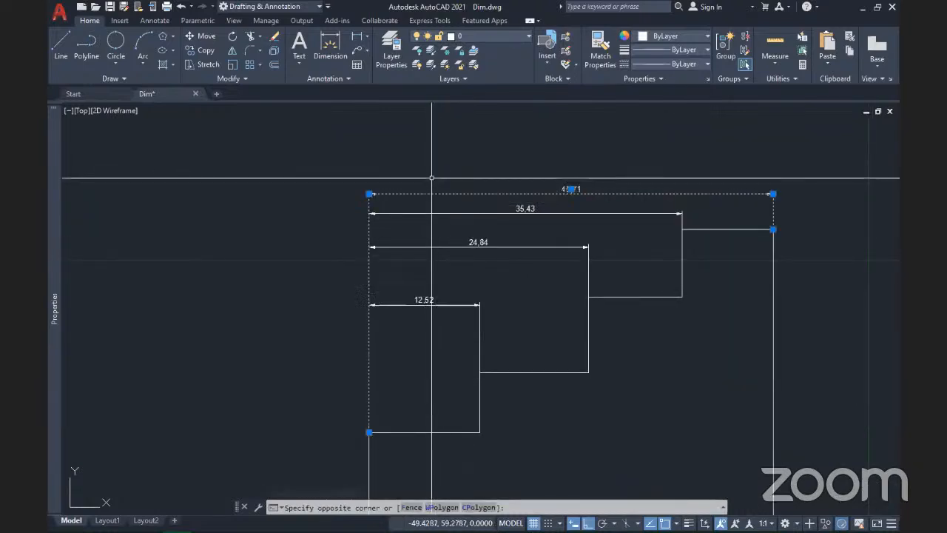
{"action": "mouse_move", "coordinate": [424, 298]}
{"action": "middle_mouse_down"}
{"action": "mouse_move", "coordinate": [389, 389]}
{"action": "mouse_move", "coordinate": [367, 396]}
{"action": "middle_mouse_up"}
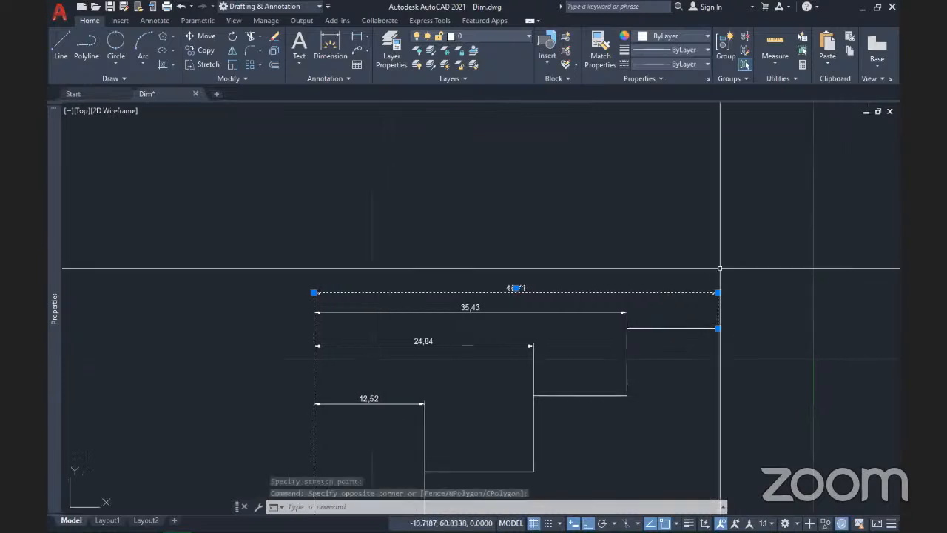
{"action": "left_click", "coordinate": [718, 293]}
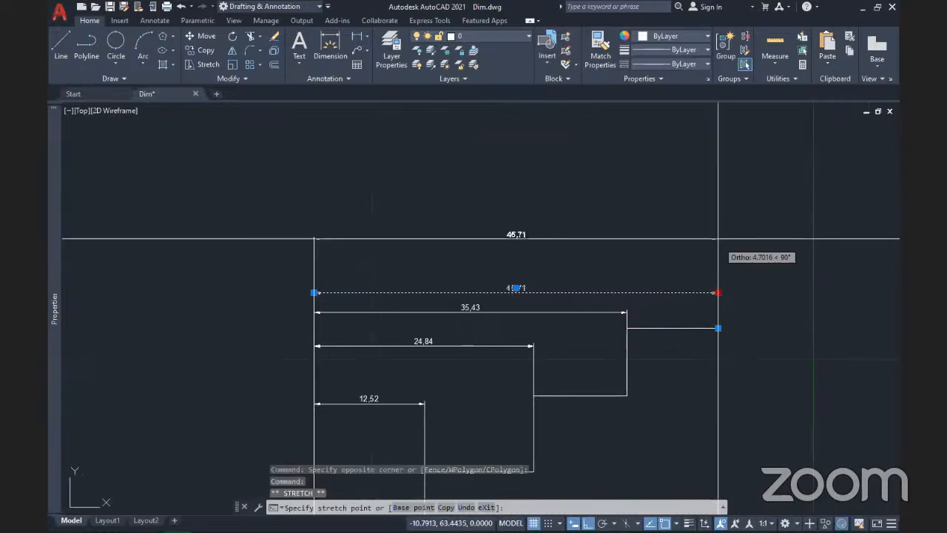
{"action": "left_click", "coordinate": [718, 192]}
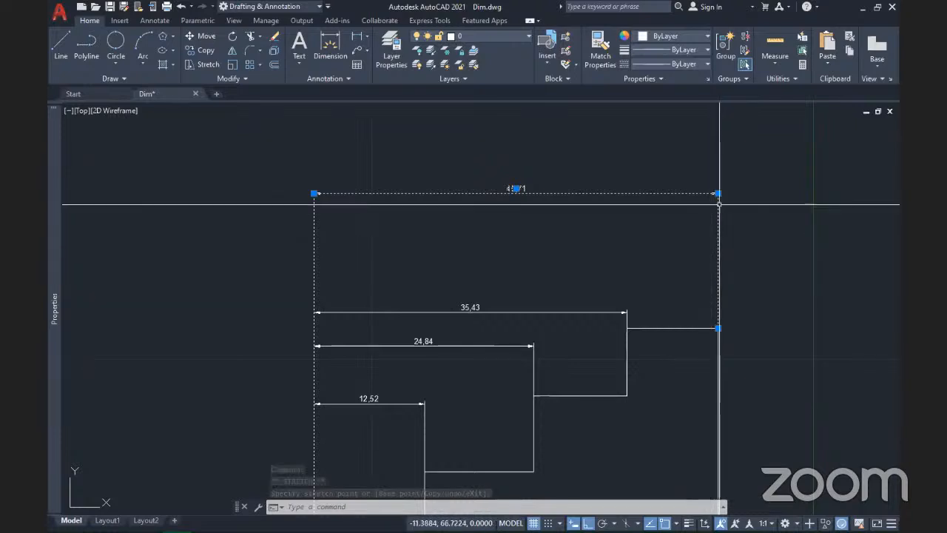
Step: Stretch the dimension's right end so it reads 56,23, then undo back to 45,71
{"action": "left_click", "coordinate": [717, 328]}
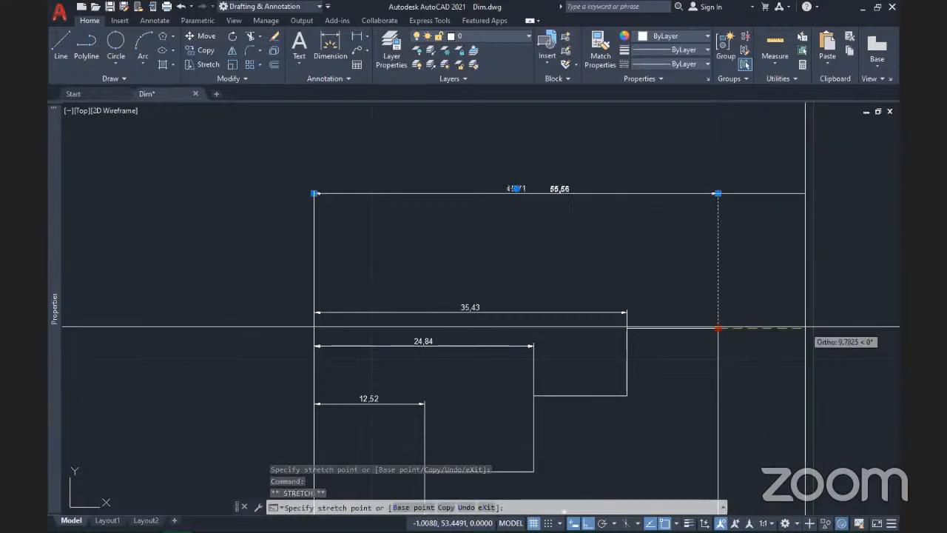
{"action": "left_click", "coordinate": [805, 326]}
{"action": "middle_click_drag", "start_coordinate": [735, 368], "coordinate": [512, 357]}
{"action": "key", "text": "Escape"}
{"action": "key", "text": "Escape"}
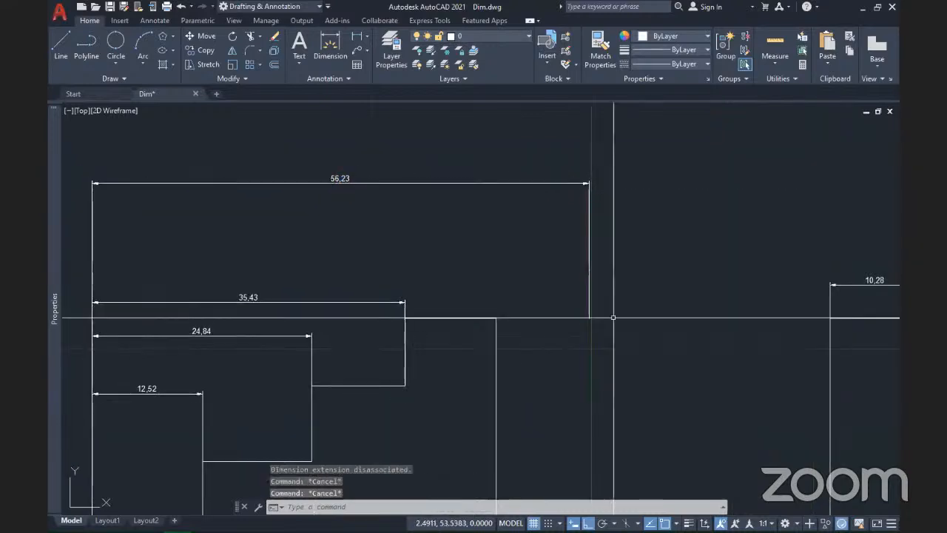
{"action": "key", "text": "ctrl+z"}
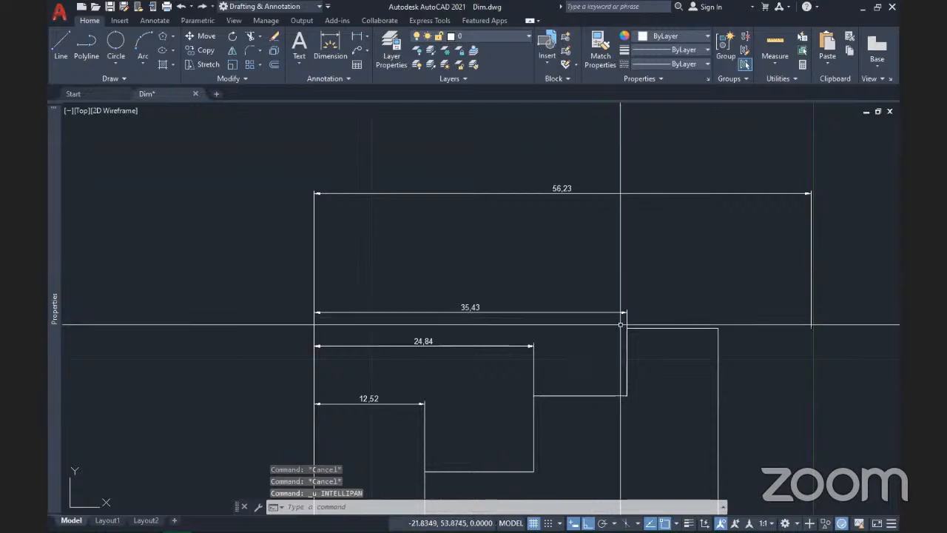
{"action": "key", "text": "ctrl+z"}
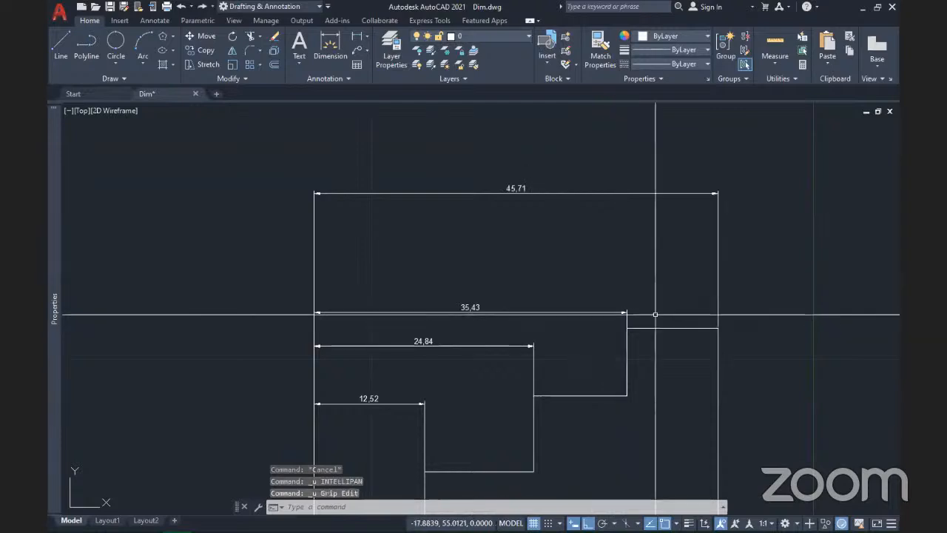
{"action": "mouse_move", "coordinate": [557, 331]}
{"action": "middle_mouse_down"}
{"action": "mouse_move", "coordinate": [518, 328]}
{"action": "mouse_move", "coordinate": [529, 355]}
{"action": "middle_mouse_up"}
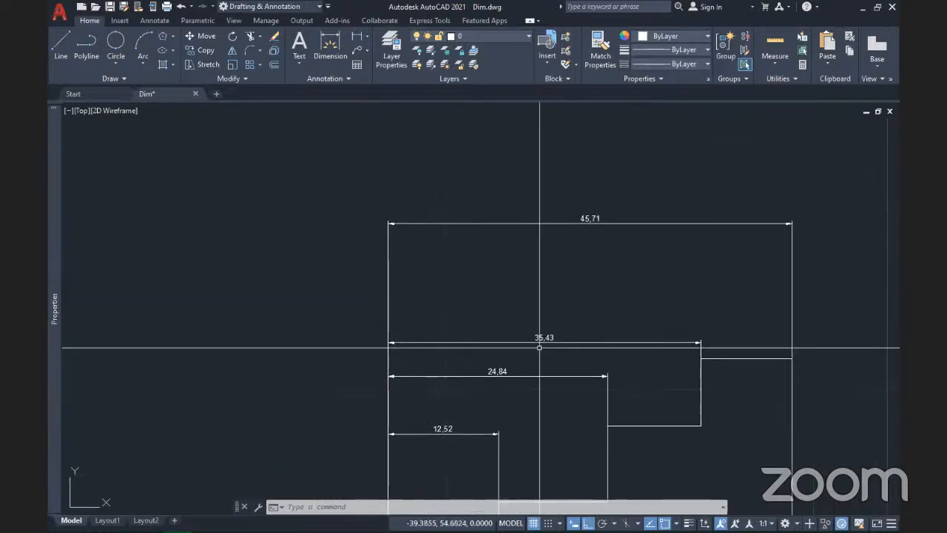
Step: With Ortho off (F8), drag the 35,43 dimension line to a new height
{"action": "scroll", "coordinate": [540, 347], "scroll_direction": "up", "scroll_amount": 2}
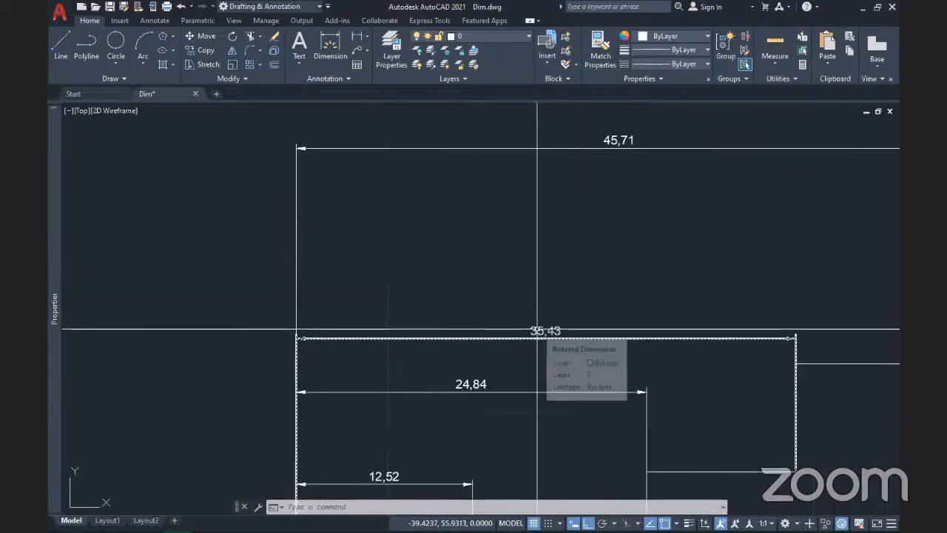
{"action": "left_click", "coordinate": [537, 328]}
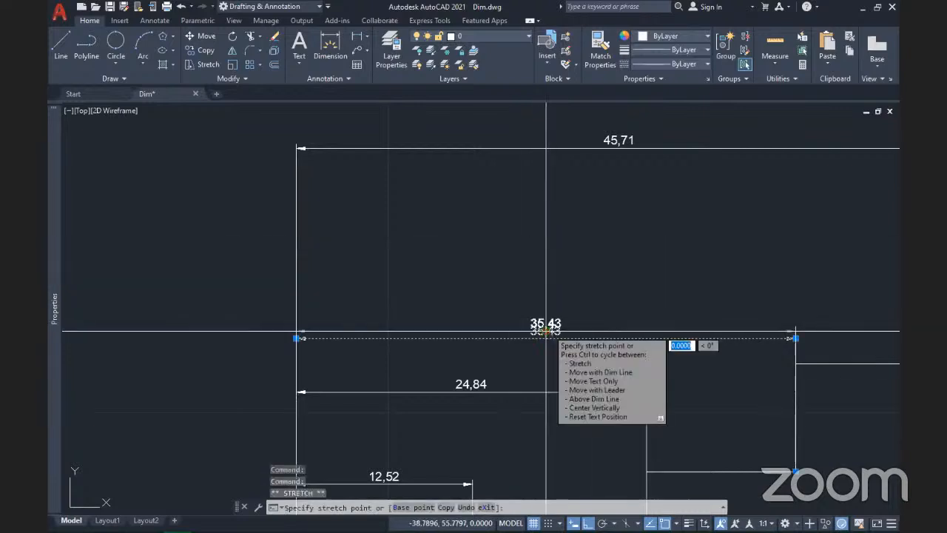
{"action": "left_click", "coordinate": [546, 332]}
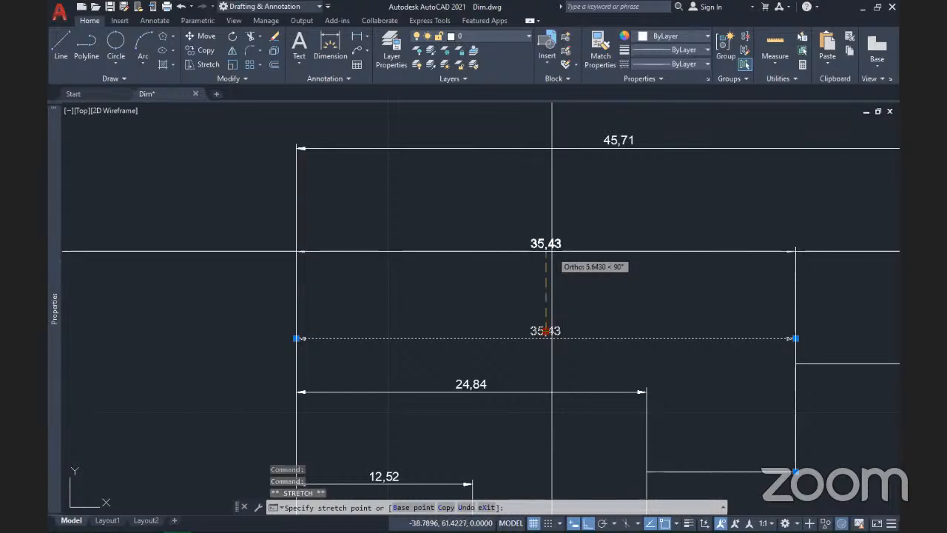
{"action": "key", "text": "F8"}
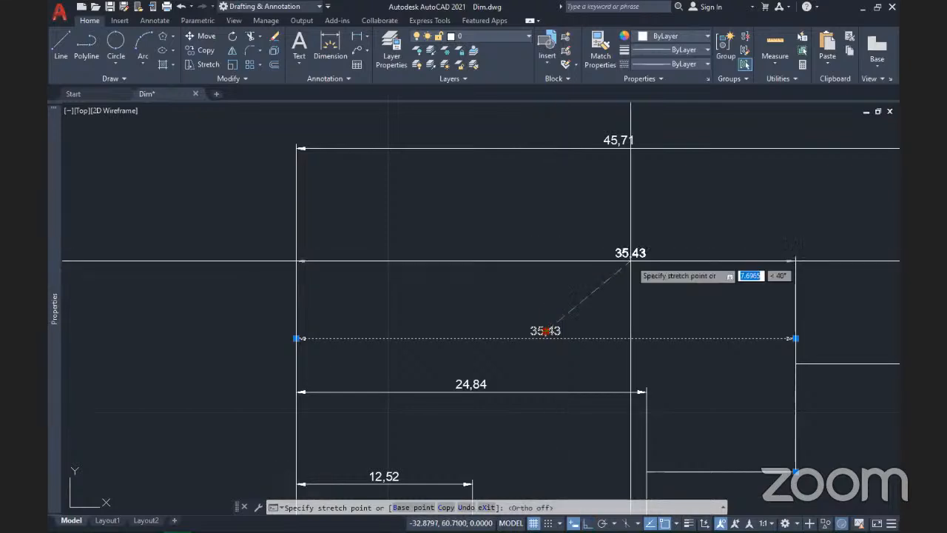
{"action": "left_click", "coordinate": [635, 241]}
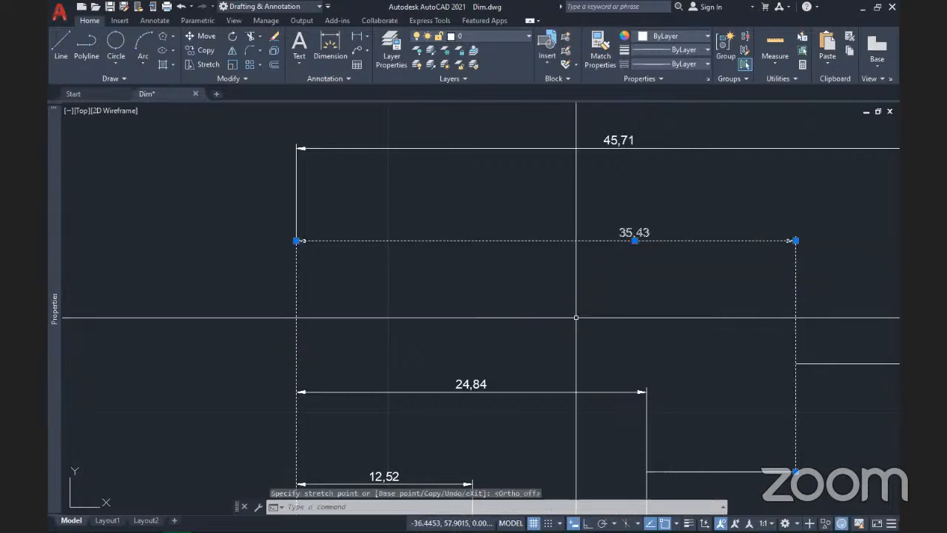
Step: Use Move with Dim Line to set the 35,43 dimension just below the 45,71 one
{"action": "mouse_move", "coordinate": [634, 240]}
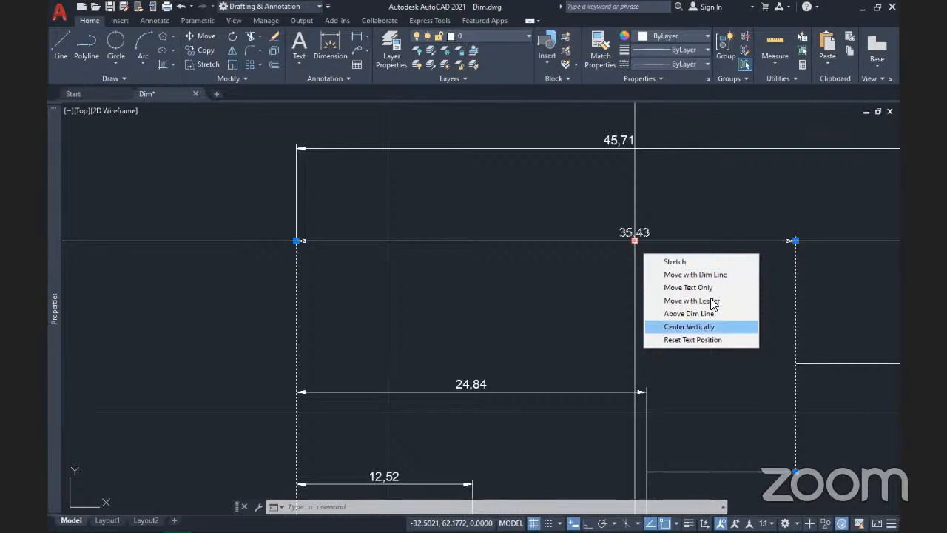
{"action": "left_click", "coordinate": [675, 263]}
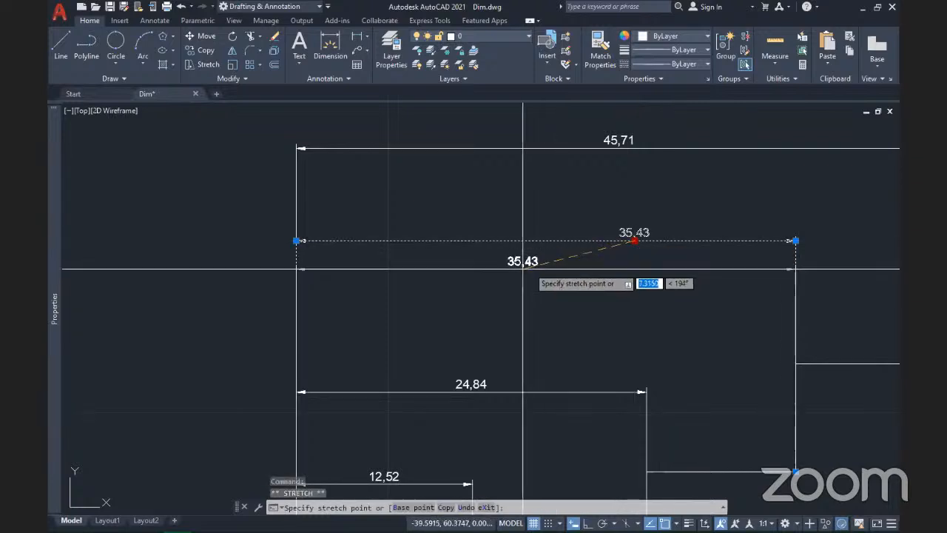
{"action": "mouse_move", "coordinate": [482, 286]}
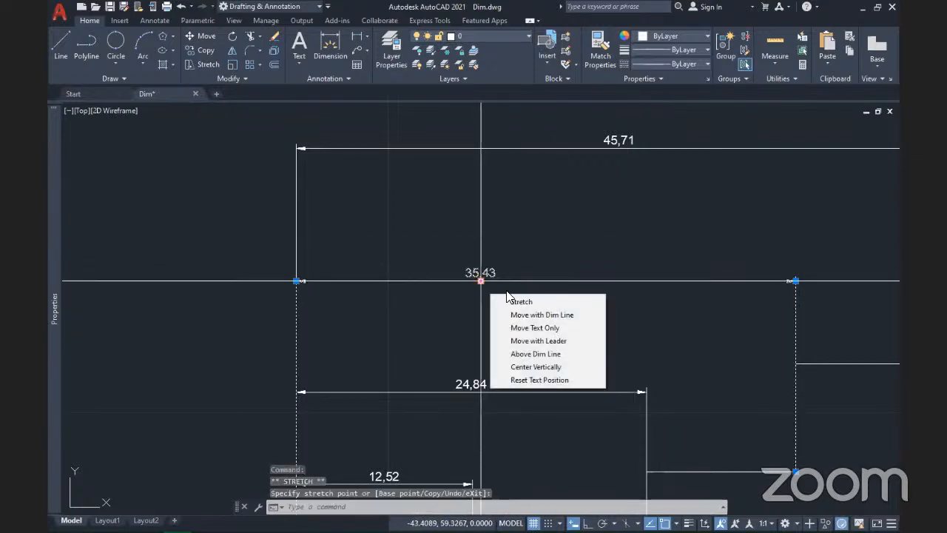
{"action": "left_click", "coordinate": [544, 315]}
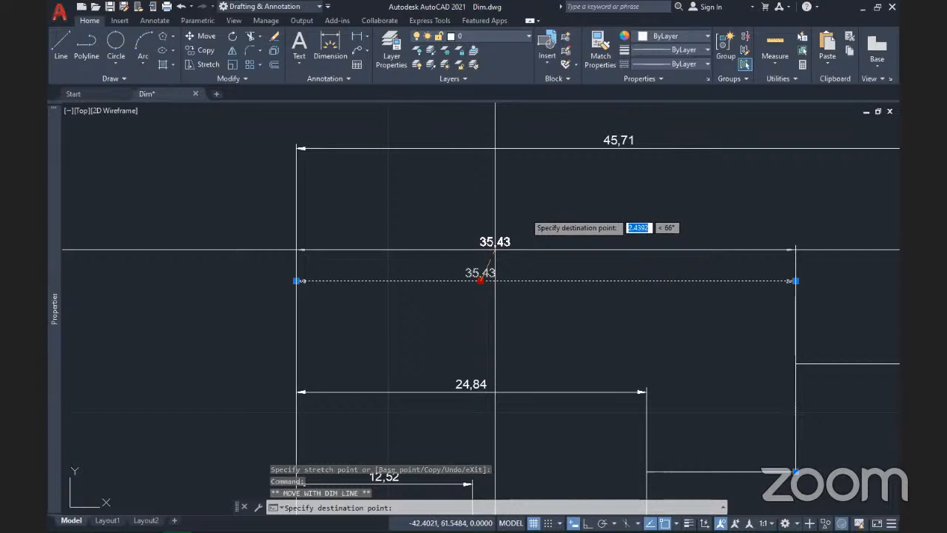
{"action": "left_click", "coordinate": [559, 201]}
{"action": "mouse_move", "coordinate": [559, 201]}
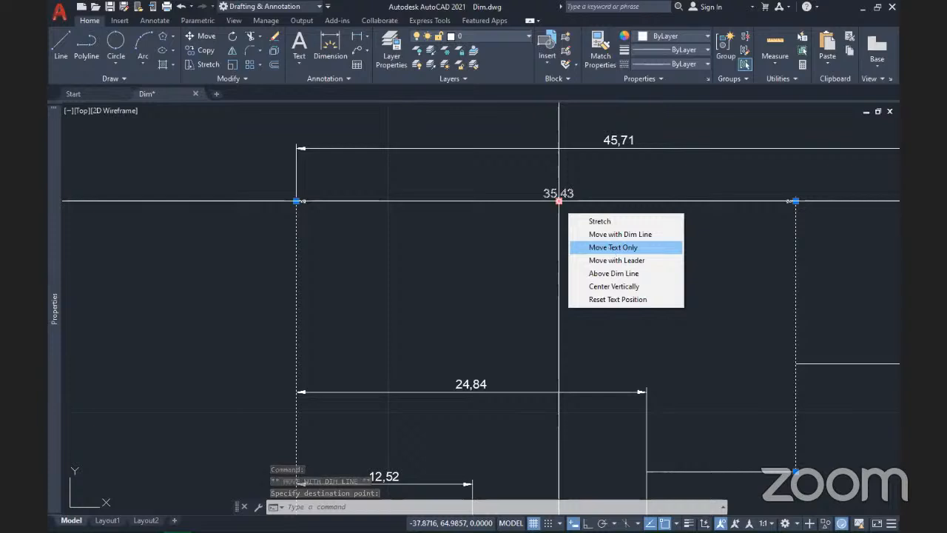
Step: Move the 35,43 text off its line, then place it below-right with a leader
{"action": "left_click", "coordinate": [613, 247]}
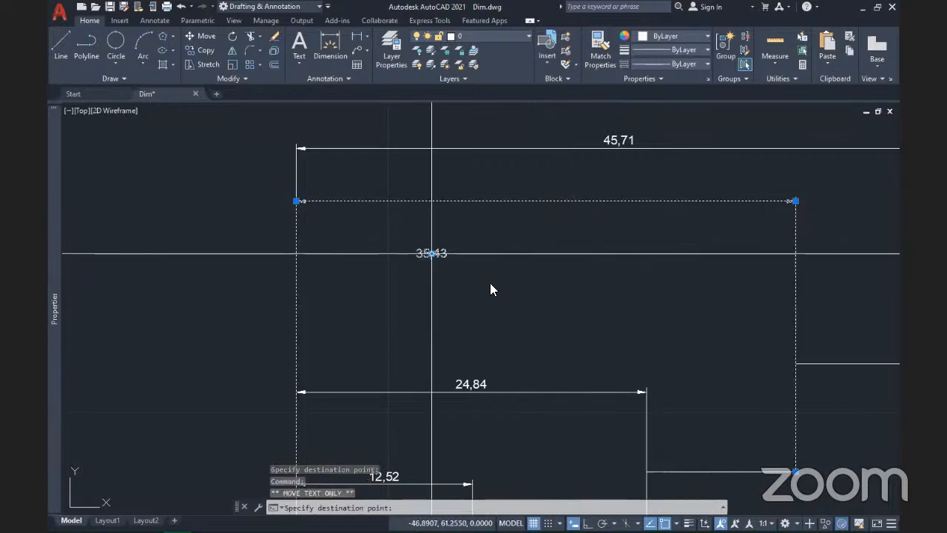
{"action": "left_click", "coordinate": [432, 253]}
{"action": "mouse_move", "coordinate": [431, 254]}
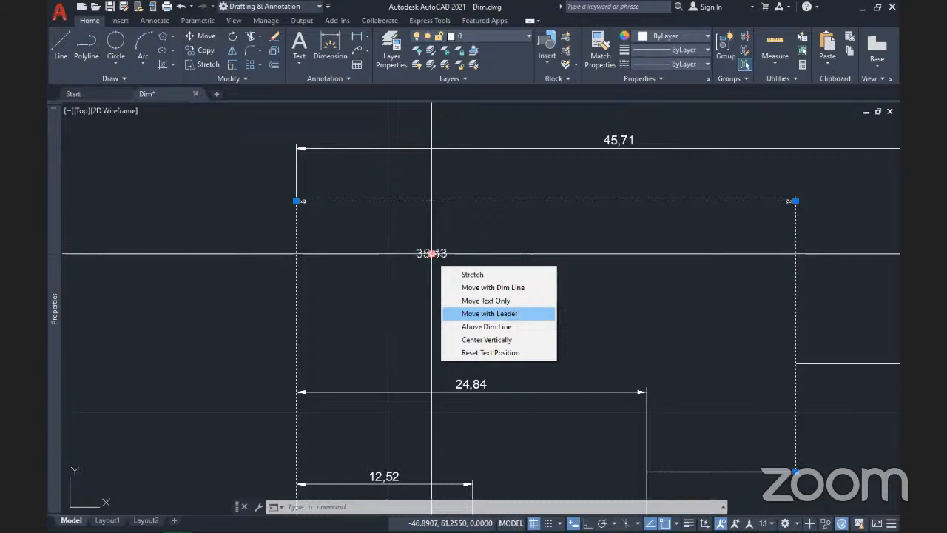
{"action": "left_click", "coordinate": [489, 314]}
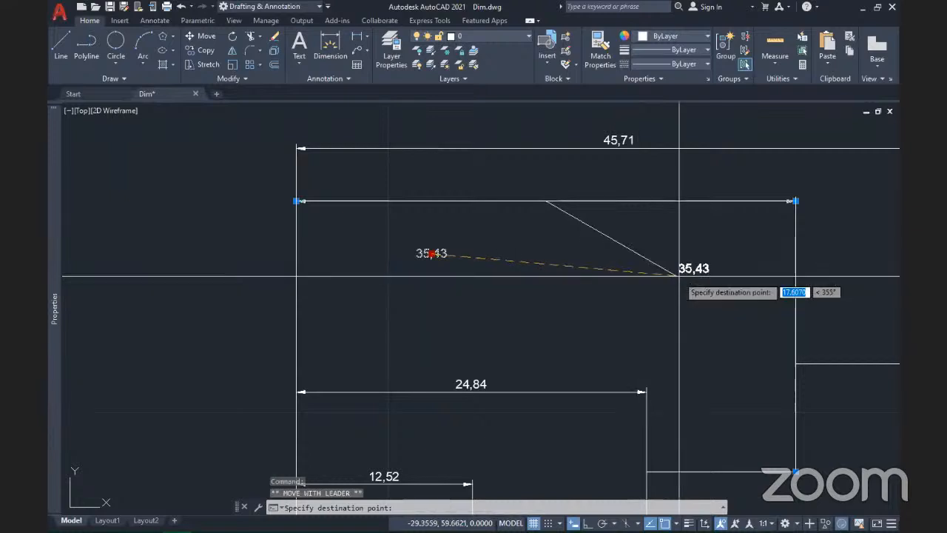
{"action": "left_click", "coordinate": [690, 277]}
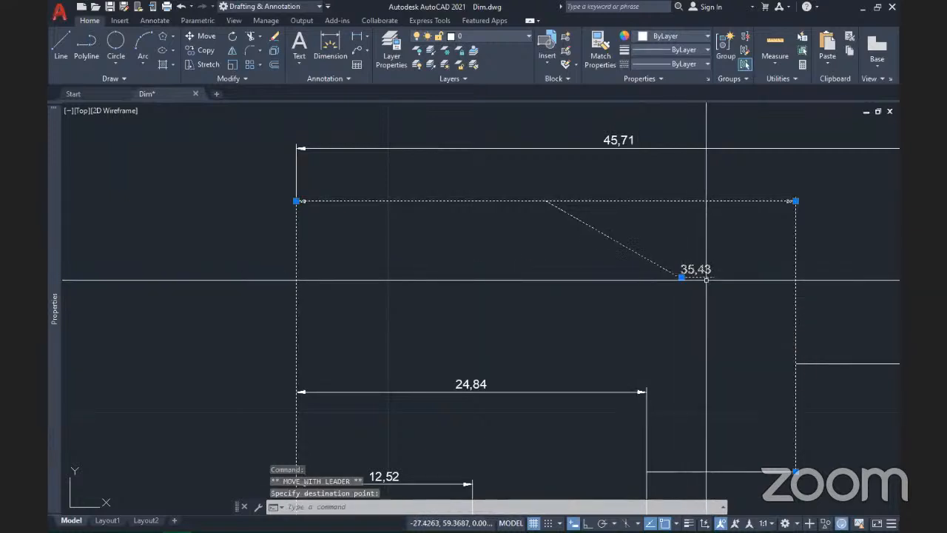
{"action": "key", "text": "Escape"}
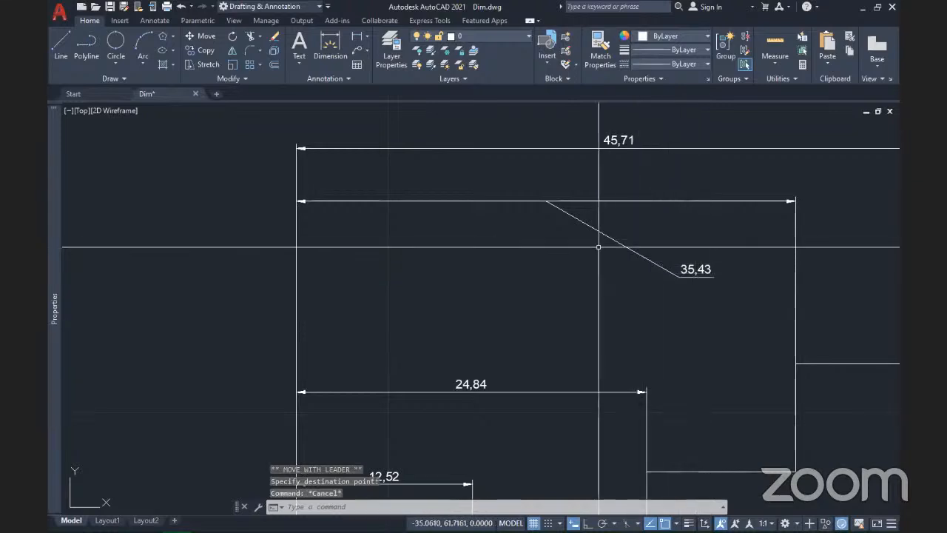
{"action": "scroll", "coordinate": [577, 274], "scroll_direction": "up", "scroll_amount": 2}
Step: Select the 35,43 dimension and place its text Above Dim Line
{"action": "scroll", "coordinate": [587, 282], "scroll_direction": "down", "scroll_amount": 2}
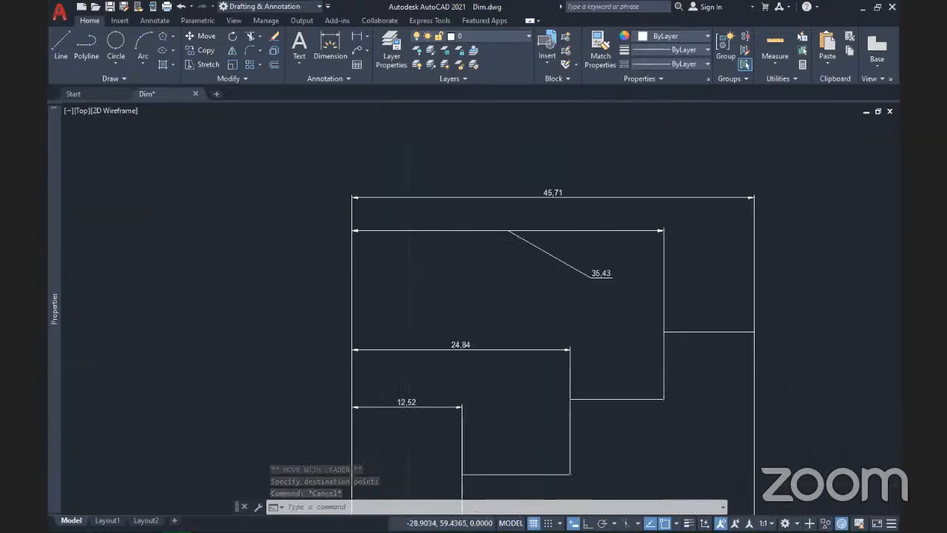
{"action": "mouse_move", "coordinate": [562, 321]}
{"action": "middle_mouse_down"}
{"action": "mouse_move", "coordinate": [482, 254]}
{"action": "mouse_move", "coordinate": [579, 341]}
{"action": "middle_mouse_up"}
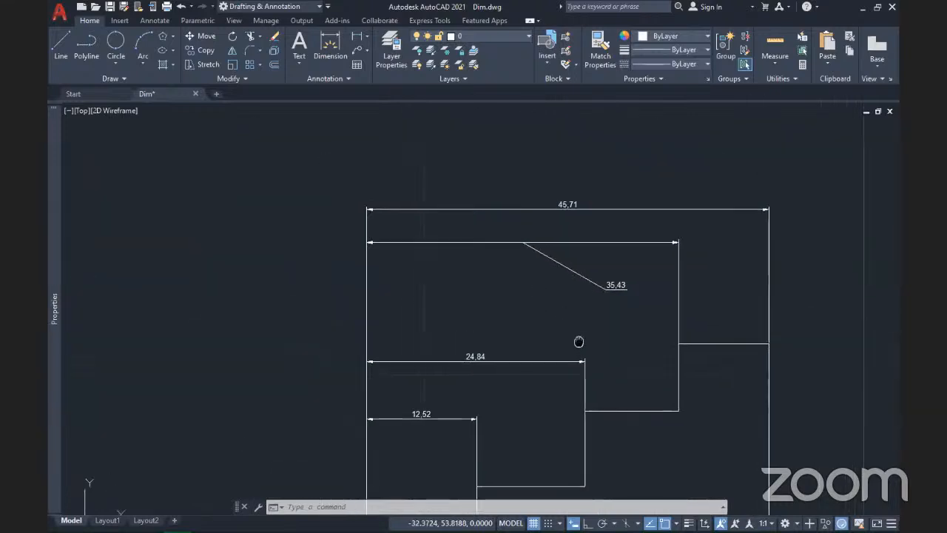
{"action": "left_click", "coordinate": [619, 300]}
{"action": "left_click", "coordinate": [601, 284]}
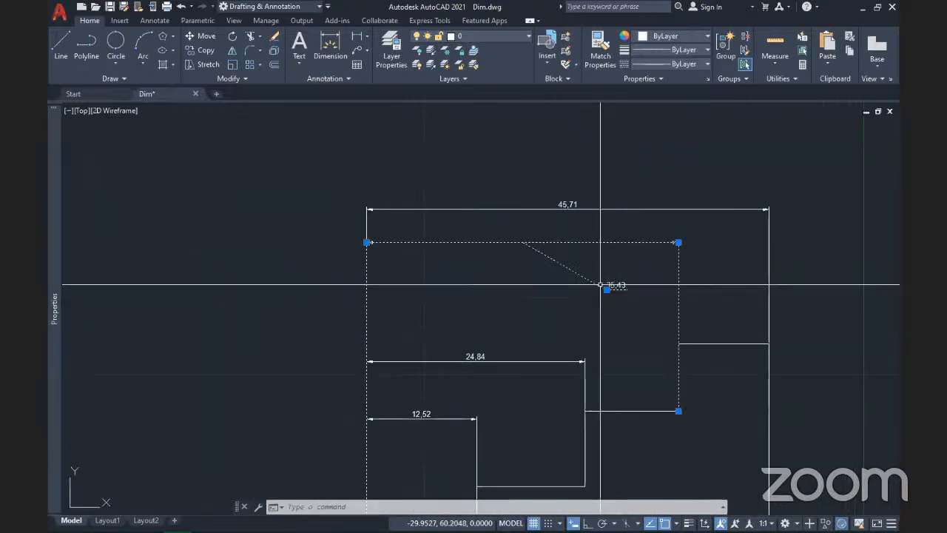
{"action": "scroll", "coordinate": [601, 285], "scroll_direction": "up", "scroll_amount": 2}
{"action": "mouse_move", "coordinate": [600, 285]}
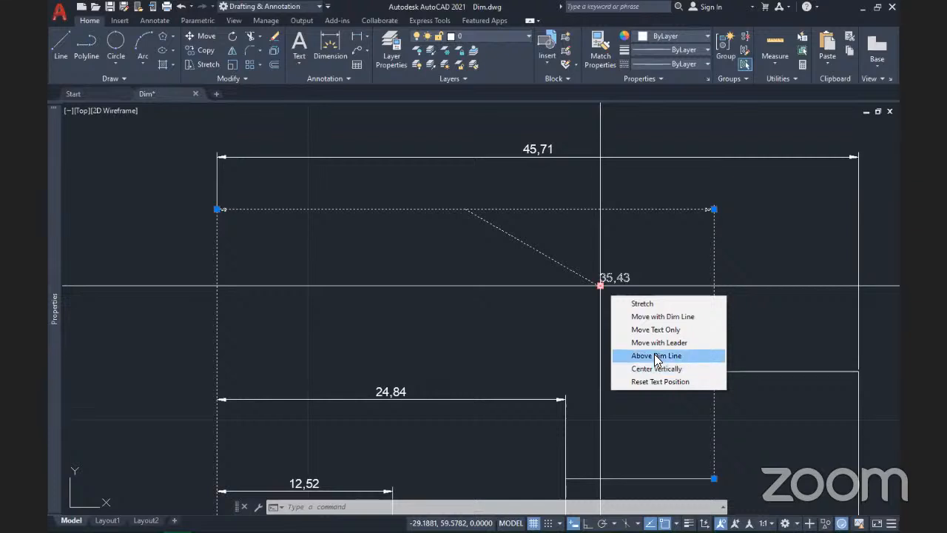
{"action": "left_click", "coordinate": [655, 355]}
{"action": "left_click", "coordinate": [600, 285]}
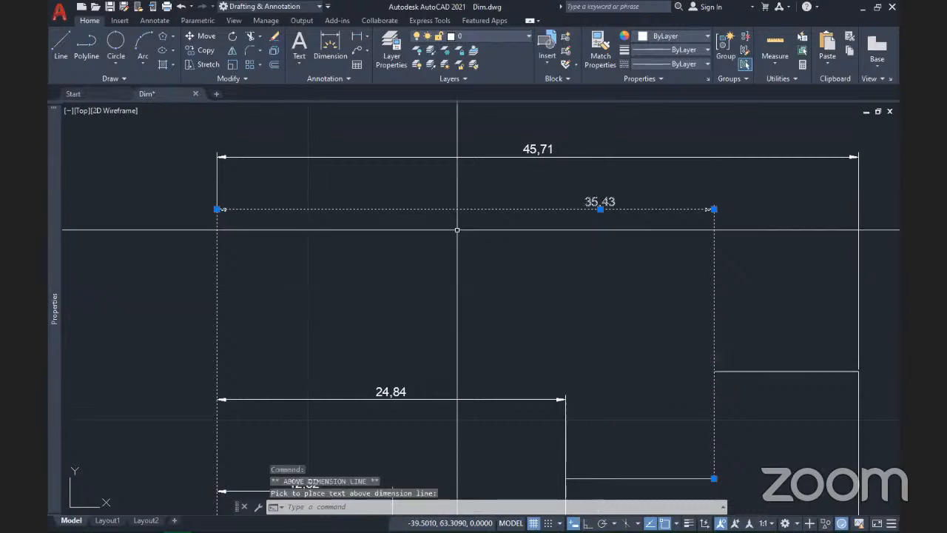
Step: Center the 35,43 text vertically, then apply Reset Text Position
{"action": "mouse_move", "coordinate": [601, 209]}
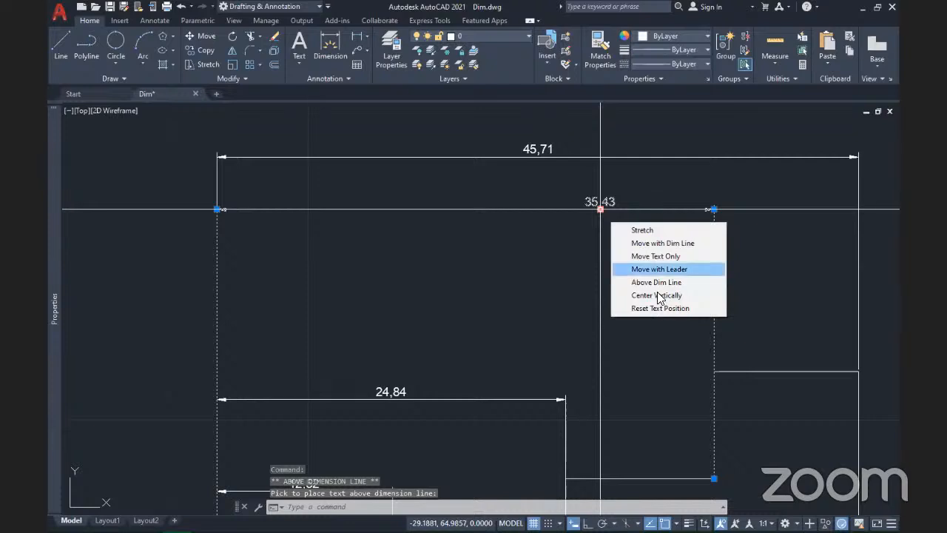
{"action": "left_click", "coordinate": [658, 296]}
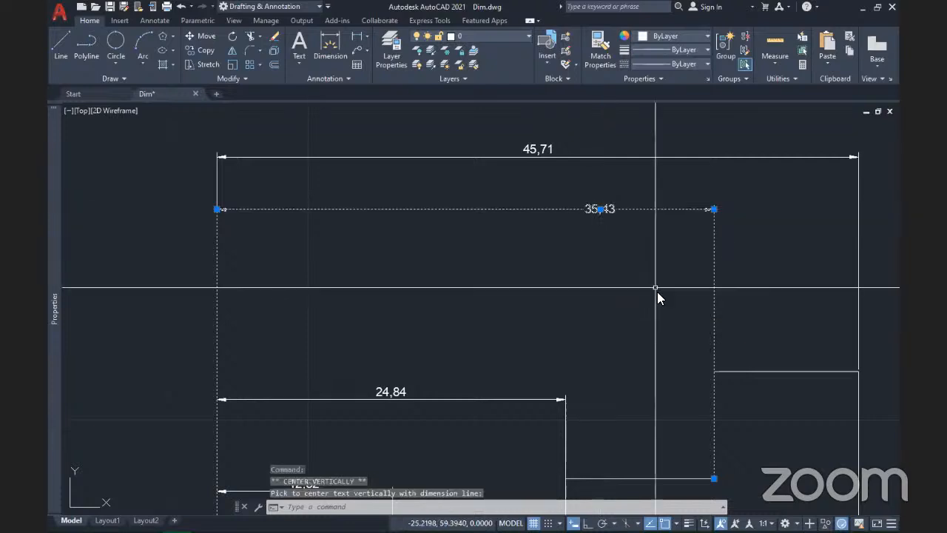
{"action": "left_click", "coordinate": [601, 211]}
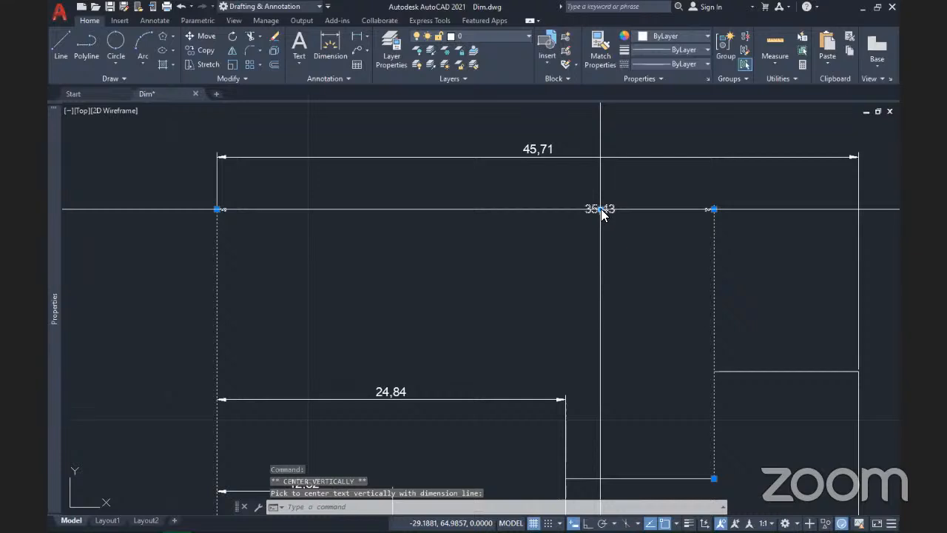
{"action": "mouse_move", "coordinate": [601, 211]}
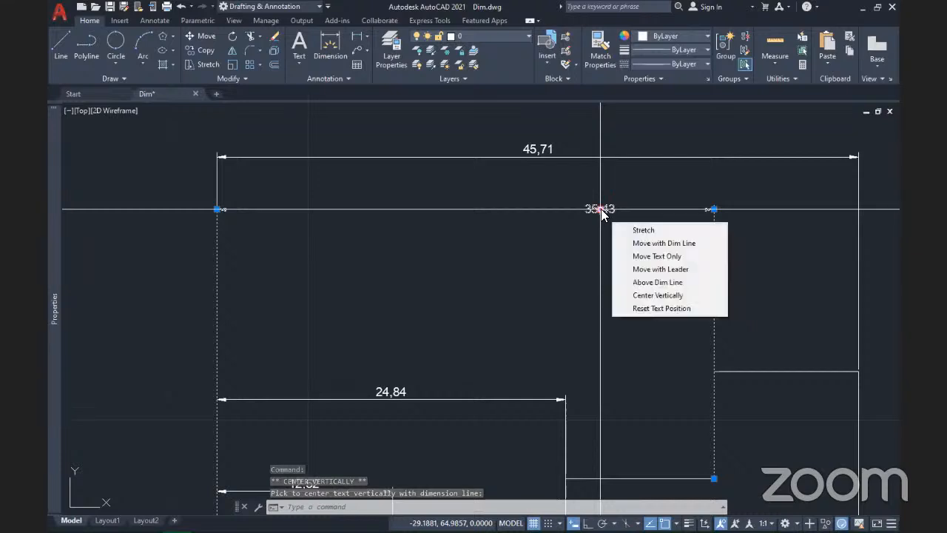
{"action": "left_click", "coordinate": [639, 308]}
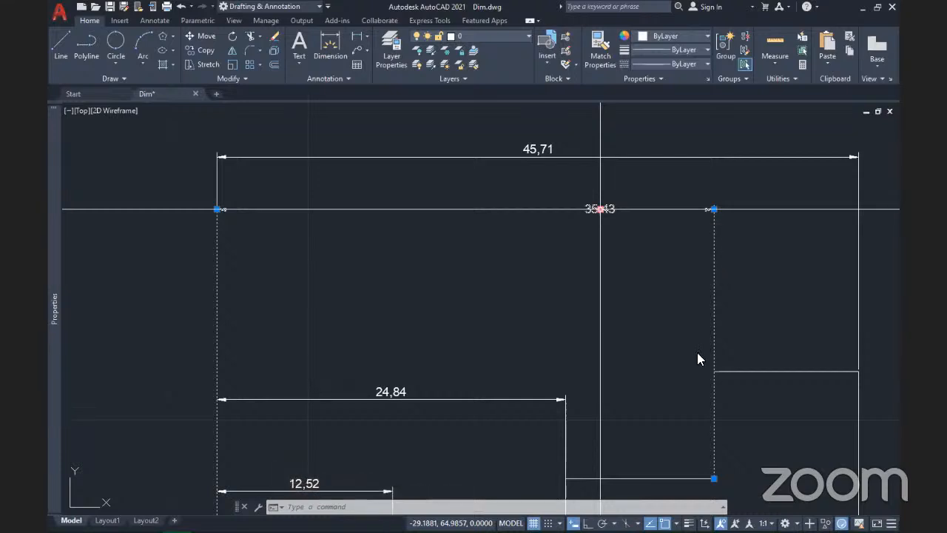
{"action": "mouse_move", "coordinate": [600, 210]}
{"action": "left_click", "coordinate": [699, 407]}
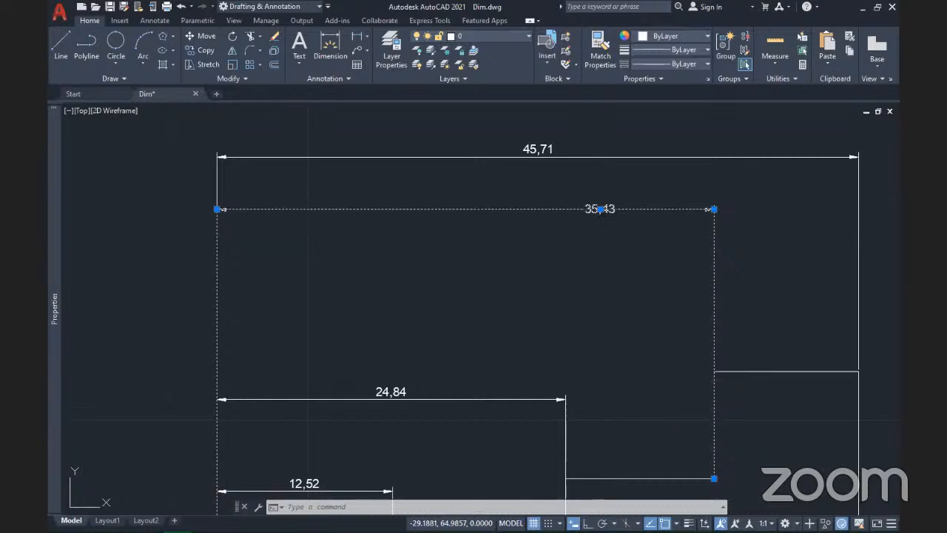
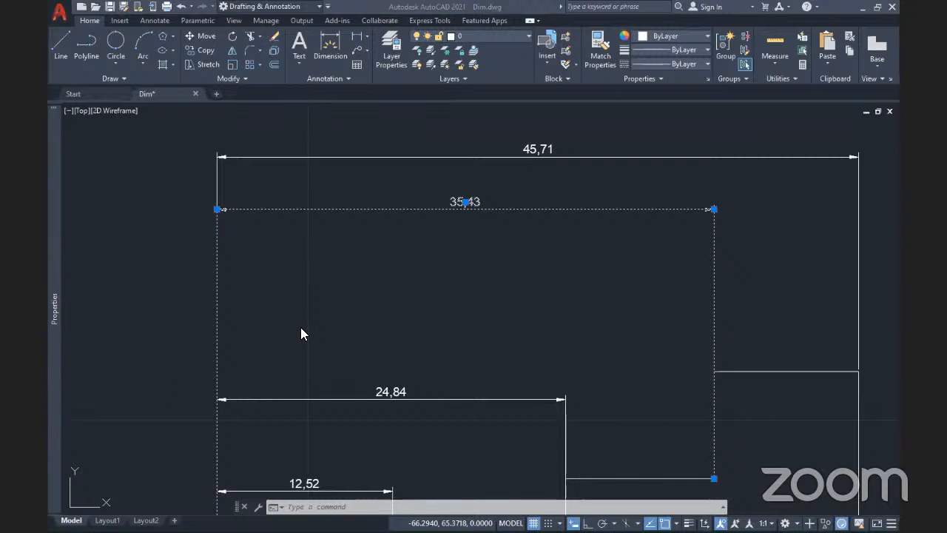
Step: Deselect the 35,43 dimension, zoom out, and start a crossing window around the left staircase outline
{"action": "left_click", "coordinate": [390, 301]}
{"action": "key", "text": "Escape"}
{"action": "scroll", "coordinate": [311, 299], "scroll_direction": "down", "scroll_amount": 4}
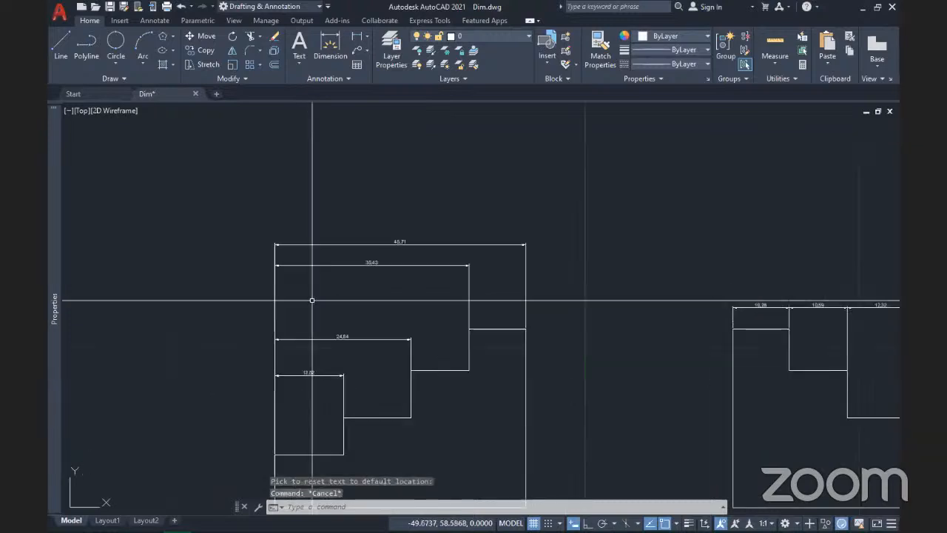
{"action": "mouse_move", "coordinate": [363, 317]}
{"action": "middle_mouse_down"}
{"action": "mouse_move", "coordinate": [436, 285]}
{"action": "mouse_move", "coordinate": [570, 279]}
{"action": "middle_mouse_up"}
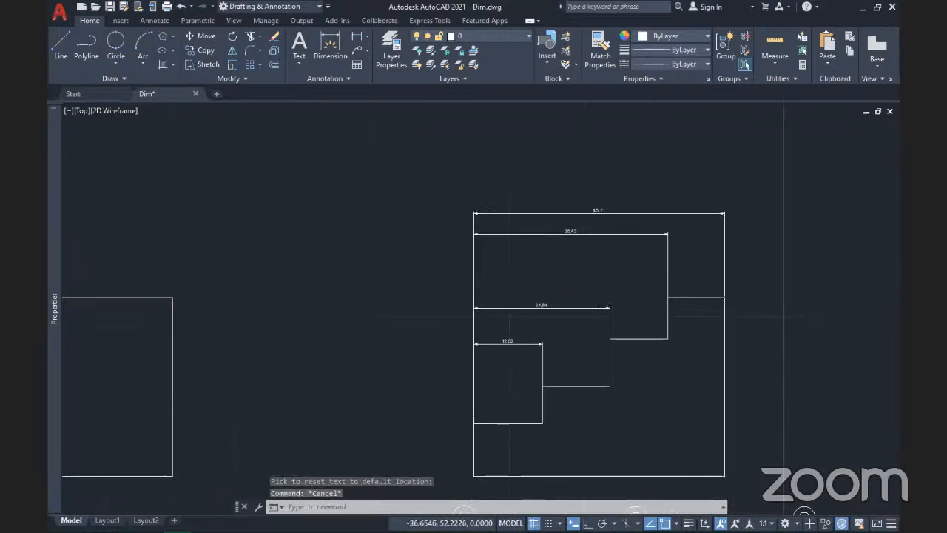
{"action": "scroll", "coordinate": [469, 328], "scroll_direction": "down", "scroll_amount": 4}
{"action": "left_click", "coordinate": [379, 356]}
Step: Grip-stretch the staircase outline's top edge upward and its left edge further left
{"action": "left_click", "coordinate": [330, 290]}
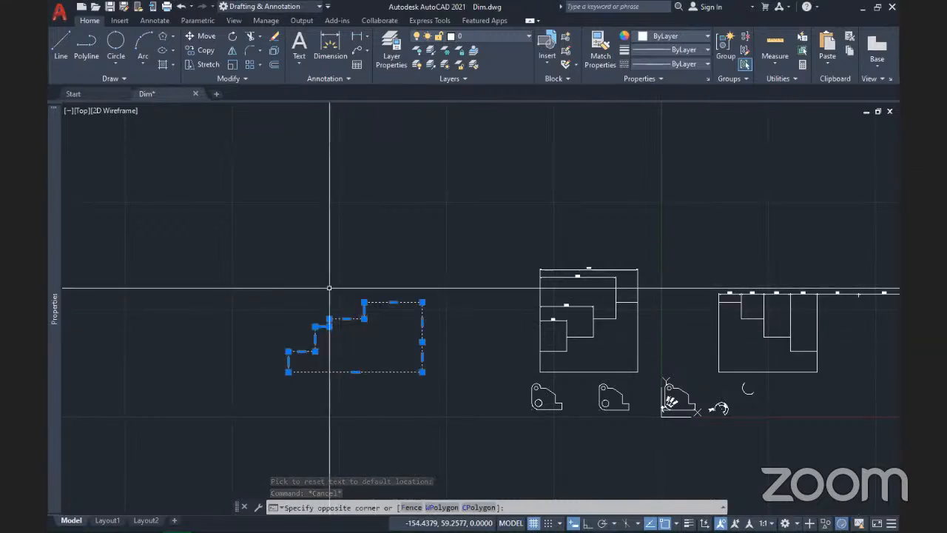
{"action": "scroll", "coordinate": [388, 311], "scroll_direction": "up", "scroll_amount": 4}
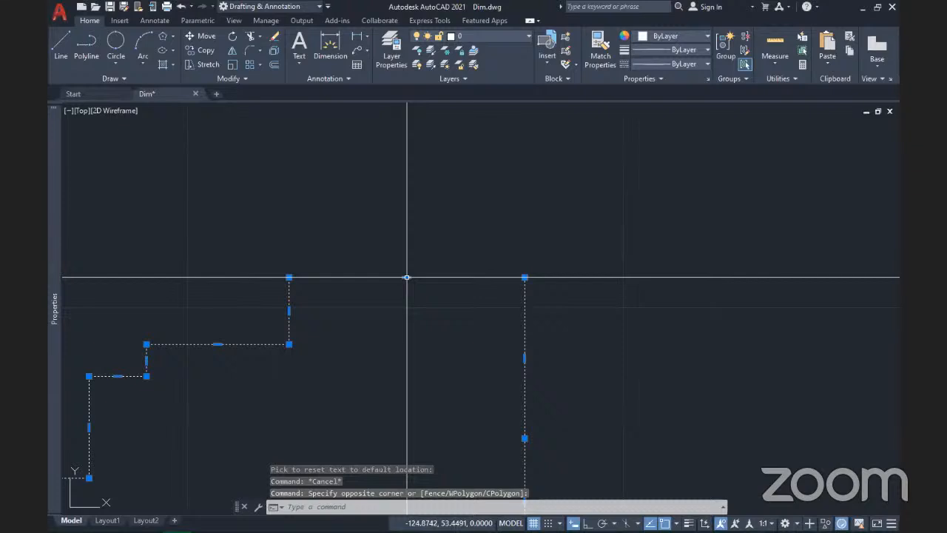
{"action": "left_click", "coordinate": [407, 277]}
{"action": "left_click", "coordinate": [410, 195]}
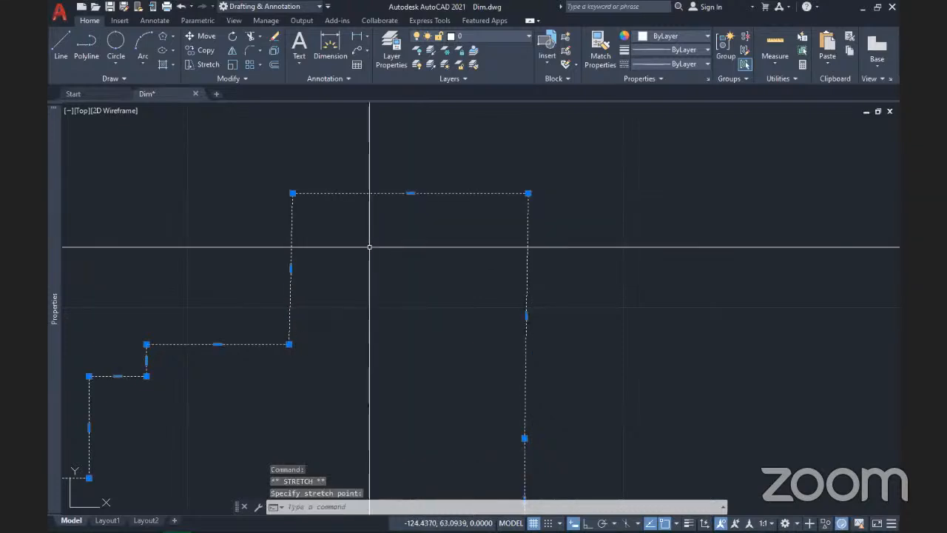
{"action": "left_click", "coordinate": [291, 269]}
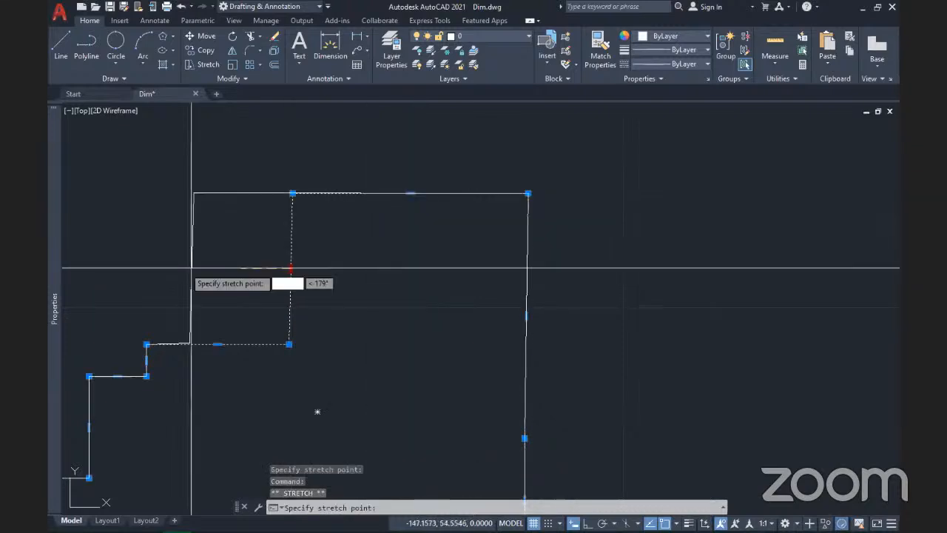
{"action": "left_click", "coordinate": [178, 268]}
{"action": "scroll", "coordinate": [272, 302], "scroll_direction": "down", "scroll_amount": 5}
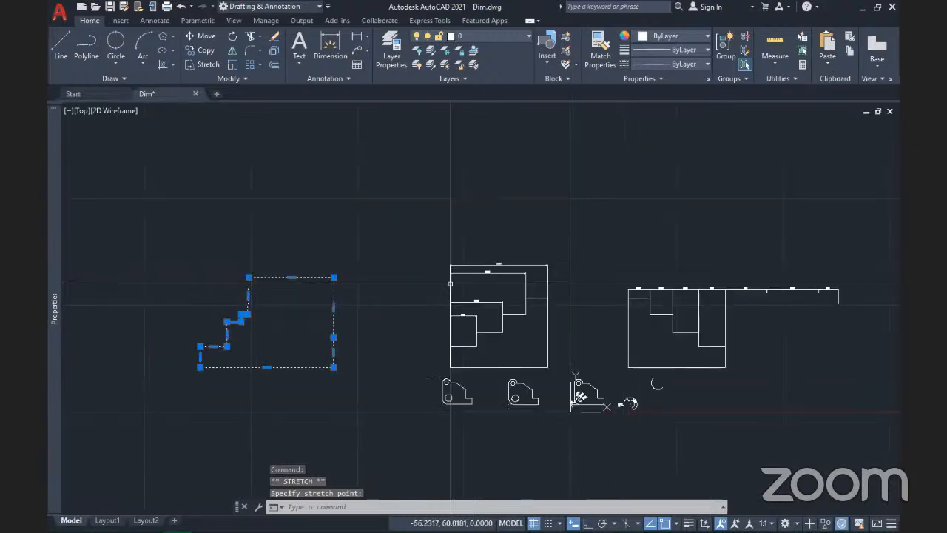
{"action": "scroll", "coordinate": [499, 301], "scroll_direction": "up", "scroll_amount": 4}
{"action": "mouse_move", "coordinate": [493, 279]}
{"action": "middle_mouse_down"}
{"action": "mouse_move", "coordinate": [431, 315]}
{"action": "mouse_move", "coordinate": [511, 336]}
{"action": "middle_mouse_up"}
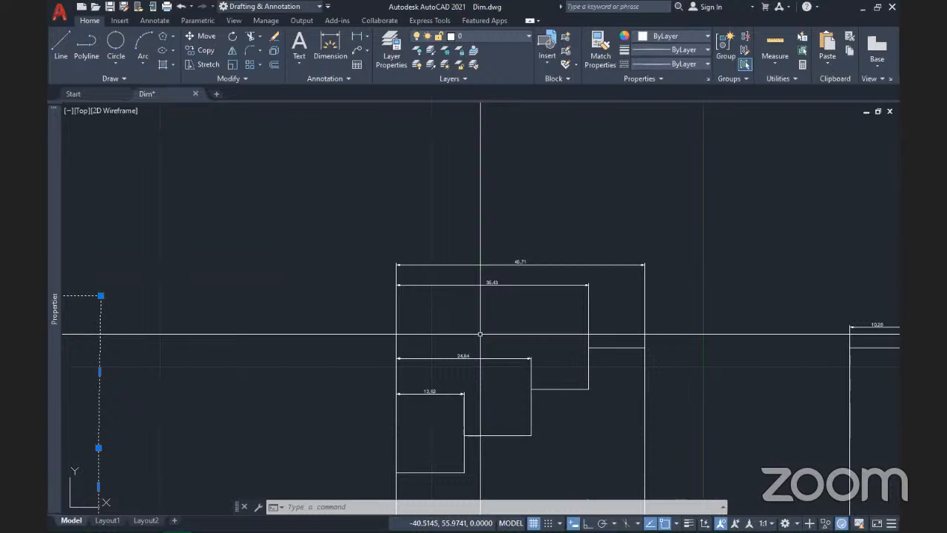
Step: Select the four horizontal dimensions and move only the 45,71 text above its dimension line
{"action": "left_click", "coordinate": [428, 412]}
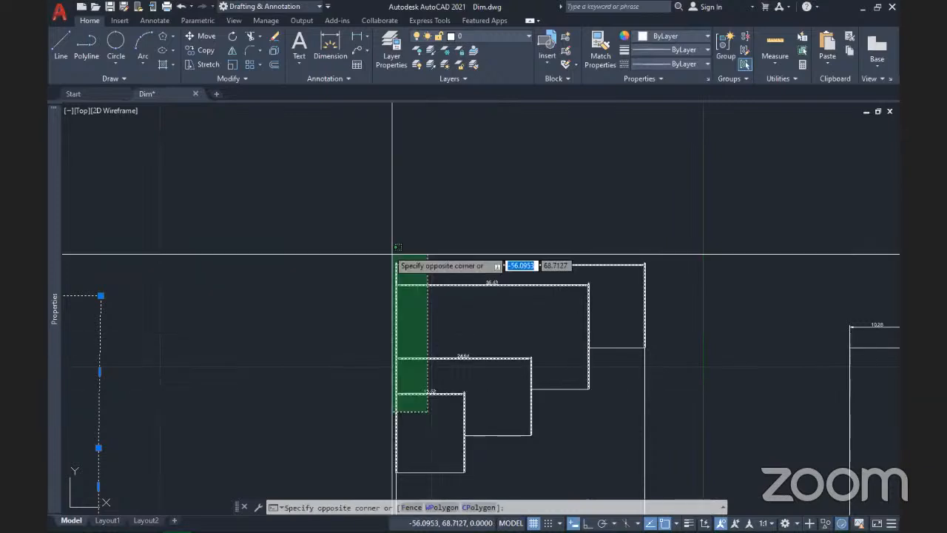
{"action": "left_click", "coordinate": [392, 254]}
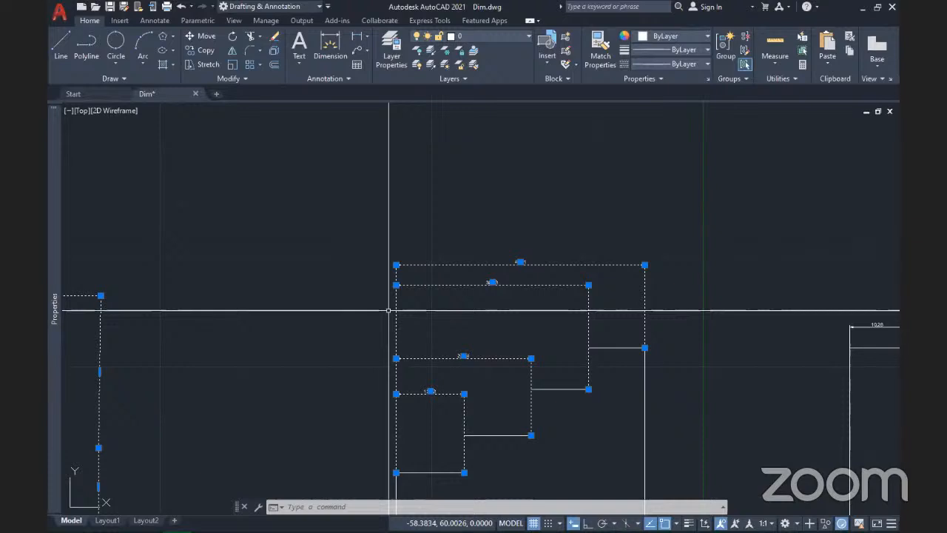
{"action": "scroll", "coordinate": [523, 282], "scroll_direction": "up", "scroll_amount": 5}
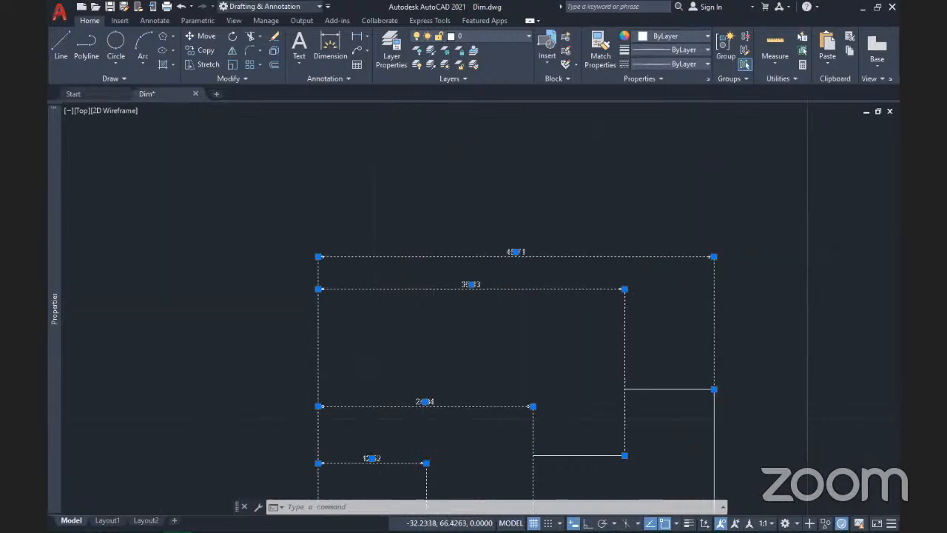
{"action": "scroll", "coordinate": [527, 277], "scroll_direction": "down", "scroll_amount": 3}
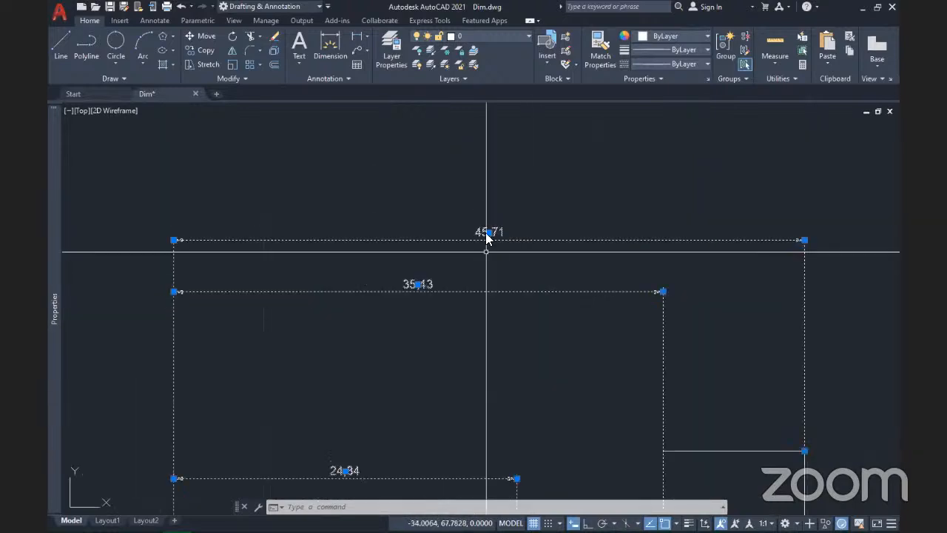
{"action": "mouse_move", "coordinate": [489, 234]}
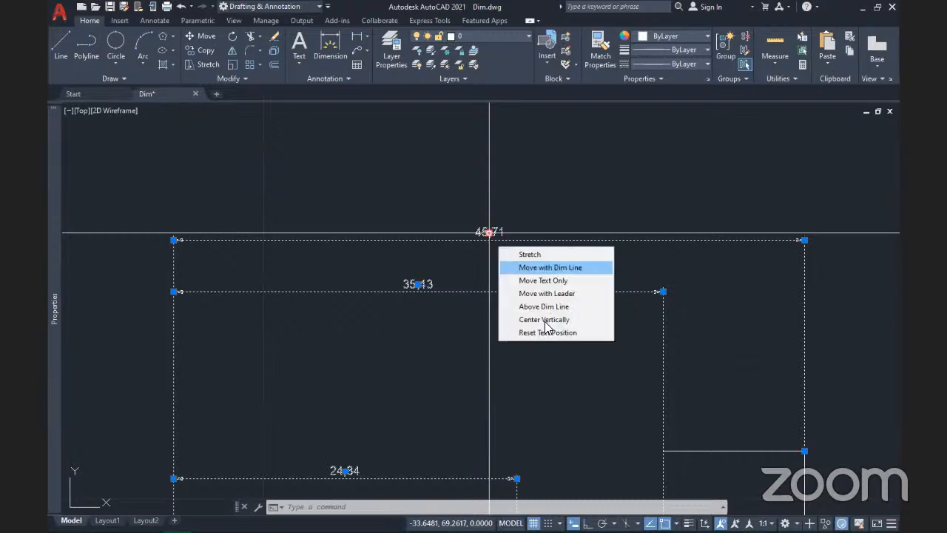
{"action": "left_click", "coordinate": [553, 281]}
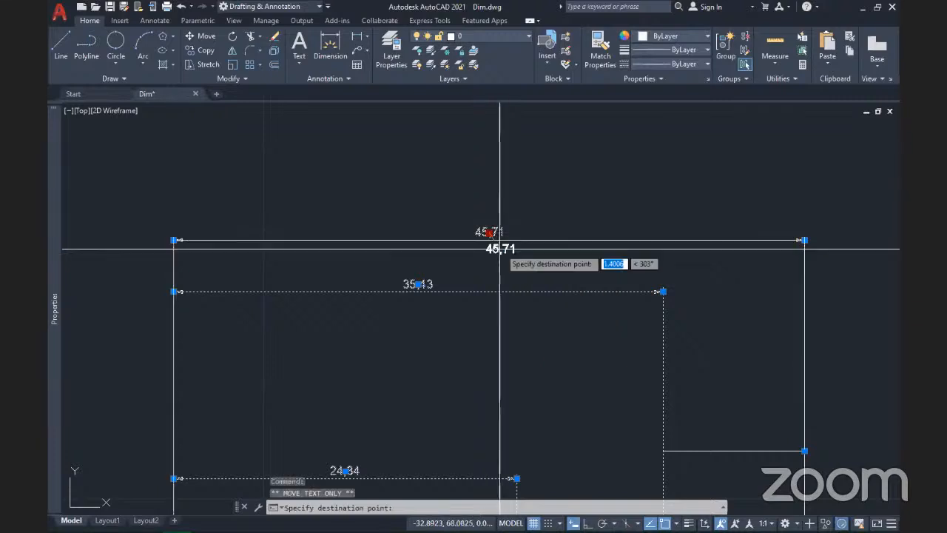
{"action": "left_click", "coordinate": [556, 183]}
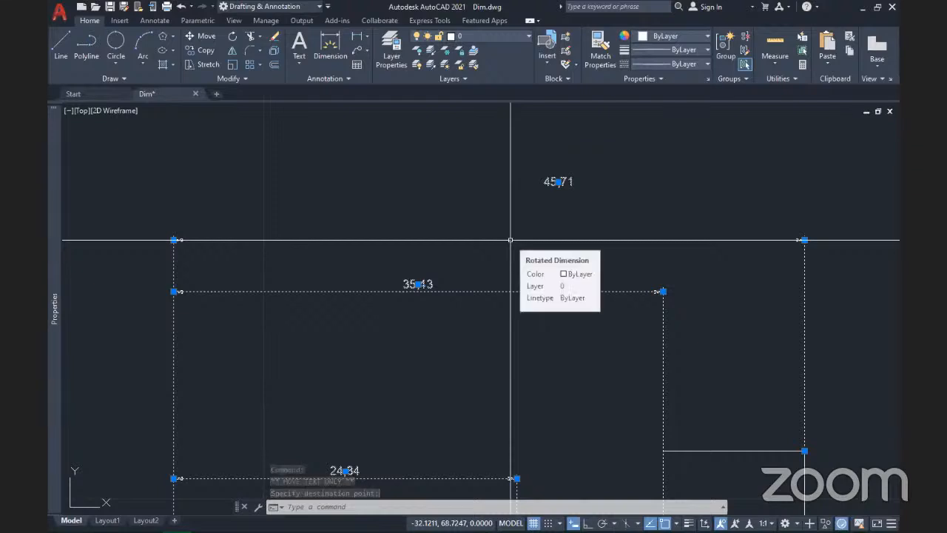
Step: Reposition the 45,71 text up and to the right, attached by a leader
{"action": "mouse_move", "coordinate": [559, 183]}
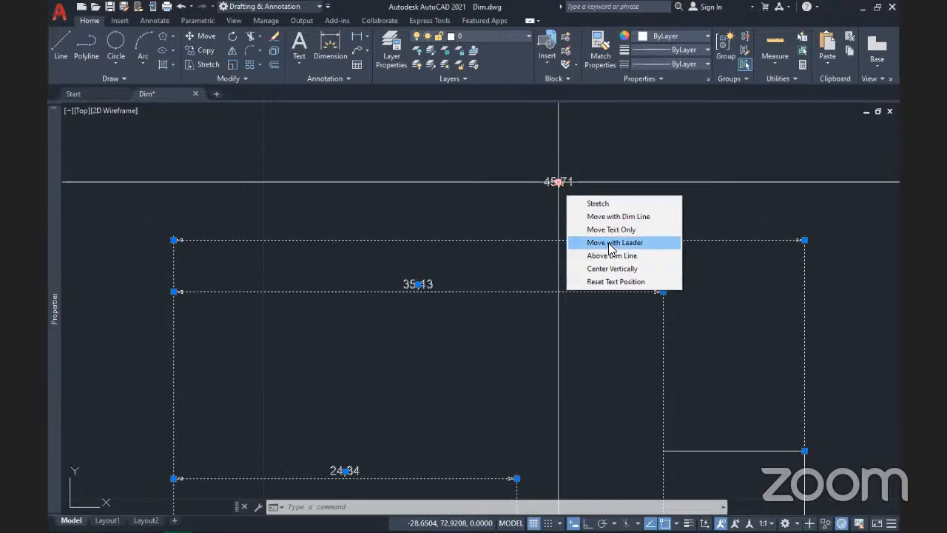
{"action": "left_click", "coordinate": [610, 250]}
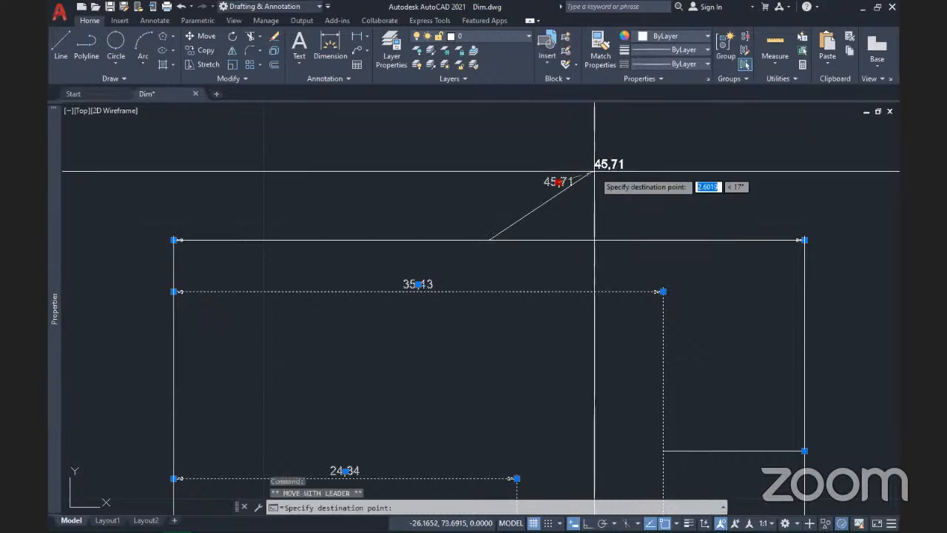
{"action": "left_click", "coordinate": [622, 171]}
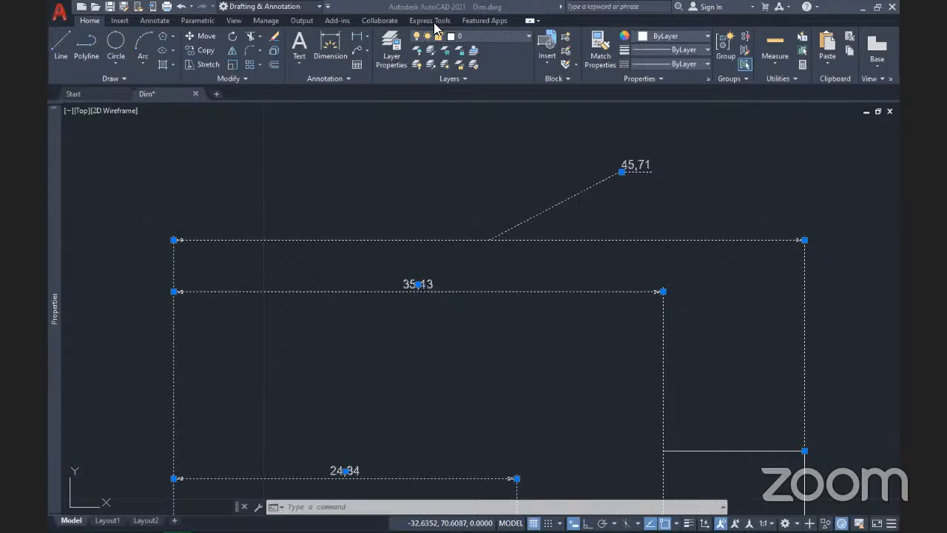
{"action": "left_click", "coordinate": [502, 187]}
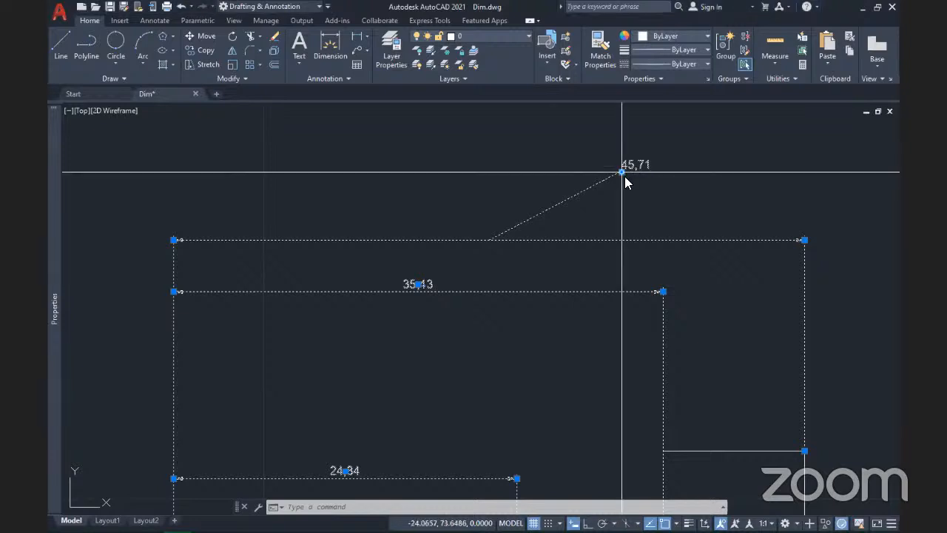
{"action": "mouse_move", "coordinate": [622, 171]}
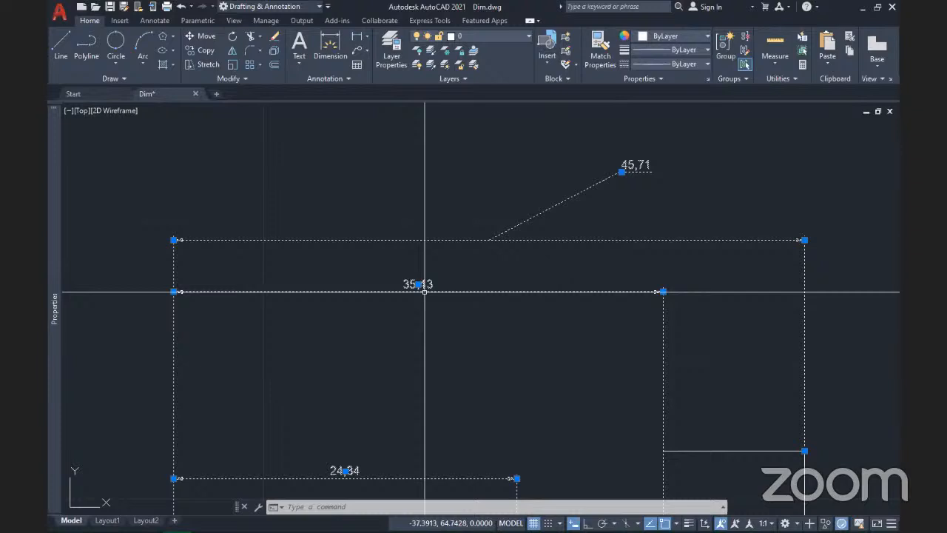
Step: Stretch the 35,43 dimension line lower and place its text above, then undo that change
{"action": "mouse_move", "coordinate": [419, 286]}
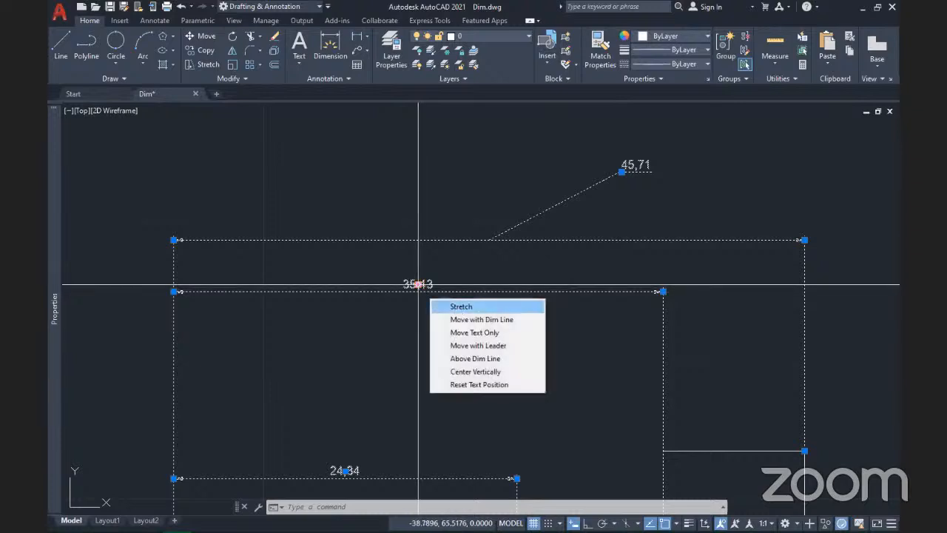
{"action": "left_click", "coordinate": [419, 284]}
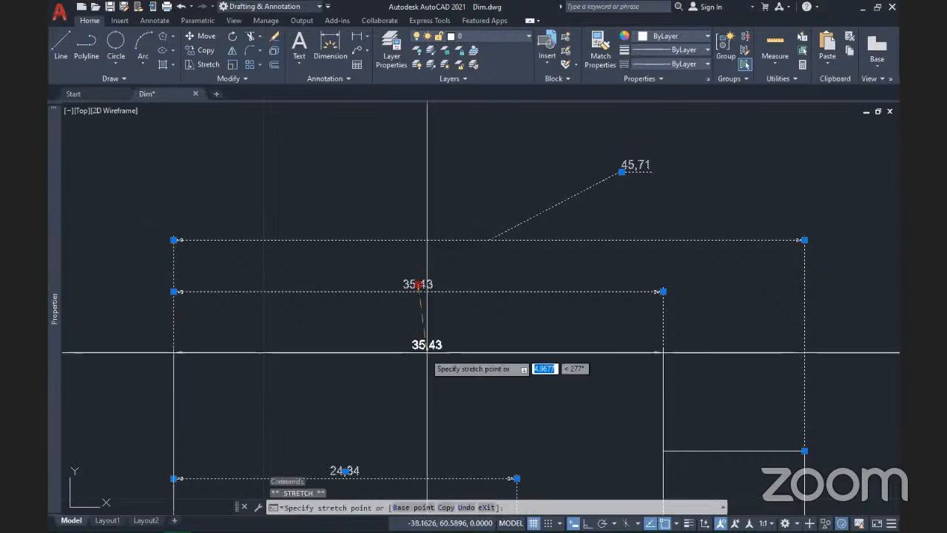
{"action": "left_click", "coordinate": [415, 358]}
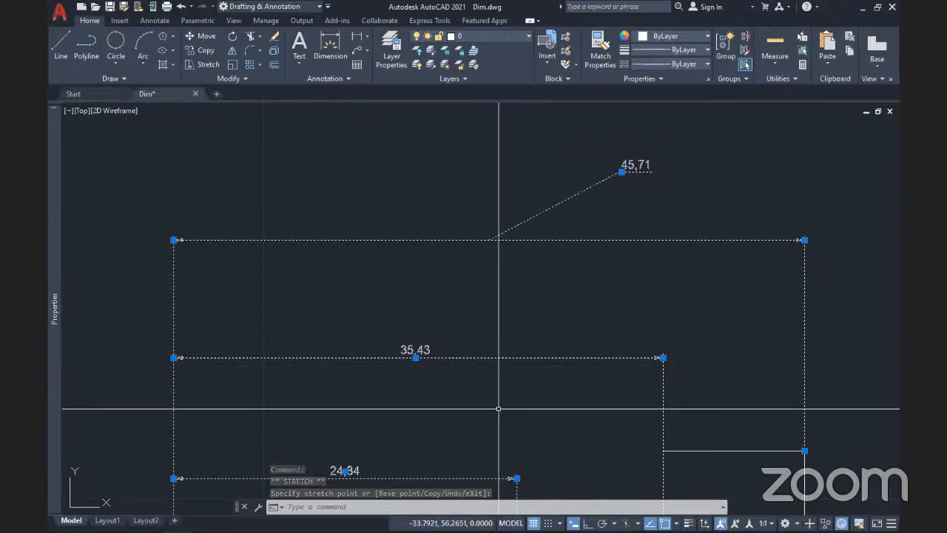
{"action": "mouse_move", "coordinate": [416, 358]}
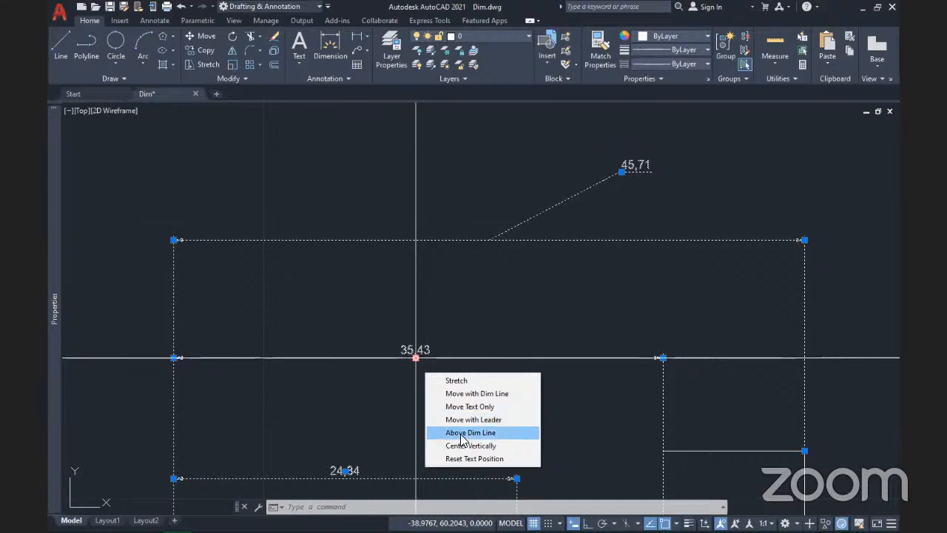
{"action": "left_click", "coordinate": [467, 433]}
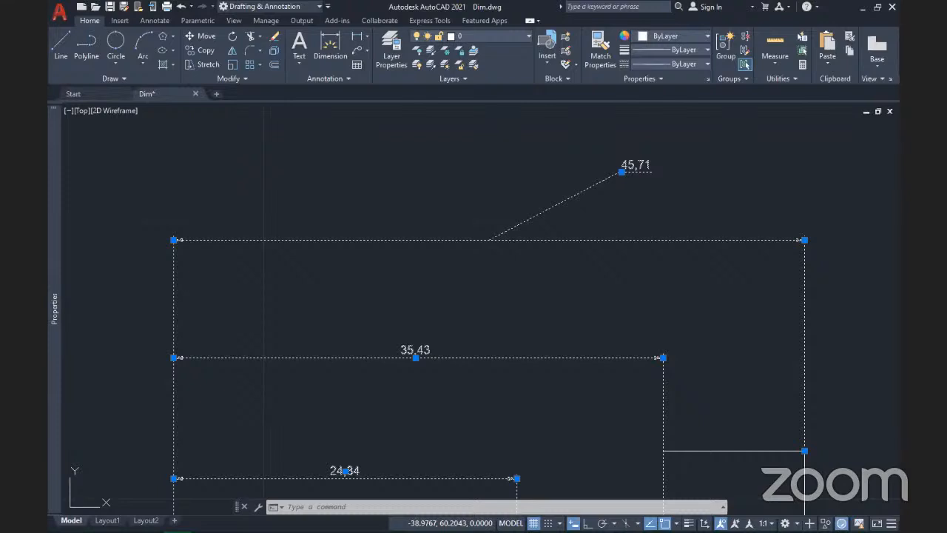
{"action": "left_click", "coordinate": [419, 358]}
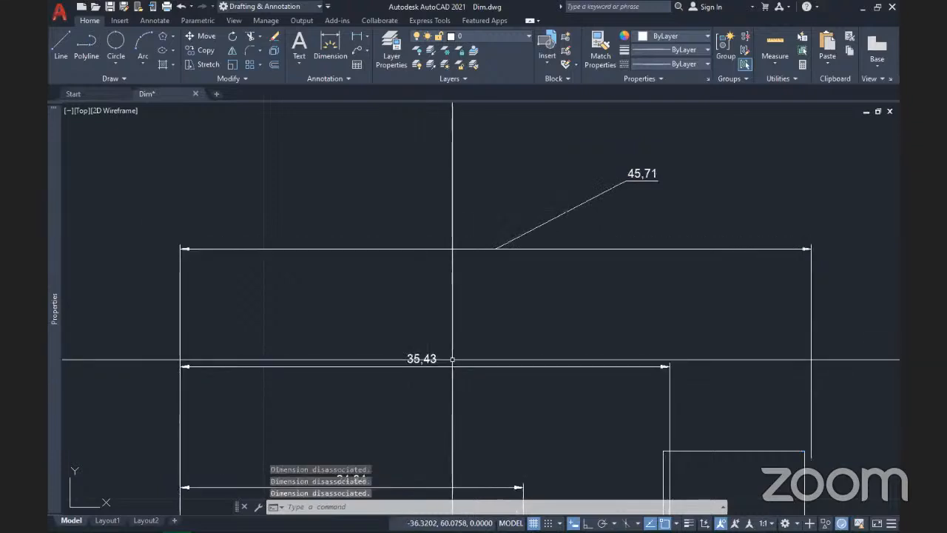
{"action": "key", "text": "ctrl+z"}
Step: Select the 35,43 dimension and centre its text vertically on the dimension line
{"action": "middle_click_drag", "start_coordinate": [454, 398], "coordinate": [437, 302]}
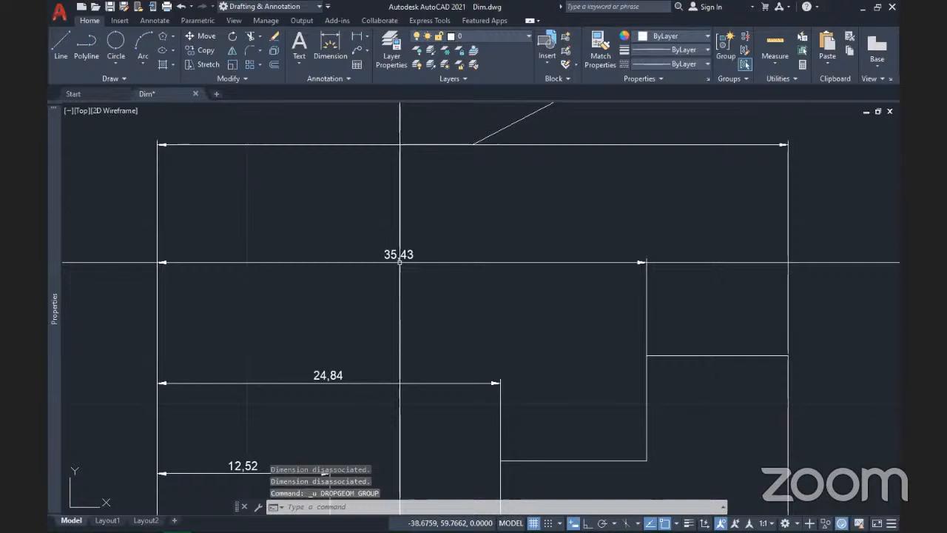
{"action": "left_click", "coordinate": [433, 267]}
{"action": "left_click", "coordinate": [415, 245]}
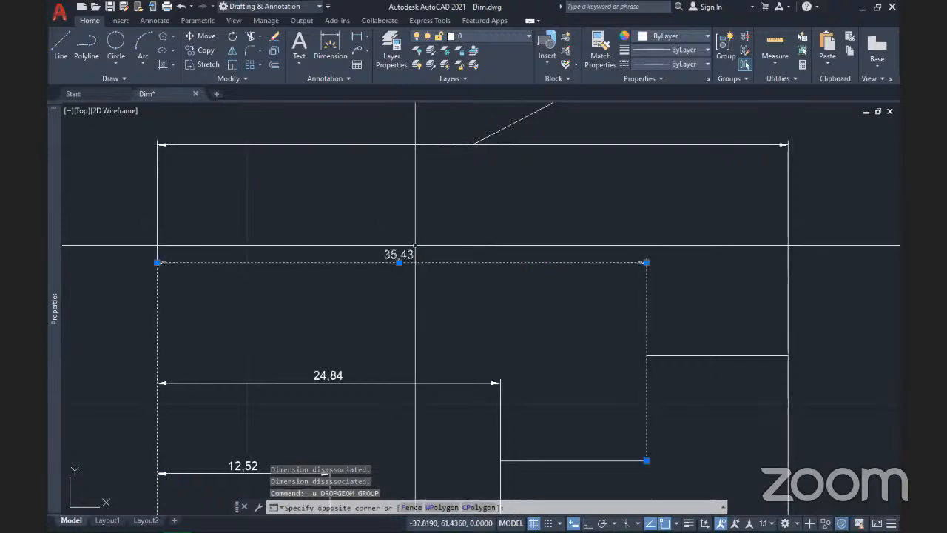
{"action": "left_click", "coordinate": [349, 313]}
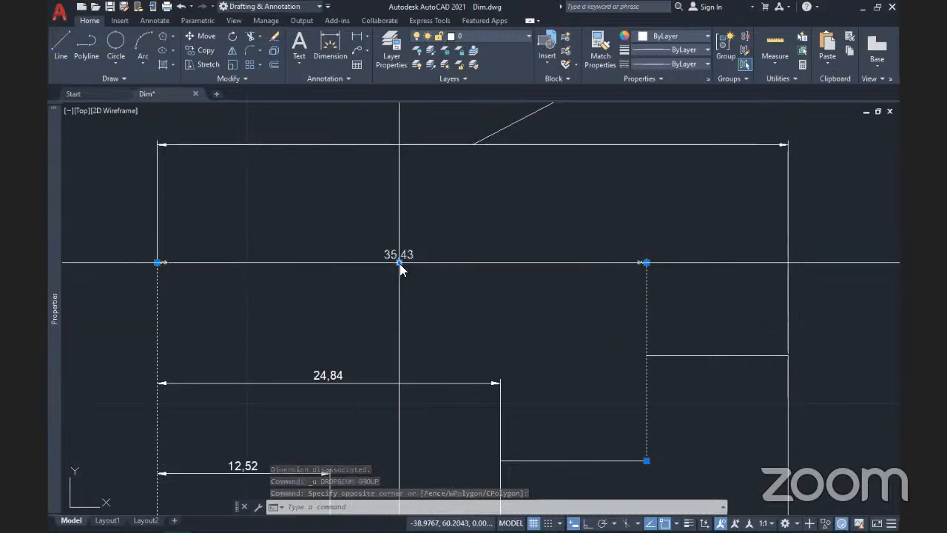
{"action": "mouse_move", "coordinate": [399, 263]}
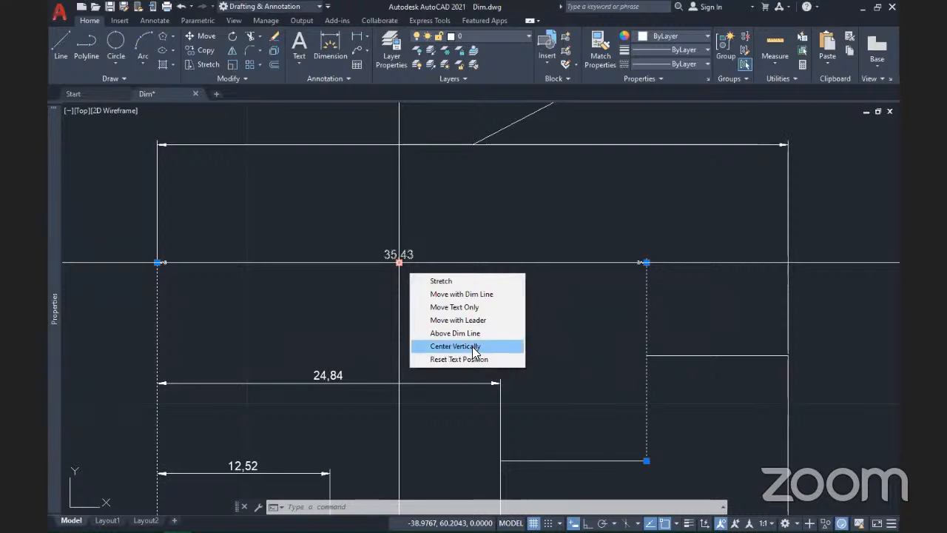
{"action": "left_click", "coordinate": [474, 347]}
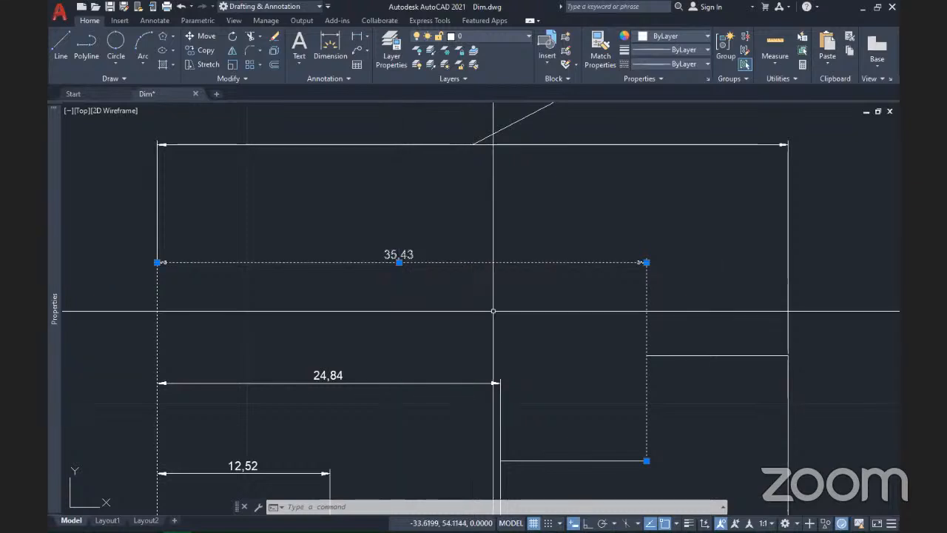
Step: Check the 24,84 dimension by selecting and deselecting it
{"action": "mouse_move", "coordinate": [500, 188]}
{"action": "middle_mouse_down"}
{"action": "mouse_move", "coordinate": [484, 205]}
{"action": "mouse_move", "coordinate": [570, 157]}
{"action": "middle_mouse_up"}
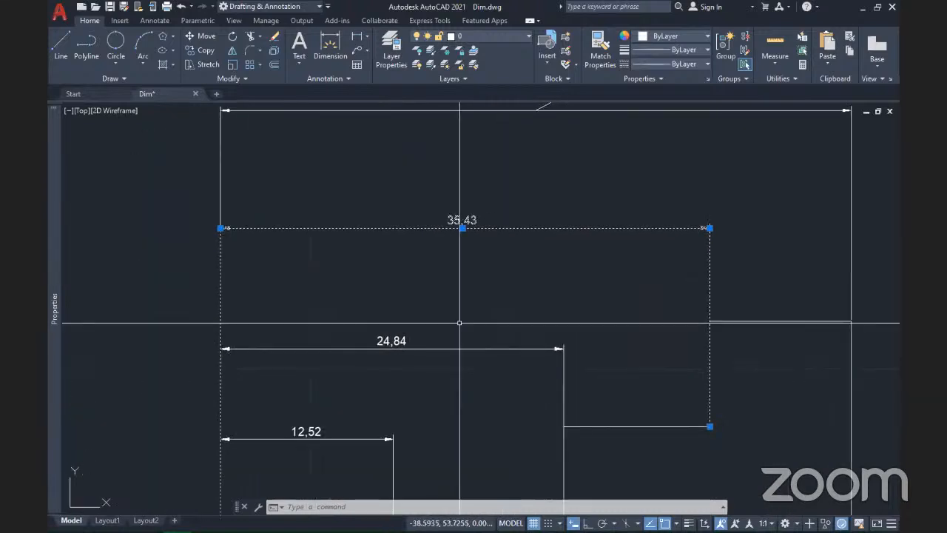
{"action": "left_click", "coordinate": [391, 343]}
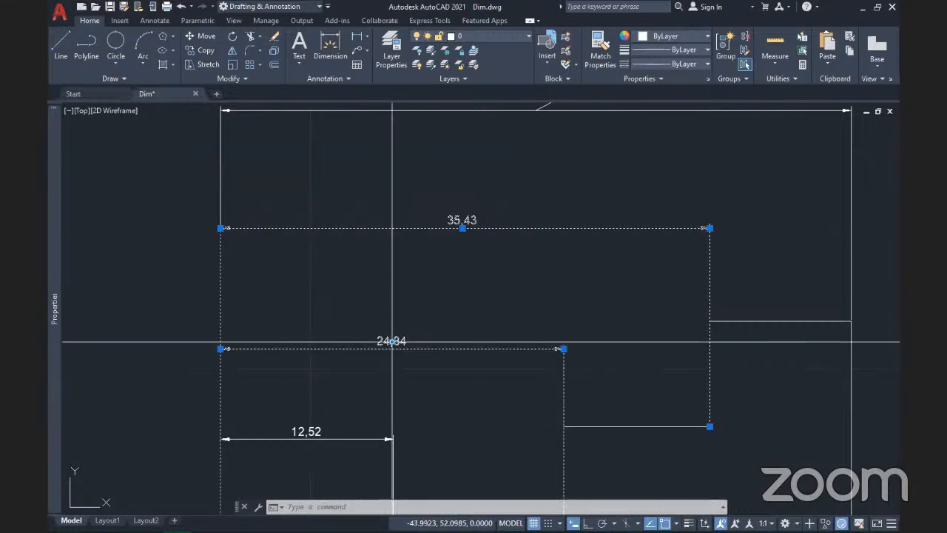
{"action": "key", "text": "Escape"}
{"action": "mouse_move", "coordinate": [677, 120]}
{"action": "middle_mouse_down"}
{"action": "mouse_move", "coordinate": [617, 186]}
{"action": "mouse_move", "coordinate": [571, 338]}
{"action": "middle_mouse_up"}
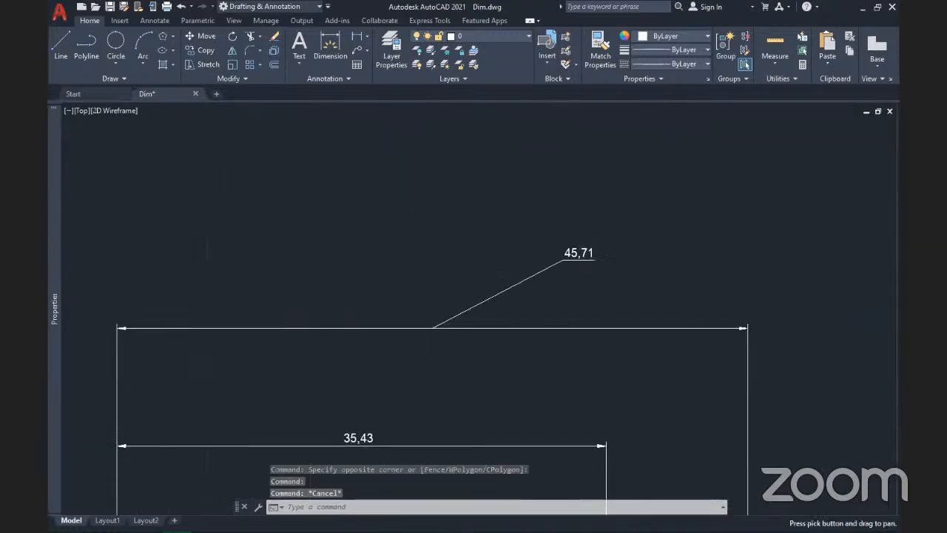
Step: Centre the 45,71 text vertically, then apply Reset Text Position to return it above the line
{"action": "left_click", "coordinate": [577, 253]}
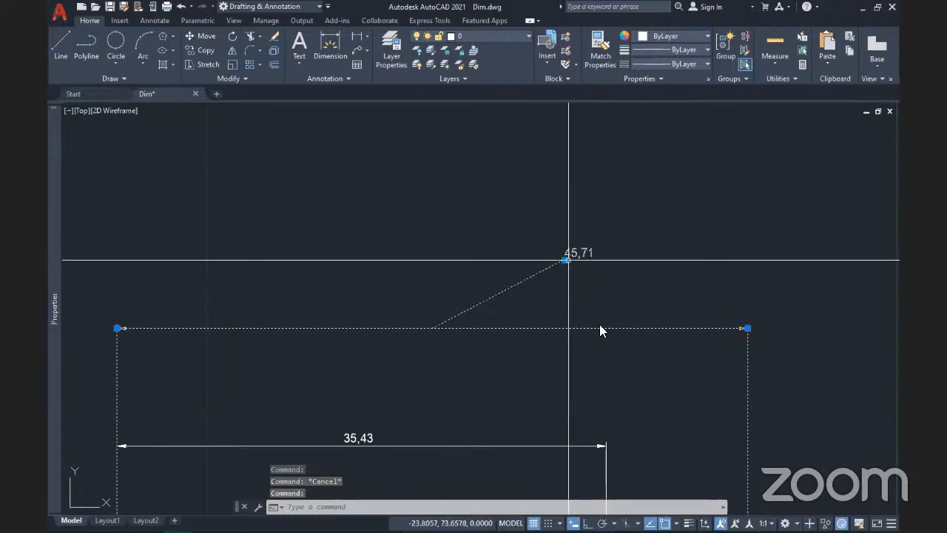
{"action": "mouse_move", "coordinate": [566, 259]}
{"action": "left_click", "coordinate": [619, 345]}
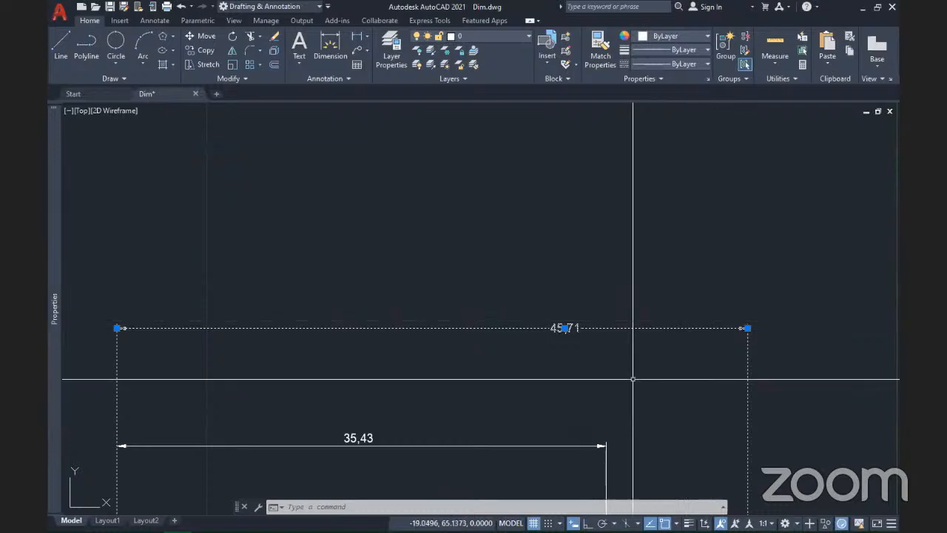
{"action": "mouse_move", "coordinate": [564, 328]}
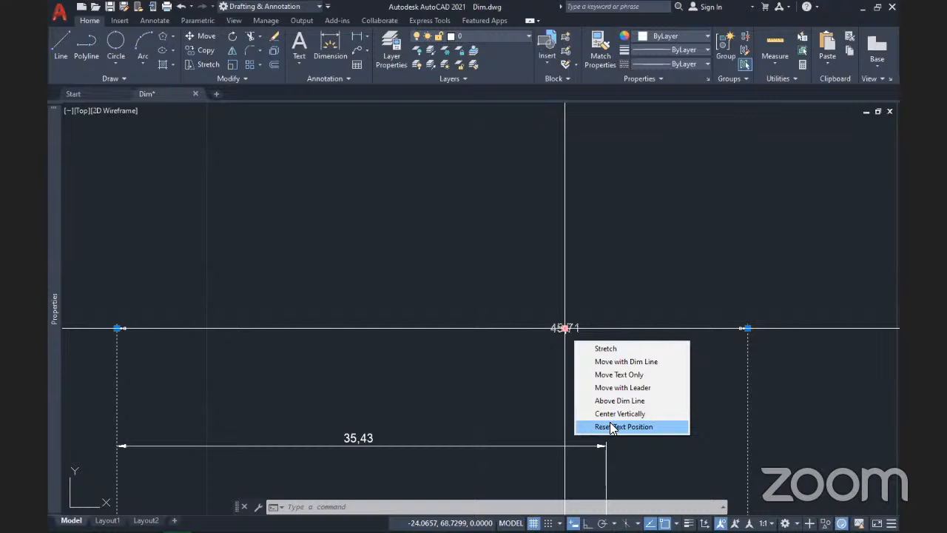
{"action": "left_click", "coordinate": [612, 427]}
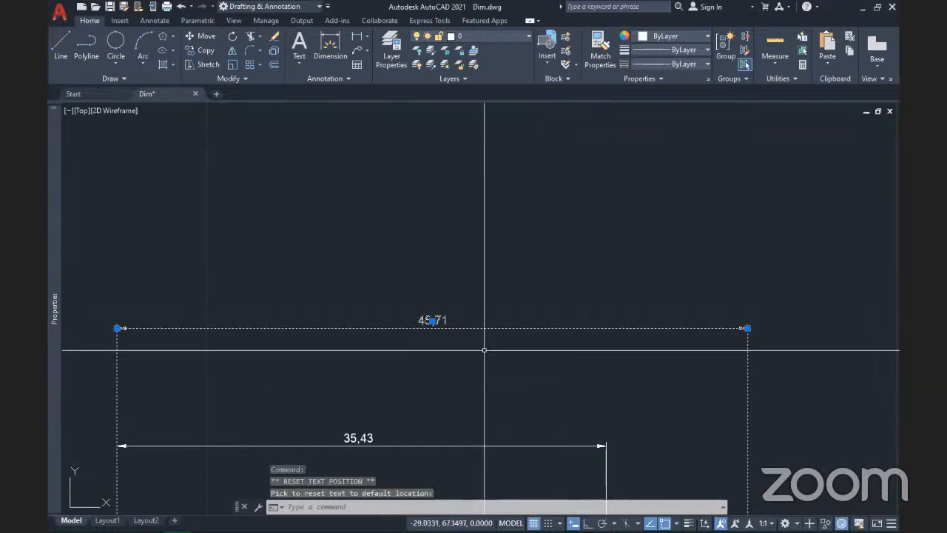
{"action": "mouse_move", "coordinate": [433, 323]}
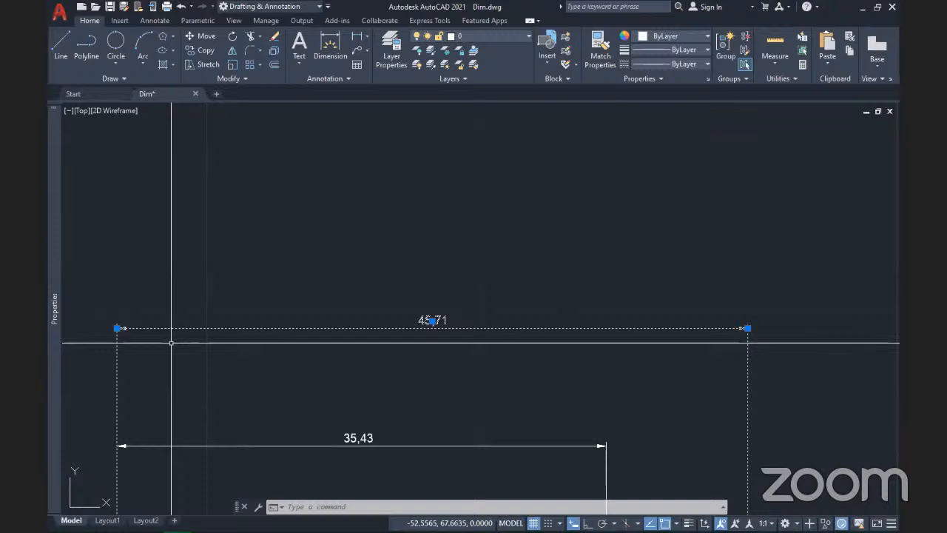
{"action": "scroll", "coordinate": [374, 345], "scroll_direction": "down", "scroll_amount": 6}
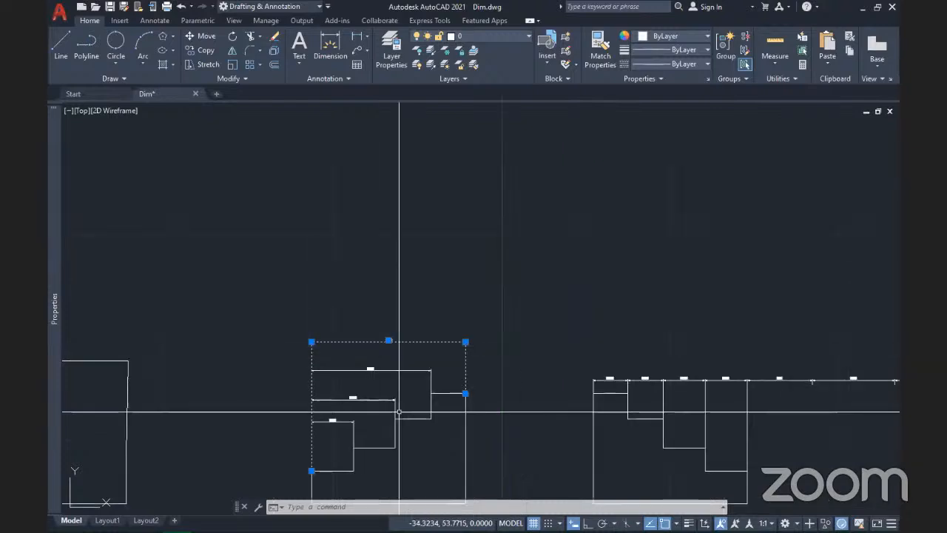
{"action": "middle_click_drag", "start_coordinate": [398, 415], "coordinate": [361, 258]}
{"action": "scroll", "coordinate": [361, 258], "scroll_direction": "down", "scroll_amount": 5}
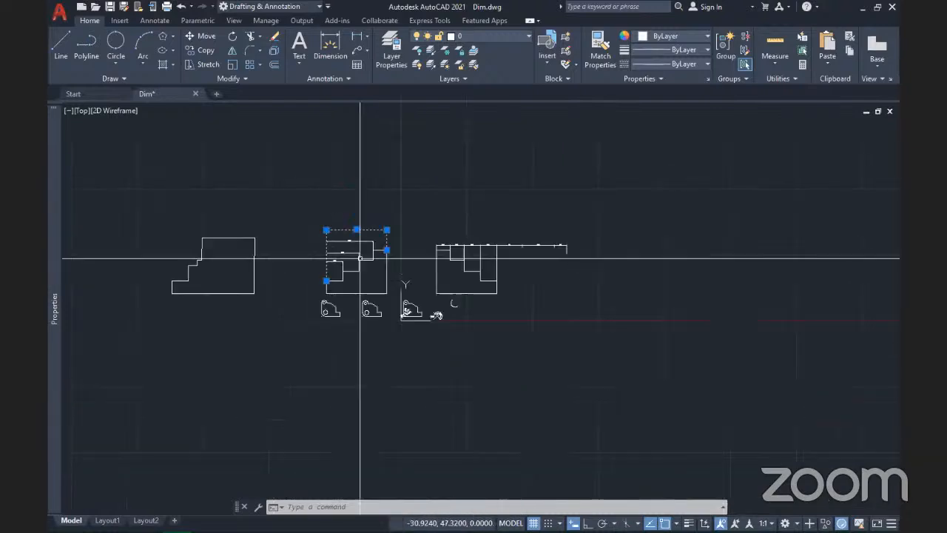
{"action": "scroll", "coordinate": [335, 236], "scroll_direction": "up", "scroll_amount": 6}
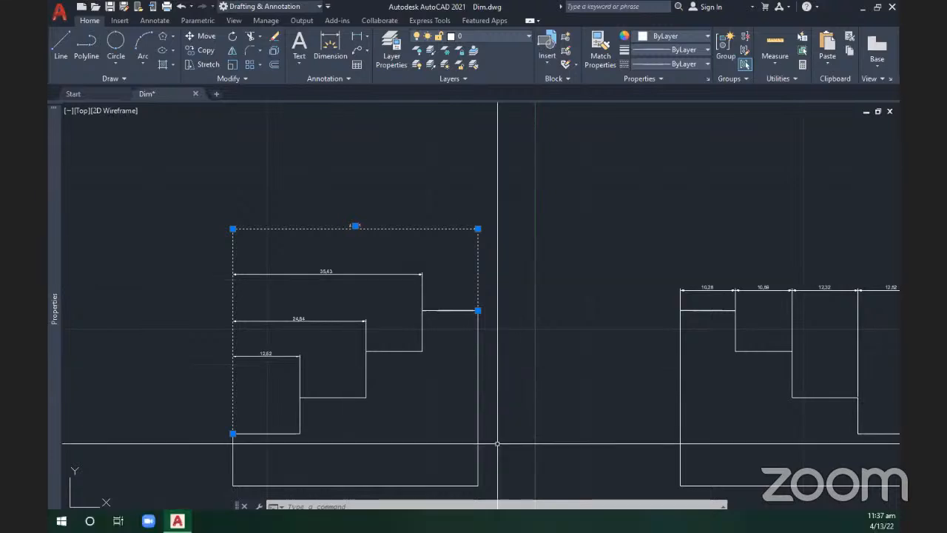
{"action": "scroll", "coordinate": [479, 373], "scroll_direction": "down", "scroll_amount": 4}
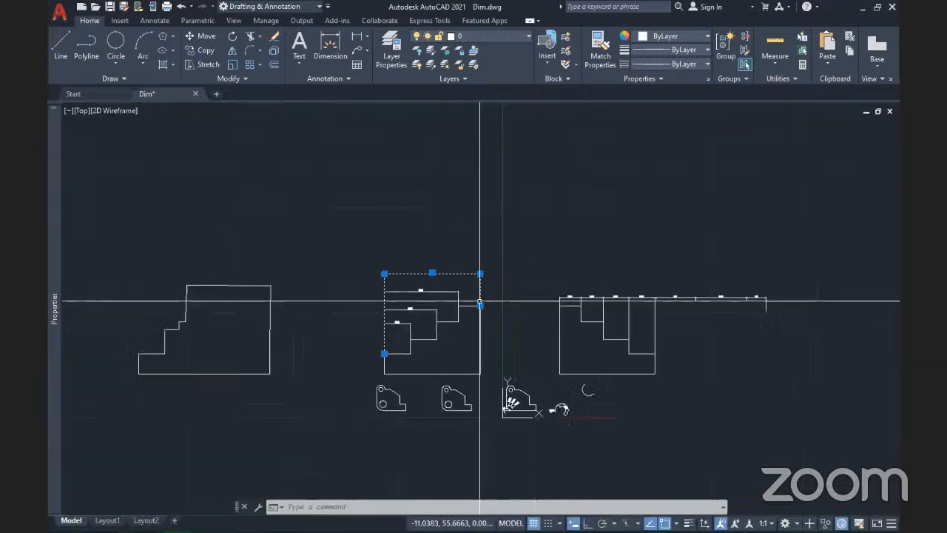
{"action": "mouse_move", "coordinate": [482, 302]}
{"action": "middle_mouse_down"}
{"action": "mouse_move", "coordinate": [398, 347]}
{"action": "mouse_move", "coordinate": [484, 360]}
{"action": "middle_mouse_up"}
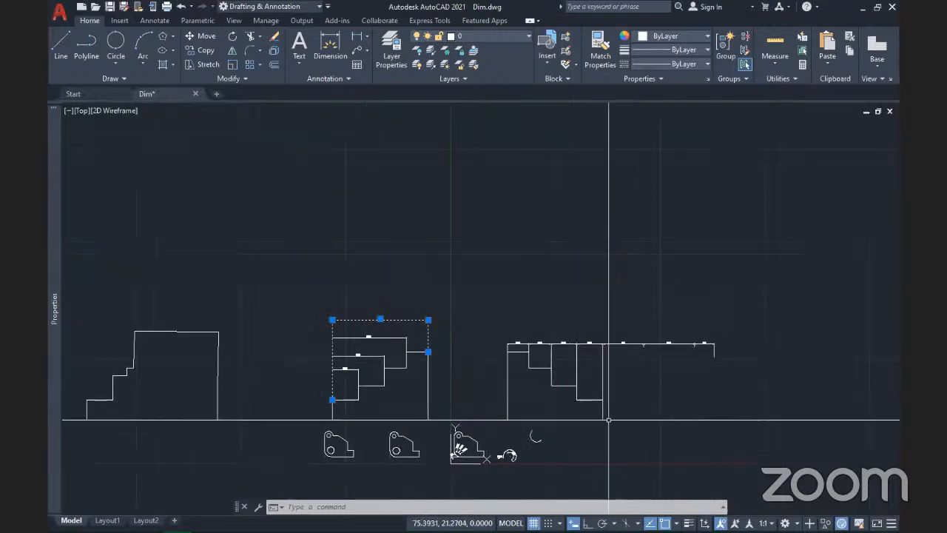
Step: Erase the stepped parts with their dimensions, then erase the arc pieces
{"action": "left_click", "coordinate": [772, 424]}
{"action": "left_click", "coordinate": [315, 353]}
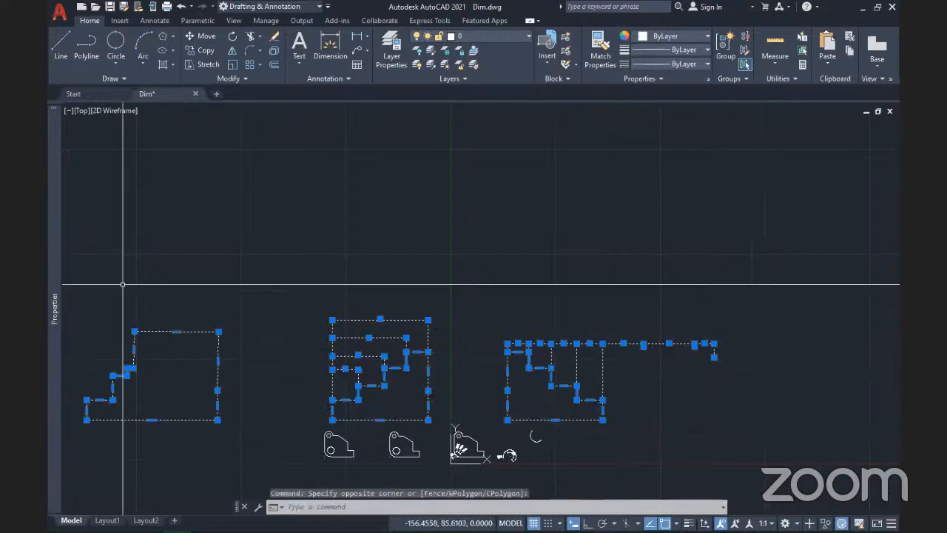
{"action": "key", "text": "Delete"}
{"action": "scroll", "coordinate": [493, 477], "scroll_direction": "up", "scroll_amount": 5}
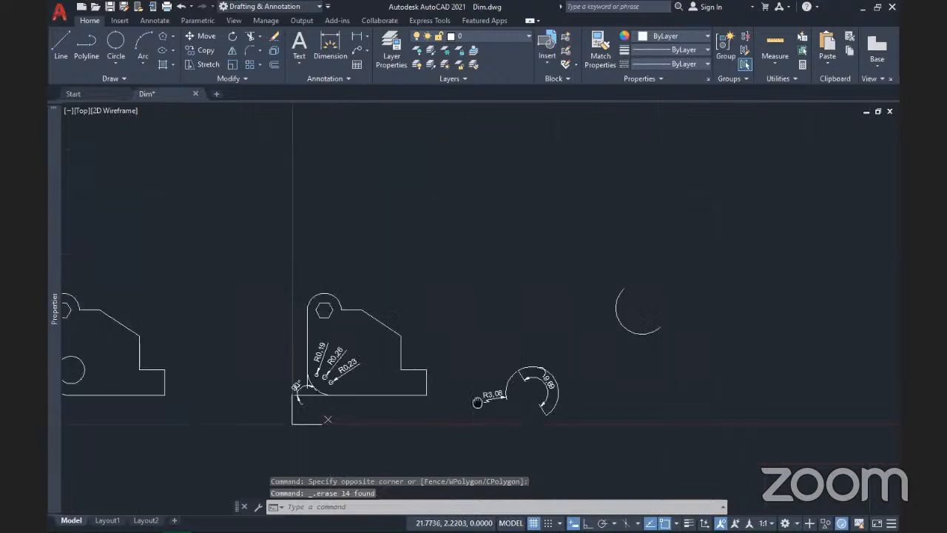
{"action": "left_click", "coordinate": [719, 373]}
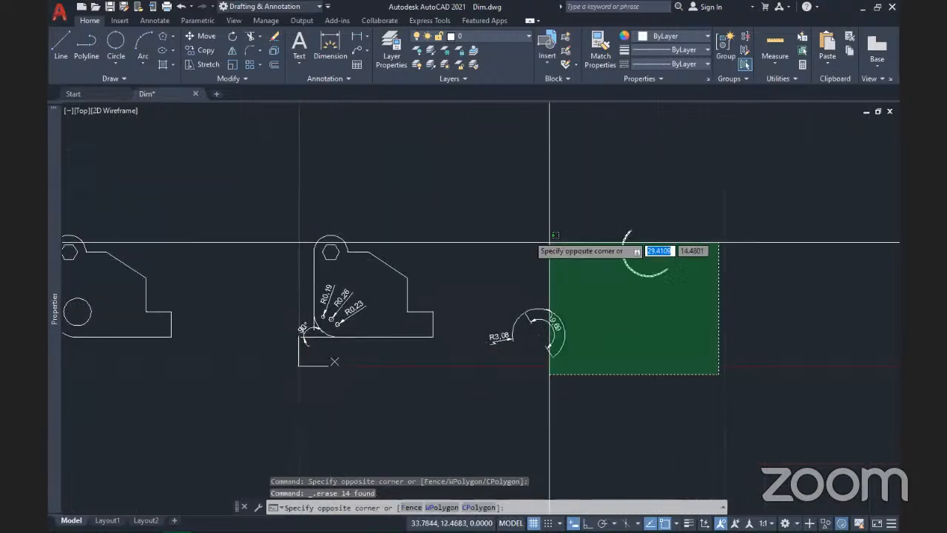
{"action": "left_click", "coordinate": [477, 207]}
{"action": "key", "text": "Delete"}
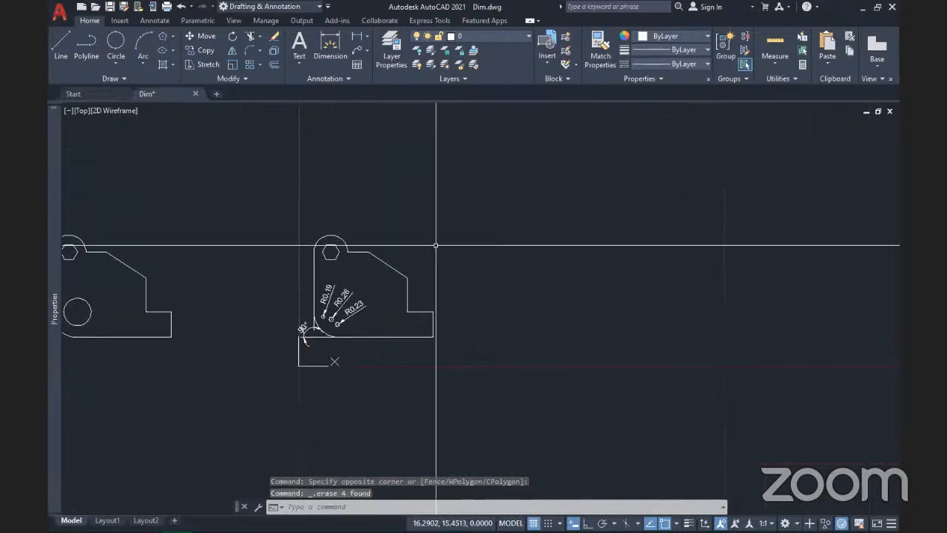
Step: Erase the dimensioned right bracket
{"action": "middle_click_drag", "start_coordinate": [366, 364], "coordinate": [687, 392]}
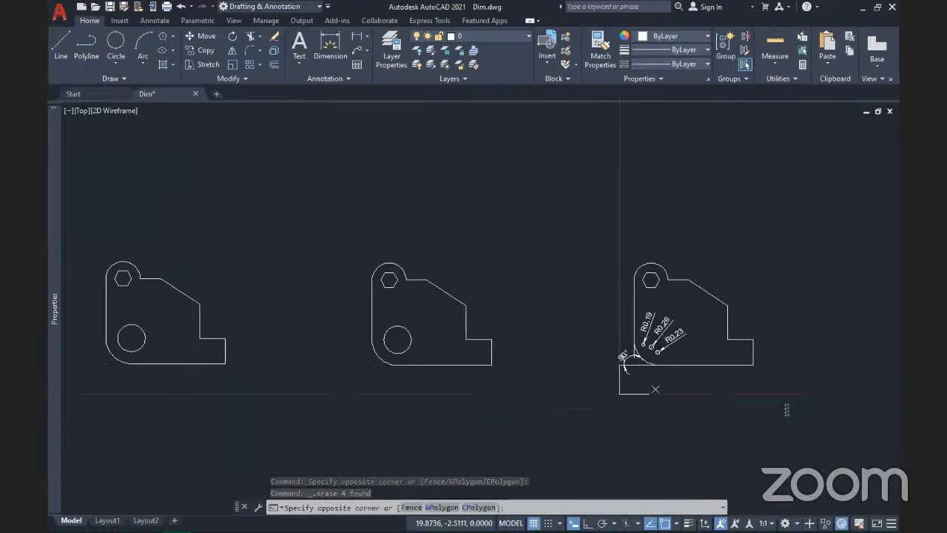
{"action": "left_click", "coordinate": [789, 414]}
{"action": "left_click", "coordinate": [581, 215]}
{"action": "key", "text": "Delete"}
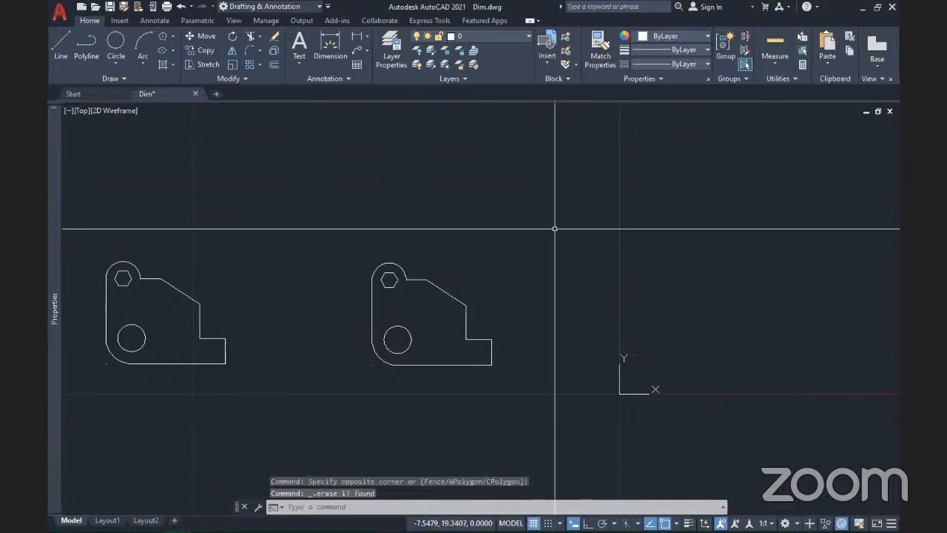
{"action": "left_click", "coordinate": [617, 377]}
Step: Switch the UCS icon off using the UCSICON command's OFF option
{"action": "left_click", "coordinate": [611, 372]}
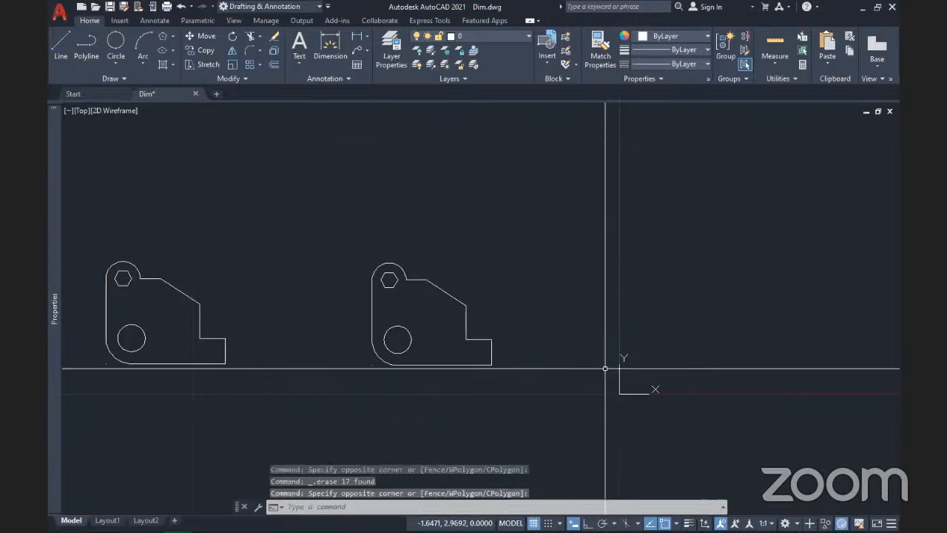
{"action": "type", "text": "UC"}
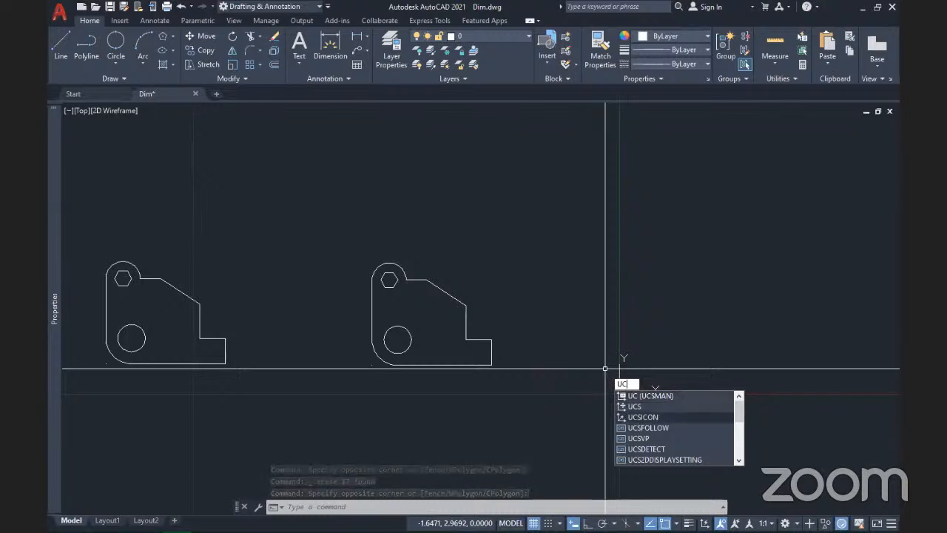
{"action": "left_click", "coordinate": [633, 417]}
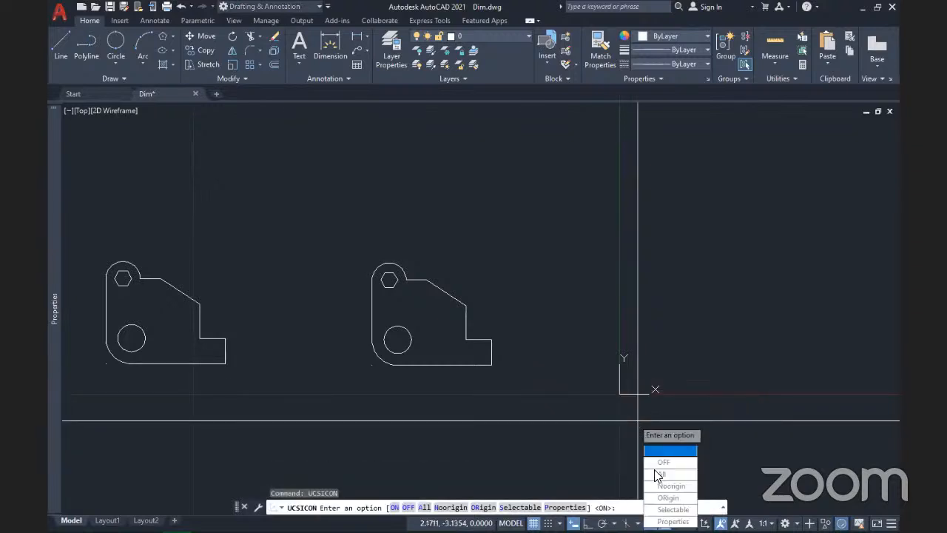
{"action": "left_click", "coordinate": [668, 498]}
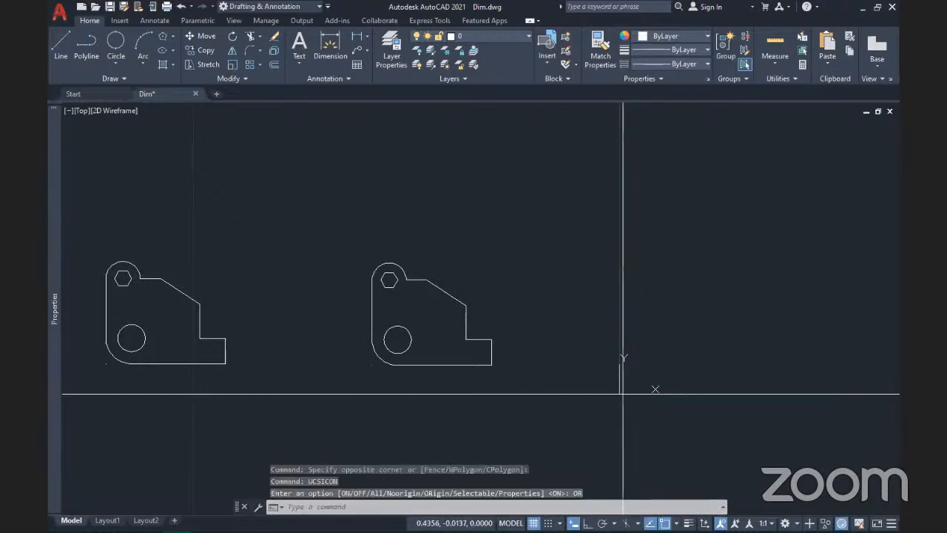
{"action": "left_click", "coordinate": [622, 392]}
{"action": "type", "text": "ucs"}
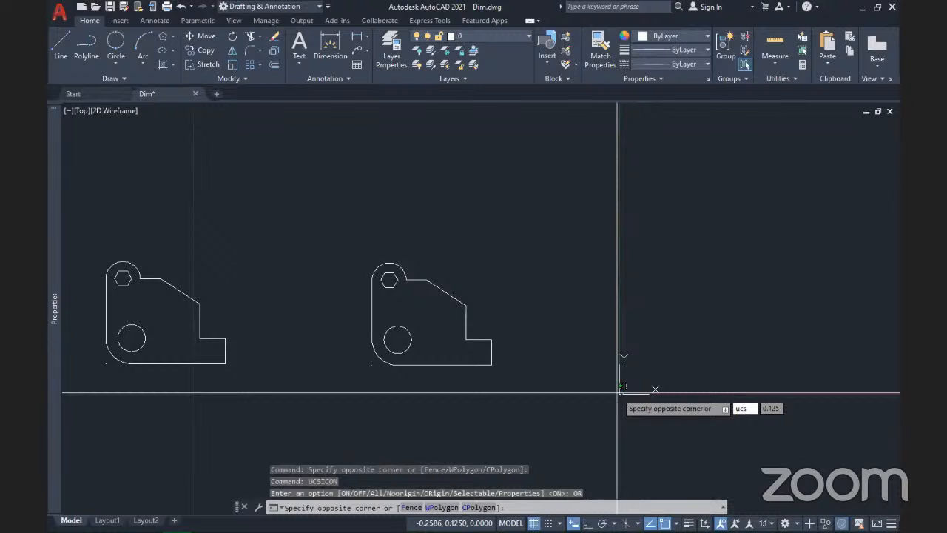
{"action": "type", "text": "ico"}
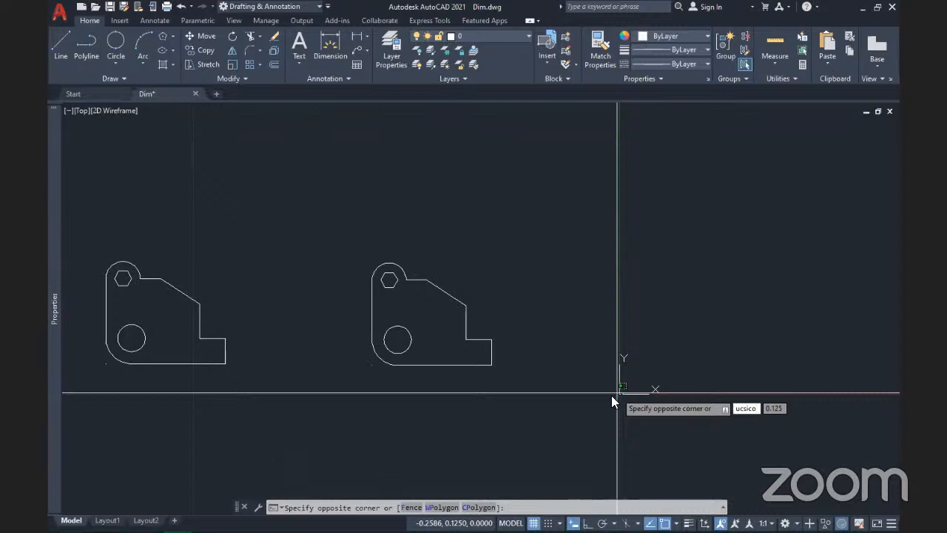
{"action": "key", "text": "Escape"}
{"action": "type", "text": "UCSIcON"}
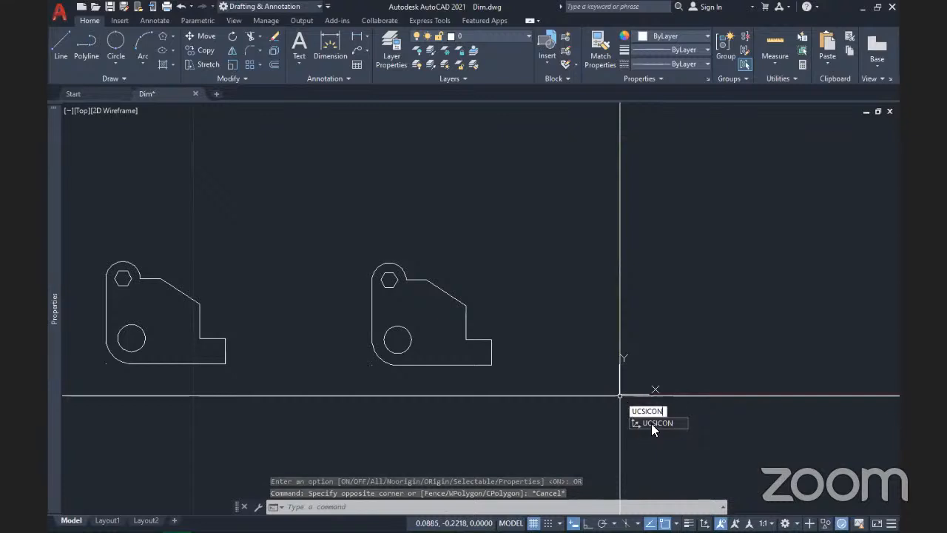
{"action": "left_click", "coordinate": [652, 424]}
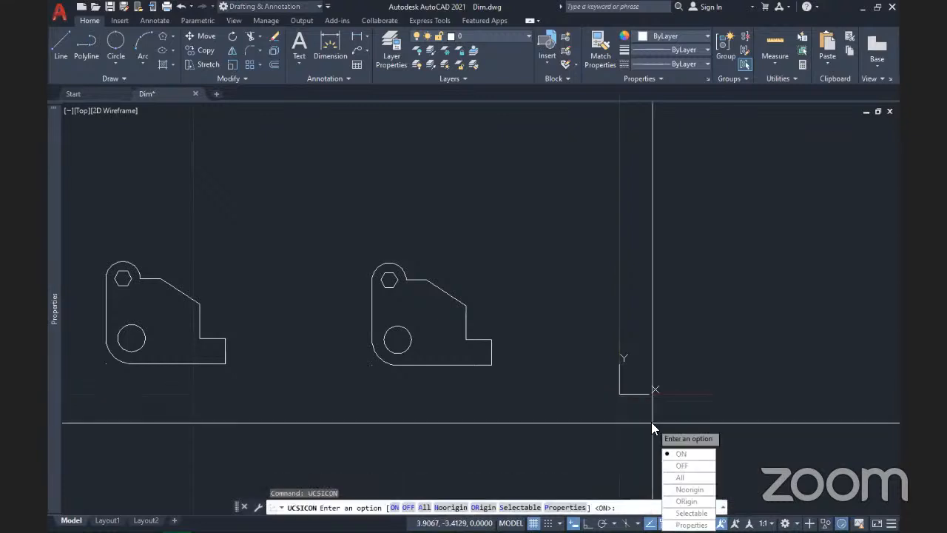
{"action": "left_click", "coordinate": [682, 467]}
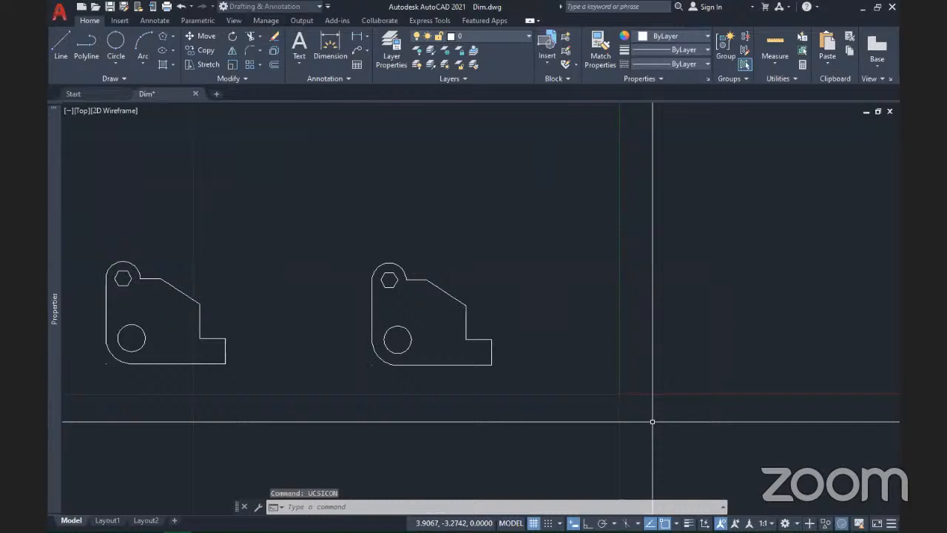
{"action": "scroll", "coordinate": [652, 421], "scroll_direction": "down", "scroll_amount": 4}
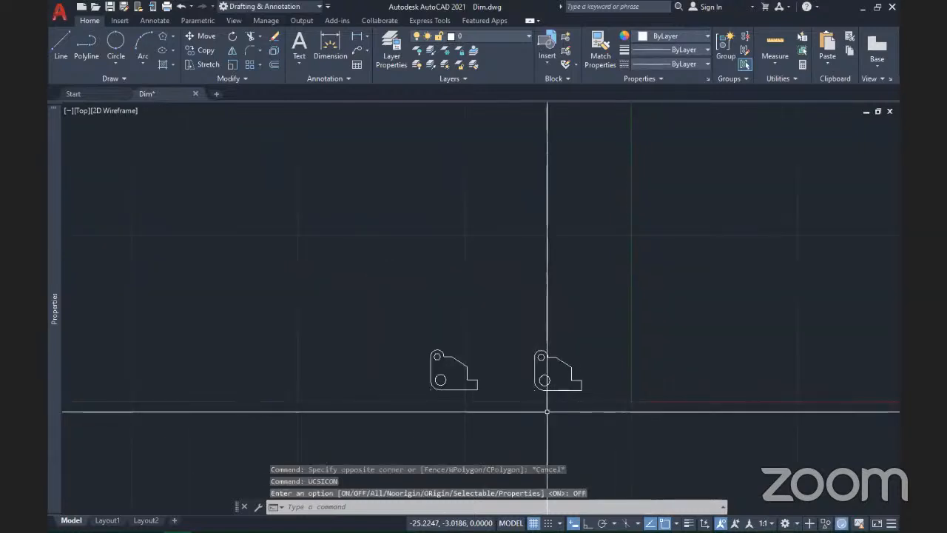
Step: Turn the Dim layer's lightbulb on in the Layers list and centre the dimensioned bracket
{"action": "left_click", "coordinate": [599, 413]}
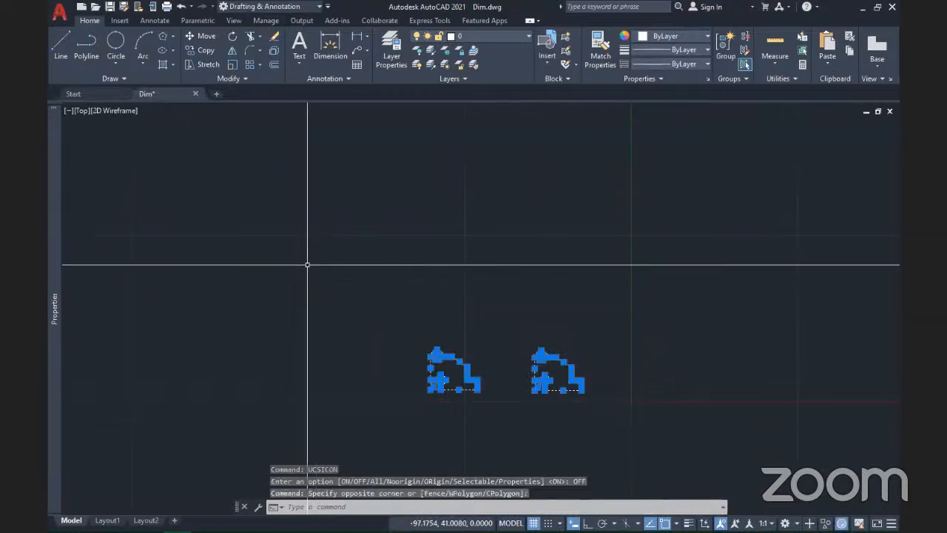
{"action": "key", "text": "Escape"}
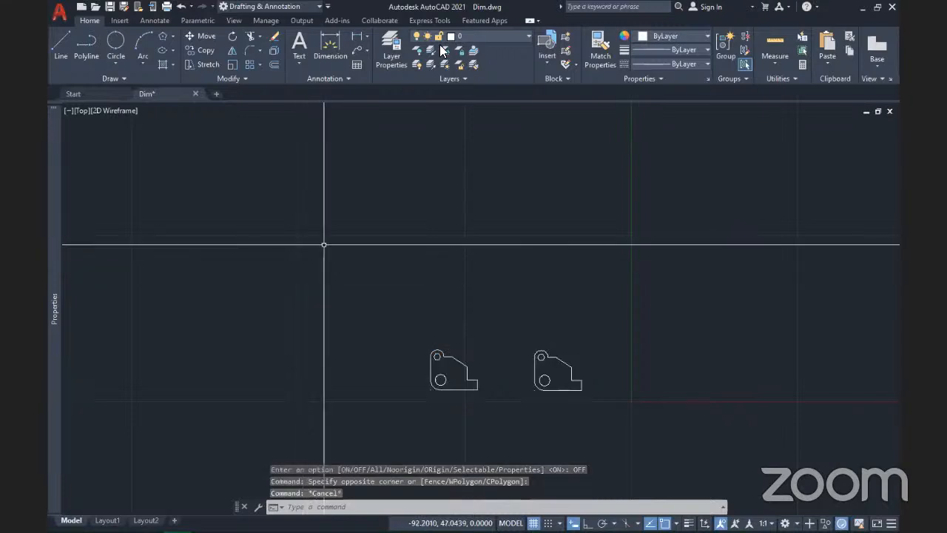
{"action": "left_click", "coordinate": [518, 36]}
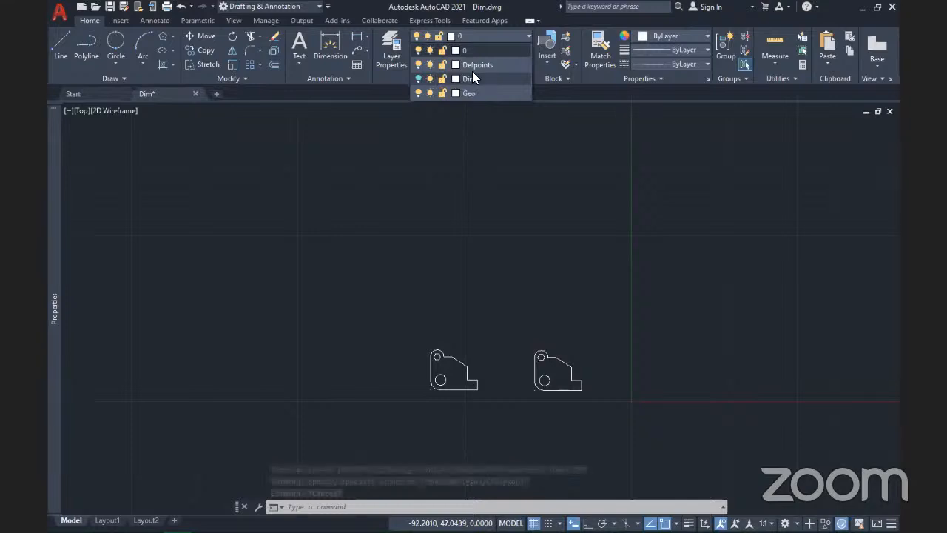
{"action": "left_click", "coordinate": [419, 79]}
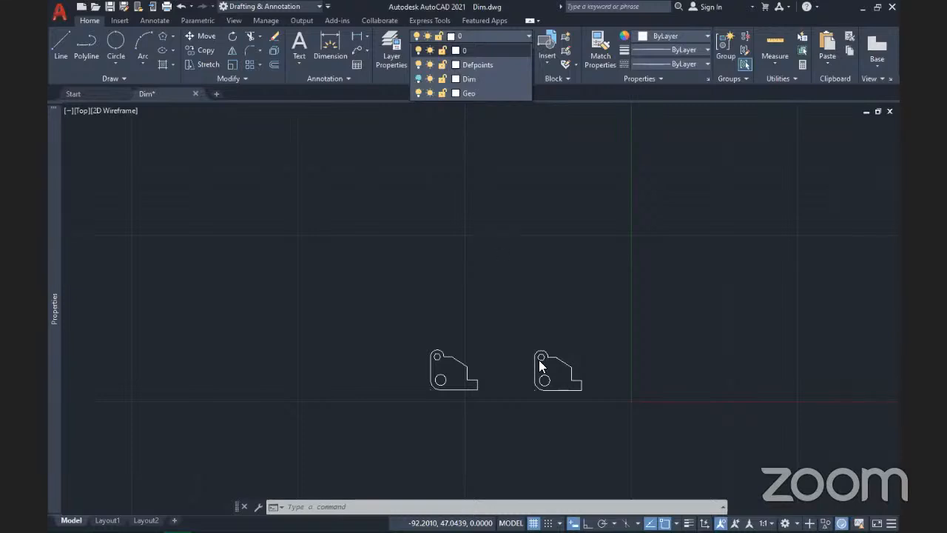
{"action": "scroll", "coordinate": [560, 416], "scroll_direction": "up", "scroll_amount": 8}
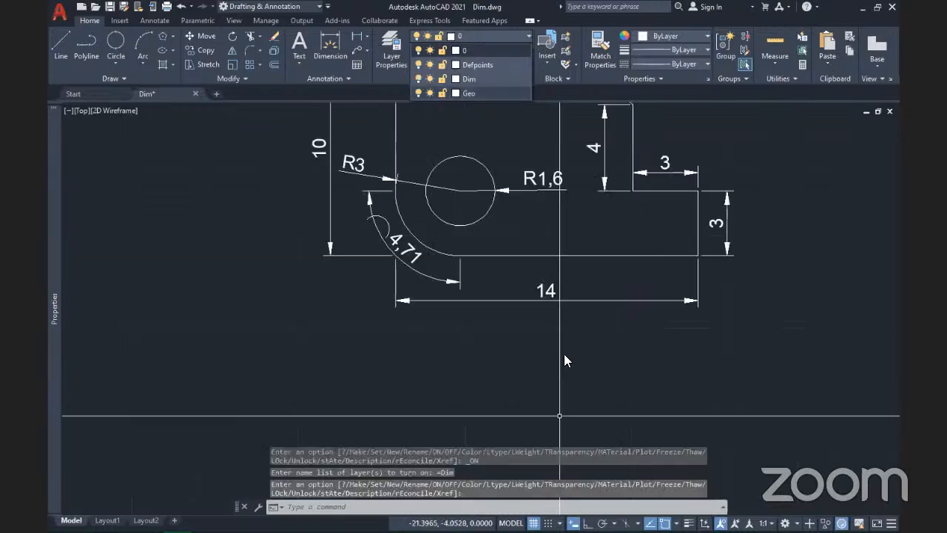
{"action": "scroll", "coordinate": [566, 352], "scroll_direction": "down", "scroll_amount": 4}
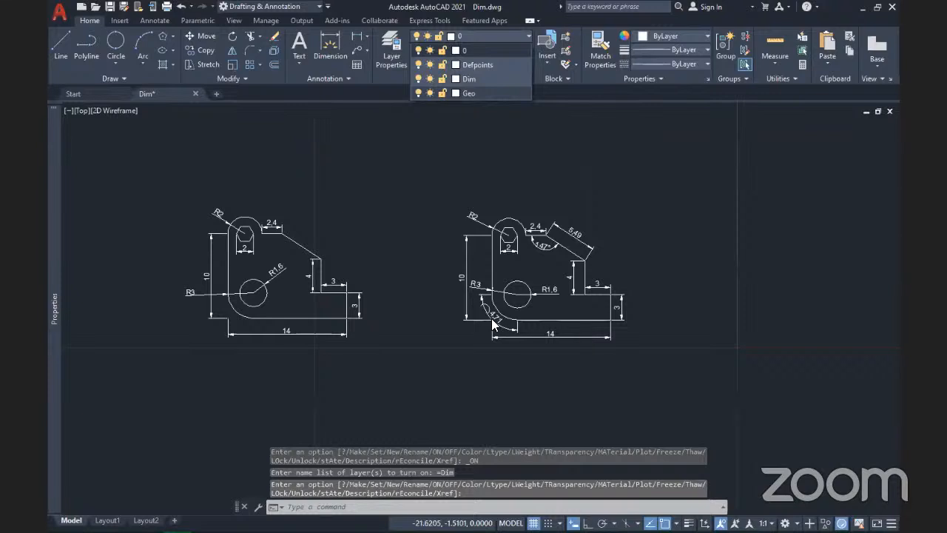
{"action": "scroll", "coordinate": [583, 334], "scroll_direction": "up", "scroll_amount": 2}
{"action": "left_click", "coordinate": [567, 352]}
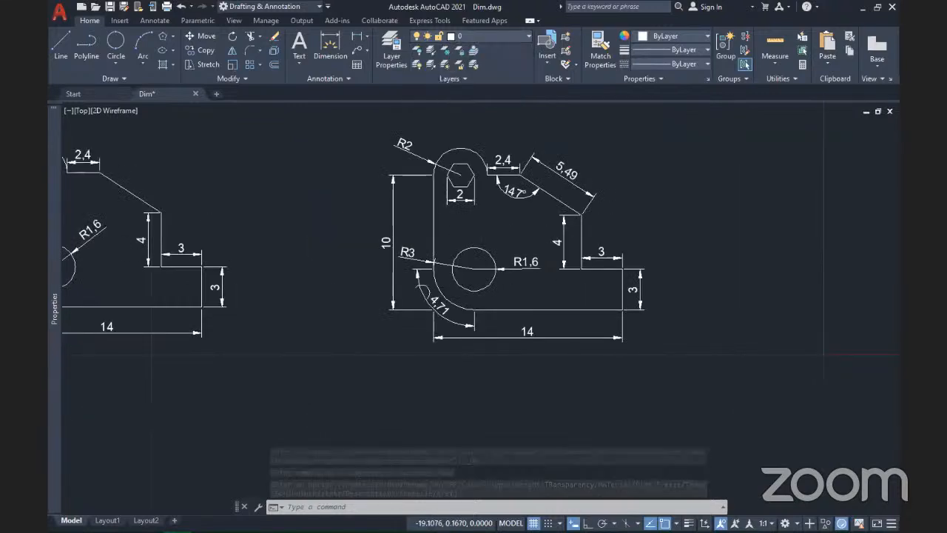
{"action": "mouse_move", "coordinate": [522, 263]}
{"action": "middle_mouse_down"}
{"action": "mouse_move", "coordinate": [491, 283]}
{"action": "mouse_move", "coordinate": [498, 288]}
{"action": "middle_mouse_up"}
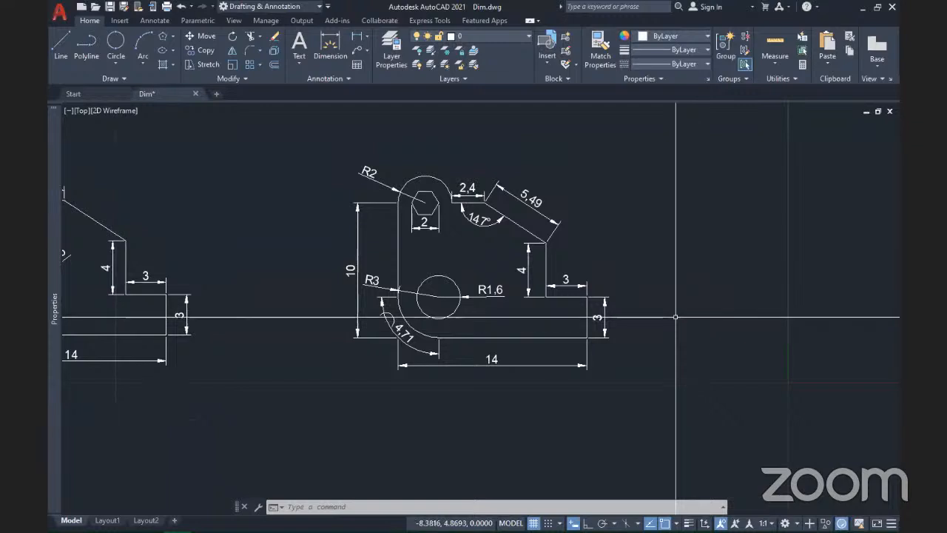
{"action": "mouse_move", "coordinate": [291, 230]}
{"action": "middle_mouse_down"}
{"action": "mouse_move", "coordinate": [345, 254]}
{"action": "mouse_move", "coordinate": [155, 239]}
{"action": "middle_mouse_up"}
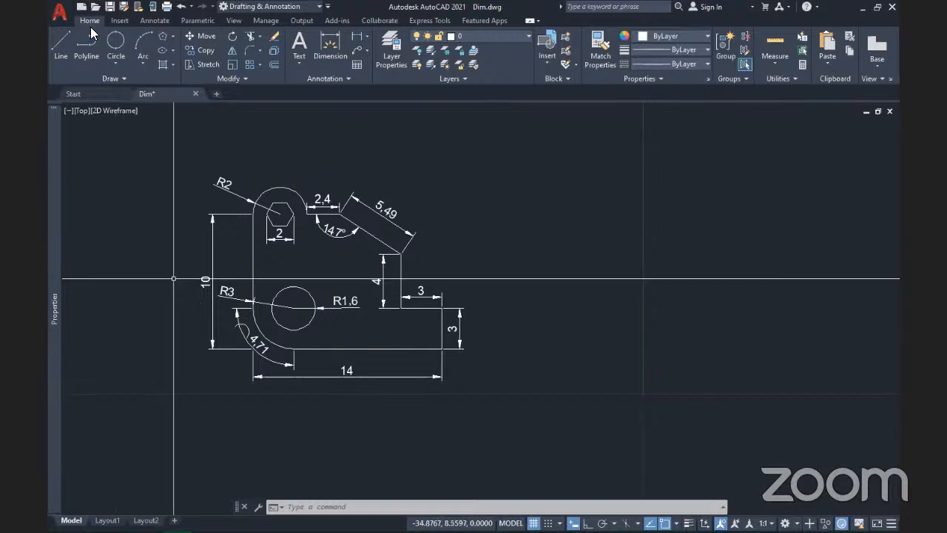
Step: Open the Dimension Style Manager with DIMSTYLE, showing ISO-25 as the current style
{"action": "left_click", "coordinate": [152, 19]}
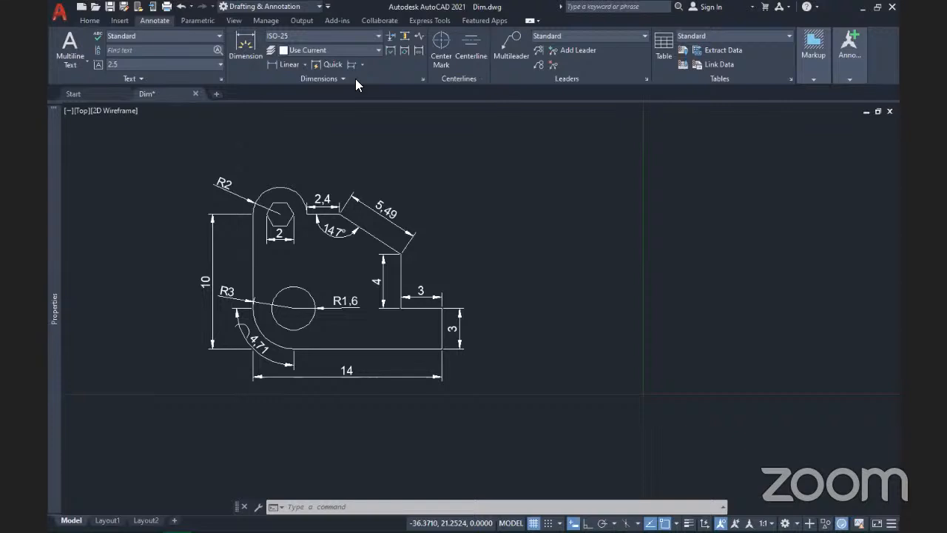
{"action": "left_click", "coordinate": [423, 77]}
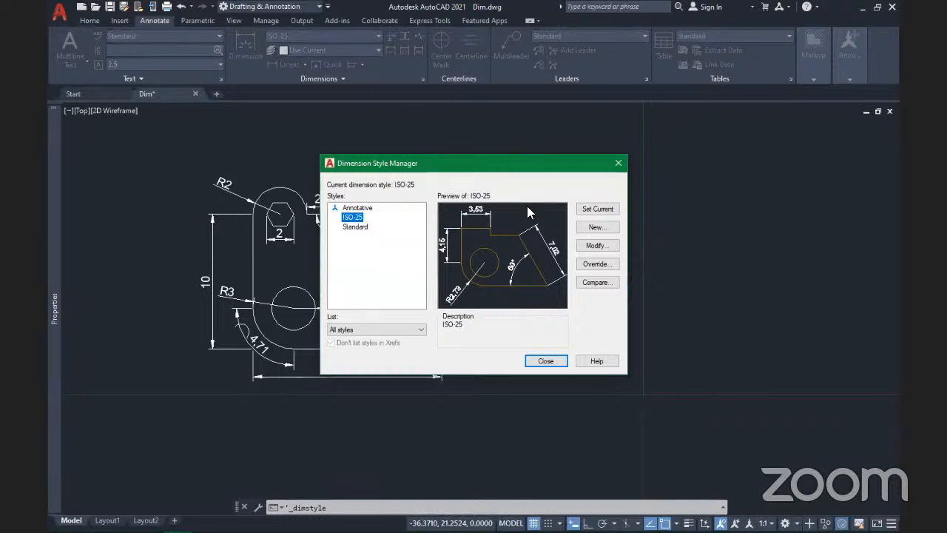
{"action": "left_click", "coordinate": [529, 358]}
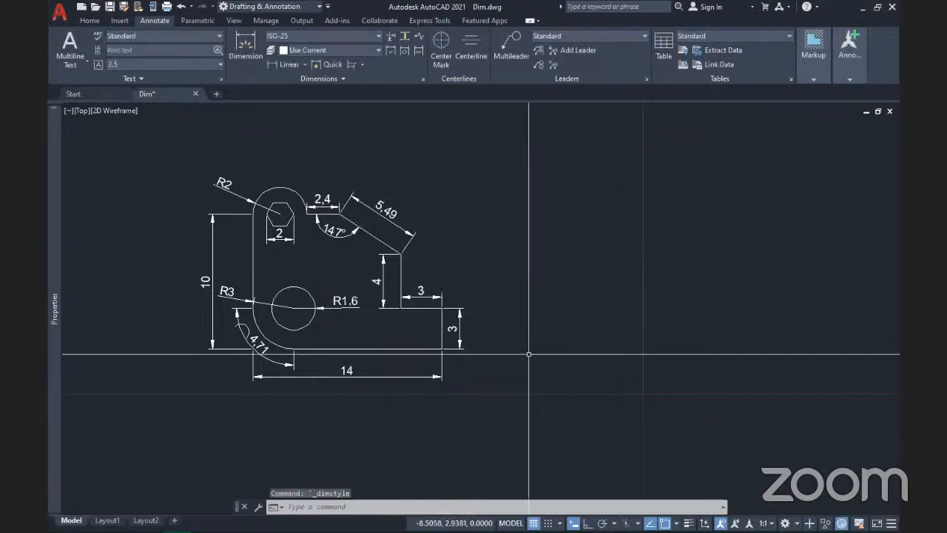
{"action": "type", "text": "dimsty"}
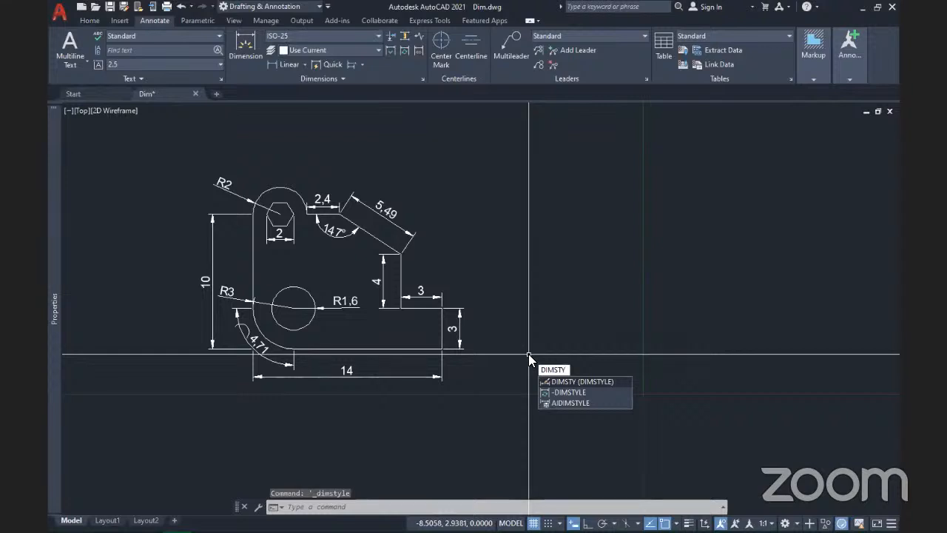
{"action": "key", "text": "Return"}
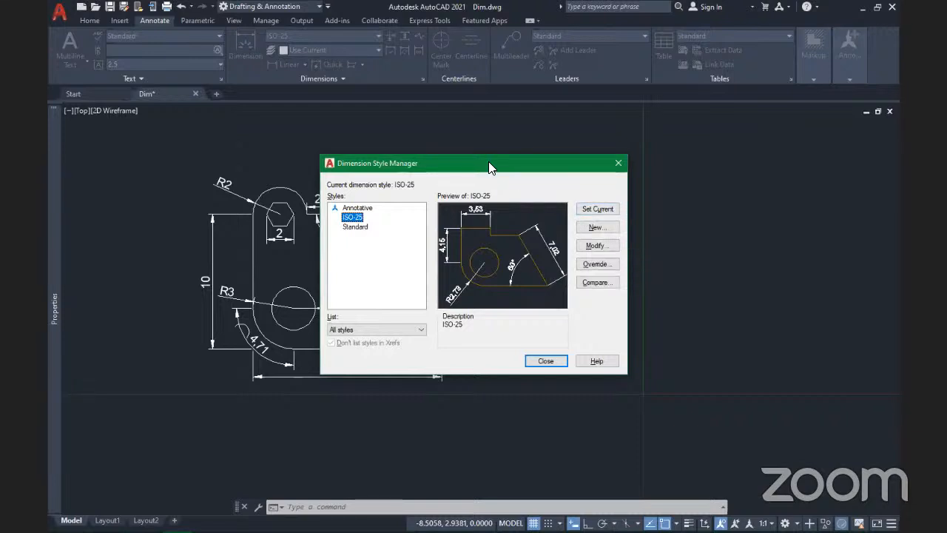
{"action": "left_click_drag", "start_coordinate": [488, 162], "coordinate": [693, 154]}
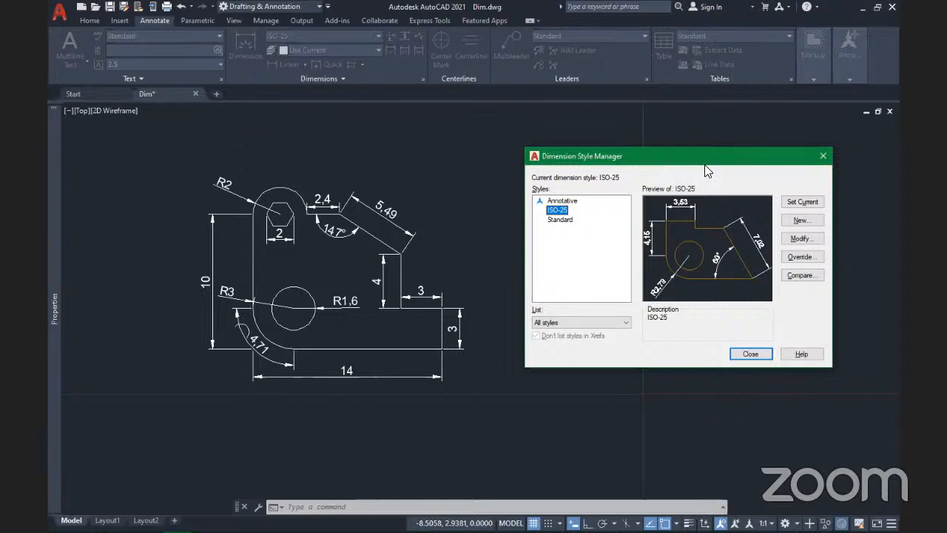
{"action": "left_click_drag", "start_coordinate": [667, 152], "coordinate": [572, 141]}
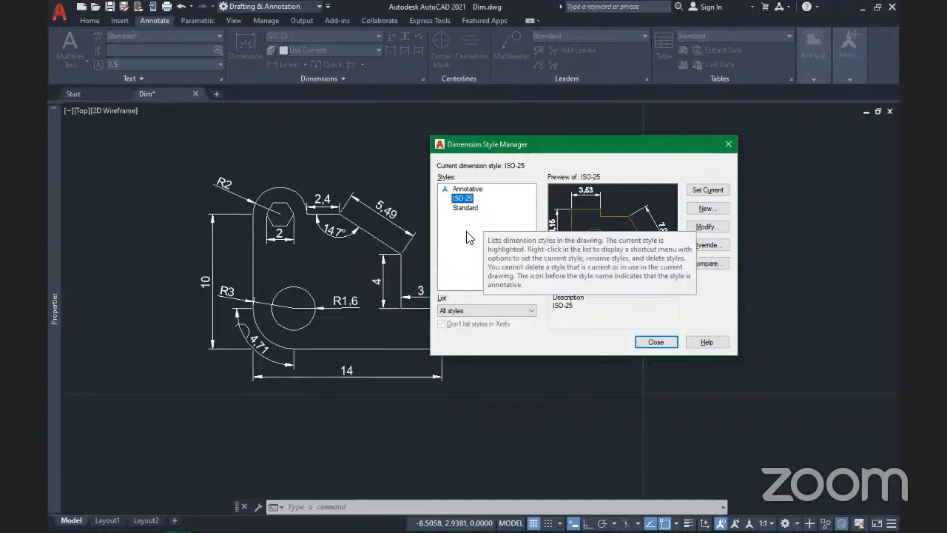
{"action": "left_click", "coordinate": [718, 210]}
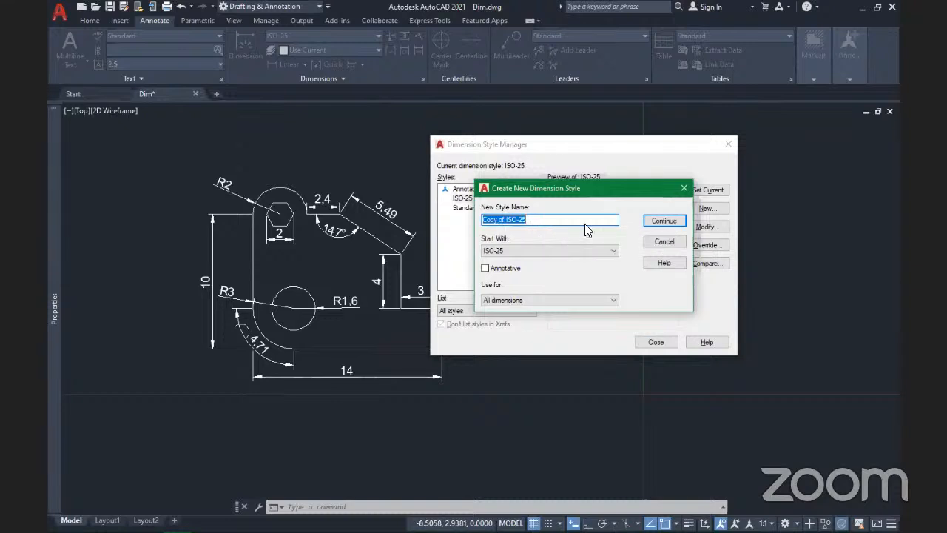
{"action": "left_click", "coordinate": [506, 251]}
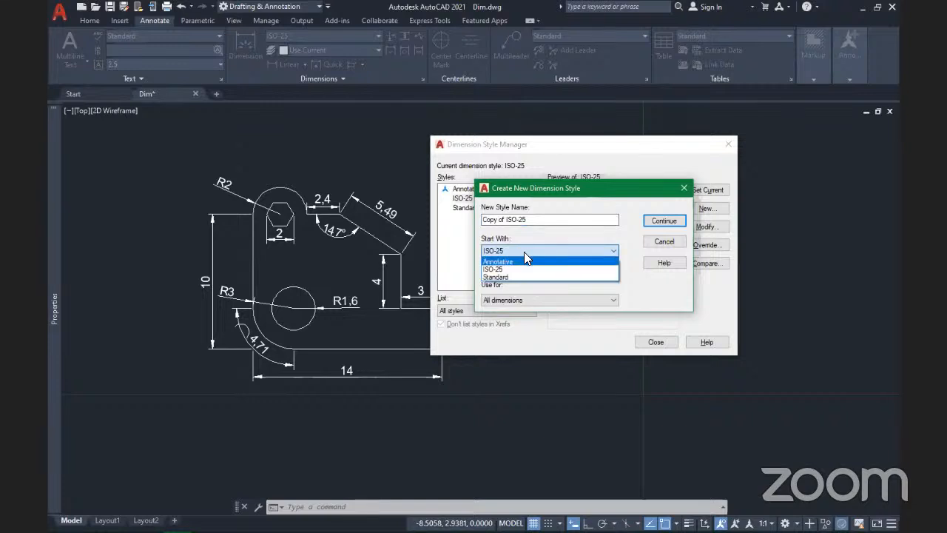
{"action": "left_click", "coordinate": [529, 252]}
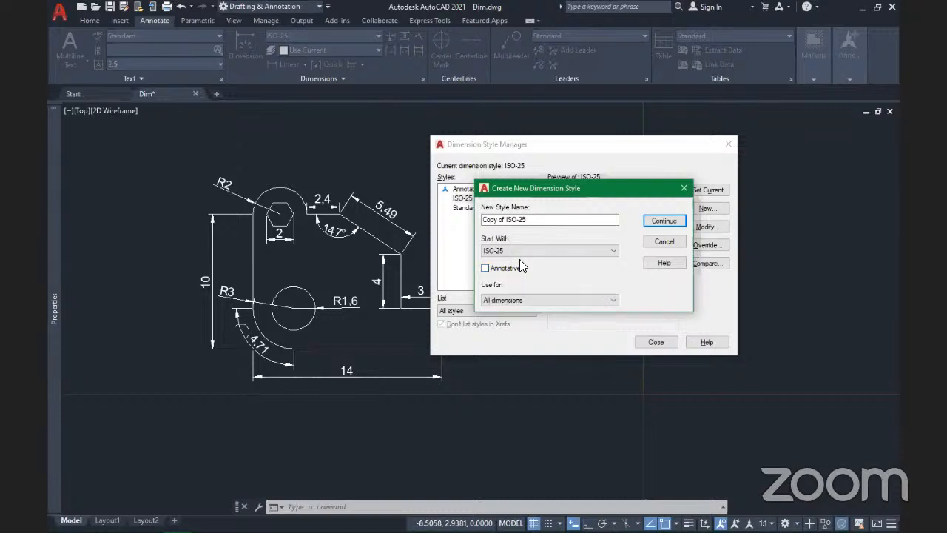
{"action": "left_click", "coordinate": [542, 300]}
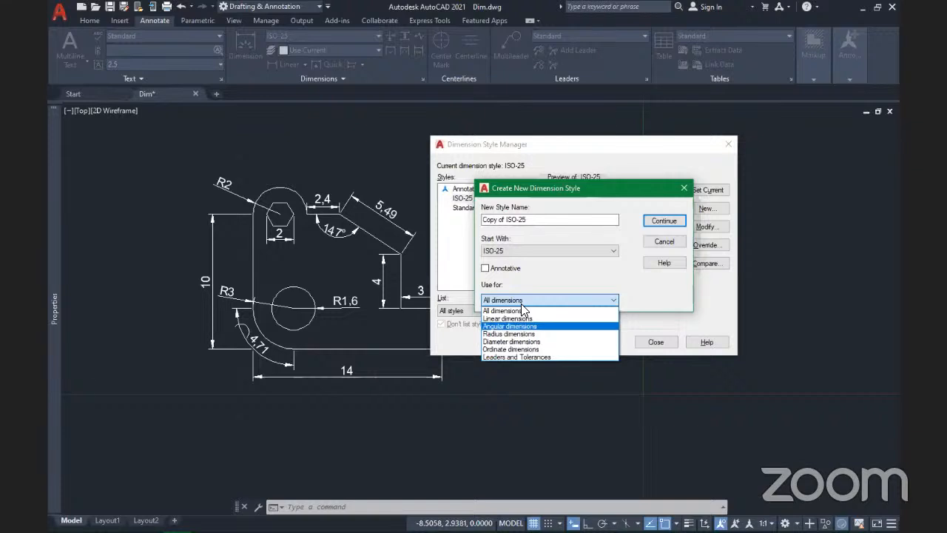
{"action": "left_click", "coordinate": [669, 240]}
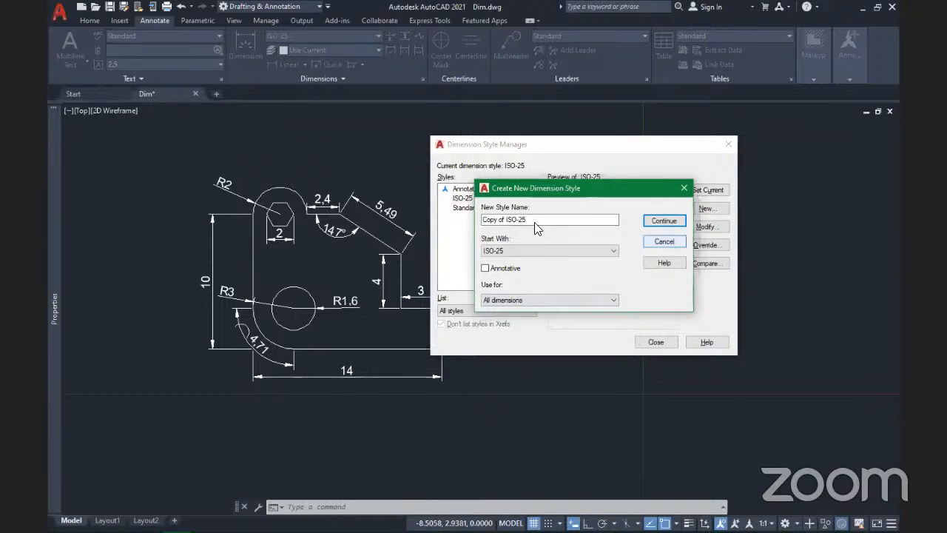
{"action": "key", "text": "Escape"}
{"action": "left_click", "coordinate": [474, 199]}
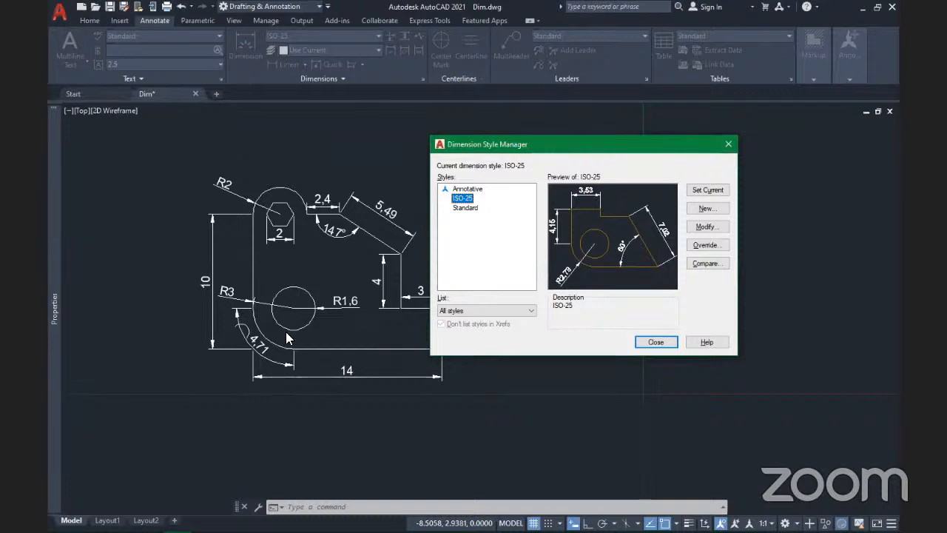
Step: In ISO-25's Lines settings, try Red for dimension lines, then set their colour to ByLayer
{"action": "left_click", "coordinate": [701, 230]}
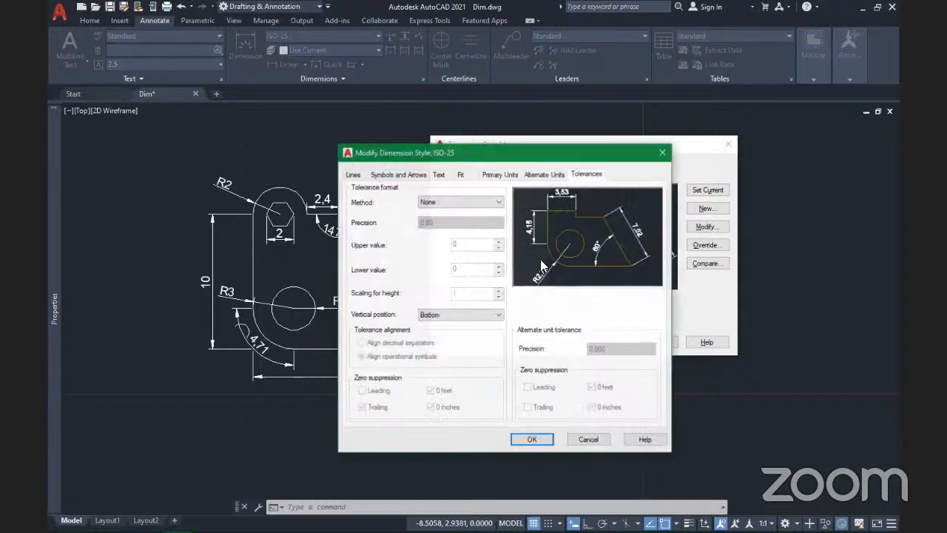
{"action": "left_click", "coordinate": [353, 174]}
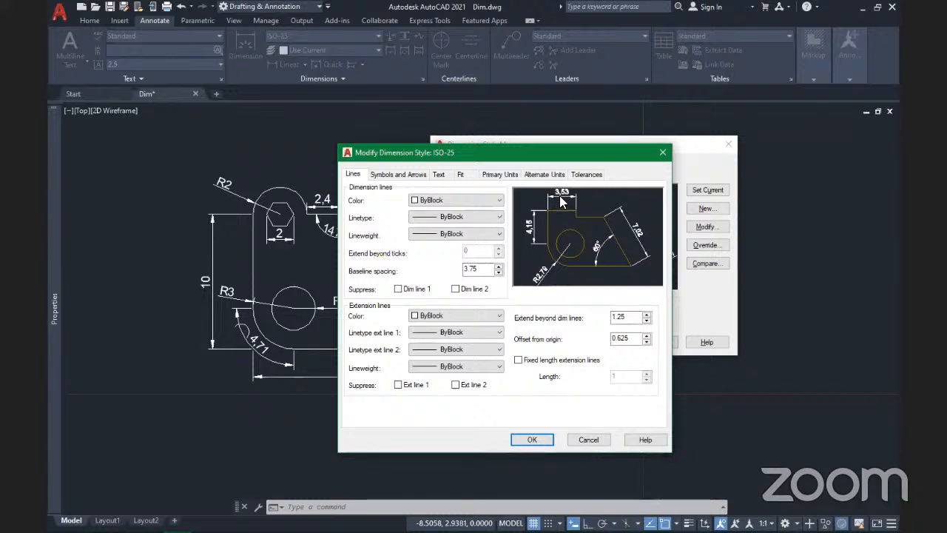
{"action": "left_click", "coordinate": [479, 200]}
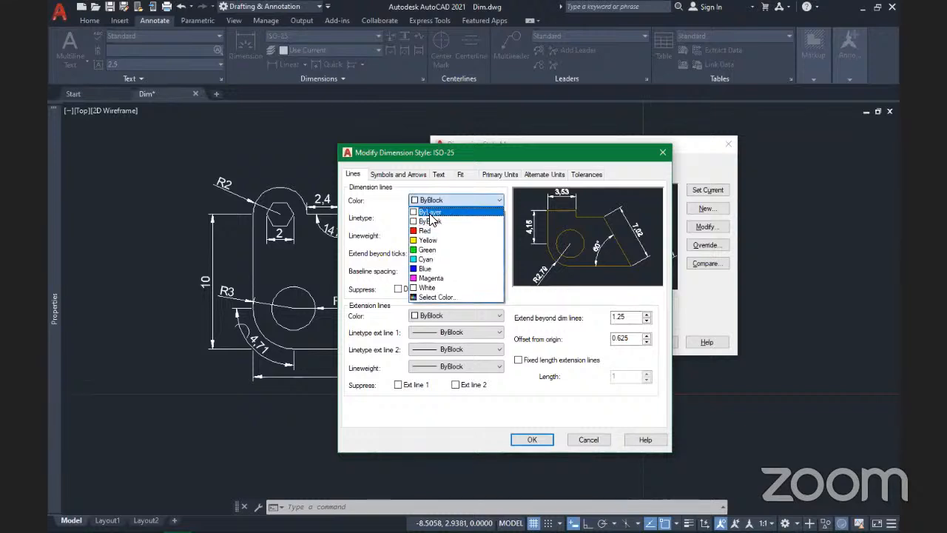
{"action": "left_click", "coordinate": [448, 212]}
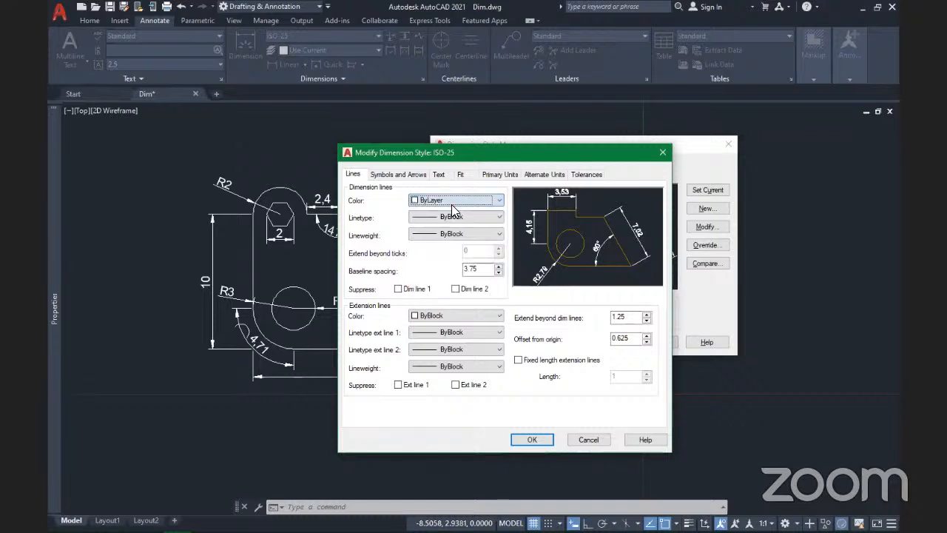
{"action": "left_click", "coordinate": [453, 202]}
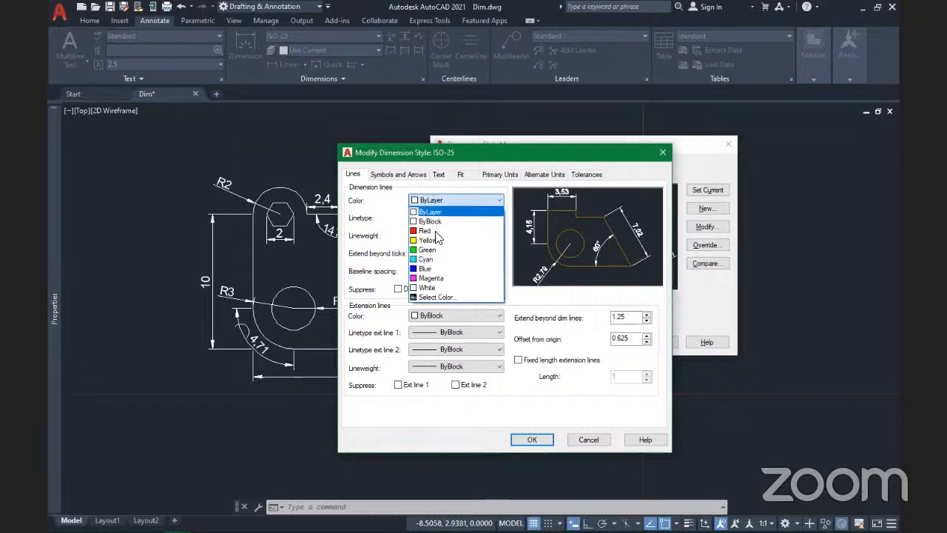
{"action": "left_click", "coordinate": [434, 230]}
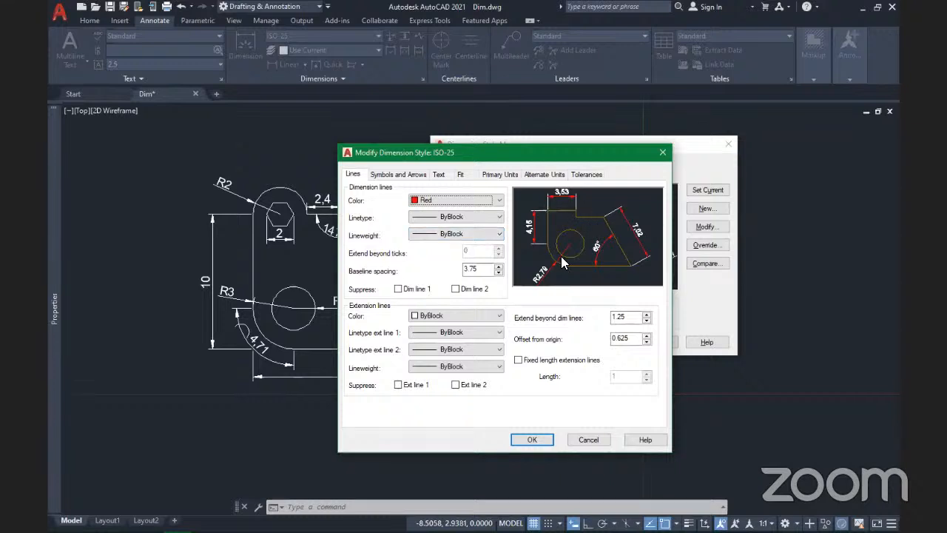
{"action": "left_click", "coordinate": [498, 204]}
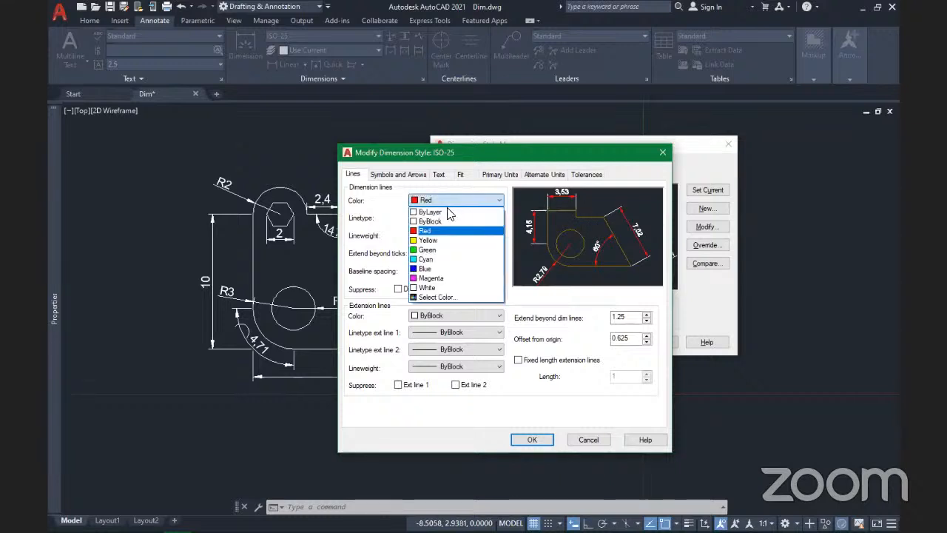
{"action": "left_click", "coordinate": [442, 213]}
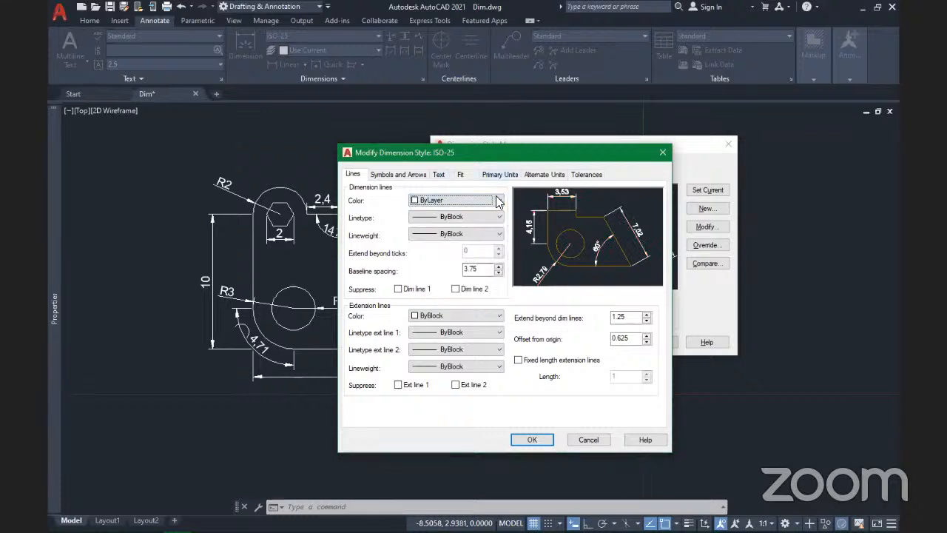
Step: Change the dimension-line linetype and lineweight from ByBlock to ByLayer
{"action": "left_click", "coordinate": [444, 218]}
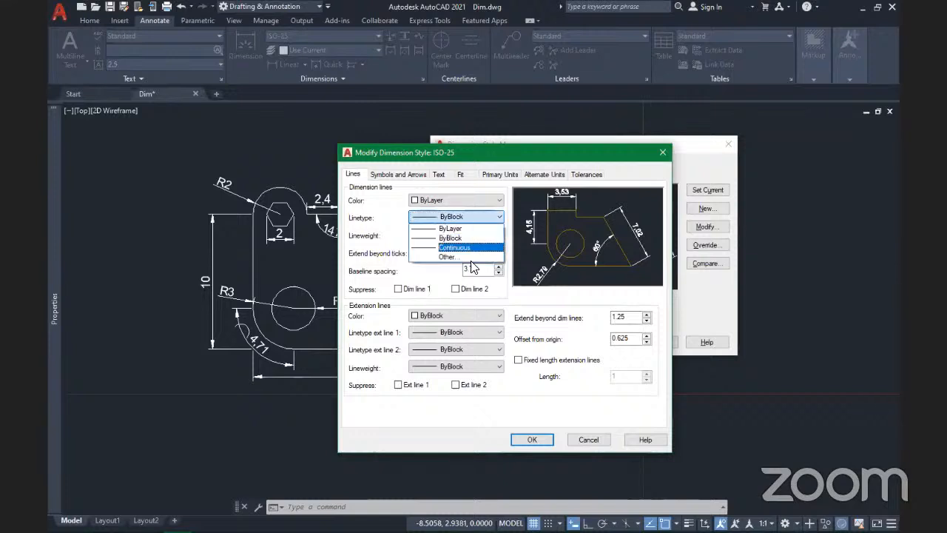
{"action": "left_click", "coordinate": [452, 227]}
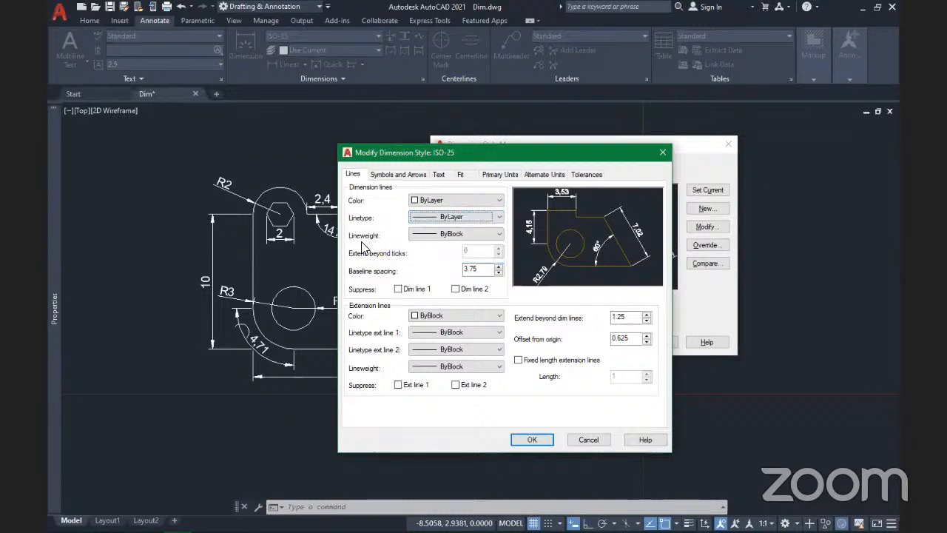
{"action": "left_click", "coordinate": [490, 236]}
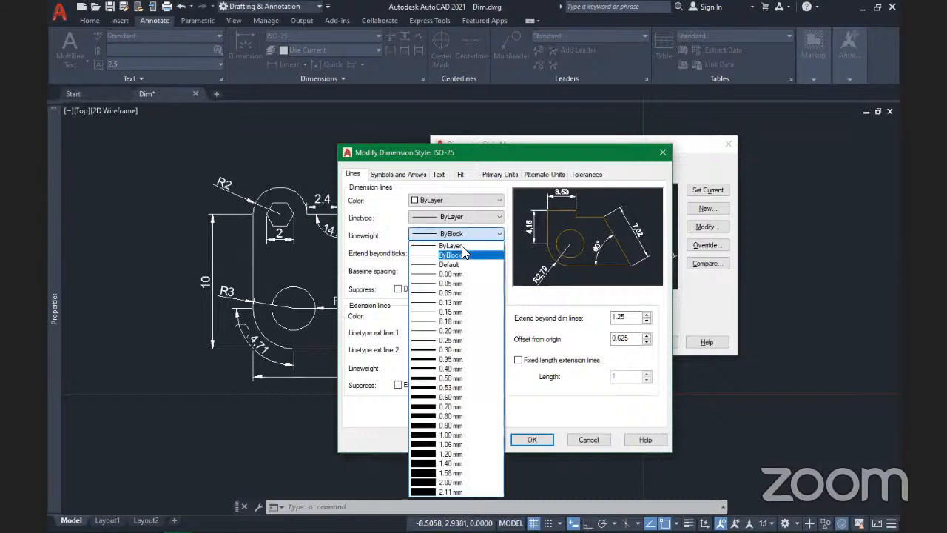
{"action": "left_click", "coordinate": [466, 245]}
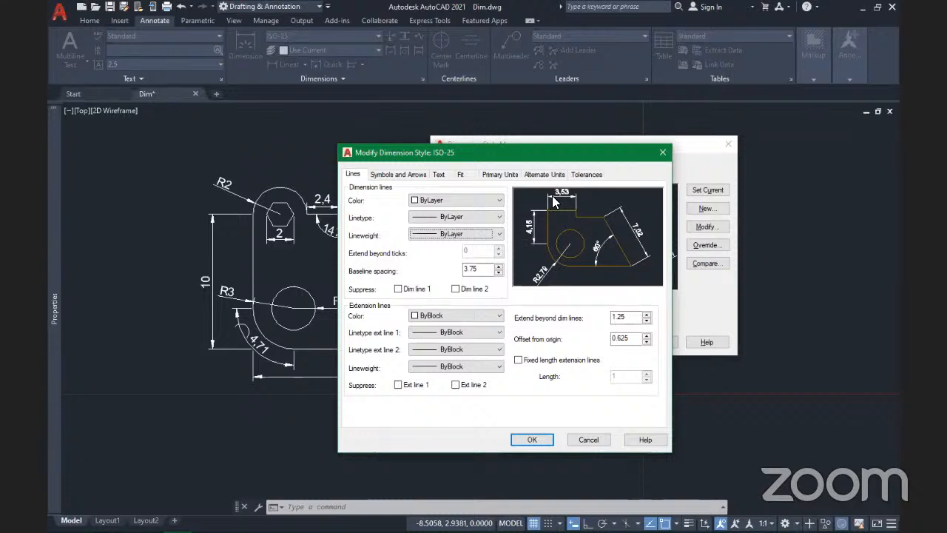
{"action": "left_click", "coordinate": [399, 290]}
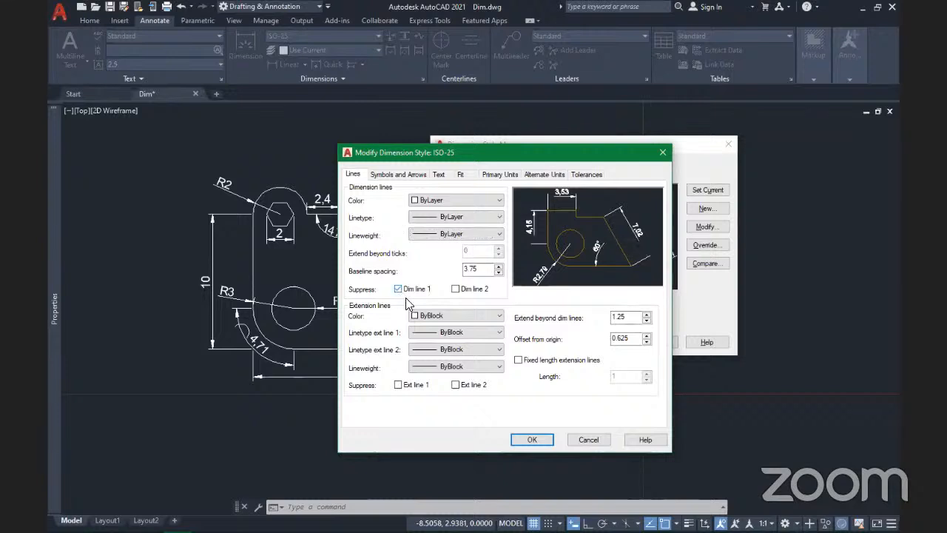
{"action": "left_click", "coordinate": [456, 289]}
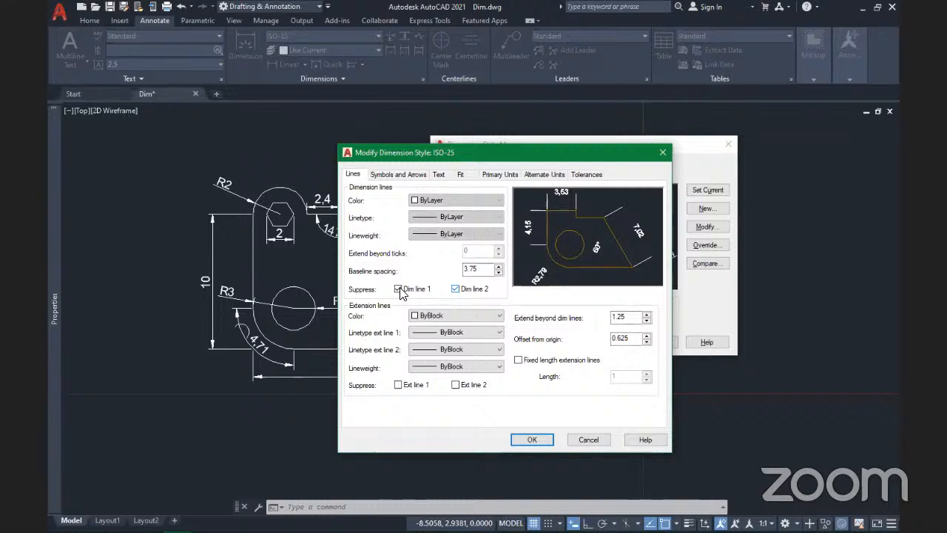
{"action": "left_click", "coordinate": [399, 289]}
{"action": "left_click", "coordinate": [456, 289]}
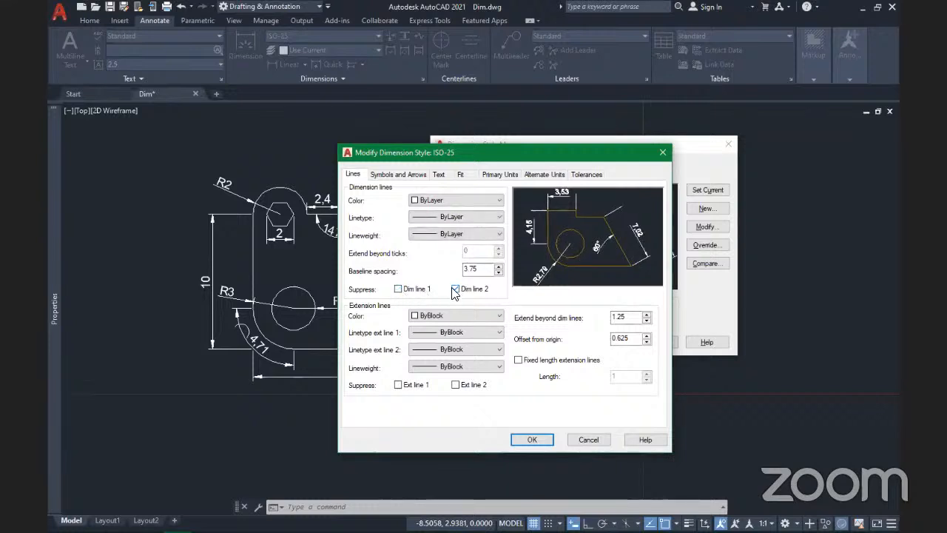
{"action": "left_click", "coordinate": [419, 289]}
{"action": "left_click", "coordinate": [456, 289]}
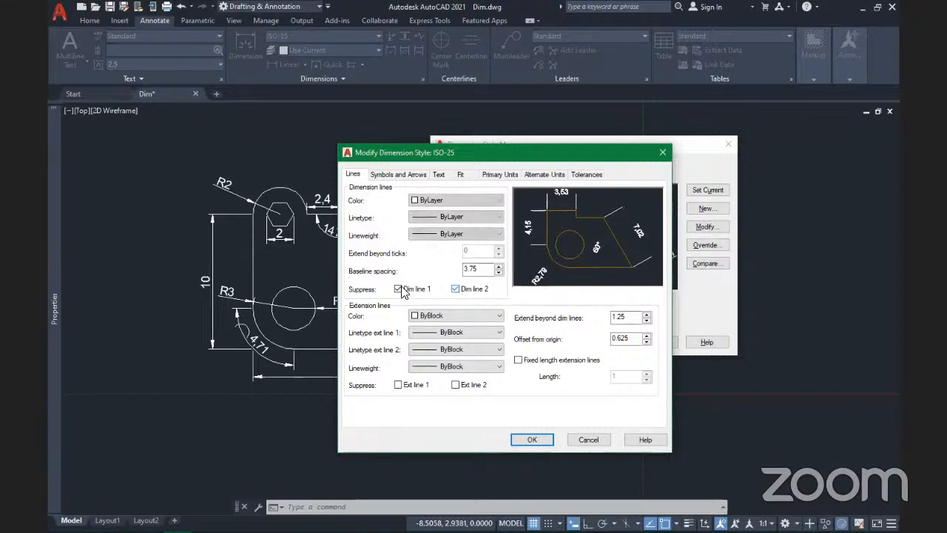
{"action": "left_click", "coordinate": [400, 289]}
{"action": "left_click", "coordinate": [456, 289]}
{"action": "left_click", "coordinate": [399, 289]}
{"action": "left_click", "coordinate": [399, 289]}
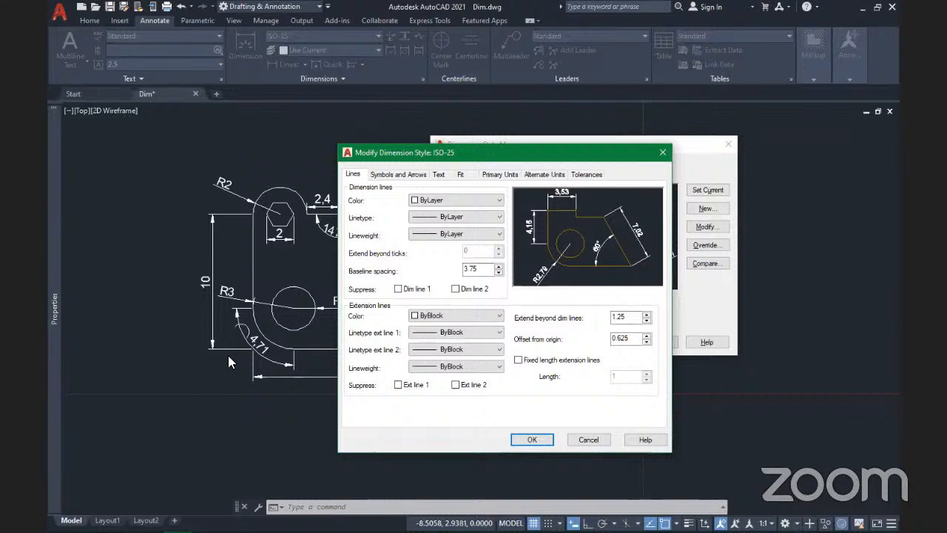
Step: Set the extension-line colour to ByLayer after briefly trying Green
{"action": "left_click", "coordinate": [441, 316]}
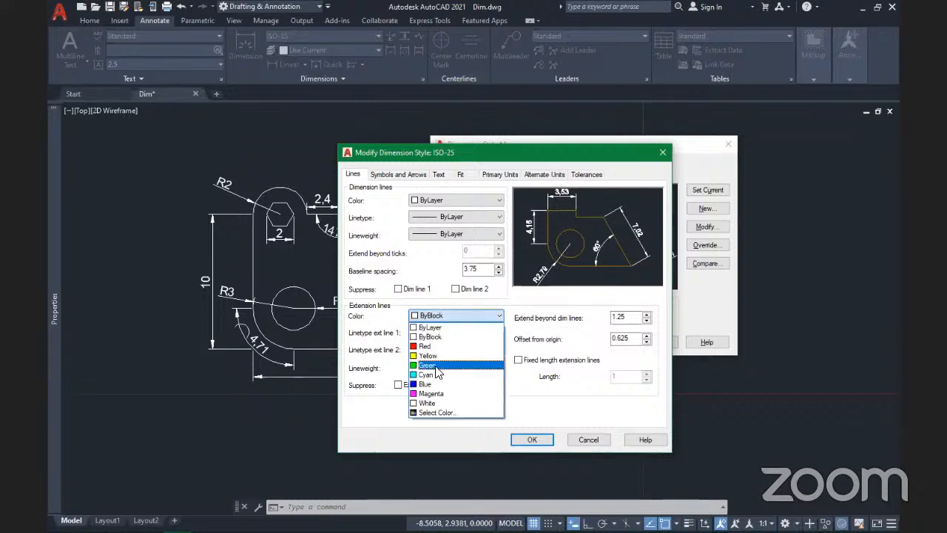
{"action": "left_click", "coordinate": [437, 367]}
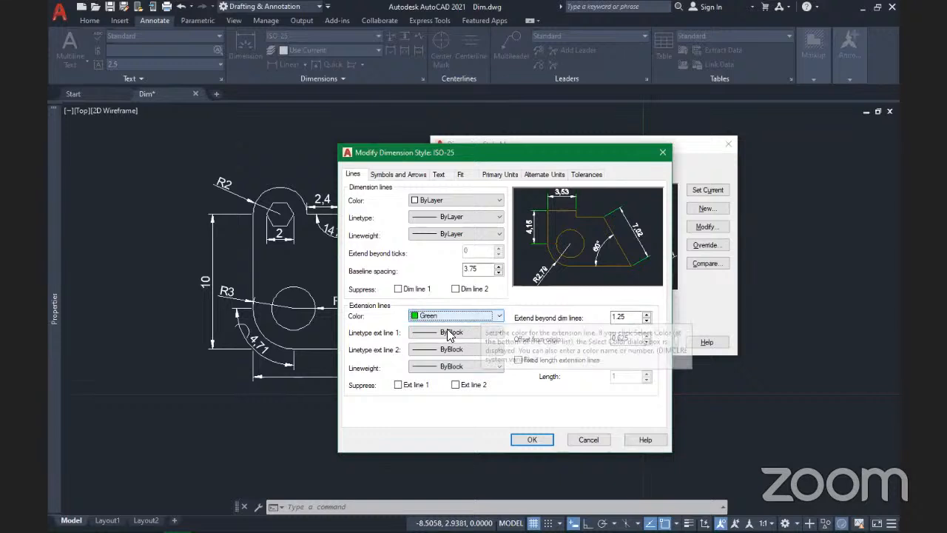
{"action": "left_click", "coordinate": [451, 315]}
{"action": "left_click", "coordinate": [445, 326]}
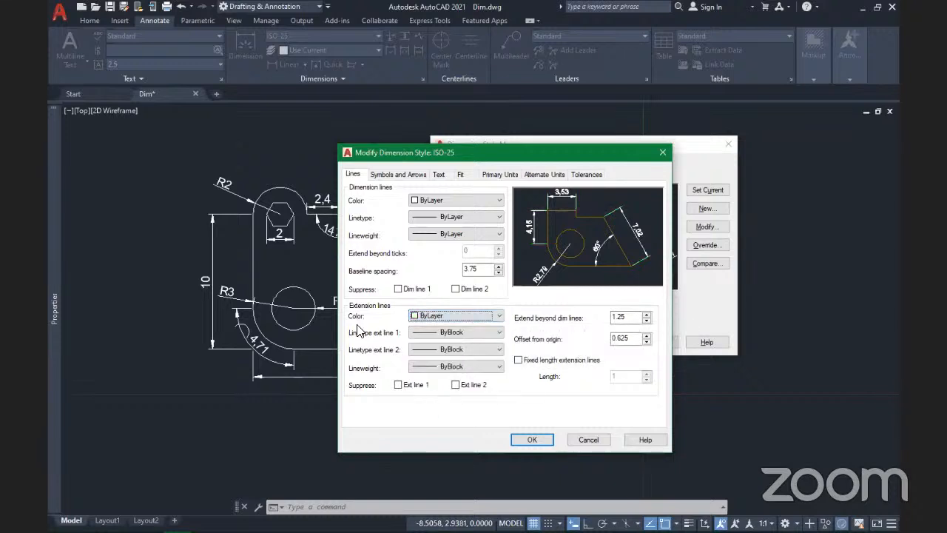
Step: Set the linetype for extension lines 1 and 2 and the extension-line lineweight to ByLayer
{"action": "left_click", "coordinate": [460, 333]}
{"action": "left_click", "coordinate": [463, 344]}
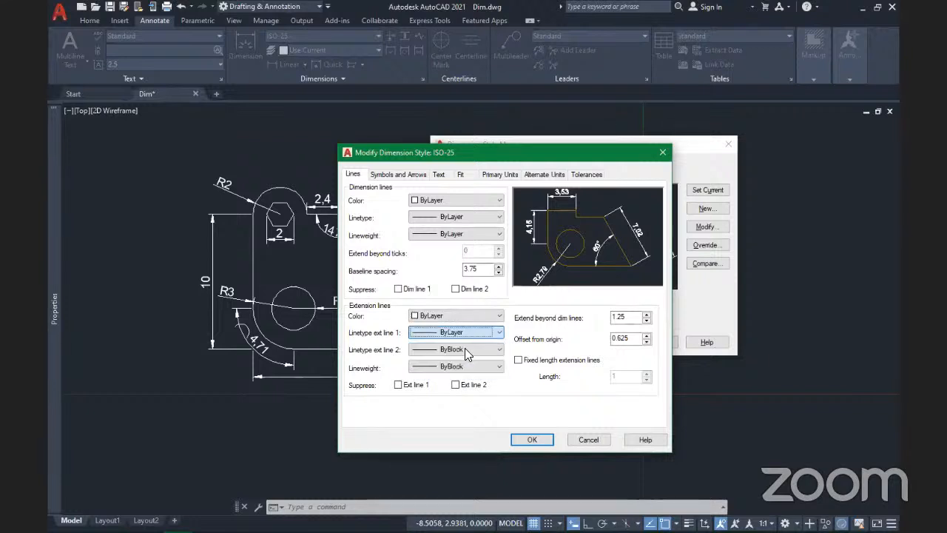
{"action": "left_click", "coordinate": [472, 353]}
{"action": "left_click", "coordinate": [473, 360]}
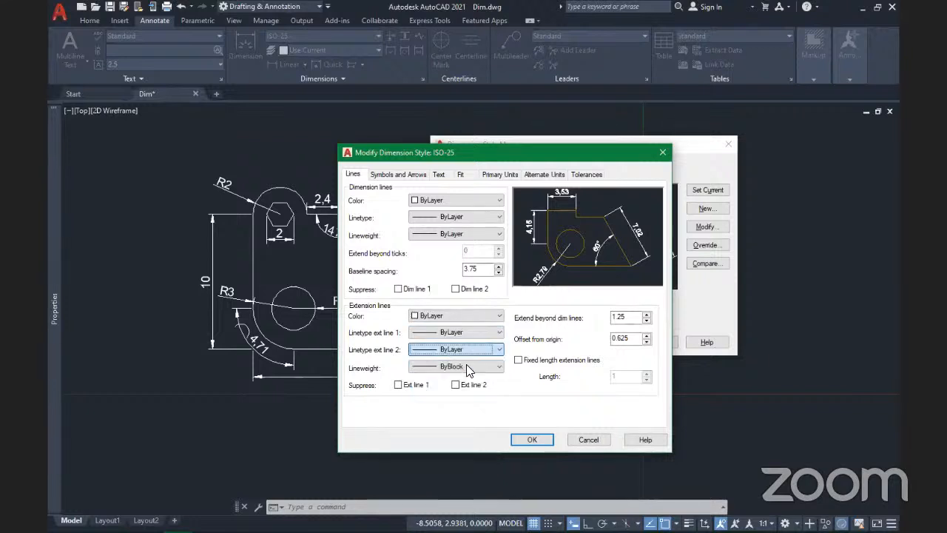
{"action": "left_click", "coordinate": [465, 366]}
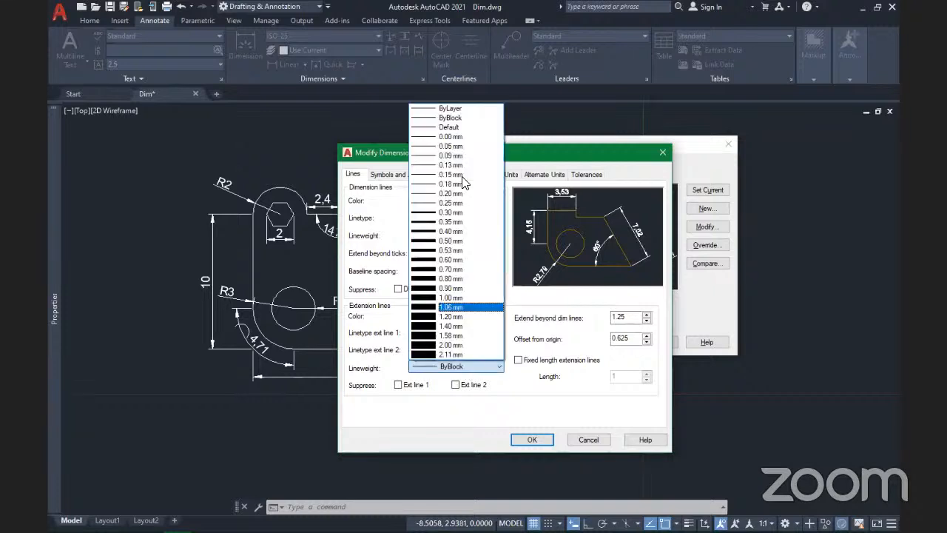
{"action": "left_click", "coordinate": [441, 416]}
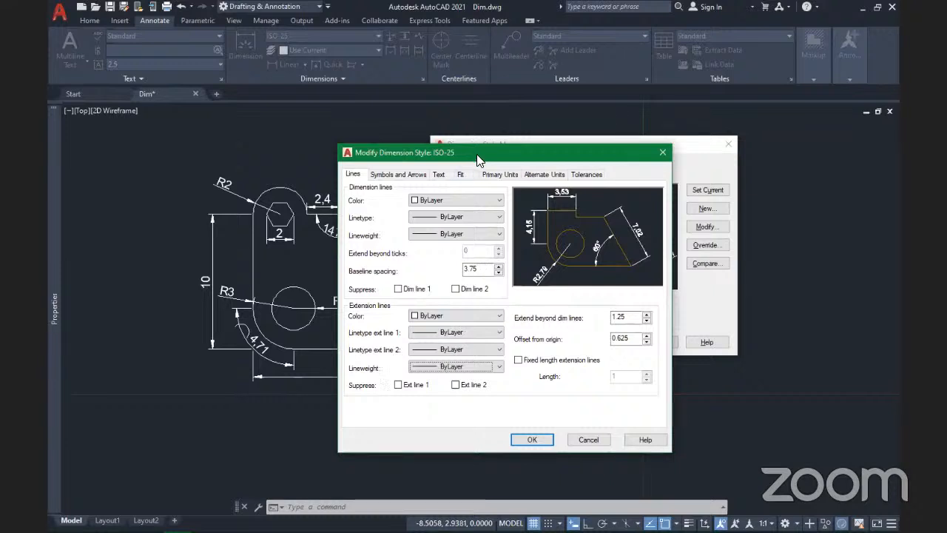
Step: Test suppressing extension line 1, then leave both extension lines unsuppressed
{"action": "left_click_drag", "start_coordinate": [478, 160], "coordinate": [488, 163]}
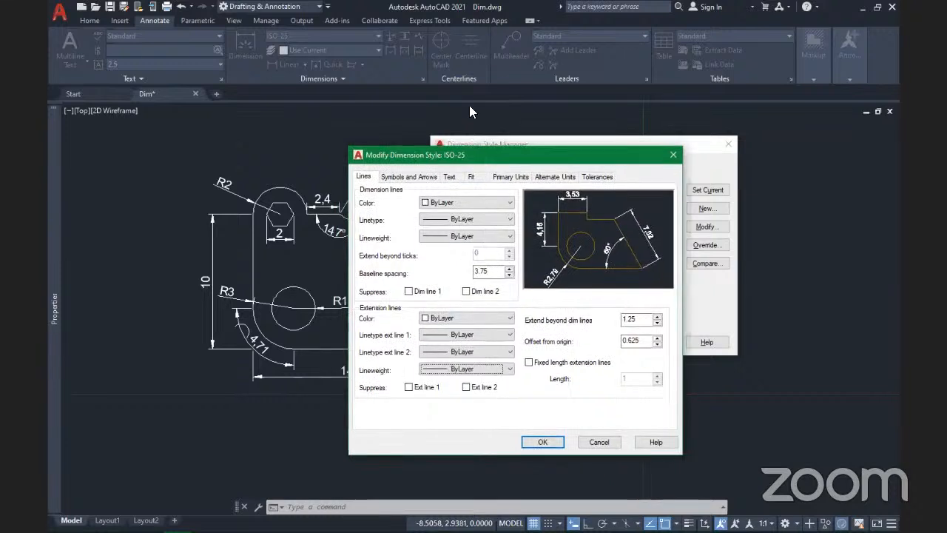
{"action": "left_click", "coordinate": [411, 390]}
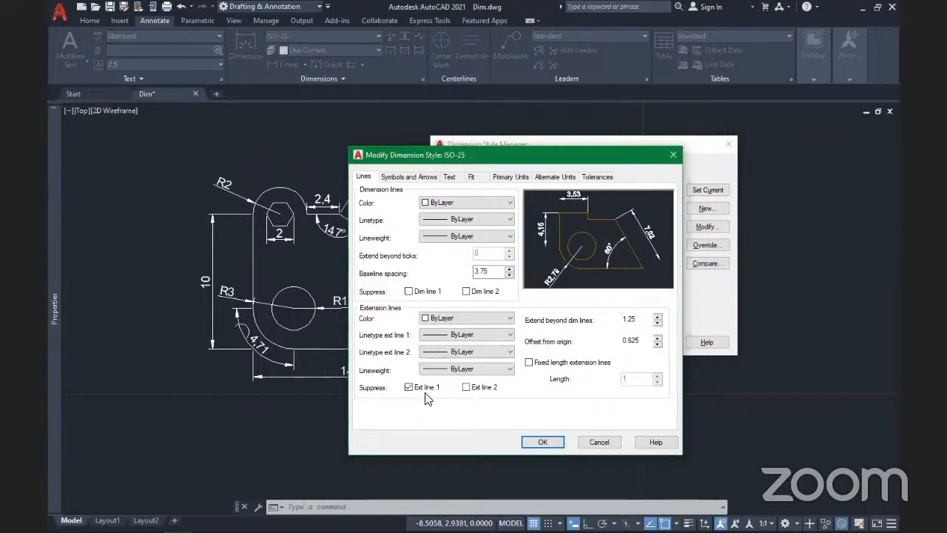
{"action": "left_click", "coordinate": [412, 389]}
{"action": "left_click", "coordinate": [467, 390]}
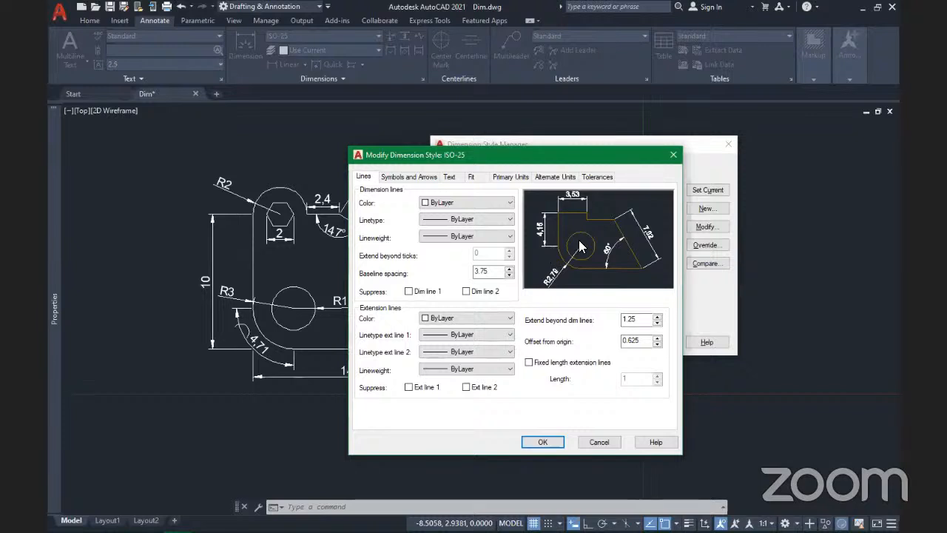
{"action": "key", "text": "alt"}
Step: Change Extend beyond dim lines from 1.25 to 5
{"action": "left_click", "coordinate": [642, 320]}
{"action": "left_click_drag", "start_coordinate": [642, 320], "coordinate": [594, 320]}
{"action": "type", "text": "5"}
{"action": "left_click", "coordinate": [646, 341]}
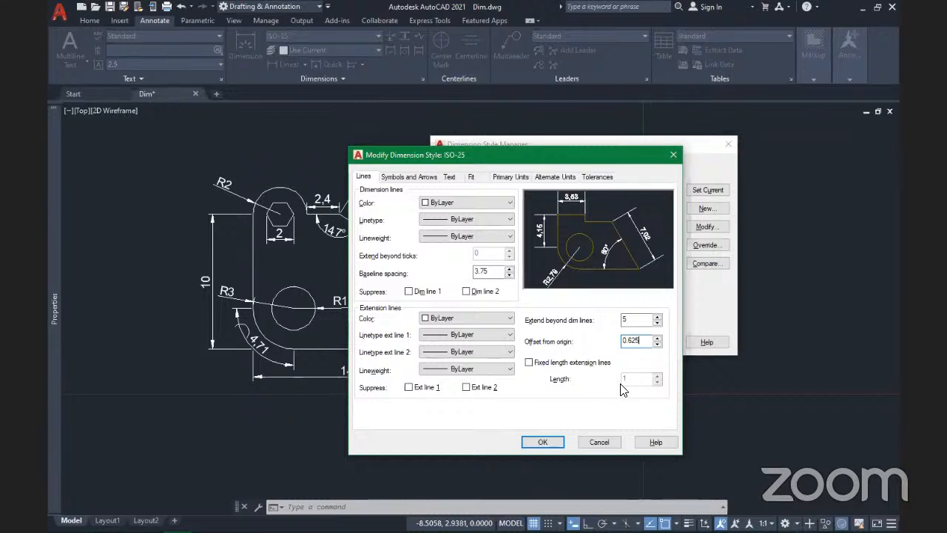
Step: Set Extend beyond dim lines back to 1.25 after briefly entering 1
{"action": "left_click", "coordinate": [630, 320]}
{"action": "left_click", "coordinate": [633, 320]}
{"action": "left_click_drag", "start_coordinate": [633, 320], "coordinate": [584, 320]}
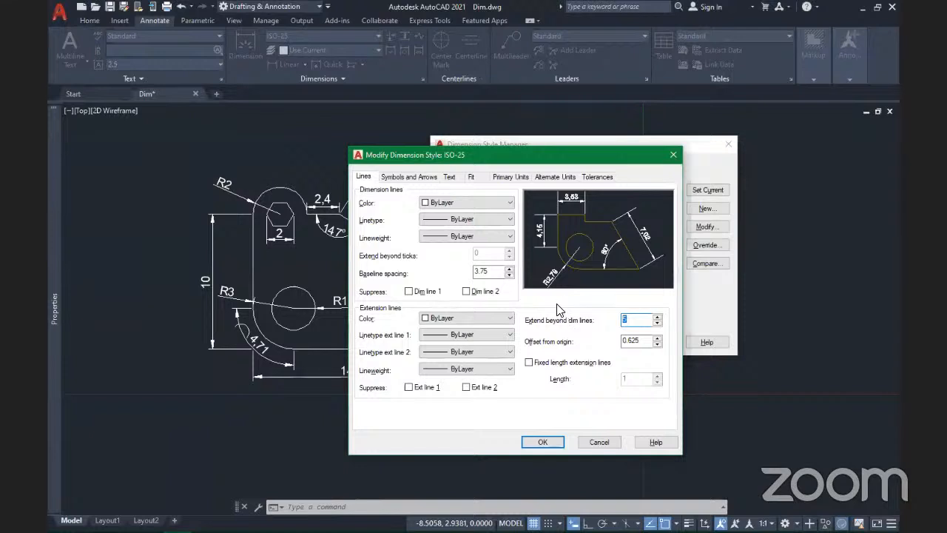
{"action": "type", "text": "1"}
{"action": "key", "text": "BackSpace"}
{"action": "type", "text": "1.25"}
{"action": "left_click", "coordinate": [645, 344]}
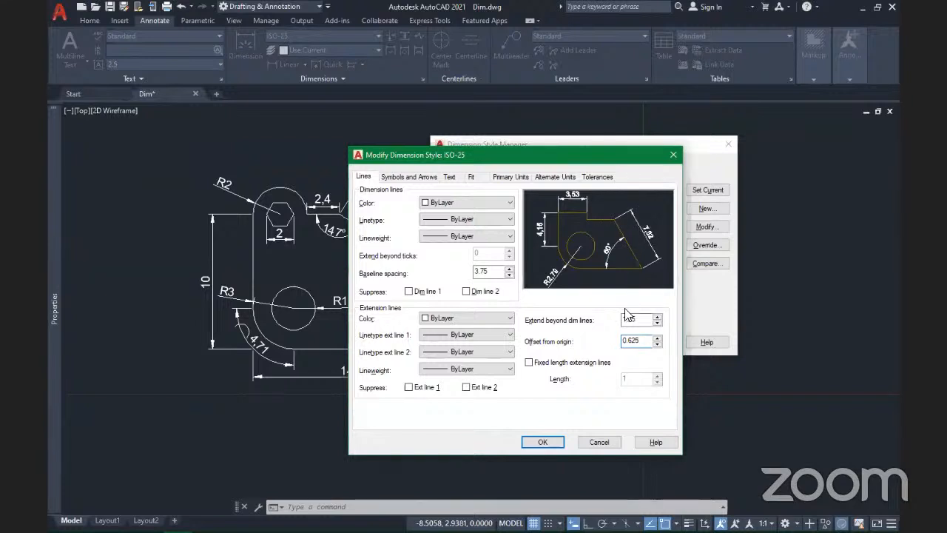
Step: Try 5 for Extend beyond dim lines, then settle on the final value 1
{"action": "double_click", "coordinate": [651, 320]}
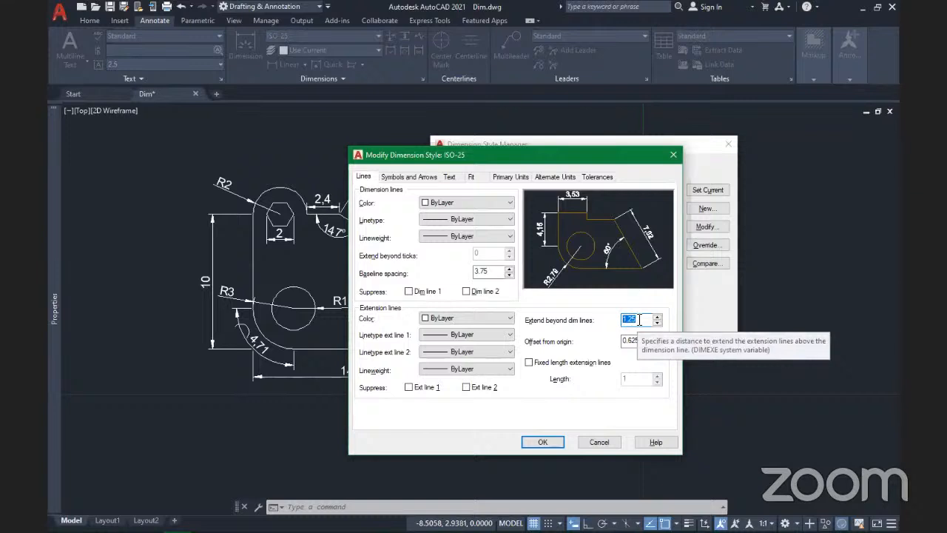
{"action": "type", "text": "5"}
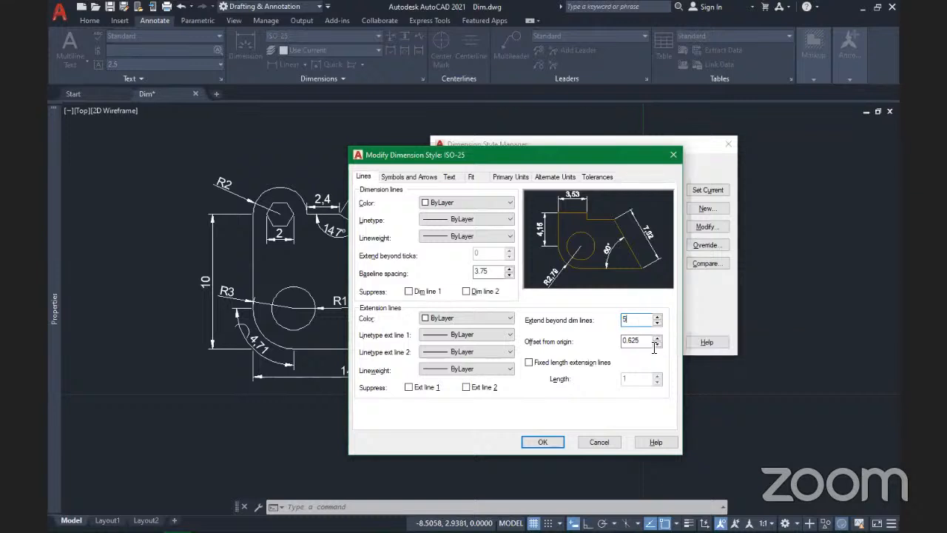
{"action": "left_click", "coordinate": [646, 341]}
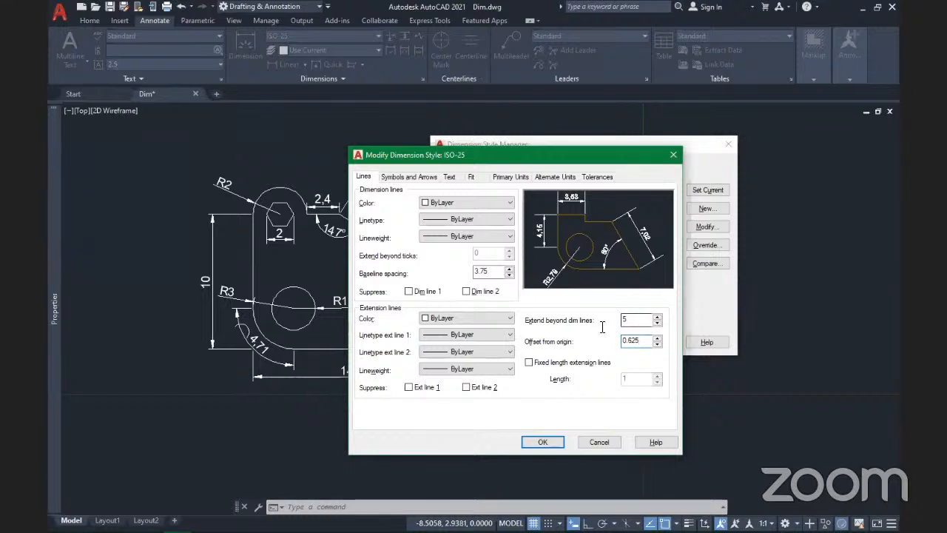
{"action": "double_click", "coordinate": [639, 321]}
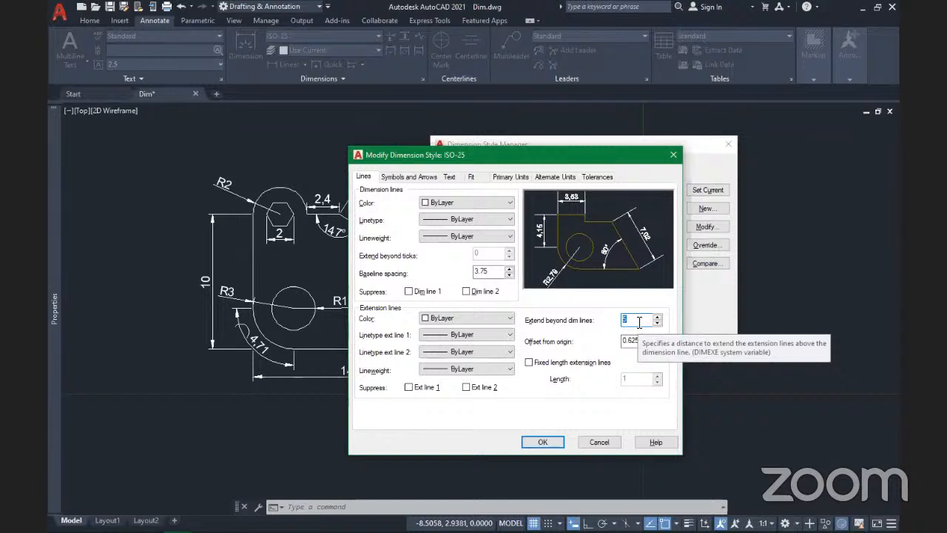
{"action": "type", "text": "1"}
{"action": "key", "text": "BackSpace"}
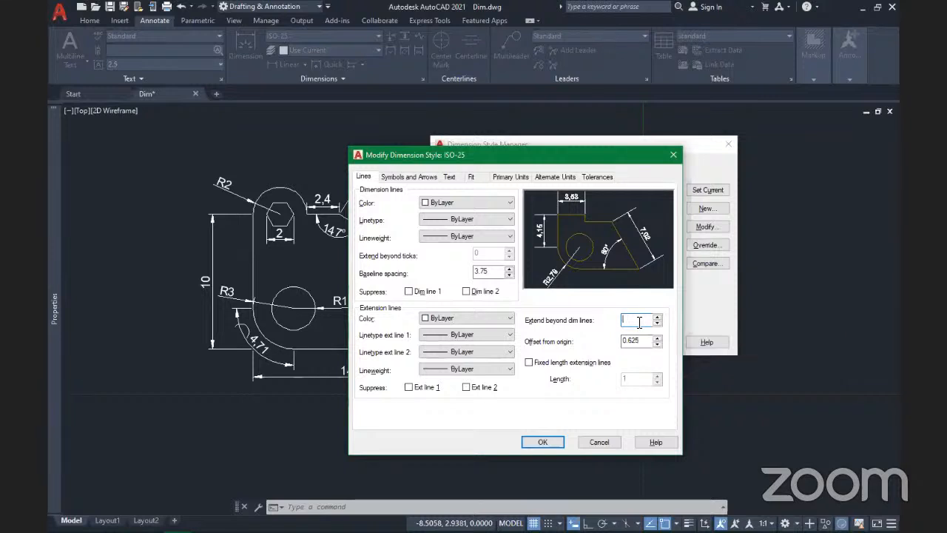
{"action": "type", "text": "1"}
{"action": "left_click", "coordinate": [637, 345]}
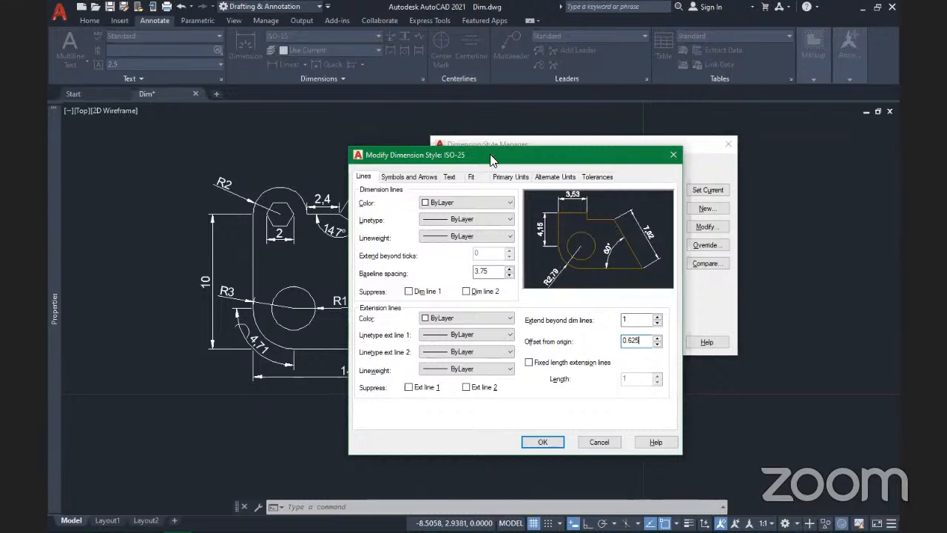
Step: Accept the ISO-25 edits, make ISO-25 current and close the Dimension Style Manager
{"action": "left_click_drag", "start_coordinate": [490, 154], "coordinate": [483, 126]}
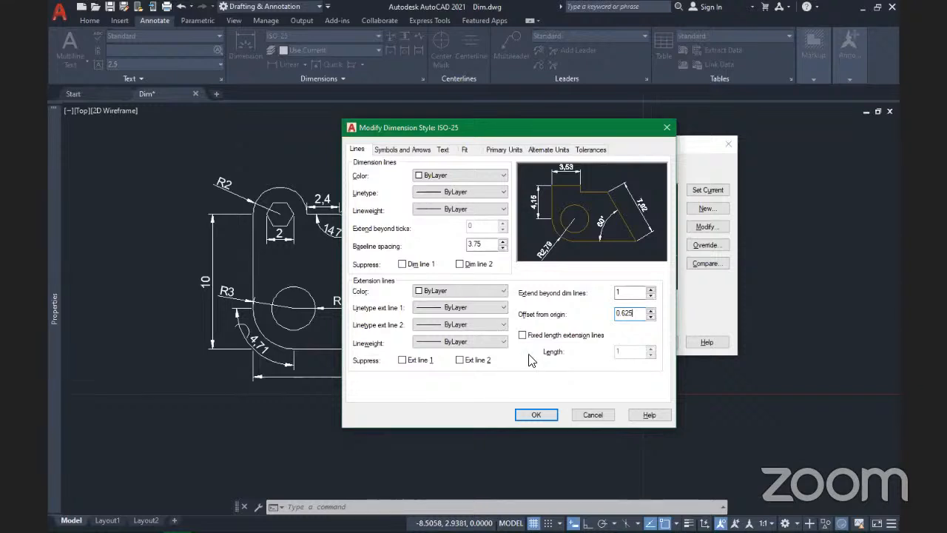
{"action": "left_click", "coordinate": [537, 414]}
{"action": "left_click", "coordinate": [707, 191]}
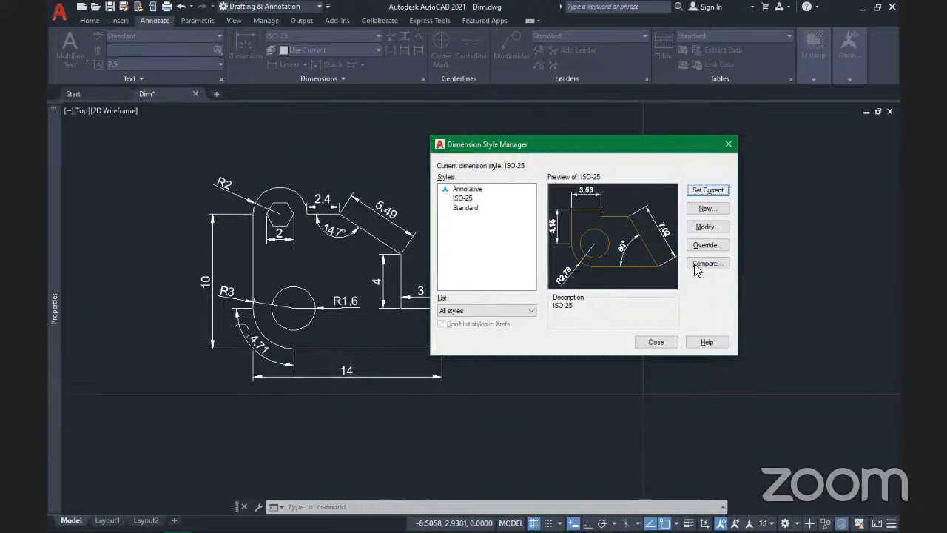
{"action": "left_click", "coordinate": [663, 344]}
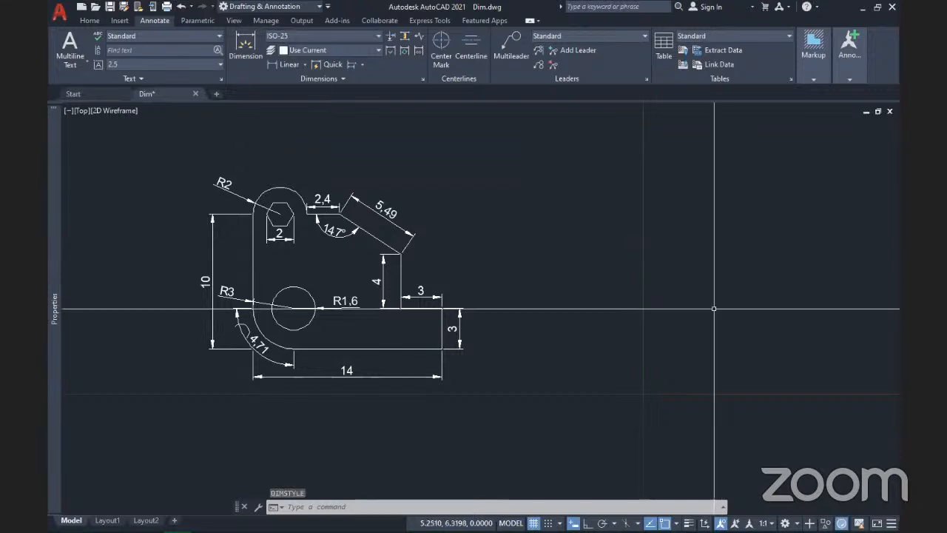
Step: Pan to an empty area of model space and start the LINE command
{"action": "middle_click_drag", "start_coordinate": [719, 307], "coordinate": [264, 321]}
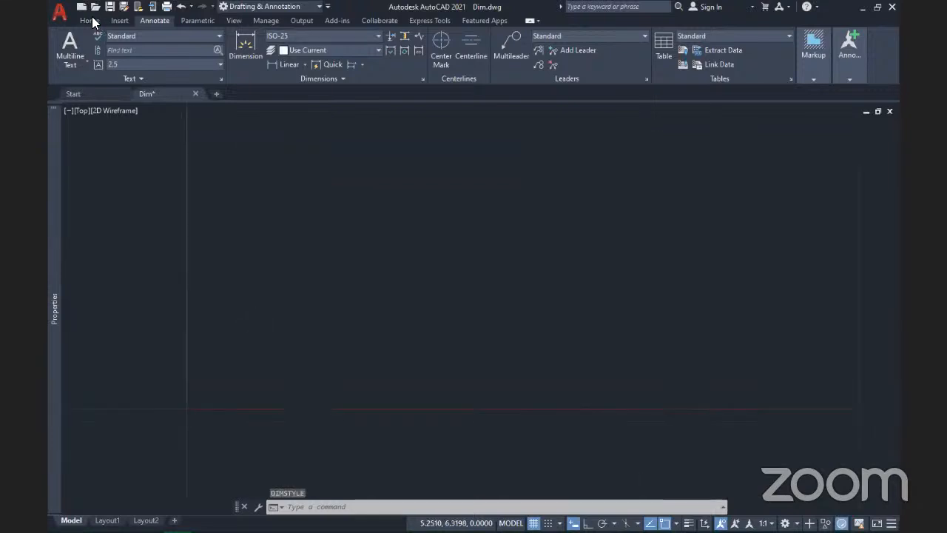
{"action": "left_click", "coordinate": [89, 20]}
{"action": "left_click", "coordinate": [64, 46]}
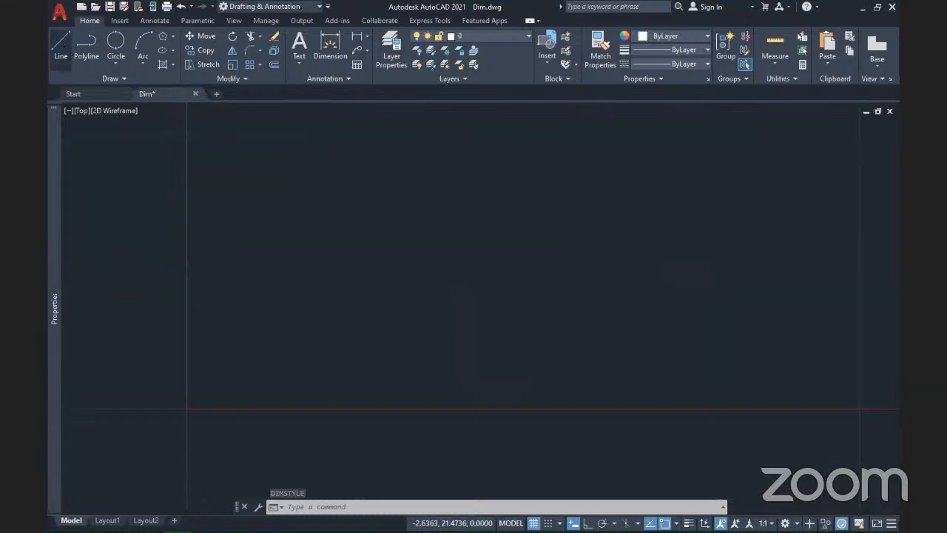
Step: Draw a horizontal line with Ortho on, zoom in and start DIMLINEAR
{"action": "left_click", "coordinate": [342, 294]}
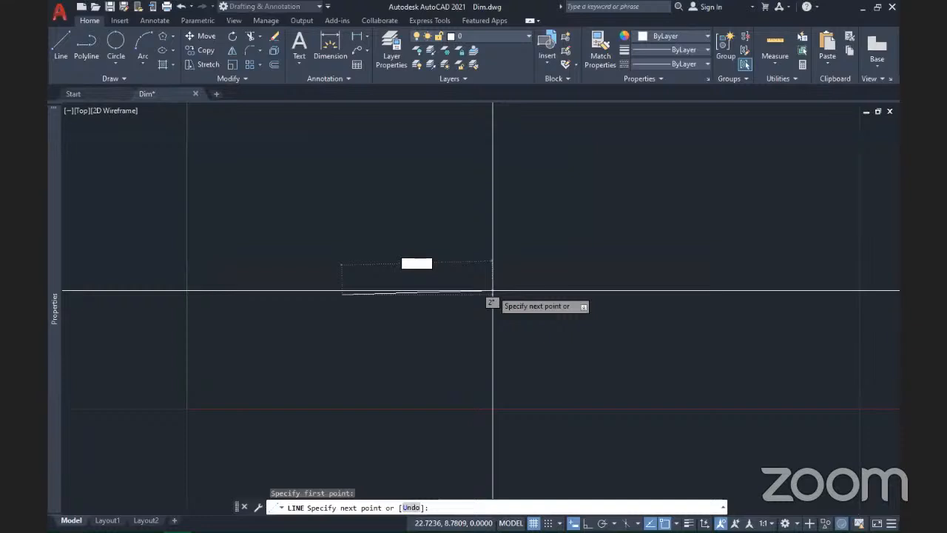
{"action": "key", "text": "F8"}
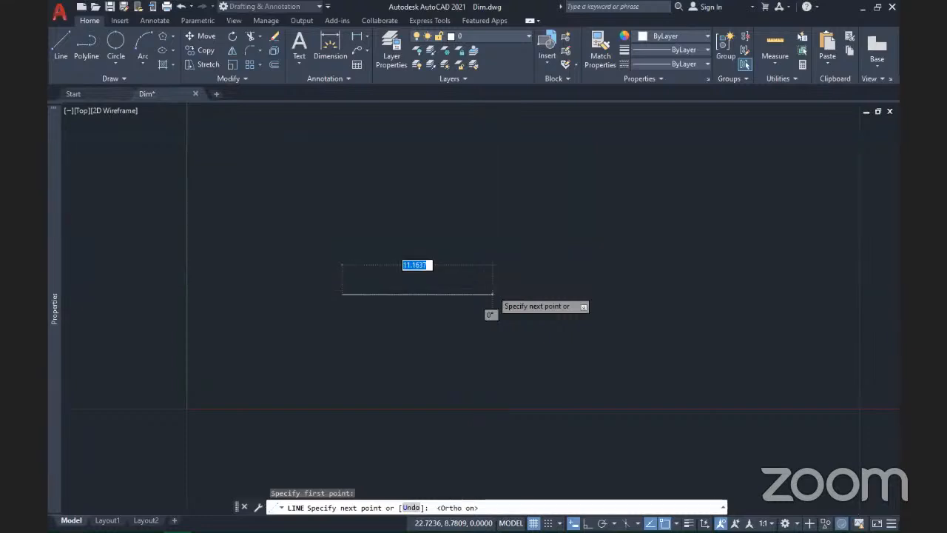
{"action": "left_click", "coordinate": [493, 293]}
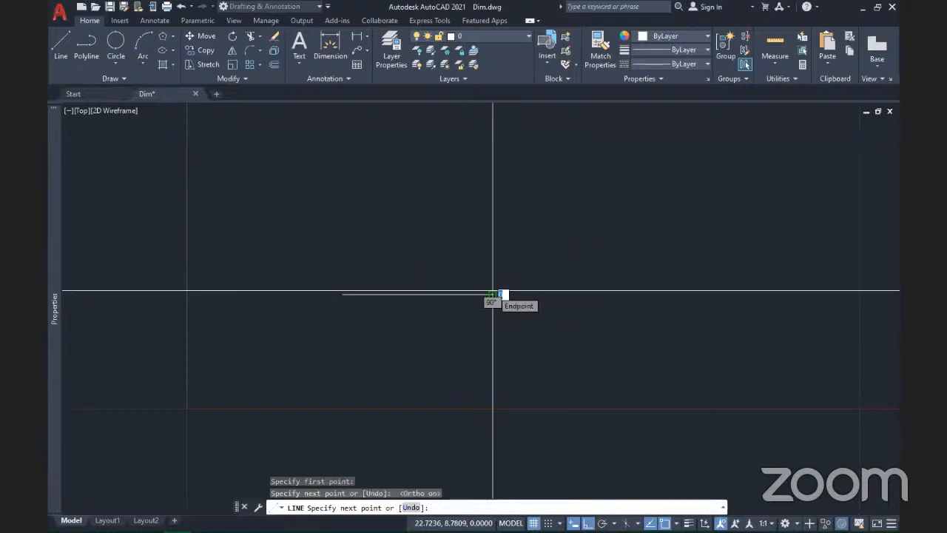
{"action": "key", "text": "Return"}
{"action": "scroll", "coordinate": [327, 294], "scroll_direction": "up", "scroll_amount": 4}
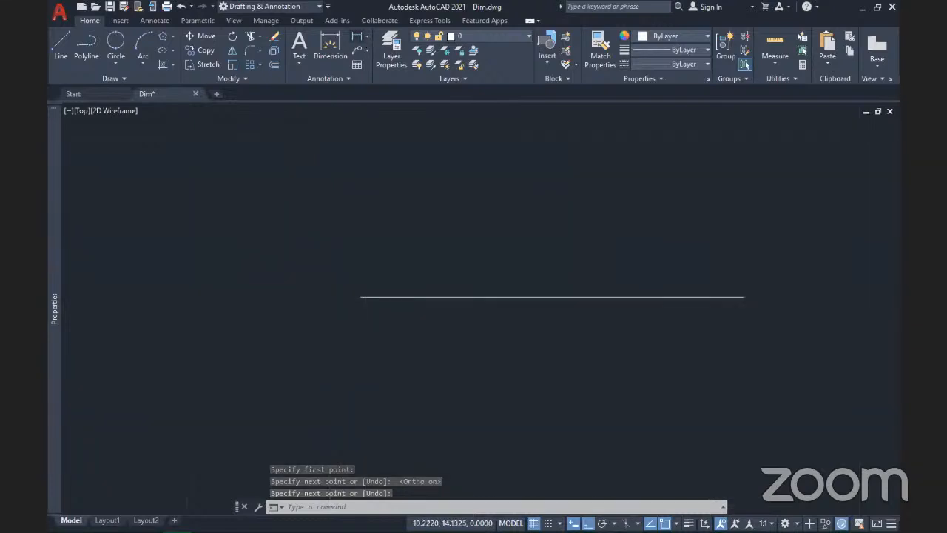
{"action": "left_click", "coordinate": [358, 36]}
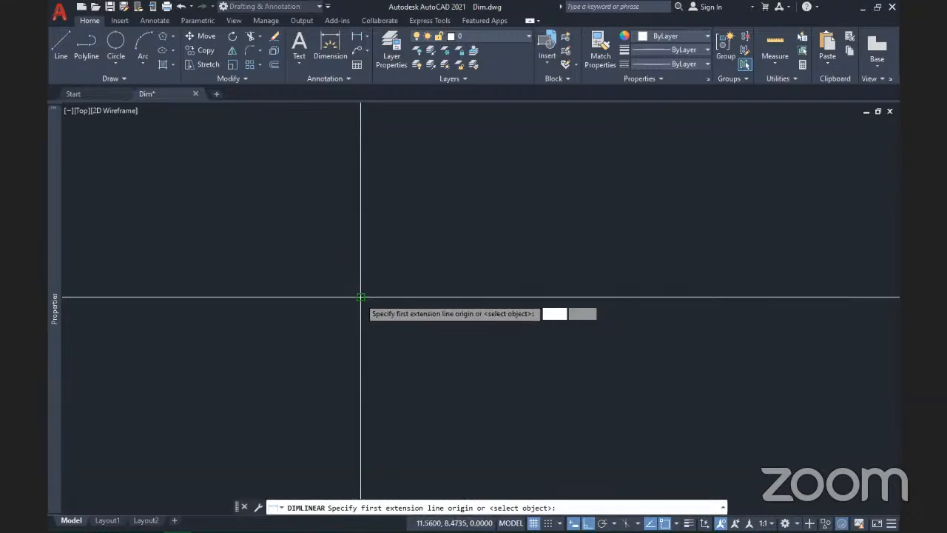
Step: Dimension the line end to end, placing the 11,16 dimension above it, and zoom to inspect it
{"action": "left_click", "coordinate": [361, 297]}
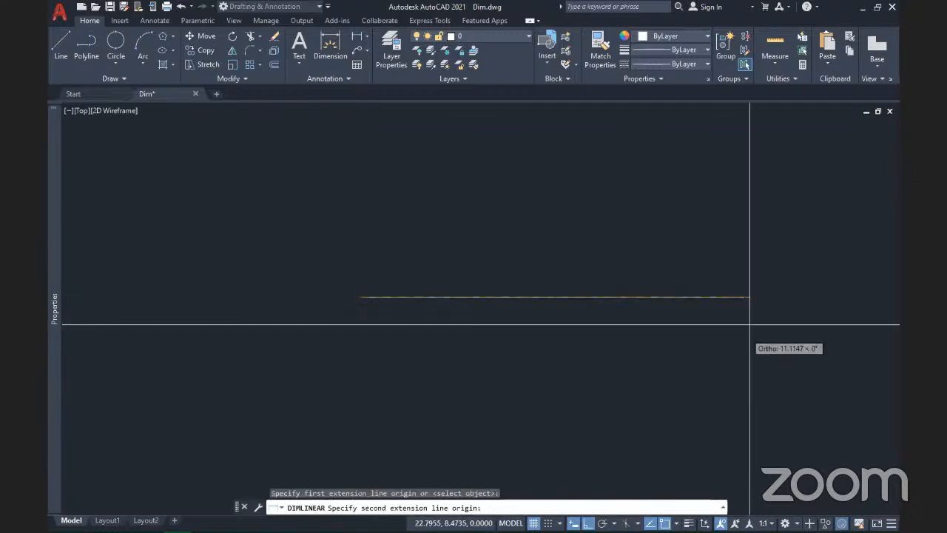
{"action": "left_click", "coordinate": [744, 297]}
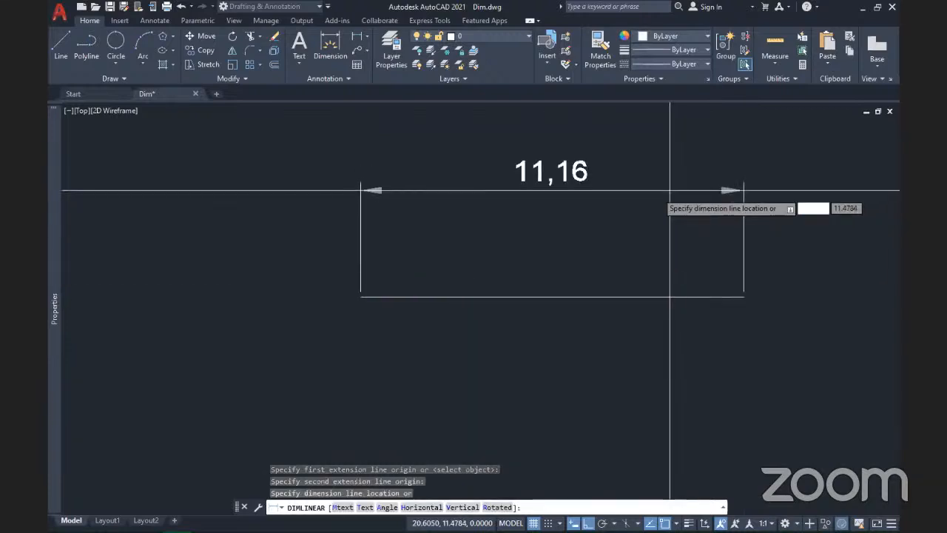
{"action": "left_click", "coordinate": [670, 194]}
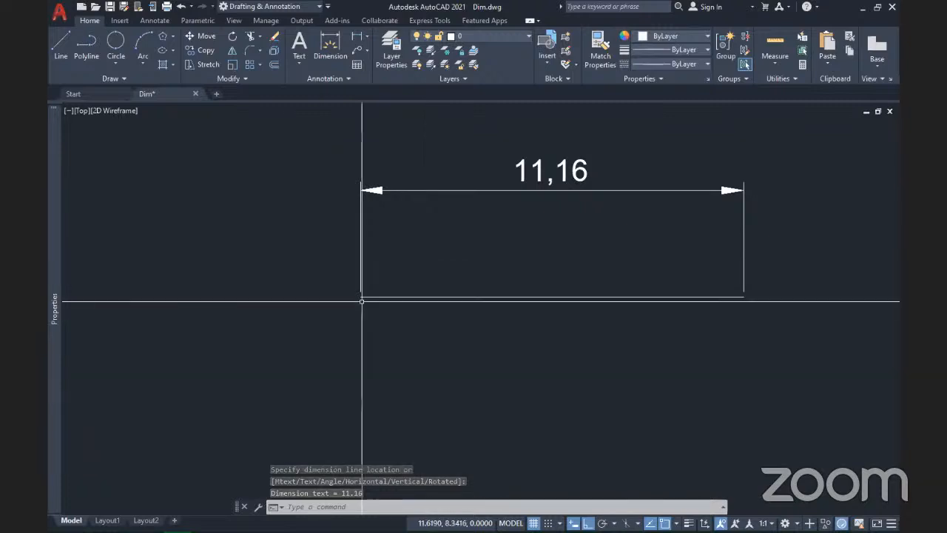
{"action": "scroll", "coordinate": [363, 300], "scroll_direction": "up", "scroll_amount": 5}
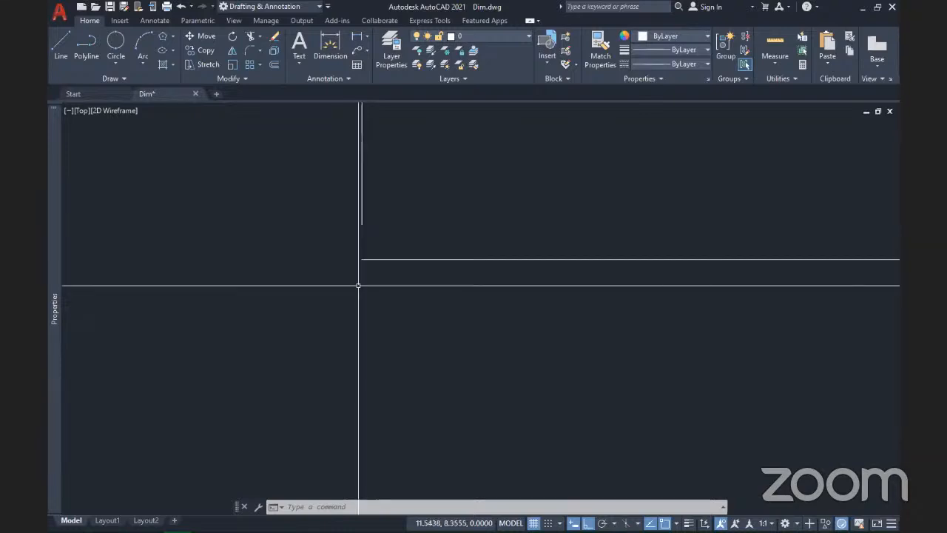
{"action": "scroll", "coordinate": [338, 355], "scroll_direction": "down", "scroll_amount": 6}
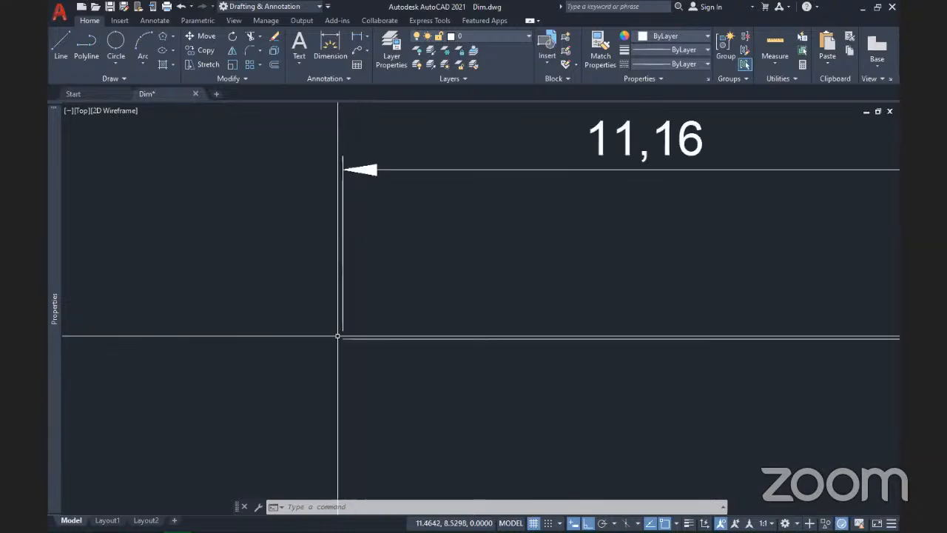
{"action": "scroll", "coordinate": [341, 337], "scroll_direction": "up", "scroll_amount": 8}
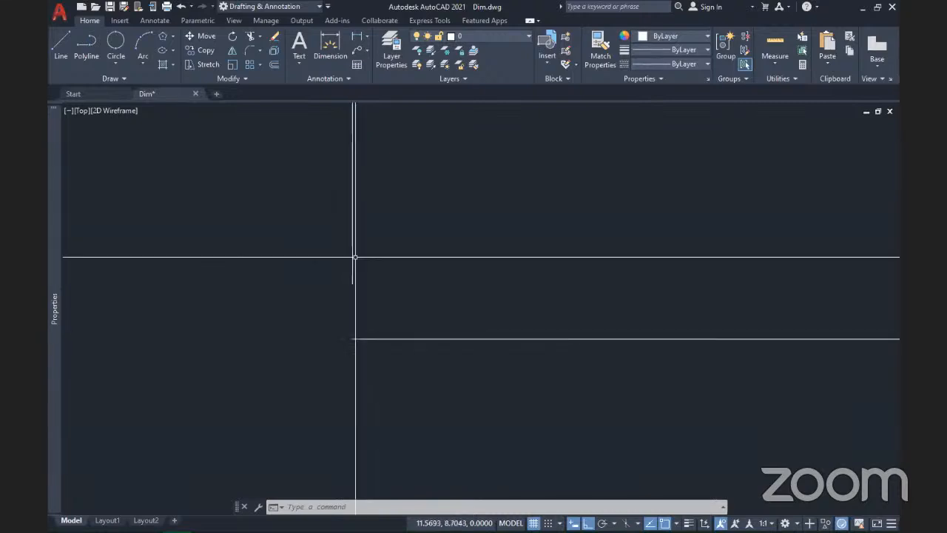
{"action": "scroll", "coordinate": [337, 345], "scroll_direction": "down", "scroll_amount": 5}
{"action": "scroll", "coordinate": [338, 345], "scroll_direction": "down", "scroll_amount": 5}
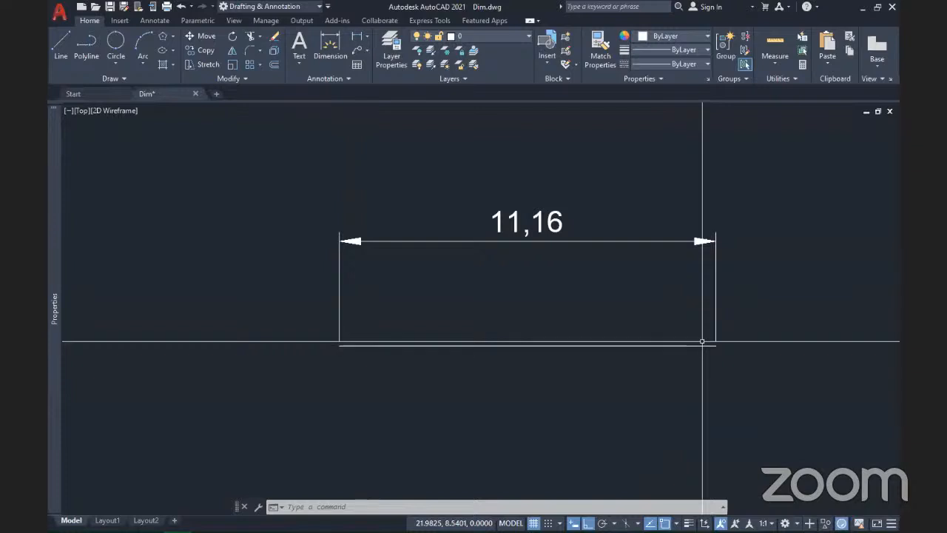
{"action": "scroll", "coordinate": [713, 340], "scroll_direction": "up", "scroll_amount": 5}
{"action": "scroll", "coordinate": [714, 352], "scroll_direction": "down", "scroll_amount": 4}
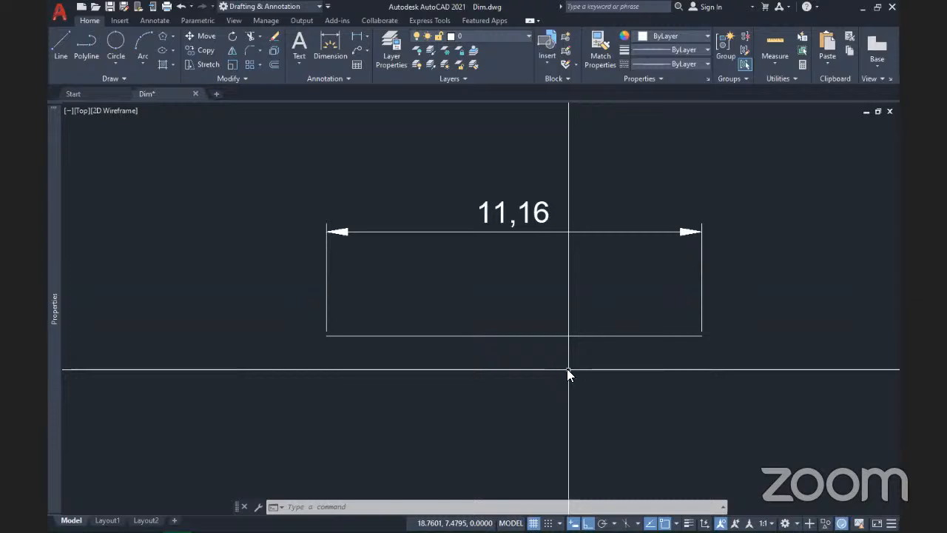
Step: Reopen the Dimension Style Manager with DIMSTYLE and choose to modify ISO-25
{"action": "type", "text": "di"}
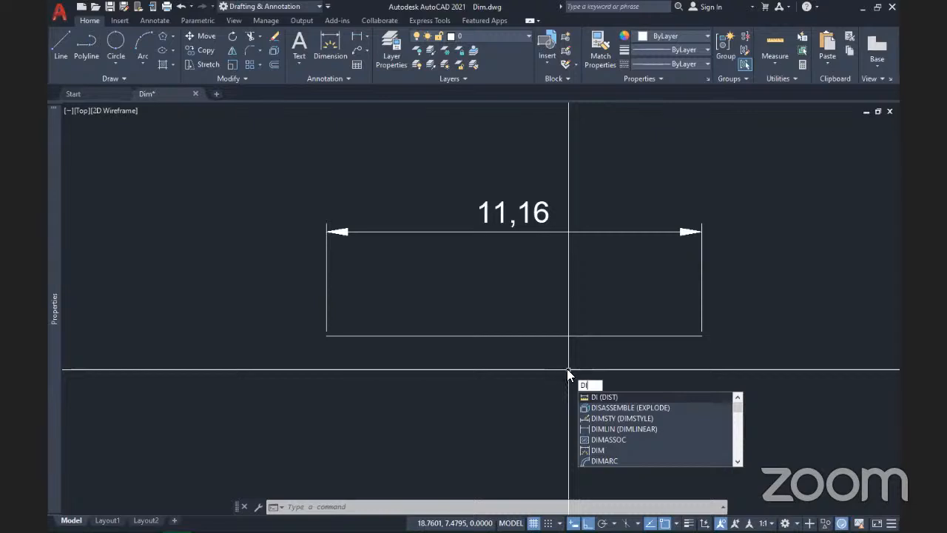
{"action": "type", "text": "mst"}
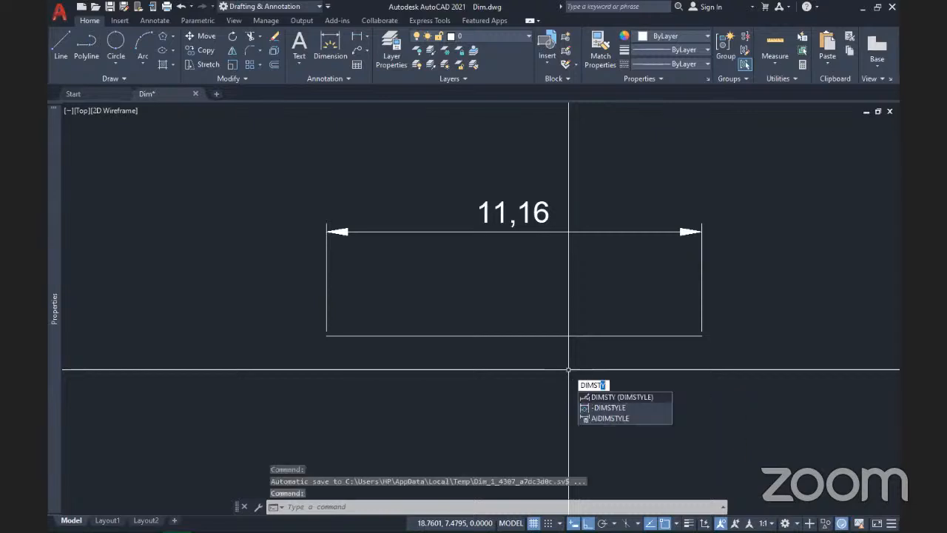
{"action": "key", "text": "Return"}
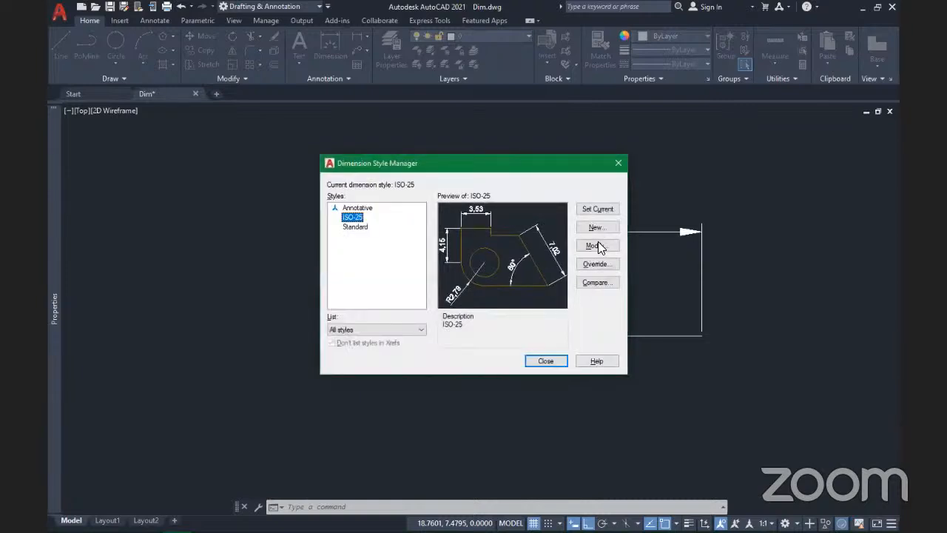
{"action": "left_click", "coordinate": [598, 245]}
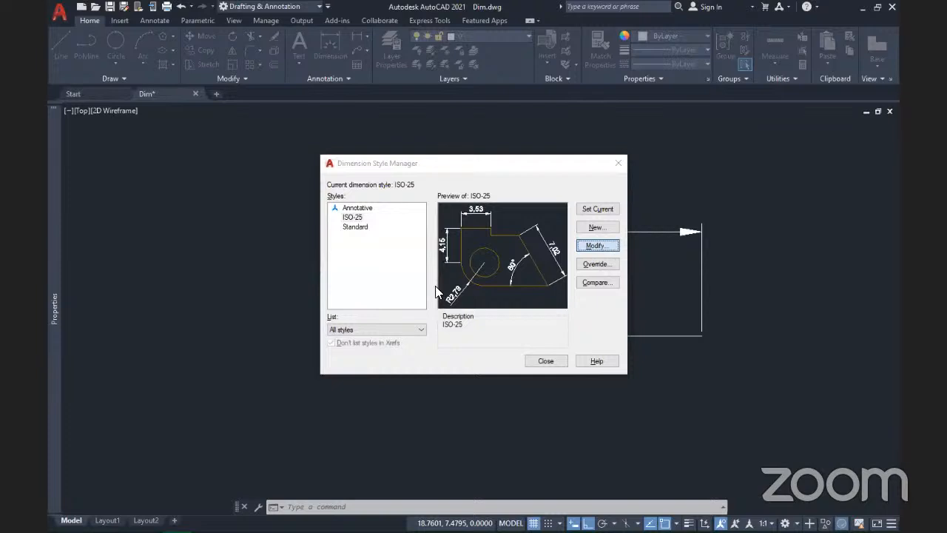
Step: Set Offset from origin to 1 after trying 0.8 and 5
{"action": "left_click", "coordinate": [598, 247]}
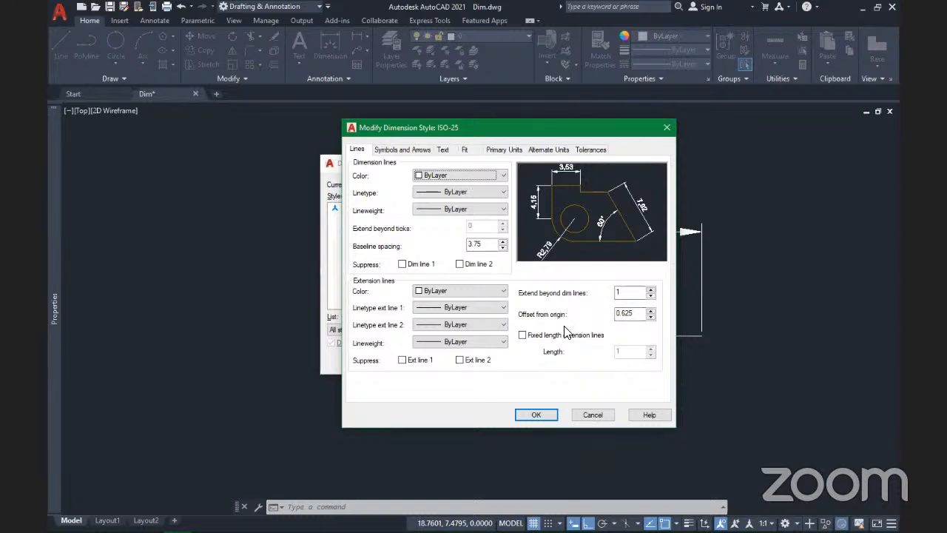
{"action": "left_click_drag", "start_coordinate": [634, 314], "coordinate": [623, 315]}
{"action": "type", "text": "8"}
{"action": "left_click", "coordinate": [632, 293]}
{"action": "key", "text": "Tab"}
{"action": "type", "text": "5"}
{"action": "double_click", "coordinate": [627, 314]}
{"action": "type", "text": "1"}
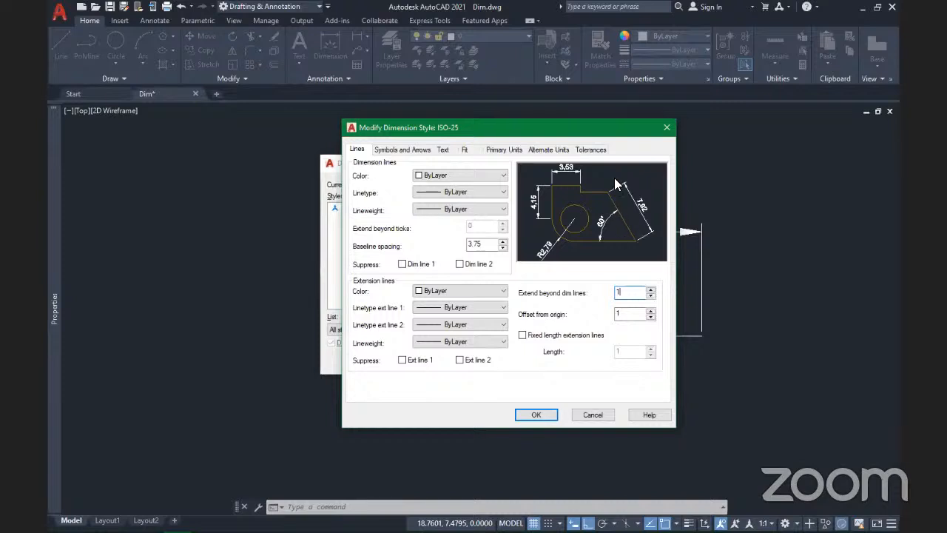
Step: Try Fixed length extension lines with length 1, then leave the option switched off
{"action": "left_click", "coordinate": [523, 335]}
{"action": "double_click", "coordinate": [627, 353]}
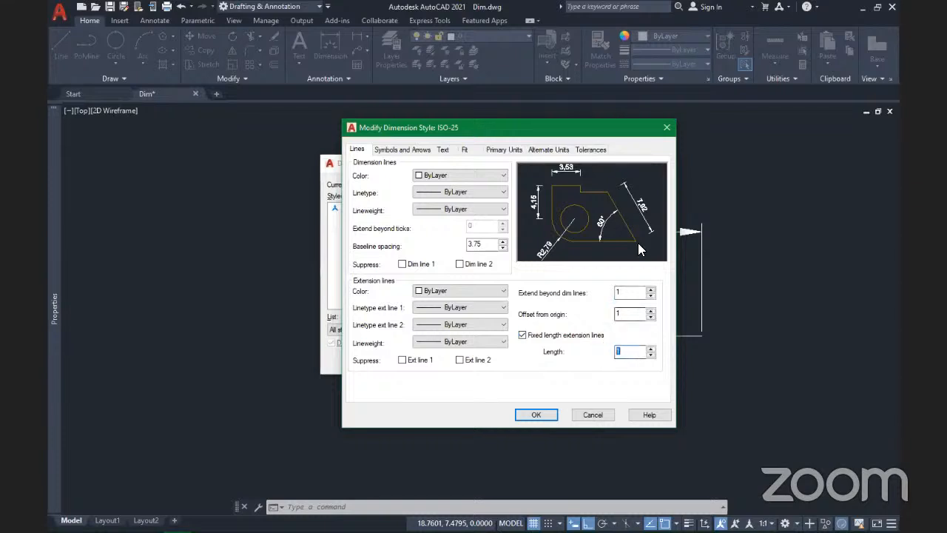
{"action": "left_click", "coordinate": [523, 336]}
{"action": "left_click", "coordinate": [523, 337]}
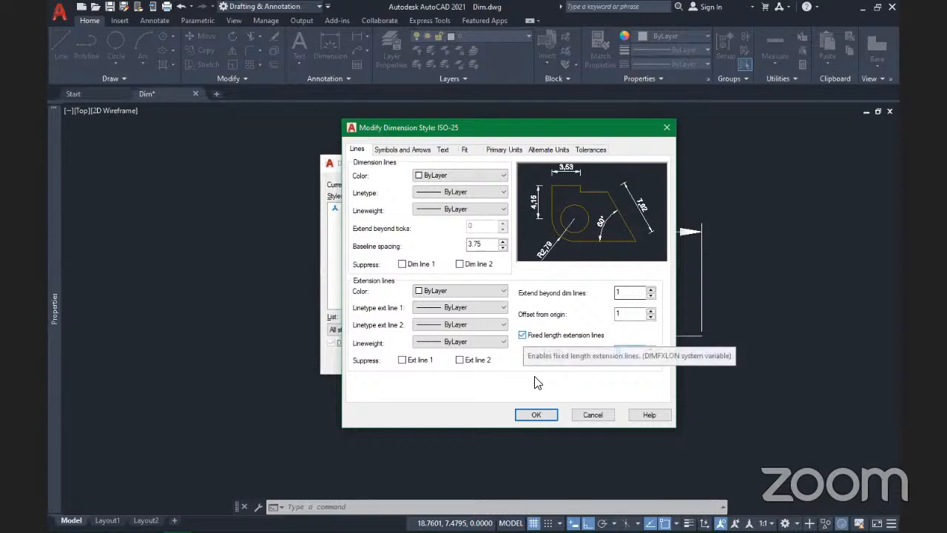
Step: Set the first arrowhead to Dot and the second to Closed blank, leaving the leader Closed filled
{"action": "left_click", "coordinate": [400, 151]}
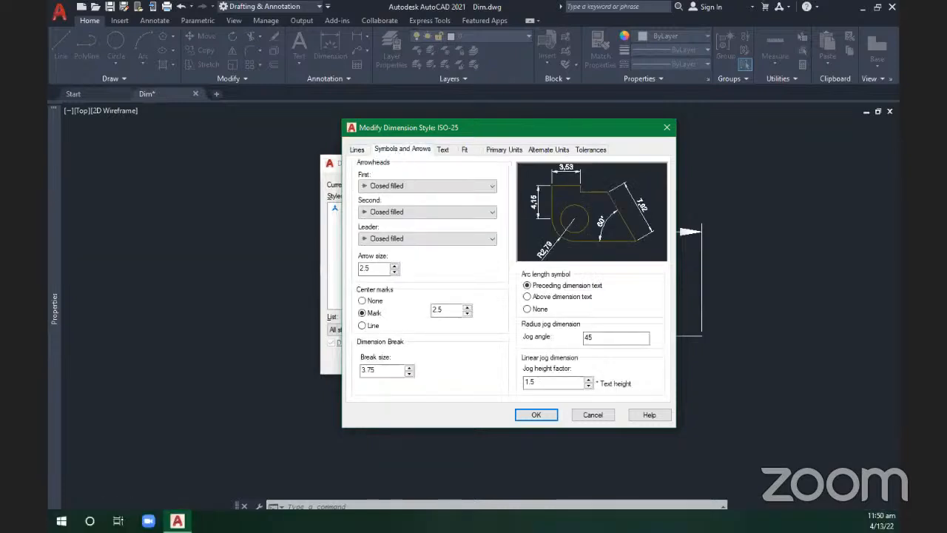
{"action": "left_click", "coordinate": [393, 191]}
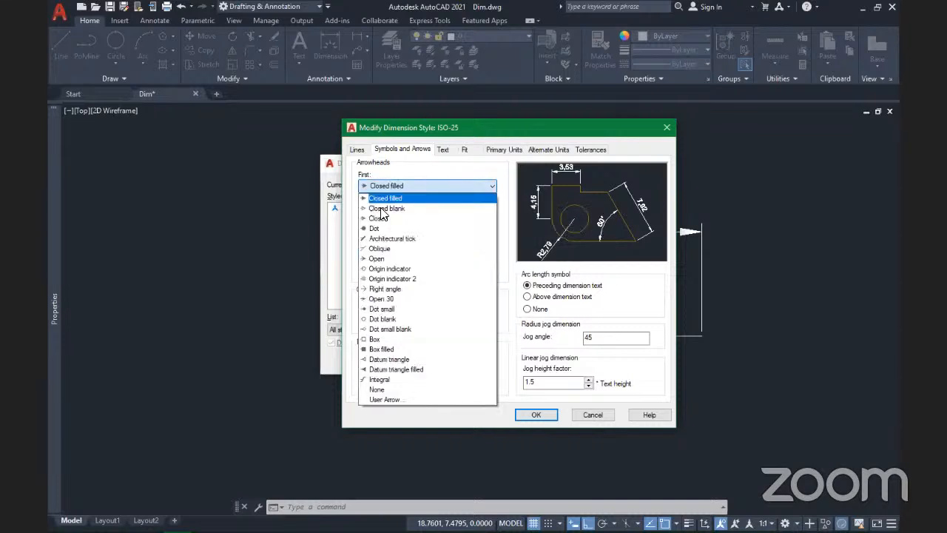
{"action": "left_click", "coordinate": [375, 229]}
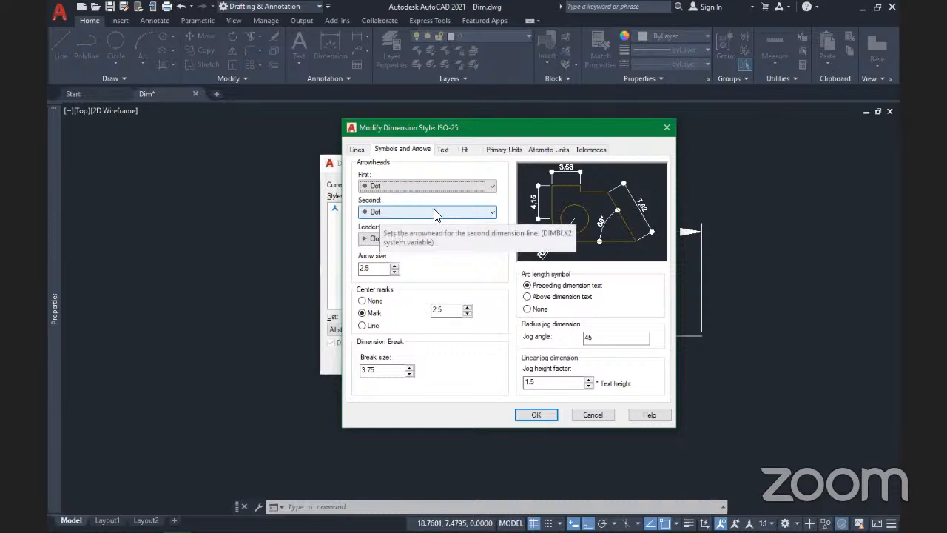
{"action": "left_click", "coordinate": [394, 213]}
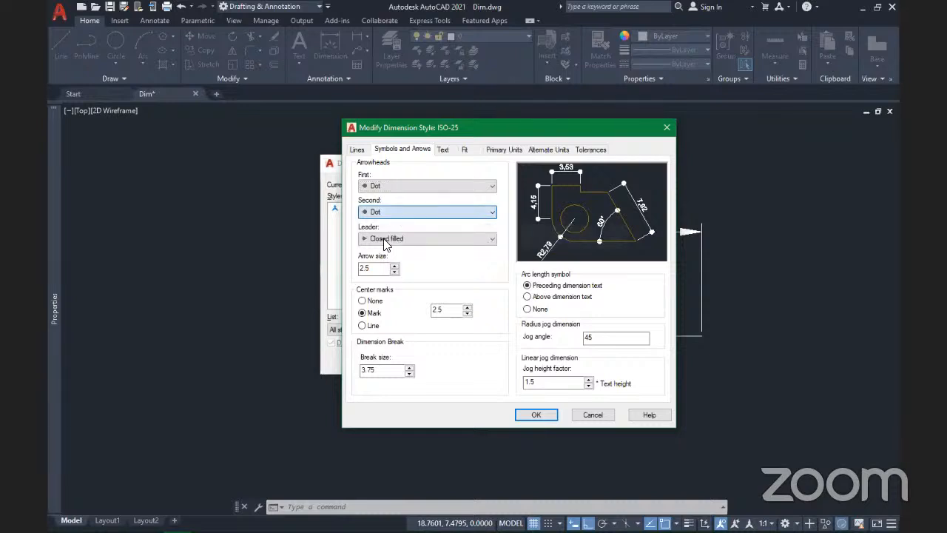
{"action": "left_click", "coordinate": [382, 237]}
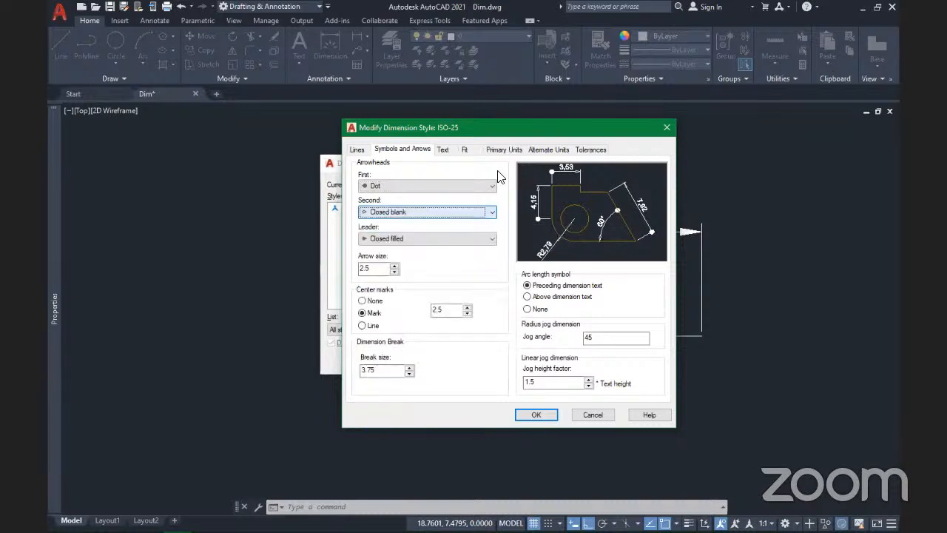
{"action": "left_click", "coordinate": [420, 241]}
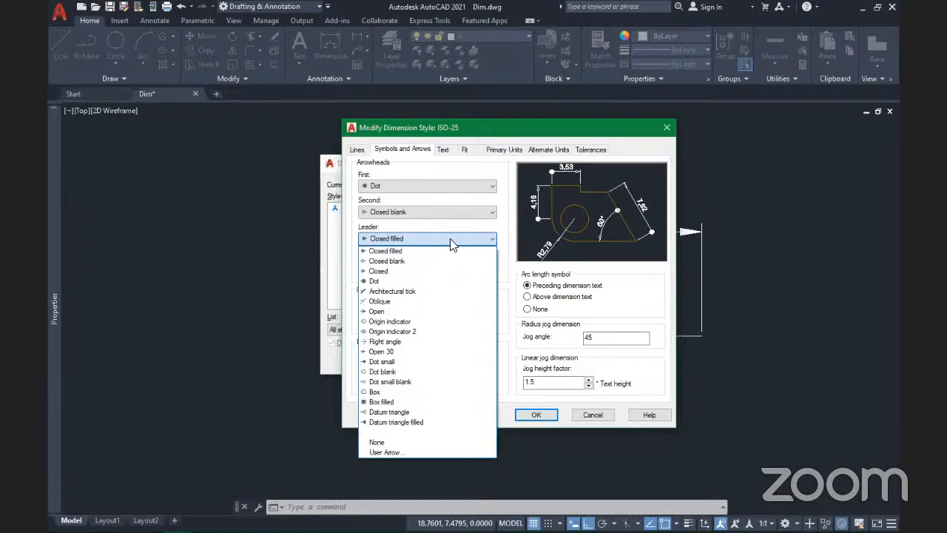
{"action": "left_click", "coordinate": [376, 252]}
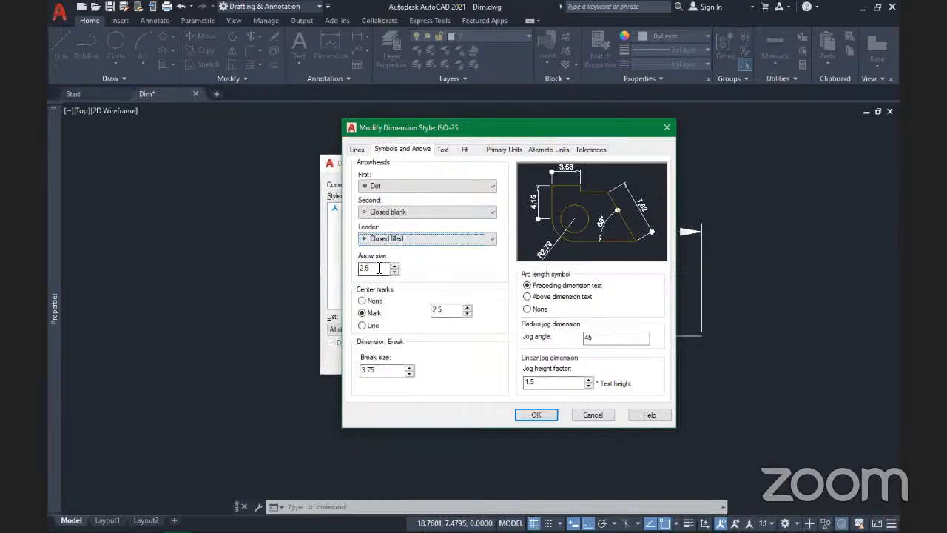
{"action": "left_click", "coordinate": [383, 185]}
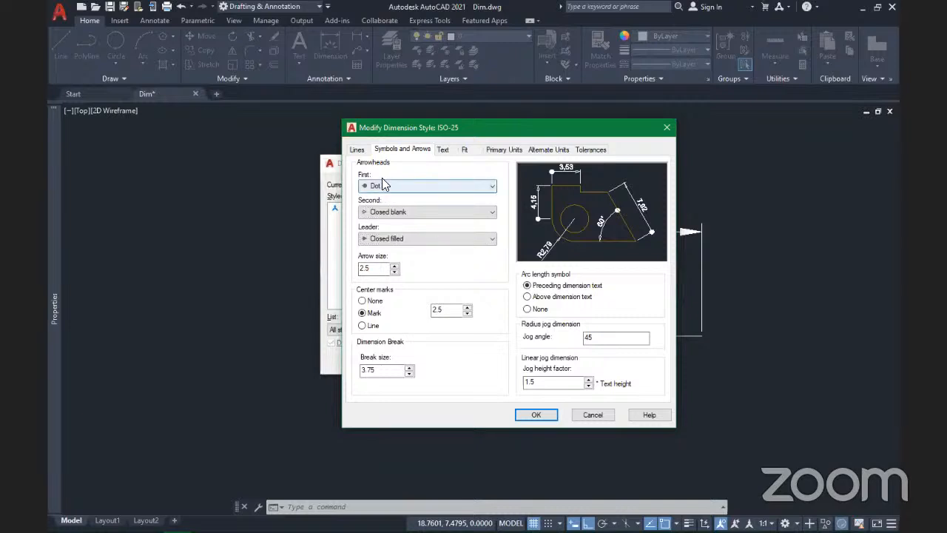
{"action": "left_click", "coordinate": [420, 186]}
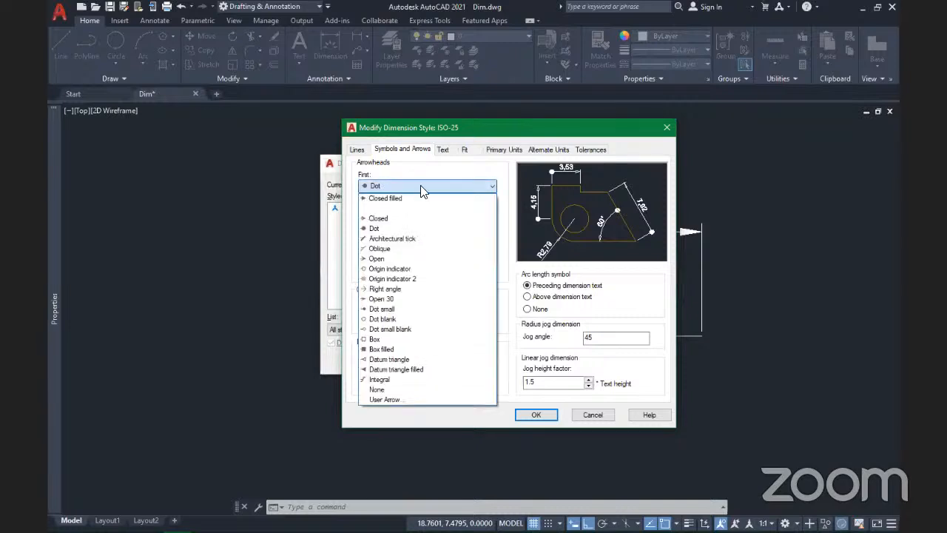
{"action": "left_click", "coordinate": [421, 188]}
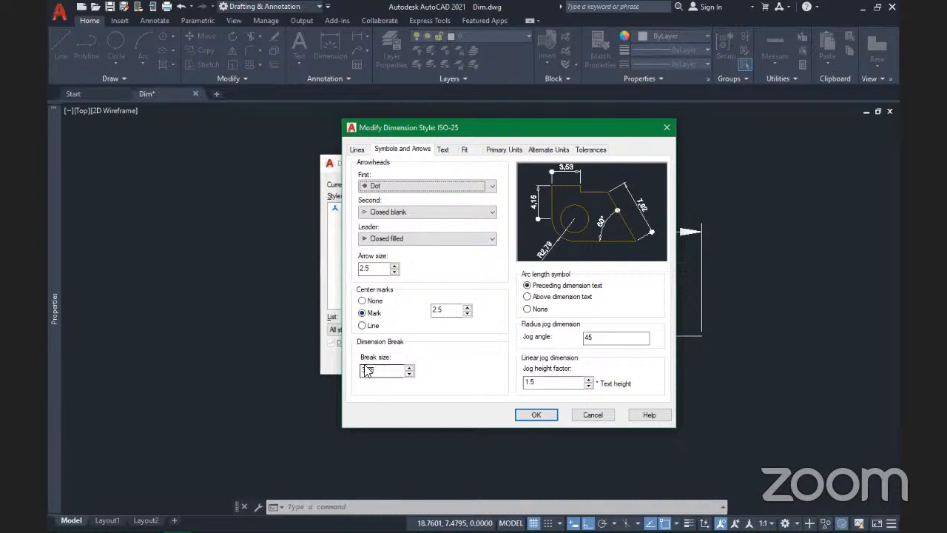
Step: Keep the arc length symbol preceding the text after trying Above, and check jog angle 45 and height factor 1.5
{"action": "left_click", "coordinate": [526, 296]}
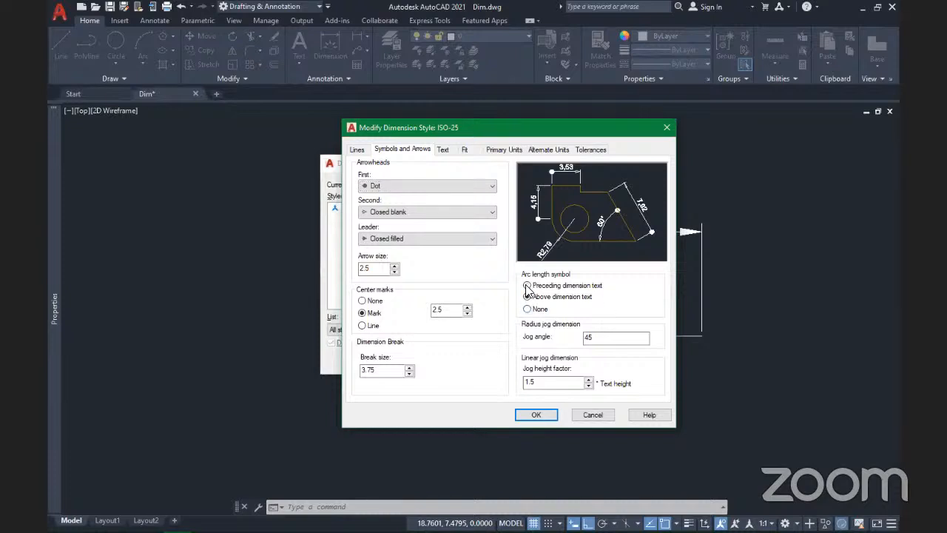
{"action": "left_click", "coordinate": [527, 286]}
{"action": "left_click_drag", "start_coordinate": [597, 336], "coordinate": [582, 344]}
{"action": "double_click", "coordinate": [522, 382]}
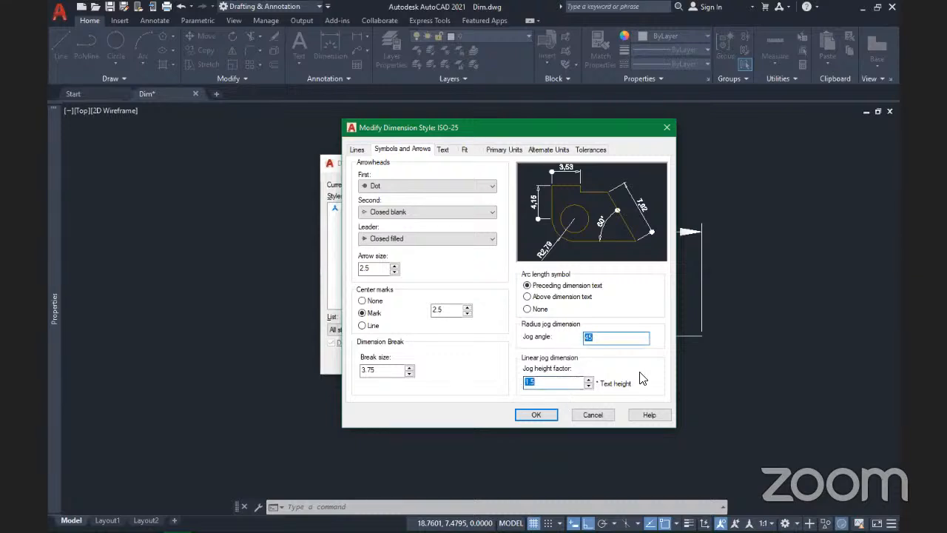
Step: Confirm ISO-25 keeps text style Standard and text colour ByBlock, then view its Fit settings
{"action": "left_click", "coordinate": [443, 150]}
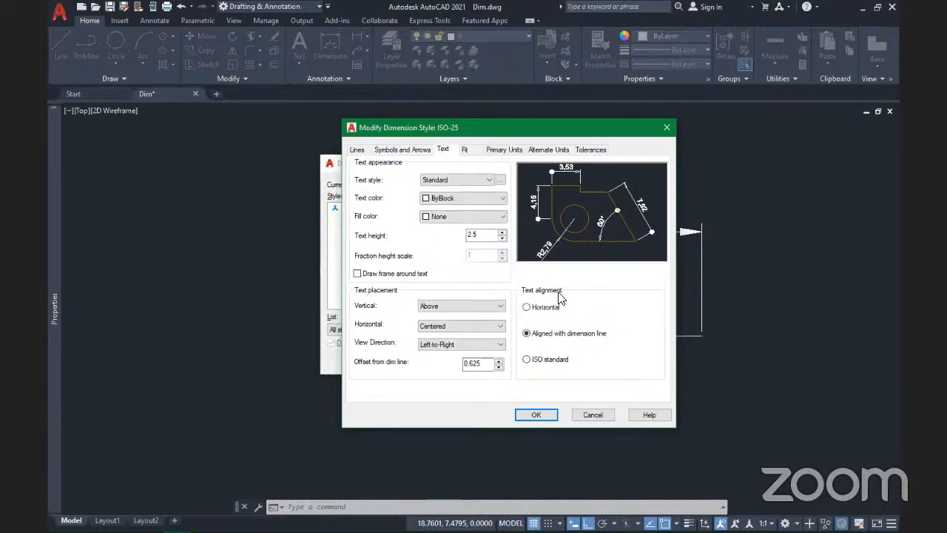
{"action": "left_click", "coordinate": [470, 181]}
{"action": "left_click", "coordinate": [471, 179]}
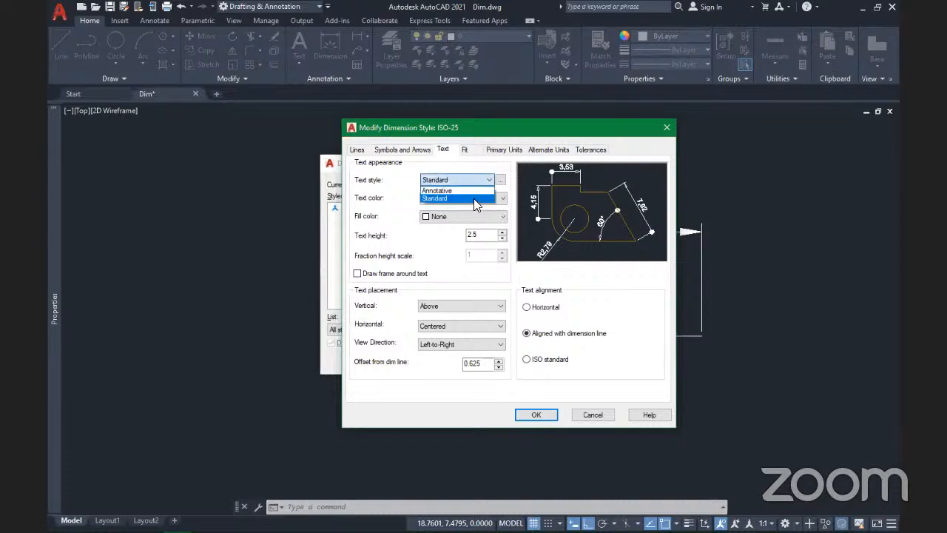
{"action": "left_click", "coordinate": [474, 199]}
{"action": "left_click", "coordinate": [474, 197]}
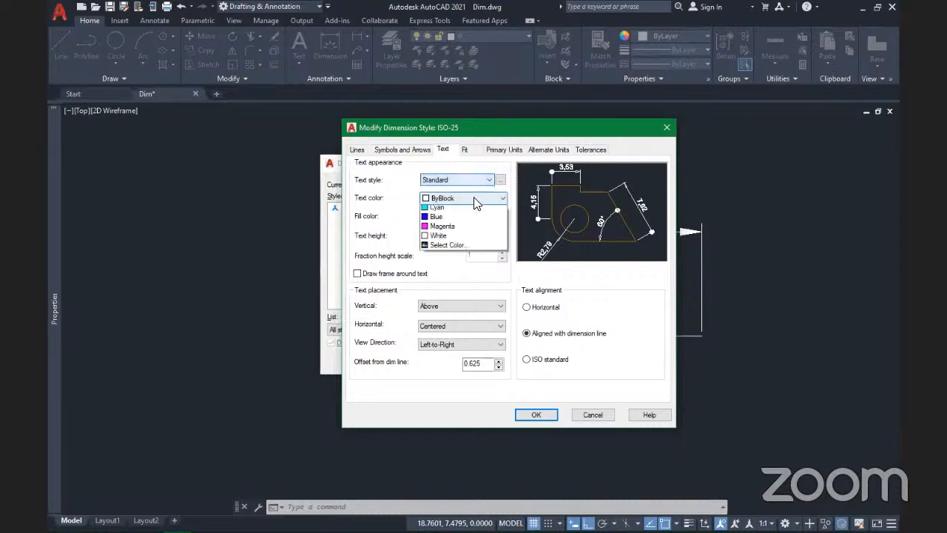
{"action": "left_click", "coordinate": [455, 246]}
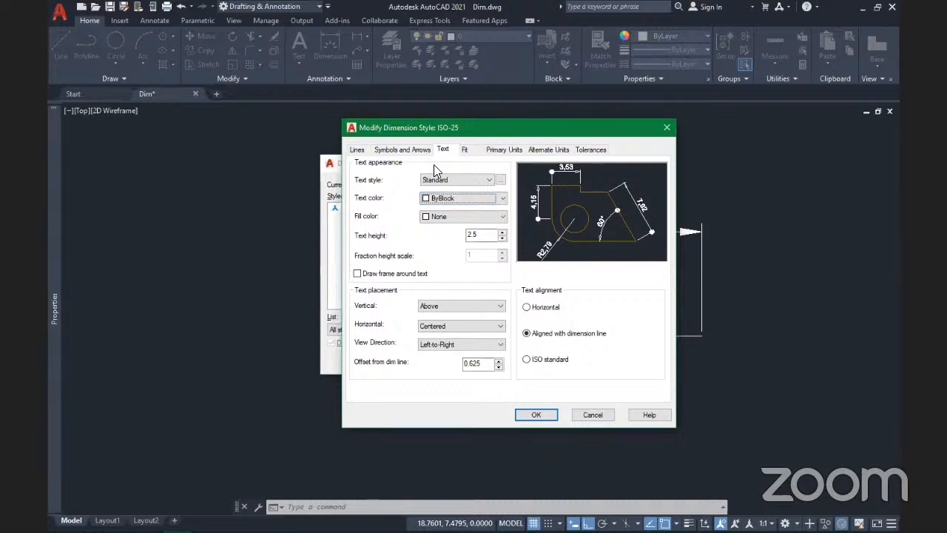
{"action": "left_click", "coordinate": [472, 154]}
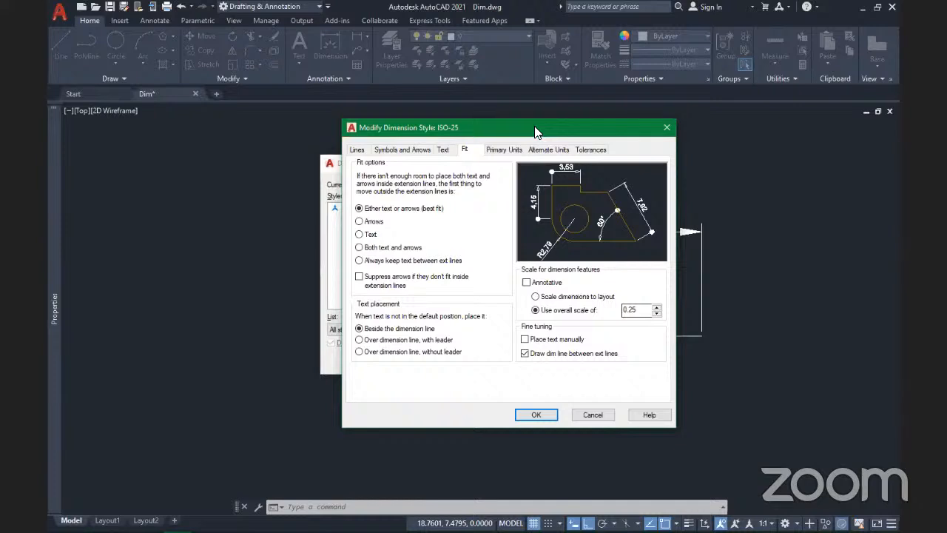
Step: Change ISO-25's overall scale from 0.25 to 5, accept it, and make ISO-25 current
{"action": "left_click_drag", "start_coordinate": [465, 128], "coordinate": [390, 145]}
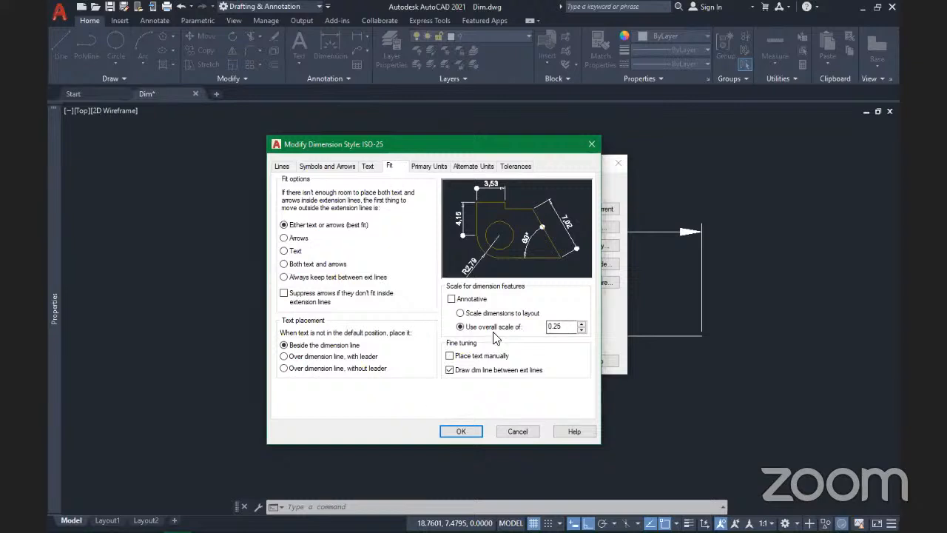
{"action": "left_click_drag", "start_coordinate": [569, 328], "coordinate": [536, 328]}
{"action": "key", "text": "BackSpace"}
{"action": "key", "text": "ctrl+z"}
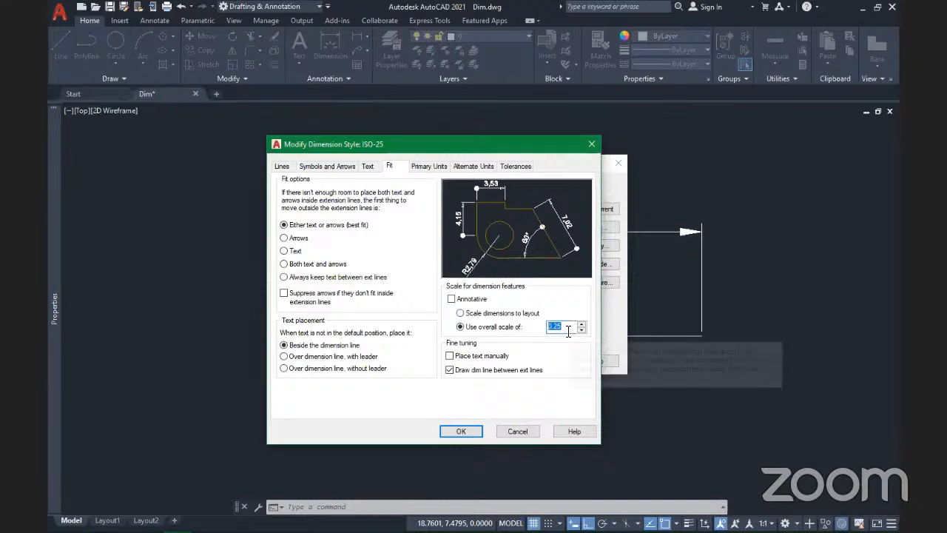
{"action": "type", "text": "5"}
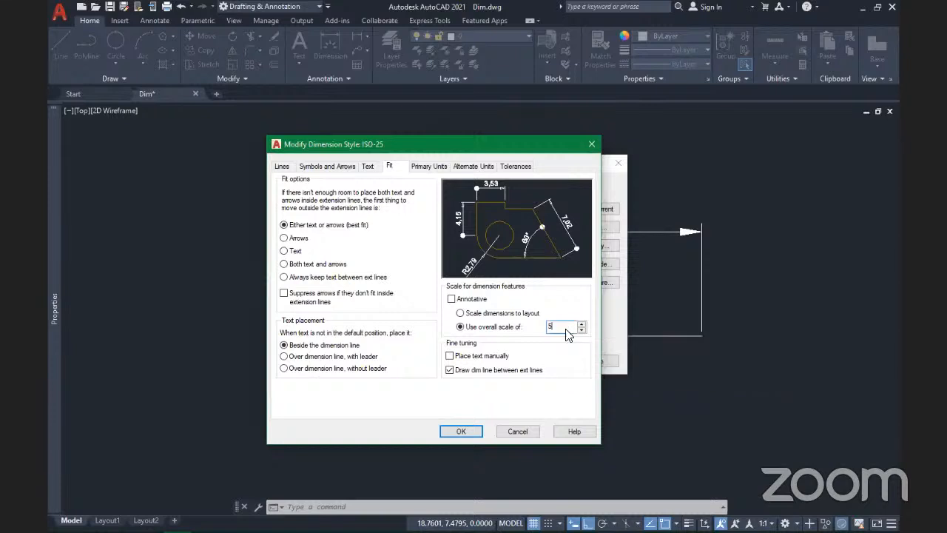
{"action": "left_click", "coordinate": [459, 435]}
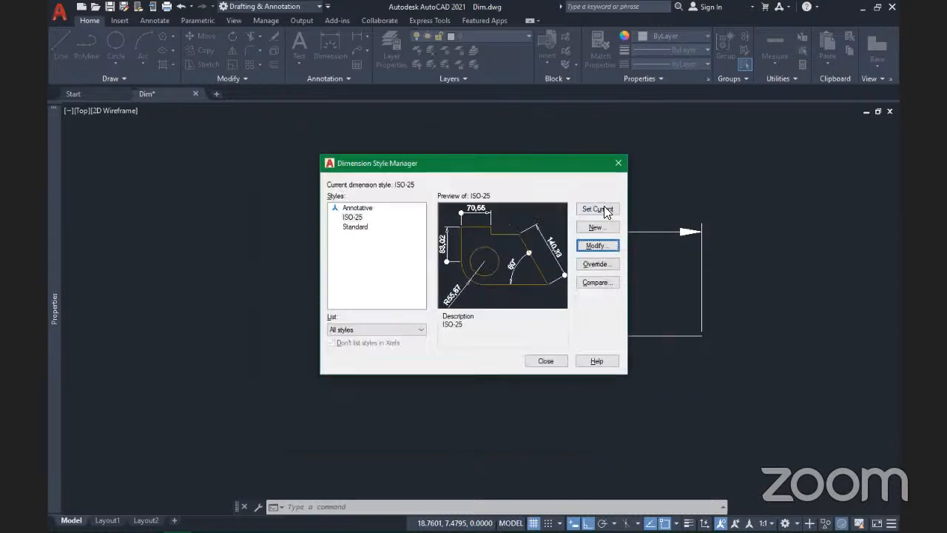
{"action": "left_click", "coordinate": [604, 208]}
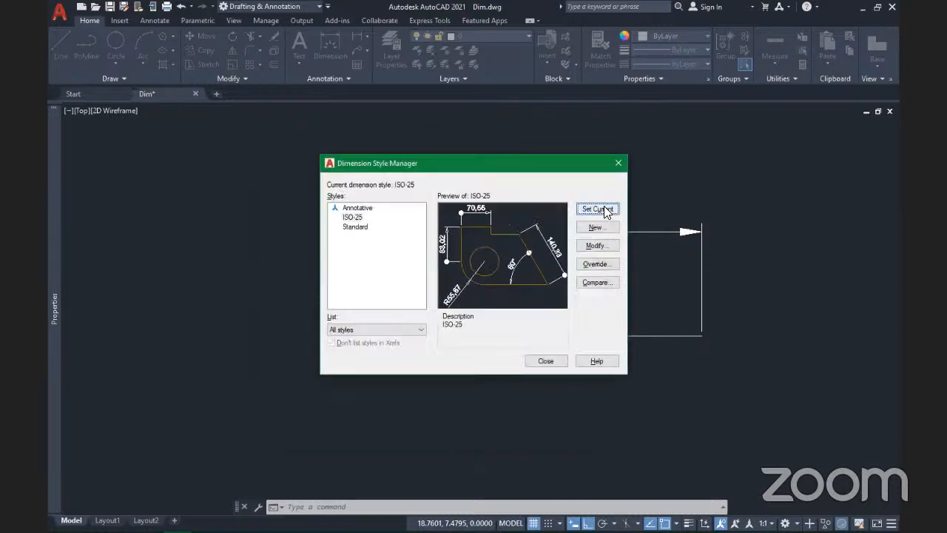
Step: Close the style manager and regenerate the drawing to see the enlarged dimensions
{"action": "left_click", "coordinate": [546, 362]}
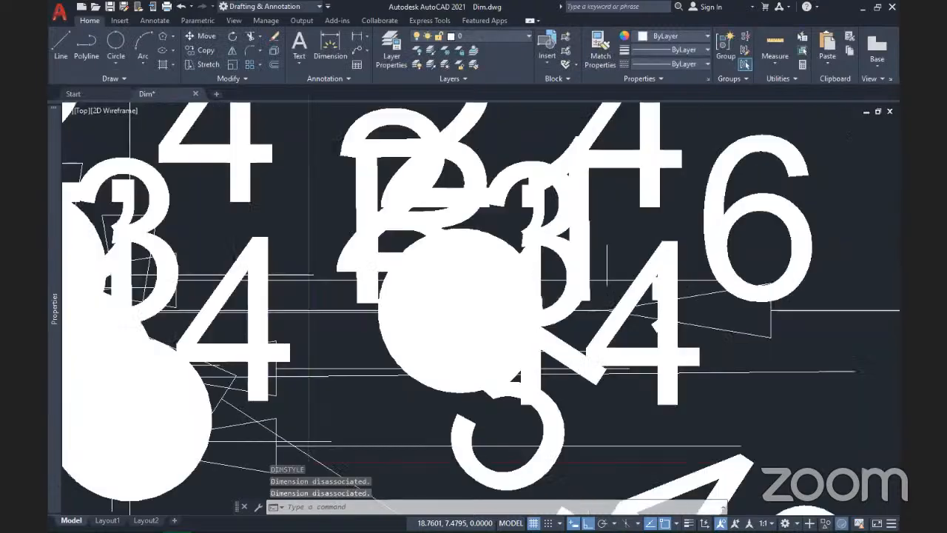
{"action": "scroll", "coordinate": [530, 363], "scroll_direction": "down", "scroll_amount": 4}
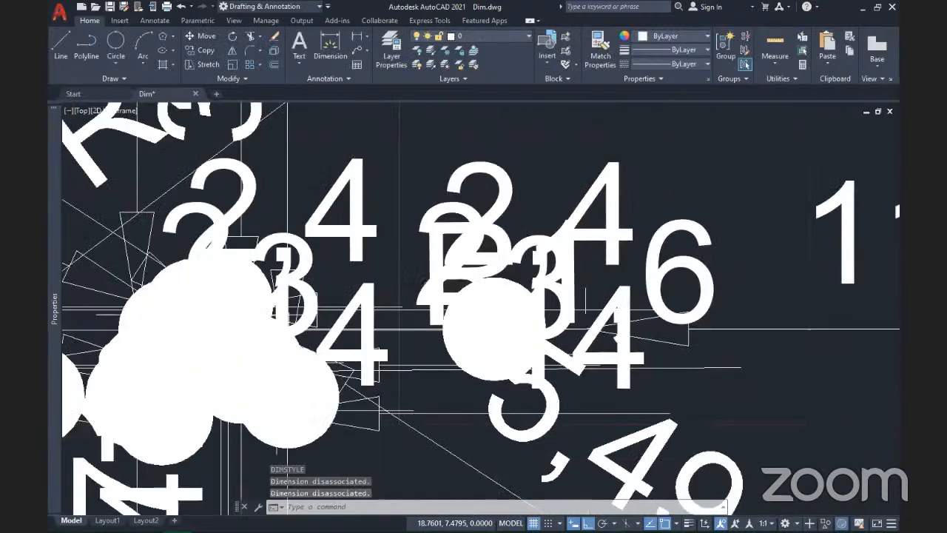
{"action": "scroll", "coordinate": [518, 340], "scroll_direction": "down", "scroll_amount": 2}
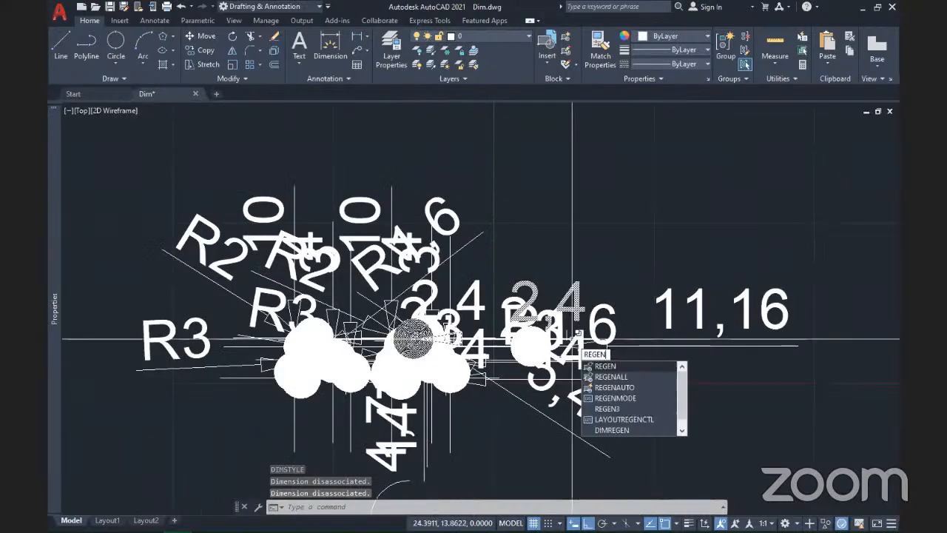
{"action": "key", "text": "Return"}
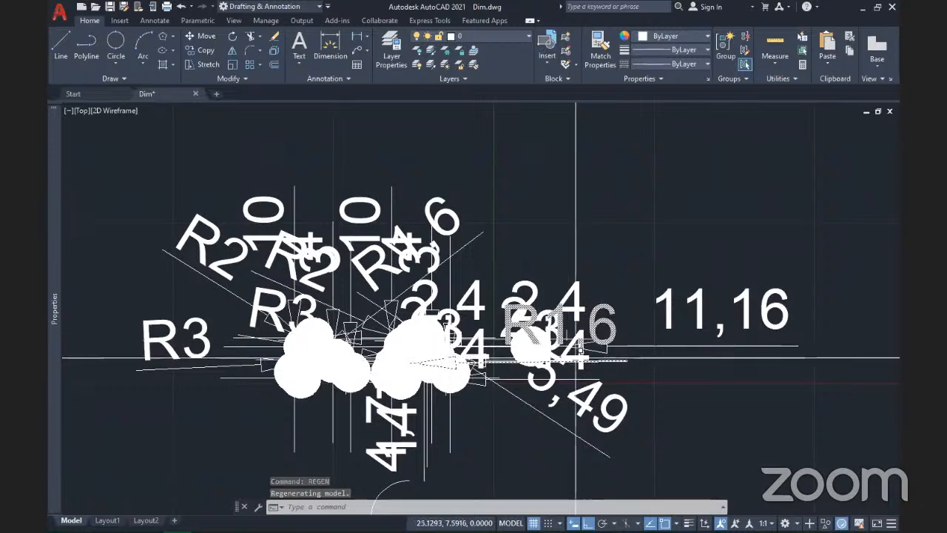
Step: Inspect the oversized 11,16 dimension and undo the dimension style change with Ctrl+Z
{"action": "scroll", "coordinate": [576, 358], "scroll_direction": "down", "scroll_amount": 4}
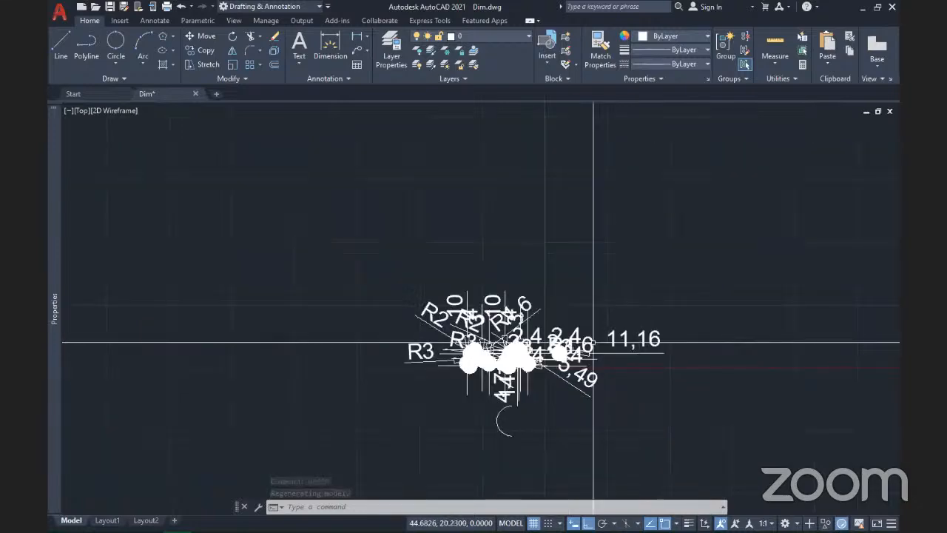
{"action": "scroll", "coordinate": [588, 342], "scroll_direction": "up", "scroll_amount": 5}
{"action": "scroll", "coordinate": [326, 370], "scroll_direction": "down", "scroll_amount": 5}
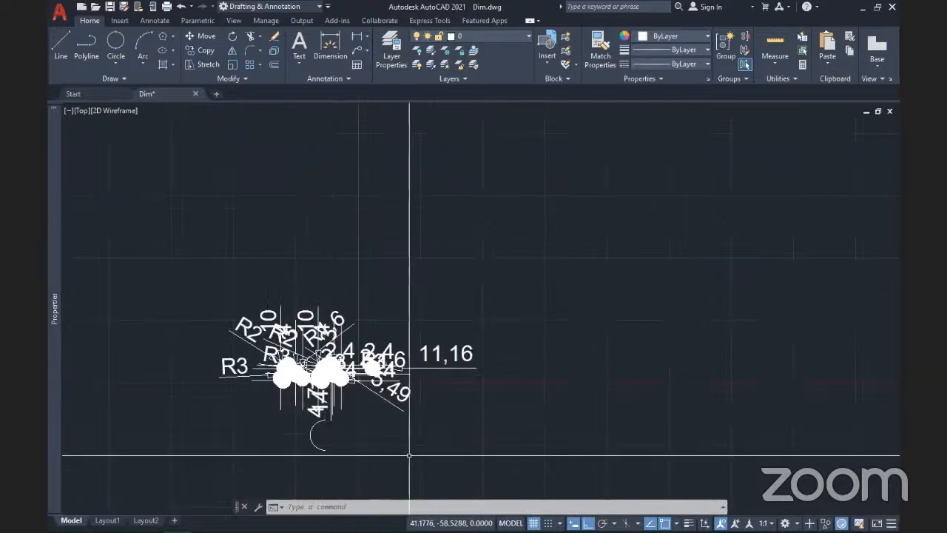
{"action": "key", "text": "ctrl+z"}
{"action": "key", "text": "ctrl+z"}
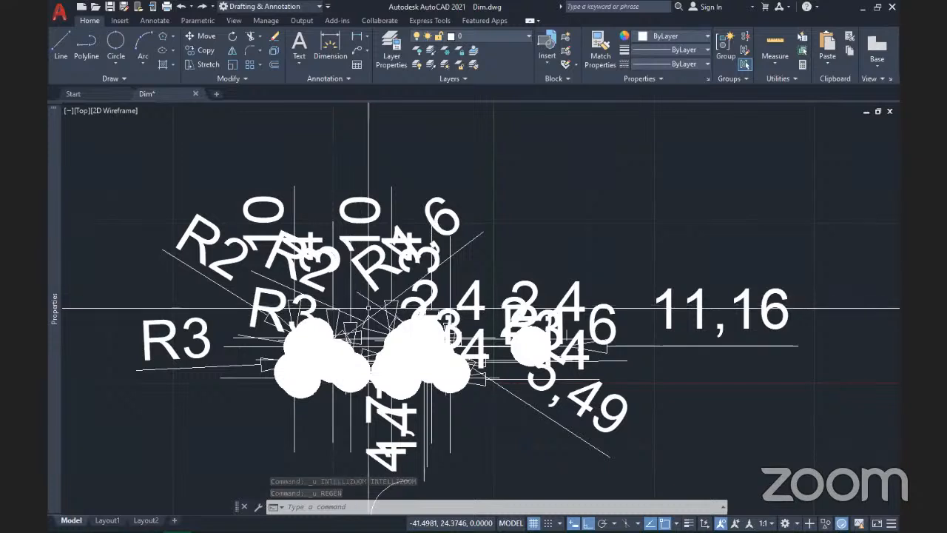
{"action": "scroll", "coordinate": [702, 155], "scroll_direction": "up", "scroll_amount": 10}
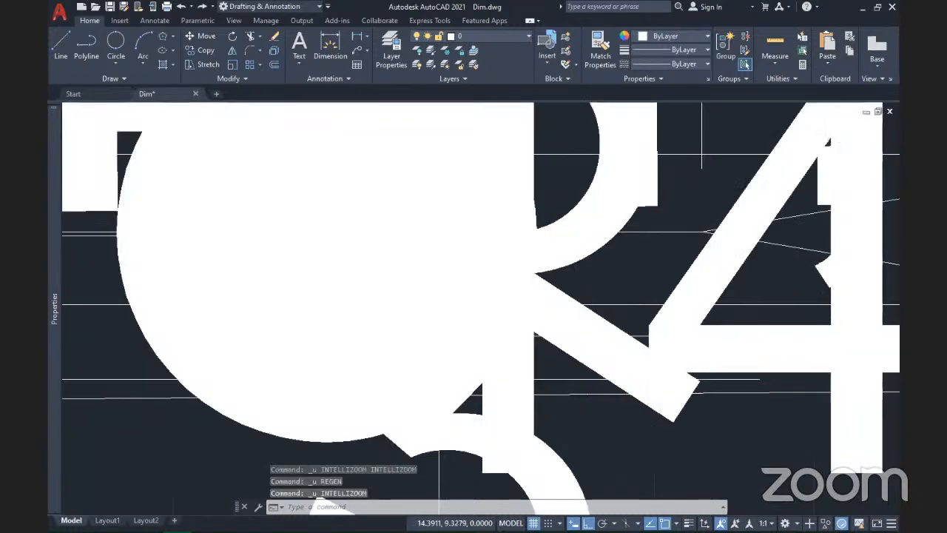
{"action": "key", "text": "ctrl+z"}
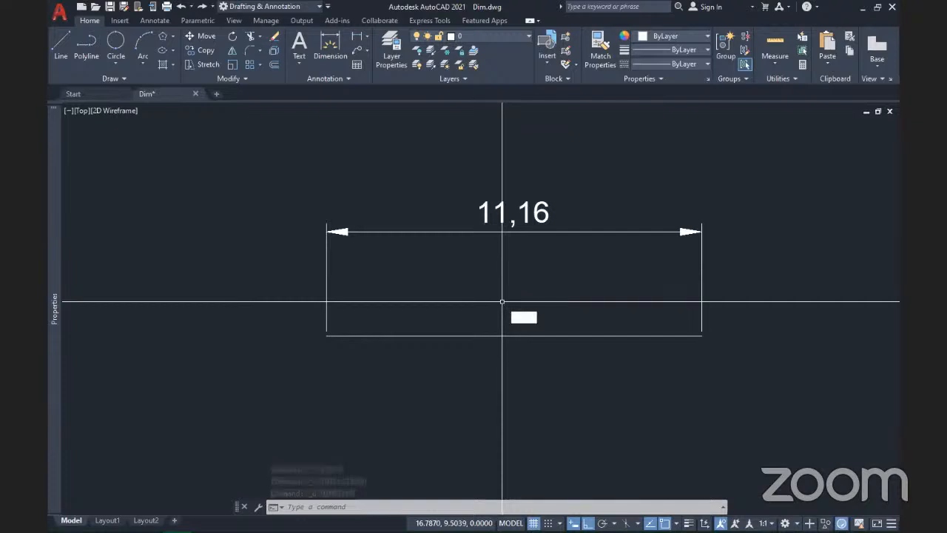
Step: Reopen the Dimension Style Manager with DIMSTYLE and start modifying ISO-25
{"action": "type", "text": "dimstyle"}
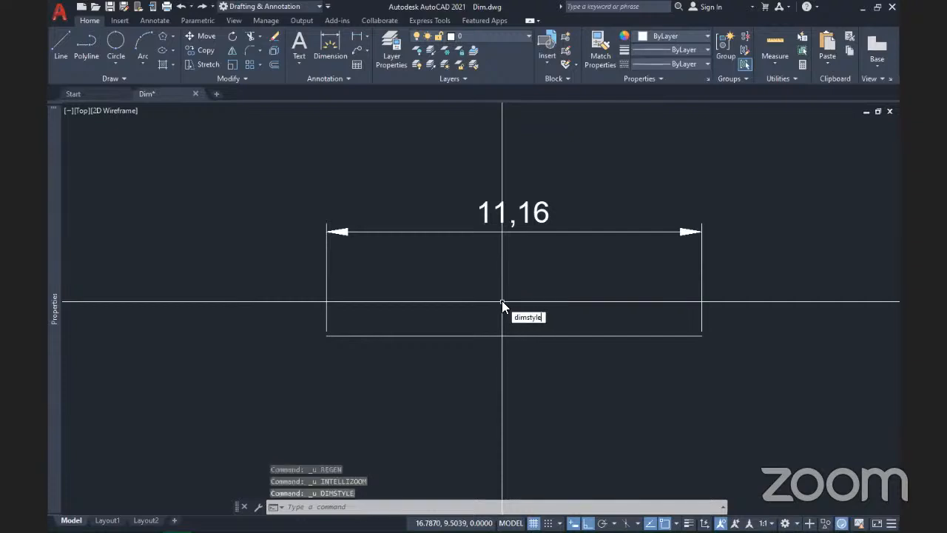
{"action": "key", "text": "Return"}
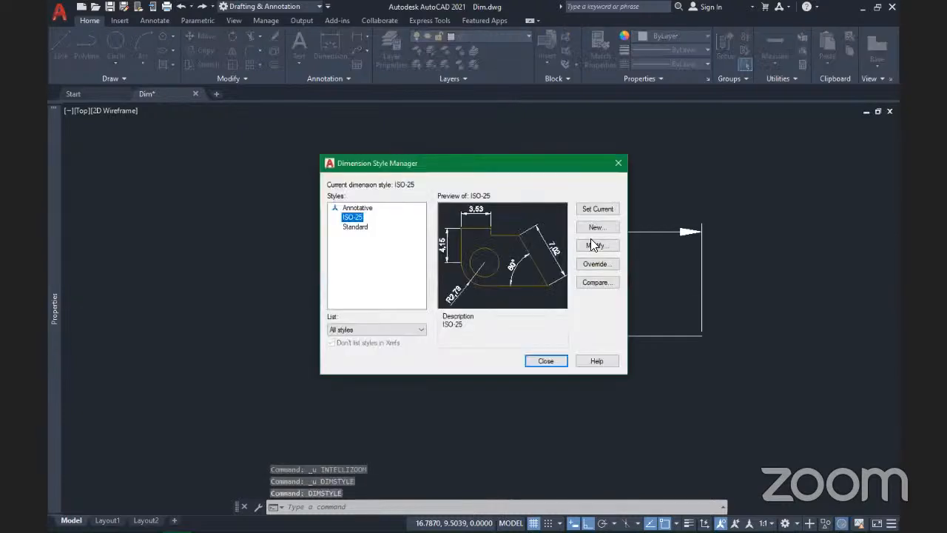
{"action": "left_click", "coordinate": [594, 246]}
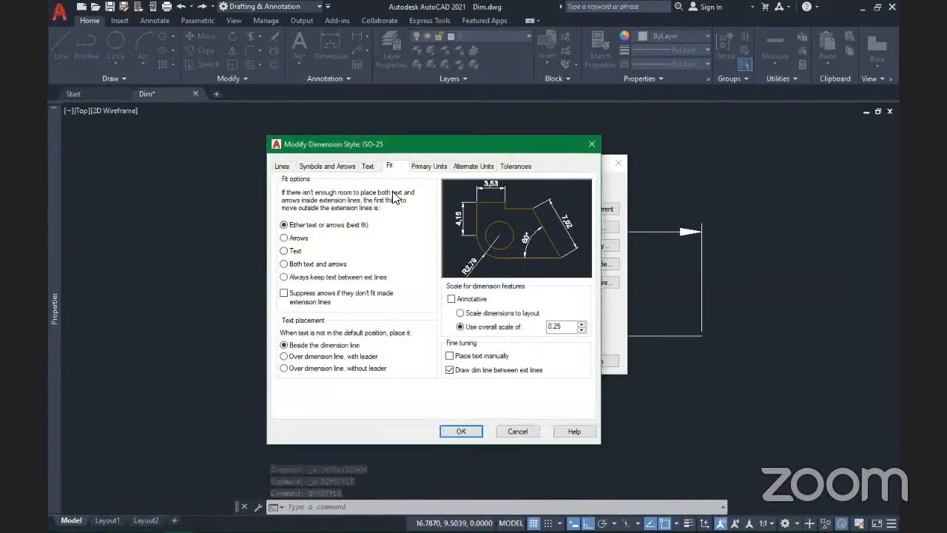
Step: Set ISO-25's overall scale to 0.1, leaving Annotative turned off
{"action": "double_click", "coordinate": [566, 326]}
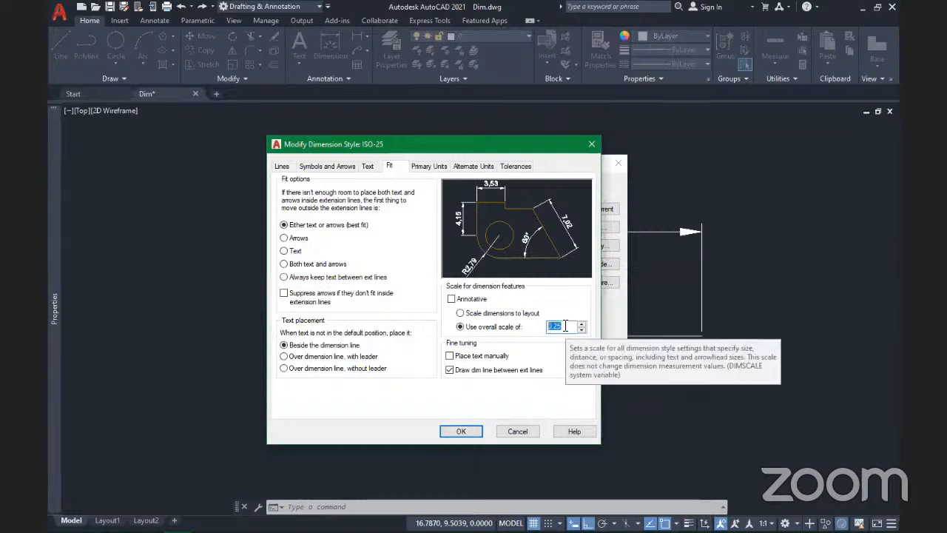
{"action": "key", "text": "BackSpace"}
{"action": "type", "text": ".1"}
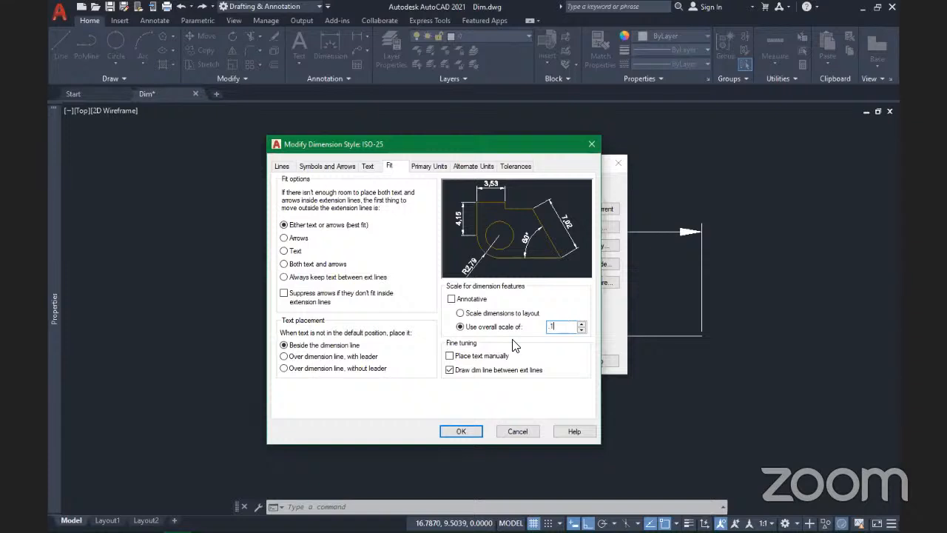
{"action": "left_click", "coordinate": [452, 299]}
{"action": "left_click", "coordinate": [452, 299]}
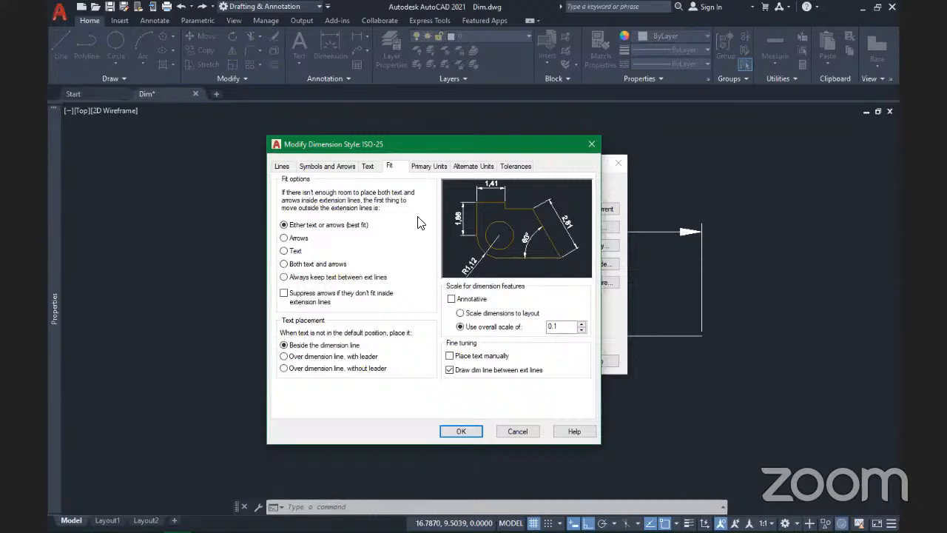
{"action": "left_click", "coordinate": [430, 166]}
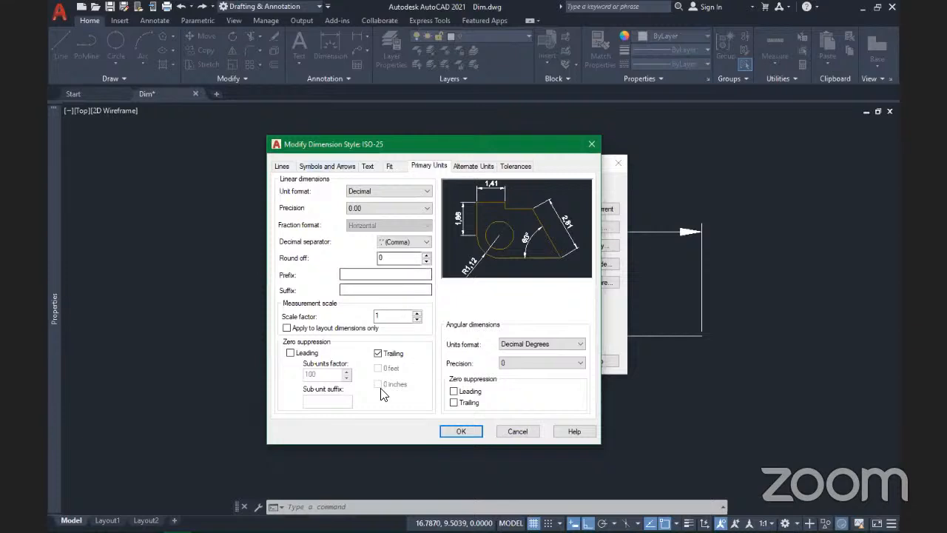
Step: Review Primary Units (Decimal, 0.00 precision) and Alternate Units unchanged, ending back on Fit
{"action": "left_click", "coordinate": [383, 191]}
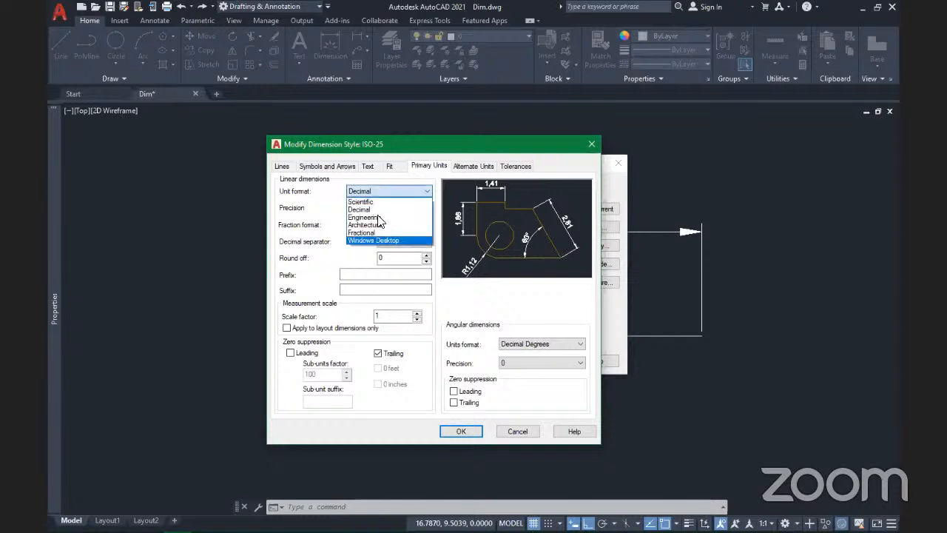
{"action": "left_click", "coordinate": [337, 246]}
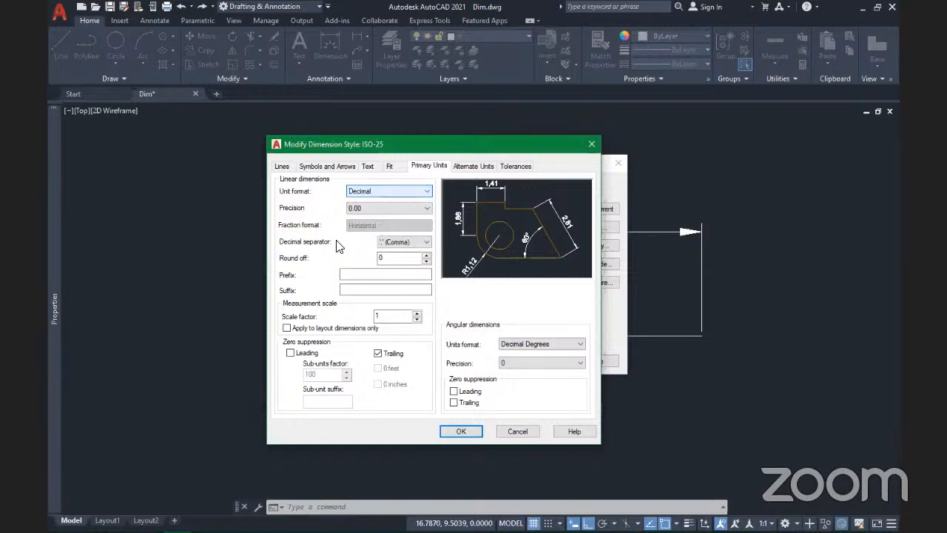
{"action": "left_click", "coordinate": [408, 208]}
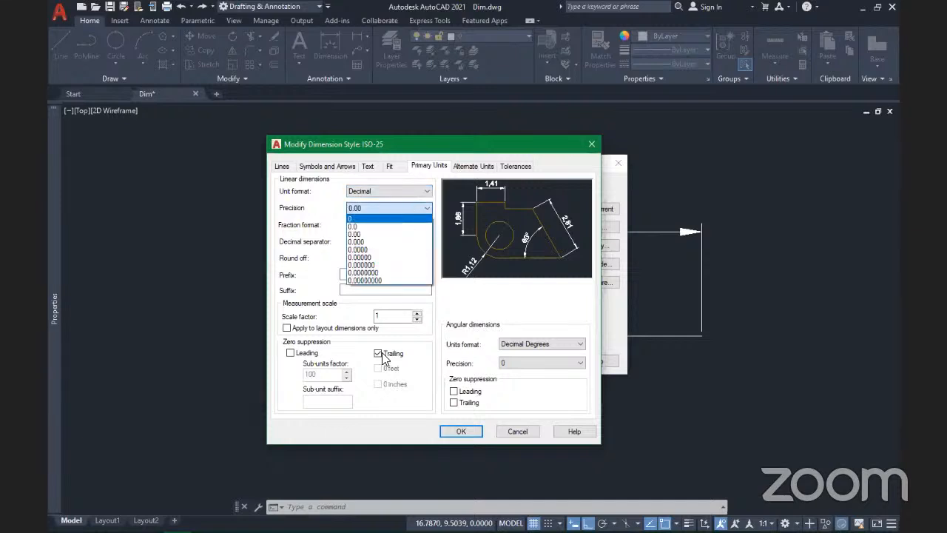
{"action": "left_click", "coordinate": [387, 185]}
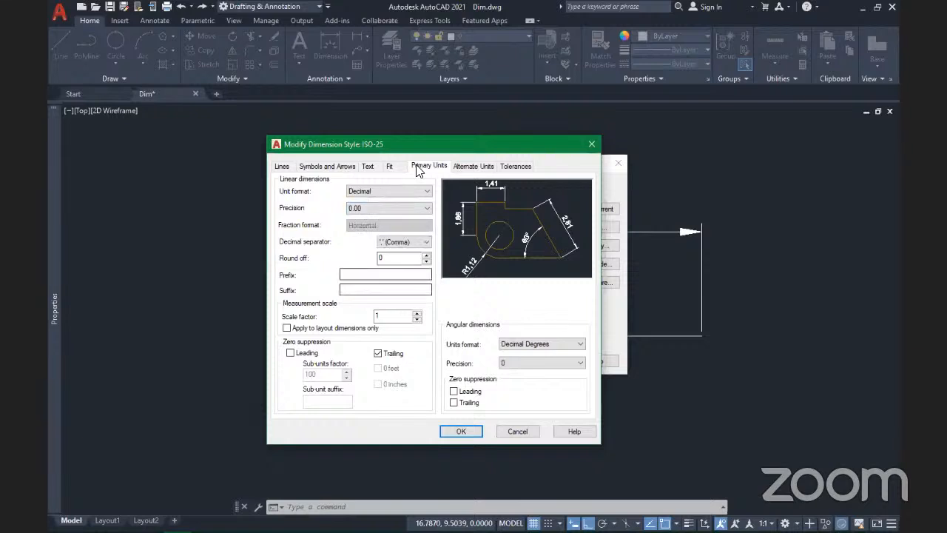
{"action": "left_click", "coordinate": [469, 165]}
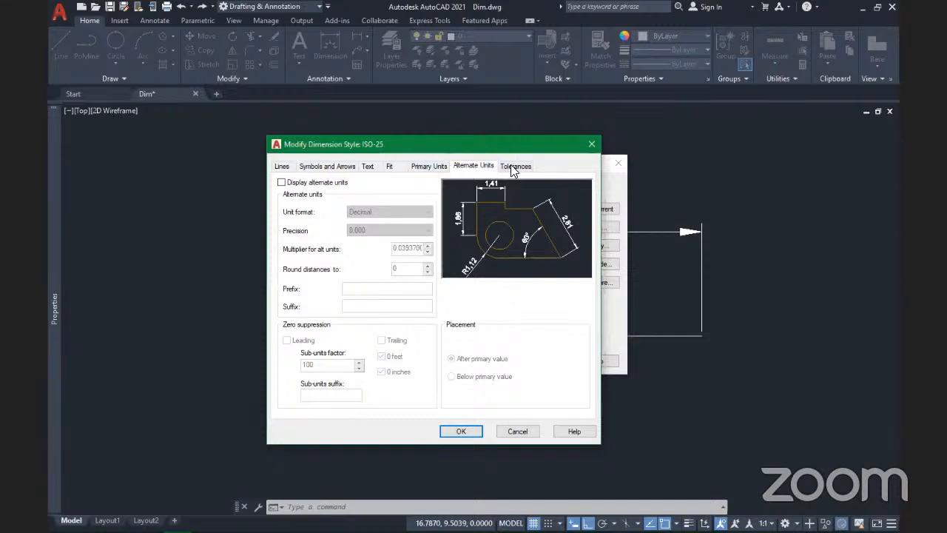
{"action": "left_click", "coordinate": [428, 165]}
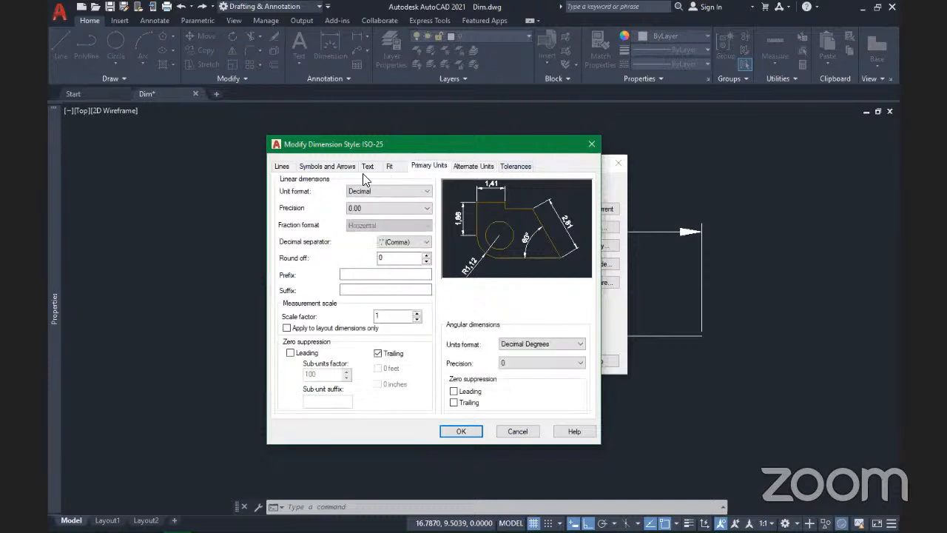
{"action": "left_click", "coordinate": [390, 166]}
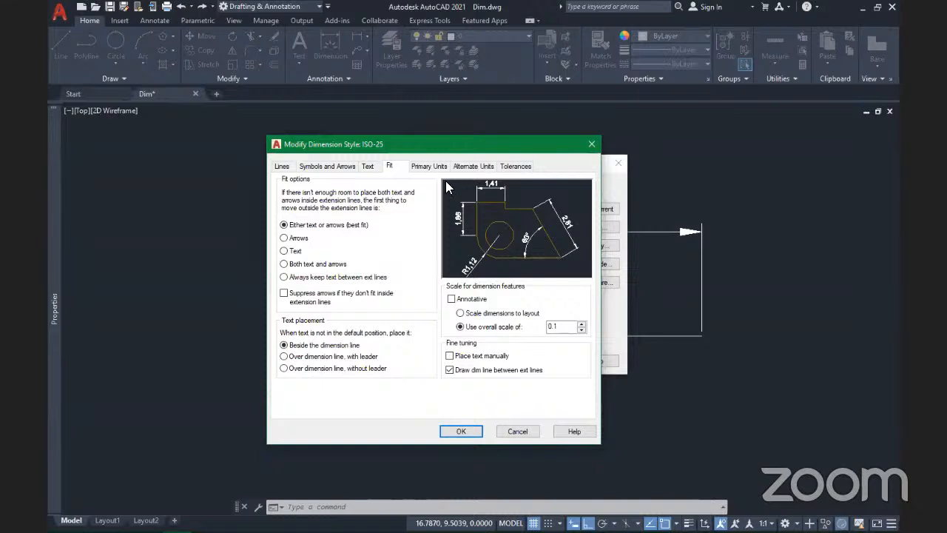
Step: Accept ISO-25 at 0.1 overall scale, non-annotative, and set it as the current style
{"action": "left_click", "coordinate": [452, 299]}
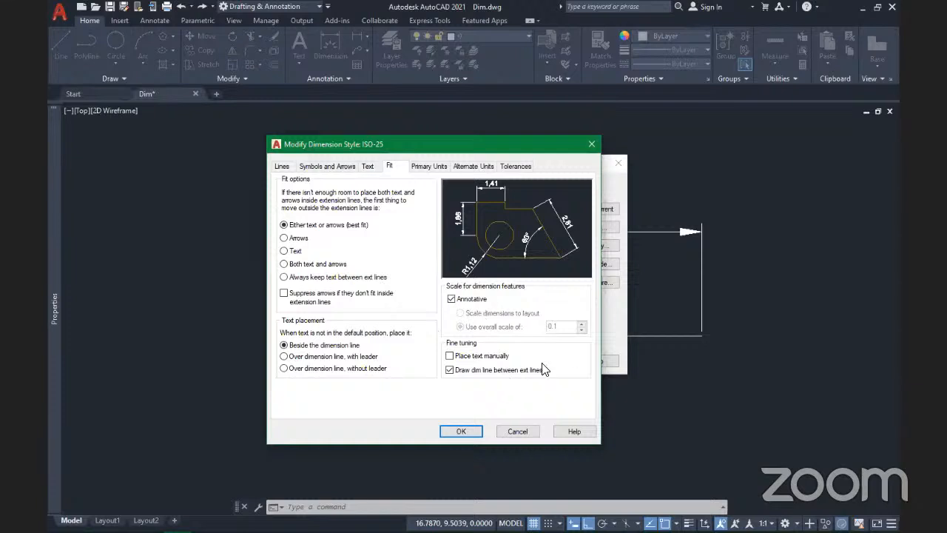
{"action": "left_click", "coordinate": [452, 300]}
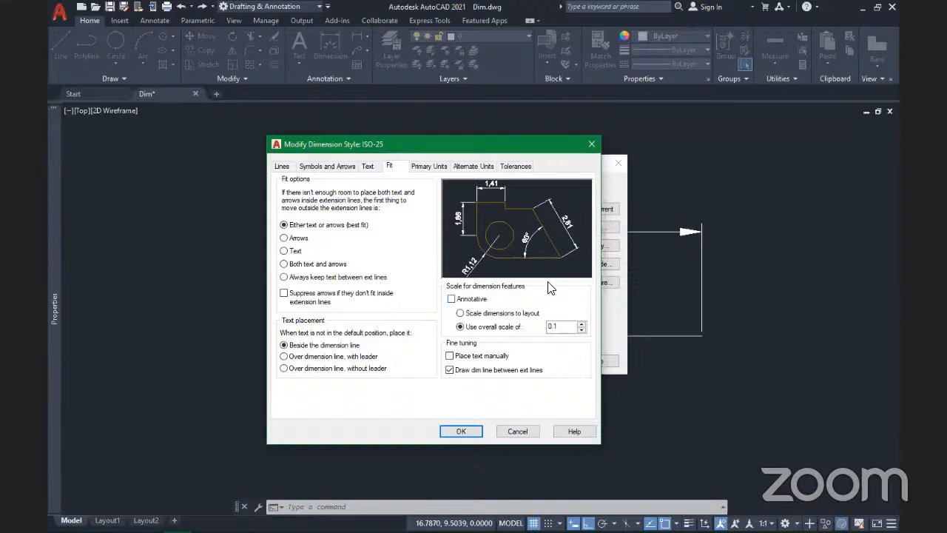
{"action": "left_click", "coordinate": [461, 431]}
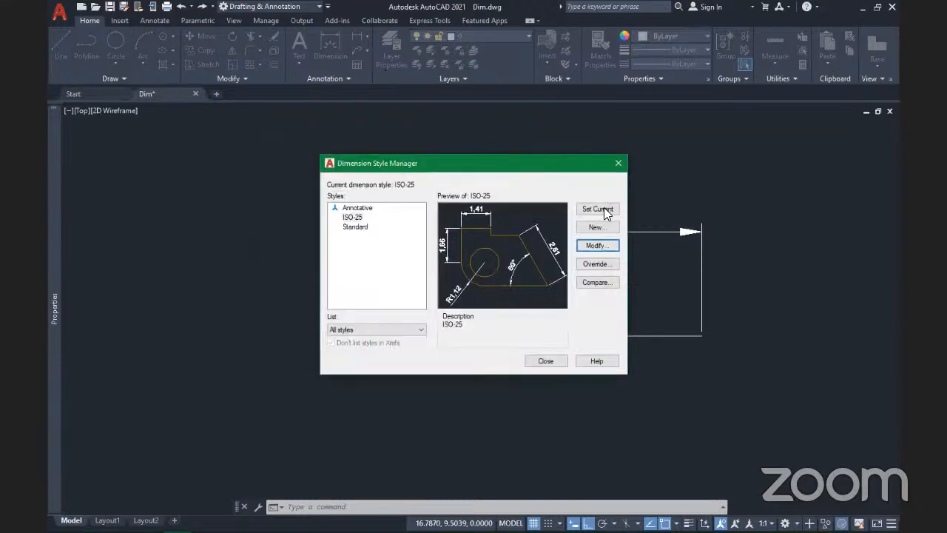
{"action": "left_click", "coordinate": [604, 208]}
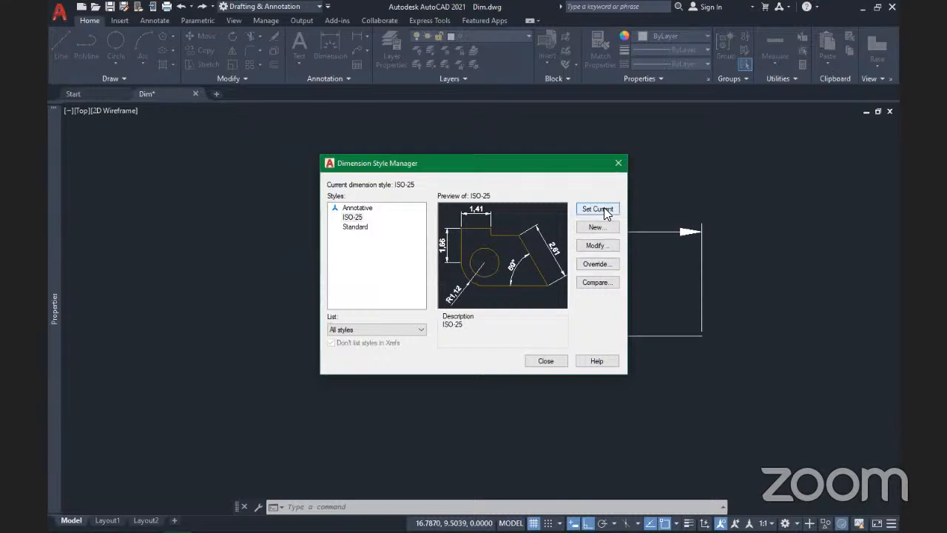
Step: Close the style manager and zoom to view the resized dimension text and arrows
{"action": "left_click", "coordinate": [546, 361]}
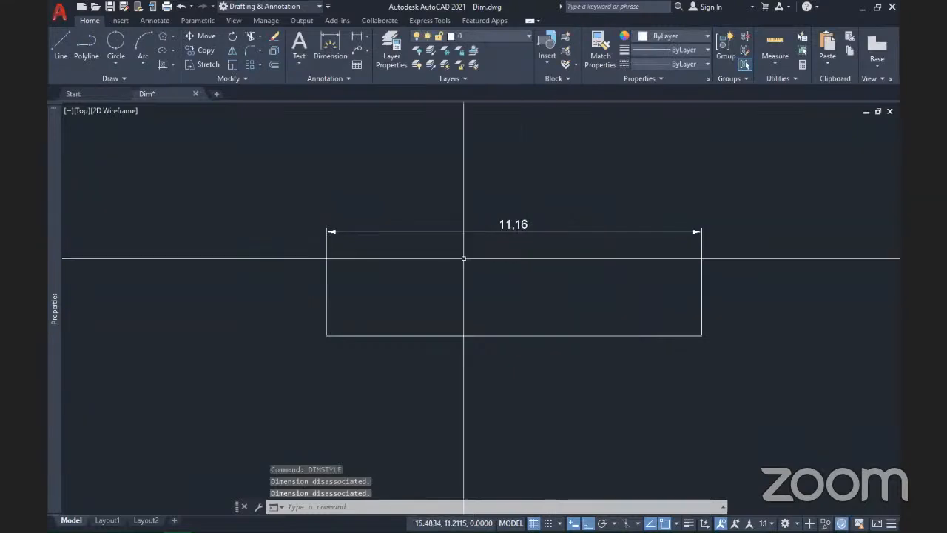
{"action": "scroll", "coordinate": [589, 292], "scroll_direction": "down", "scroll_amount": 5}
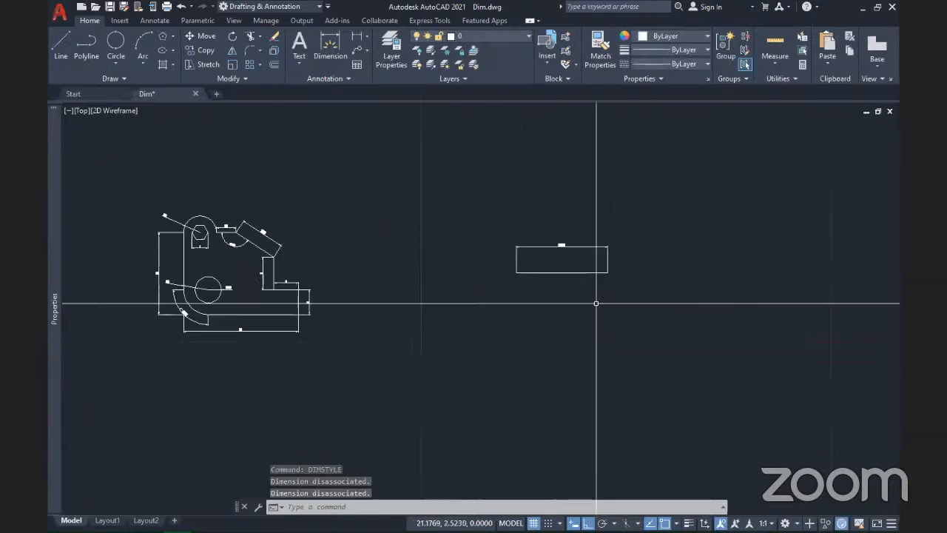
{"action": "scroll", "coordinate": [152, 283], "scroll_direction": "up", "scroll_amount": 5}
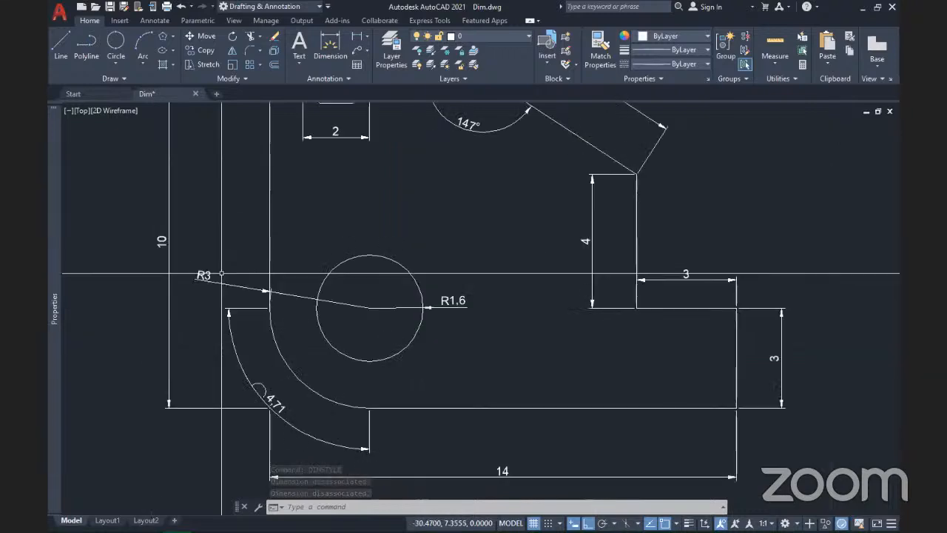
{"action": "scroll", "coordinate": [389, 331], "scroll_direction": "down", "scroll_amount": 1}
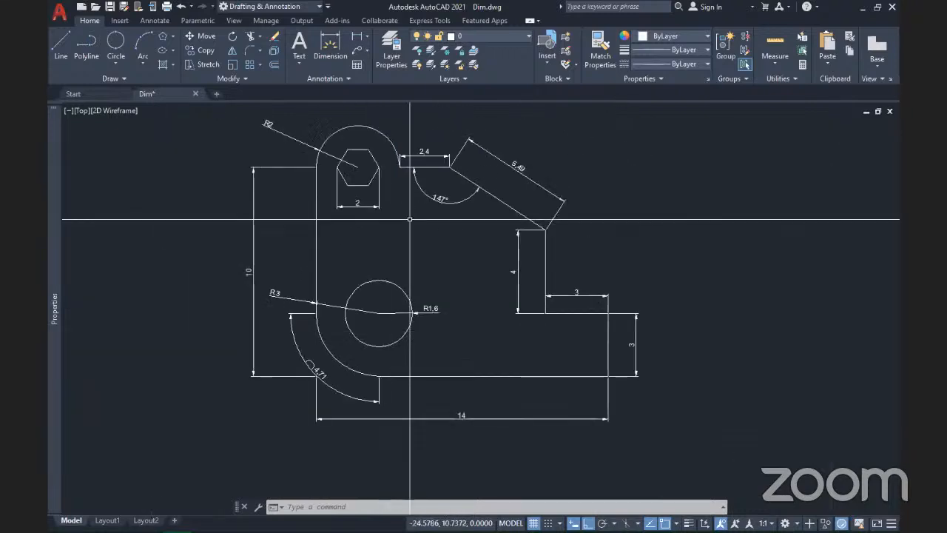
{"action": "scroll", "coordinate": [337, 381], "scroll_direction": "up", "scroll_amount": 2}
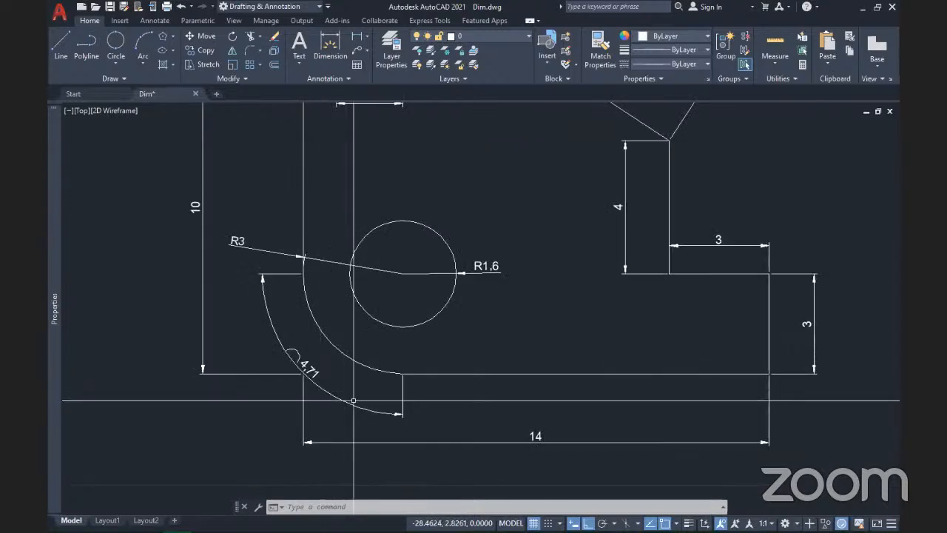
Step: Erase the 4.71 arc-length dimension from the bracket
{"action": "left_click", "coordinate": [353, 397]}
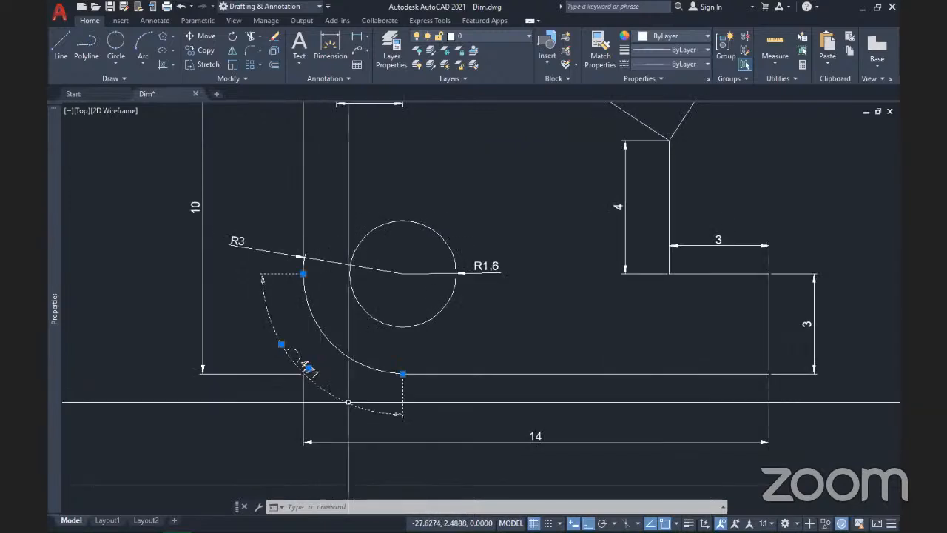
{"action": "key", "text": "Delete"}
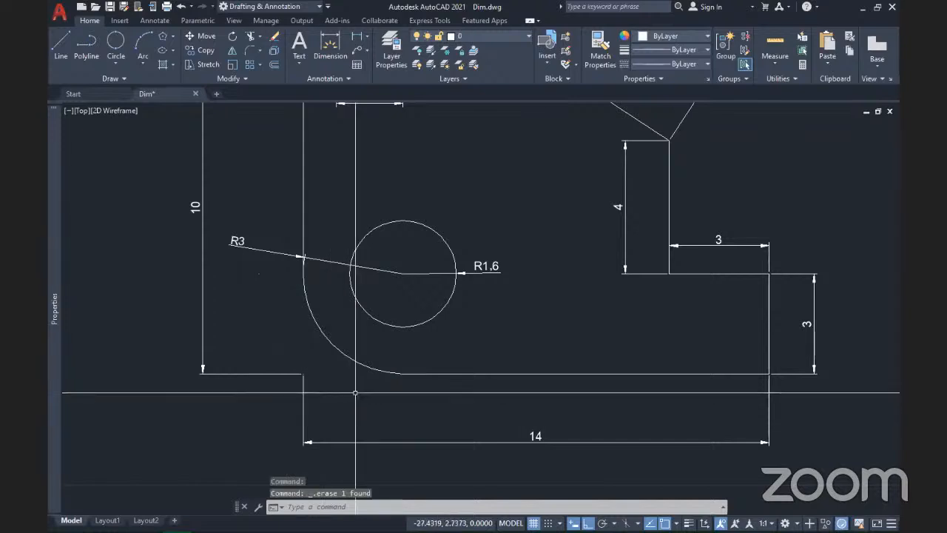
{"action": "scroll", "coordinate": [358, 390], "scroll_direction": "down", "scroll_amount": 3}
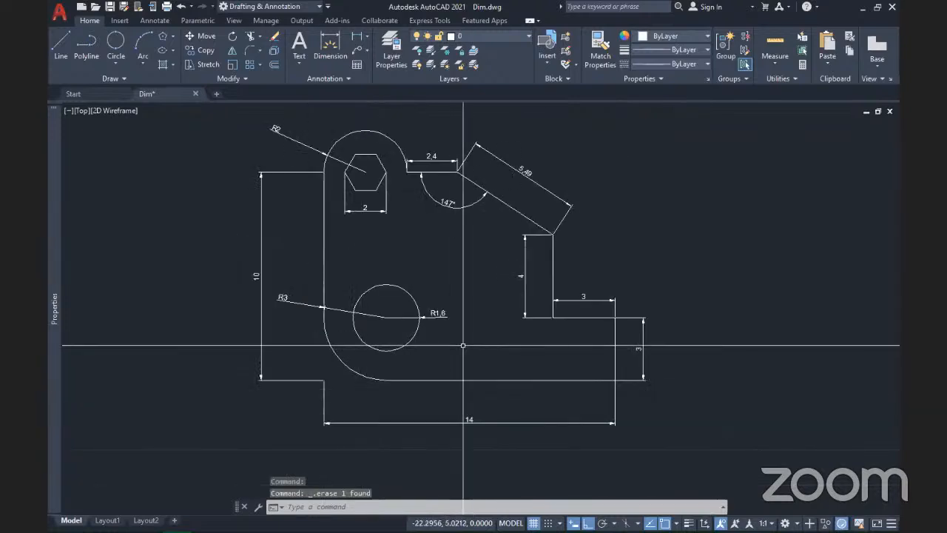